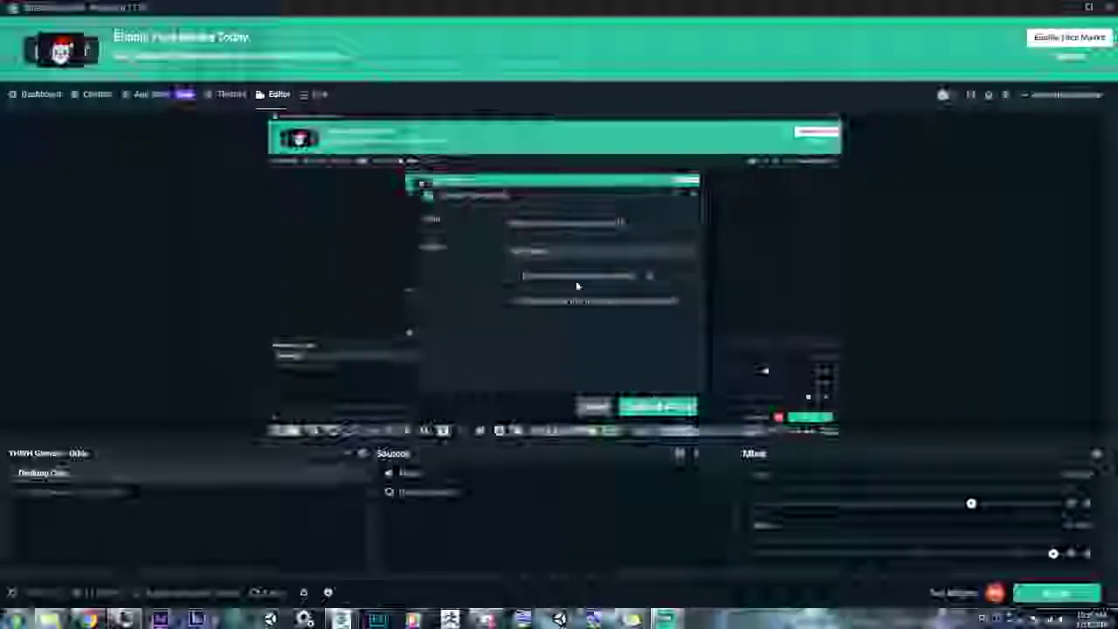
# - Go live in Streamlabs OBS, view Recent Chat, then minimise the streaming app
pyautogui.click(559, 252)
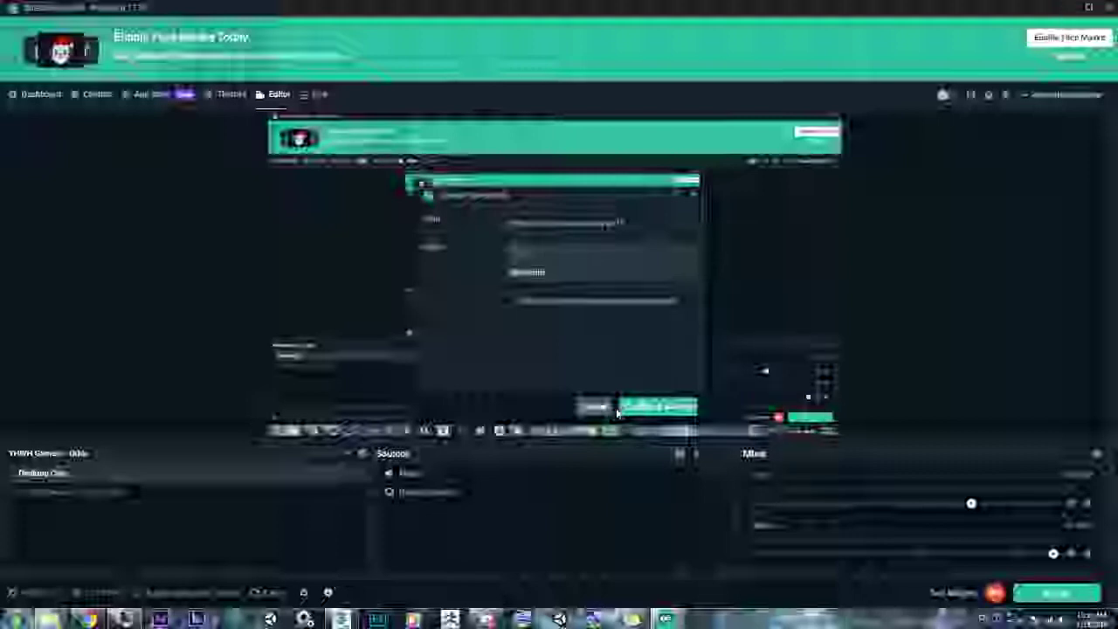
pyautogui.click(637, 411)
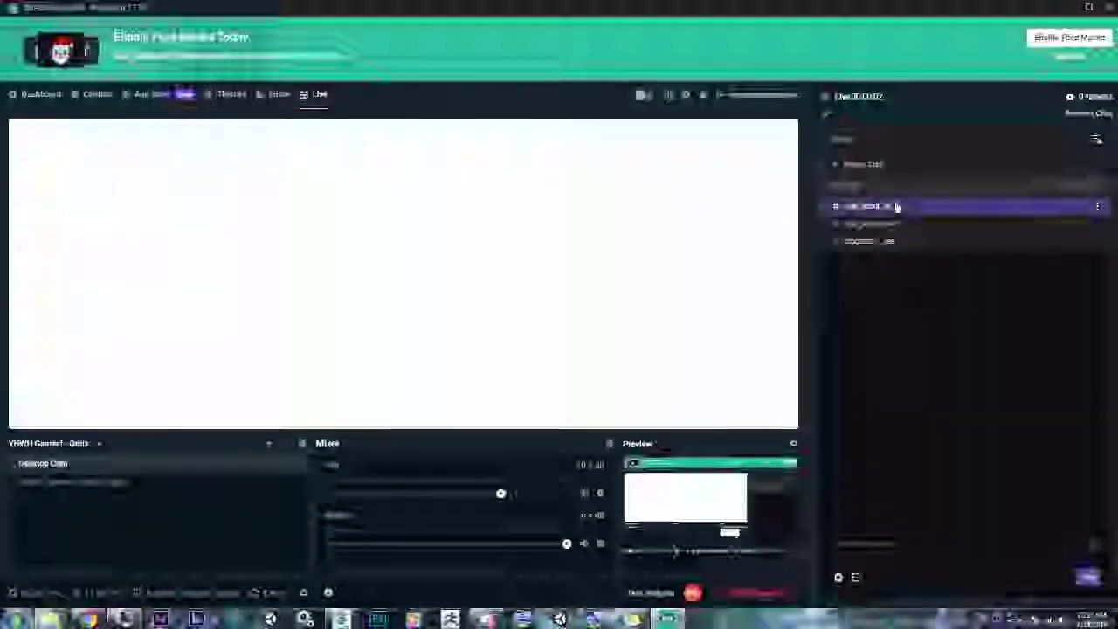
pyautogui.click(873, 165)
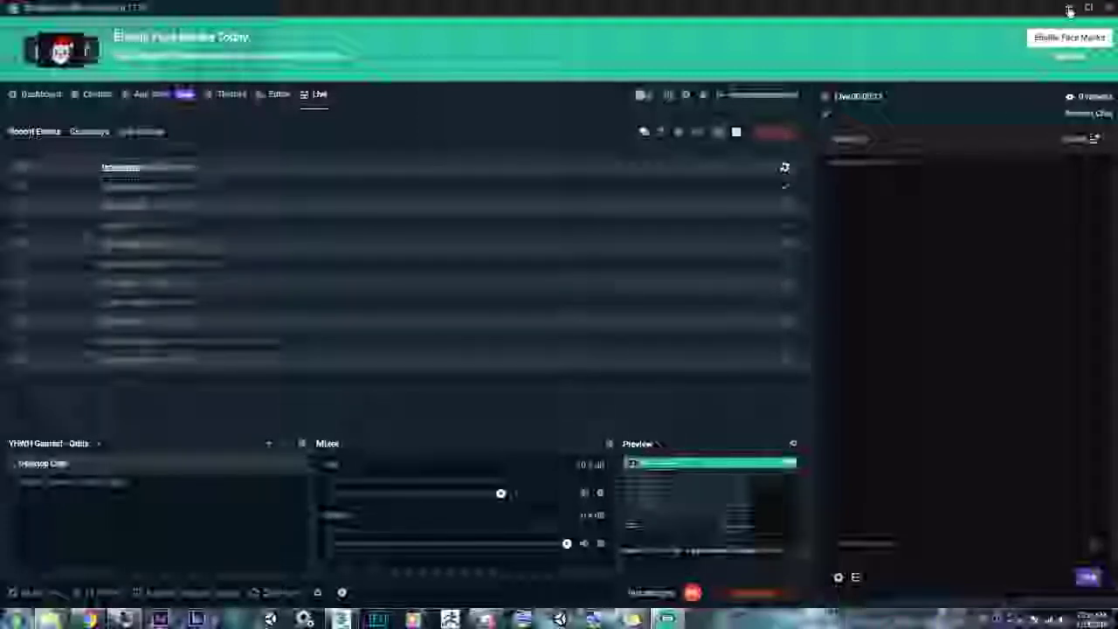
pyautogui.click(1071, 9)
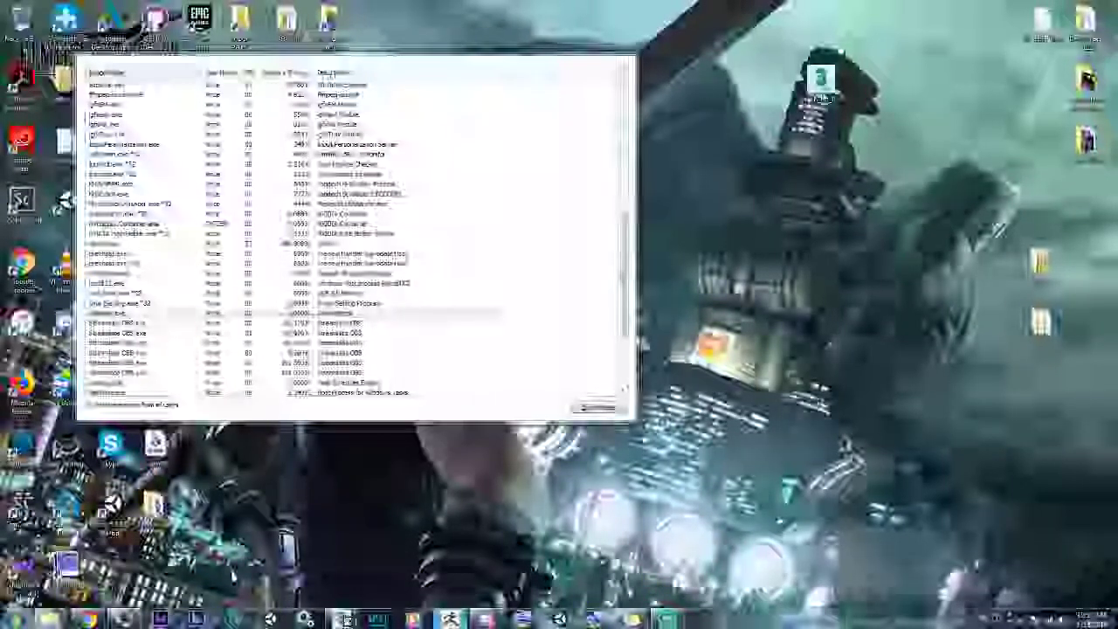
# - Select a process in Task Manager, then restore the 3ds Max saddle scene
pyautogui.click(347, 603)
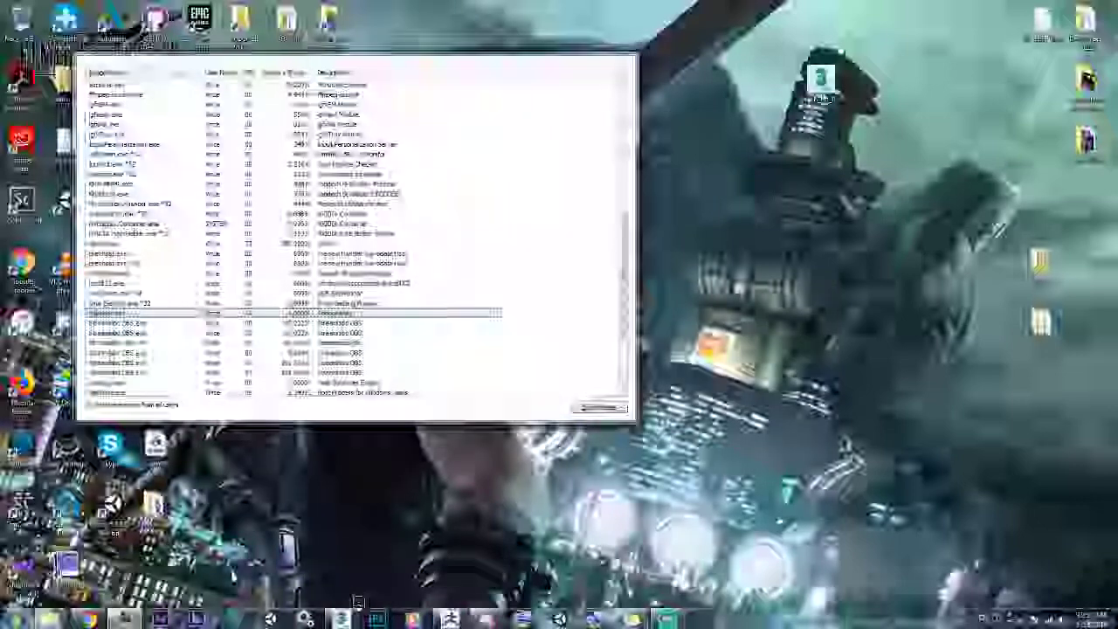
pyautogui.click(350, 619)
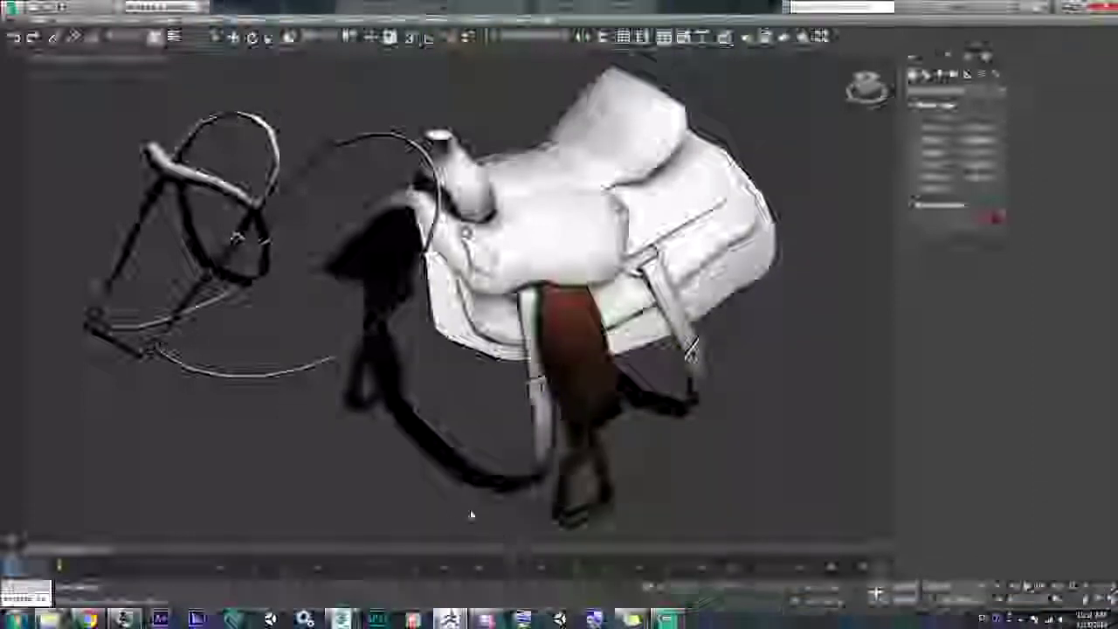
pyautogui.hotkey('shift', 'q')
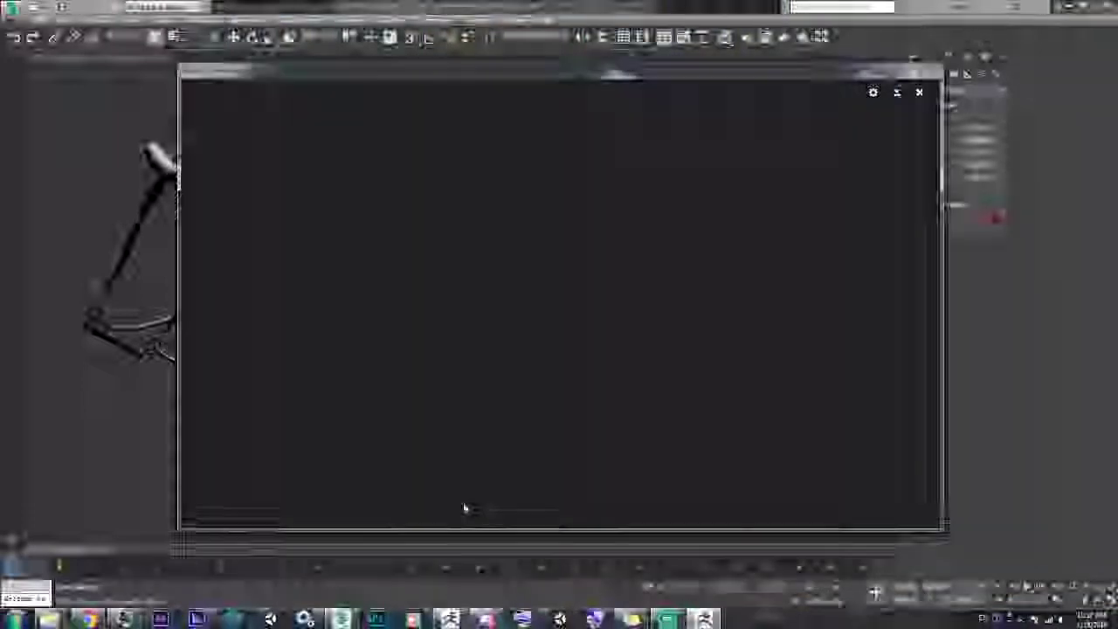
pyautogui.click(919, 92)
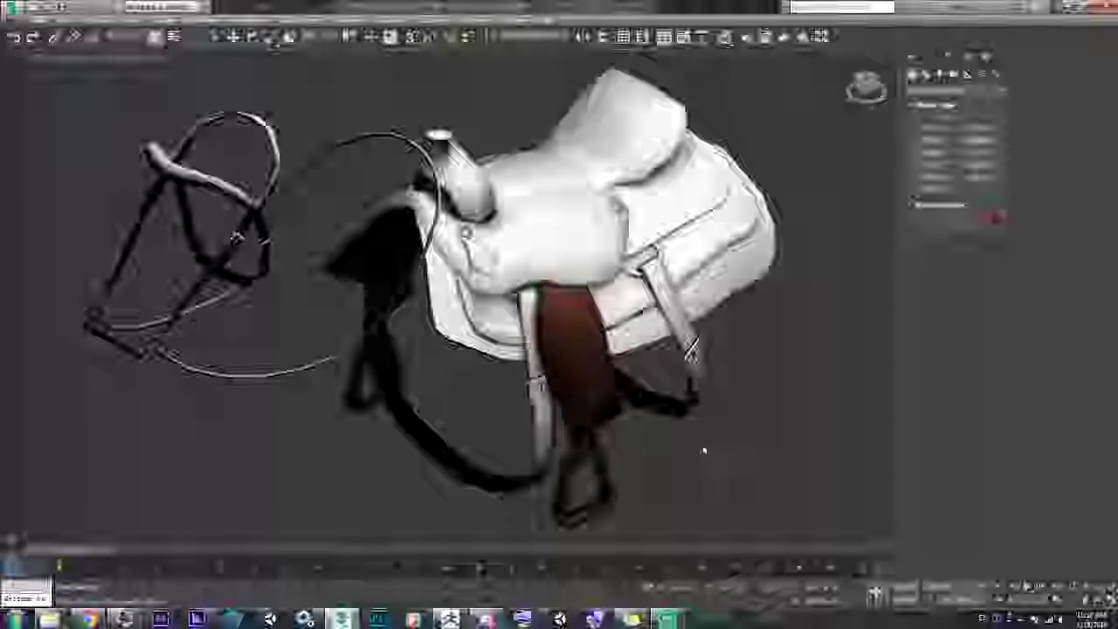
pyautogui.click(593, 177)
pyautogui.press('w')
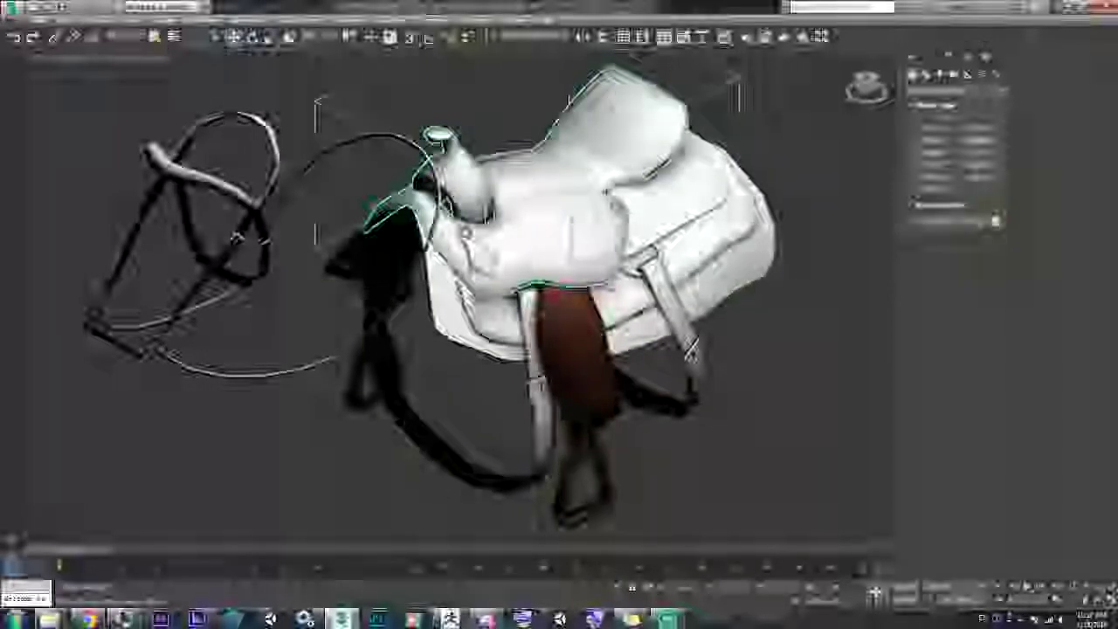
pyautogui.moveTo(570, 229); pyautogui.dragTo(572, 59)
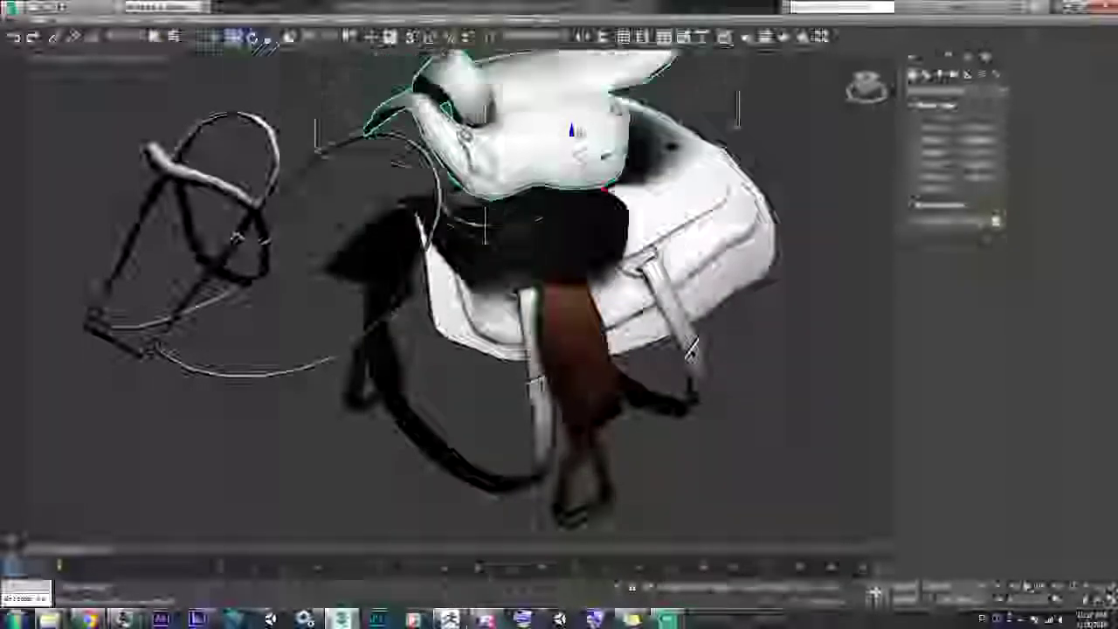
pyautogui.hotkey('ctrl', 'z')
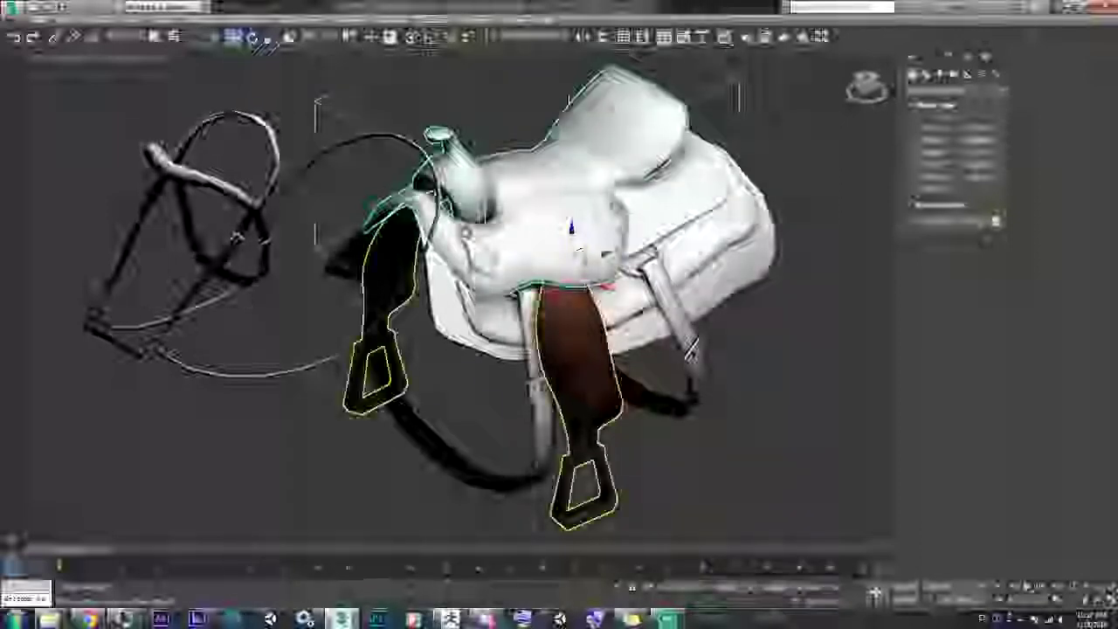
pyautogui.keyDown('alt'); pyautogui.moveTo(327, 234); pyautogui.dragTo(711, 424, button='middle'); pyautogui.keyUp('alt')
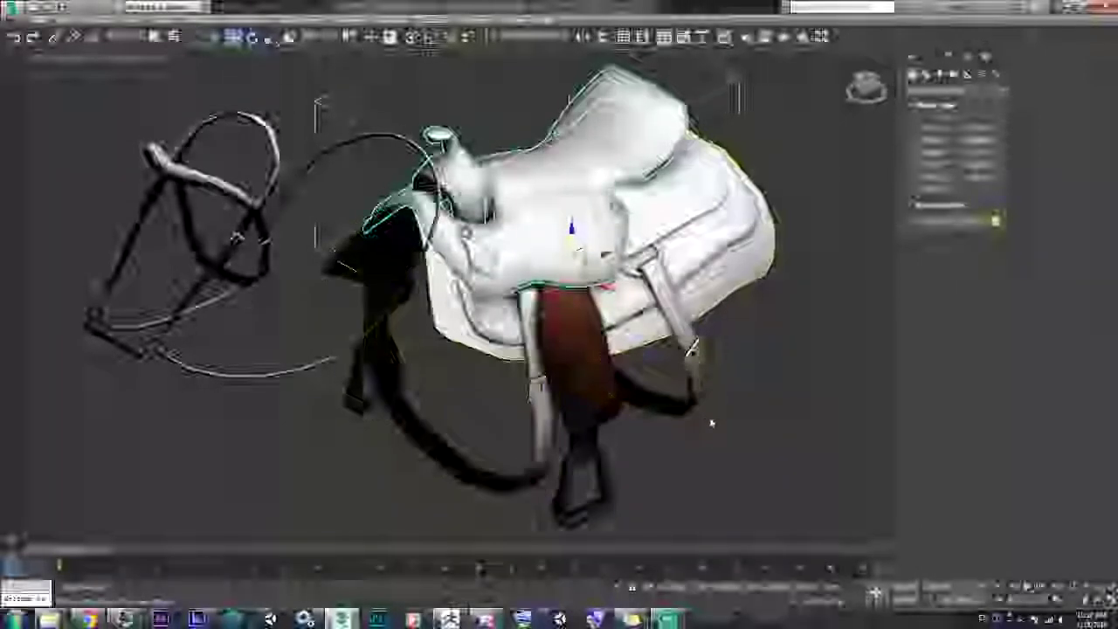
pyautogui.scroll(-2, 722, 426)
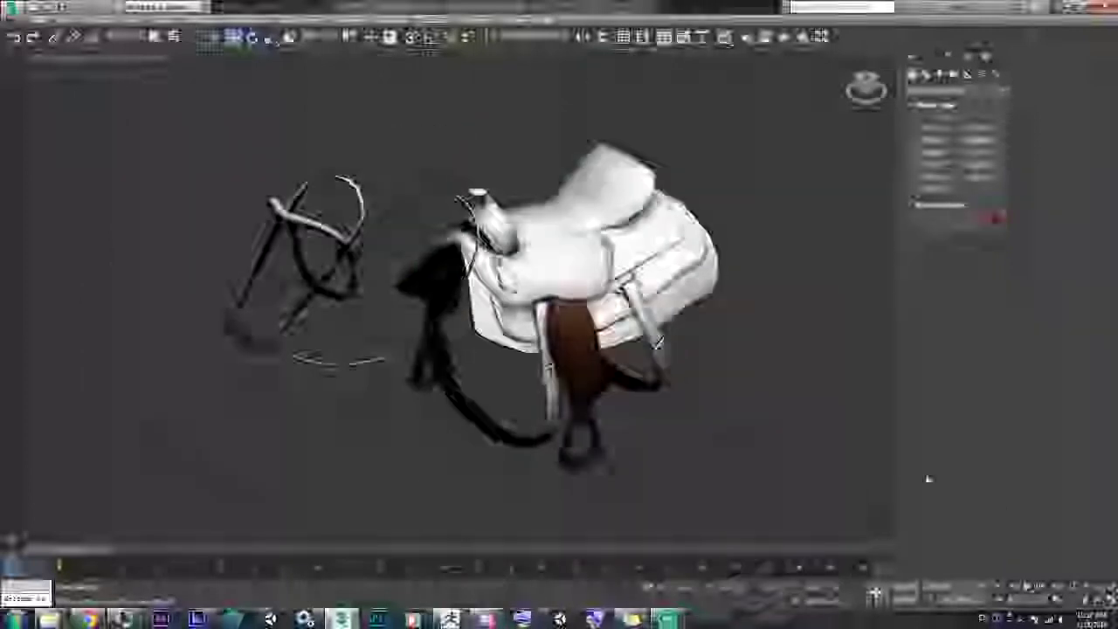
pyautogui.keyDown('alt'); pyautogui.moveTo(808, 484); pyautogui.dragTo(273, 44, button='middle'); pyautogui.keyUp('alt')
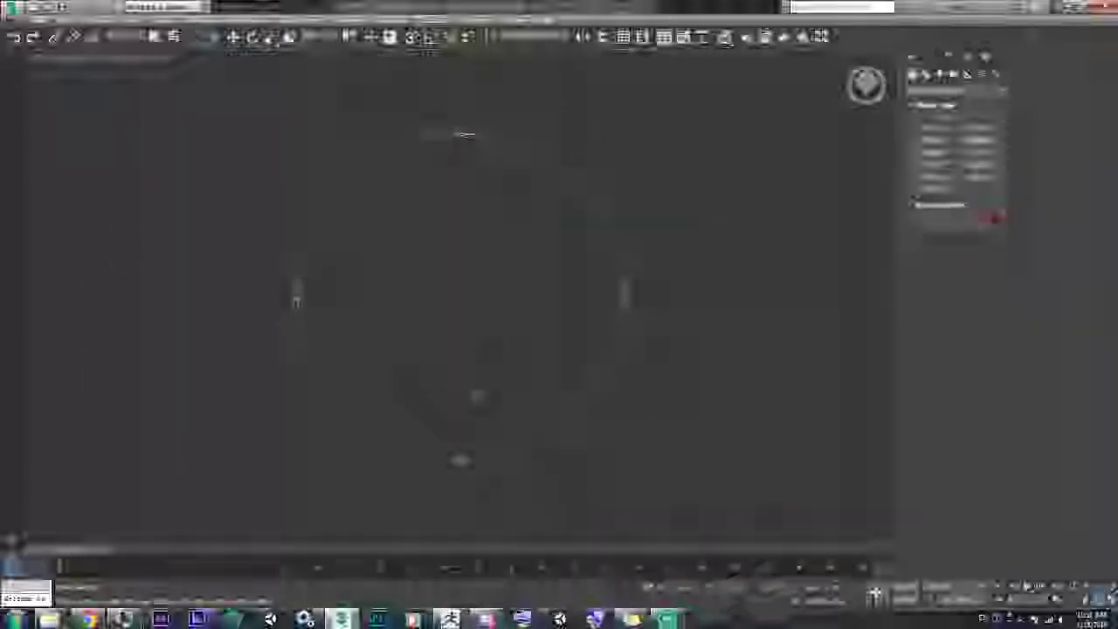
pyautogui.moveTo(480, 377)
pyautogui.keyDown('alt'); pyautogui.mouseDown(button='middle')
pyautogui.moveTo(543, 477)
pyautogui.moveTo(530, 338)
pyautogui.mouseUp(button='middle'); pyautogui.keyUp('alt')
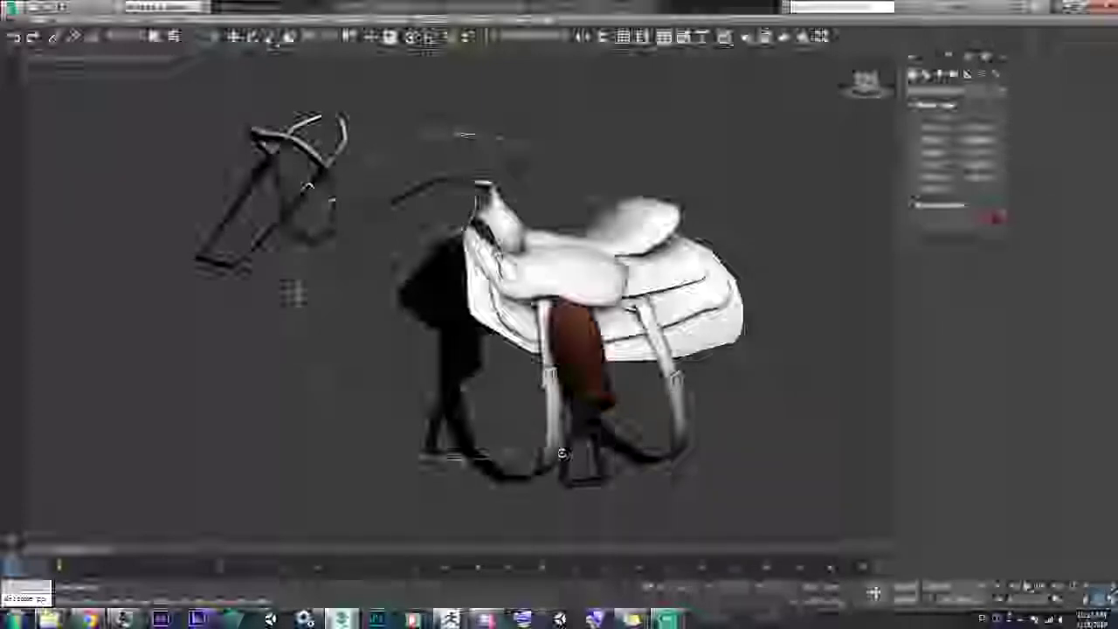
# - Select the saddle seat and choose Export Selected from the Application menu
pyautogui.press('w')
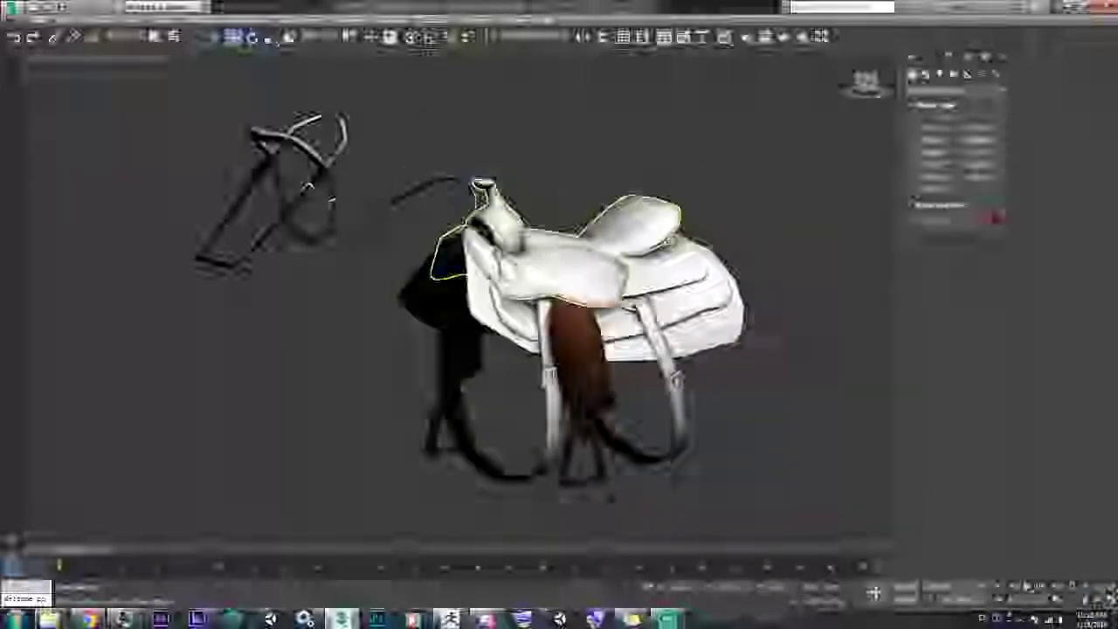
pyautogui.click(493, 327)
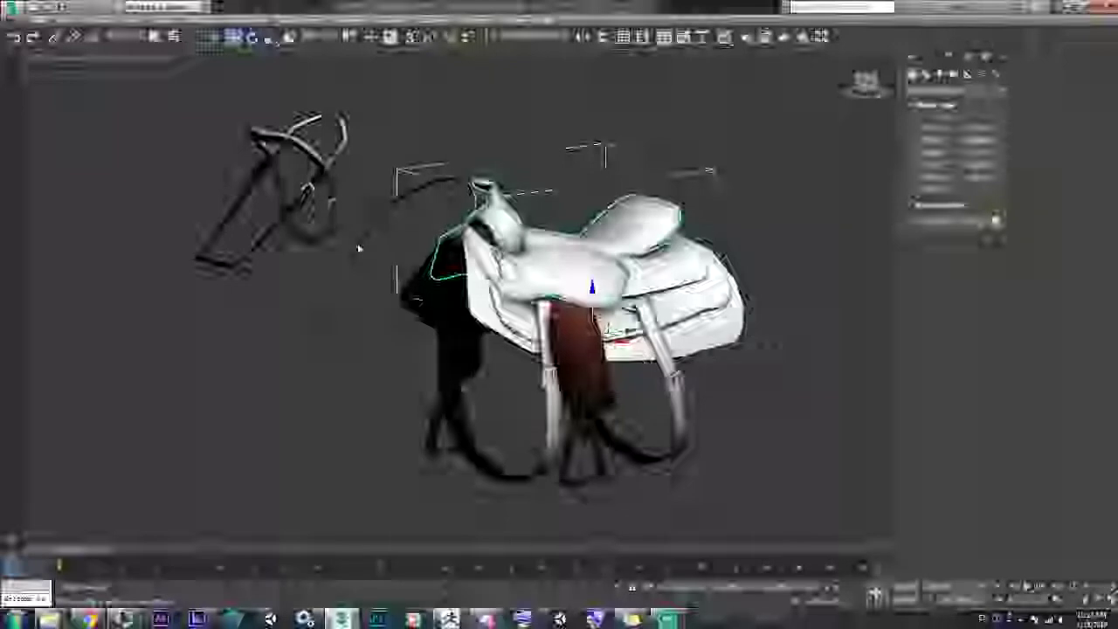
pyautogui.click(13, 10)
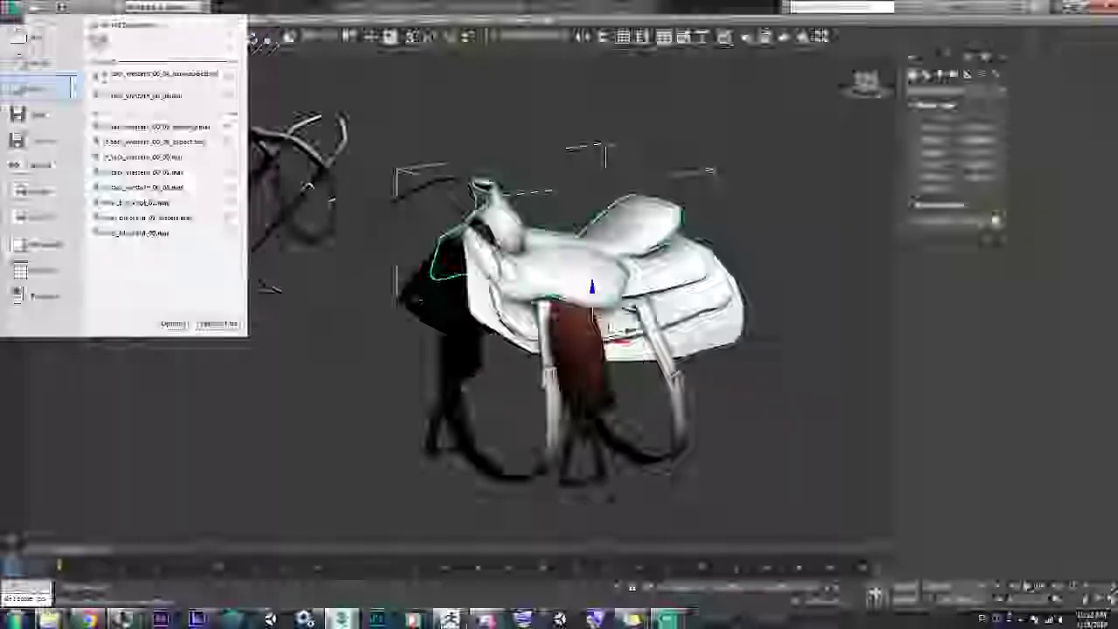
pyautogui.moveTo(39, 191)
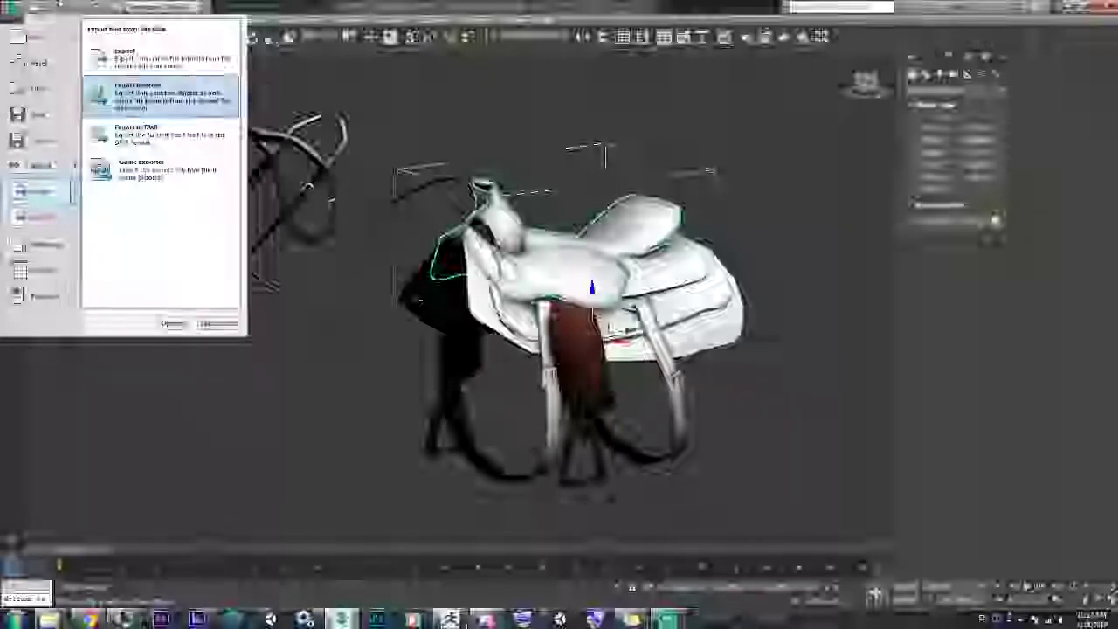
pyautogui.click(146, 91)
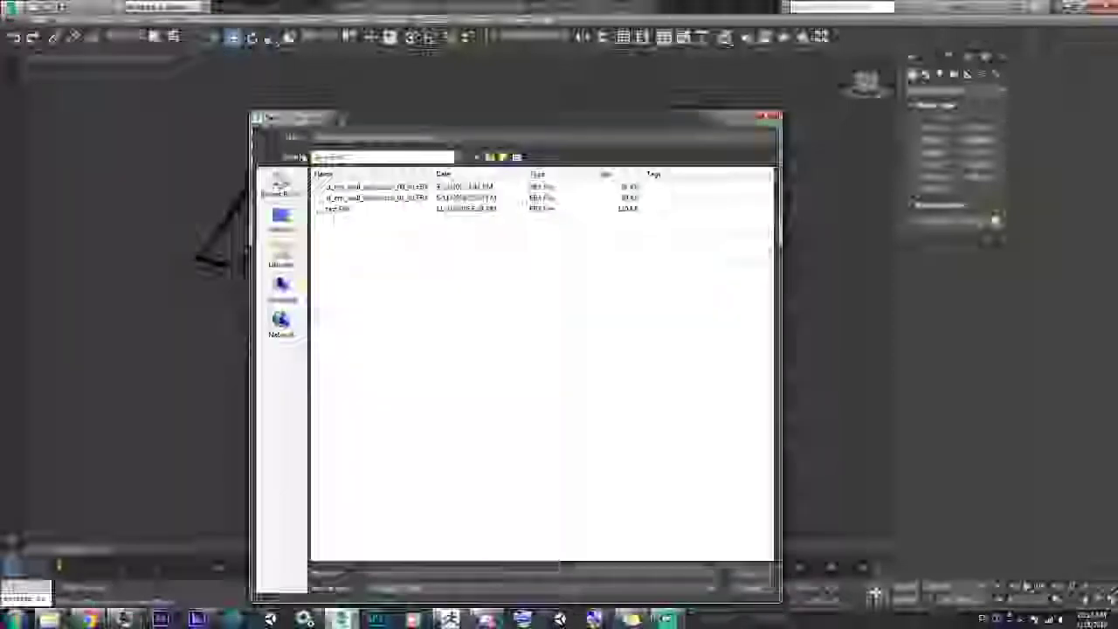
# - Save it as st_tack_western_seat_00.FBX in the Export folder, replacing the existing file
pyautogui.click(435, 137)
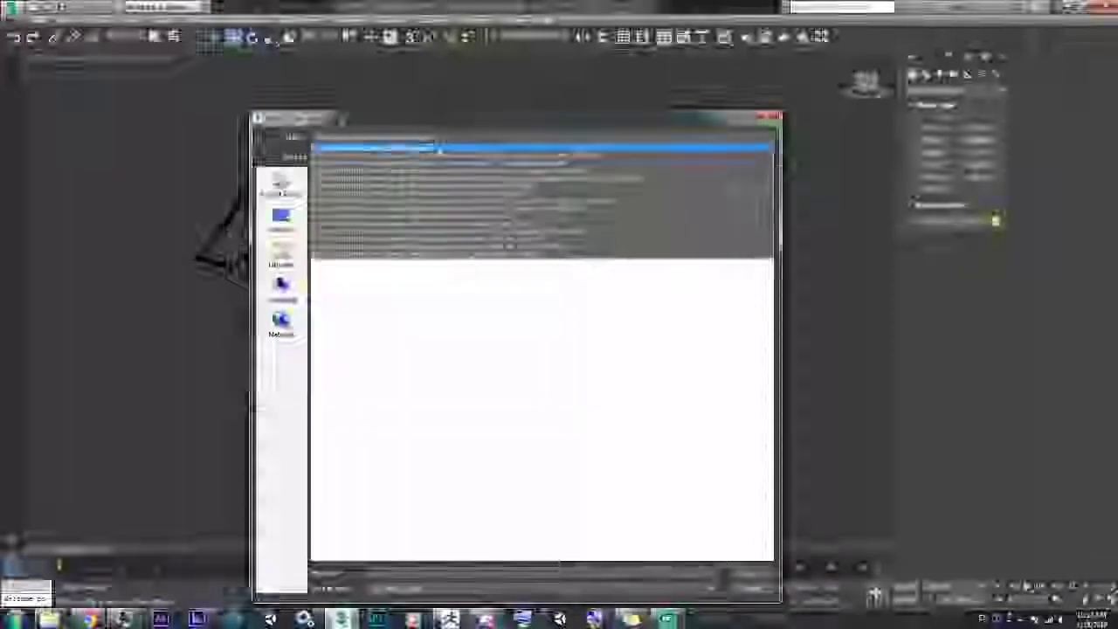
pyautogui.click(451, 155)
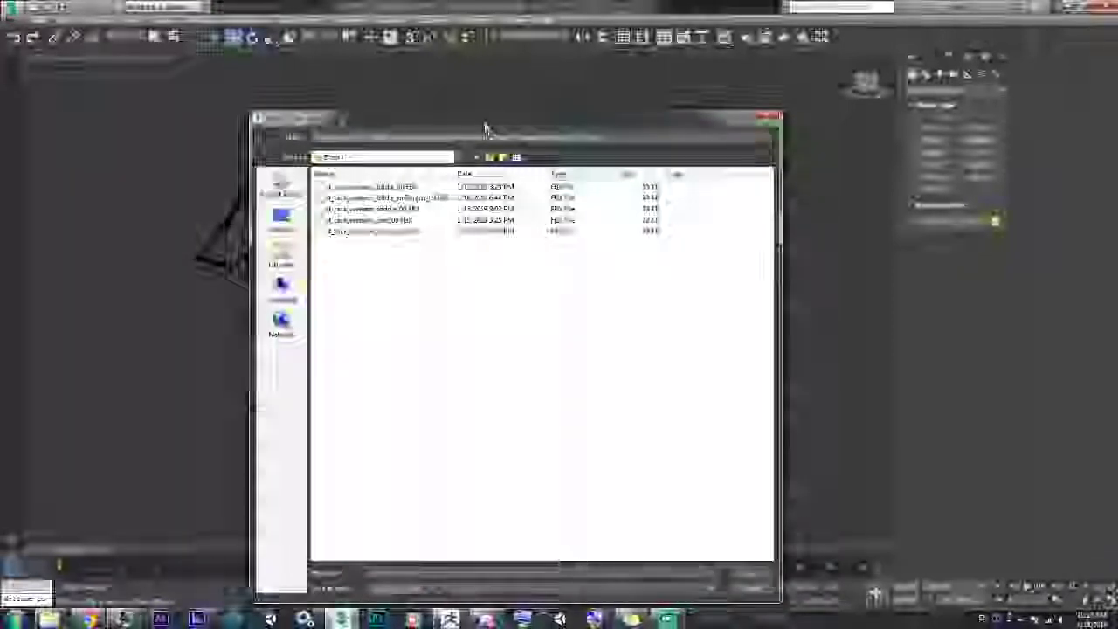
pyautogui.moveTo(487, 123)
pyautogui.mouseDown()
pyautogui.moveTo(843, 70)
pyautogui.moveTo(823, 70)
pyautogui.mouseUp()
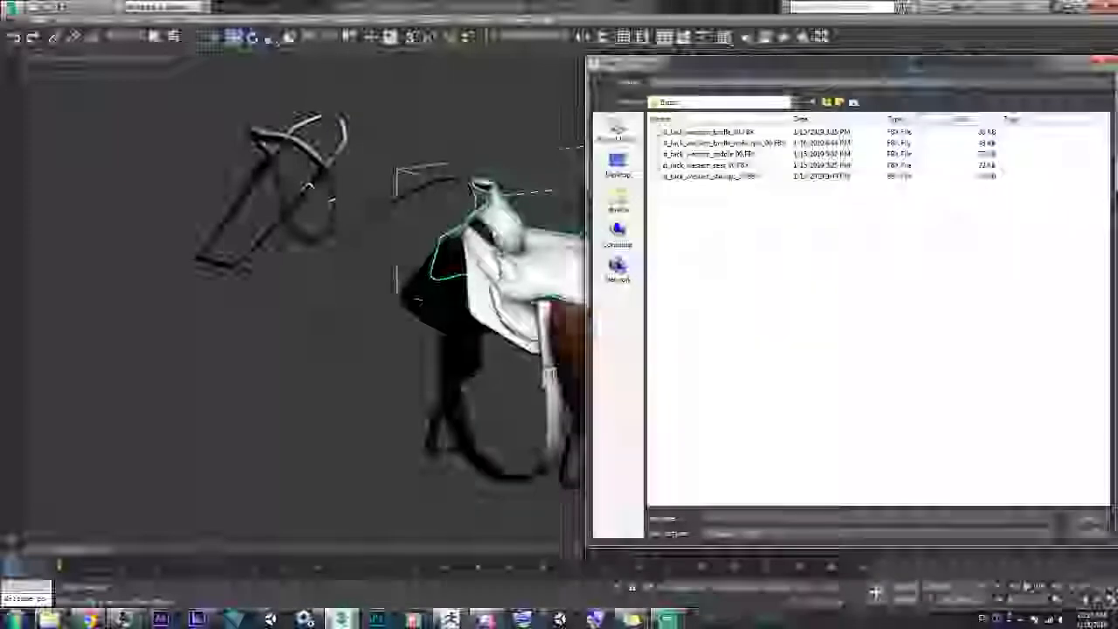
pyautogui.click(738, 168)
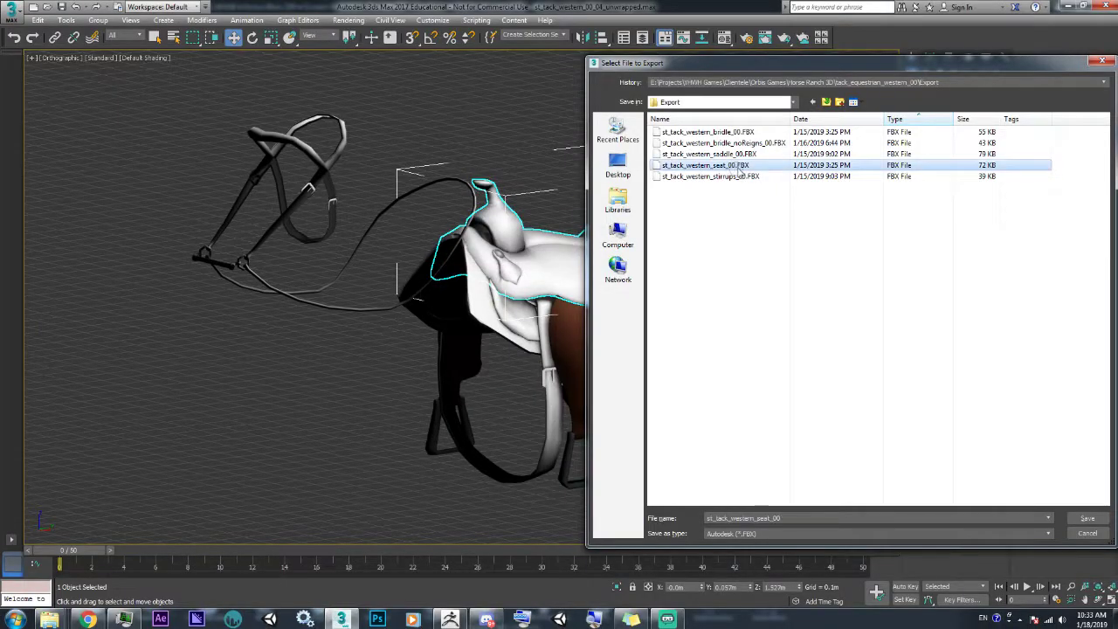
pyautogui.click(1088, 520)
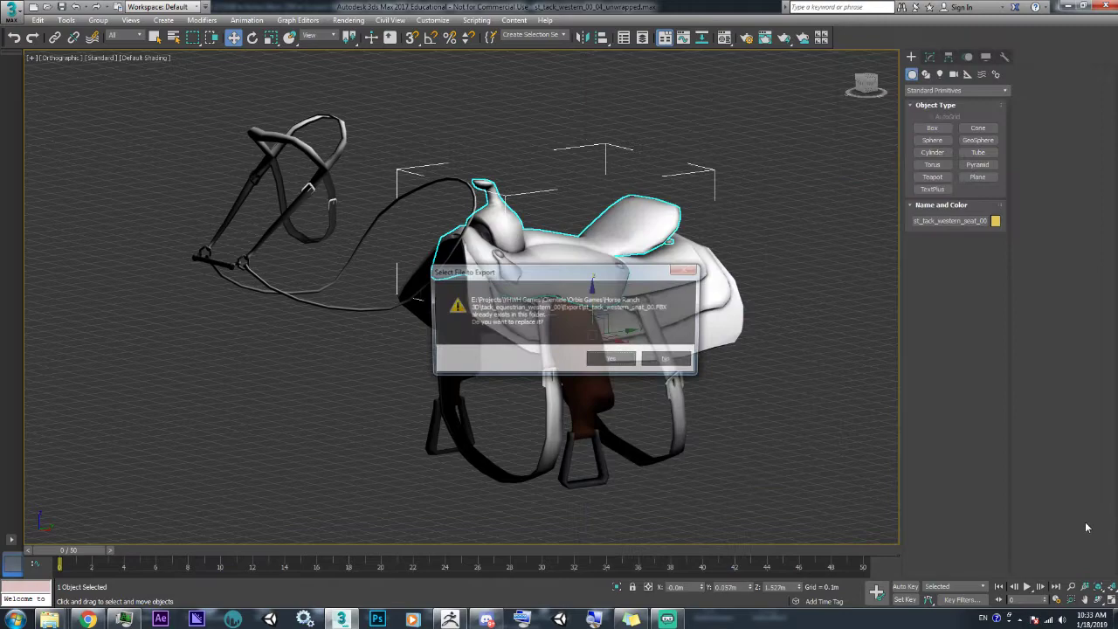
pyautogui.click(603, 361)
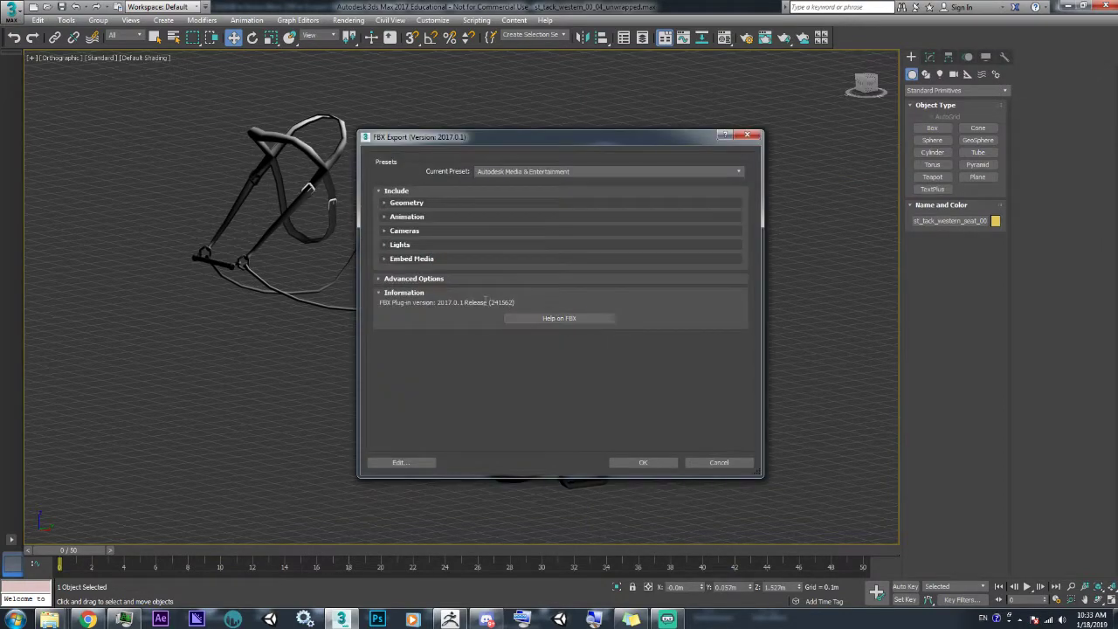
pyautogui.click(719, 463)
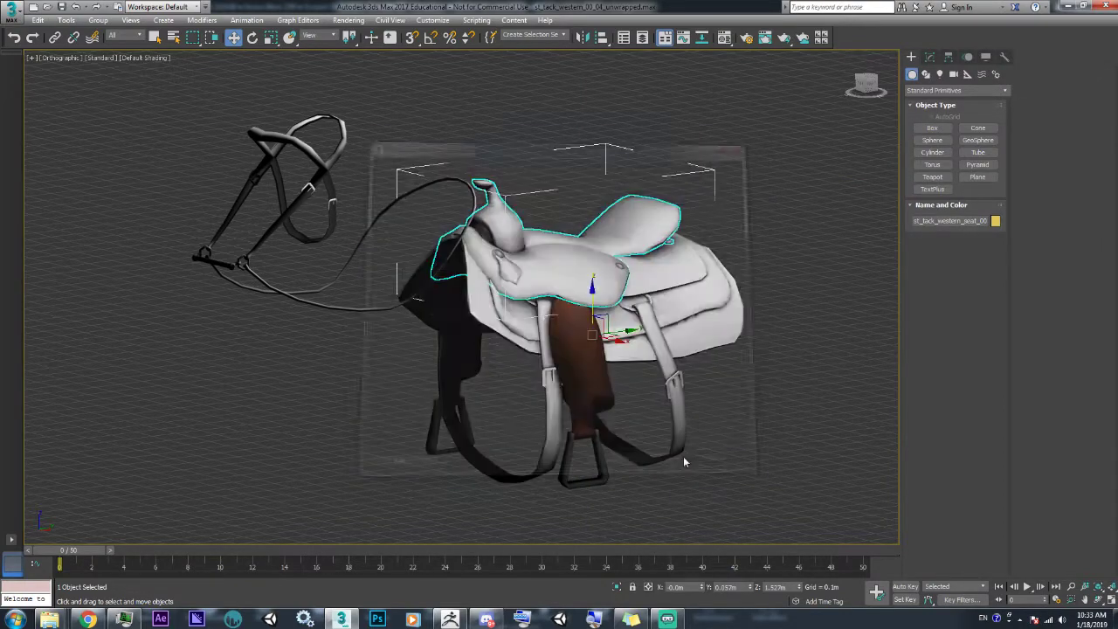
pyautogui.click(2, 10)
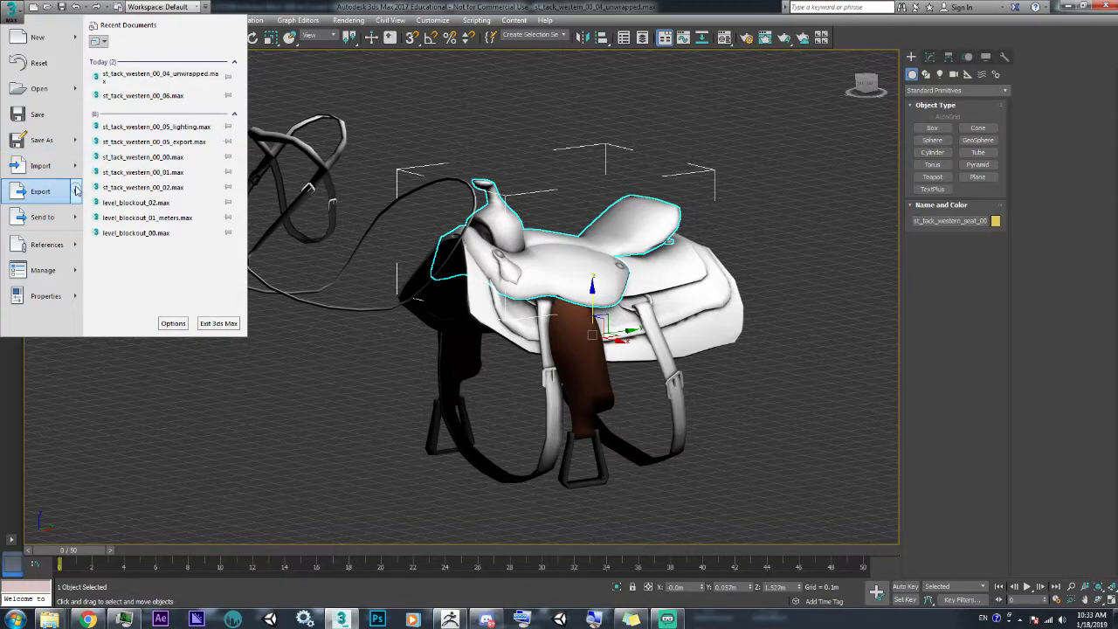
# - Export the selection as OBJ, targeting and replacing the existing seat .obj file
pyautogui.moveTo(40, 191)
pyautogui.click(135, 94)
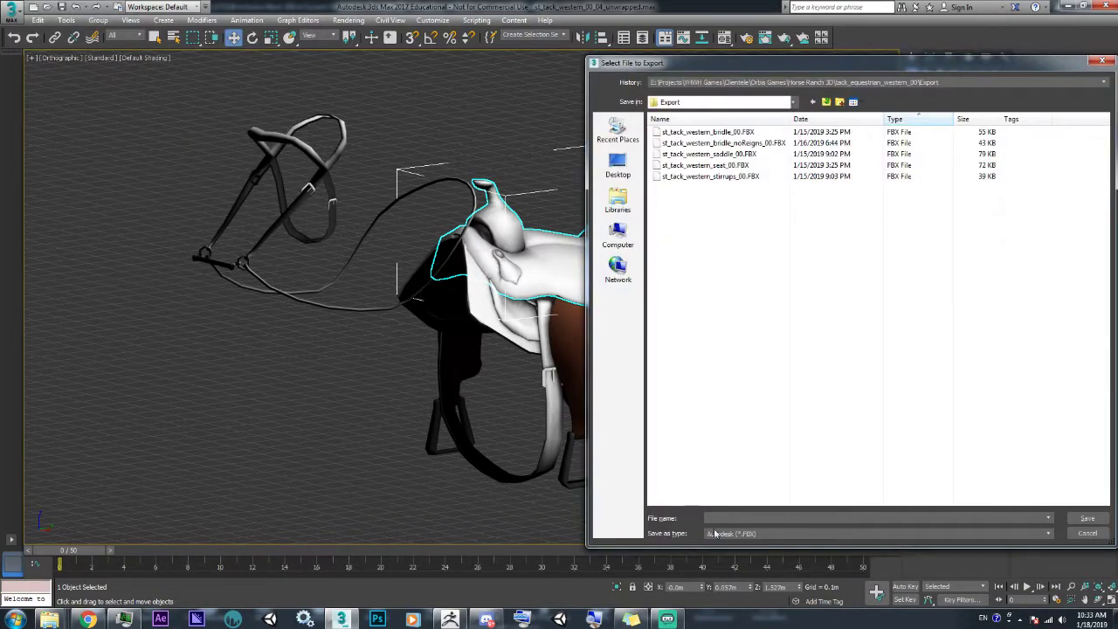
pyautogui.click(714, 533)
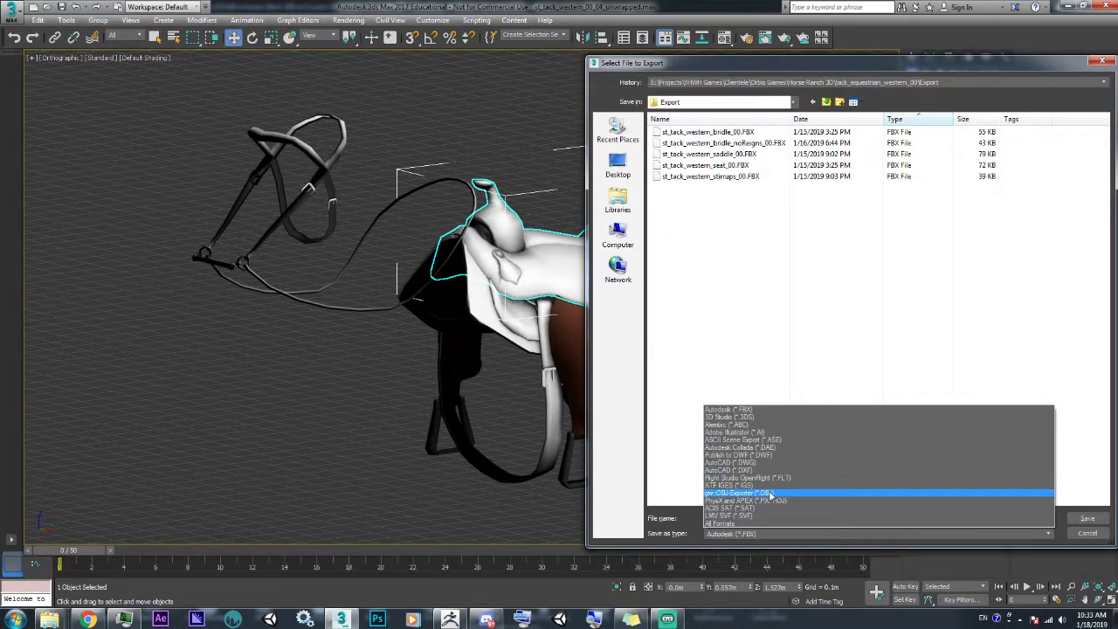
pyautogui.click(772, 495)
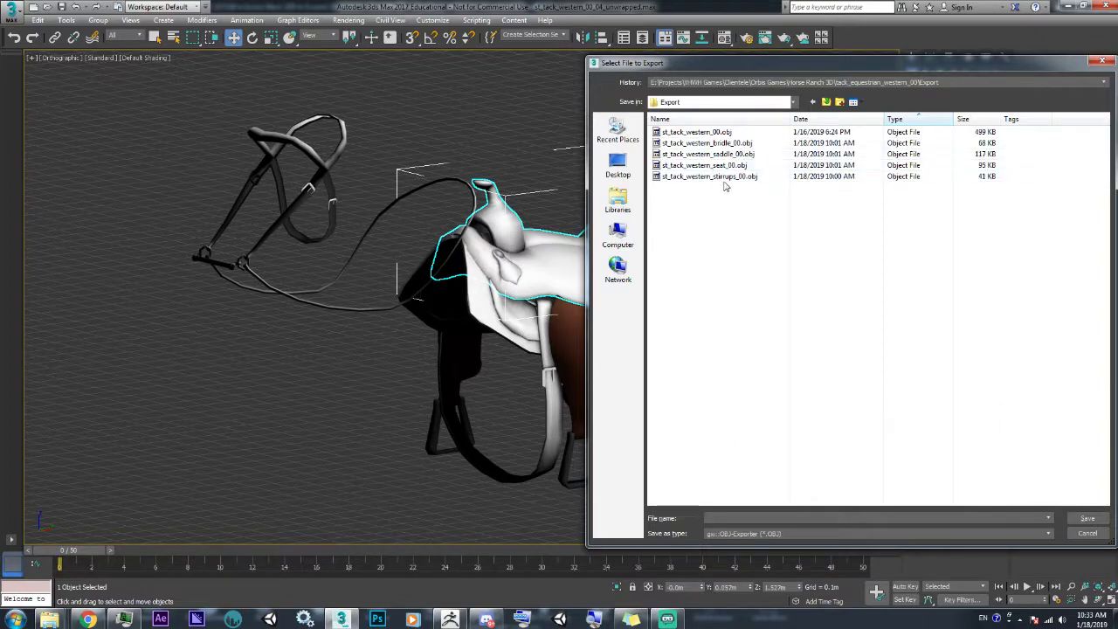
pyautogui.doubleClick(732, 164)
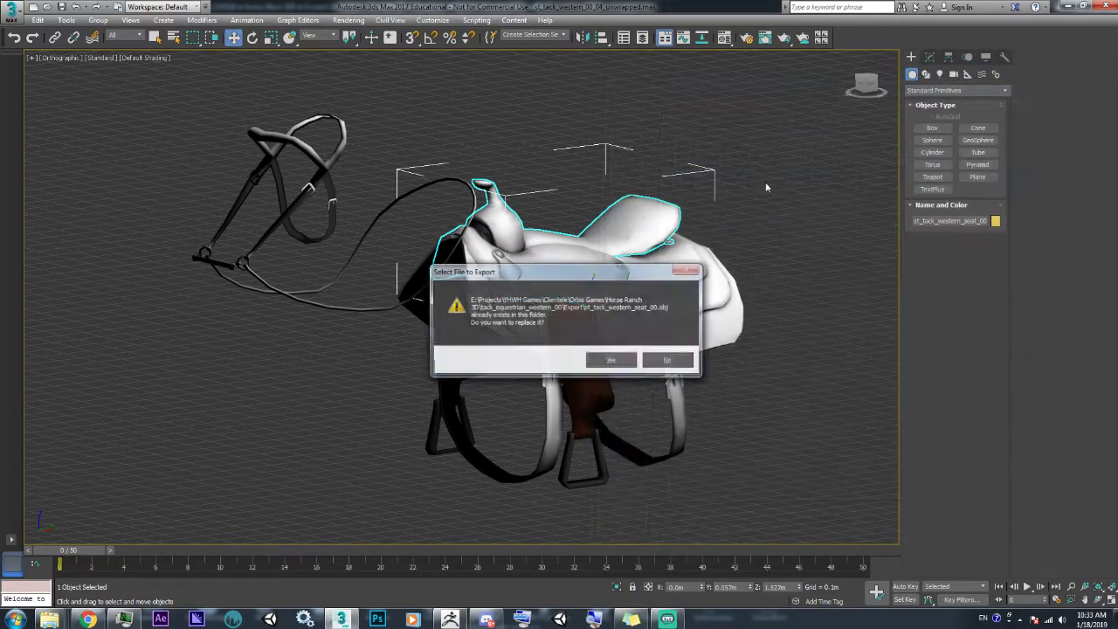
pyautogui.click(617, 359)
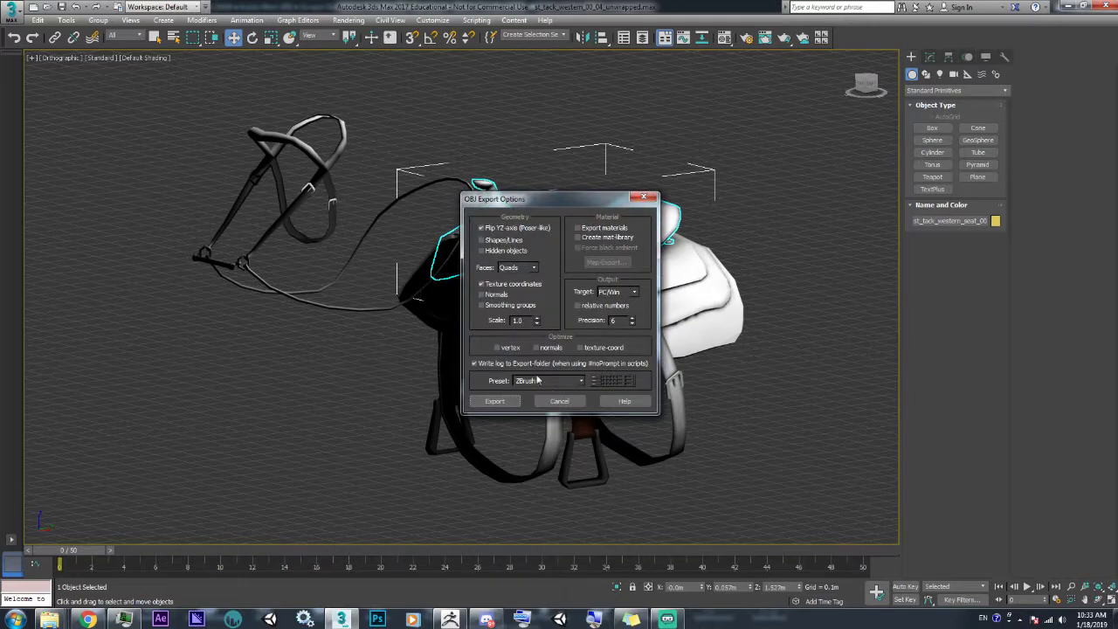
# - Keep the ZBrush preset and run the OBJ export
pyautogui.click(581, 382)
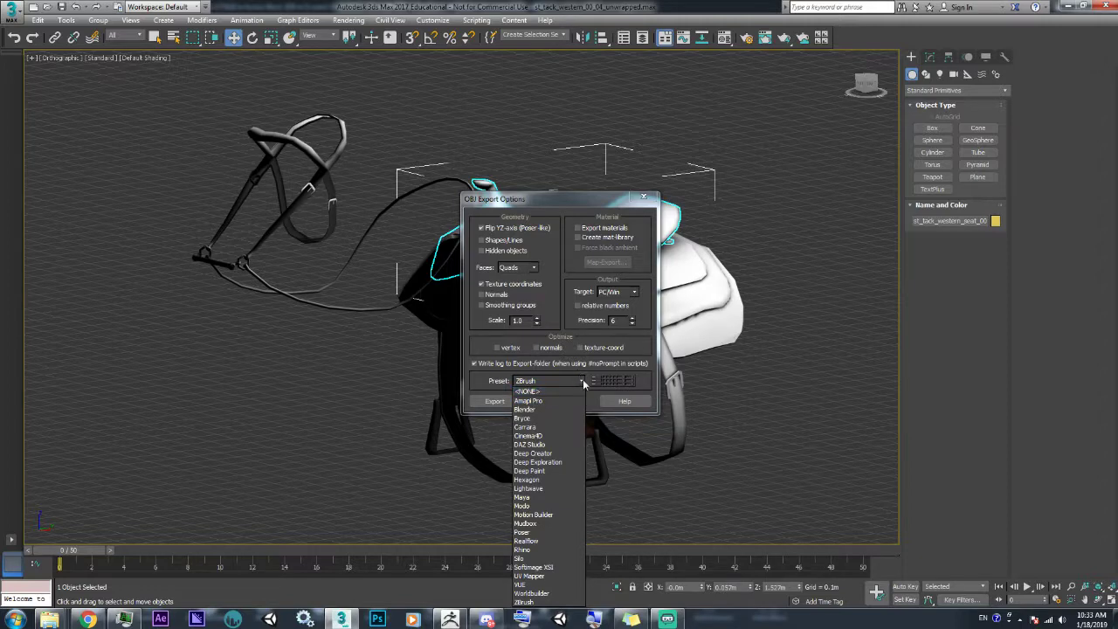
pyautogui.click(489, 381)
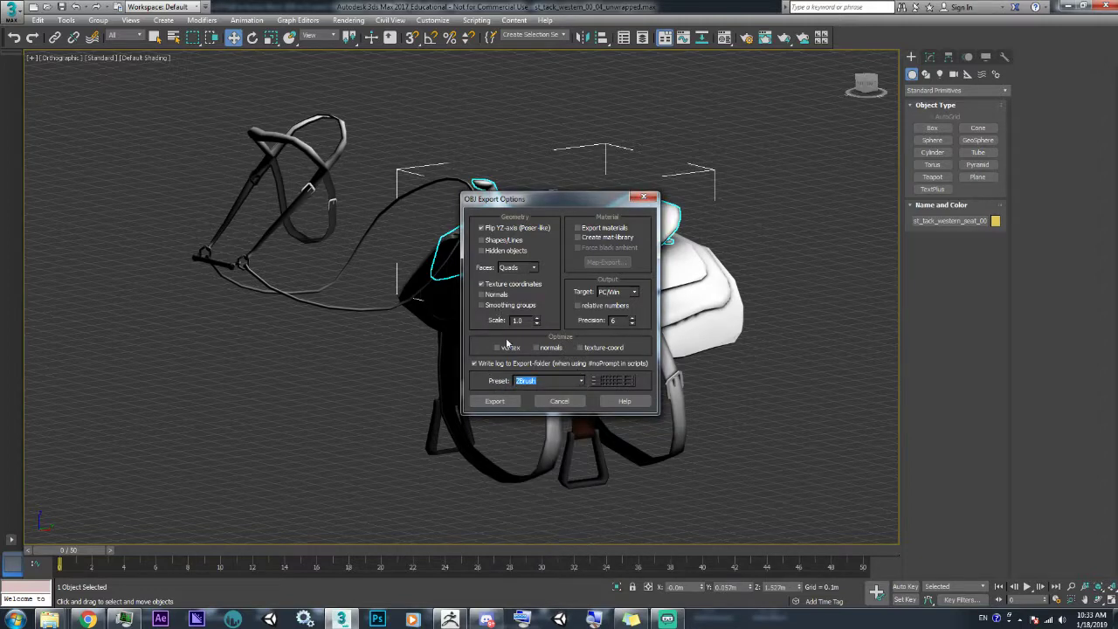
pyautogui.click(512, 405)
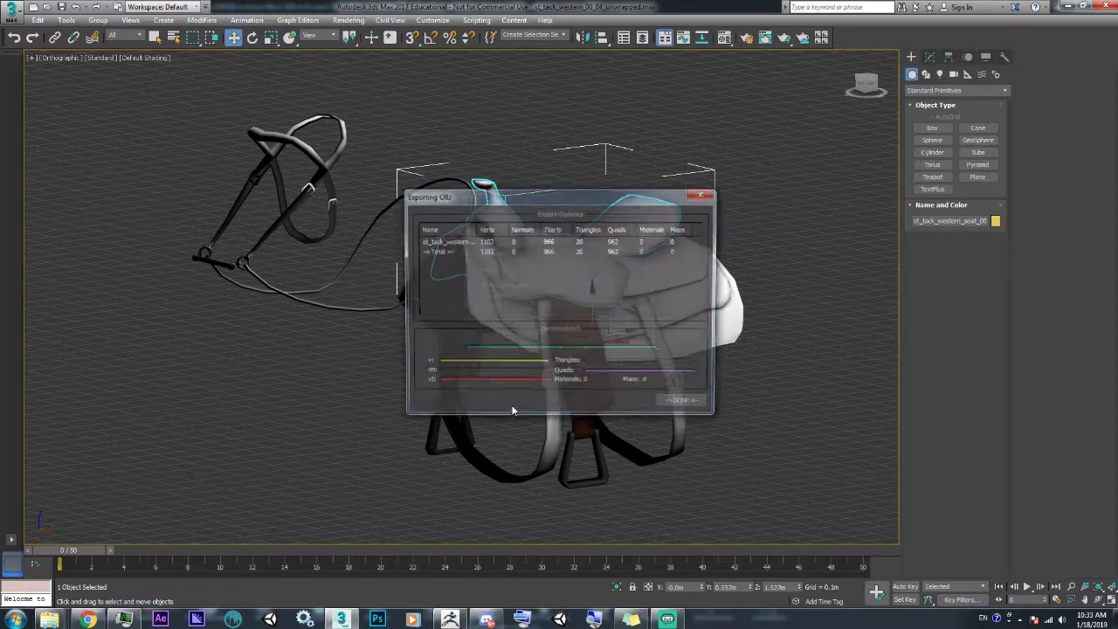
pyautogui.click(679, 401)
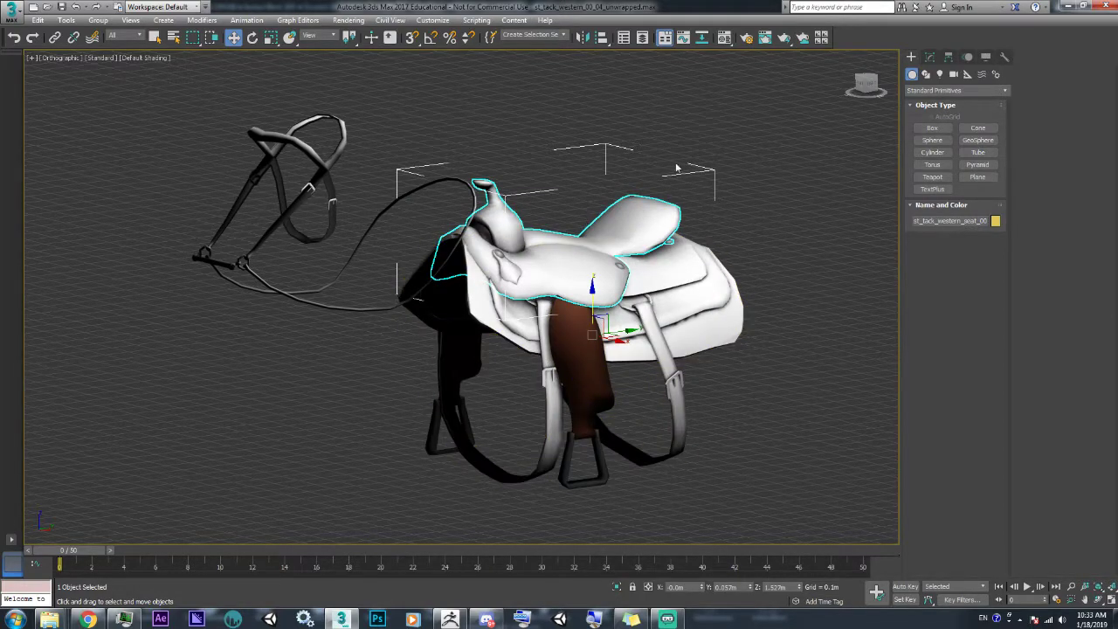
pyautogui.moveTo(590, 297); pyautogui.dragTo(601, 212)
pyautogui.moveTo(591, 220); pyautogui.dragTo(534, 256)
# - Close 3ds Max without saving and open the st_tack_western_00 project in ZBrush
pyautogui.click(1101, 14)
pyautogui.click(561, 326)
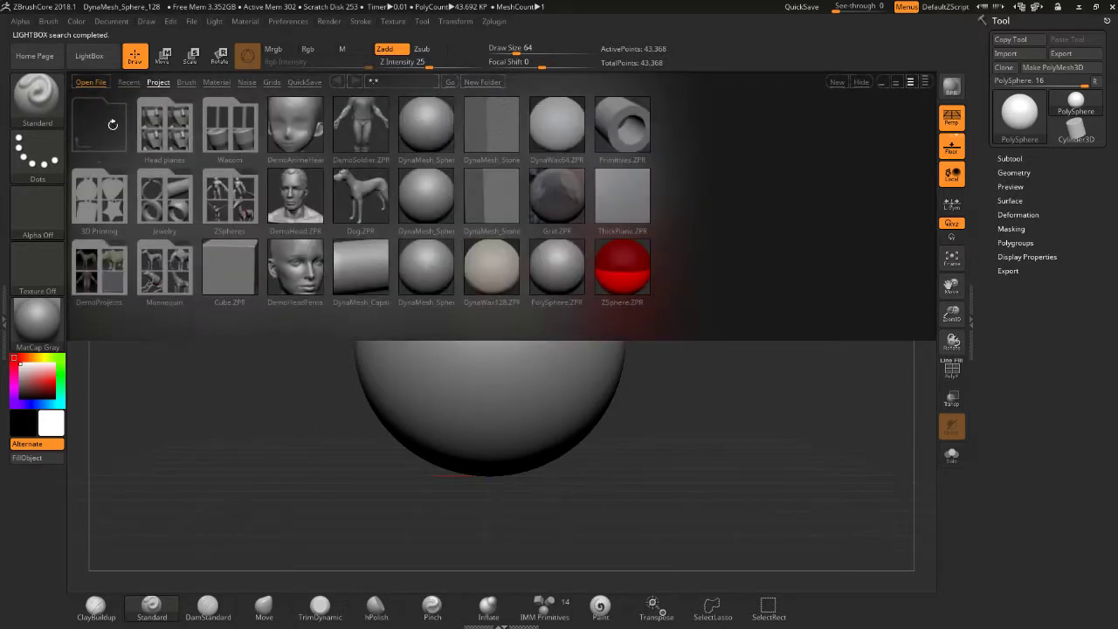
pyautogui.click(103, 62)
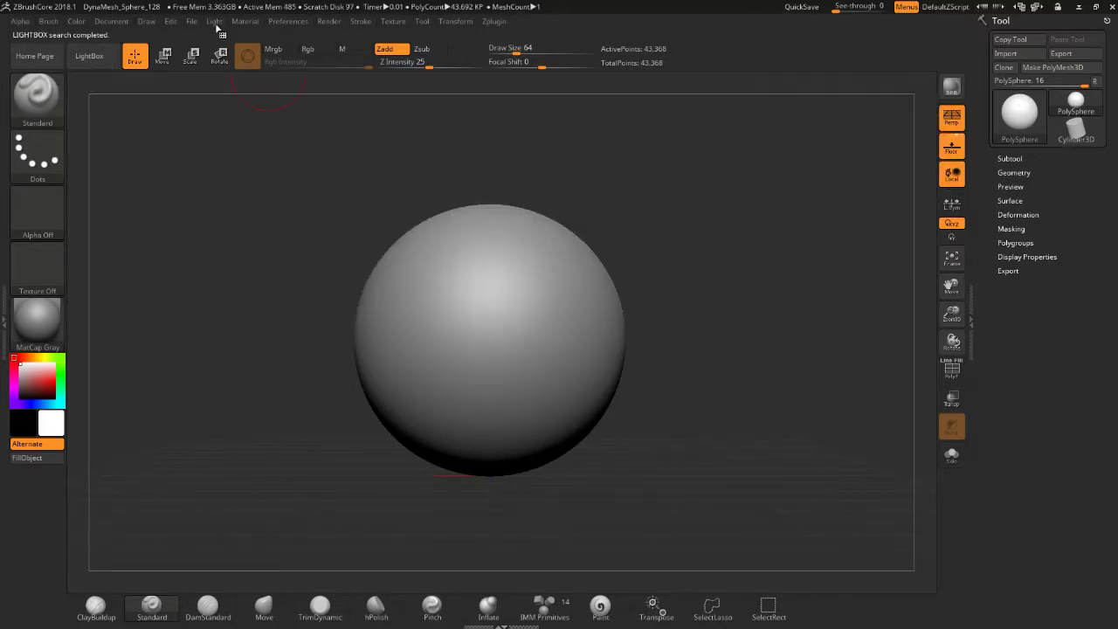
pyautogui.click(193, 21)
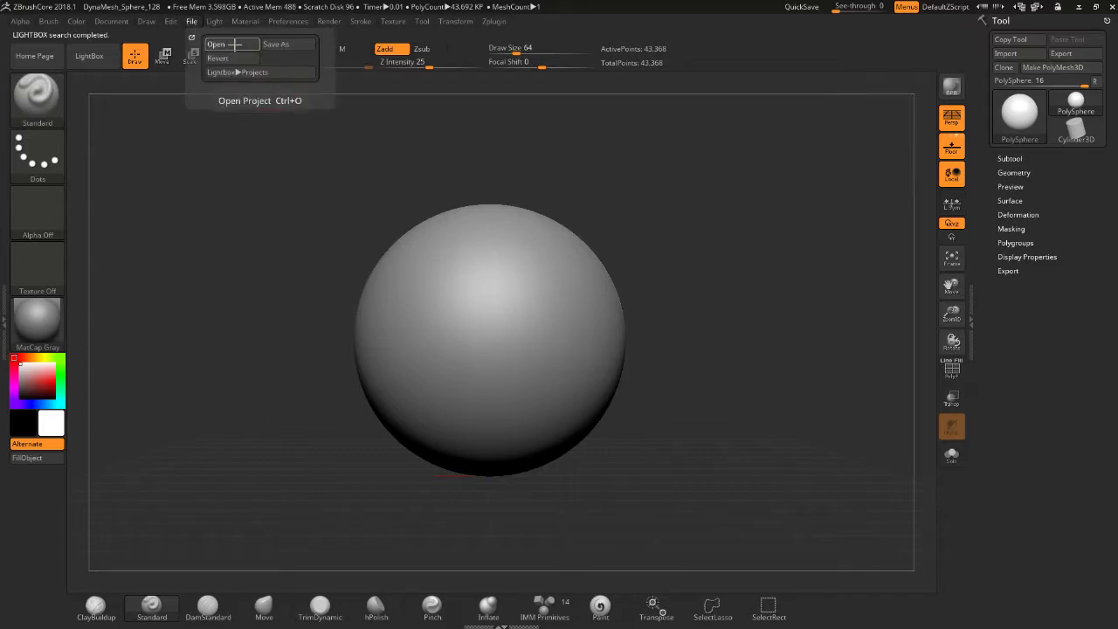
pyautogui.click(235, 43)
pyautogui.doubleClick(321, 152)
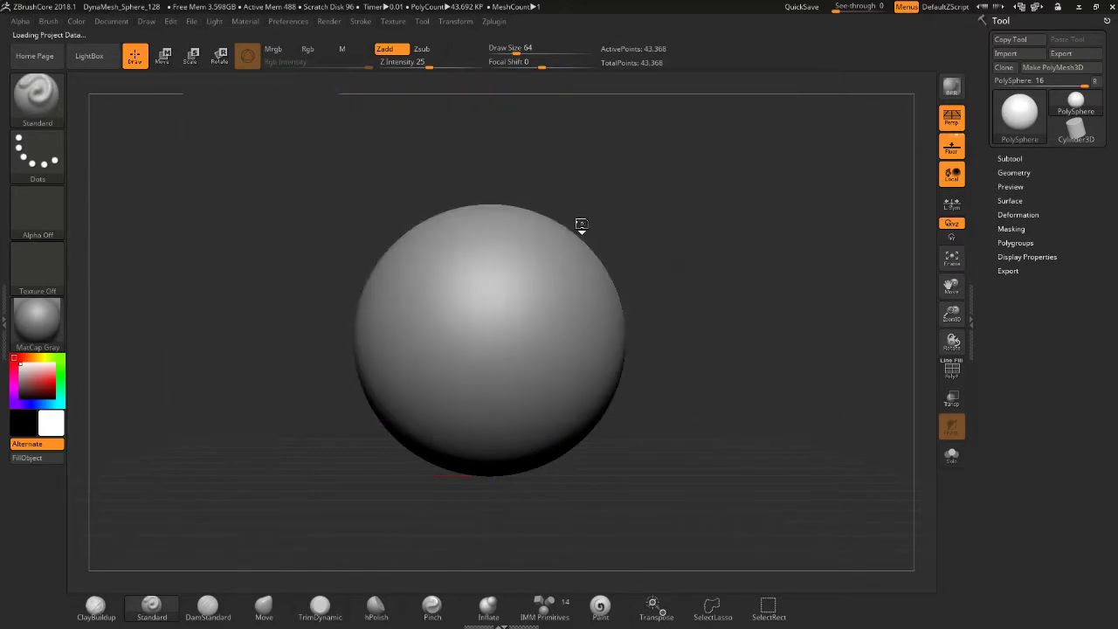
# - Orbit the saddle and make Cylinder3D the active tool
pyautogui.moveTo(675, 121); pyautogui.dragTo(669, 103)
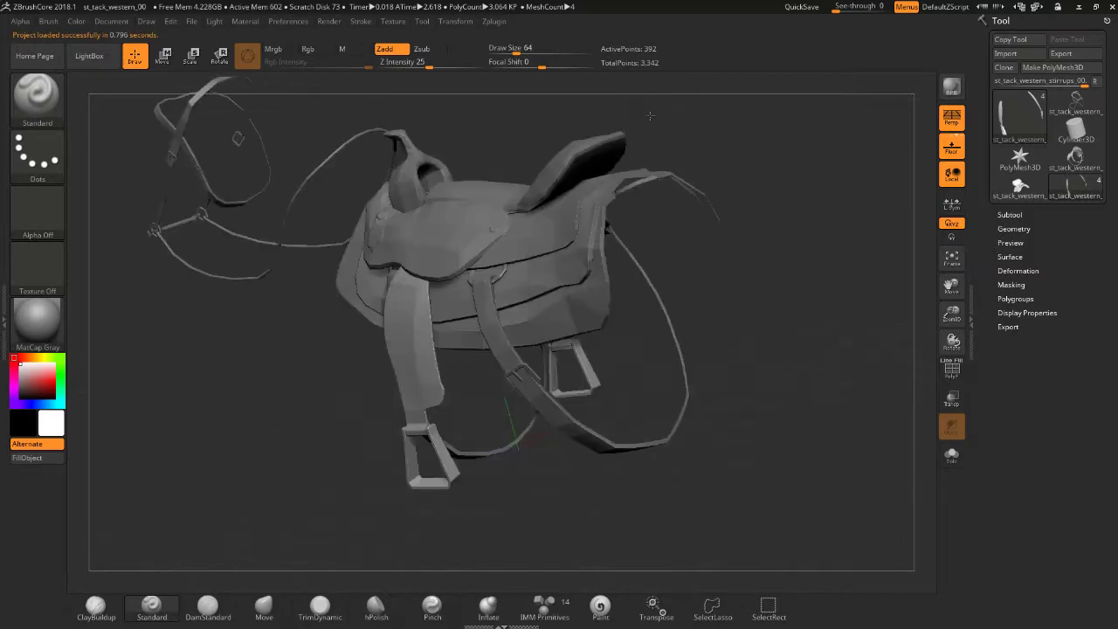
pyautogui.moveTo(751, 167); pyautogui.dragTo(768, 213)
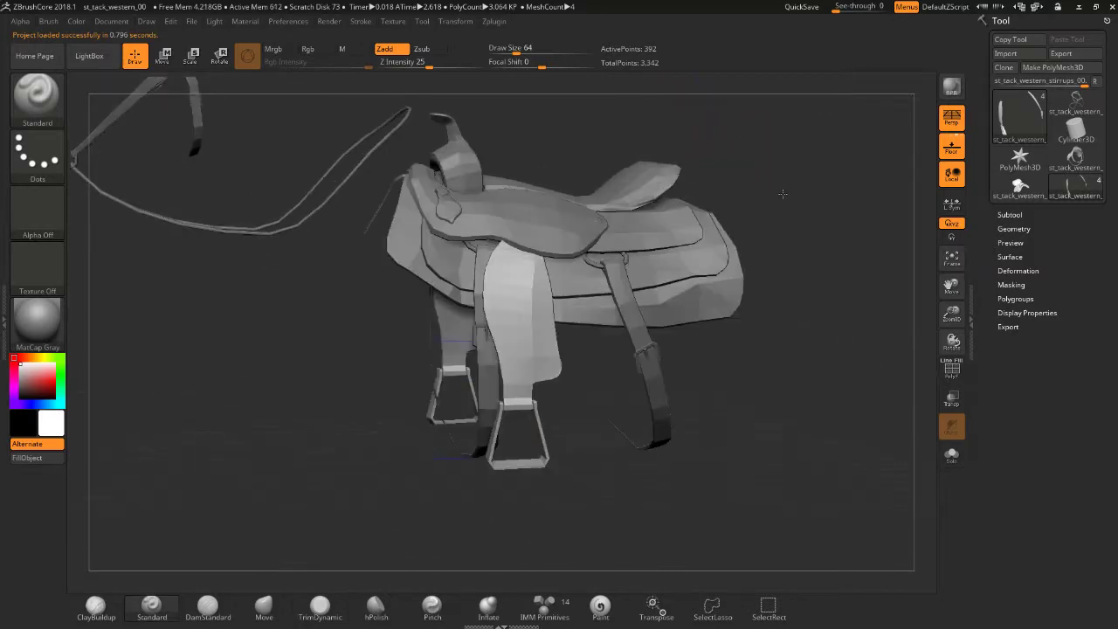
pyautogui.click(1076, 129)
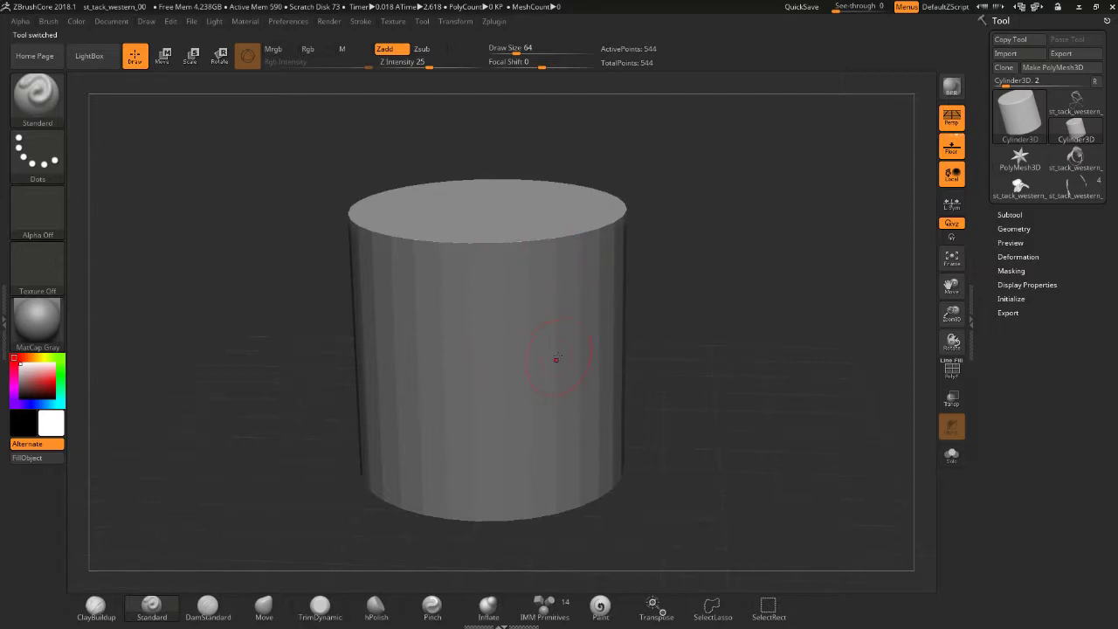
# - Try the PolyMesh3D and Cylinder3D tools, then cancel the Tool Import dialog
pyautogui.click(1019, 158)
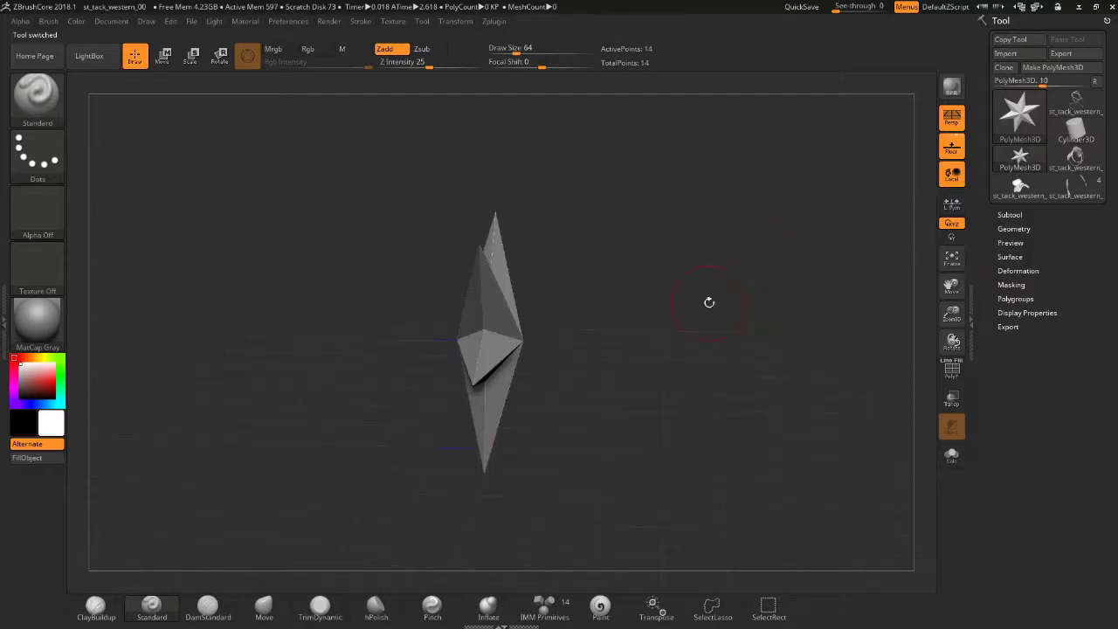
pyautogui.moveTo(711, 302)
pyautogui.mouseDown()
pyautogui.moveTo(646, 326)
pyautogui.moveTo(685, 329)
pyautogui.mouseUp()
pyautogui.click(1076, 130)
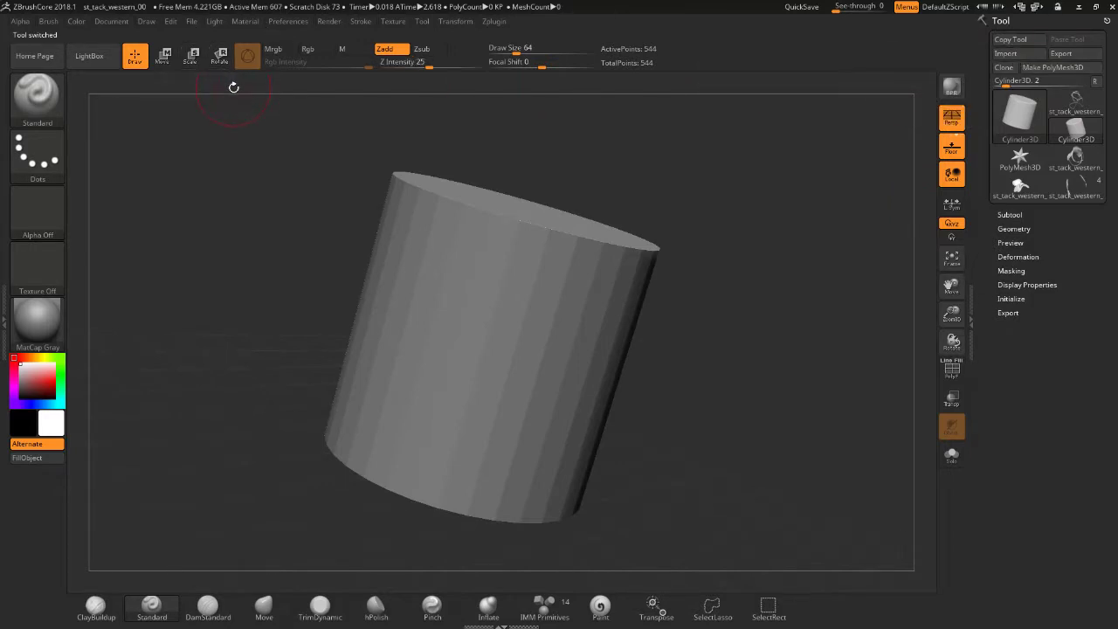
pyautogui.click(1005, 54)
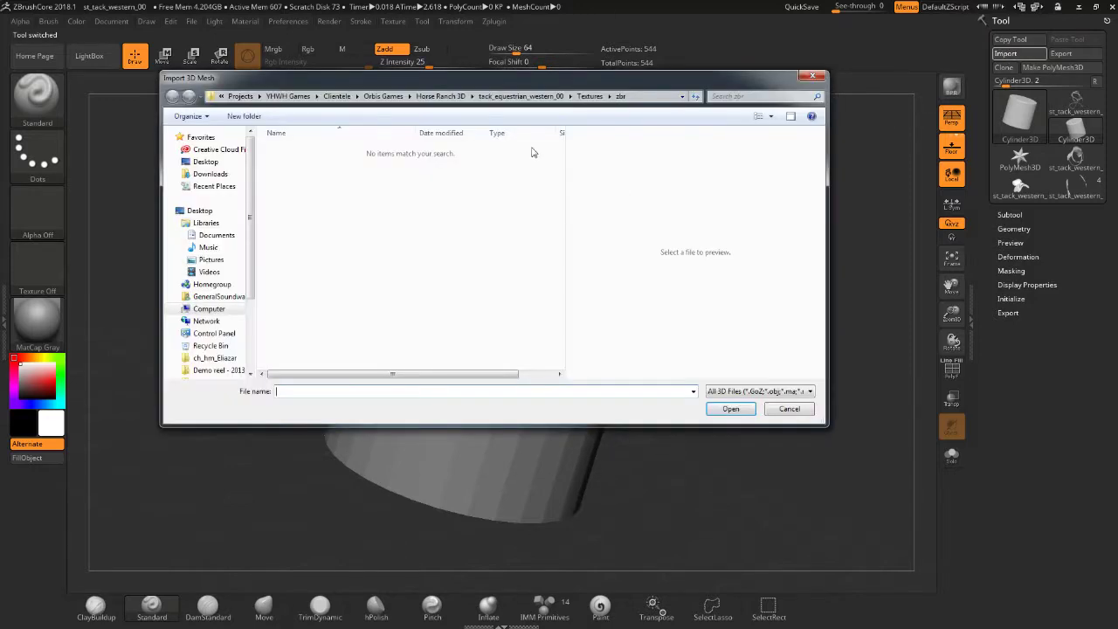
pyautogui.click(793, 409)
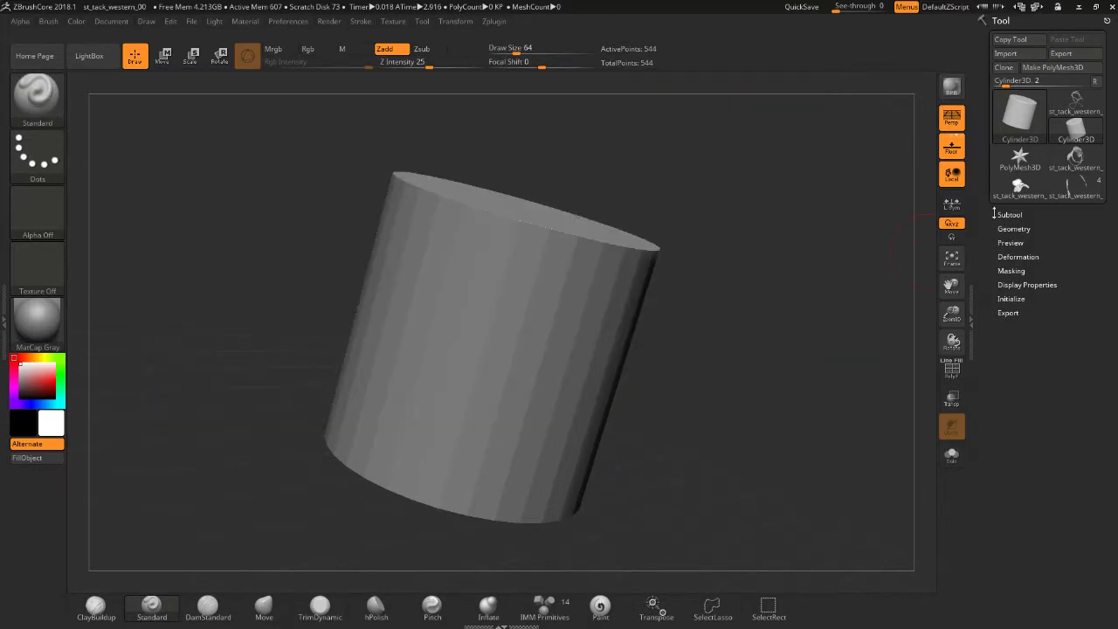
# - Make st_tack_western_saddle_00 the active tool and expand its Subtool list
pyautogui.click(1065, 178)
pyautogui.moveTo(785, 256)
pyautogui.mouseDown()
pyautogui.moveTo(747, 259)
pyautogui.moveTo(751, 224)
pyautogui.mouseUp()
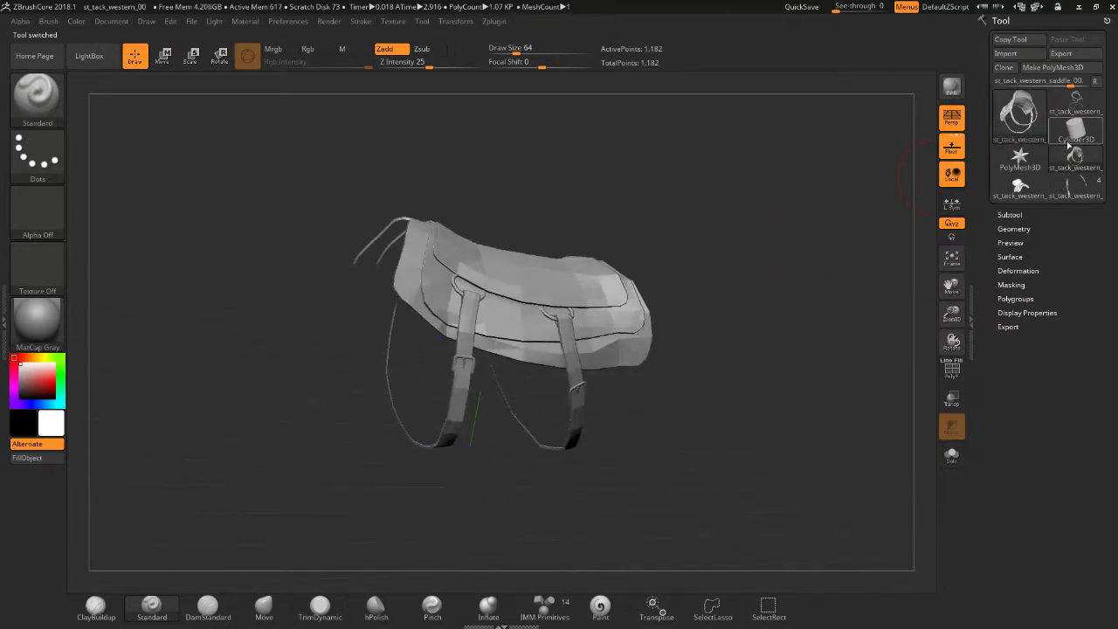
pyautogui.click(1089, 186)
pyautogui.moveTo(789, 252); pyautogui.dragTo(967, 198)
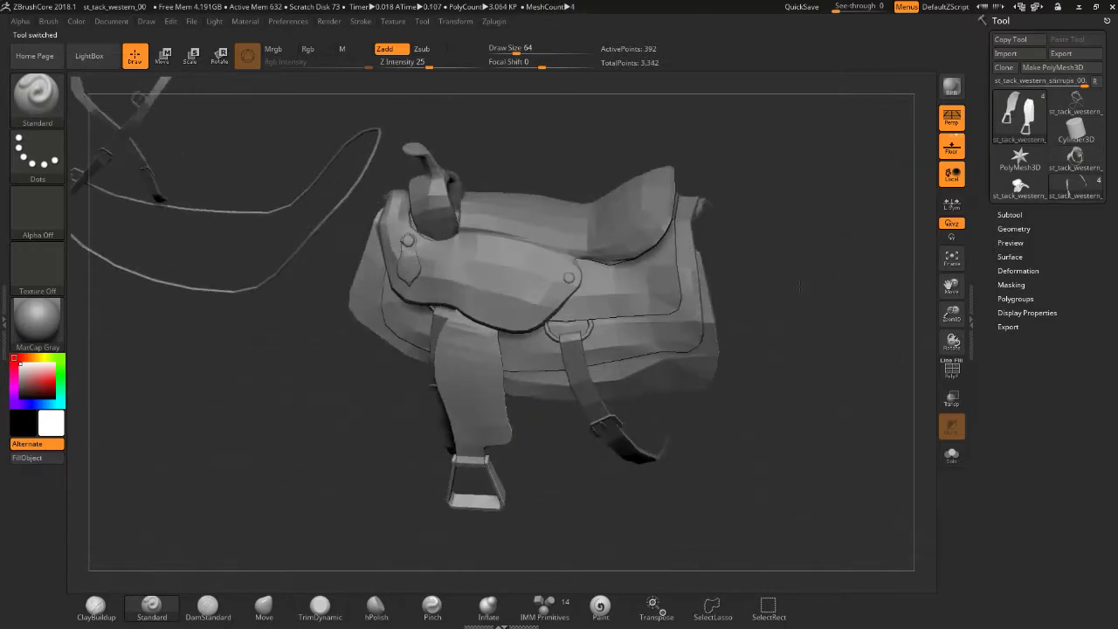
pyautogui.click(1072, 166)
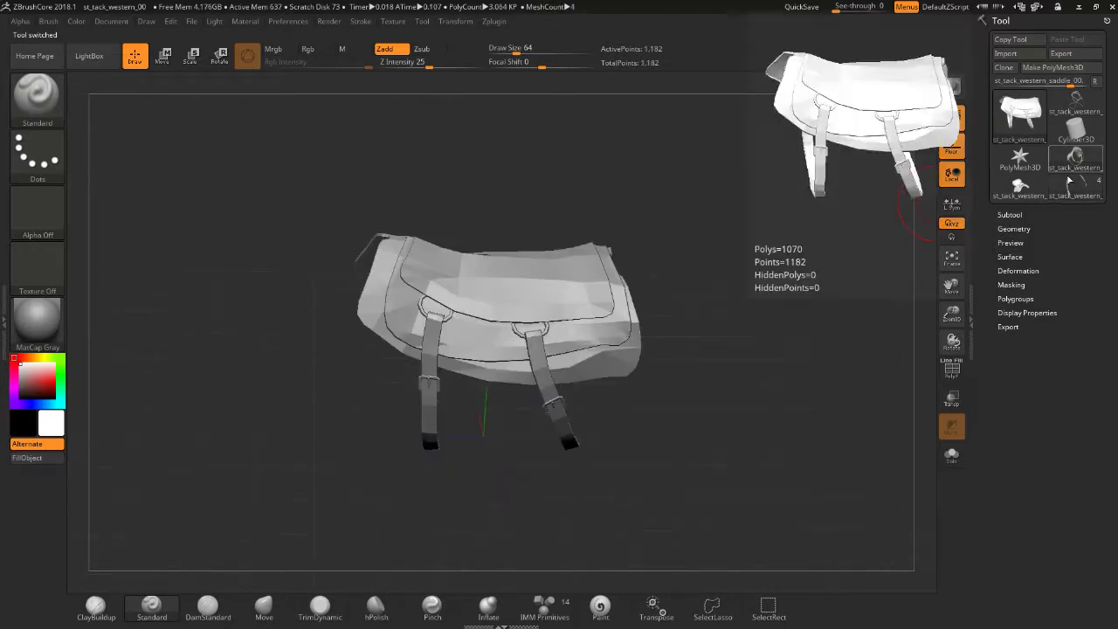
pyautogui.click(1013, 215)
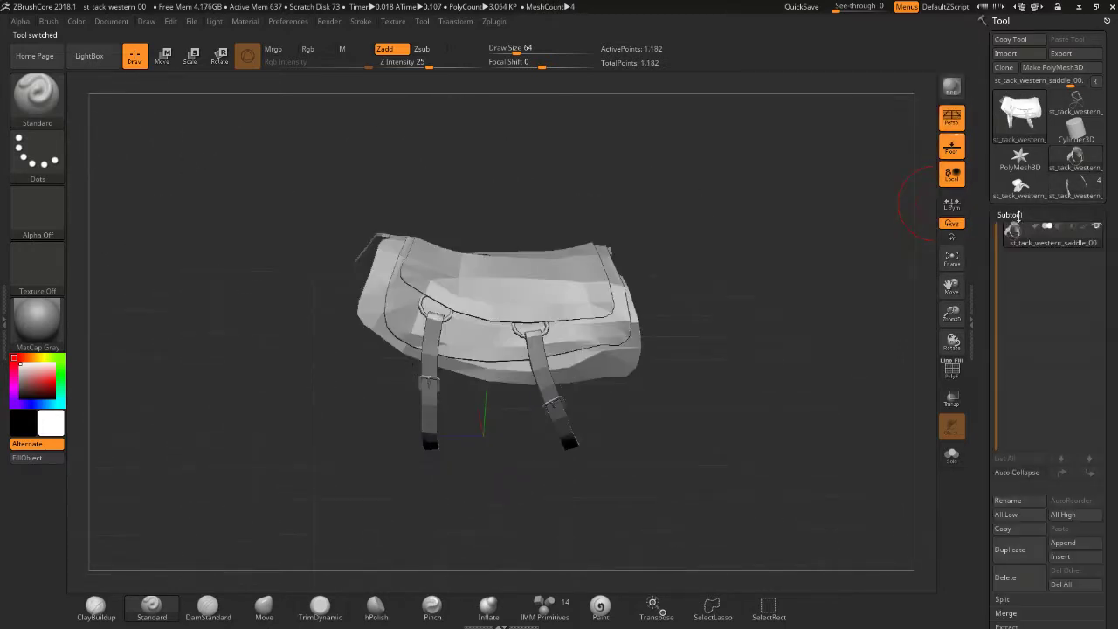
# - Append the bridle mesh to the saddle as a subtool
pyautogui.click(1063, 545)
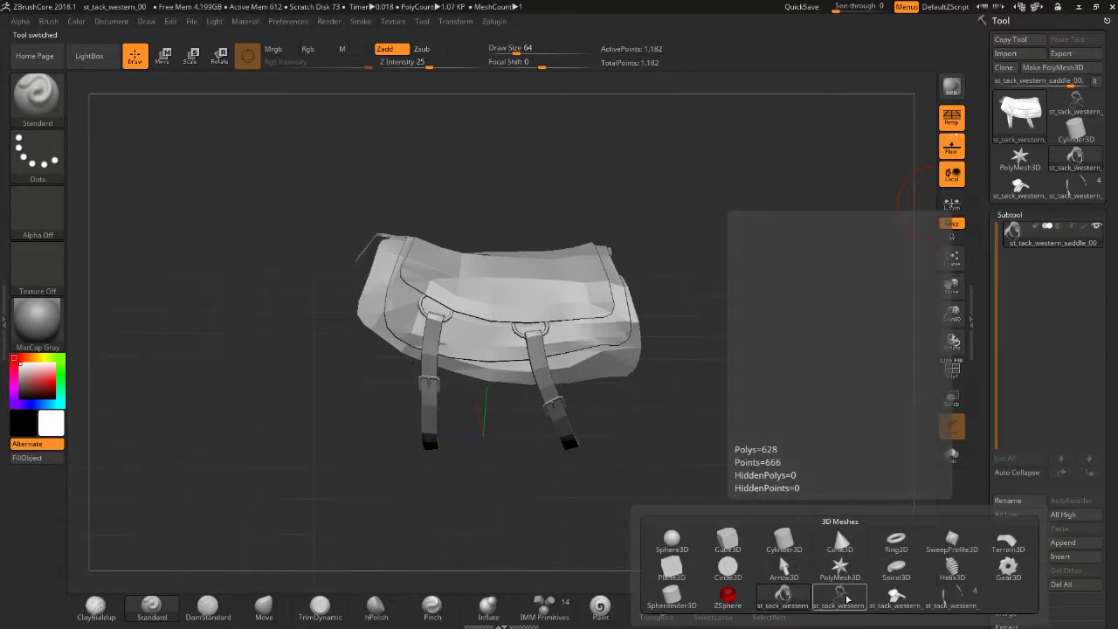
pyautogui.click(846, 599)
pyautogui.moveTo(724, 399)
pyautogui.mouseDown()
pyautogui.moveTo(753, 407)
pyautogui.moveTo(740, 410)
pyautogui.mouseUp()
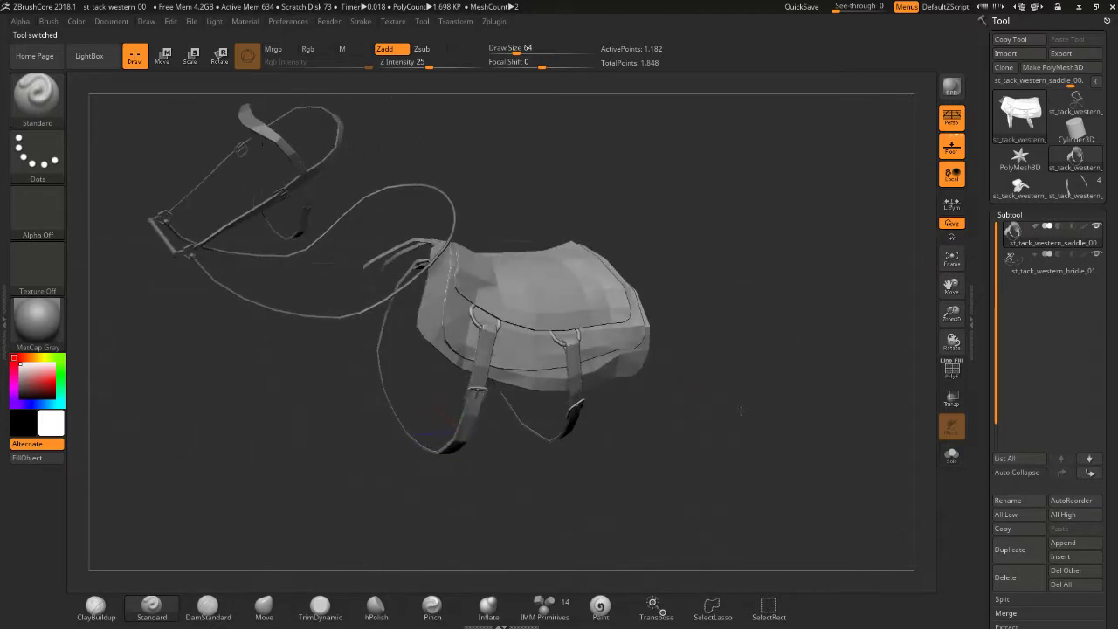
# - Switch to the four-subtool stirrups tack tool and turn off perspective
pyautogui.click(1080, 191)
pyautogui.moveTo(830, 229)
pyautogui.mouseDown()
pyautogui.moveTo(837, 393)
pyautogui.moveTo(894, 185)
pyautogui.mouseUp()
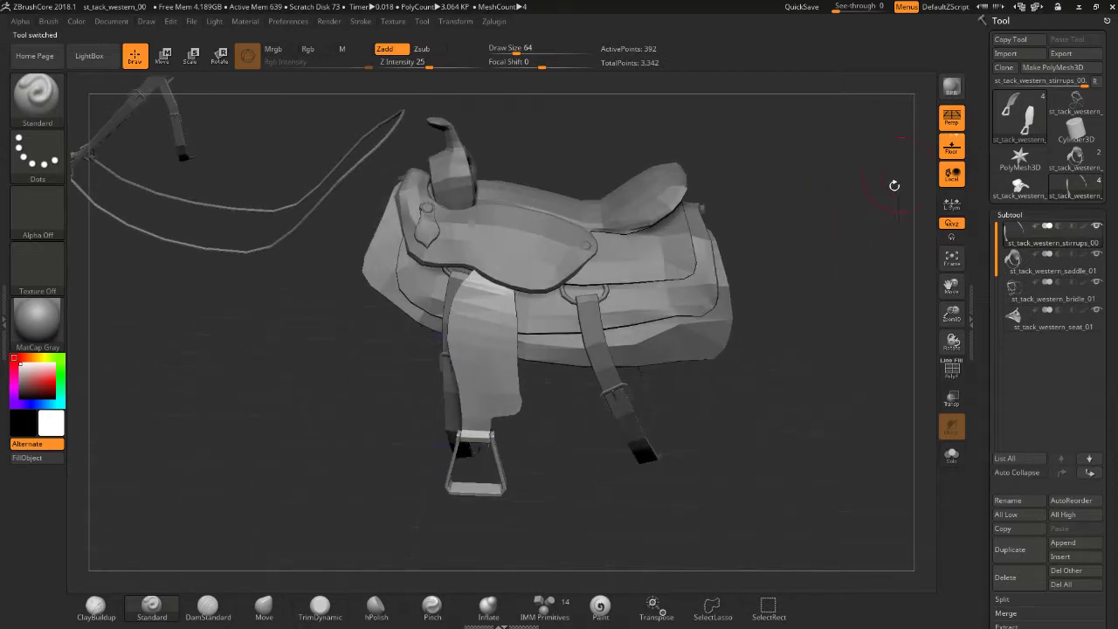
pyautogui.click(953, 117)
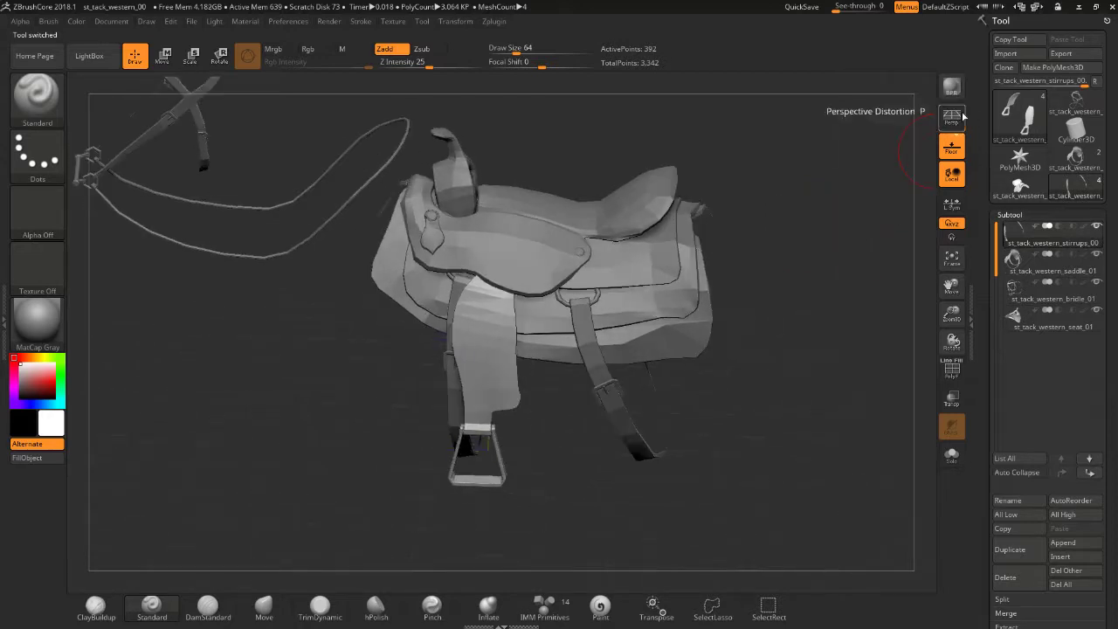
# - Enable Y-axis rotation and hide the saddle, bridle and seat subtools, leaving the stirrups
pyautogui.click(953, 238)
pyautogui.moveTo(801, 254)
pyautogui.mouseDown()
pyautogui.moveTo(799, 210)
pyautogui.moveTo(793, 229)
pyautogui.moveTo(848, 175)
pyautogui.moveTo(753, 146)
pyautogui.moveTo(644, 391)
pyautogui.mouseUp()
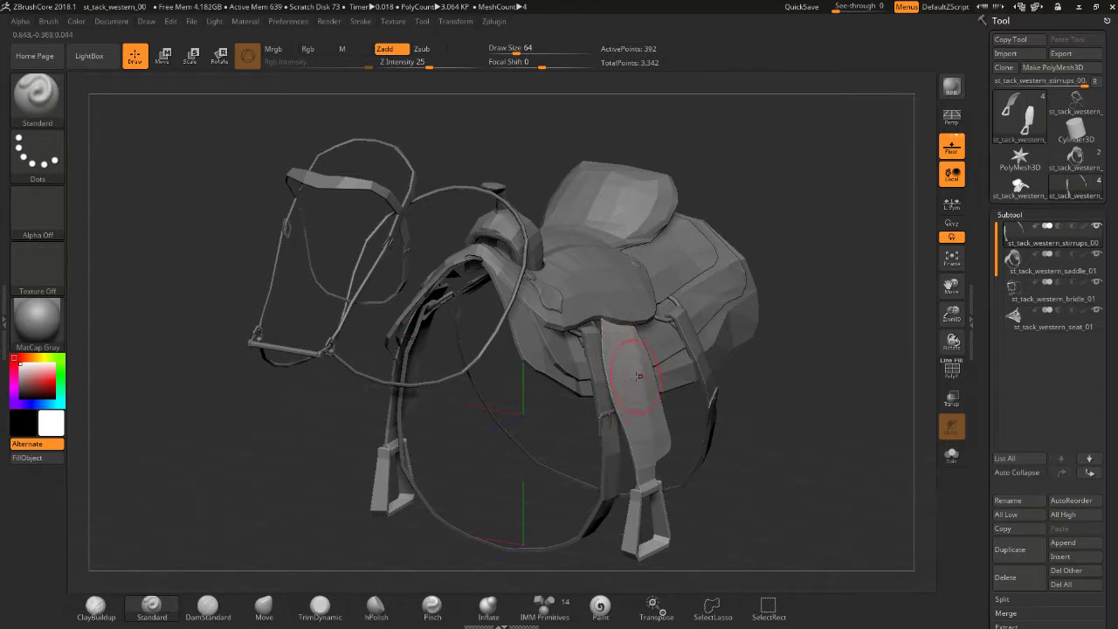
pyautogui.moveTo(770, 456); pyautogui.dragTo(967, 272)
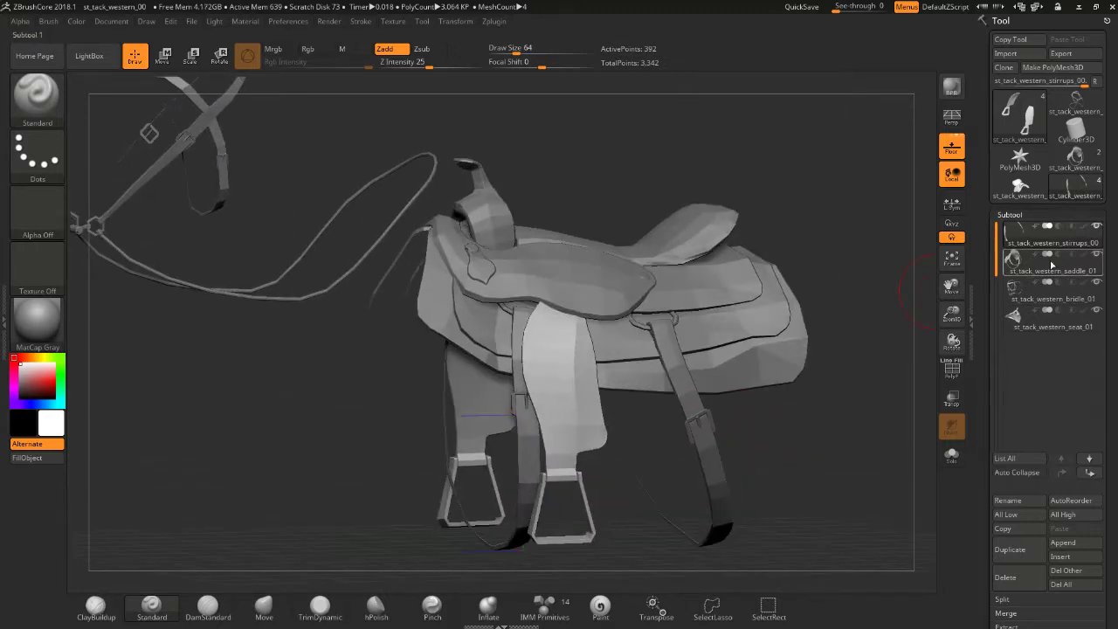
pyautogui.click(1097, 254)
pyautogui.click(1097, 283)
pyautogui.click(1097, 310)
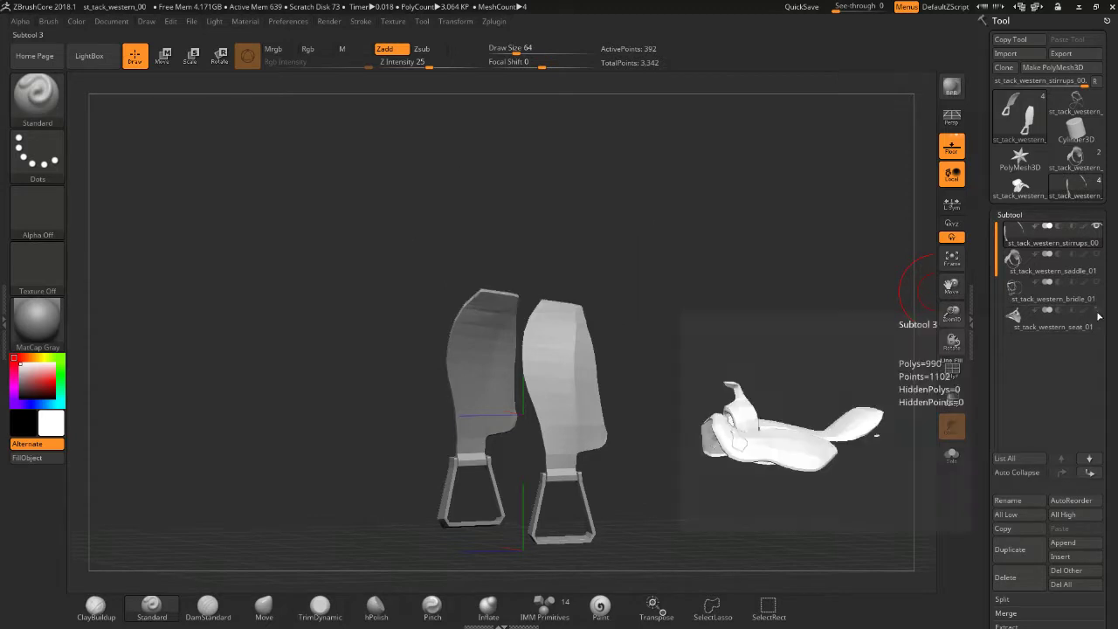
pyautogui.moveTo(691, 360); pyautogui.dragTo(700, 378)
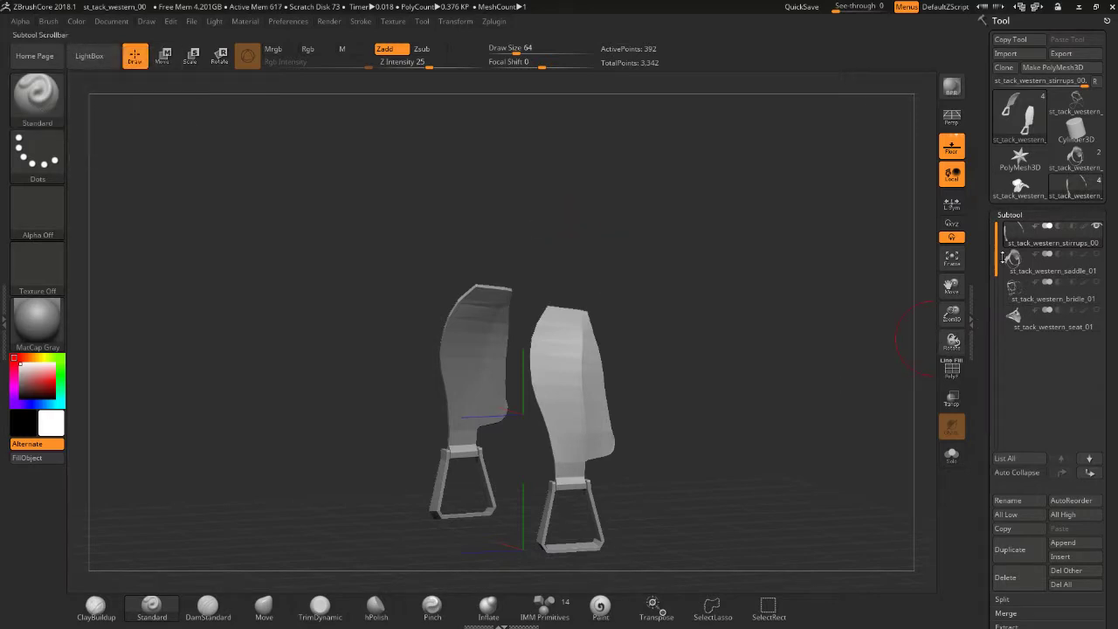
# - Divide the stirrups subtool four times to SDiv 7, then drag SDiv back to 5
pyautogui.click(1010, 215)
pyautogui.click(1013, 229)
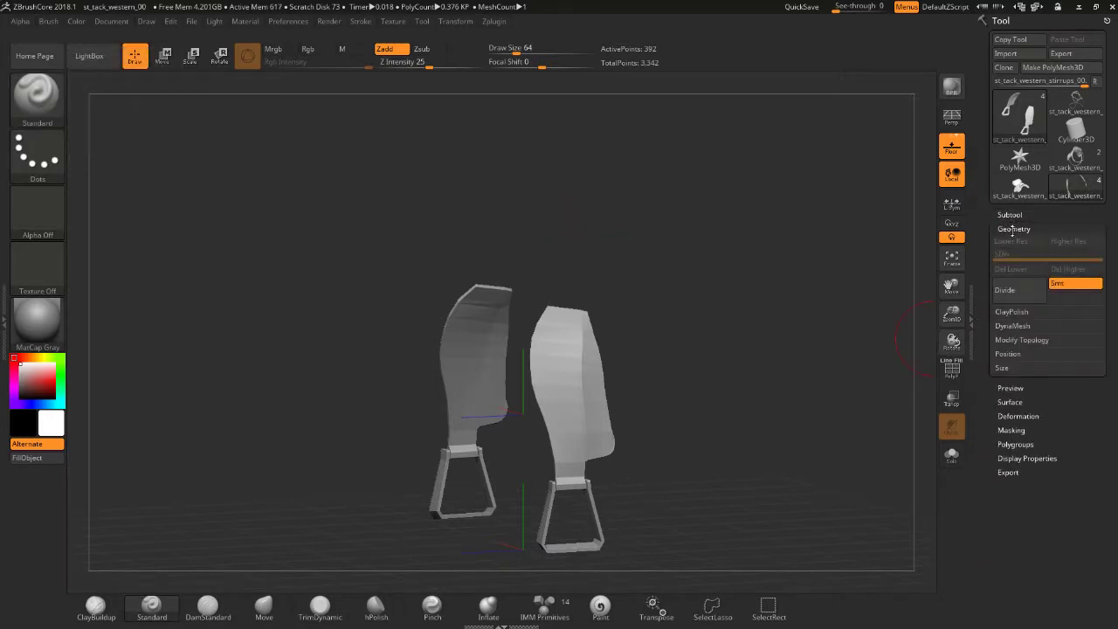
pyautogui.click(1010, 292)
pyautogui.click(1018, 292)
pyautogui.click(1026, 292)
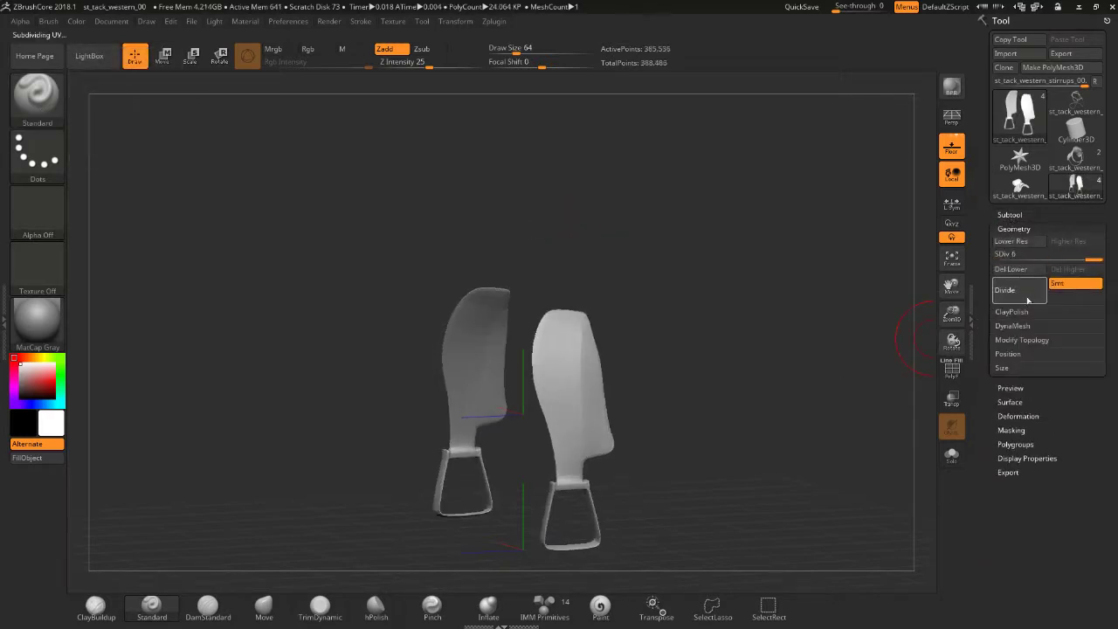
pyautogui.click(1025, 298)
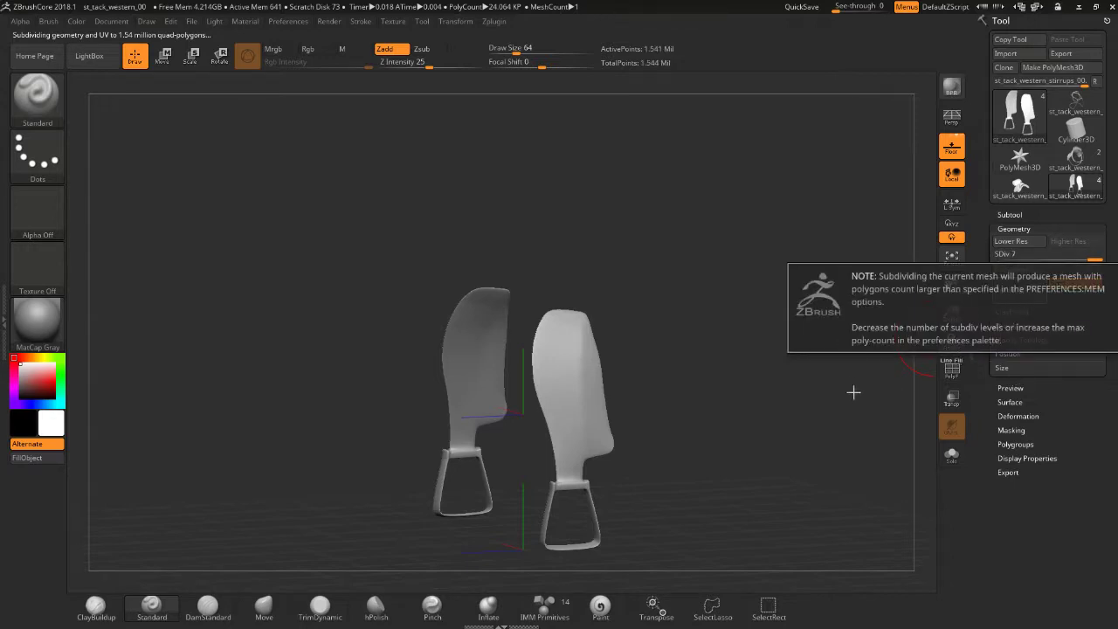
pyautogui.moveTo(734, 347)
pyautogui.mouseDown()
pyautogui.moveTo(681, 343)
pyautogui.moveTo(798, 318)
pyautogui.mouseUp()
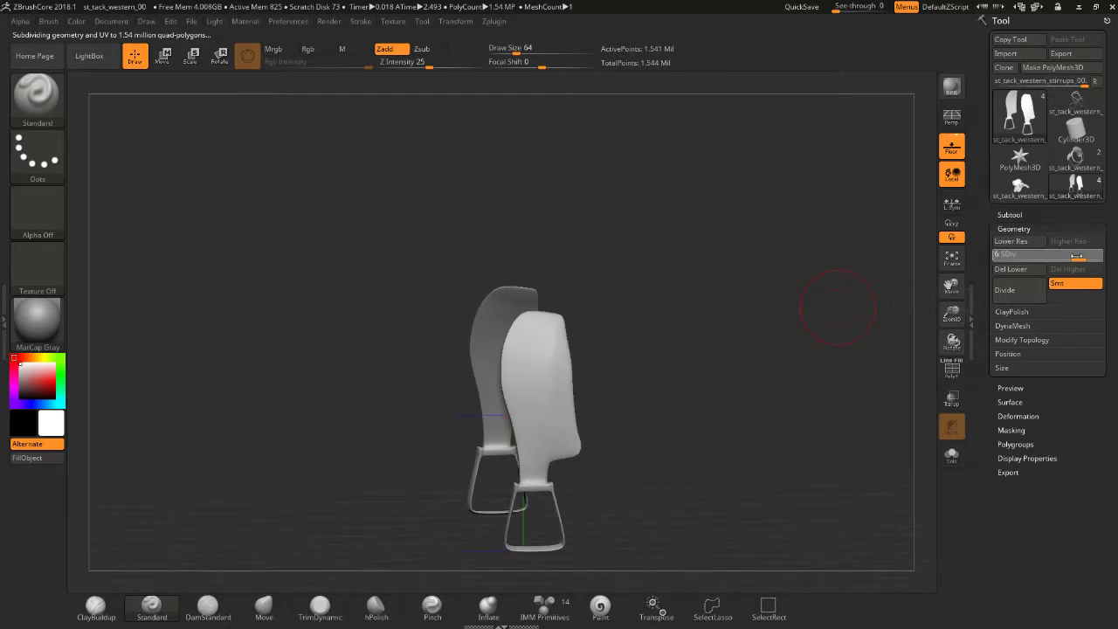
pyautogui.moveTo(1080, 259); pyautogui.dragTo(1068, 259)
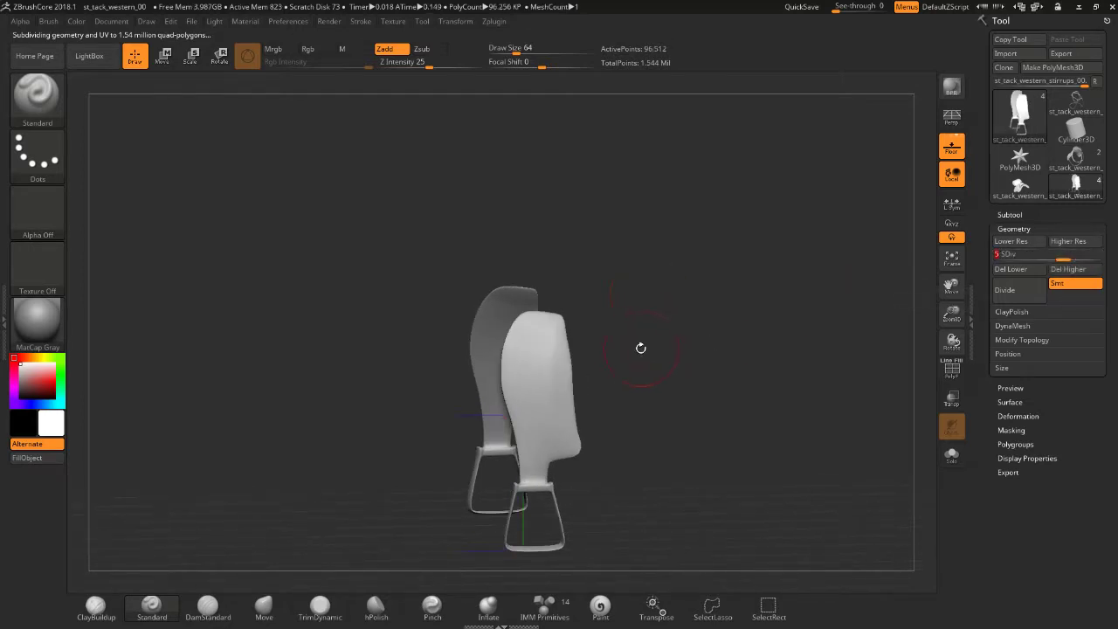
# - Smooth the stirrup leather surface at subdivision level 5
pyautogui.moveTo(639, 350)
pyautogui.mouseDown()
pyautogui.moveTo(639, 299)
pyautogui.moveTo(626, 419)
pyautogui.moveTo(614, 320)
pyautogui.mouseUp()
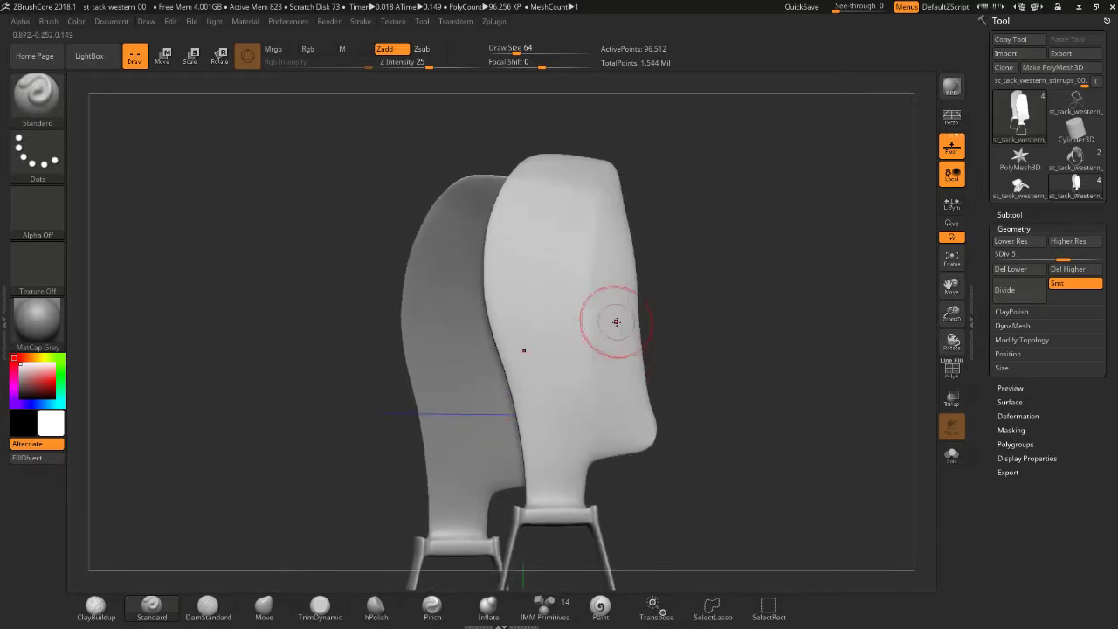
pyautogui.moveTo(668, 410)
pyautogui.mouseDown()
pyautogui.moveTo(690, 244)
pyautogui.moveTo(672, 300)
pyautogui.mouseUp()
pyautogui.moveTo(671, 221); pyautogui.dragTo(632, 219)
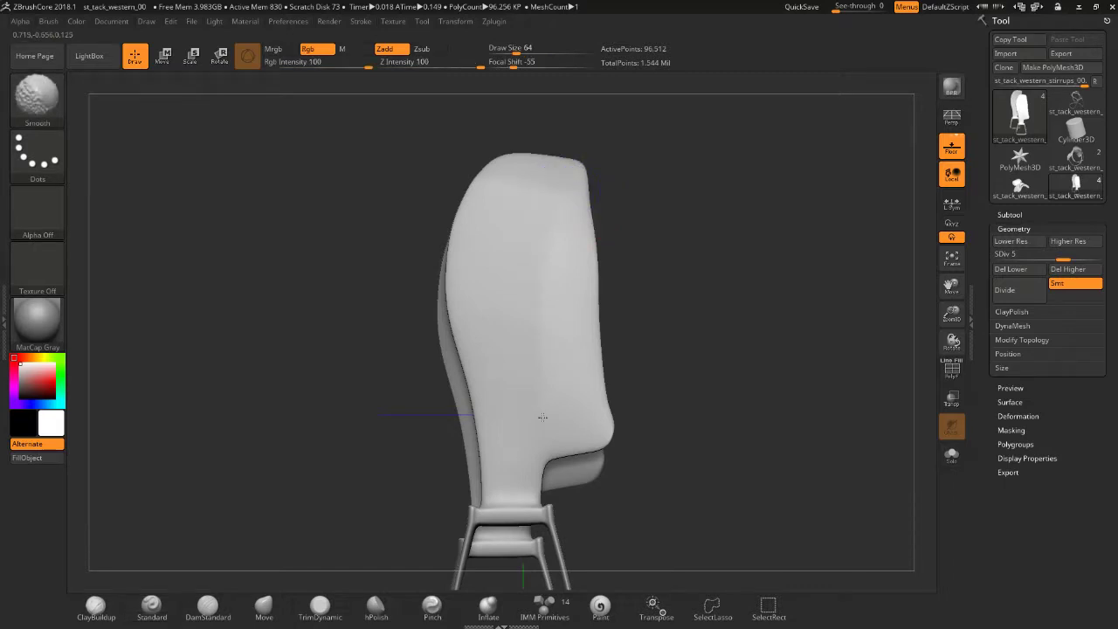
pyautogui.moveTo(546, 227); pyautogui.dragTo(641, 237)
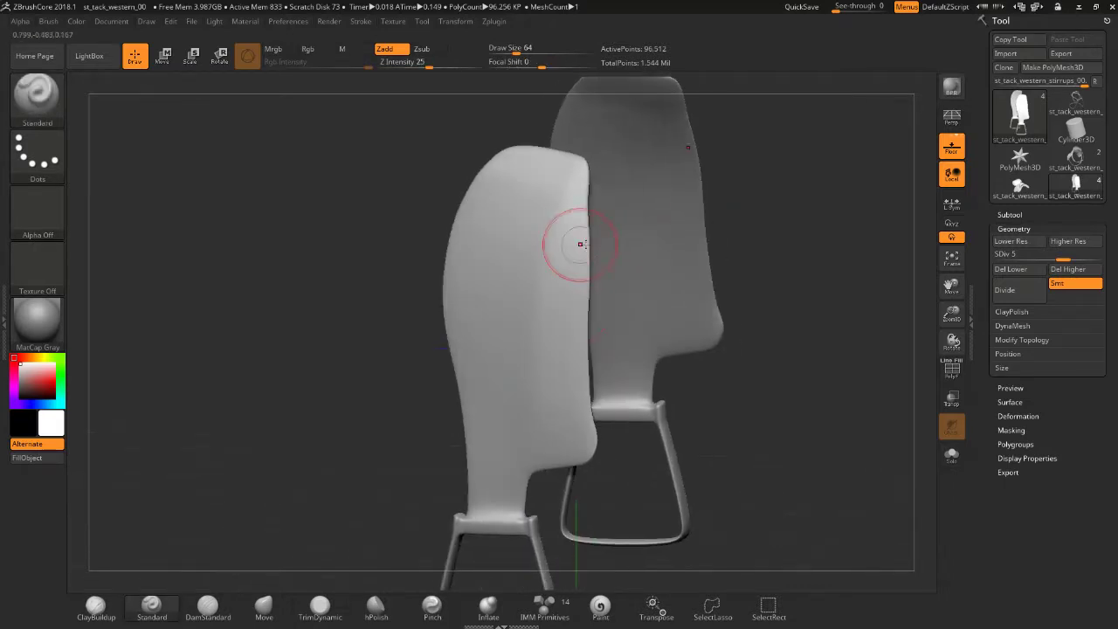
pyautogui.moveTo(563, 218)
pyautogui.keyDown('shift'); pyautogui.mouseDown()
pyautogui.moveTo(554, 180)
pyautogui.moveTo(550, 230)
pyautogui.mouseUp(); pyautogui.keyUp('shift')
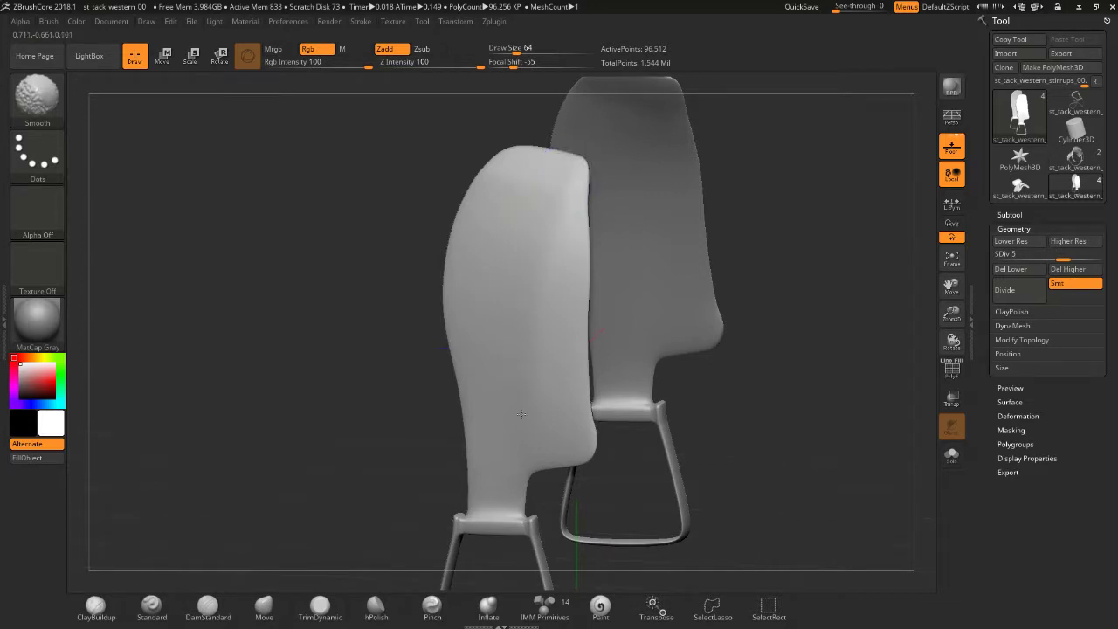
pyautogui.moveTo(690, 175)
pyautogui.mouseDown()
pyautogui.moveTo(762, 149)
pyautogui.moveTo(763, 138)
pyautogui.mouseUp()
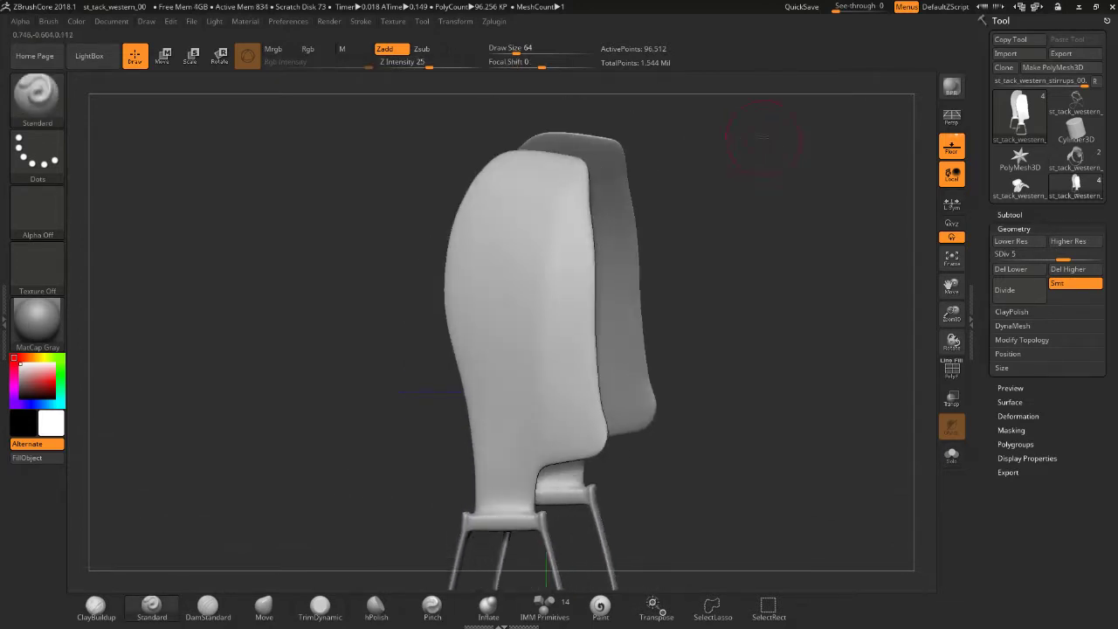
# - Drop to subdivision level 4 and smooth the leathers there
pyautogui.hotkey('shift', 'd')
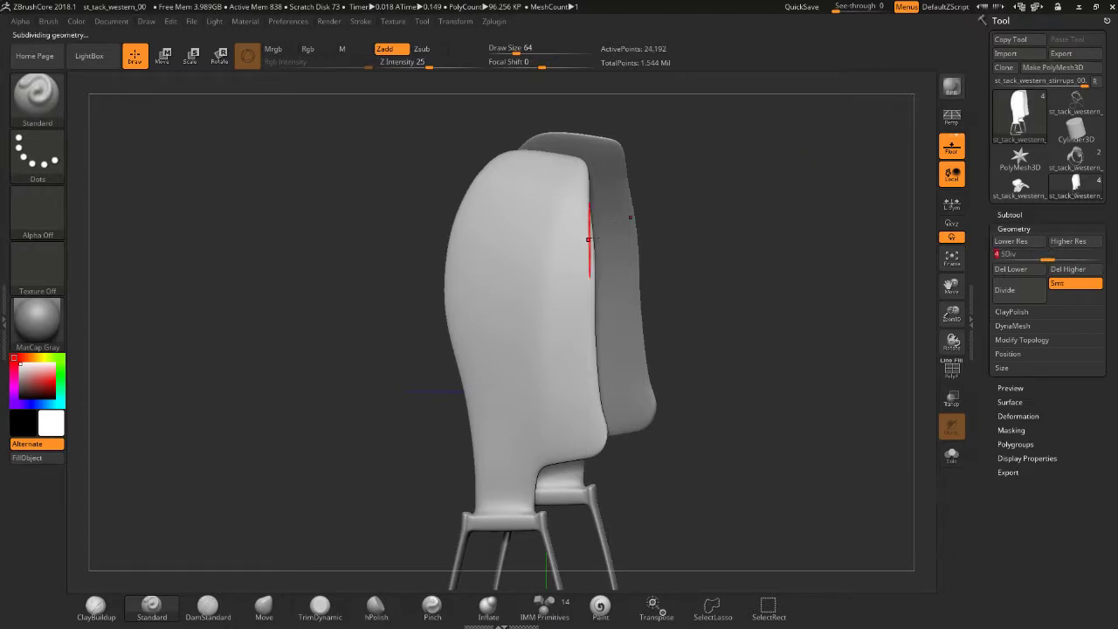
pyautogui.keyDown('shift'); pyautogui.moveTo(559, 194); pyautogui.dragTo(546, 251); pyautogui.keyUp('shift')
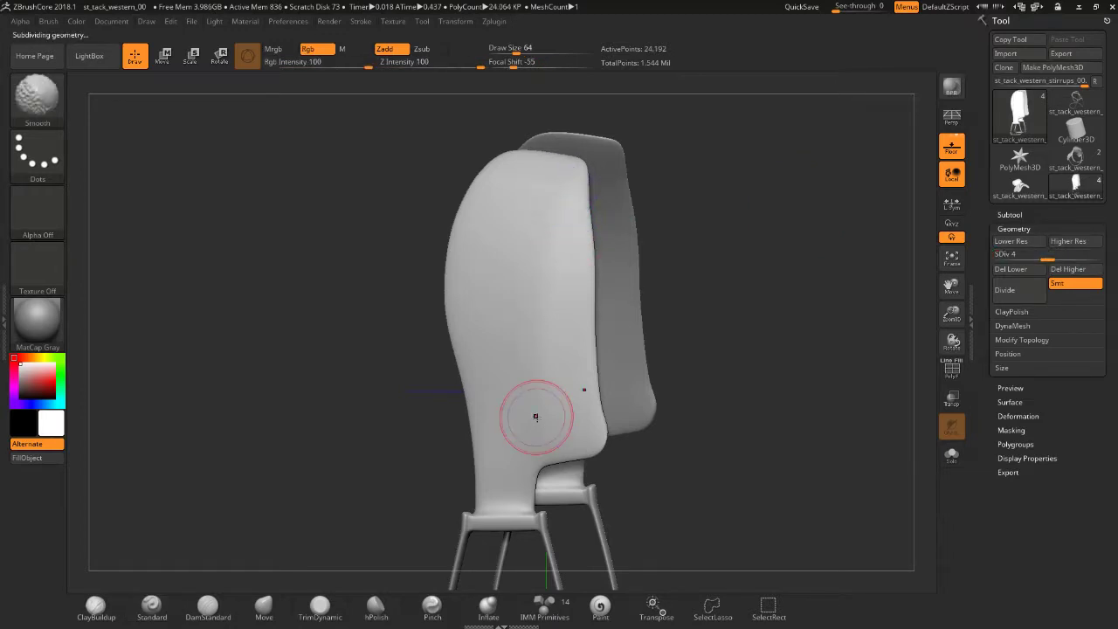
pyautogui.moveTo(664, 367)
pyautogui.mouseDown()
pyautogui.moveTo(754, 182)
pyautogui.moveTo(544, 319)
pyautogui.mouseUp()
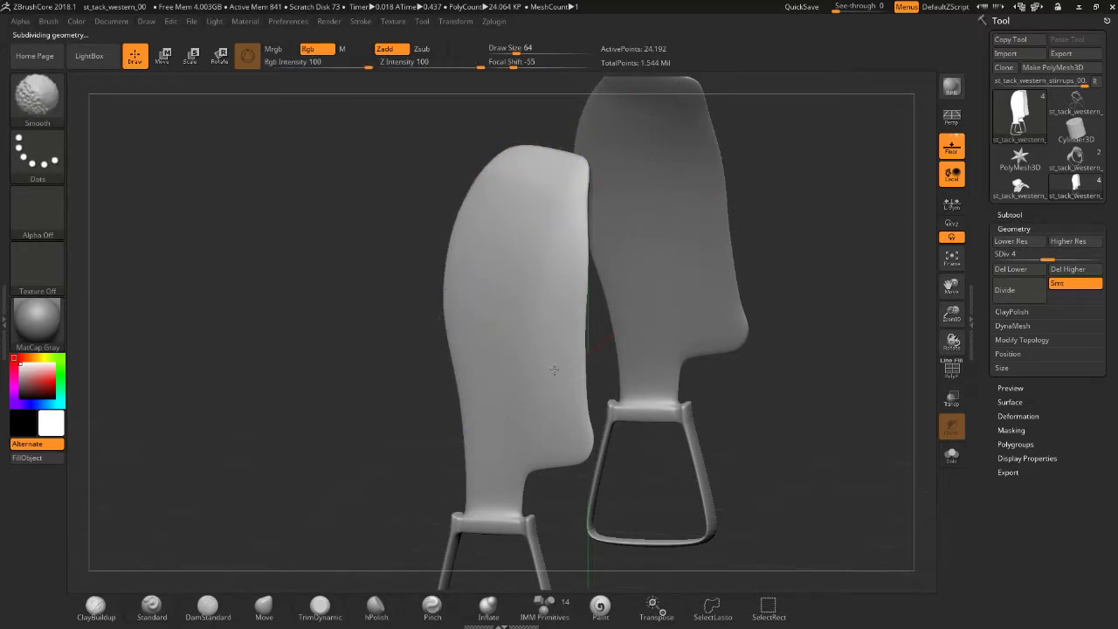
pyautogui.moveTo(798, 183); pyautogui.dragTo(592, 227)
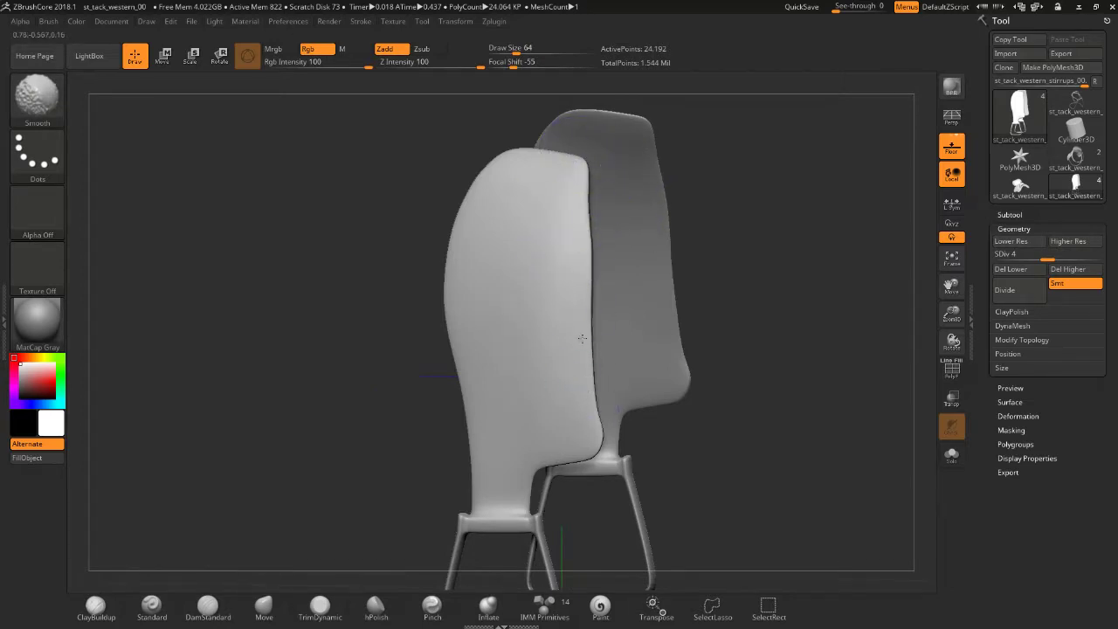
pyautogui.press('ctrl')
pyautogui.moveTo(763, 187); pyautogui.dragTo(772, 211)
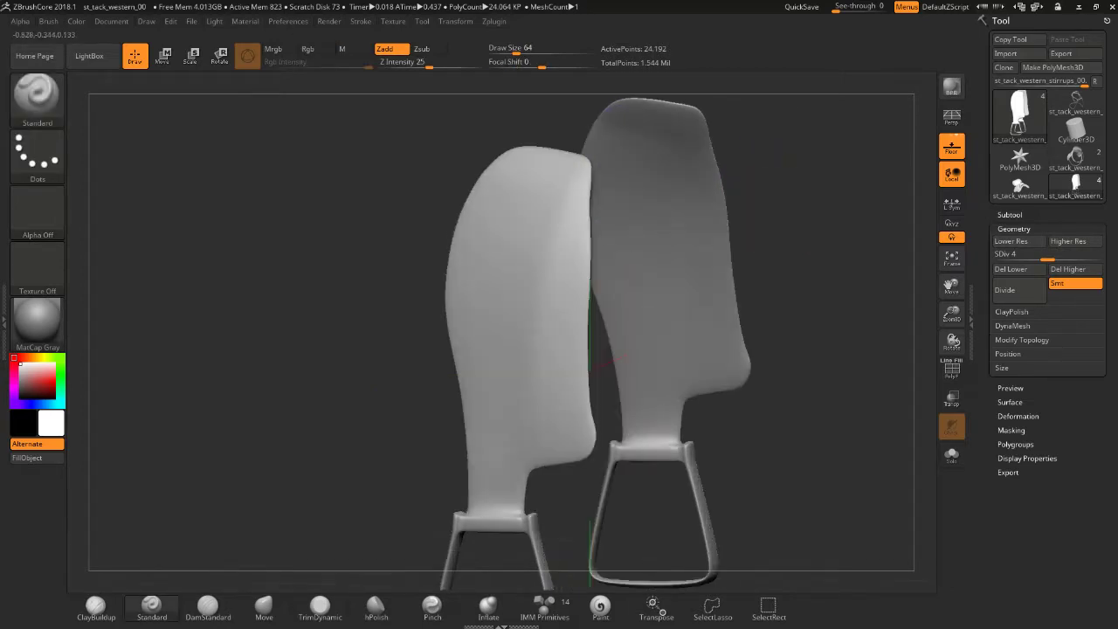
# - Step up to level 5, then return to level 4 and smooth the leathers further
pyautogui.press('d')
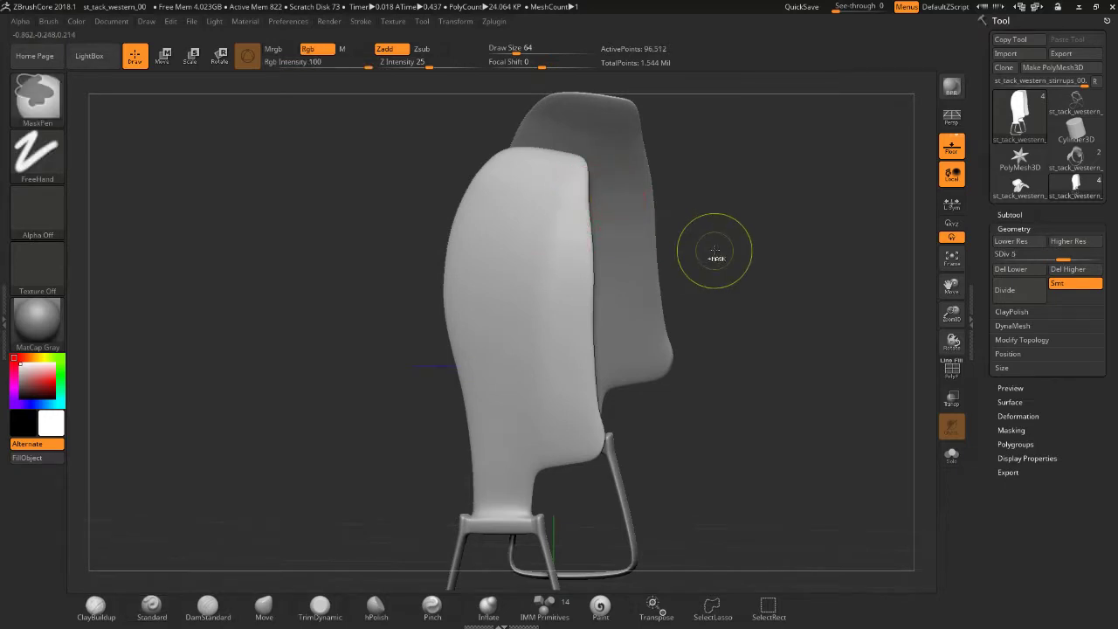
pyautogui.press('shift')
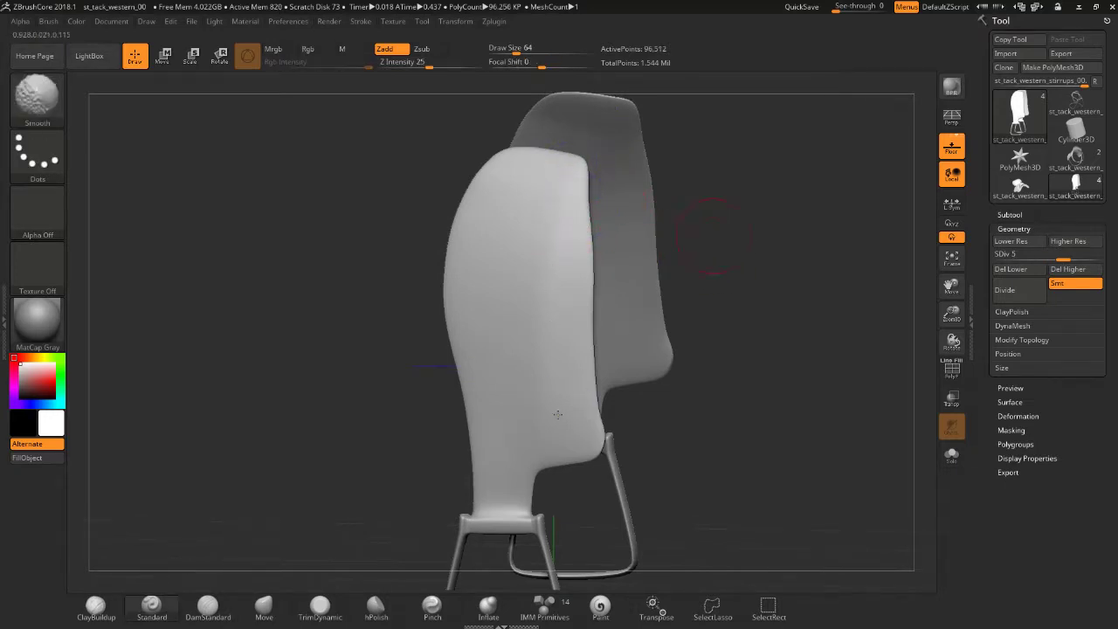
pyautogui.moveTo(681, 279); pyautogui.dragTo(686, 234)
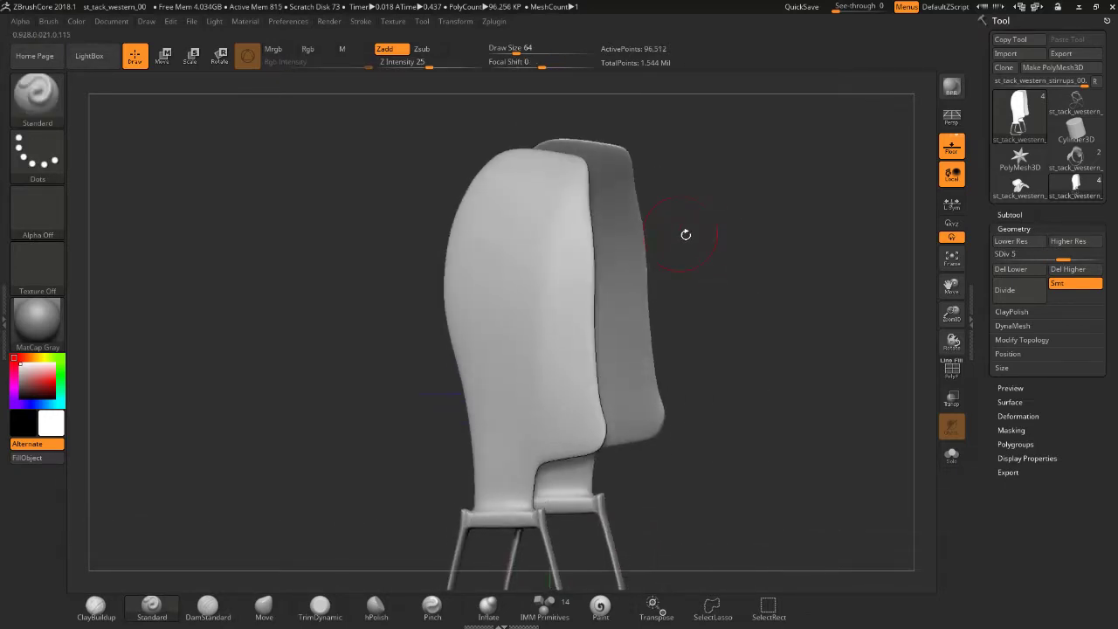
pyautogui.moveTo(1056, 251); pyautogui.dragTo(1053, 253)
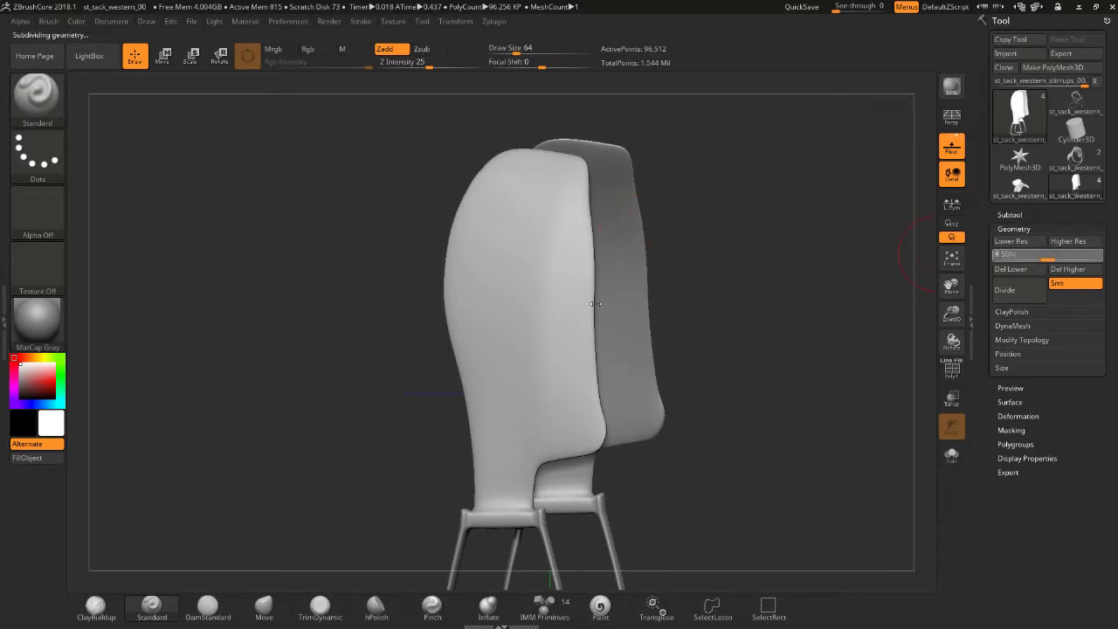
pyautogui.press('shift')
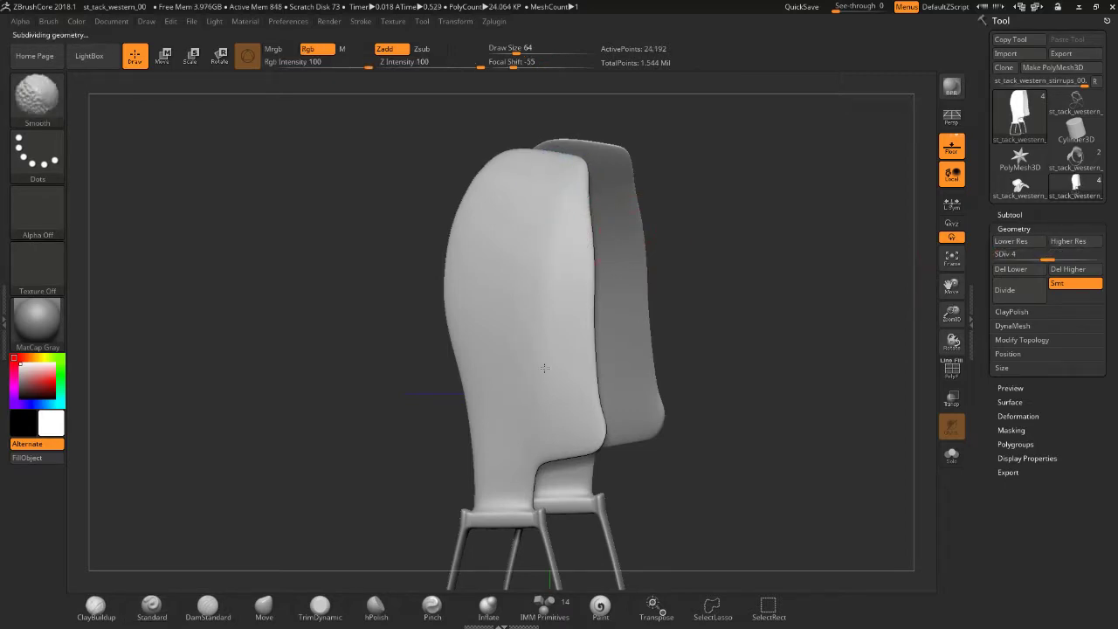
pyautogui.keyDown('shift'); pyautogui.moveTo(544, 437); pyautogui.dragTo(532, 394, button='right'); pyautogui.keyUp('shift')
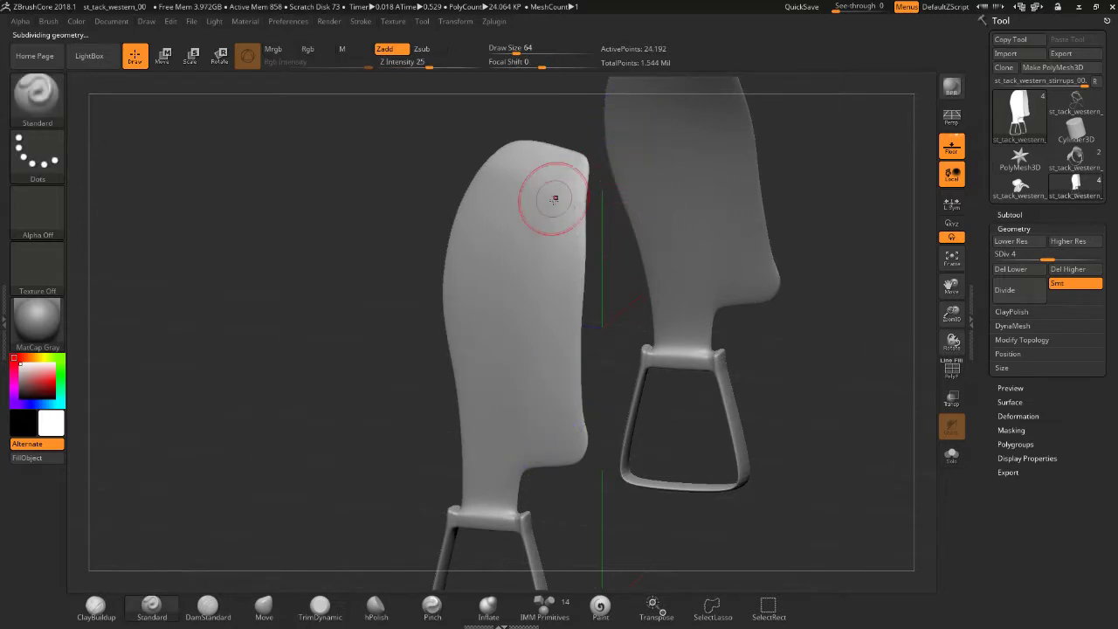
pyautogui.press('shift')
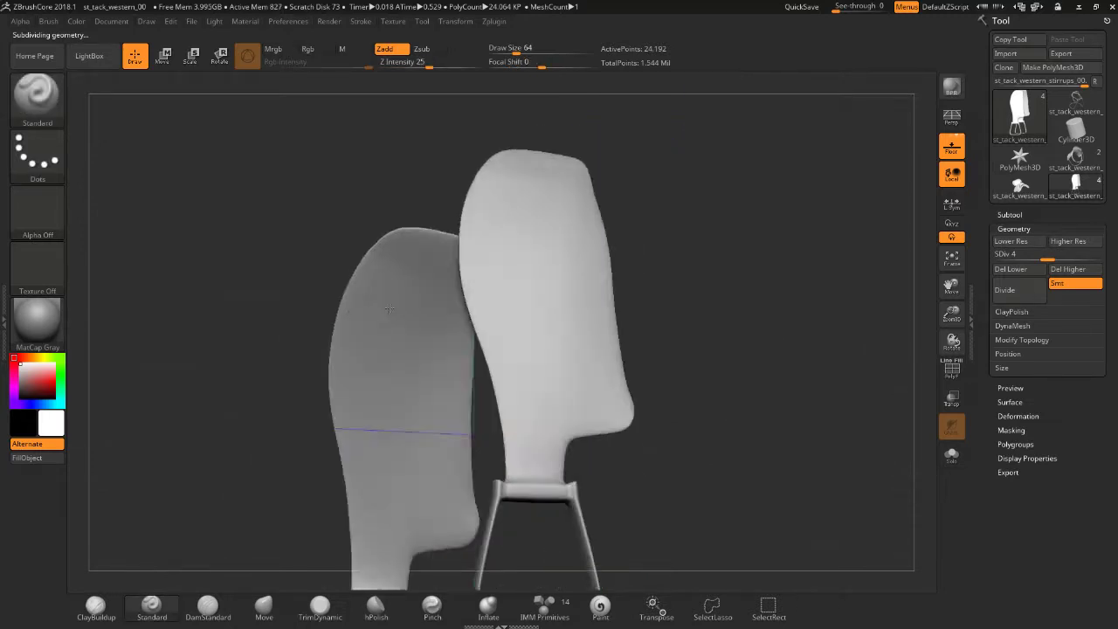
pyautogui.moveTo(529, 387); pyautogui.dragTo(495, 189, button='right')
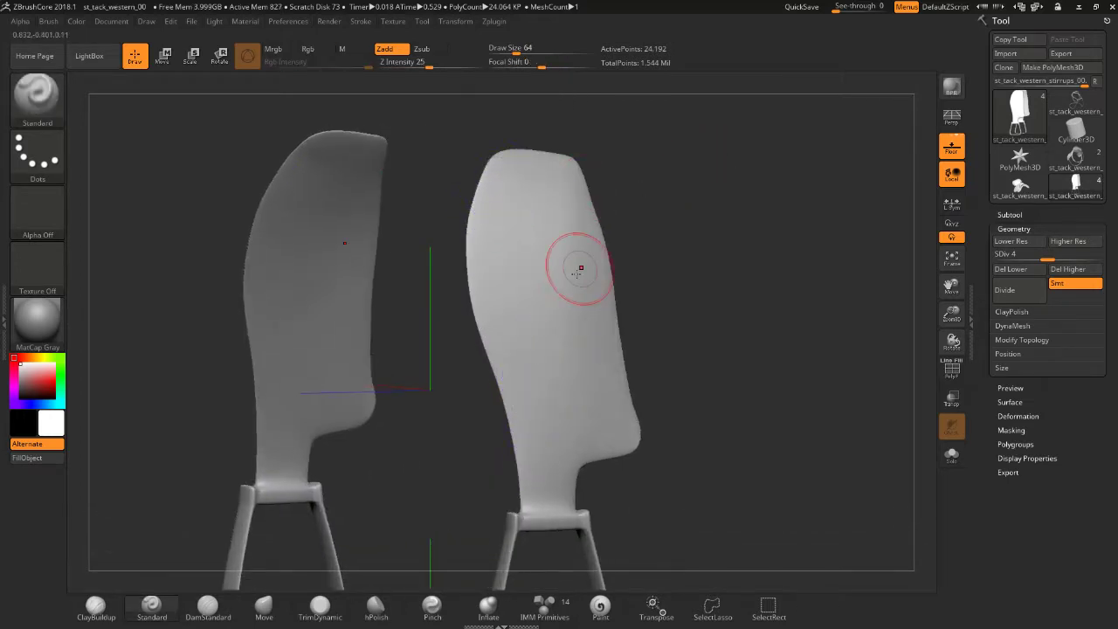
pyautogui.moveTo(579, 264); pyautogui.dragTo(711, 229, button='right')
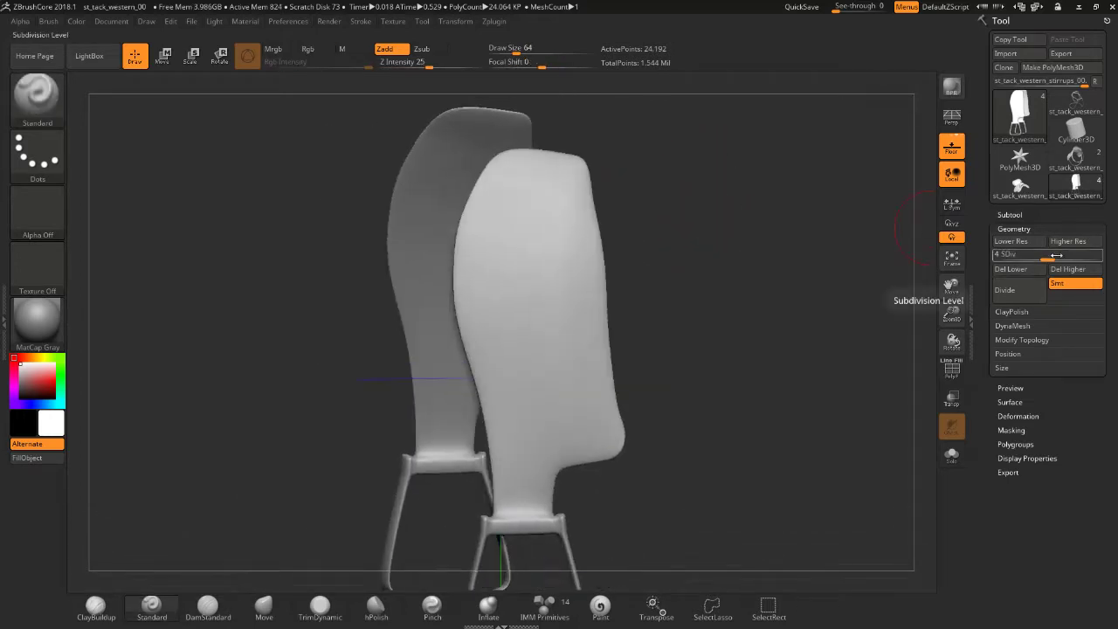
pyautogui.moveTo(798, 277)
pyautogui.mouseDown(button='right')
pyautogui.moveTo(749, 231)
pyautogui.moveTo(774, 236)
pyautogui.mouseUp(button='right')
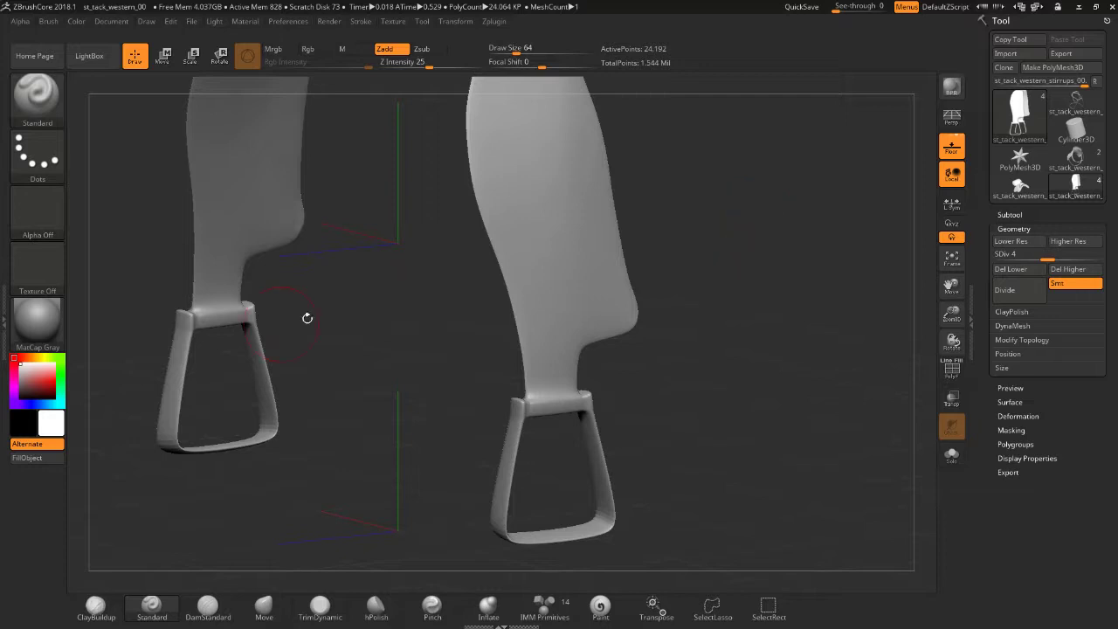
# - Apply the SkinShade4 material to the stirrups and leathers
pyautogui.click(38, 319)
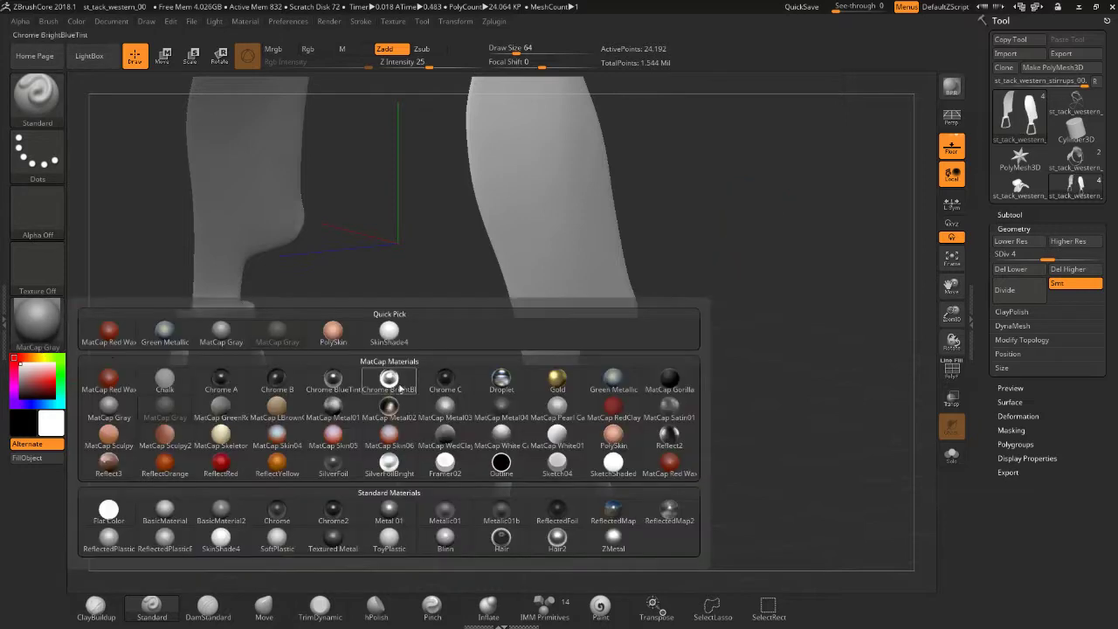
pyautogui.click(390, 332)
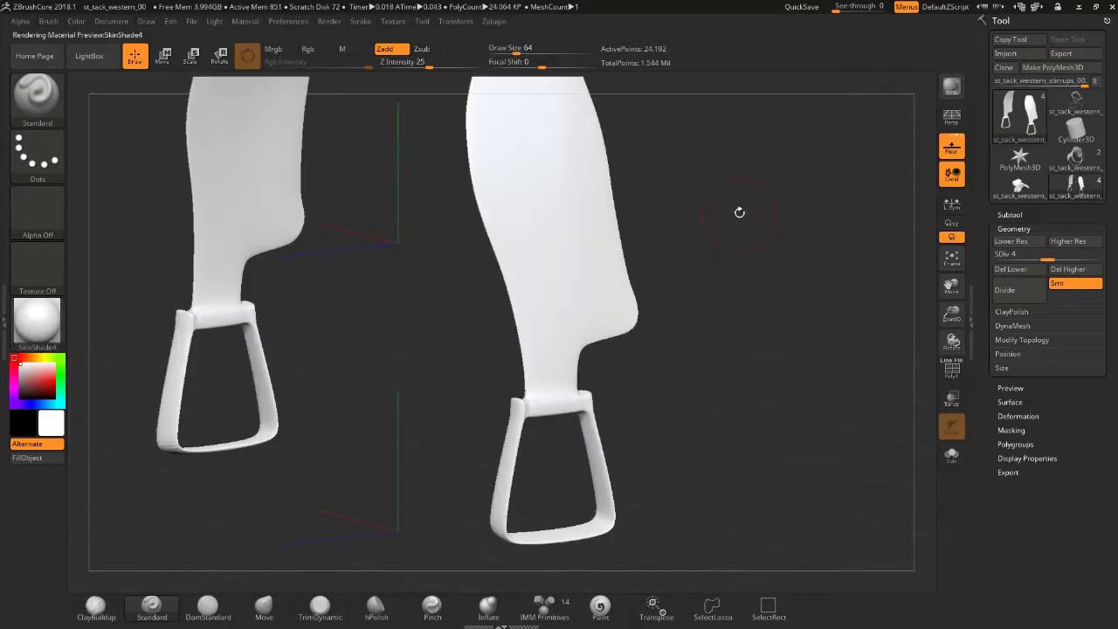
pyautogui.moveTo(739, 212)
pyautogui.mouseDown(button='right')
pyautogui.moveTo(740, 222)
pyautogui.moveTo(815, 206)
pyautogui.moveTo(748, 210)
pyautogui.mouseUp(button='right')
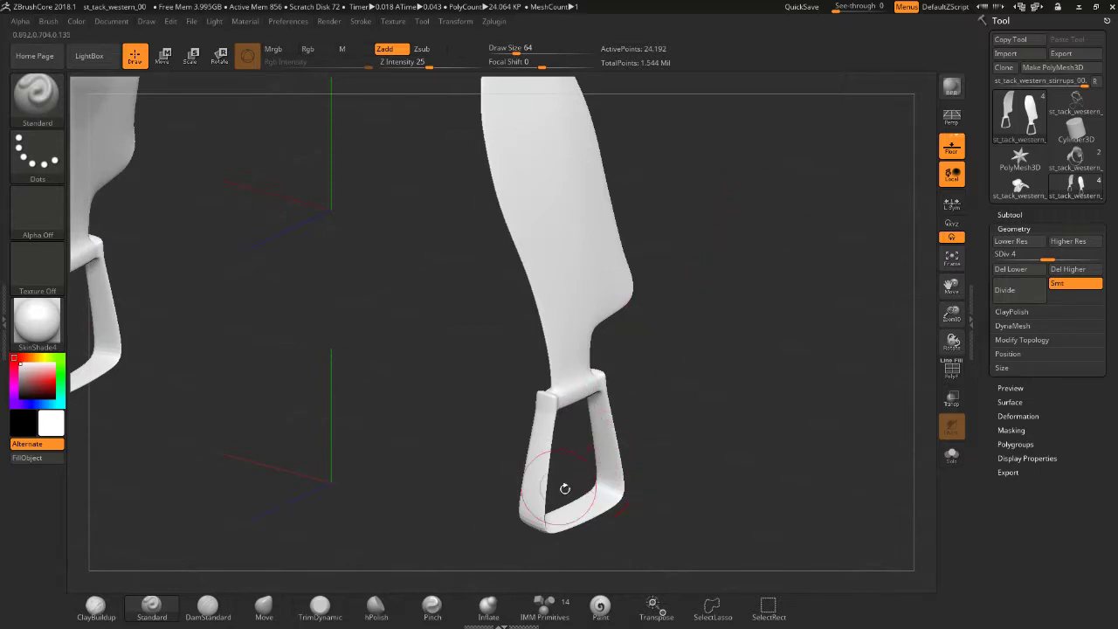
# - Set the active paint colour to a mid grey so the models show grey
pyautogui.moveTo(687, 270); pyautogui.dragTo(537, 262, button='right')
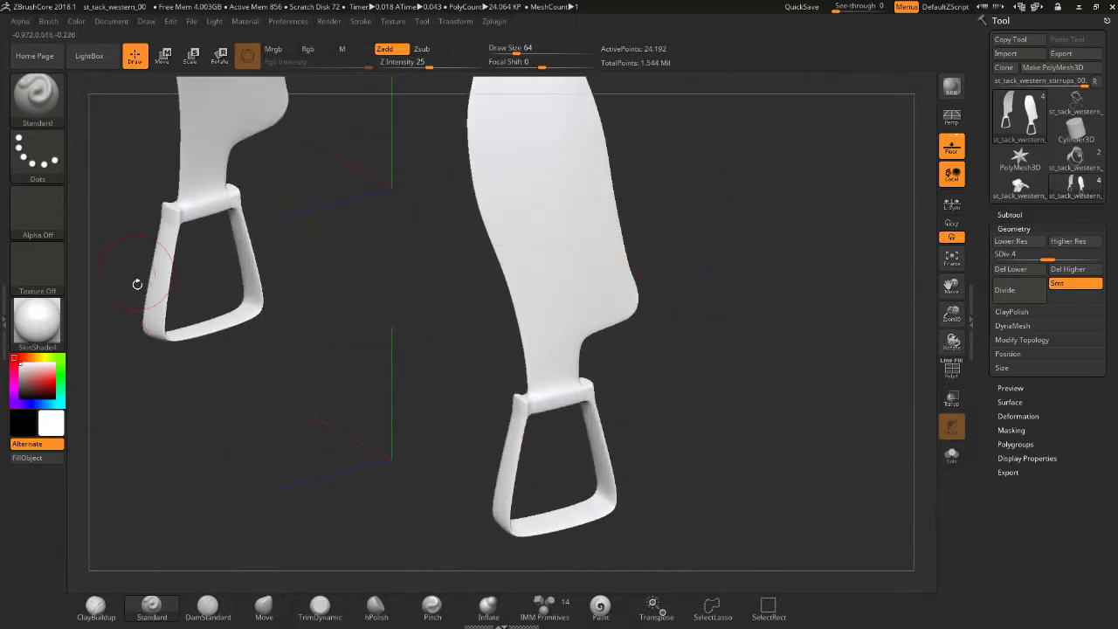
pyautogui.click(26, 378)
pyautogui.moveTo(13, 380); pyautogui.dragTo(7, 381)
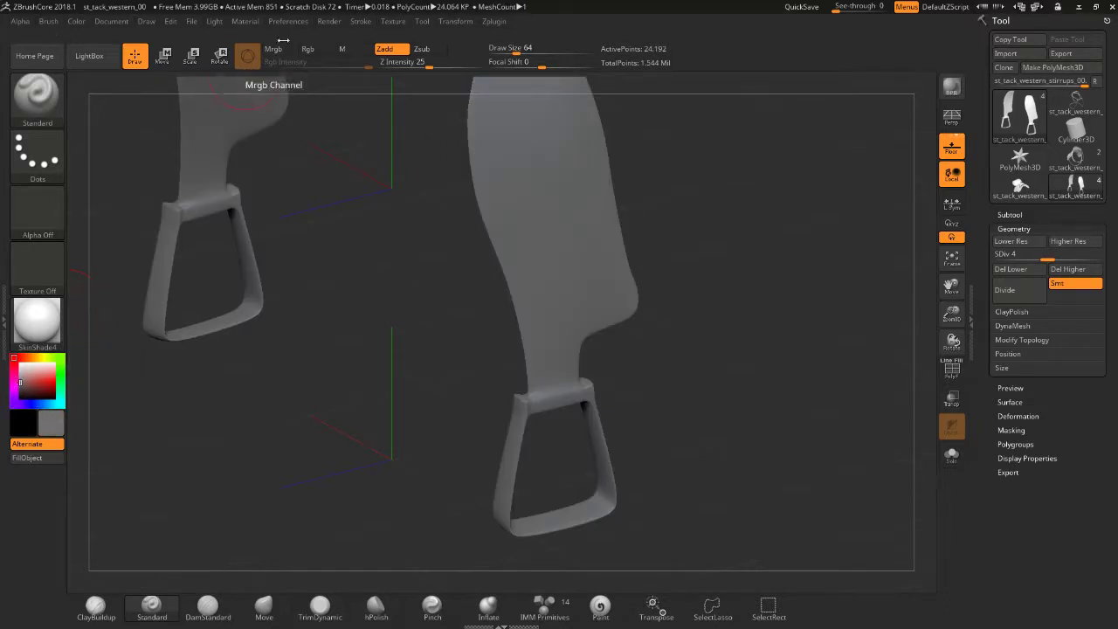
# - Enable Rgb painting with Zadd off and pick a light grey colour (RGB 202, 202, 202)
pyautogui.click(311, 55)
pyautogui.click(386, 50)
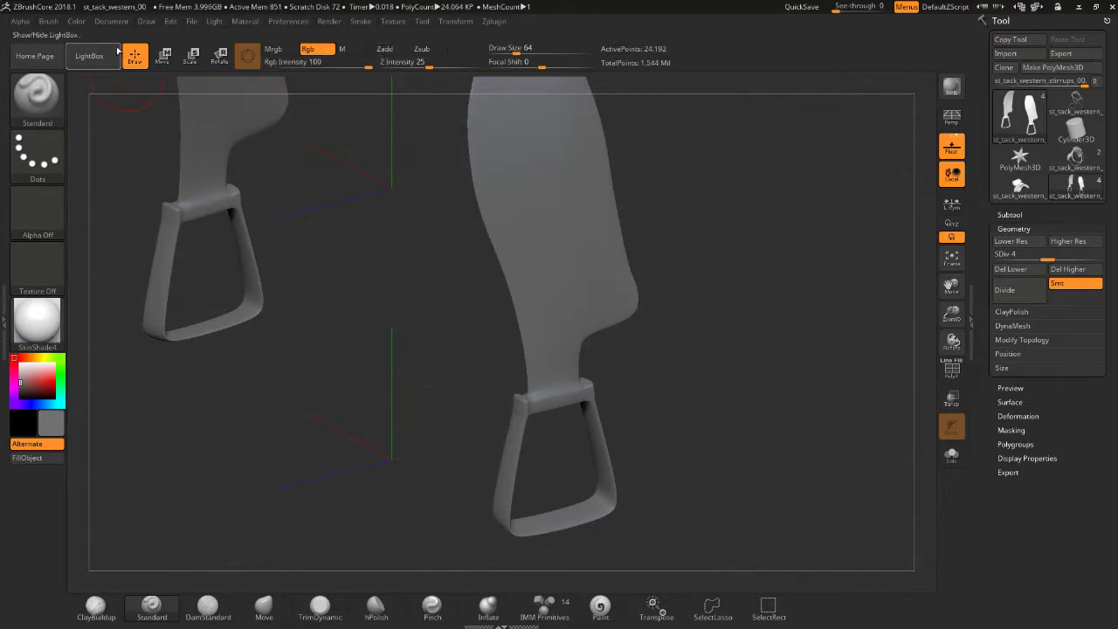
pyautogui.click(77, 22)
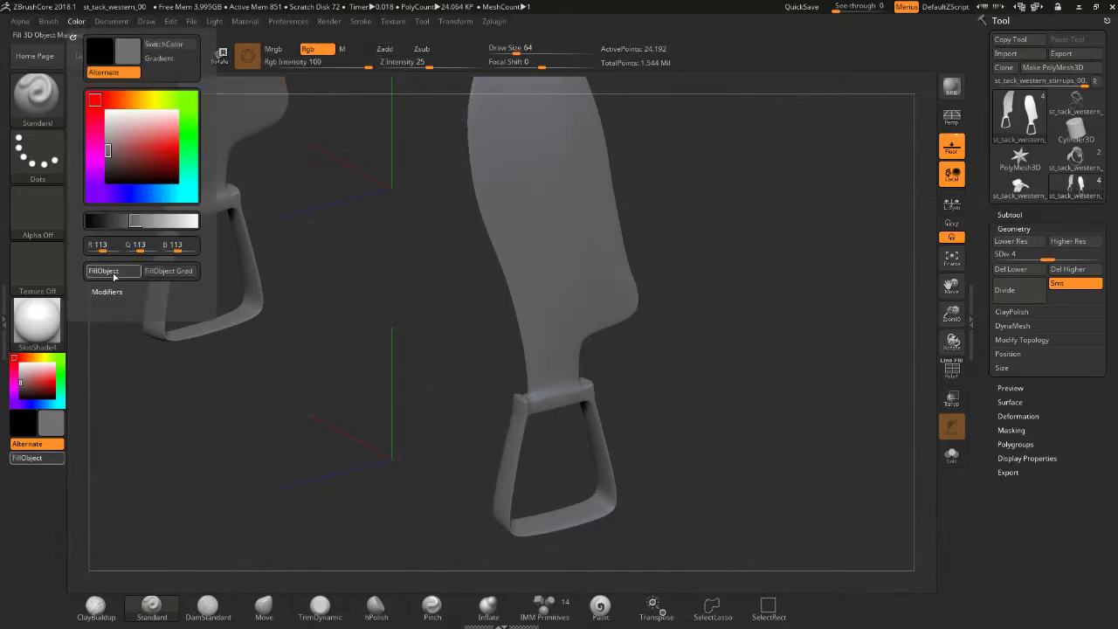
pyautogui.moveTo(635, 205)
pyautogui.mouseDown()
pyautogui.moveTo(700, 297)
pyautogui.moveTo(454, 329)
pyautogui.mouseUp()
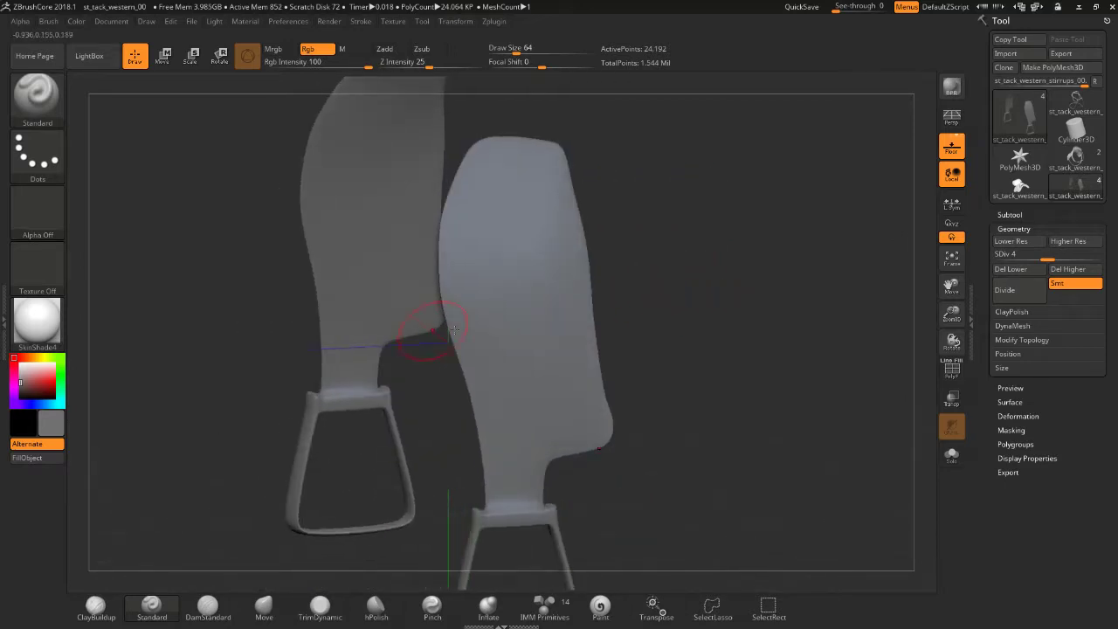
pyautogui.moveTo(37, 374); pyautogui.dragTo(19, 370)
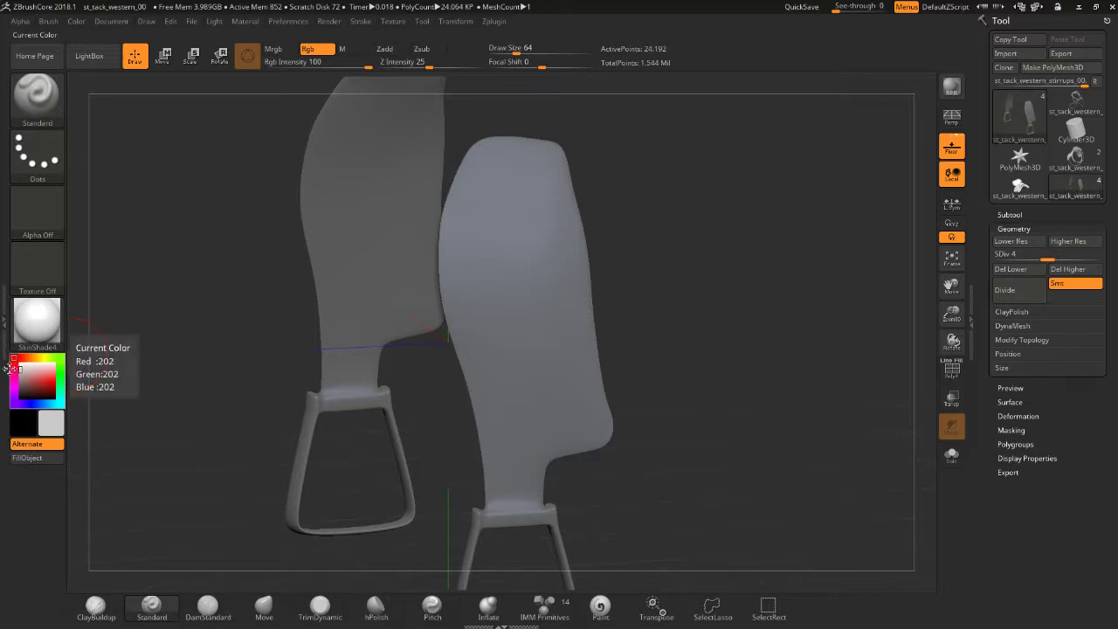
pyautogui.moveTo(648, 157); pyautogui.dragTo(554, 180)
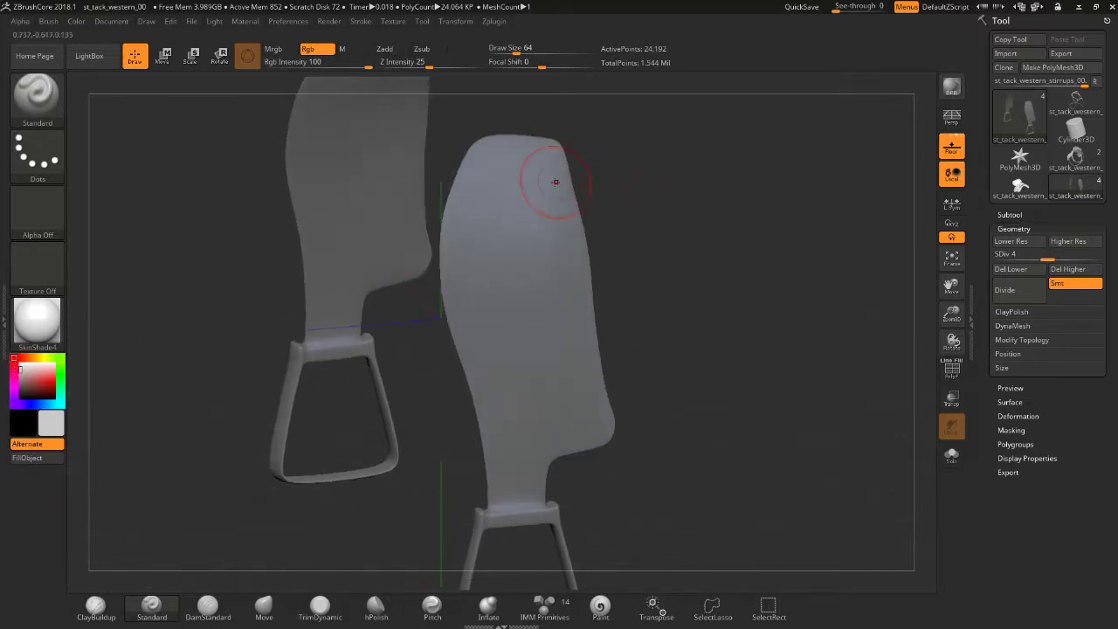
# - Unhide the saddle seat, then paint and soften a pale patch on the upper right leather
pyautogui.click(1047, 217)
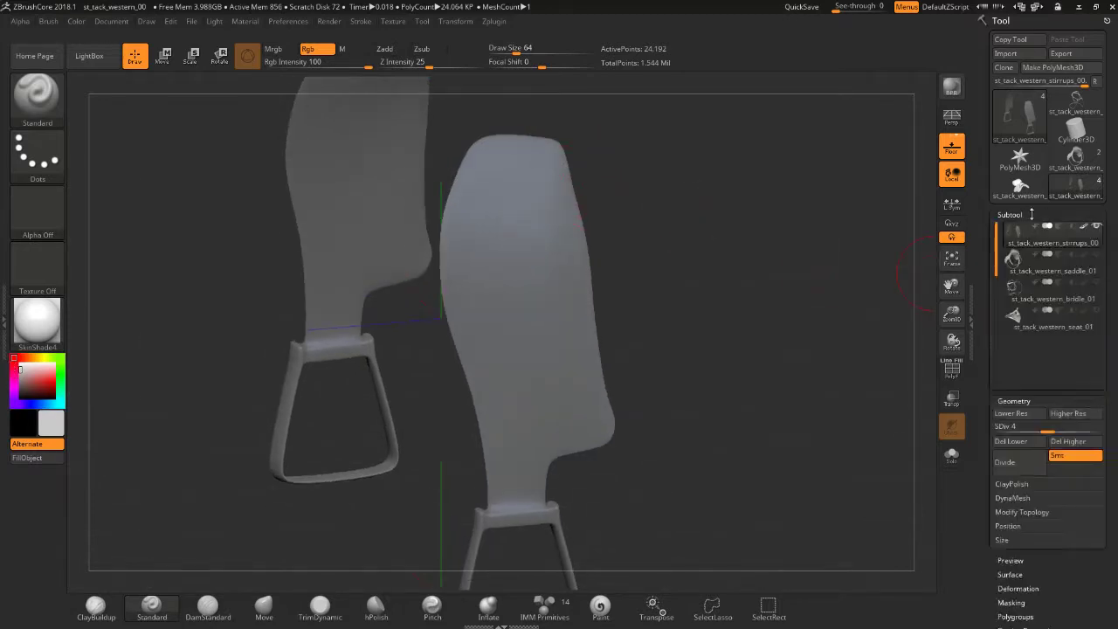
pyautogui.click(1096, 311)
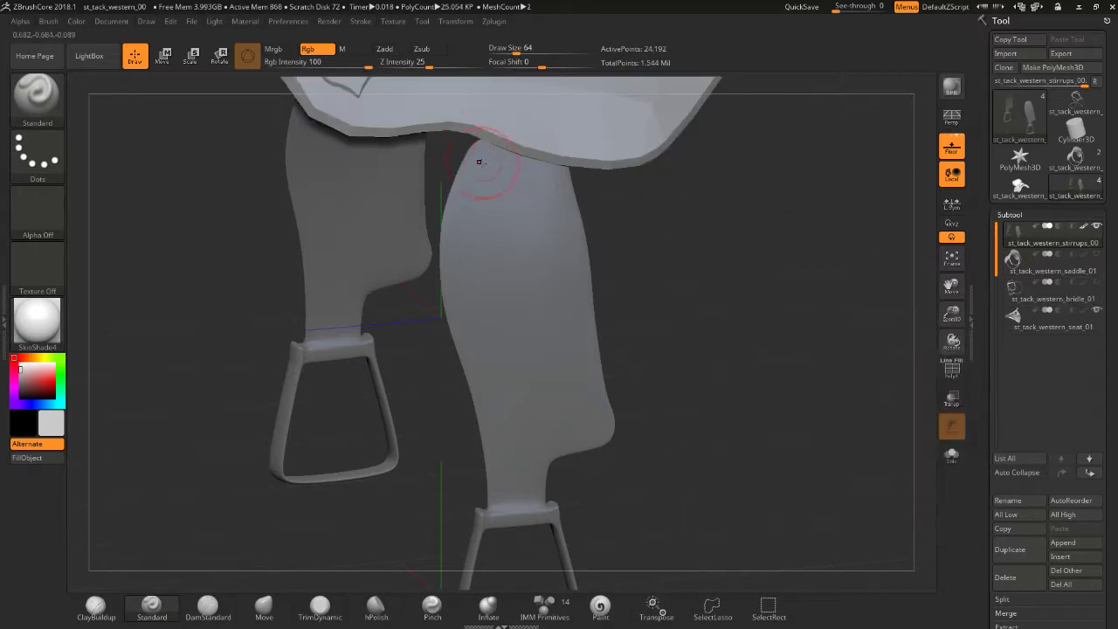
pyautogui.moveTo(457, 209)
pyautogui.mouseDown()
pyautogui.moveTo(529, 218)
pyautogui.moveTo(544, 182)
pyautogui.moveTo(580, 217)
pyautogui.moveTo(550, 257)
pyautogui.moveTo(505, 259)
pyautogui.mouseUp()
pyautogui.moveTo(544, 204); pyautogui.dragTo(583, 236)
pyautogui.moveTo(477, 248)
pyautogui.mouseDown(button='right')
pyautogui.moveTo(609, 250)
pyautogui.moveTo(459, 252)
pyautogui.mouseUp(button='right')
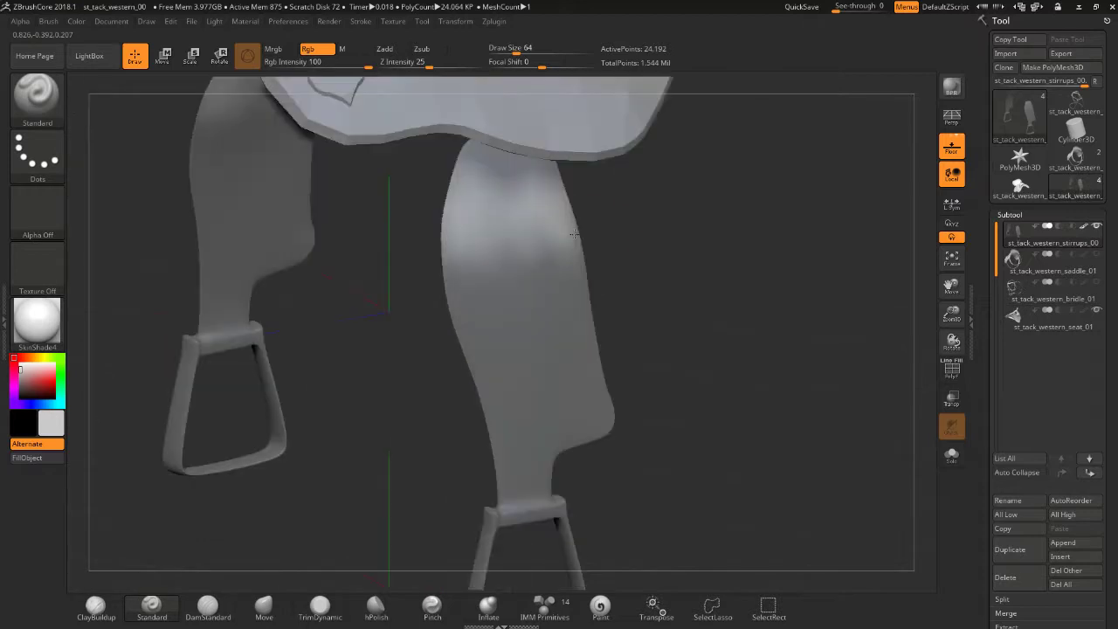
pyautogui.moveTo(459, 253)
pyautogui.keyDown('shift'); pyautogui.mouseDown()
pyautogui.moveTo(571, 253)
pyautogui.moveTo(522, 178)
pyautogui.mouseUp(); pyautogui.keyUp('shift')
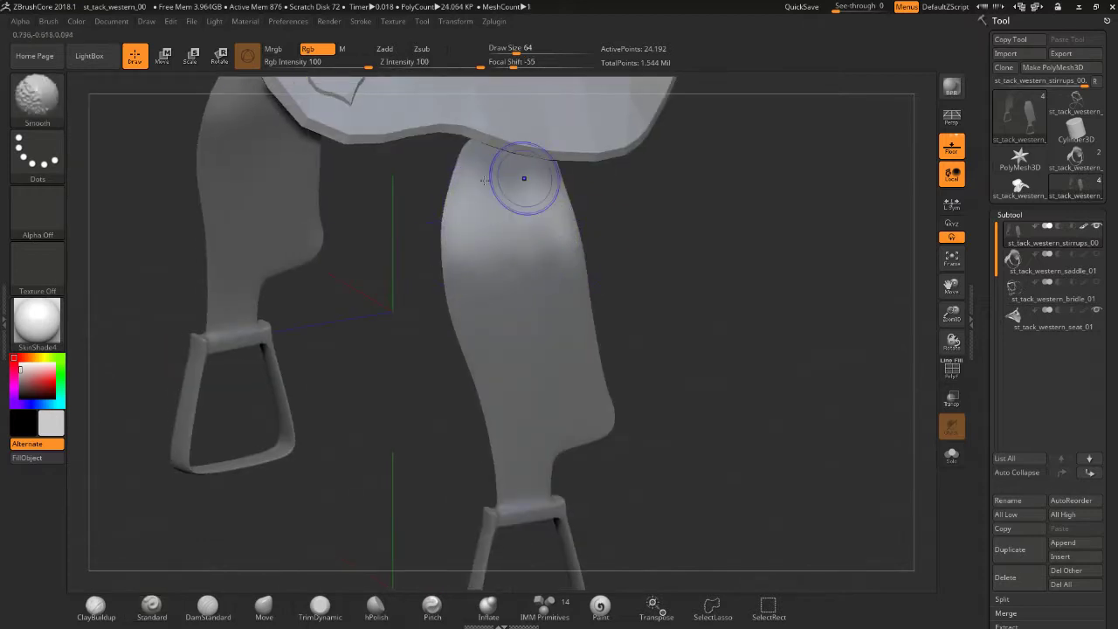
pyautogui.click(1010, 215)
# - Paint brighter pale patches onto the right stirrup leather
pyautogui.moveTo(699, 227); pyautogui.dragTo(688, 290, button='right')
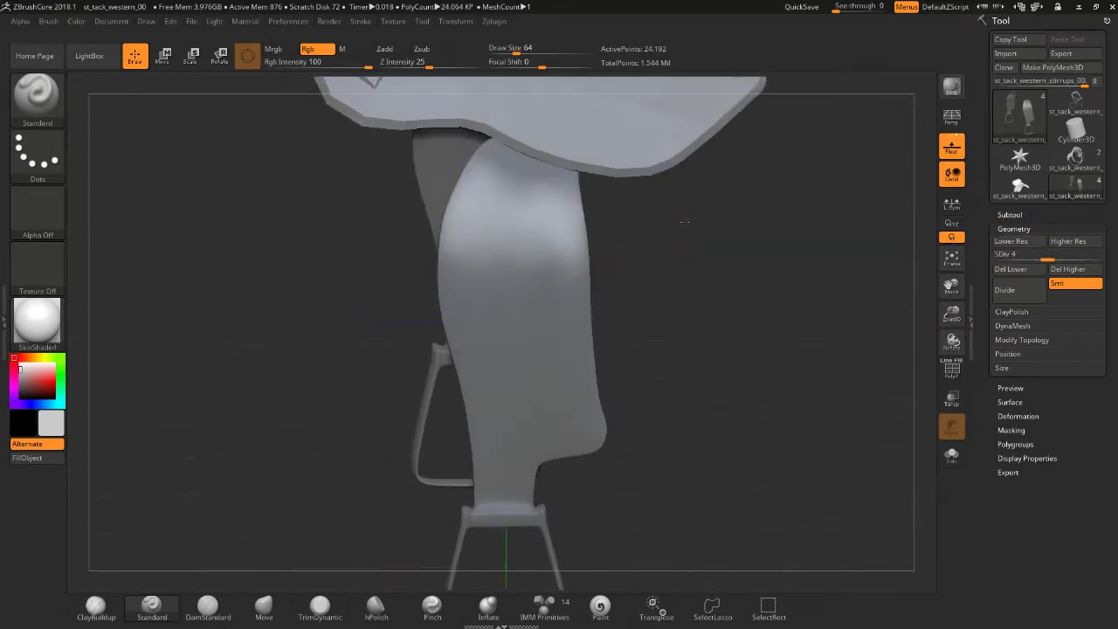
pyautogui.press('shift')
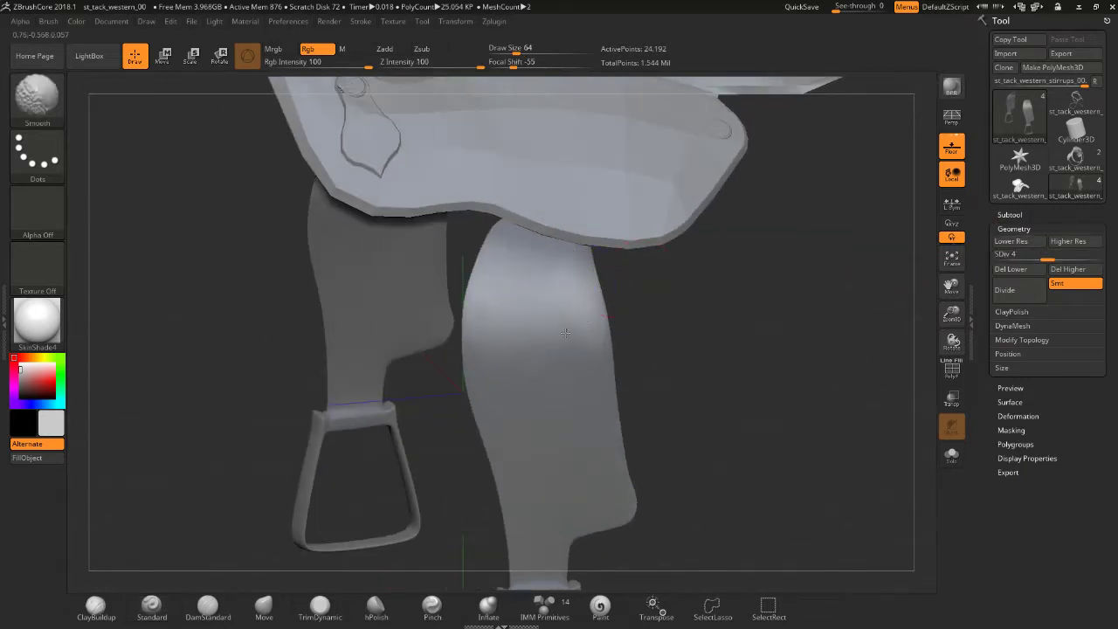
pyautogui.moveTo(617, 260); pyautogui.dragTo(588, 305)
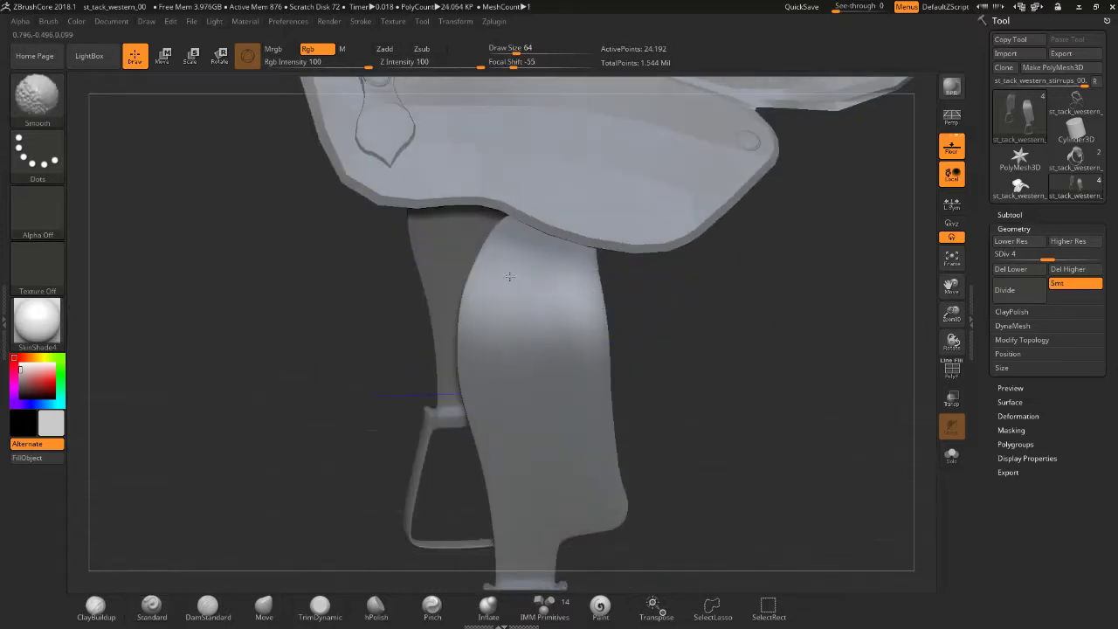
pyautogui.moveTo(669, 297); pyautogui.dragTo(741, 300)
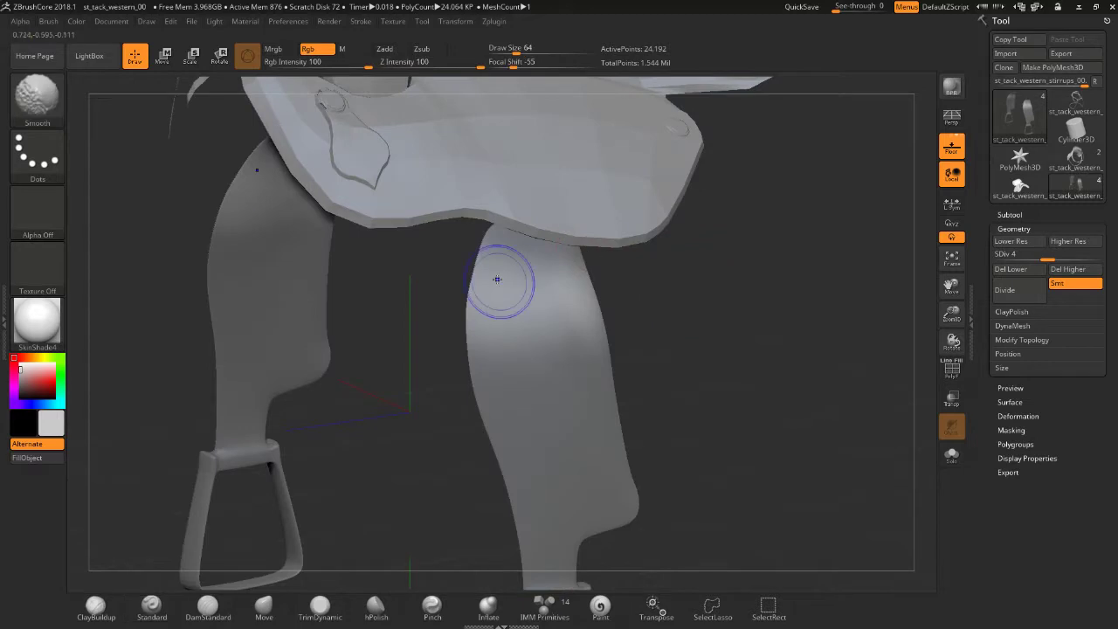
pyautogui.moveTo(602, 302); pyautogui.dragTo(290, 407)
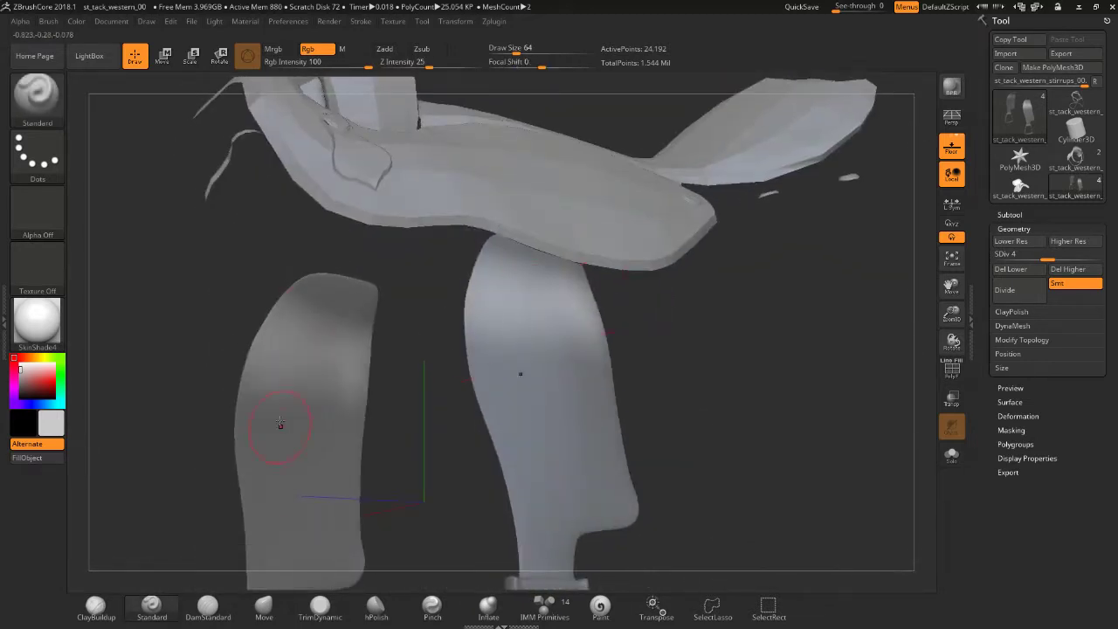
pyautogui.moveTo(632, 305); pyautogui.dragTo(519, 309)
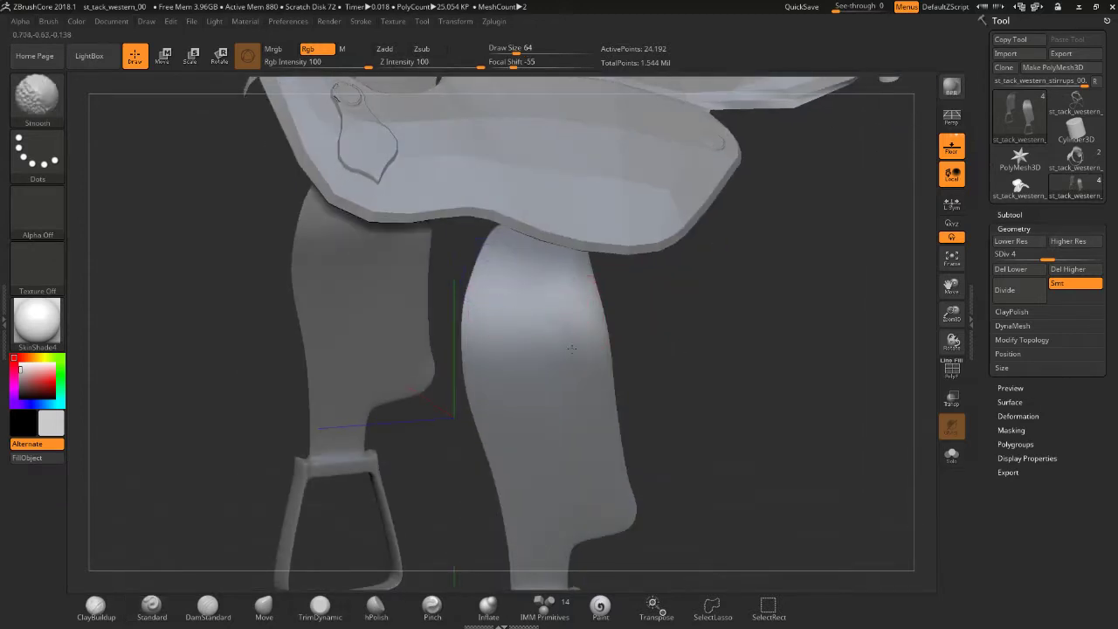
pyautogui.moveTo(646, 337); pyautogui.dragTo(571, 329)
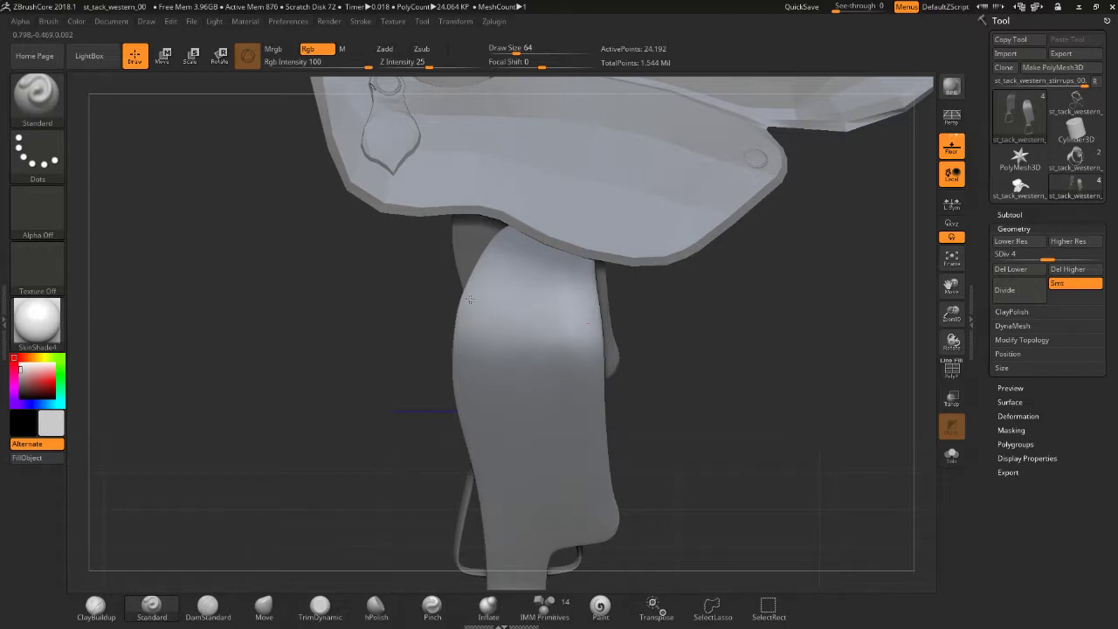
pyautogui.moveTo(541, 305)
pyautogui.mouseDown()
pyautogui.moveTo(516, 294)
pyautogui.moveTo(611, 310)
pyautogui.mouseUp()
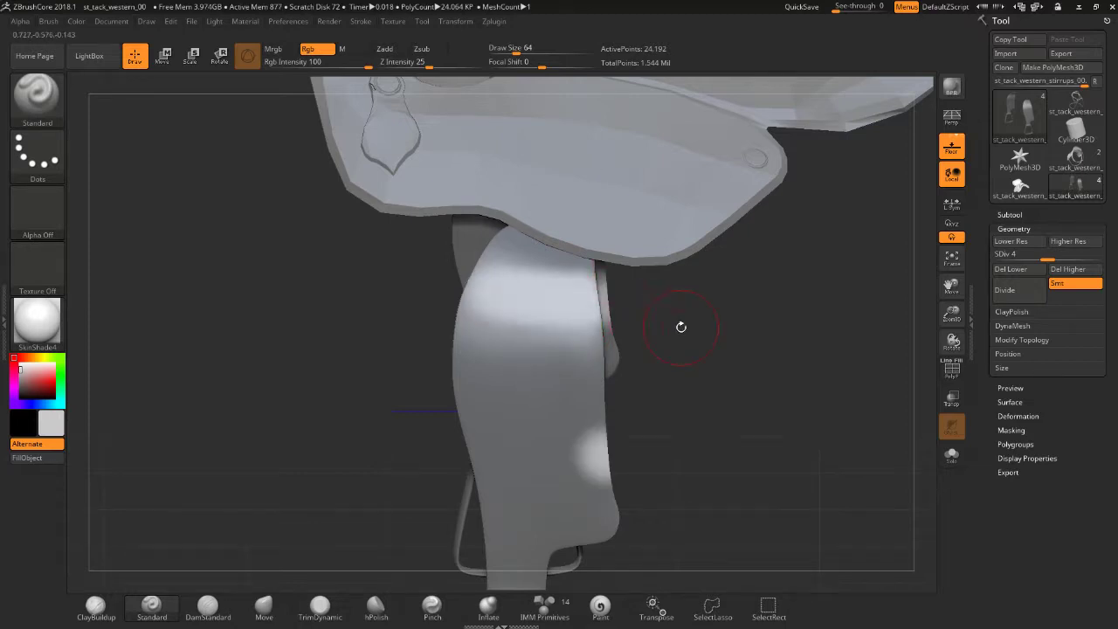
pyautogui.moveTo(682, 324); pyautogui.dragTo(679, 328)
# - Smooth the shaded ridge on the right leather, undoing one smoothing stroke
pyautogui.moveTo(672, 279); pyautogui.dragTo(638, 317)
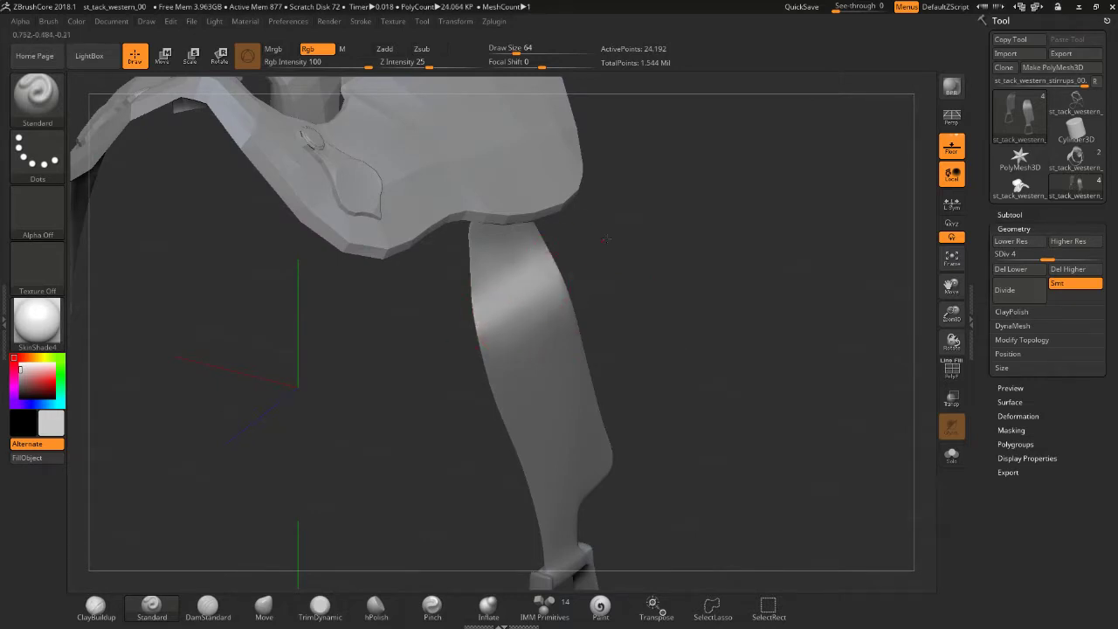
pyautogui.keyDown('shift'); pyautogui.moveTo(512, 320); pyautogui.dragTo(490, 336); pyautogui.keyUp('shift')
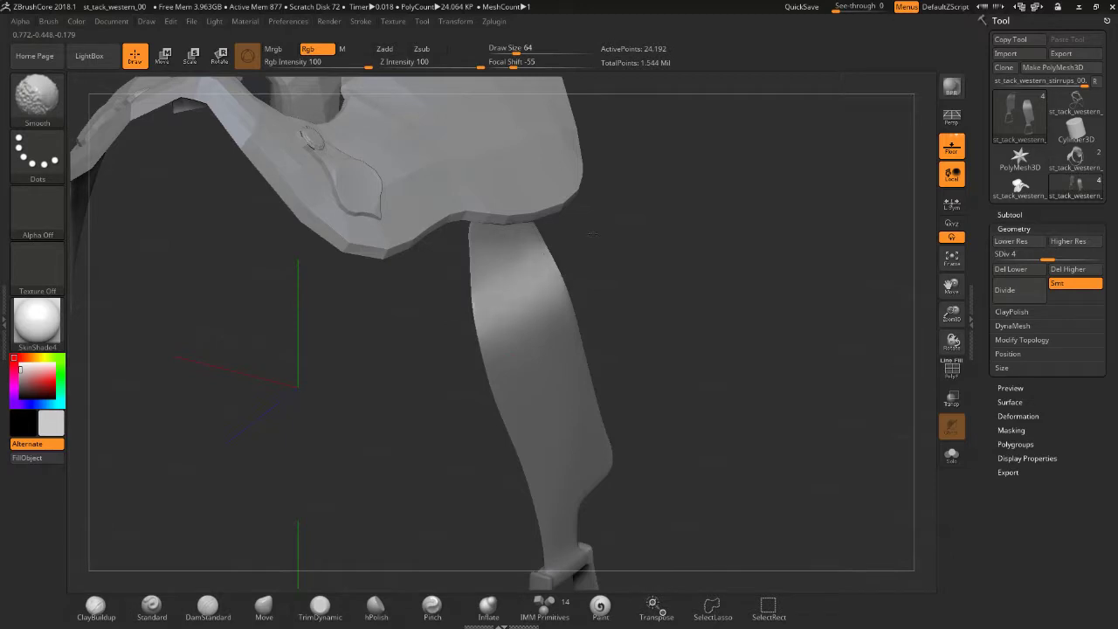
pyautogui.hotkey('ctrl', 'z')
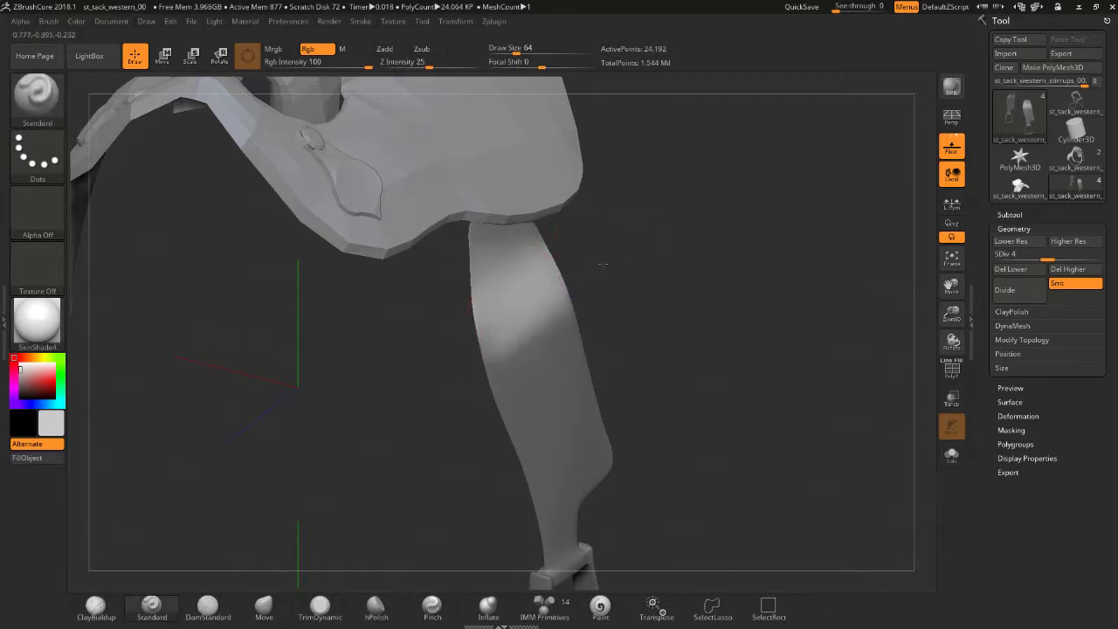
pyautogui.moveTo(481, 399)
pyautogui.mouseDown()
pyautogui.moveTo(690, 513)
pyautogui.moveTo(661, 434)
pyautogui.moveTo(666, 311)
pyautogui.moveTo(548, 376)
pyautogui.mouseUp()
pyautogui.press('shift')
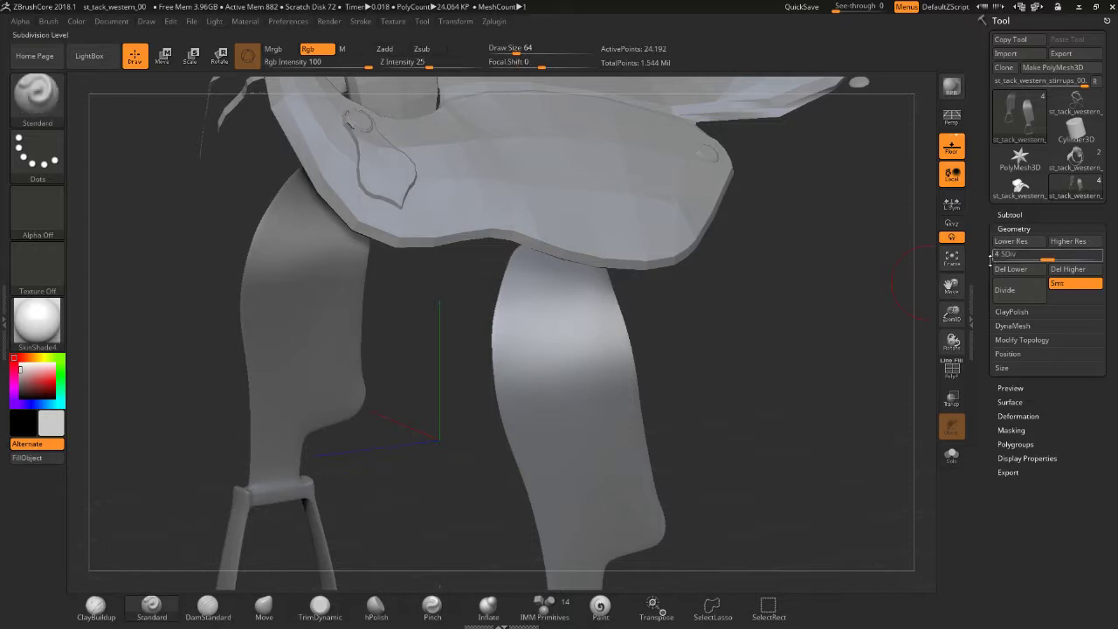
# - Lower the stirrups from SDiv 4 to subdivision level 3
pyautogui.moveTo(1047, 259); pyautogui.dragTo(1031, 255)
pyautogui.press('shift')
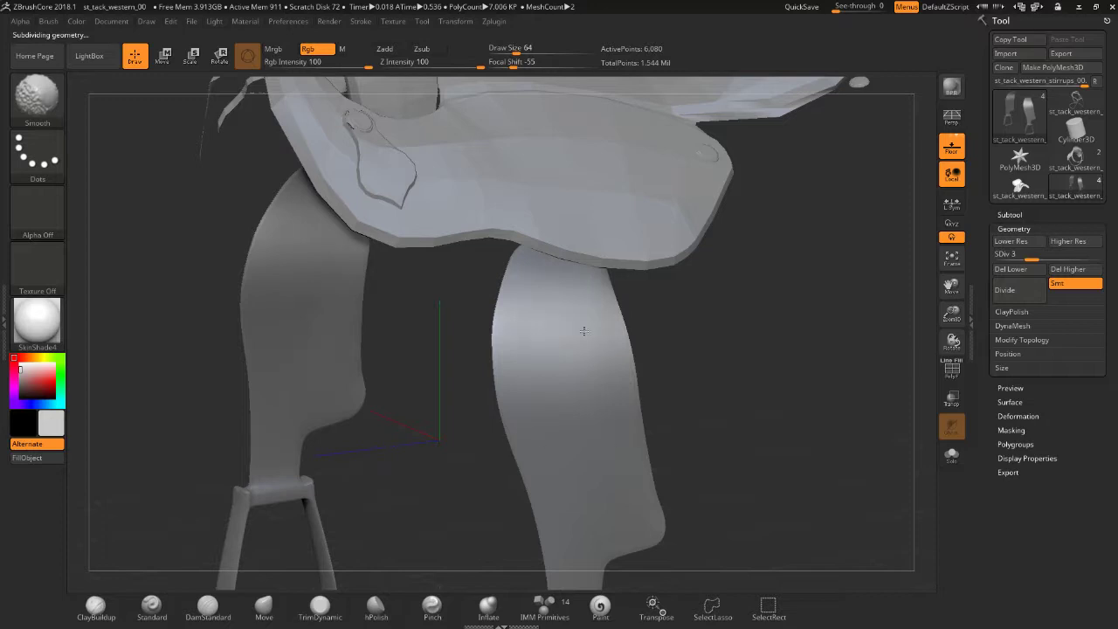
pyautogui.moveTo(670, 430); pyautogui.dragTo(639, 374)
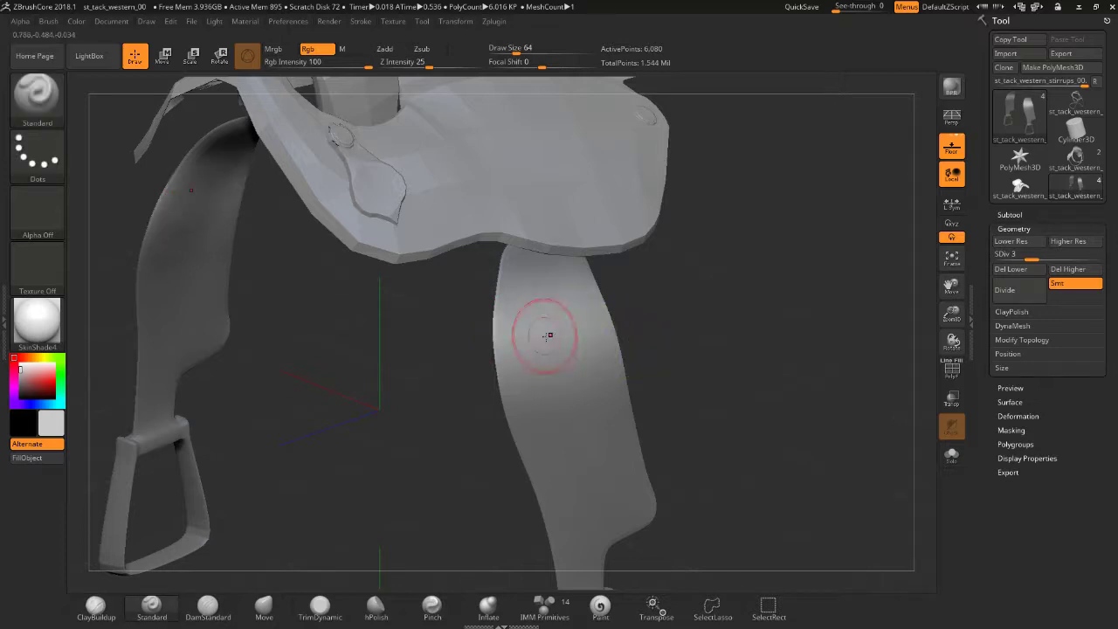
# - Smooth the pale shading across the right strap
pyautogui.press('shift')
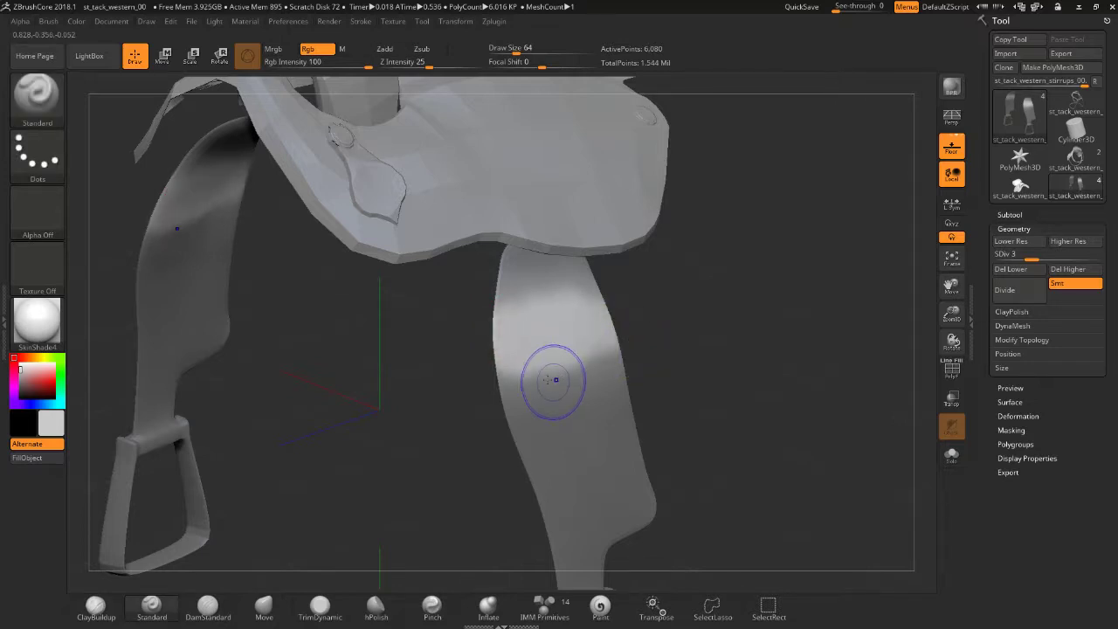
pyautogui.keyDown('shift'); pyautogui.moveTo(555, 379); pyautogui.dragTo(542, 382); pyautogui.keyUp('shift')
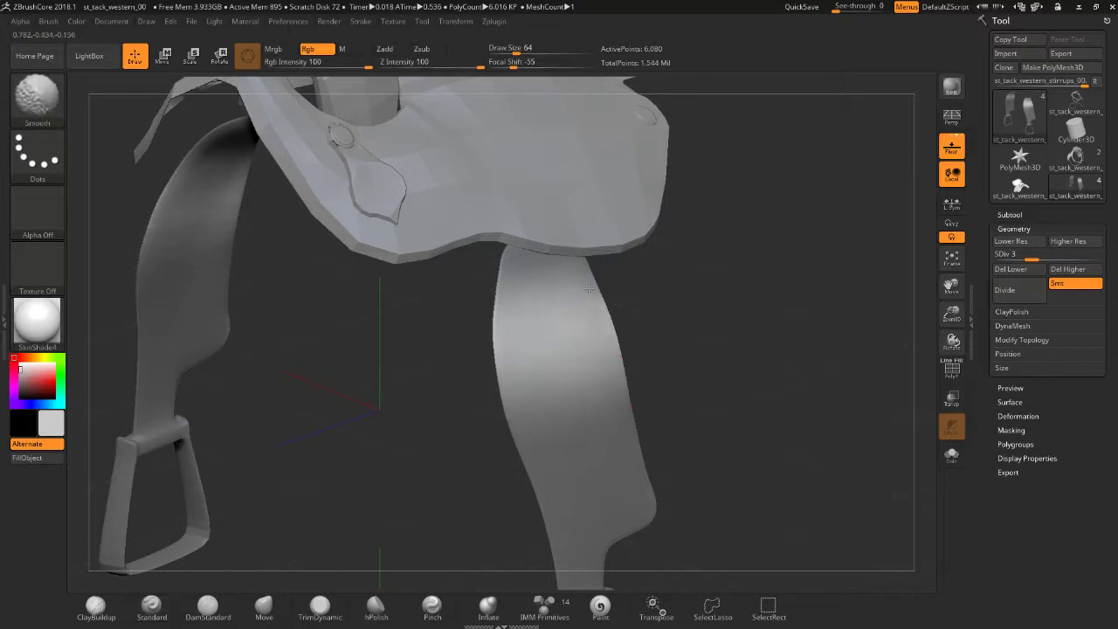
pyautogui.moveTo(489, 345); pyautogui.dragTo(577, 350)
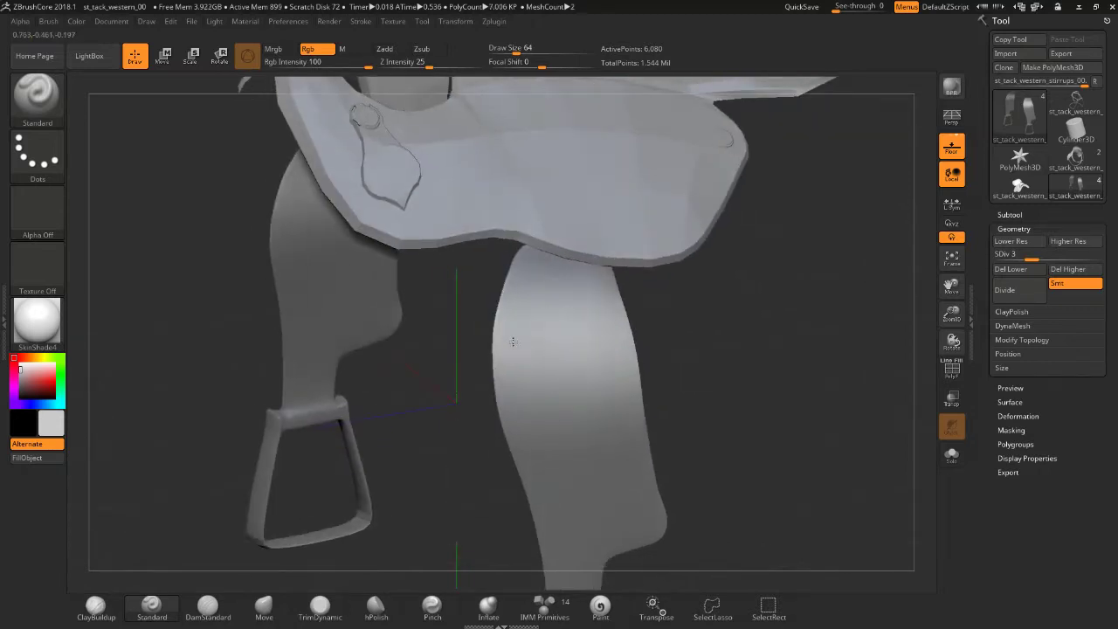
pyautogui.moveTo(679, 327); pyautogui.dragTo(489, 336)
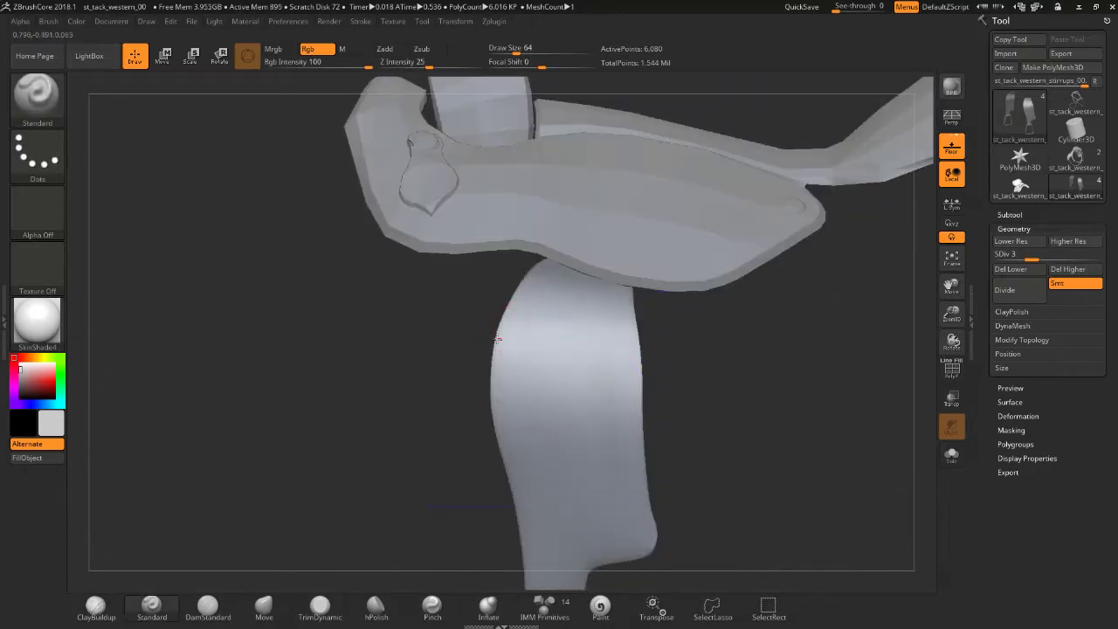
pyautogui.press('shift')
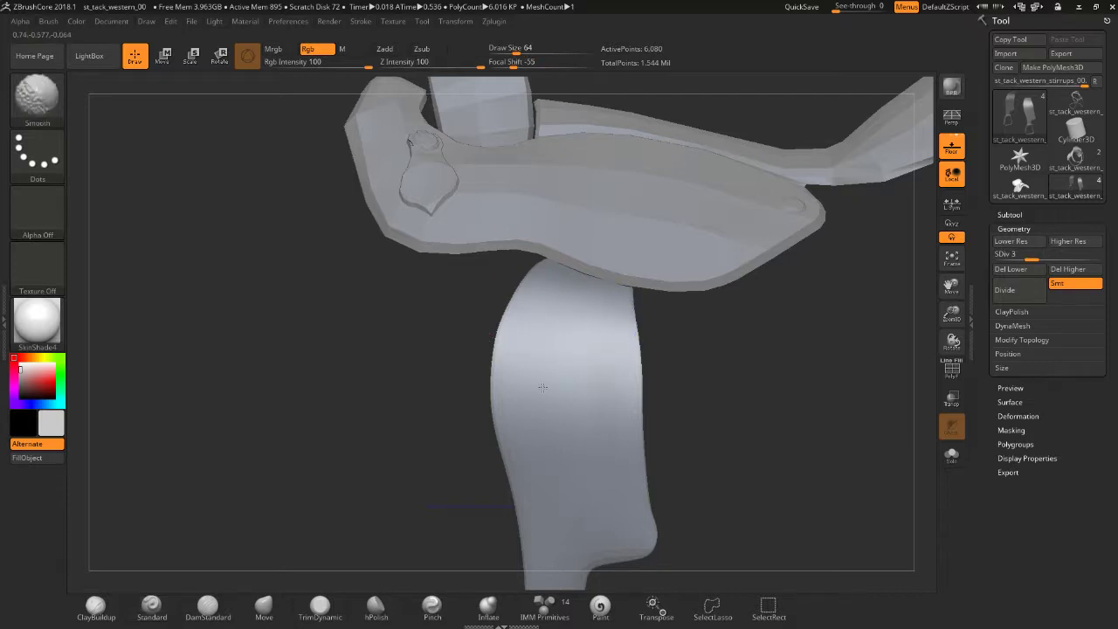
pyautogui.moveTo(734, 366)
pyautogui.mouseDown()
pyautogui.moveTo(766, 411)
pyautogui.moveTo(704, 254)
pyautogui.moveTo(704, 276)
pyautogui.mouseUp()
# - Pick a dark navy colour and paint dark shading along the right strap's lower joint
pyautogui.click(19, 392)
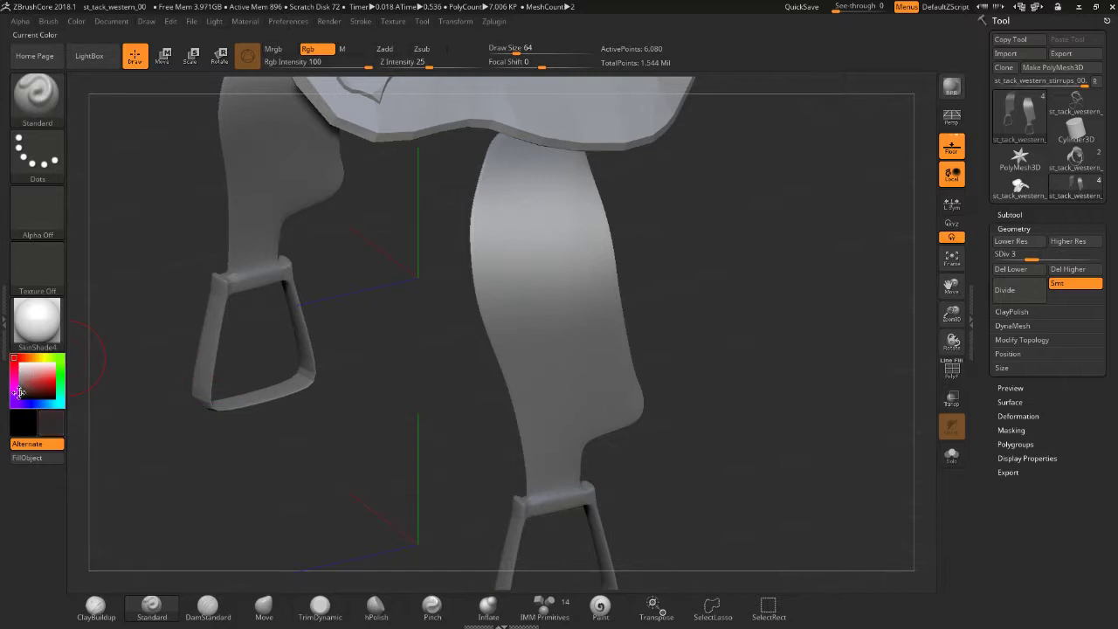
pyautogui.click(15, 392)
pyautogui.moveTo(716, 364); pyautogui.dragTo(619, 337)
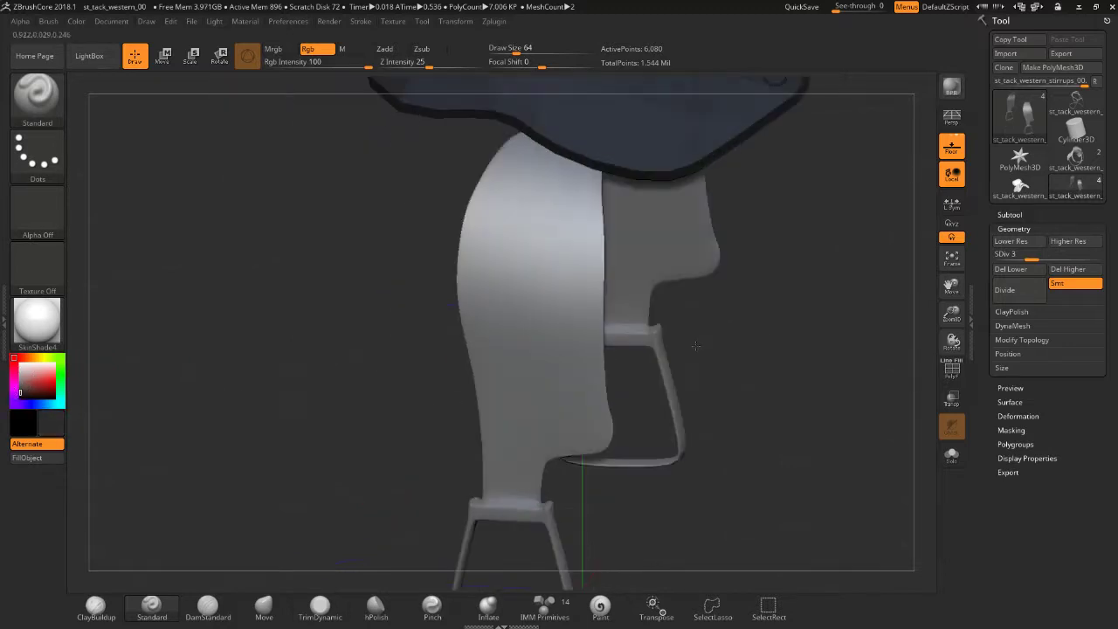
pyautogui.moveTo(713, 322); pyautogui.dragTo(691, 324)
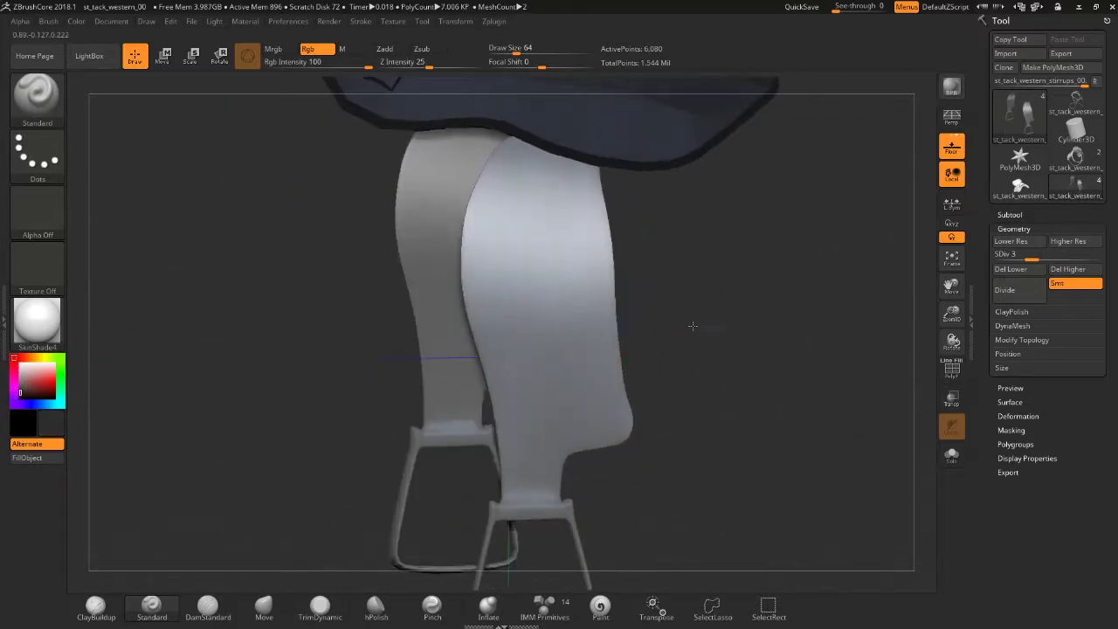
pyautogui.moveTo(659, 467)
pyautogui.mouseDown()
pyautogui.moveTo(619, 475)
pyautogui.moveTo(568, 463)
pyautogui.moveTo(541, 428)
pyautogui.mouseUp()
pyautogui.moveTo(524, 481); pyautogui.dragTo(559, 432)
pyautogui.moveTo(567, 471)
pyautogui.mouseDown()
pyautogui.moveTo(577, 439)
pyautogui.moveTo(559, 437)
pyautogui.mouseUp()
pyautogui.moveTo(577, 495)
pyautogui.mouseDown()
pyautogui.moveTo(586, 437)
pyautogui.moveTo(524, 402)
pyautogui.moveTo(568, 389)
pyautogui.mouseUp()
pyautogui.moveTo(550, 432)
pyautogui.mouseDown()
pyautogui.moveTo(601, 434)
pyautogui.moveTo(672, 403)
pyautogui.mouseUp()
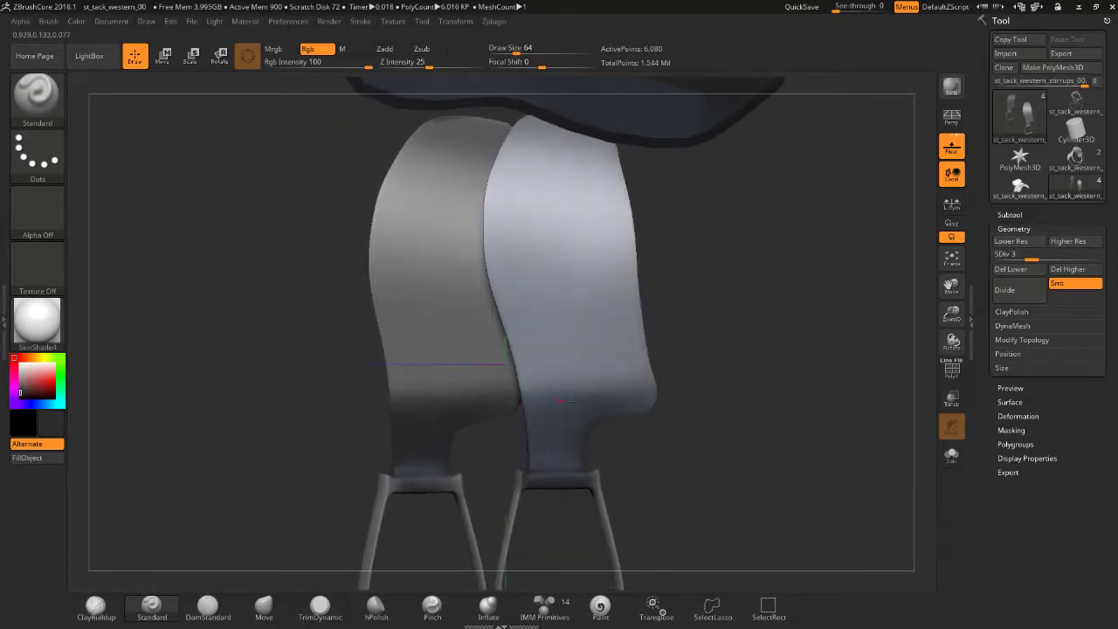
pyautogui.moveTo(559, 401); pyautogui.dragTo(691, 389, button='right')
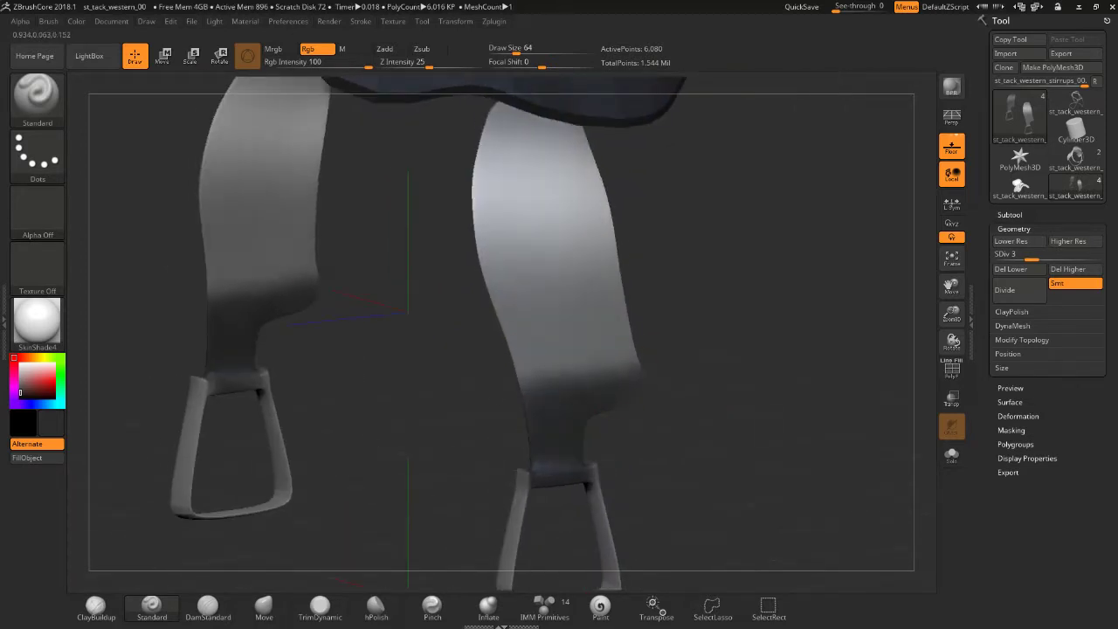
pyautogui.moveTo(636, 363); pyautogui.dragTo(515, 361)
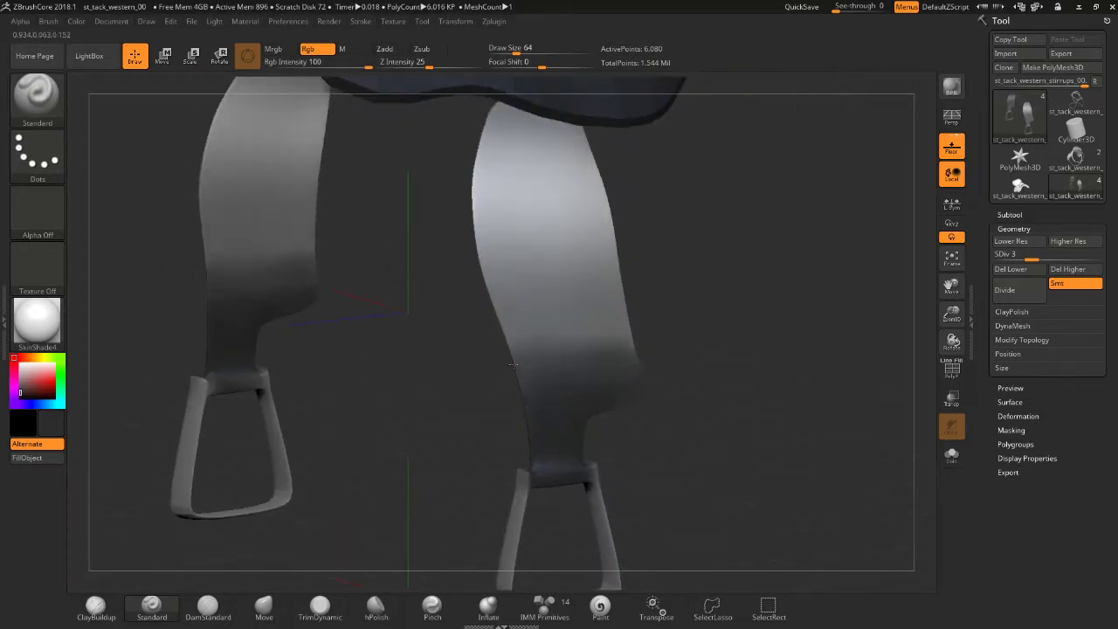
# - Smooth both stirrup leathers so the pale shading fades evenly
pyautogui.moveTo(659, 324)
pyautogui.mouseDown(button='right')
pyautogui.moveTo(653, 424)
pyautogui.moveTo(527, 449)
pyautogui.moveTo(665, 328)
pyautogui.moveTo(665, 369)
pyautogui.mouseUp(button='right')
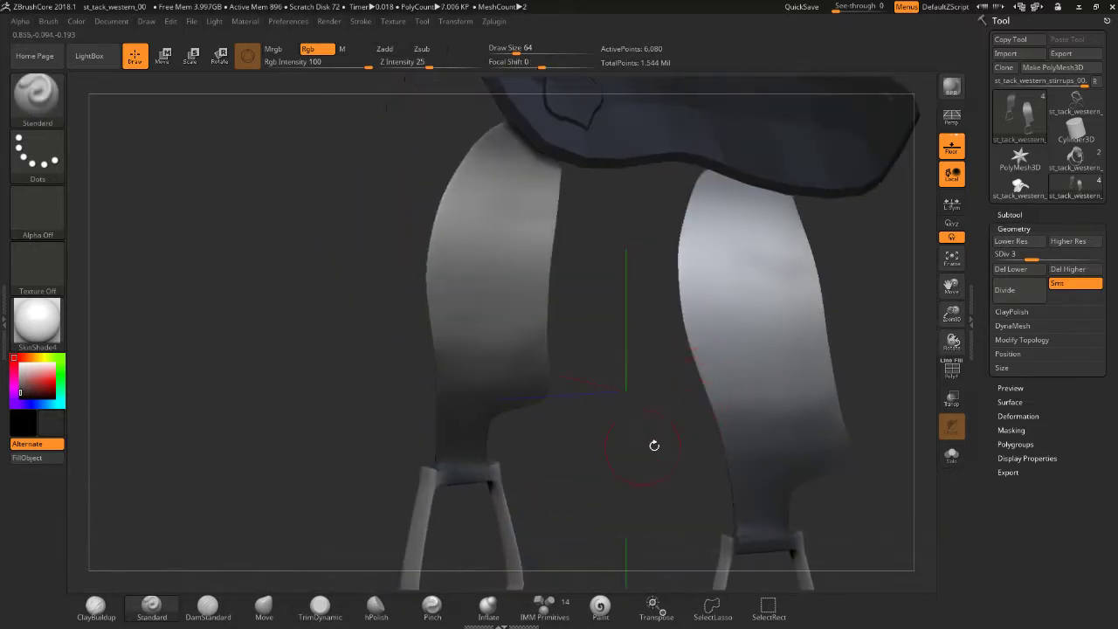
pyautogui.moveTo(654, 445); pyautogui.dragTo(555, 343, button='right')
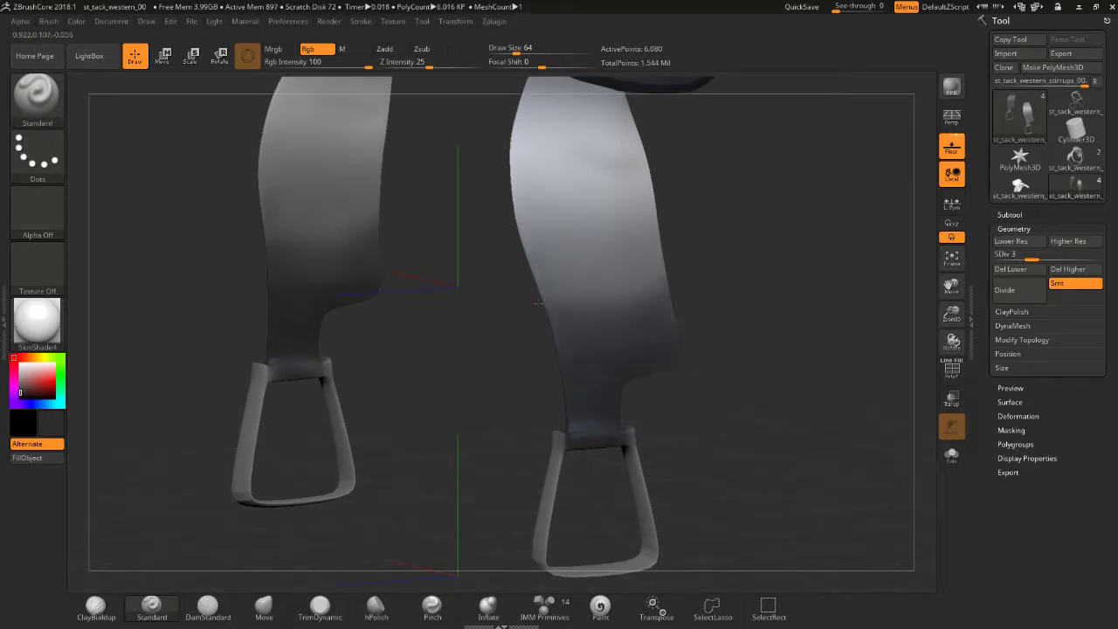
pyautogui.keyDown('shift'); pyautogui.moveTo(564, 248); pyautogui.dragTo(559, 275); pyautogui.keyUp('shift')
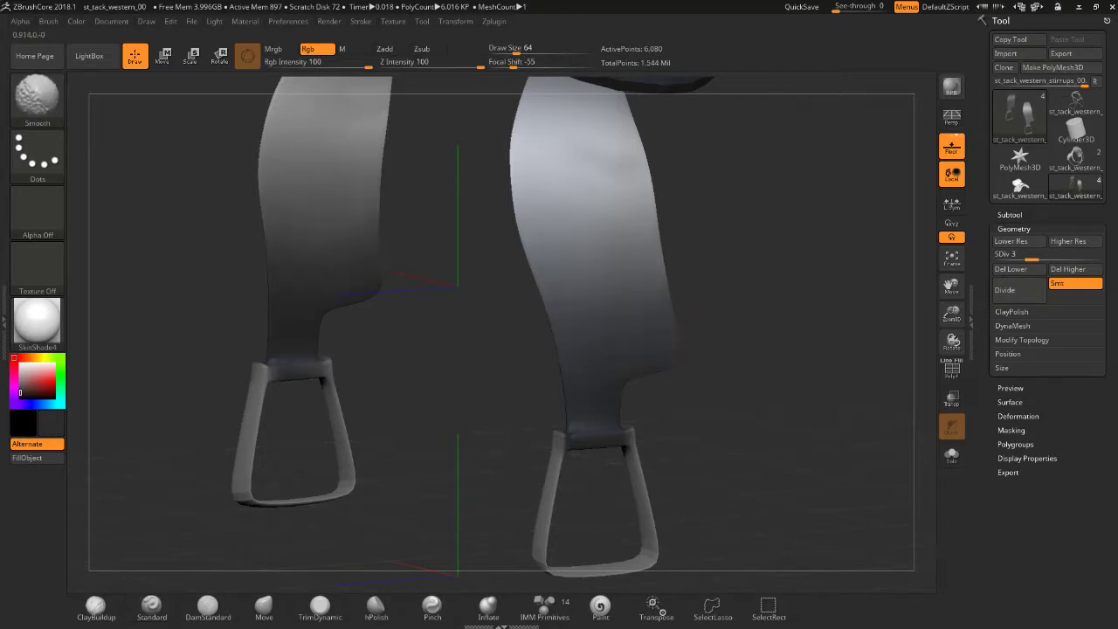
pyautogui.moveTo(739, 264); pyautogui.dragTo(693, 315)
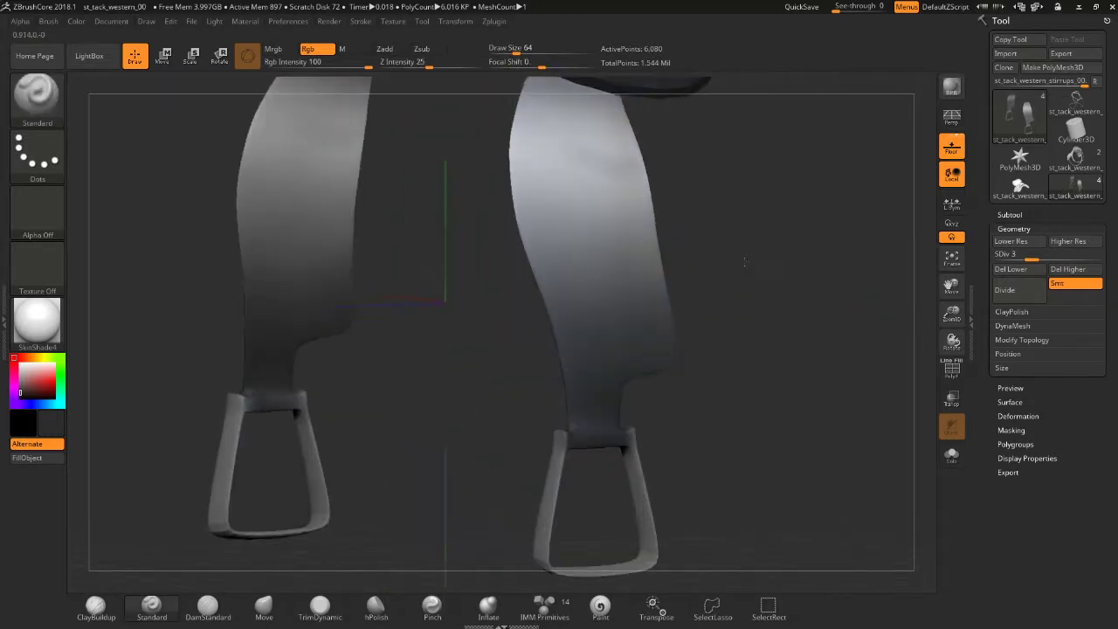
pyautogui.press('shift')
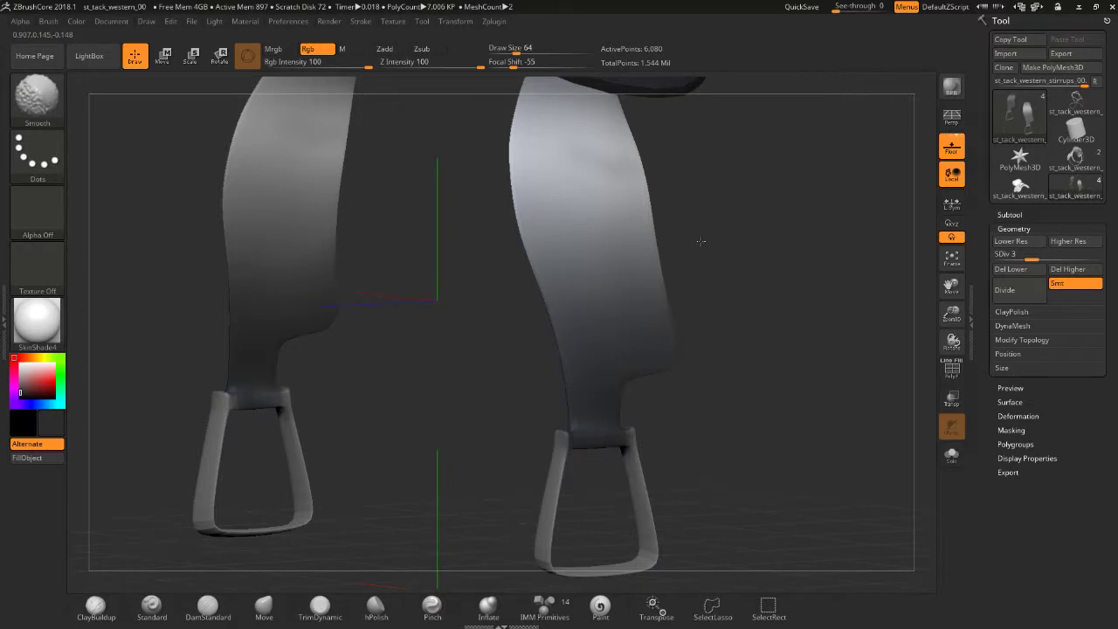
pyautogui.moveTo(743, 237)
pyautogui.mouseDown()
pyautogui.moveTo(738, 320)
pyautogui.moveTo(693, 258)
pyautogui.mouseUp()
# - Choose a new paint colour and compare both stirrup leathers from several angles
pyautogui.click(57, 360)
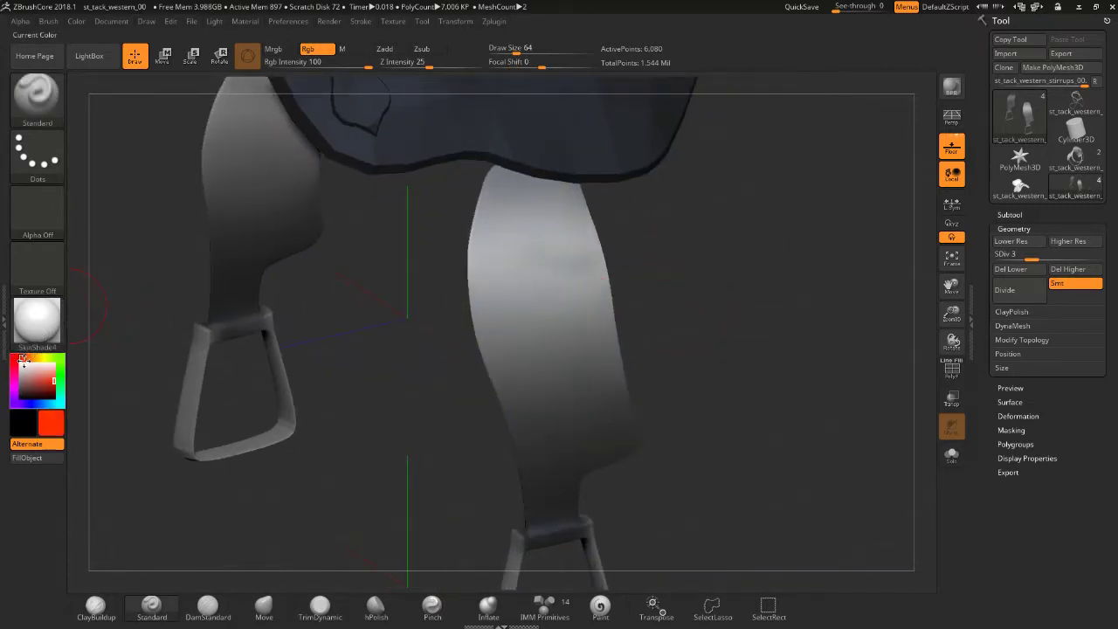
pyautogui.moveTo(19, 361)
pyautogui.mouseDown()
pyautogui.moveTo(29, 374)
pyautogui.moveTo(12, 374)
pyautogui.mouseUp()
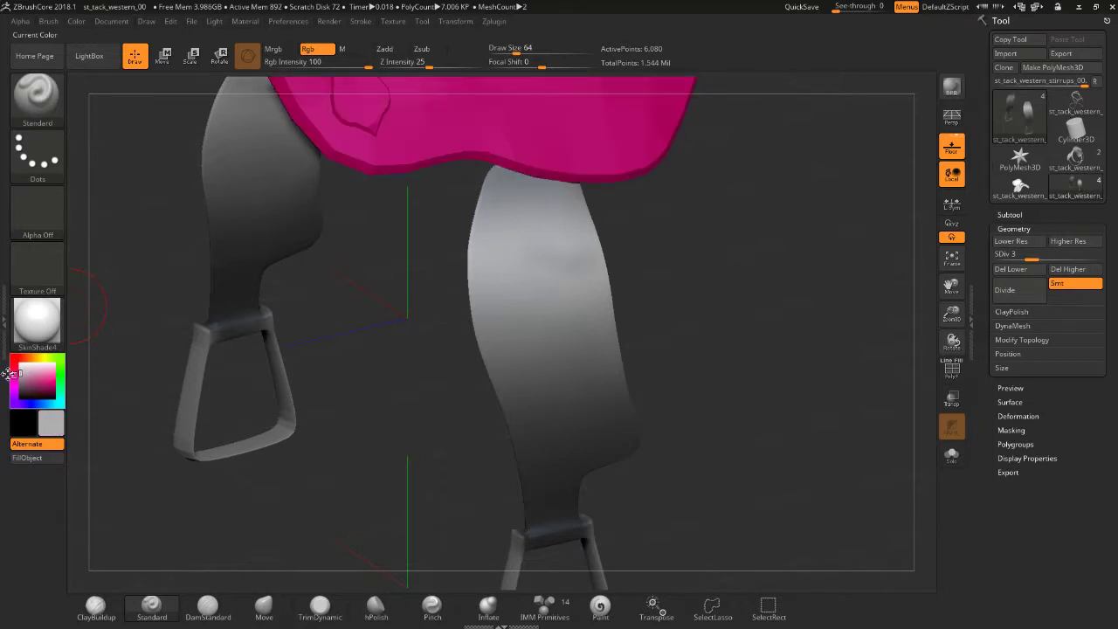
pyautogui.moveTo(507, 250)
pyautogui.mouseDown(button='right')
pyautogui.moveTo(647, 261)
pyautogui.moveTo(579, 288)
pyautogui.mouseUp(button='right')
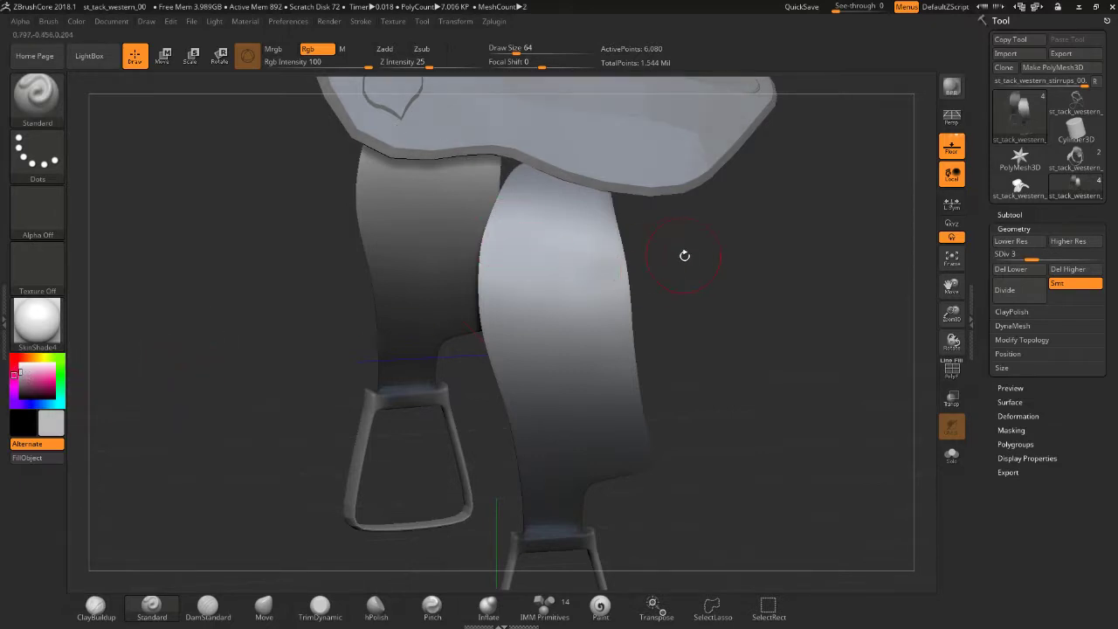
pyautogui.moveTo(684, 254); pyautogui.dragTo(527, 282, button='right')
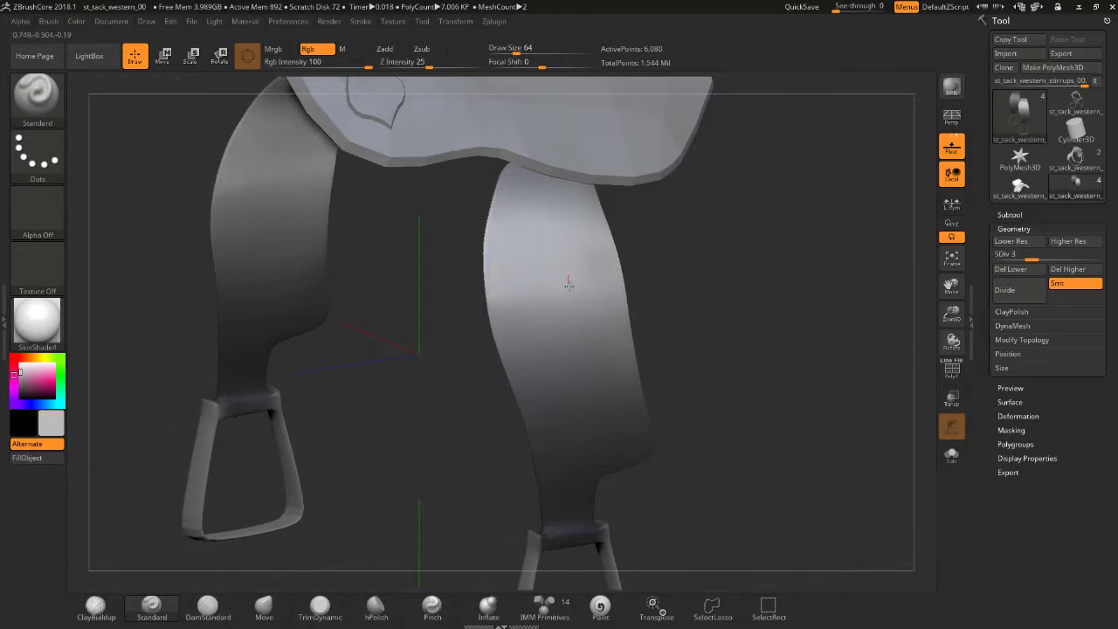
pyautogui.press('shift')
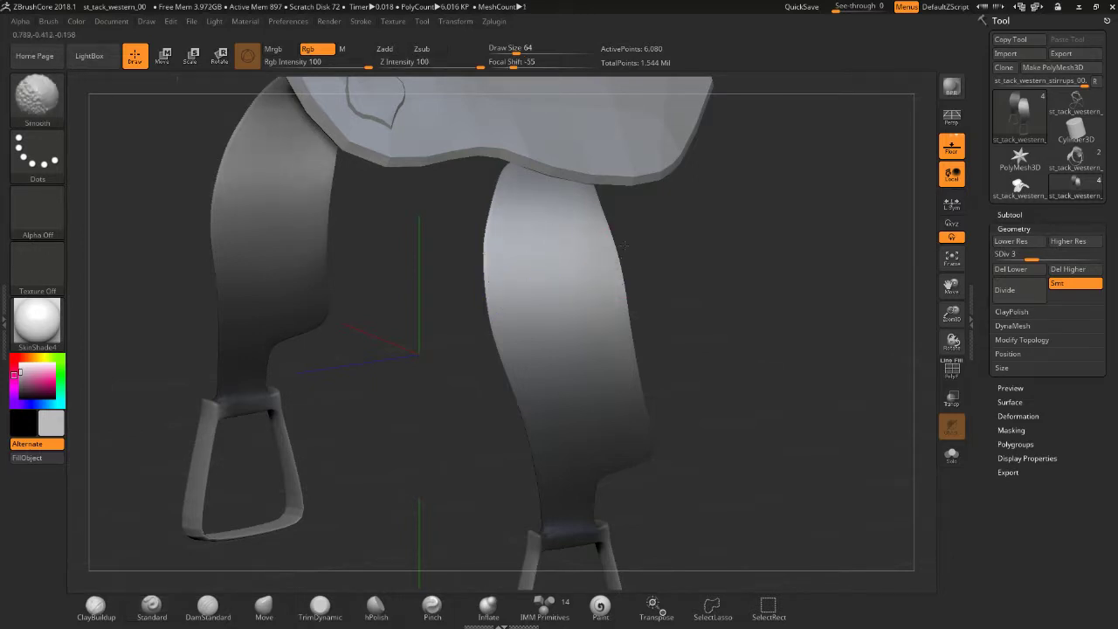
pyautogui.moveTo(625, 245); pyautogui.dragTo(674, 267, button='right')
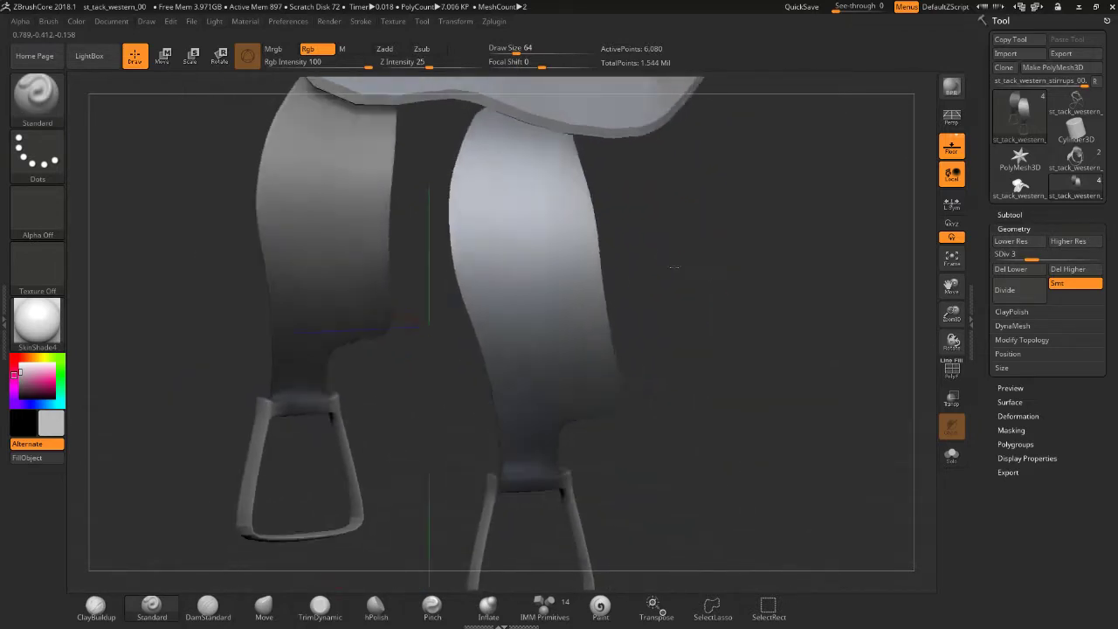
pyautogui.moveTo(674, 267)
pyautogui.mouseDown(button='right')
pyautogui.moveTo(643, 245)
pyautogui.moveTo(649, 217)
pyautogui.moveTo(666, 302)
pyautogui.moveTo(678, 302)
pyautogui.moveTo(642, 288)
pyautogui.moveTo(664, 282)
pyautogui.mouseUp(button='right')
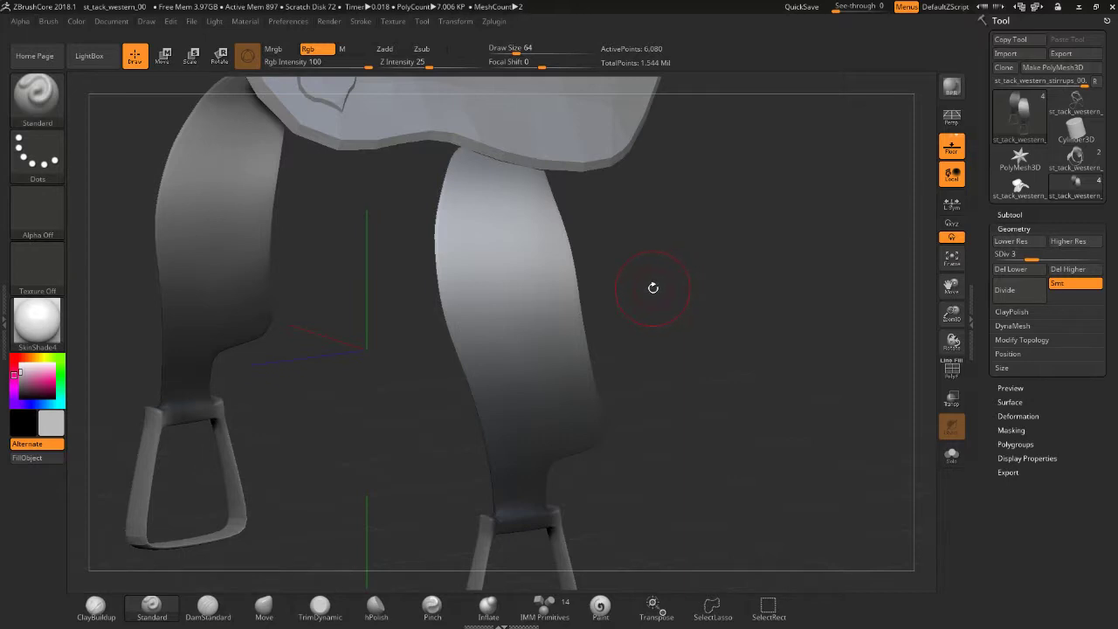
pyautogui.moveTo(654, 287); pyautogui.dragTo(631, 261, button='right')
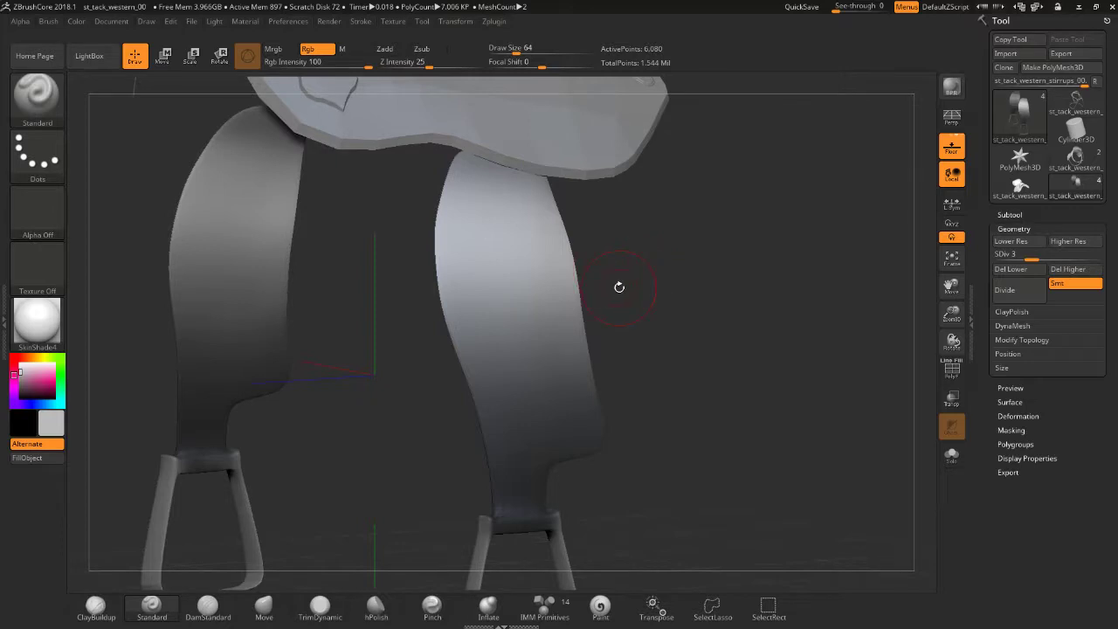
pyautogui.keyDown('alt'); pyautogui.moveTo(699, 335); pyautogui.dragTo(705, 282, button='right'); pyautogui.keyUp('alt')
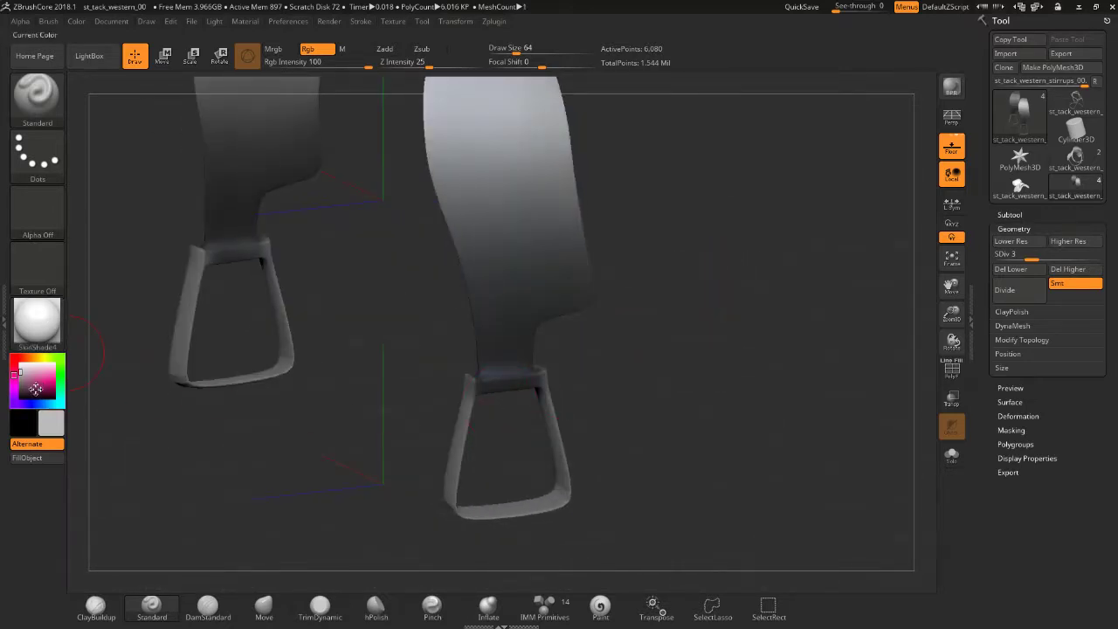
# - Sample the stirrup's colour and darken the stirrup iron's inner lower corner
pyautogui.moveTo(35, 388); pyautogui.dragTo(501, 400)
pyautogui.moveTo(502, 384)
pyautogui.mouseDown(button='right')
pyautogui.moveTo(642, 411)
pyautogui.moveTo(630, 340)
pyautogui.mouseUp(button='right')
pyautogui.press('f')
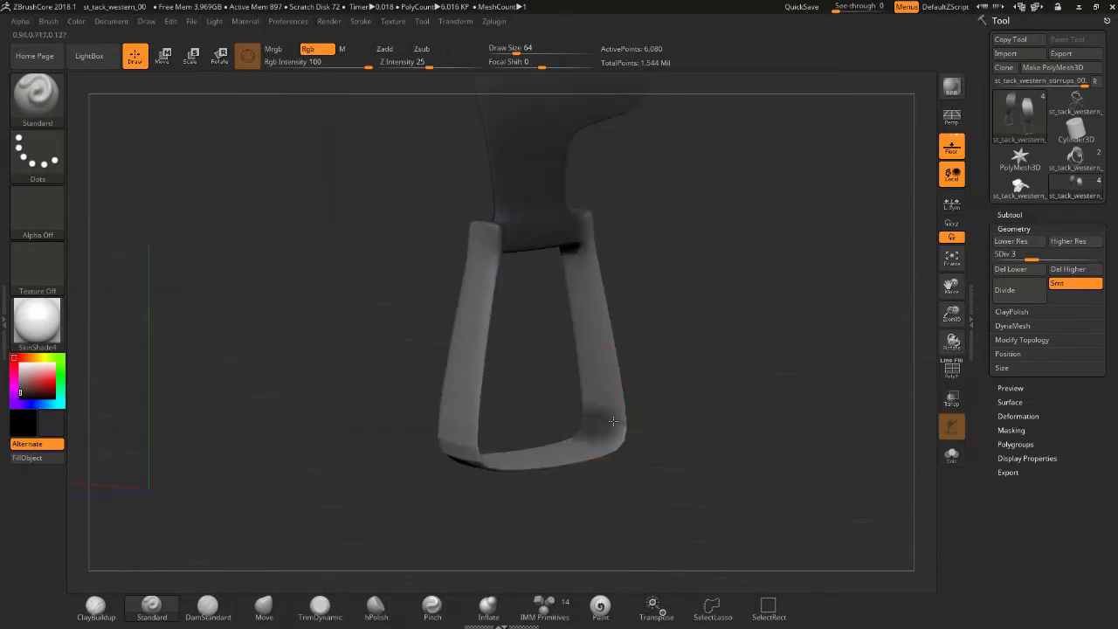
pyautogui.moveTo(689, 419); pyautogui.dragTo(632, 430)
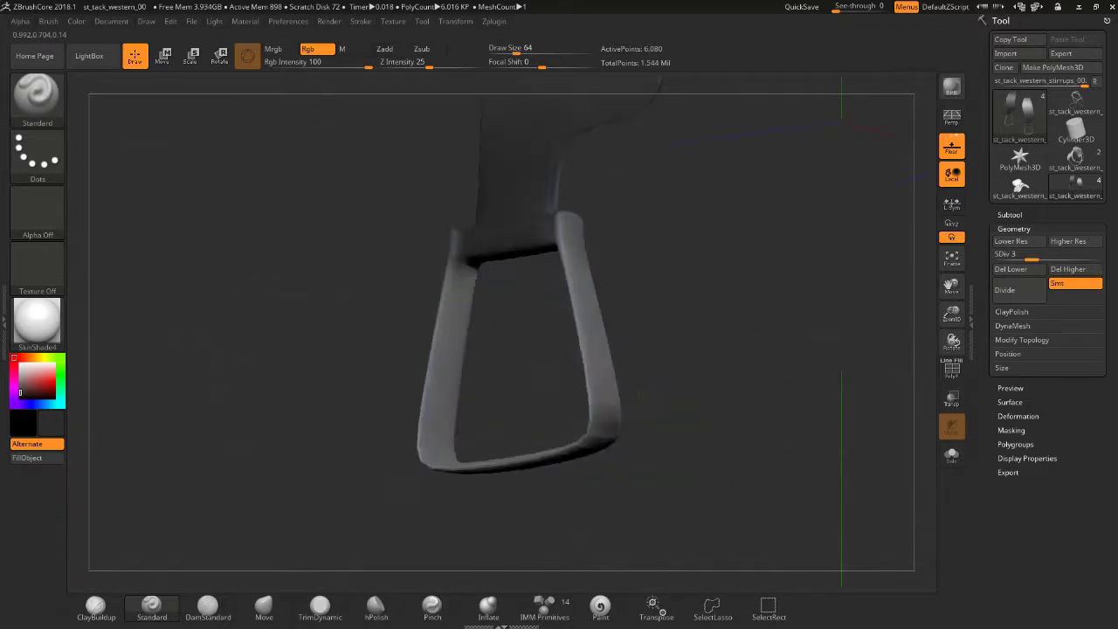
pyautogui.moveTo(467, 395); pyautogui.dragTo(498, 408)
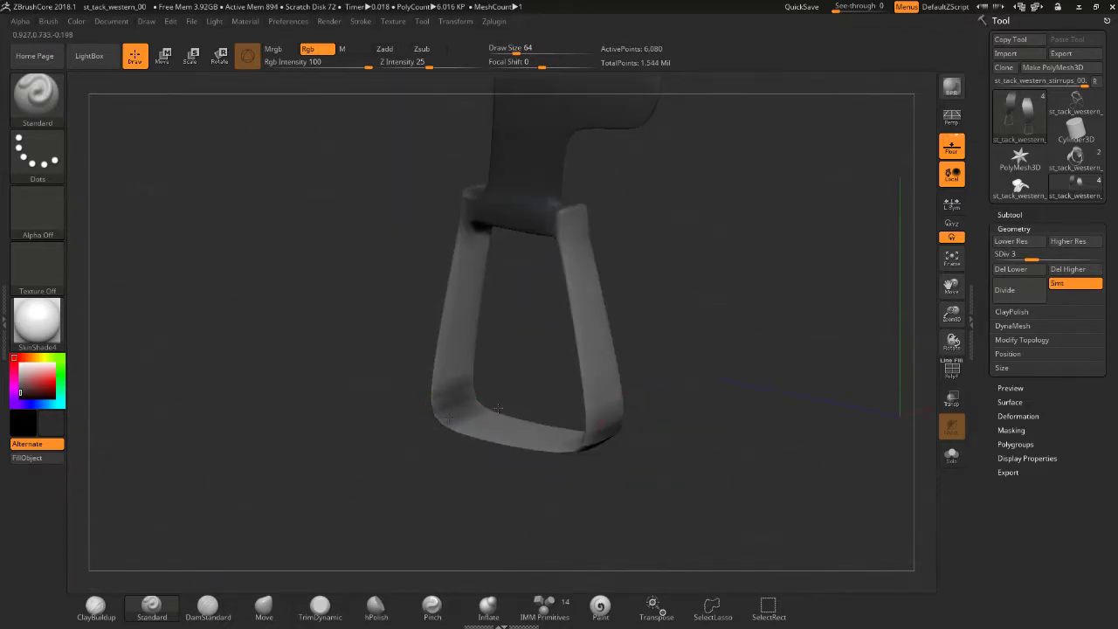
# - Smooth the stirrup iron's lower bar
pyautogui.moveTo(611, 387)
pyautogui.mouseDown()
pyautogui.moveTo(699, 376)
pyautogui.moveTo(644, 374)
pyautogui.mouseUp()
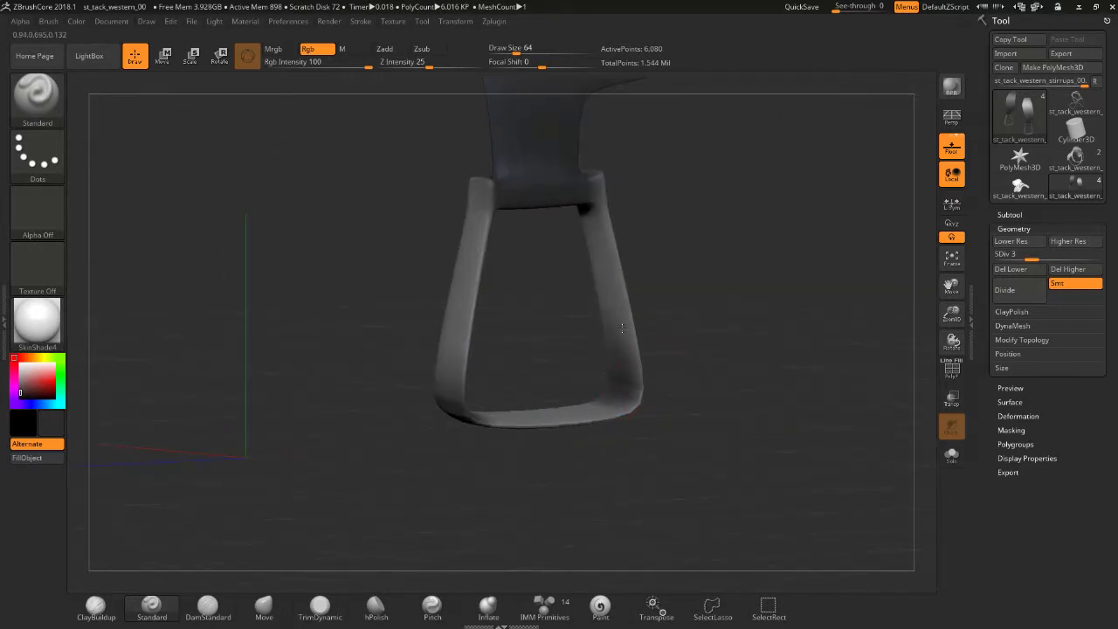
pyautogui.moveTo(681, 326); pyautogui.dragTo(492, 365)
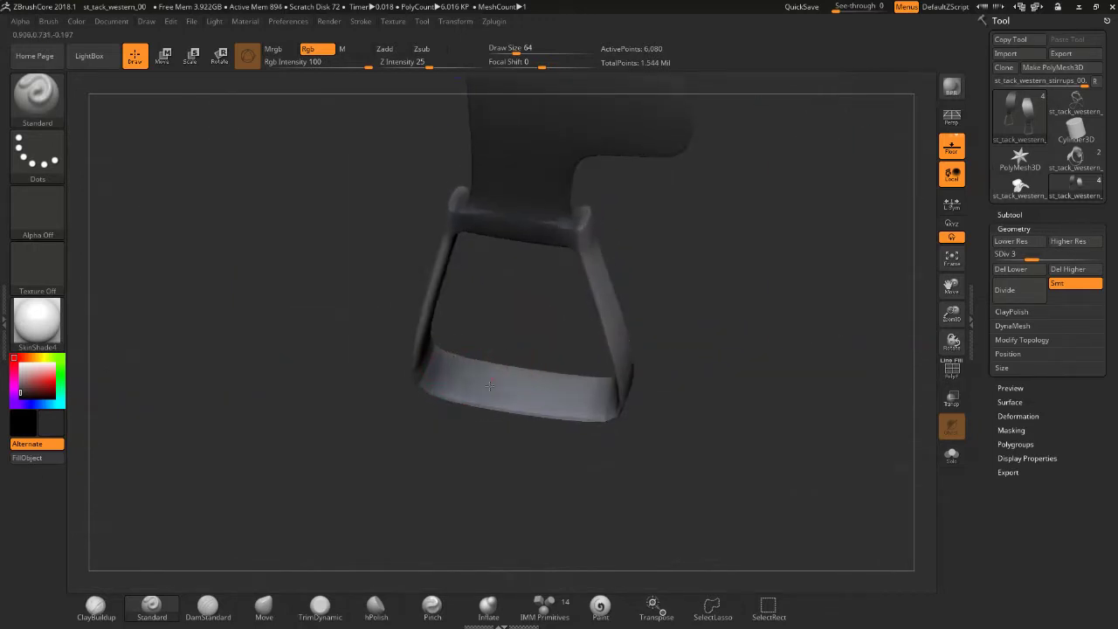
pyautogui.moveTo(664, 424); pyautogui.dragTo(643, 400)
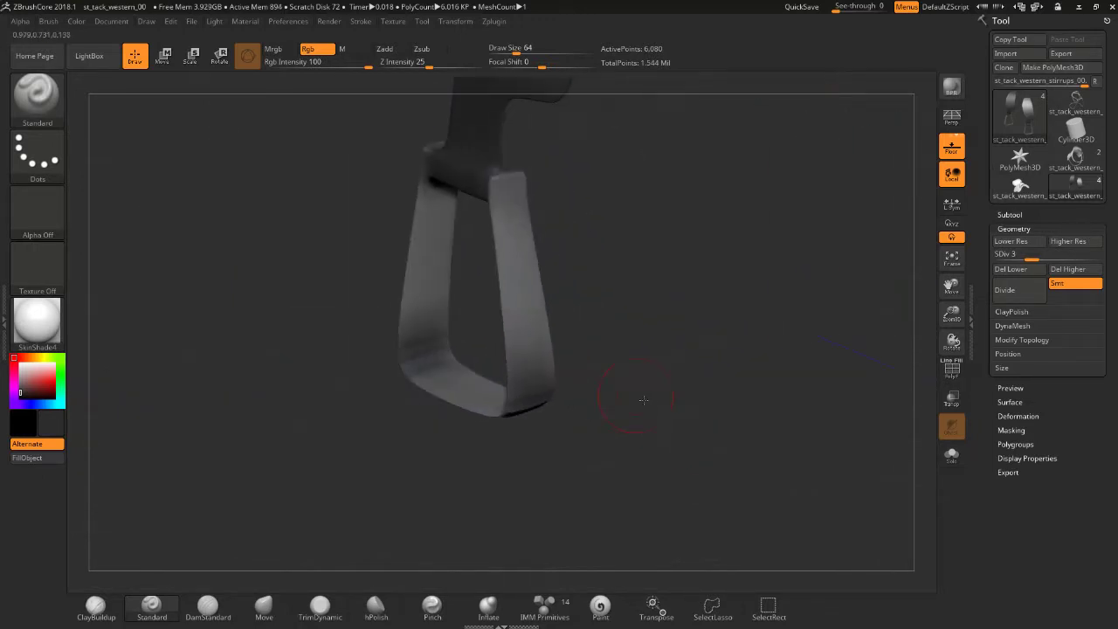
pyautogui.keyDown('shift'); pyautogui.moveTo(416, 357); pyautogui.dragTo(418, 342); pyautogui.keyUp('shift')
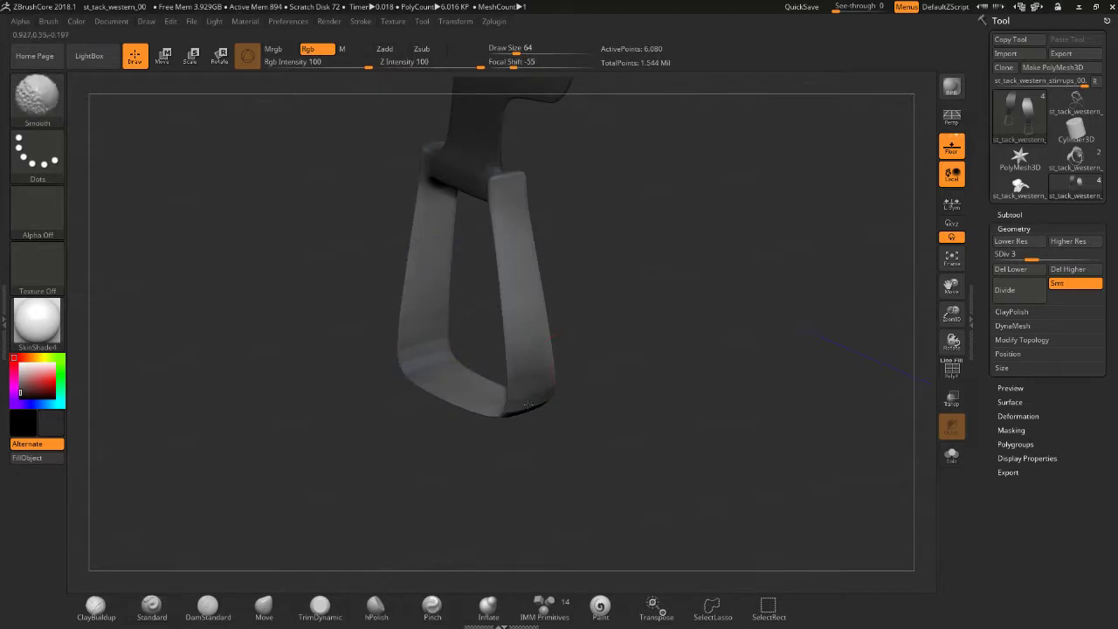
pyautogui.moveTo(589, 407)
pyautogui.mouseDown()
pyautogui.moveTo(542, 409)
pyautogui.moveTo(541, 419)
pyautogui.mouseUp()
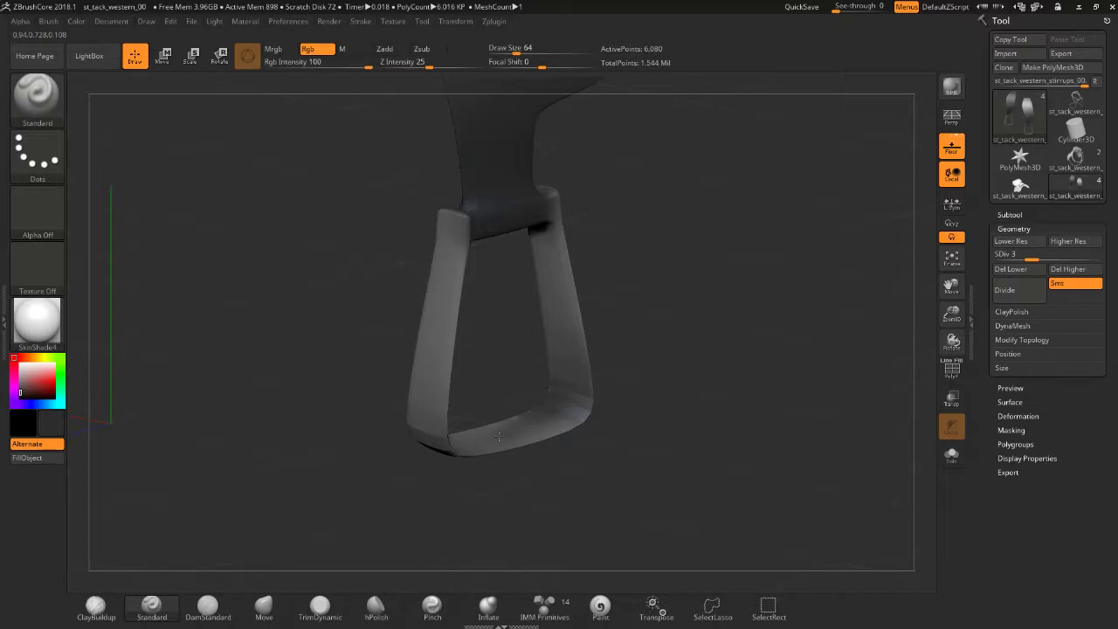
pyautogui.moveTo(629, 417)
pyautogui.mouseDown()
pyautogui.moveTo(447, 404)
pyautogui.moveTo(465, 418)
pyautogui.mouseUp()
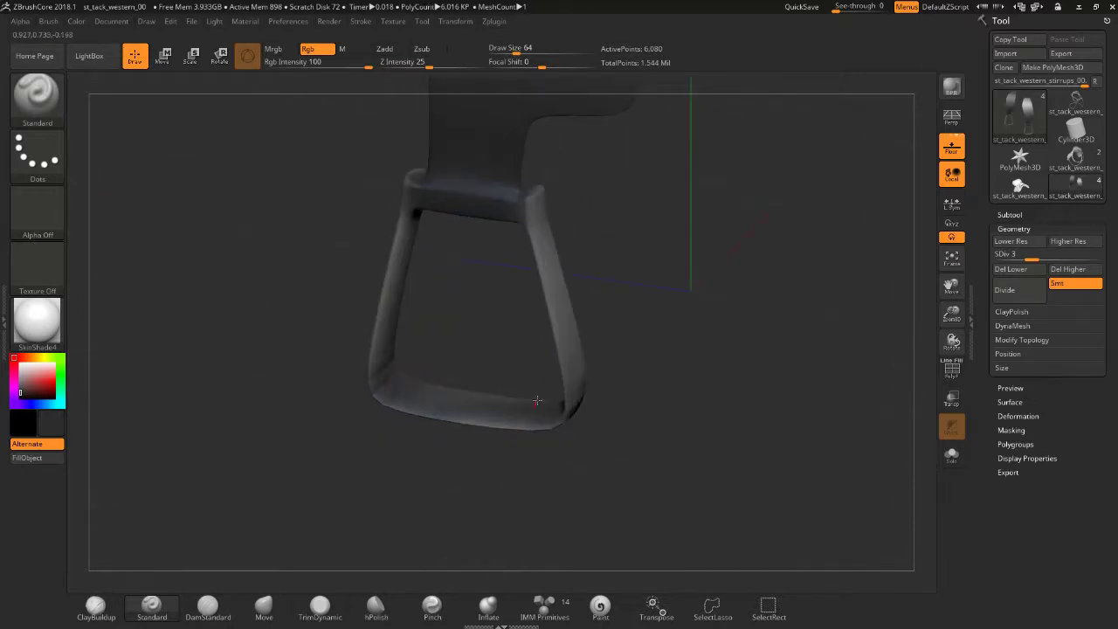
# - Smooth the side of the stirrup iron and check it edge-on
pyautogui.moveTo(397, 389); pyautogui.dragTo(399, 374)
pyautogui.press('shift')
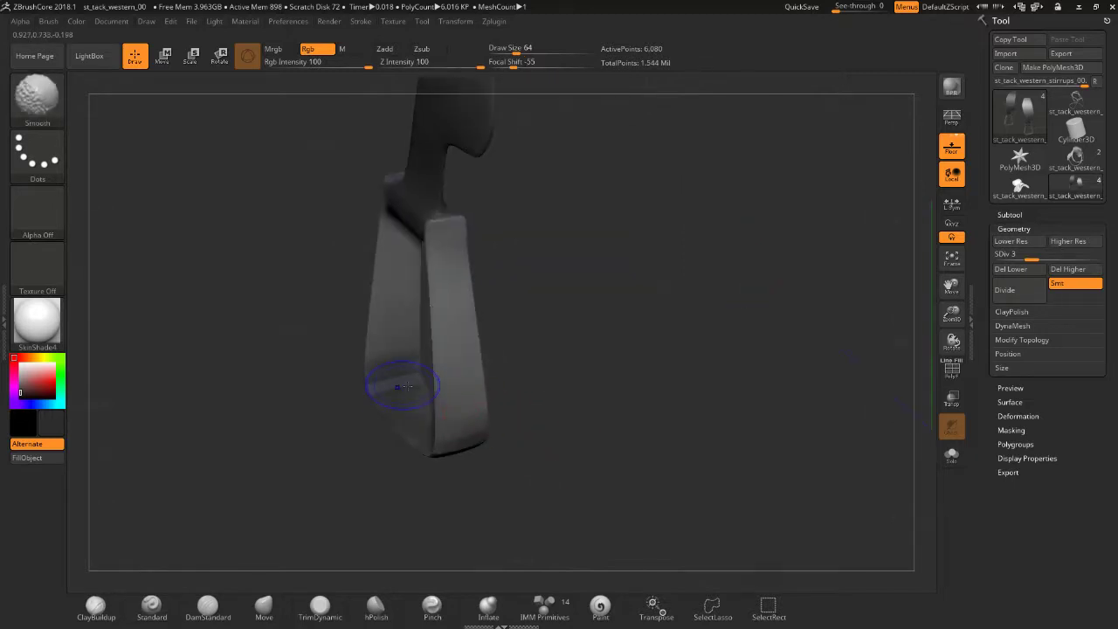
pyautogui.moveTo(437, 443); pyautogui.dragTo(504, 389)
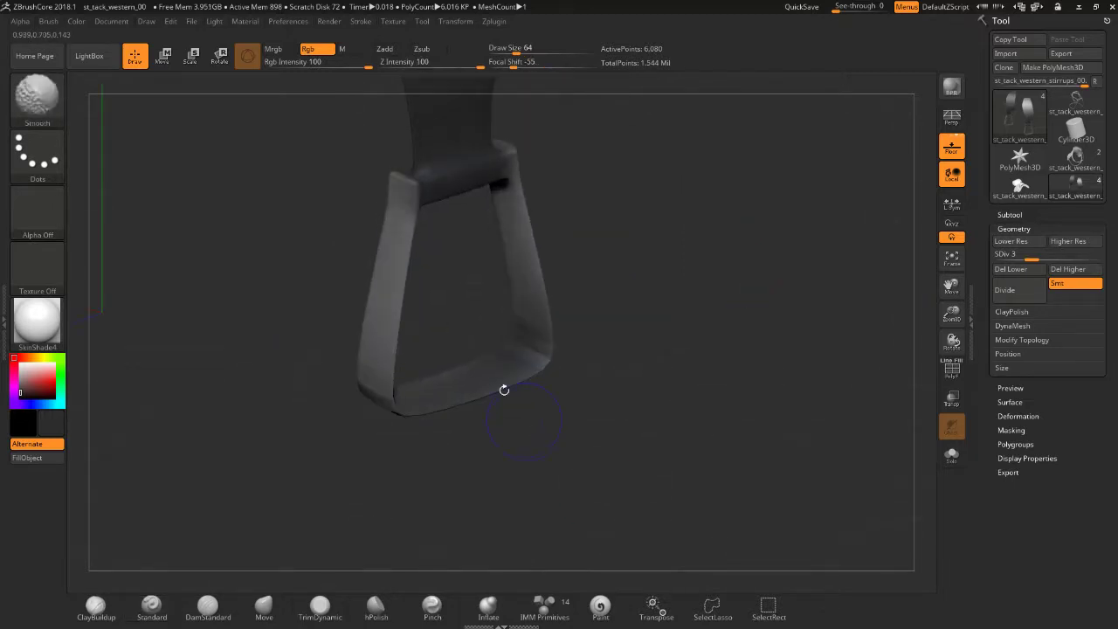
pyautogui.moveTo(605, 367)
pyautogui.mouseDown()
pyautogui.moveTo(626, 335)
pyautogui.moveTo(470, 387)
pyautogui.moveTo(473, 455)
pyautogui.mouseUp()
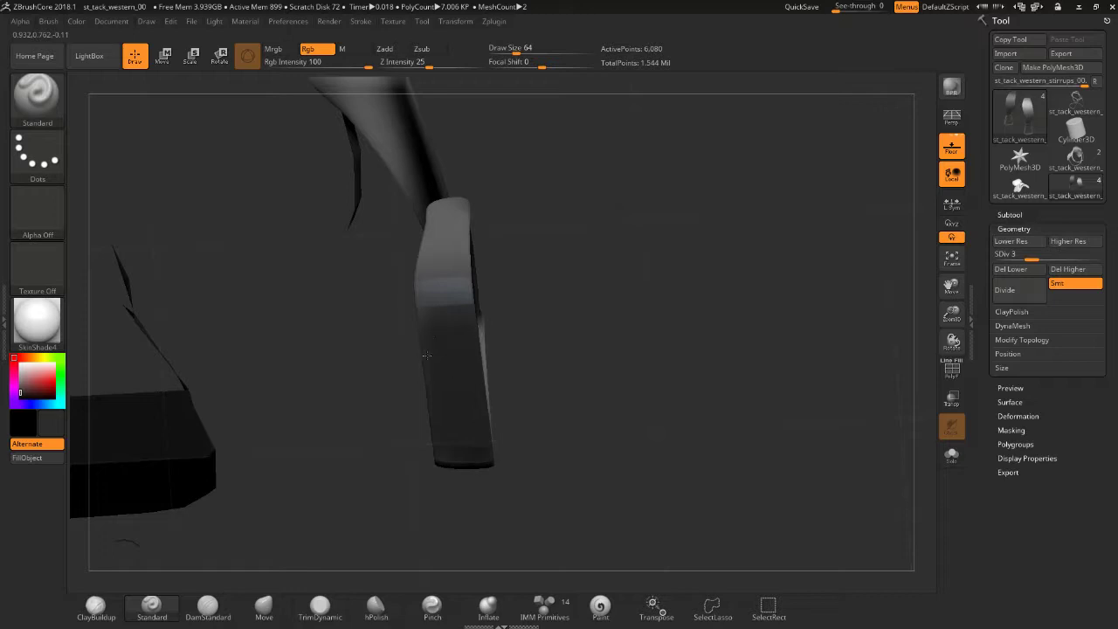
pyautogui.moveTo(459, 344); pyautogui.dragTo(489, 410)
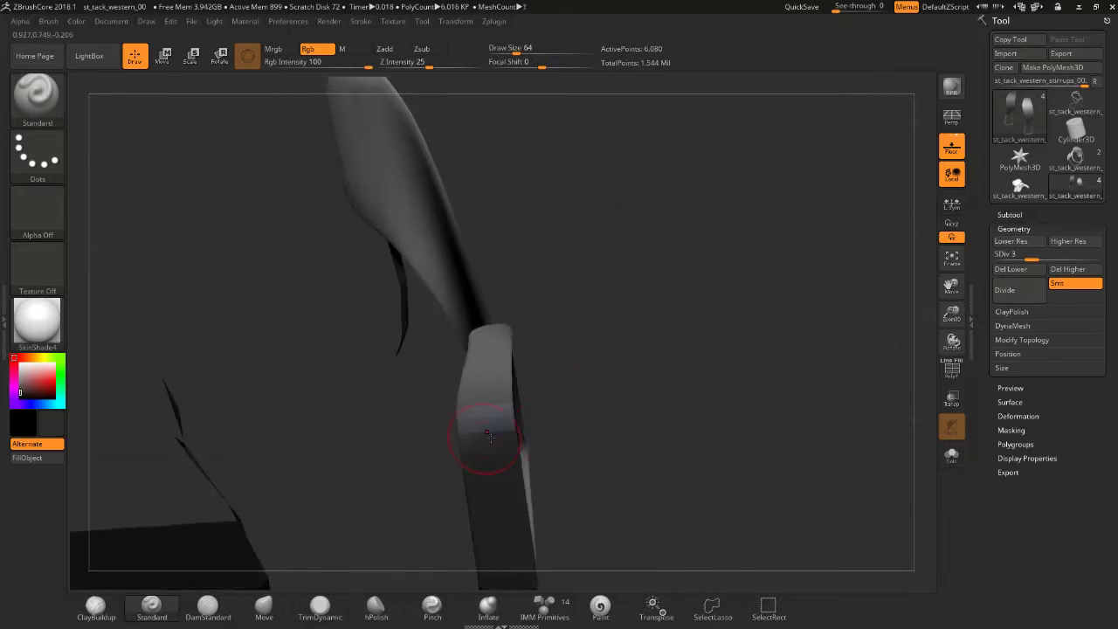
pyautogui.moveTo(621, 416); pyautogui.dragTo(509, 382)
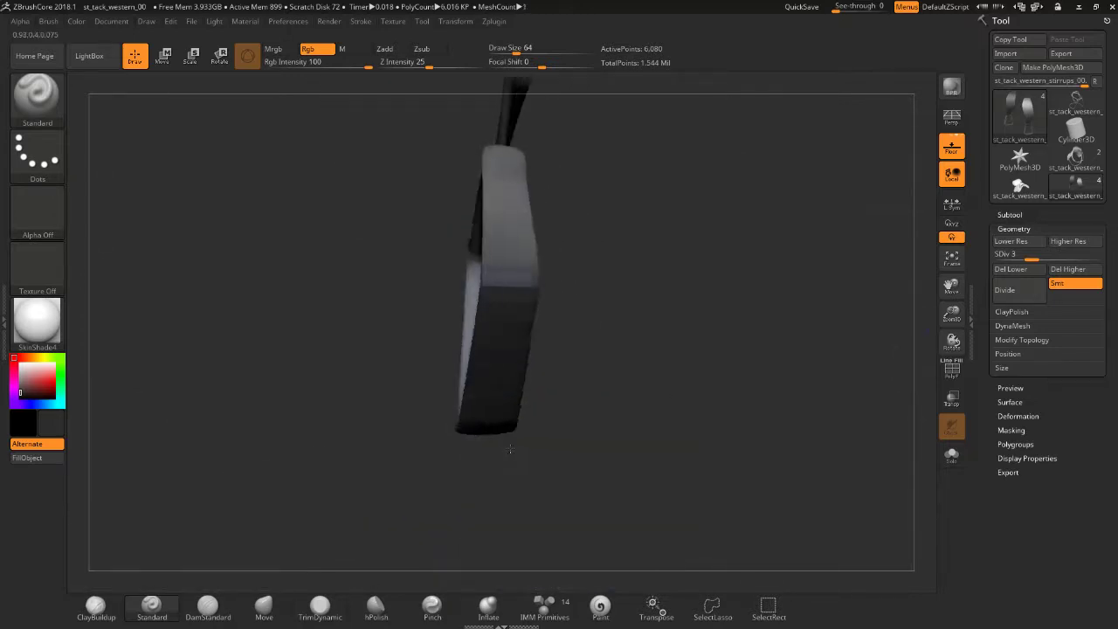
pyautogui.moveTo(515, 294)
pyautogui.mouseDown()
pyautogui.moveTo(630, 384)
pyautogui.moveTo(518, 374)
pyautogui.moveTo(621, 435)
pyautogui.moveTo(687, 385)
pyautogui.moveTo(656, 343)
pyautogui.mouseUp()
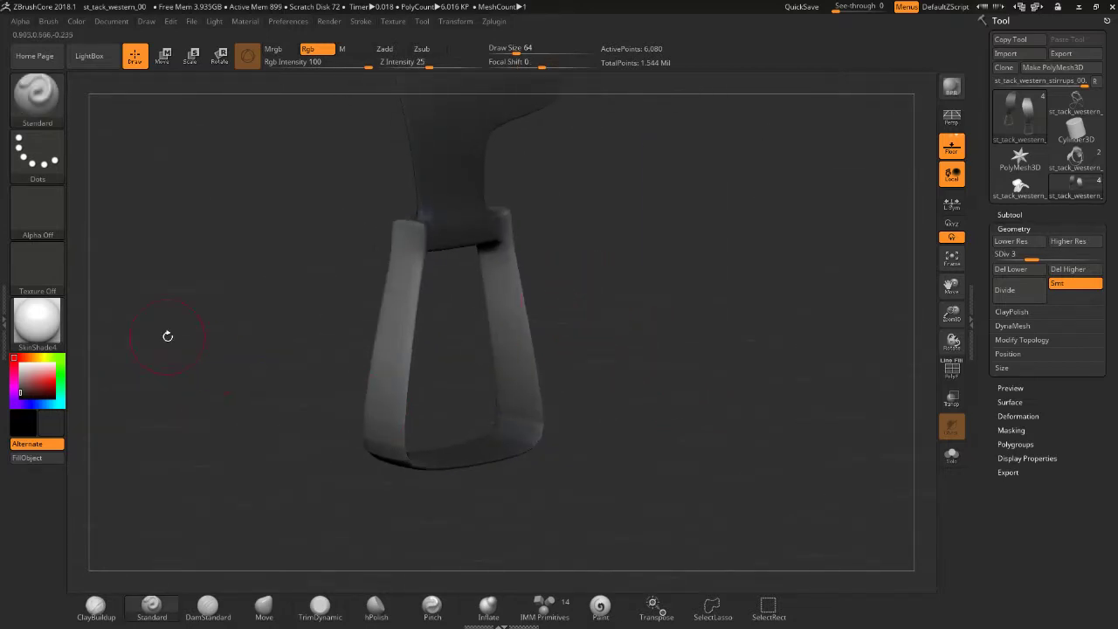
# - Set the secondary colour to light grey and build up the top of the stirrup's right arm
pyautogui.click(16, 372)
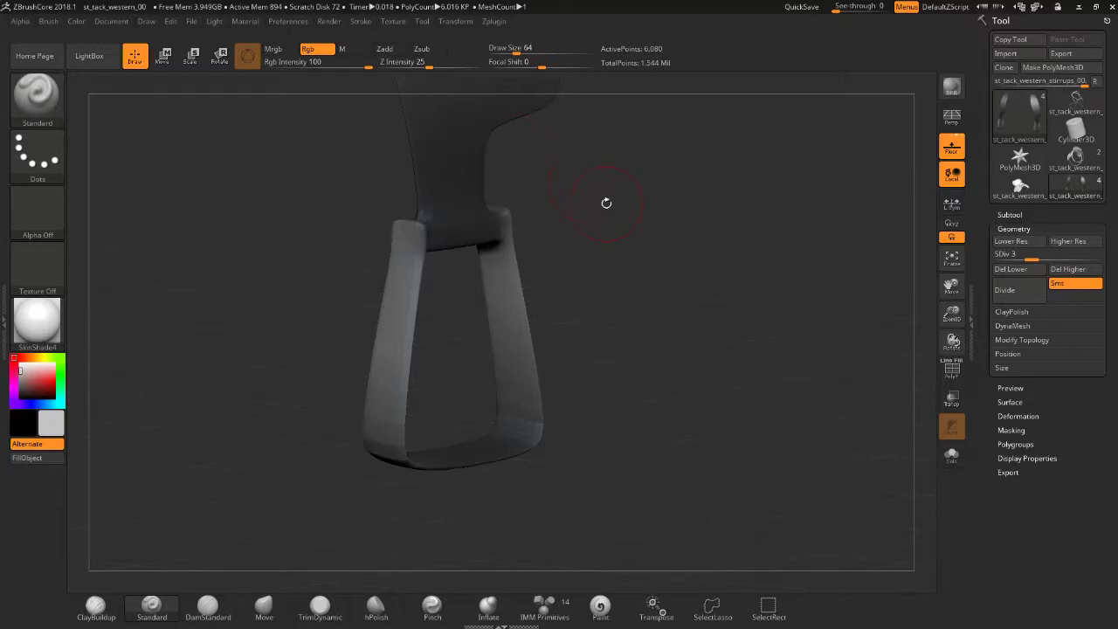
pyautogui.moveTo(609, 201); pyautogui.dragTo(495, 256)
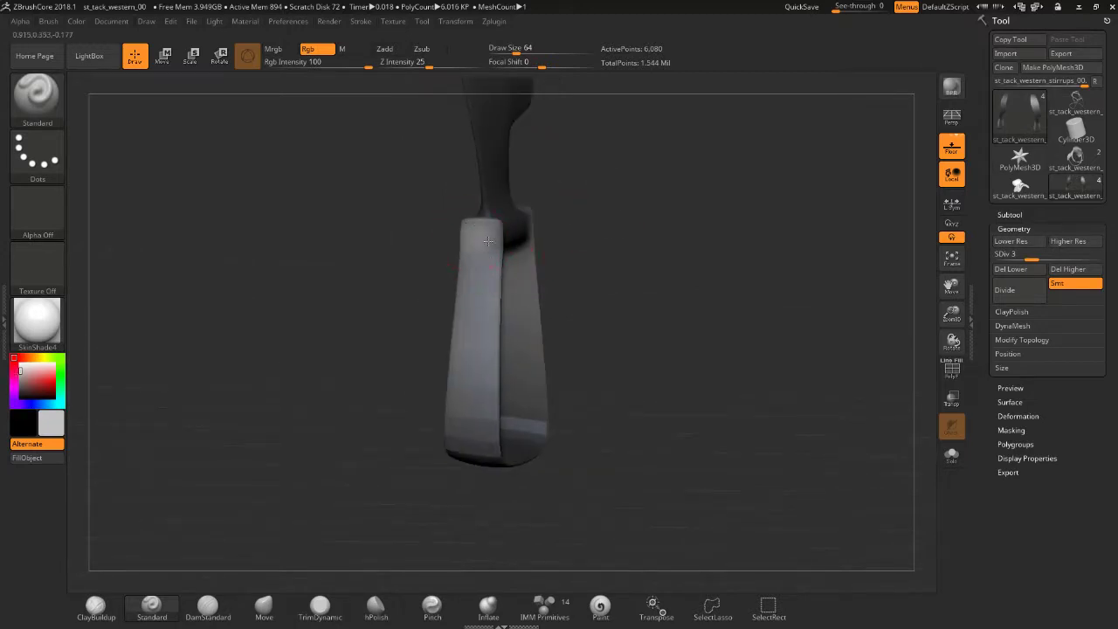
pyautogui.moveTo(476, 262); pyautogui.dragTo(603, 301)
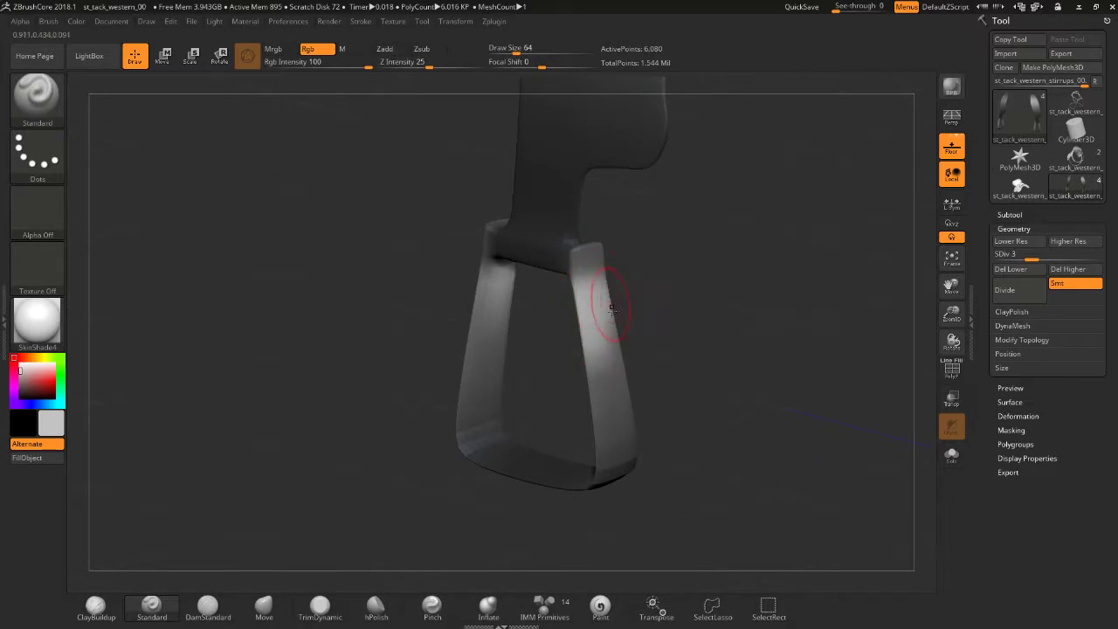
pyautogui.moveTo(577, 253); pyautogui.dragTo(639, 240)
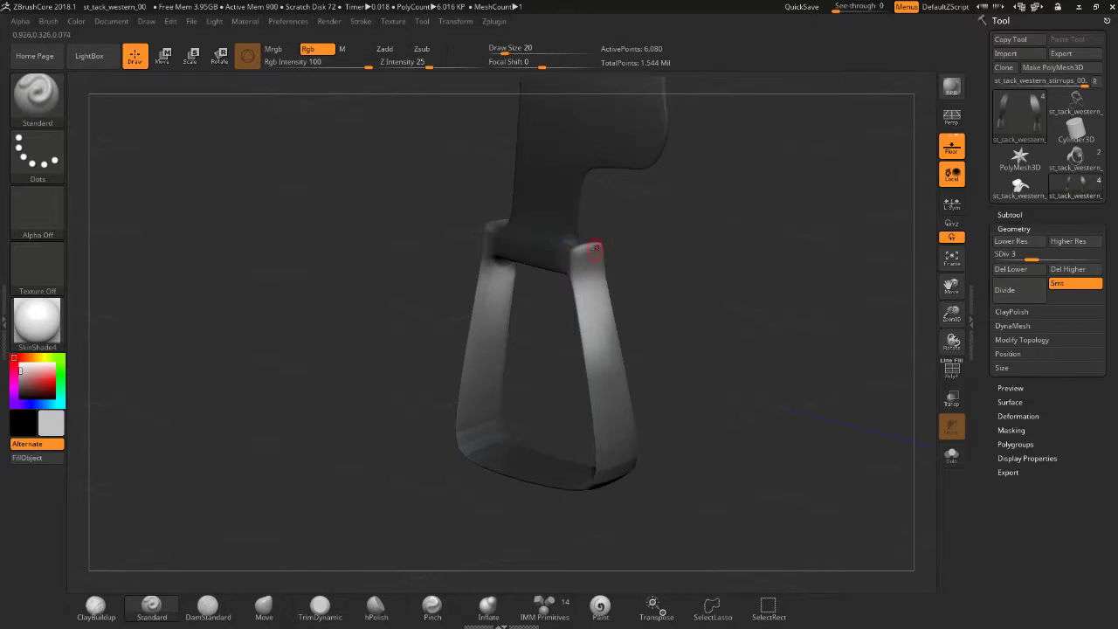
# - Smooth the stirrup's upper corner edge
pyautogui.moveTo(589, 295); pyautogui.dragTo(611, 253, button='right')
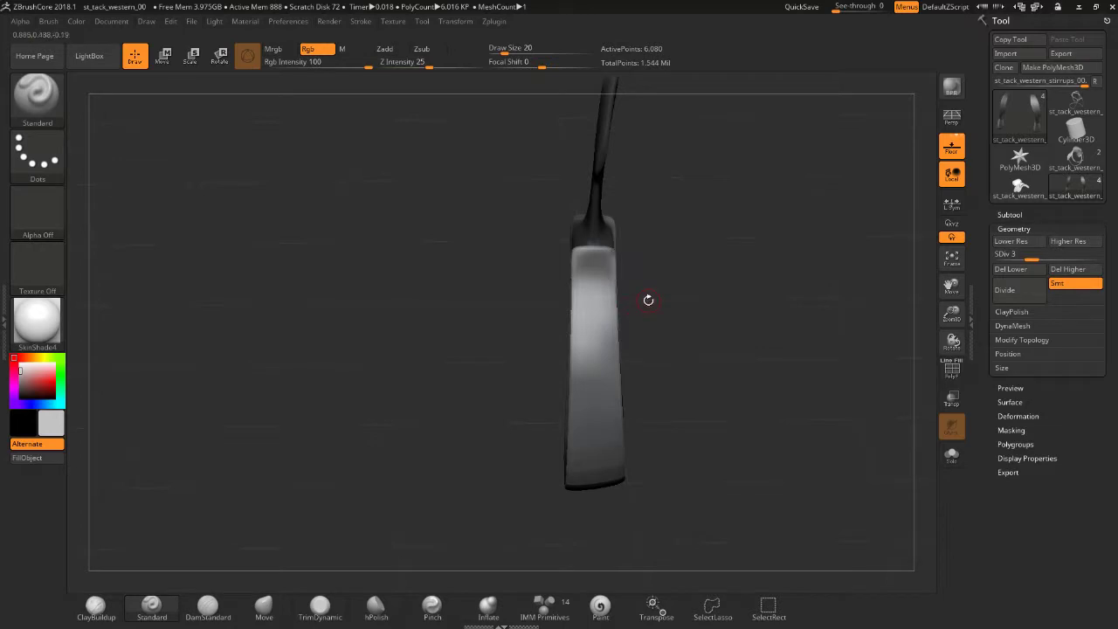
pyautogui.moveTo(648, 299); pyautogui.dragTo(543, 289, button='right')
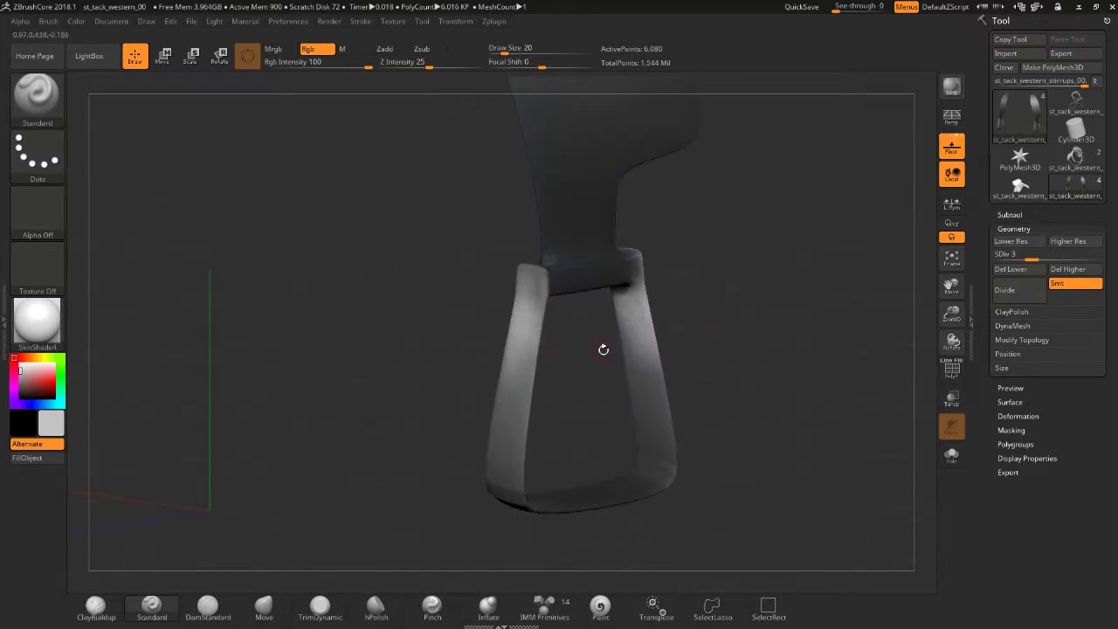
pyautogui.keyDown('alt'); pyautogui.moveTo(603, 350); pyautogui.dragTo(533, 296, button='right'); pyautogui.keyUp('alt')
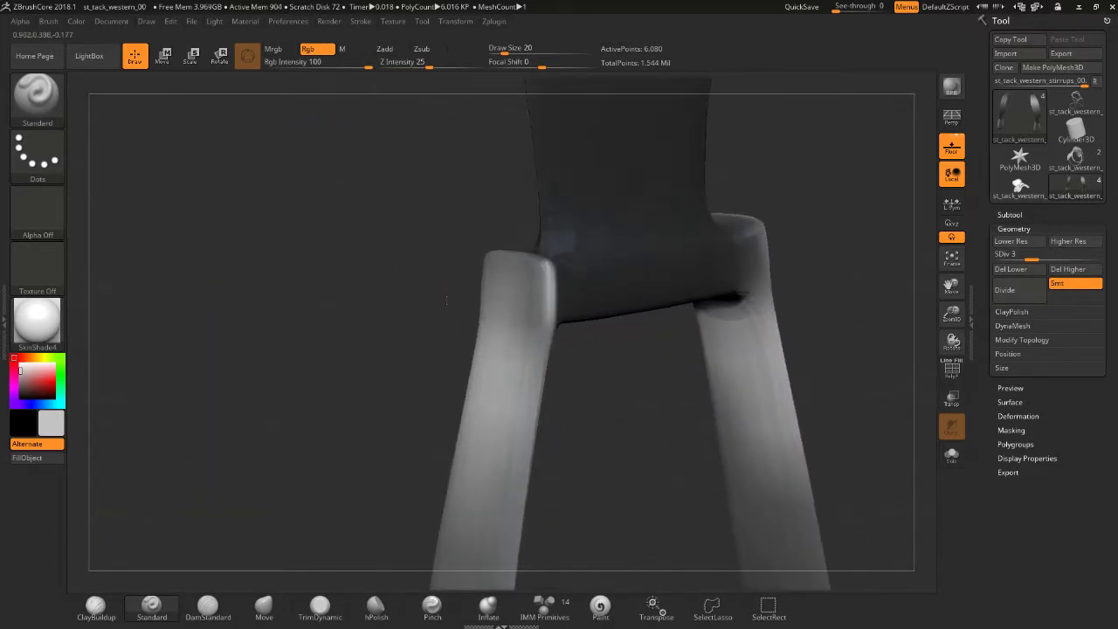
pyautogui.moveTo(446, 301); pyautogui.dragTo(451, 300, button='right')
pyautogui.moveTo(623, 276); pyautogui.dragTo(465, 277, button='right')
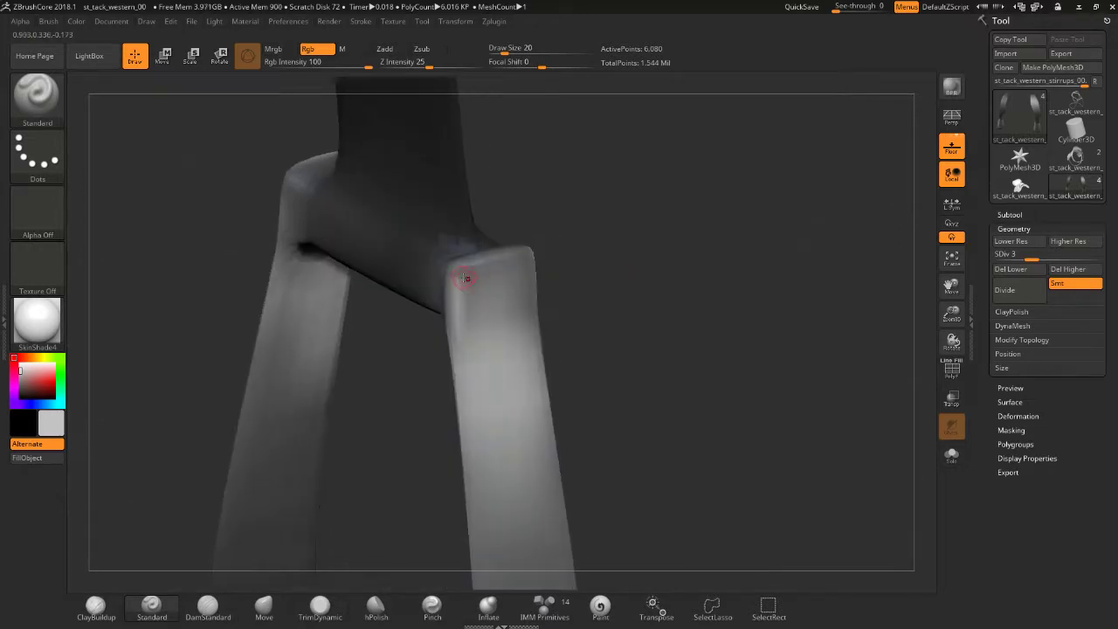
pyautogui.moveTo(469, 270)
pyautogui.keyDown('shift'); pyautogui.mouseDown()
pyautogui.moveTo(502, 260)
pyautogui.moveTo(464, 302)
pyautogui.mouseUp(); pyautogui.keyUp('shift')
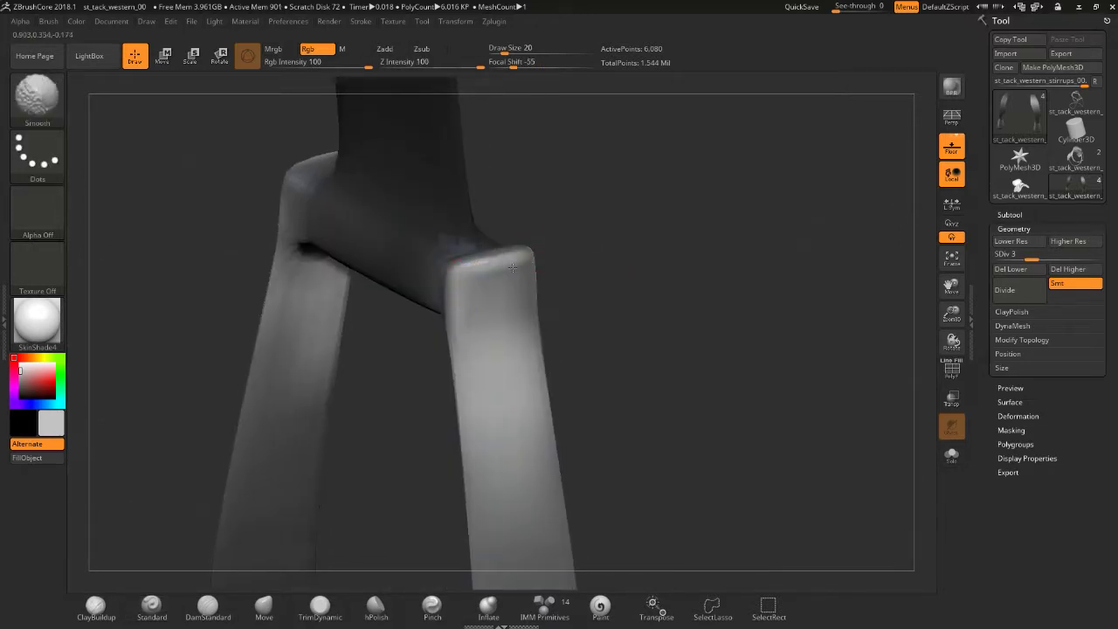
# - Smooth the front edge and front surface of the stirrup leg
pyautogui.moveTo(596, 302)
pyautogui.mouseDown(button='right')
pyautogui.moveTo(579, 411)
pyautogui.moveTo(648, 262)
pyautogui.mouseUp(button='right')
pyautogui.keyDown('shift'); pyautogui.moveTo(648, 262); pyautogui.dragTo(665, 387); pyautogui.keyUp('shift')
pyautogui.moveTo(665, 388); pyautogui.dragTo(689, 289, button='right')
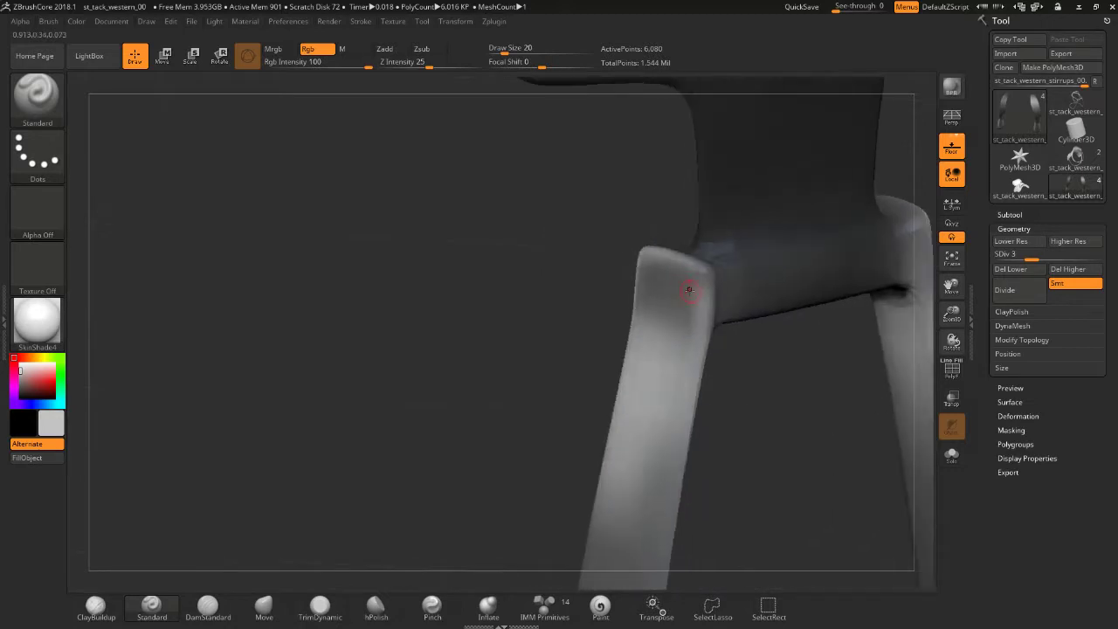
pyautogui.keyDown('shift'); pyautogui.moveTo(704, 265); pyautogui.dragTo(739, 394); pyautogui.keyUp('shift')
pyautogui.moveTo(738, 393)
pyautogui.mouseDown(button='right')
pyautogui.moveTo(719, 299)
pyautogui.moveTo(749, 237)
pyautogui.moveTo(726, 190)
pyautogui.moveTo(613, 216)
pyautogui.mouseUp(button='right')
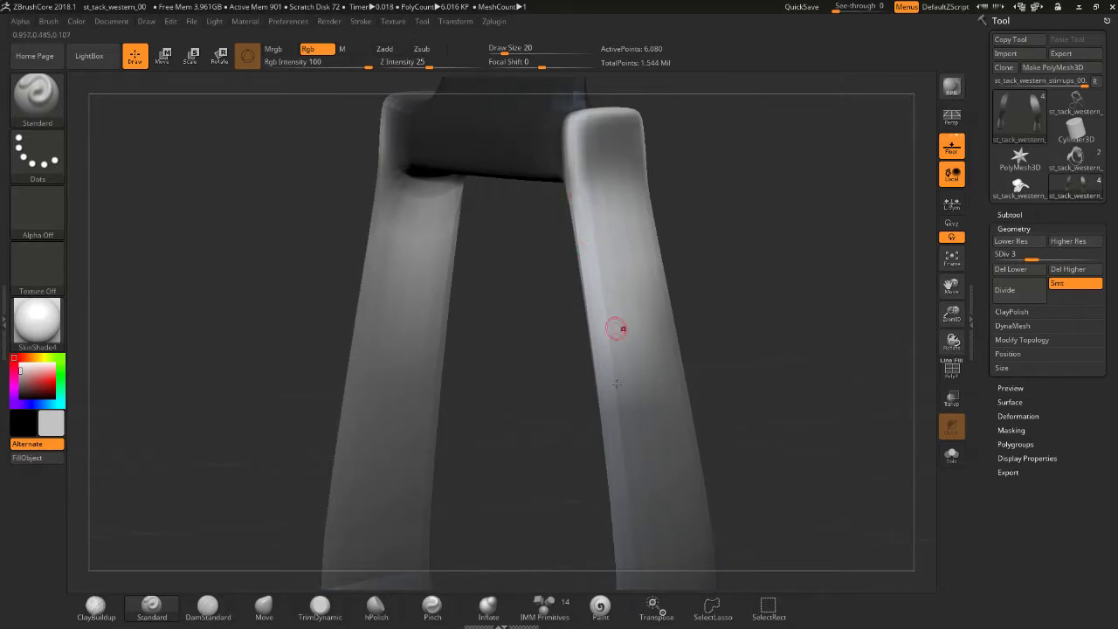
pyautogui.moveTo(582, 182)
pyautogui.keyDown('shift'); pyautogui.mouseDown()
pyautogui.moveTo(601, 474)
pyautogui.moveTo(594, 210)
pyautogui.moveTo(639, 541)
pyautogui.mouseUp(); pyautogui.keyUp('shift')
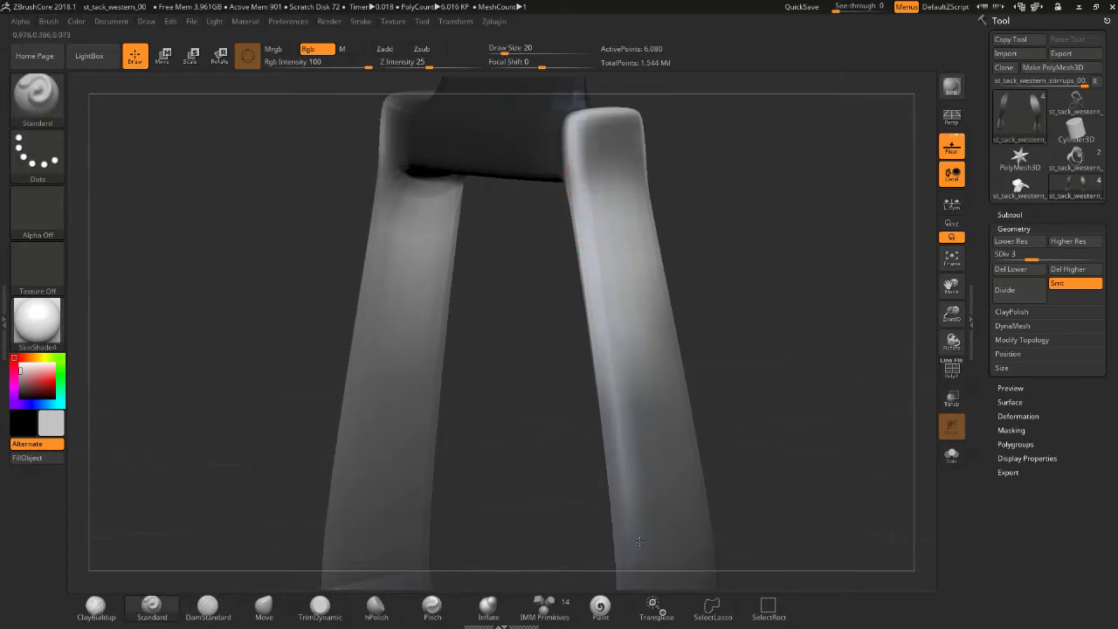
pyautogui.moveTo(706, 279); pyautogui.dragTo(648, 229, button='right')
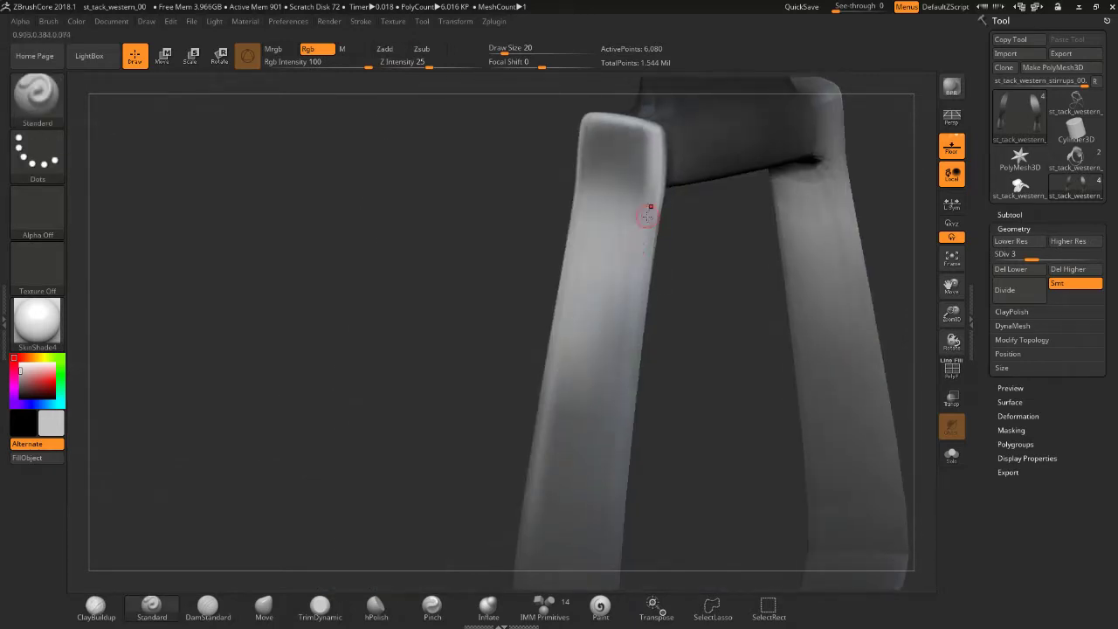
pyautogui.moveTo(599, 528)
pyautogui.mouseDown(button='right')
pyautogui.moveTo(591, 352)
pyautogui.moveTo(636, 262)
pyautogui.moveTo(648, 292)
pyautogui.moveTo(629, 225)
pyautogui.moveTo(617, 262)
pyautogui.moveTo(603, 200)
pyautogui.moveTo(795, 119)
pyautogui.moveTo(572, 180)
pyautogui.mouseUp(button='right')
# - Smooth the top and left edge of the stirrup leg
pyautogui.keyDown('shift'); pyautogui.moveTo(599, 109); pyautogui.dragTo(602, 147); pyautogui.keyUp('shift')
pyautogui.keyDown('shift'); pyautogui.moveTo(593, 248); pyautogui.dragTo(587, 494); pyautogui.keyUp('shift')
pyautogui.keyDown('shift'); pyautogui.moveTo(519, 312); pyautogui.dragTo(514, 441); pyautogui.keyUp('shift')
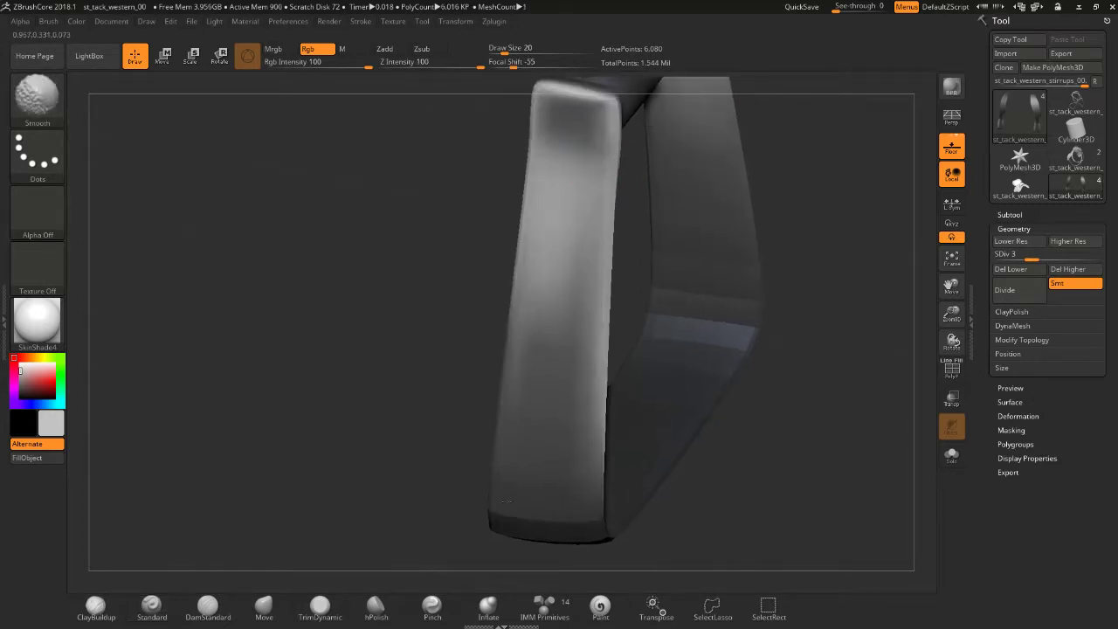
pyautogui.keyDown('shift'); pyautogui.moveTo(536, 341); pyautogui.dragTo(543, 458); pyautogui.keyUp('shift')
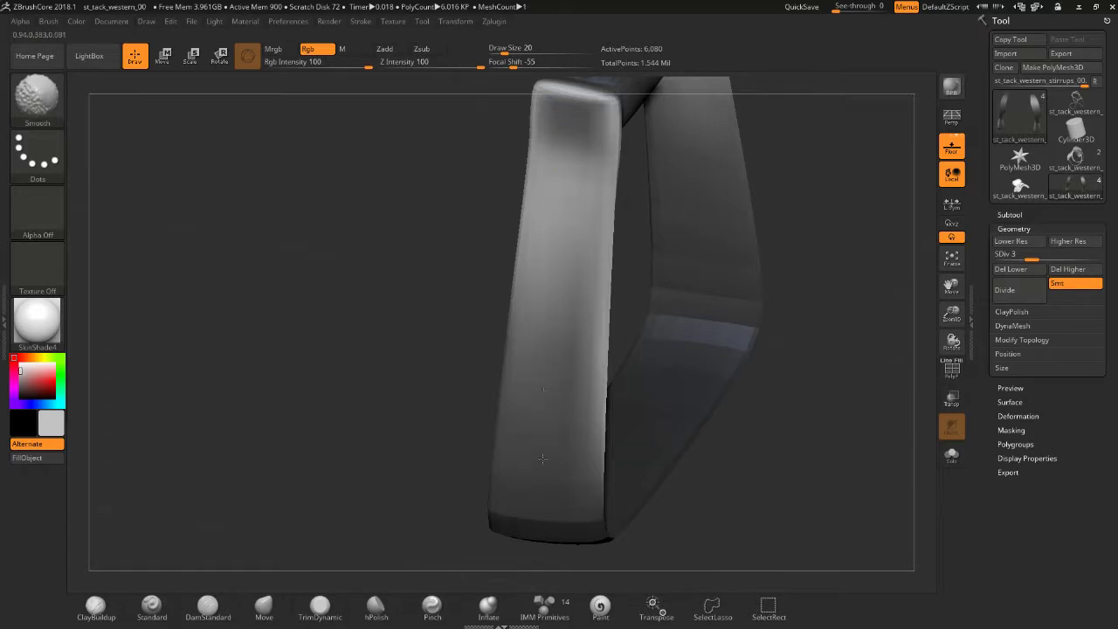
# - Smooth along the right leg and down its inner edge
pyautogui.moveTo(806, 242)
pyautogui.mouseDown()
pyautogui.moveTo(762, 260)
pyautogui.moveTo(643, 232)
pyautogui.mouseUp()
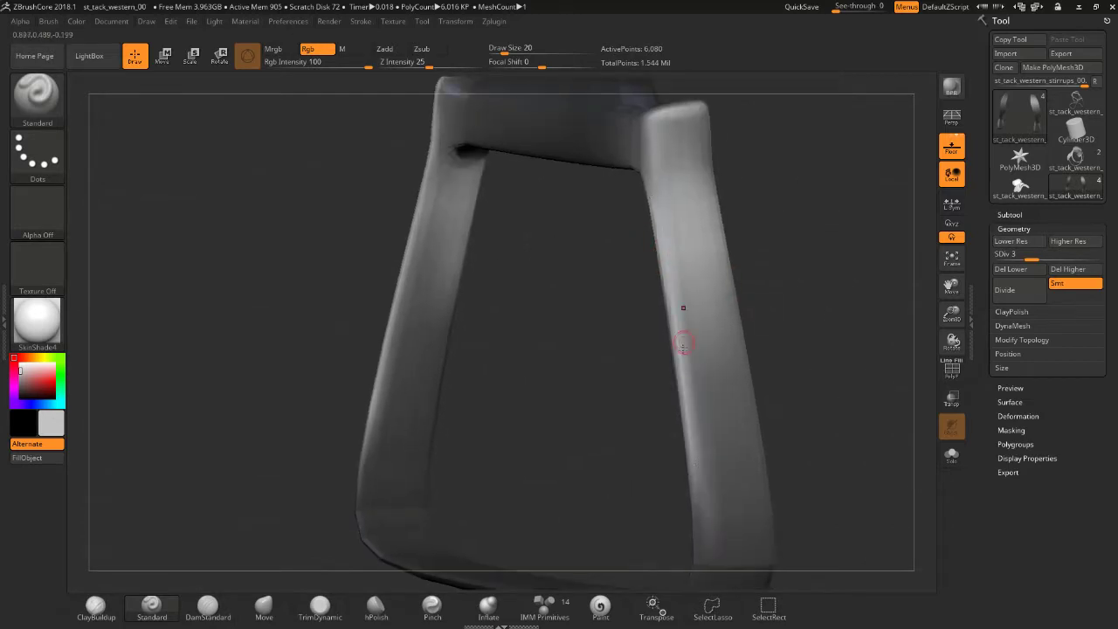
pyautogui.keyDown('shift'); pyautogui.moveTo(701, 278); pyautogui.dragTo(656, 190); pyautogui.keyUp('shift')
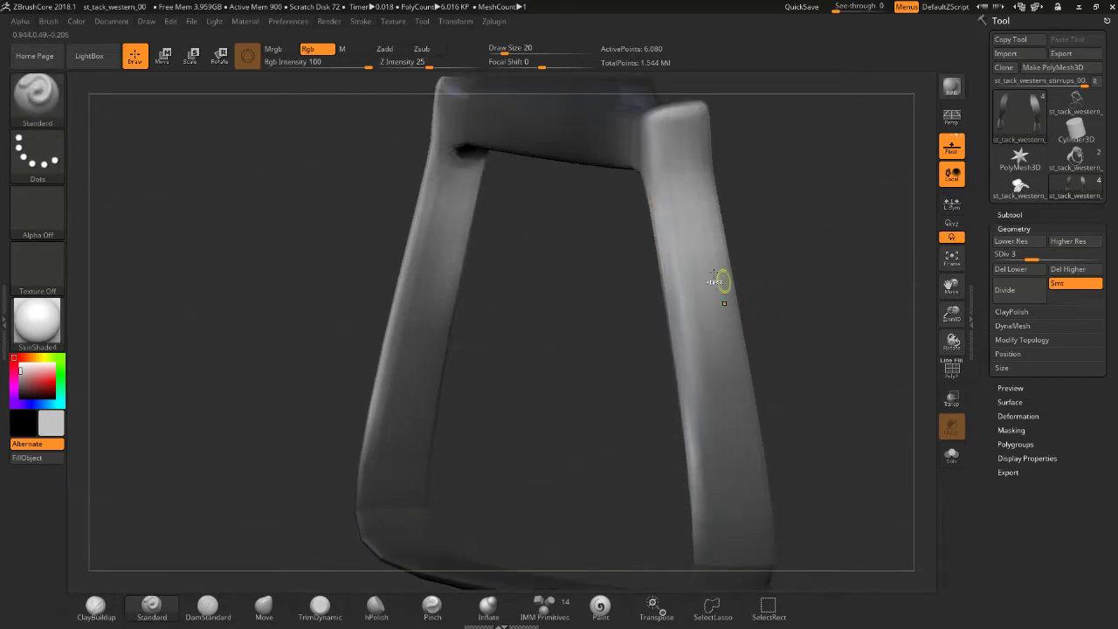
pyautogui.moveTo(694, 386); pyautogui.dragTo(718, 268, button='right')
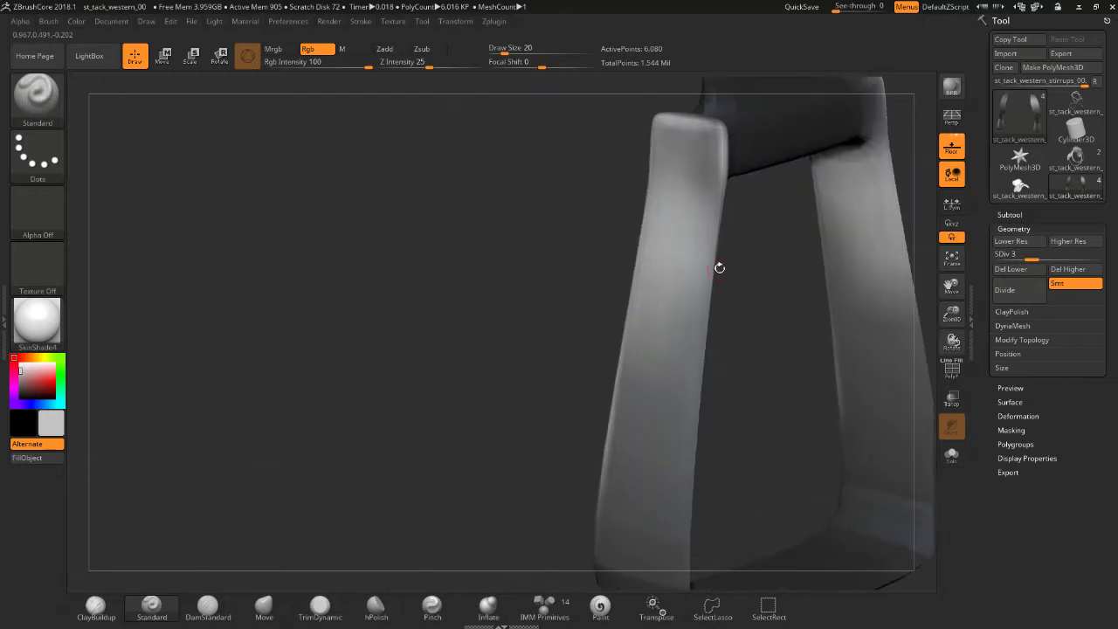
pyautogui.moveTo(719, 186)
pyautogui.keyDown('shift'); pyautogui.mouseDown()
pyautogui.moveTo(674, 337)
pyautogui.moveTo(711, 180)
pyautogui.moveTo(669, 441)
pyautogui.mouseUp(); pyautogui.keyUp('shift')
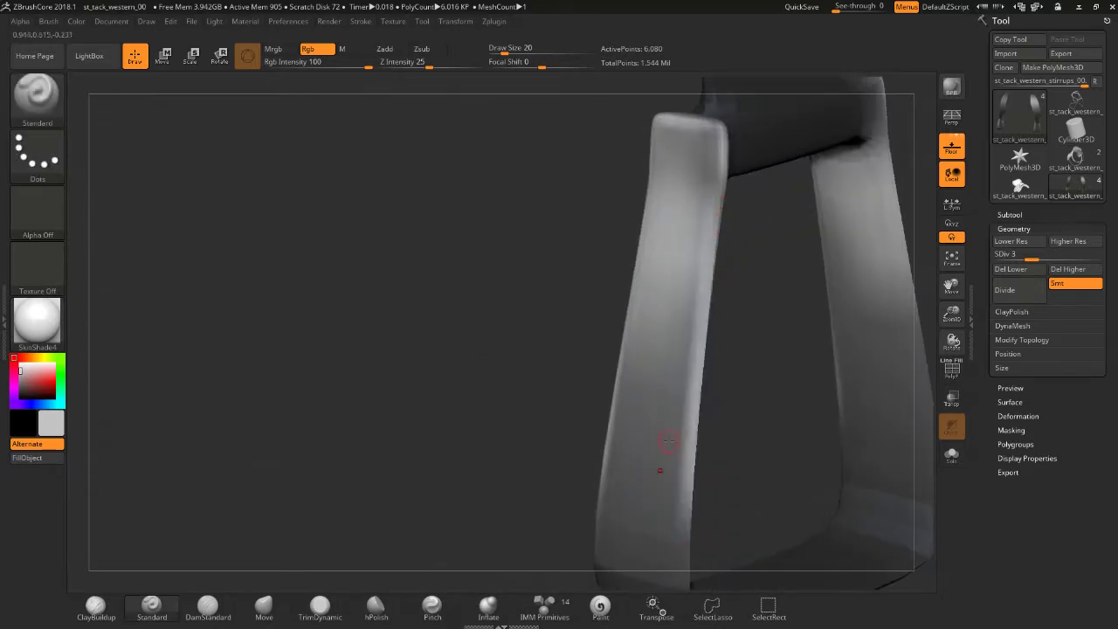
pyautogui.keyDown('shift'); pyautogui.moveTo(704, 228); pyautogui.dragTo(673, 469); pyautogui.keyUp('shift')
pyautogui.moveTo(674, 469); pyautogui.dragTo(640, 225, button='right')
pyautogui.keyDown('shift'); pyautogui.moveTo(640, 224); pyautogui.dragTo(658, 428); pyautogui.keyUp('shift')
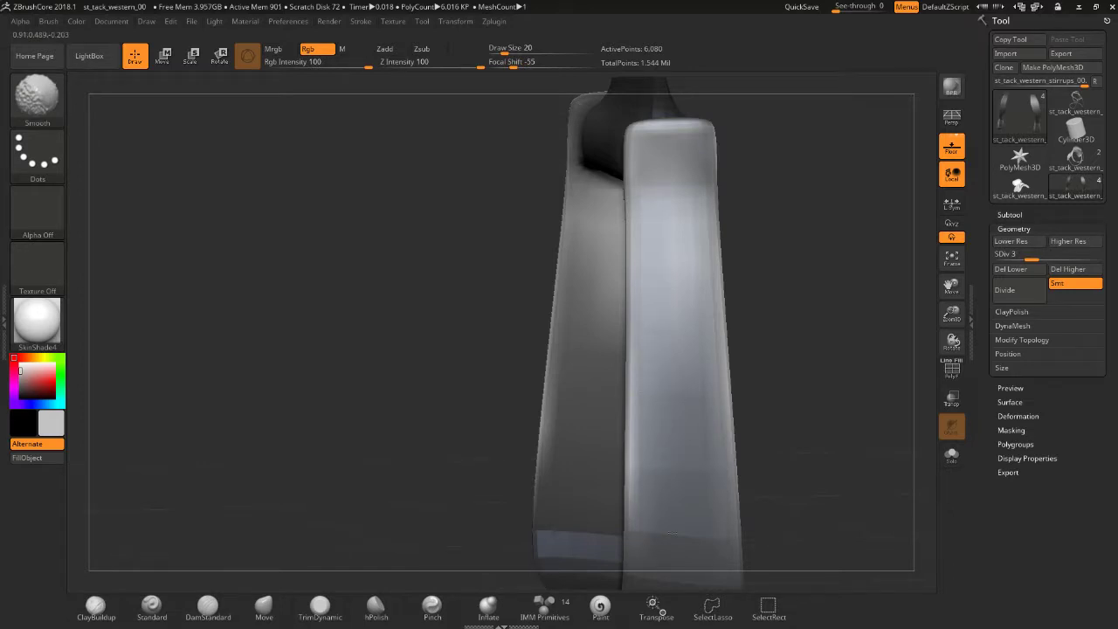
# - Smooth the inner edge and inner side of the left leg
pyautogui.moveTo(732, 333); pyautogui.dragTo(473, 433, button='right')
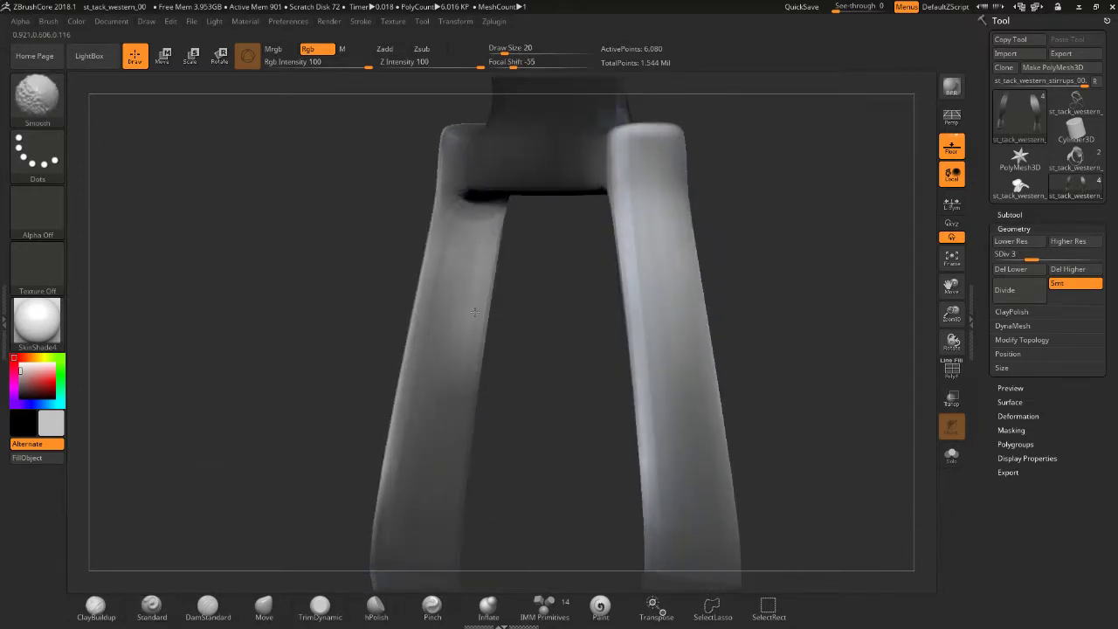
pyautogui.moveTo(549, 337); pyautogui.dragTo(591, 328, button='right')
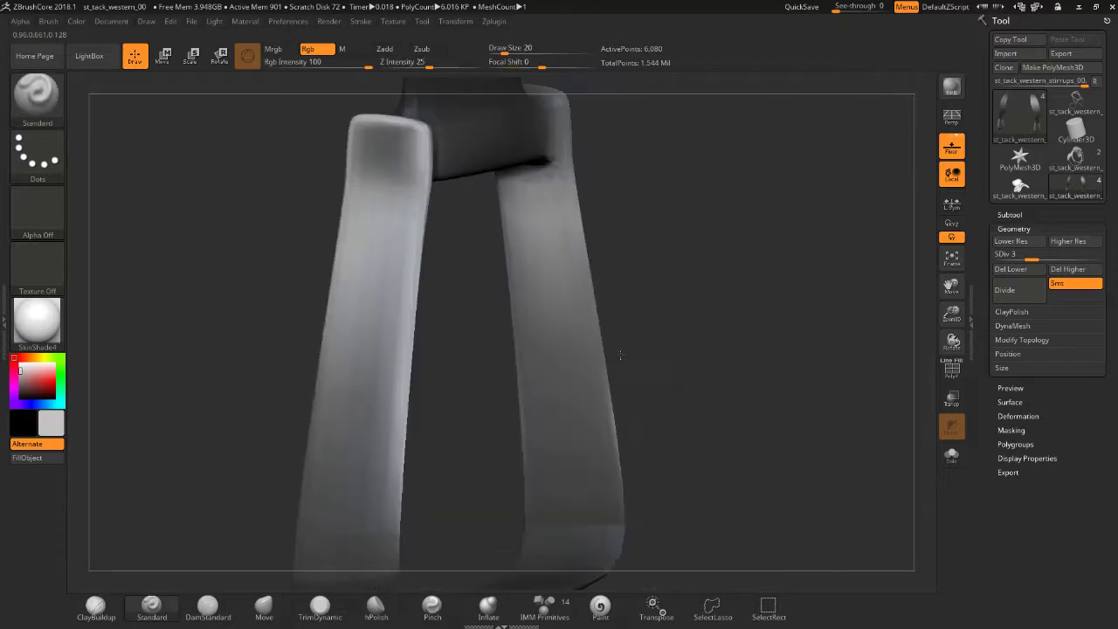
pyautogui.moveTo(652, 241)
pyautogui.mouseDown(button='right')
pyautogui.moveTo(704, 266)
pyautogui.moveTo(514, 385)
pyautogui.mouseUp(button='right')
pyautogui.moveTo(371, 469); pyautogui.dragTo(380, 333)
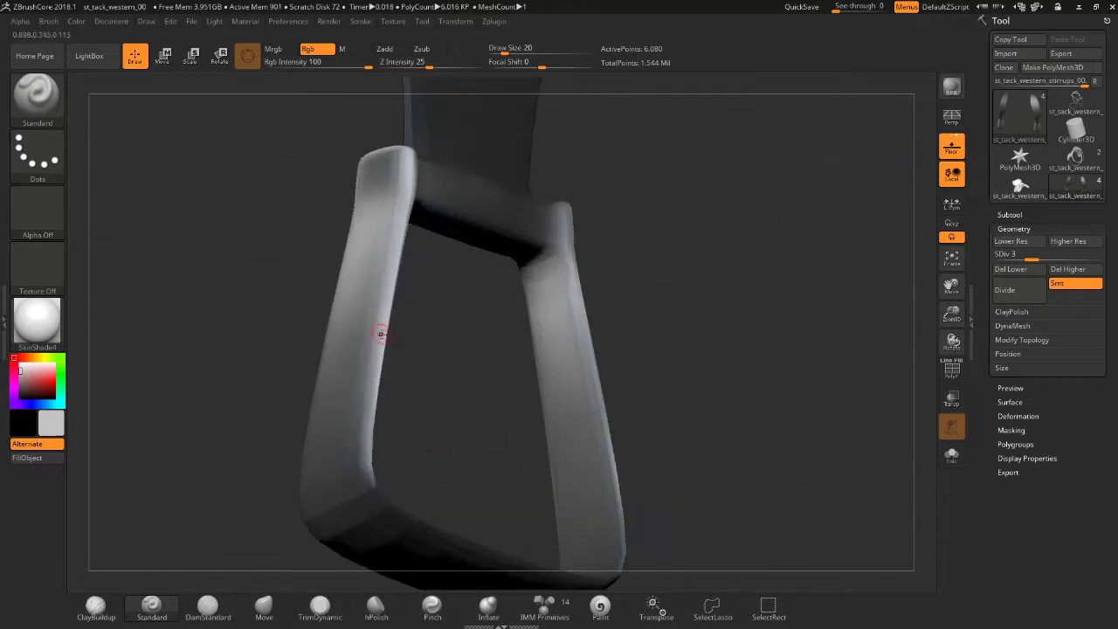
pyautogui.moveTo(381, 504); pyautogui.dragTo(358, 494, button='right')
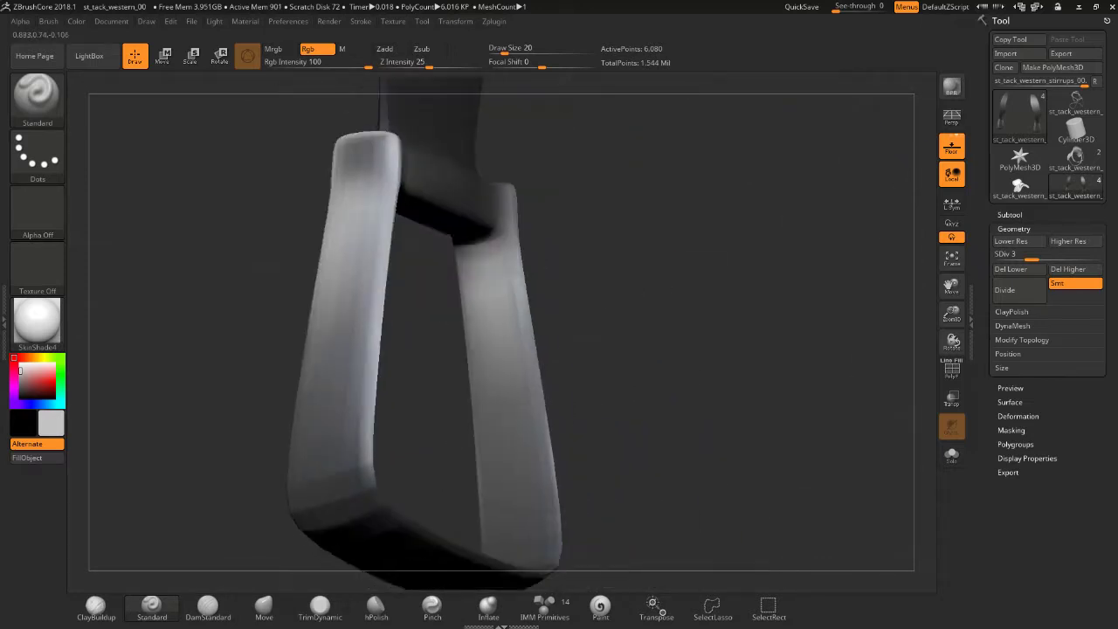
pyautogui.keyDown('shift'); pyautogui.moveTo(358, 495); pyautogui.dragTo(358, 408); pyautogui.keyUp('shift')
# - Smooth the right leg's inner edge and the top of the left leg's inner edge
pyautogui.moveTo(339, 438)
pyautogui.mouseDown(button='right')
pyautogui.moveTo(554, 332)
pyautogui.moveTo(481, 256)
pyautogui.moveTo(457, 212)
pyautogui.mouseUp(button='right')
pyautogui.moveTo(470, 399)
pyautogui.keyDown('shift'); pyautogui.mouseDown()
pyautogui.moveTo(466, 357)
pyautogui.moveTo(463, 445)
pyautogui.moveTo(465, 350)
pyautogui.mouseUp(); pyautogui.keyUp('shift')
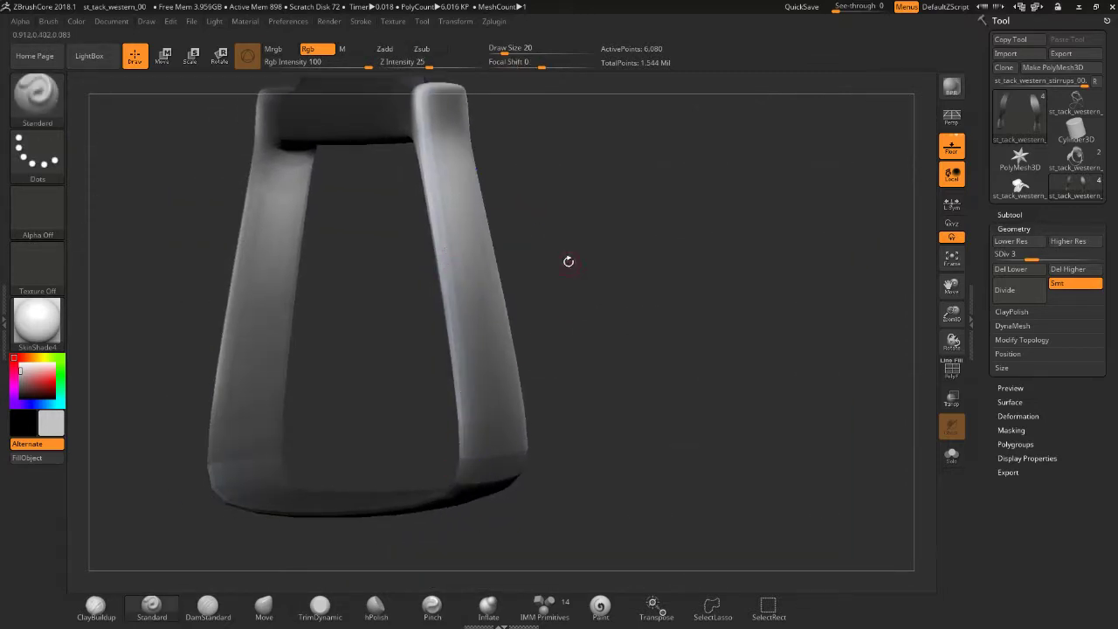
pyautogui.moveTo(568, 256)
pyautogui.mouseDown(button='right')
pyautogui.moveTo(601, 250)
pyautogui.moveTo(491, 355)
pyautogui.mouseUp(button='right')
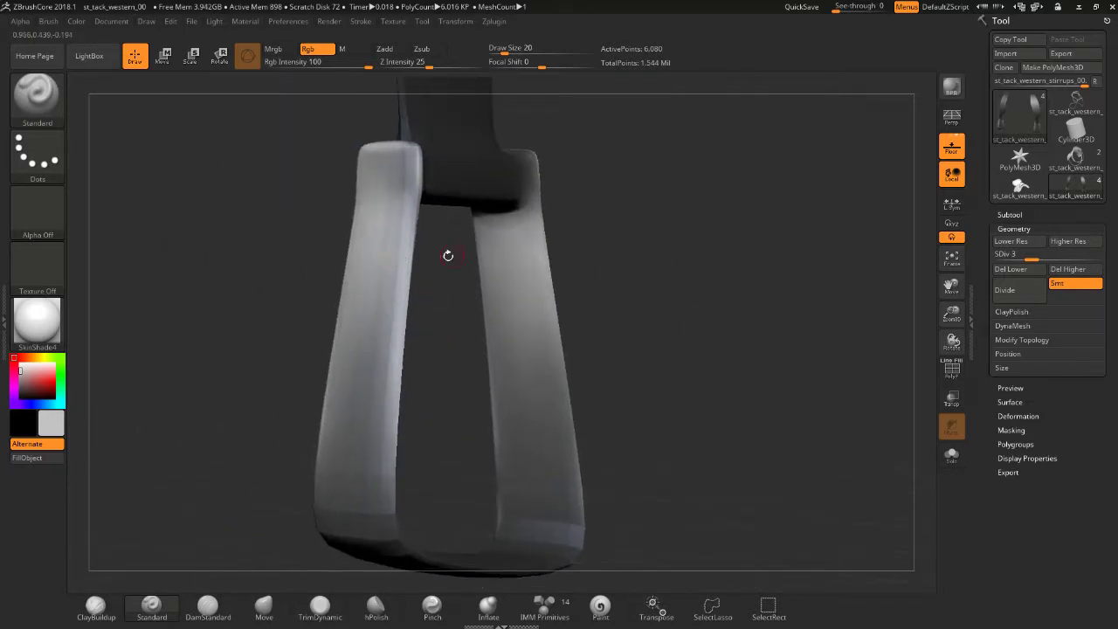
pyautogui.keyDown('shift'); pyautogui.moveTo(414, 183); pyautogui.dragTo(391, 433); pyautogui.keyUp('shift')
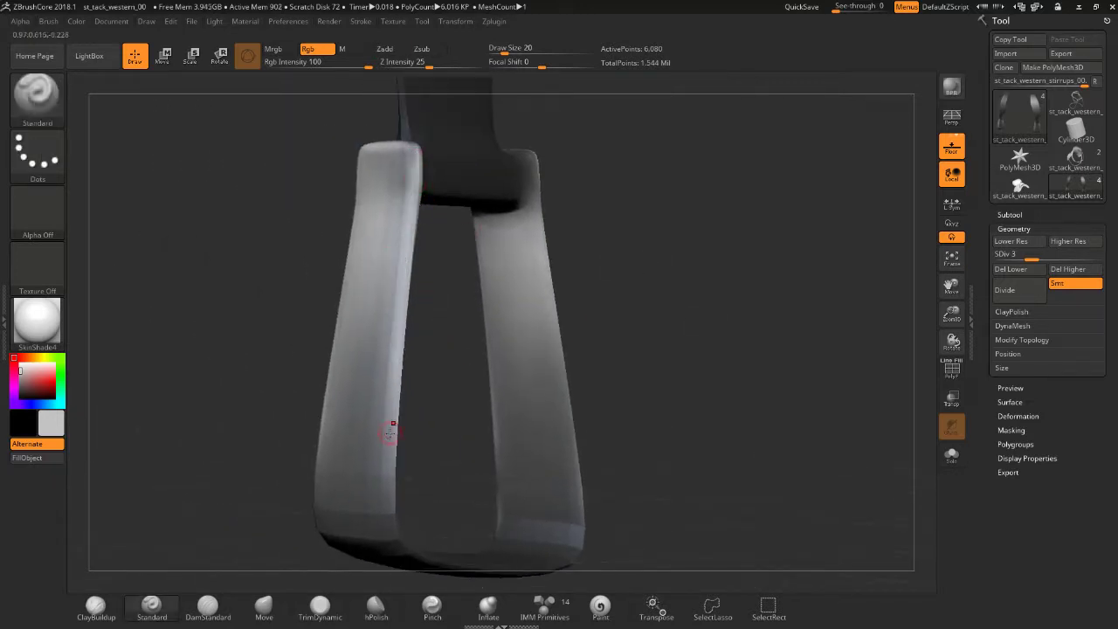
# - Firm up the inner bend at the bottom of the stirrup
pyautogui.moveTo(588, 280); pyautogui.dragTo(491, 300, button='right')
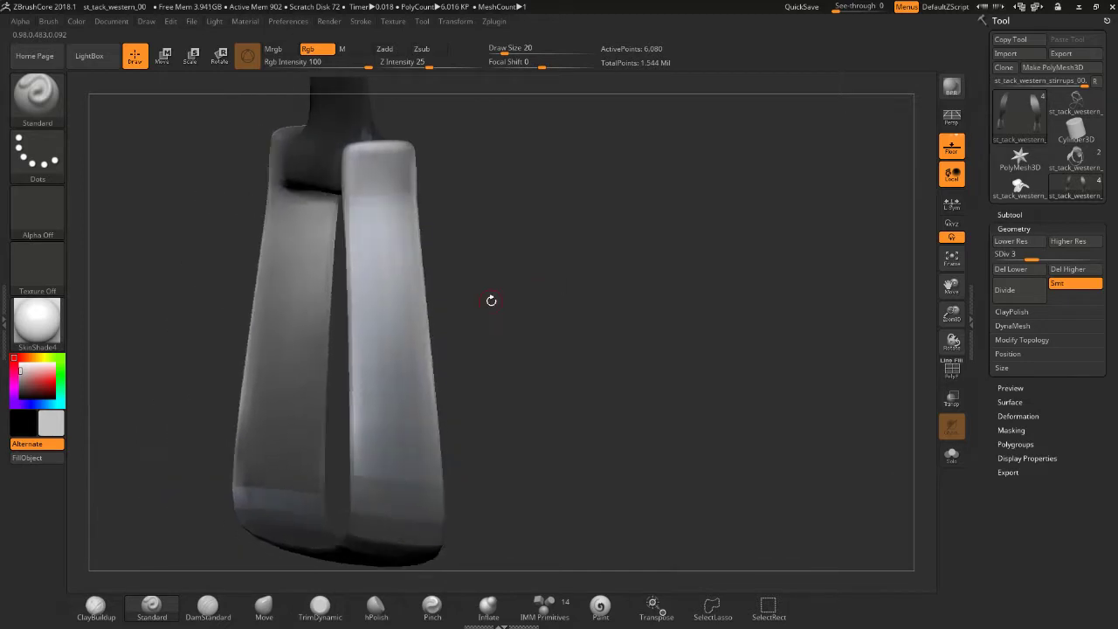
pyautogui.moveTo(514, 404); pyautogui.dragTo(428, 388, button='right')
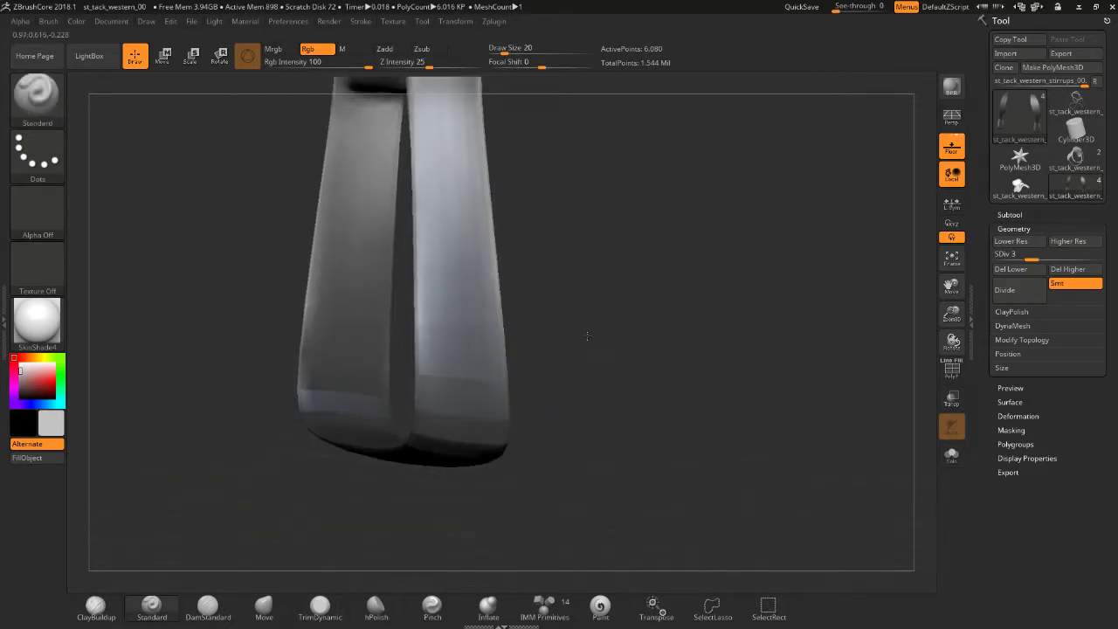
pyautogui.moveTo(428, 389); pyautogui.dragTo(503, 409)
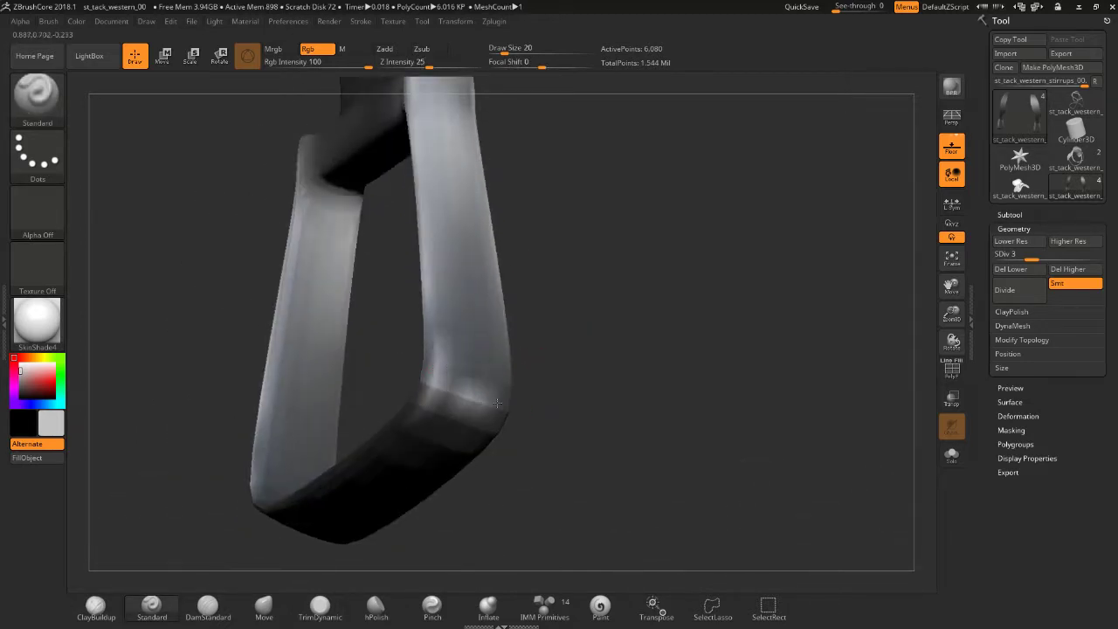
# - Define the inner bottom bend and smooth the stirrup's lower-left bend
pyautogui.moveTo(419, 371)
pyautogui.mouseDown()
pyautogui.moveTo(509, 410)
pyautogui.moveTo(435, 413)
pyautogui.moveTo(501, 445)
pyautogui.mouseUp()
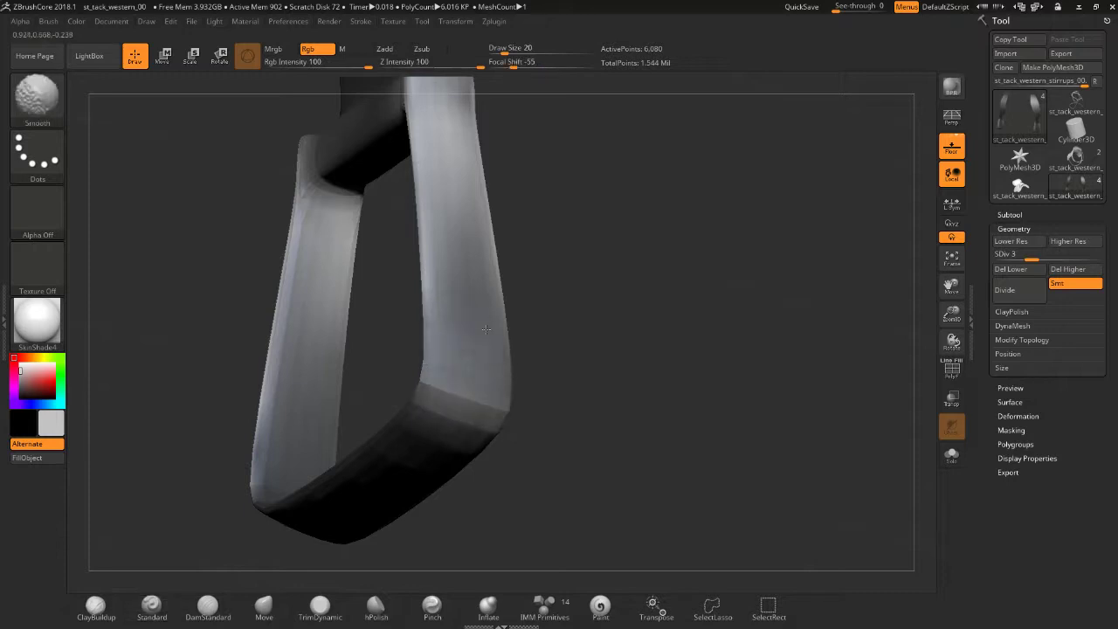
pyautogui.moveTo(599, 287)
pyautogui.mouseDown()
pyautogui.moveTo(644, 273)
pyautogui.moveTo(436, 370)
pyautogui.mouseUp()
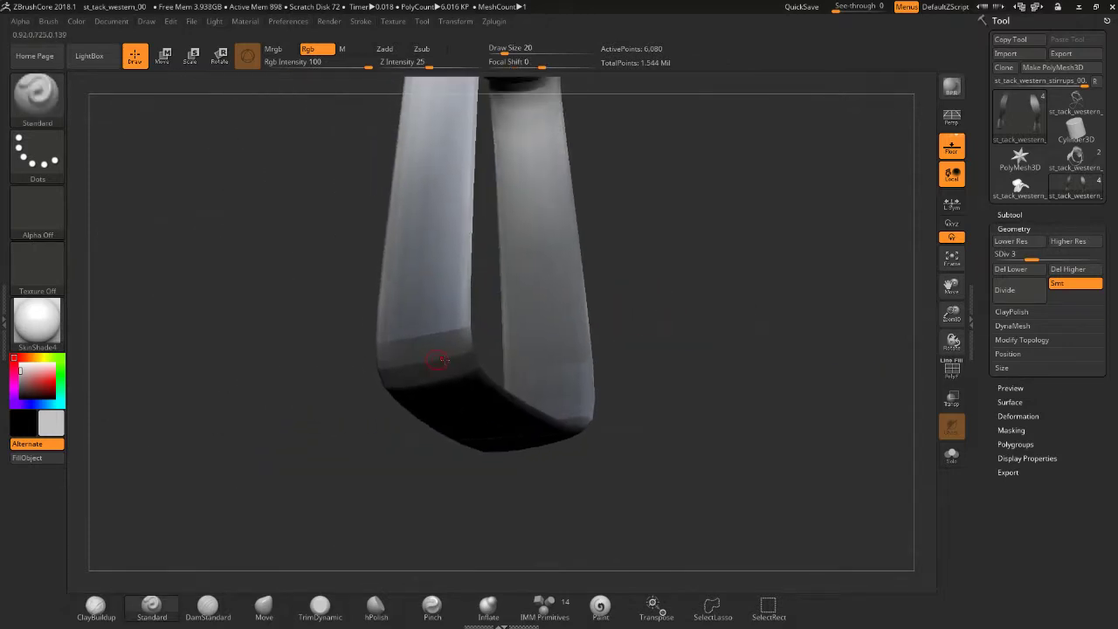
pyautogui.keyDown('shift'); pyautogui.moveTo(391, 297); pyautogui.dragTo(415, 371); pyautogui.keyUp('shift')
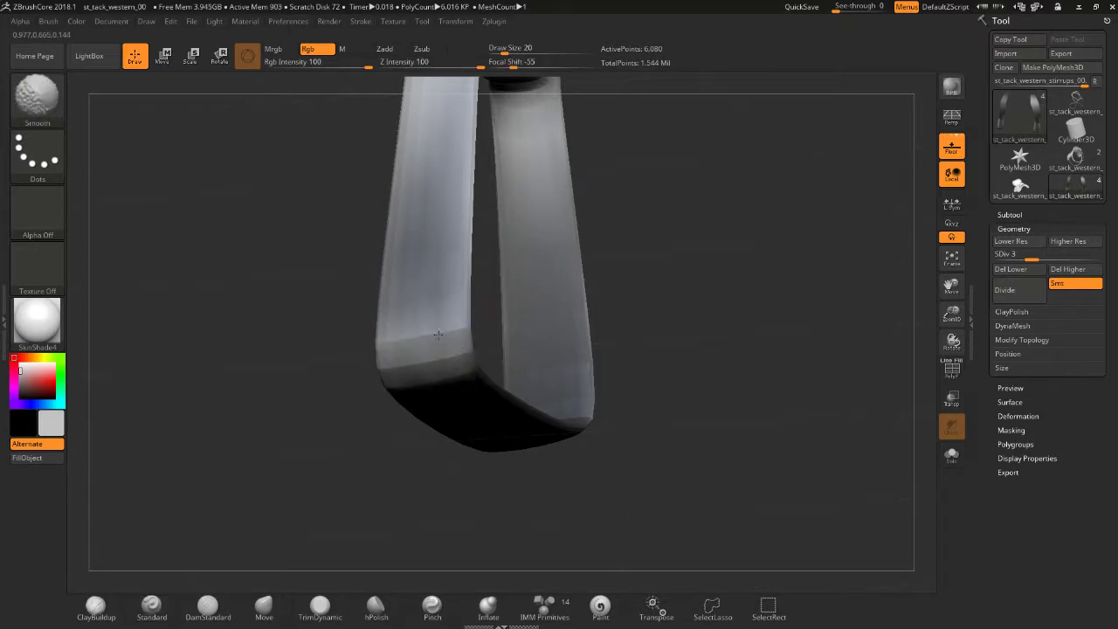
# - Raise the stirrup leathers to subdivision level 6 and view both stirrups
pyautogui.moveTo(627, 252)
pyautogui.mouseDown()
pyautogui.moveTo(617, 281)
pyautogui.moveTo(625, 116)
pyautogui.moveTo(590, 287)
pyautogui.mouseUp()
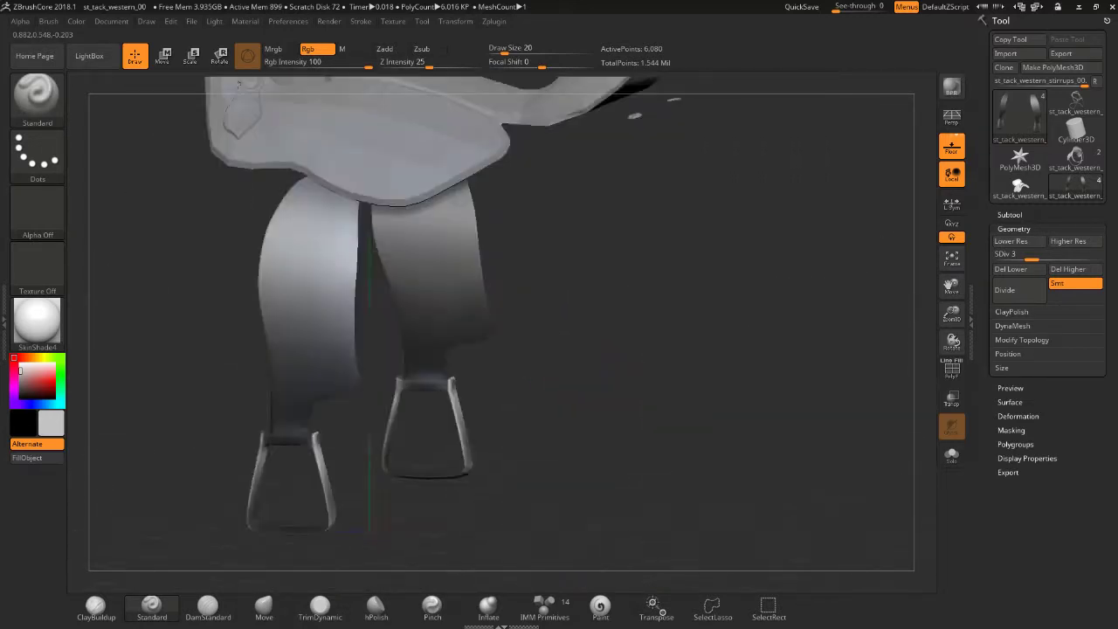
pyautogui.click(1067, 253)
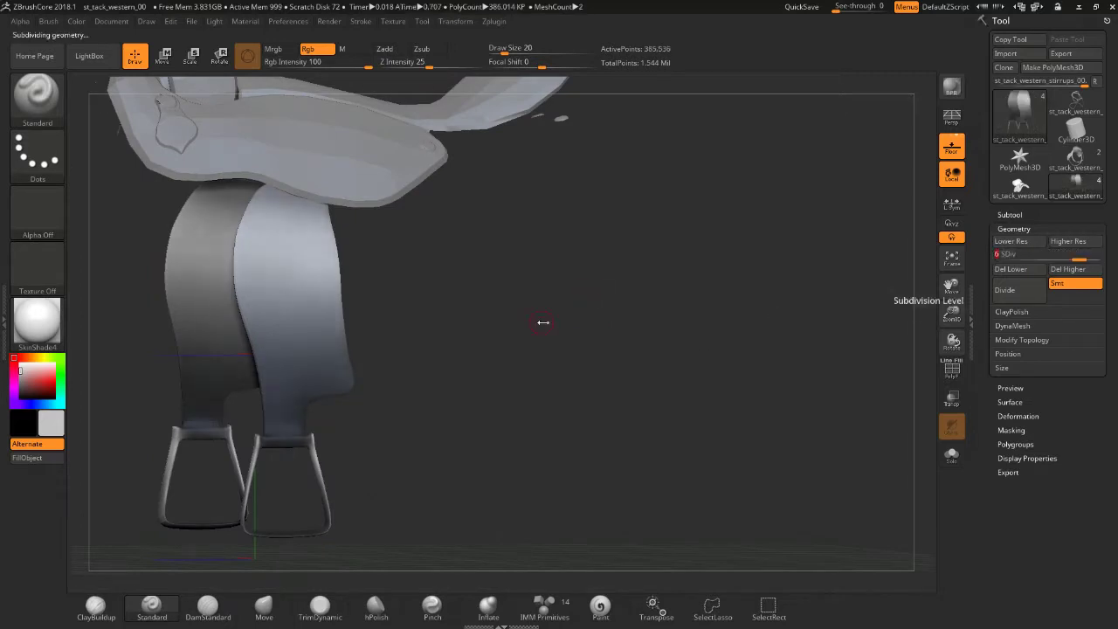
pyautogui.moveTo(517, 307)
pyautogui.mouseDown()
pyautogui.moveTo(564, 280)
pyautogui.moveTo(684, 272)
pyautogui.moveTo(565, 387)
pyautogui.mouseUp()
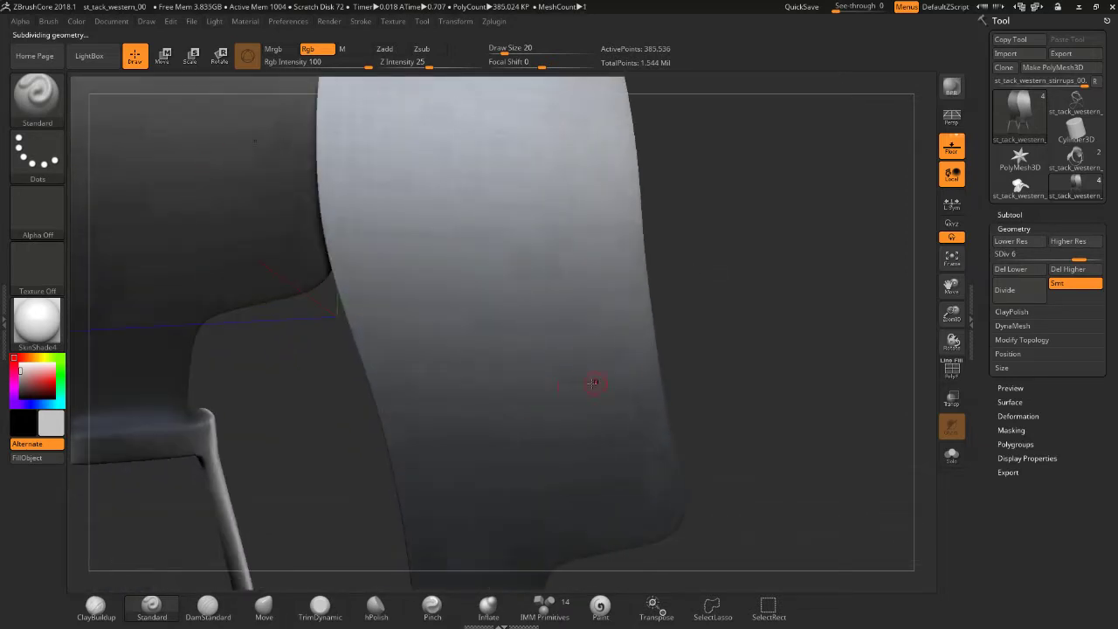
# - Step the stirrups subtool down to subdivision level 4 (24,192 active points)
pyautogui.moveTo(710, 300); pyautogui.dragTo(597, 308)
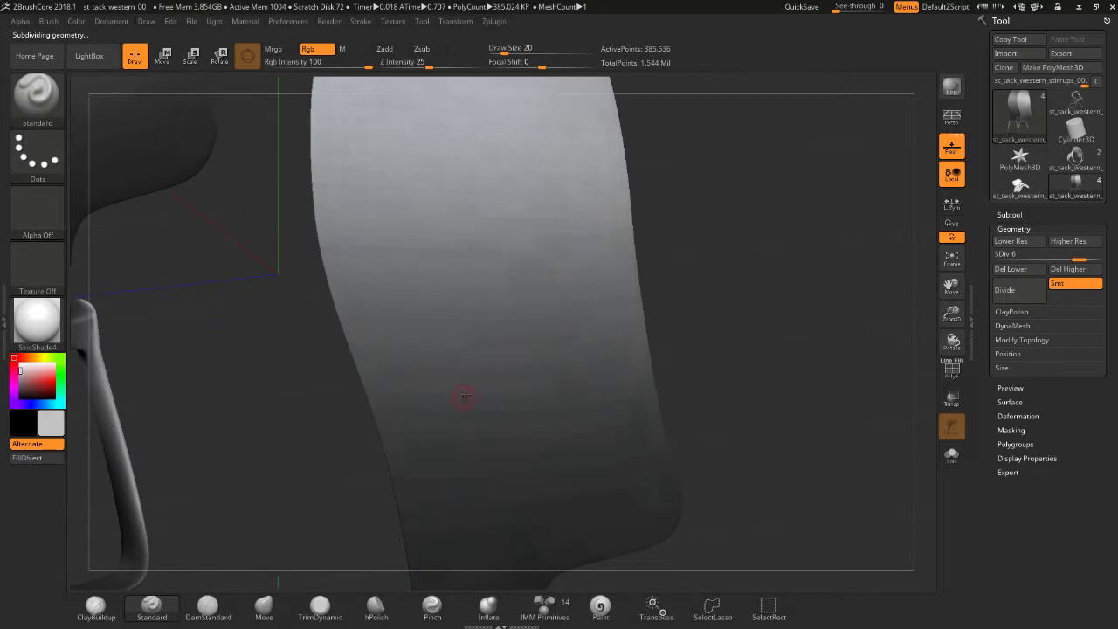
pyautogui.click(1068, 255)
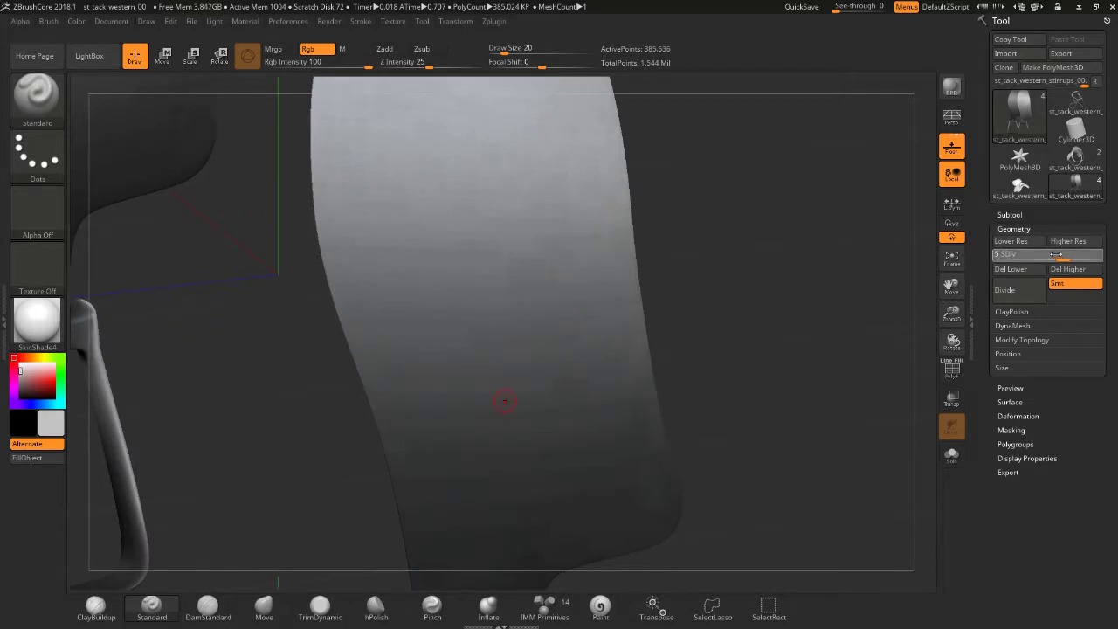
pyautogui.click(1057, 254)
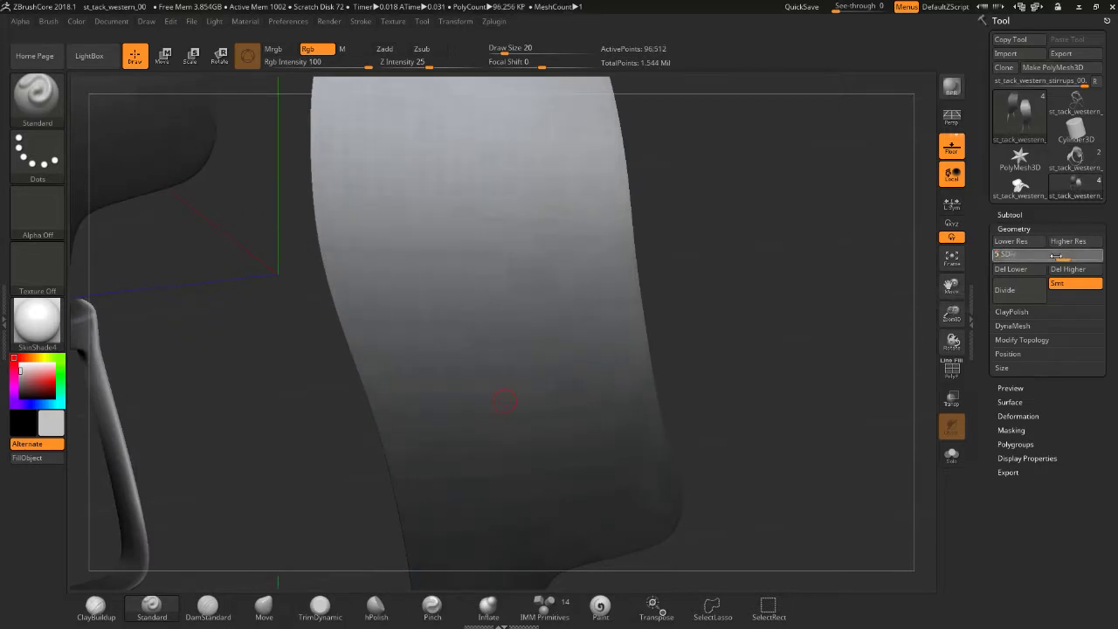
pyautogui.click(1055, 254)
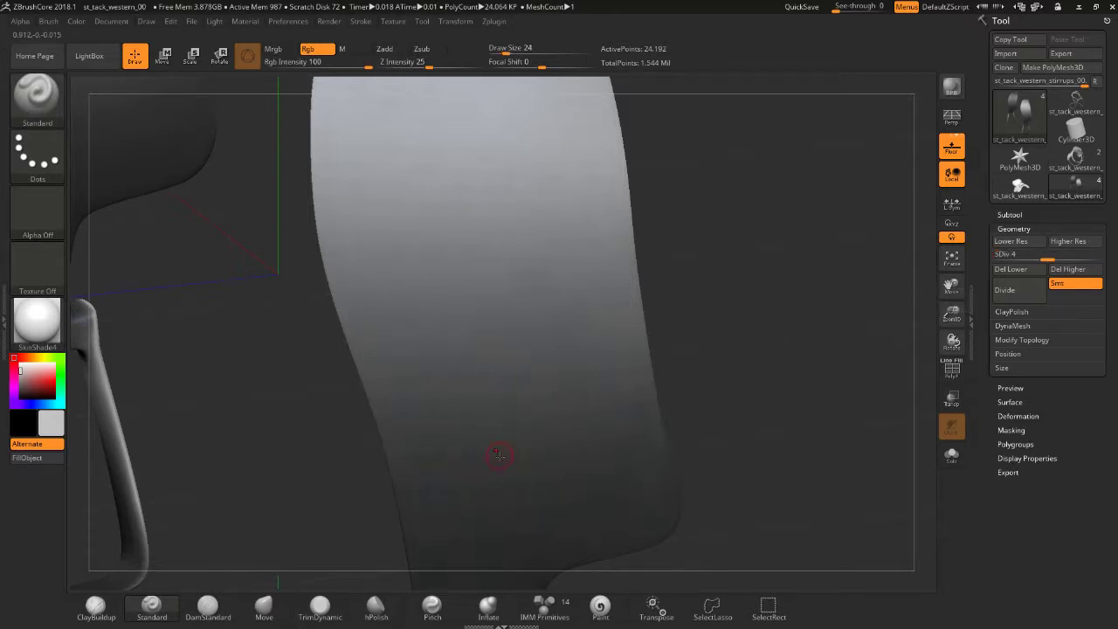
# - Smooth the lower shading of the right stirrup strap
pyautogui.keyDown('shift'); pyautogui.moveTo(488, 429); pyautogui.dragTo(499, 434, button='right'); pyautogui.keyUp('shift')
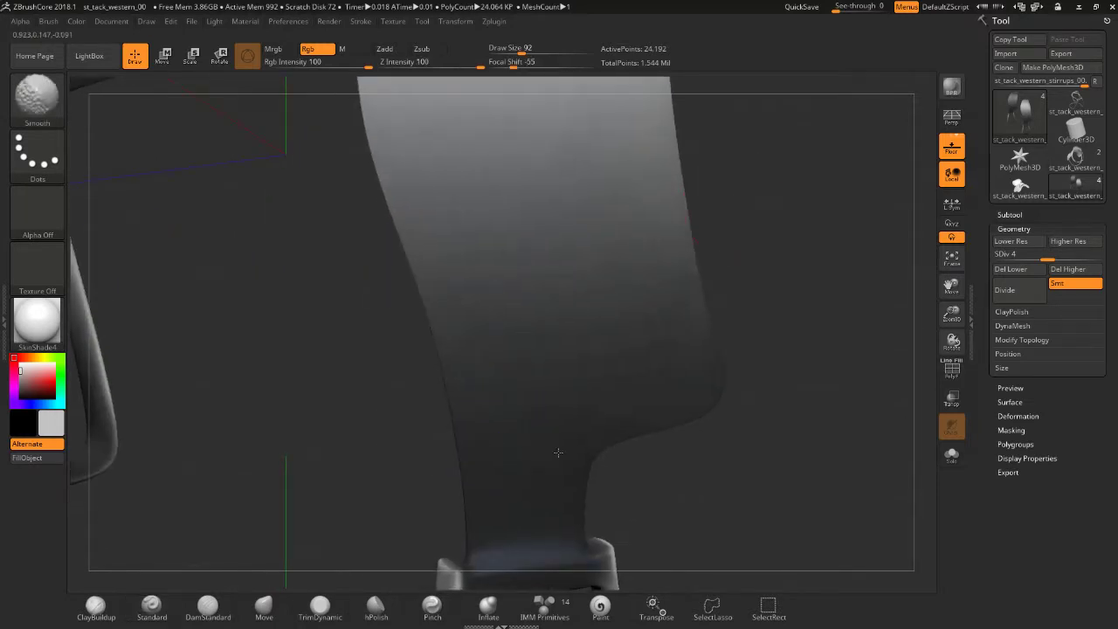
pyautogui.moveTo(686, 365); pyautogui.dragTo(502, 498, button='right')
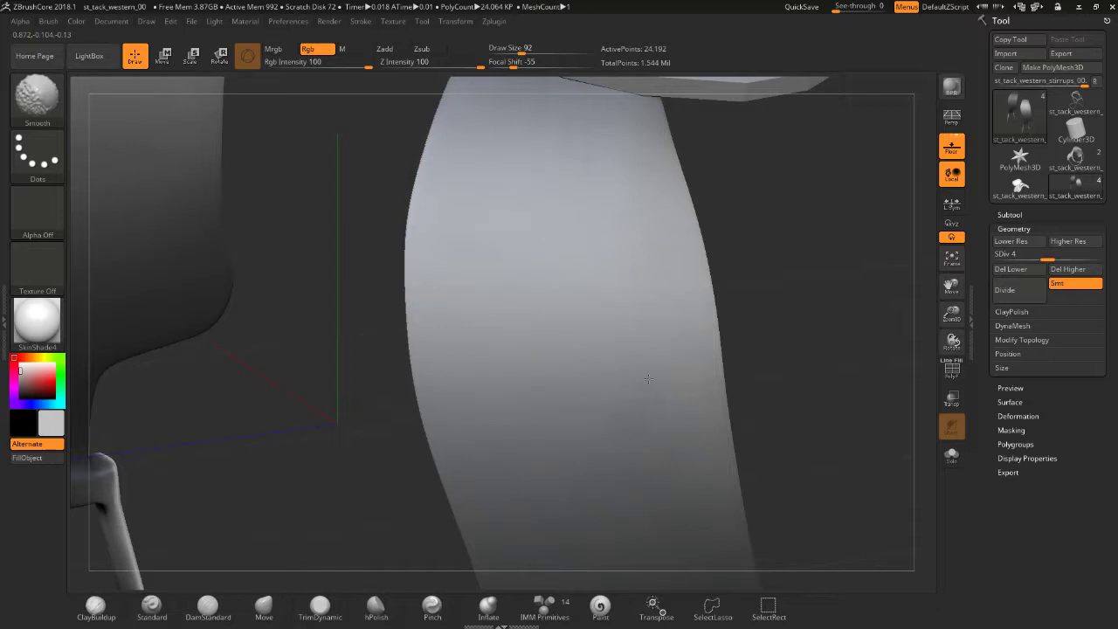
pyautogui.keyDown('alt'); pyautogui.moveTo(731, 495); pyautogui.dragTo(496, 384, button='right'); pyautogui.keyUp('alt')
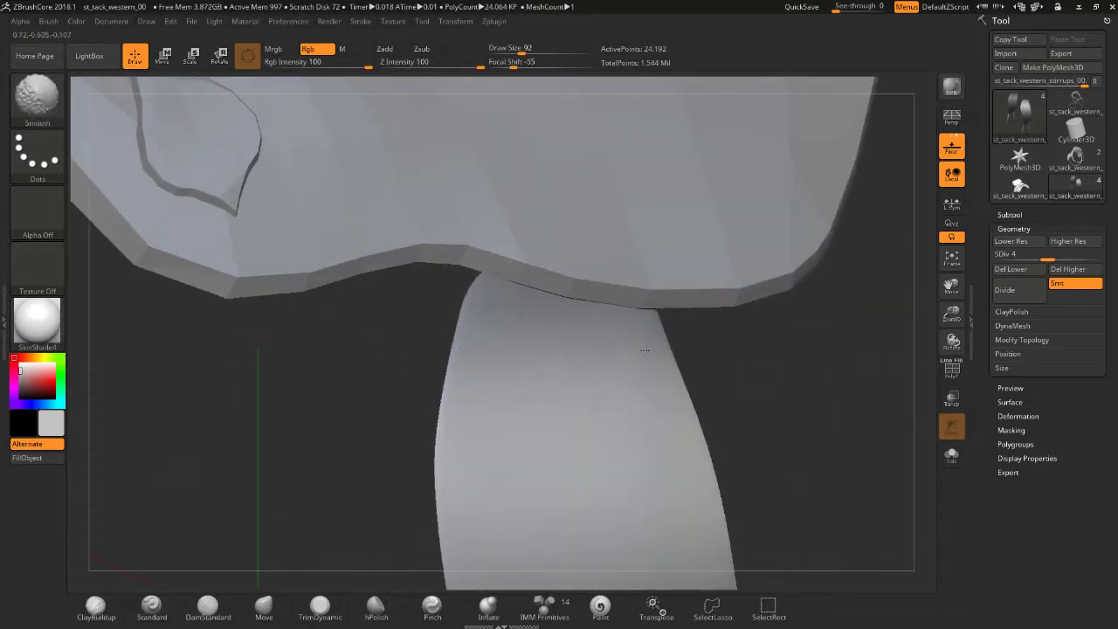
pyautogui.keyDown('alt'); pyautogui.moveTo(753, 518); pyautogui.dragTo(664, 411, button='right'); pyautogui.keyUp('alt')
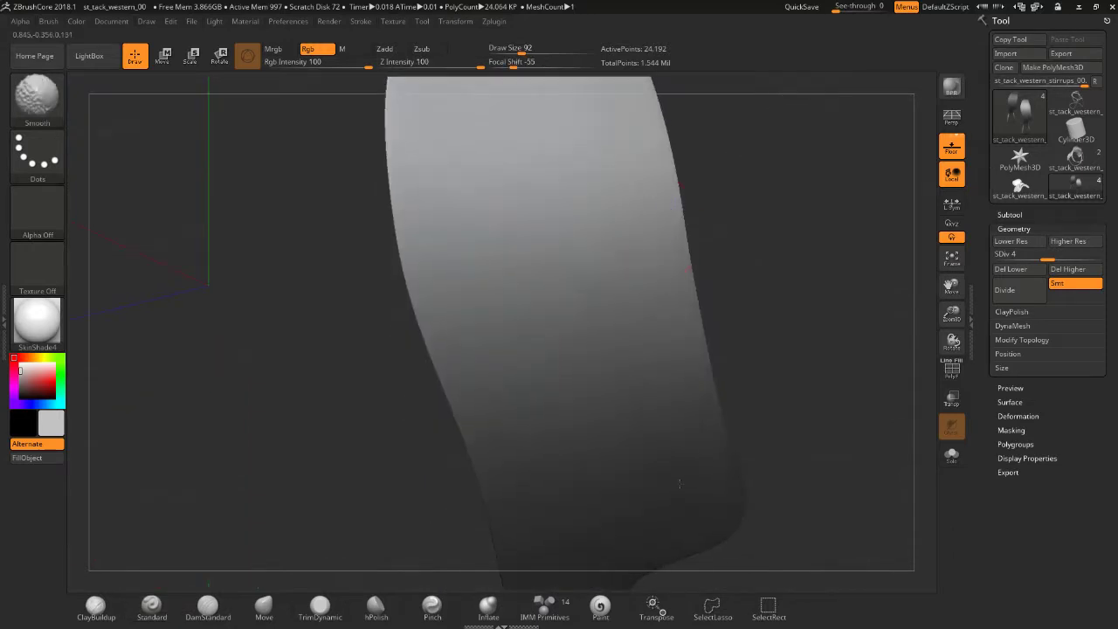
pyautogui.keyDown('alt'); pyautogui.moveTo(824, 362); pyautogui.dragTo(584, 252, button='right'); pyautogui.keyUp('alt')
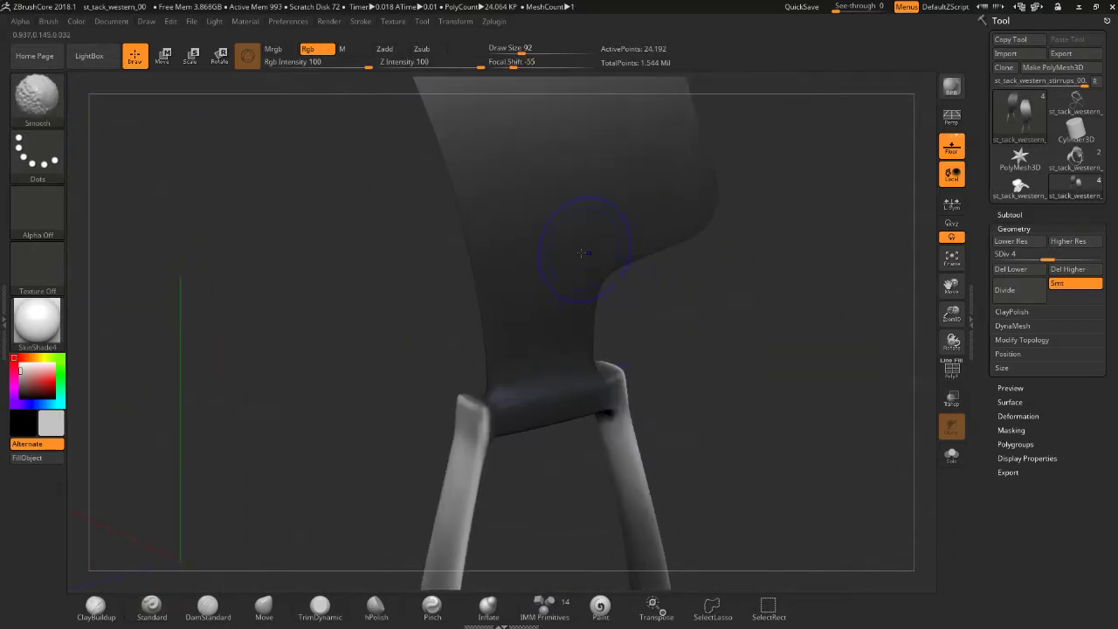
pyautogui.moveTo(612, 441)
pyautogui.mouseDown()
pyautogui.moveTo(574, 552)
pyautogui.moveTo(623, 349)
pyautogui.mouseUp()
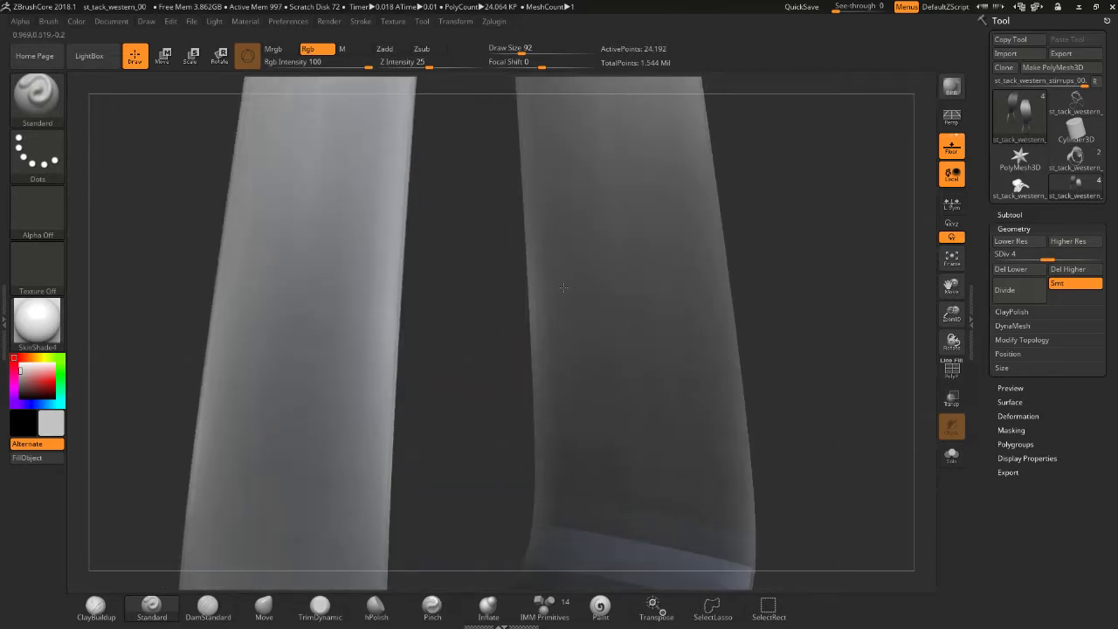
pyautogui.moveTo(623, 348); pyautogui.dragTo(786, 343)
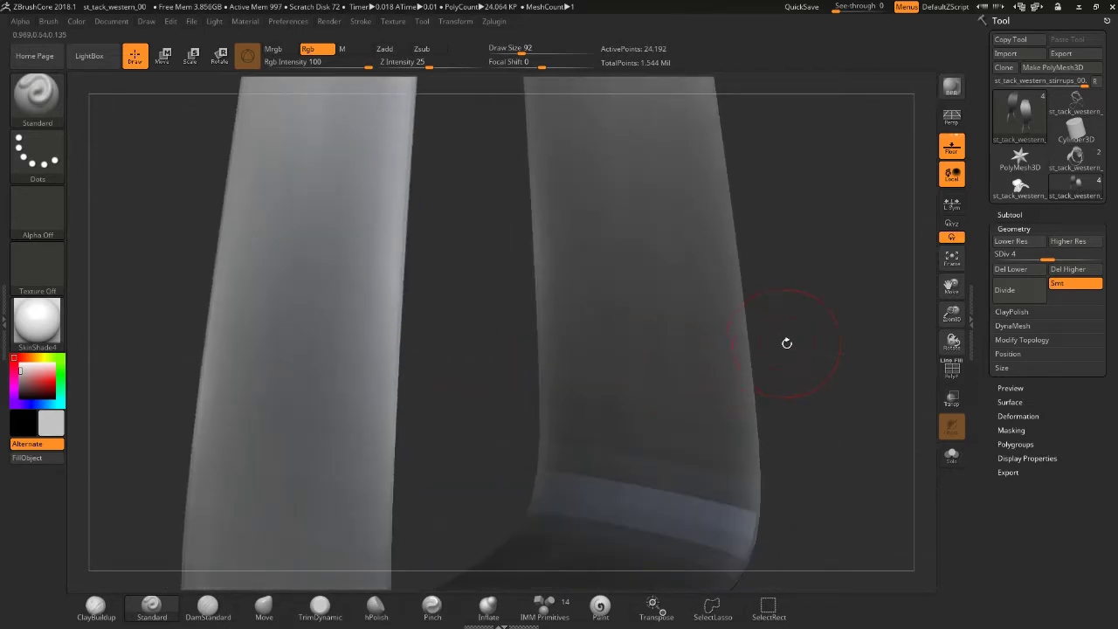
pyautogui.moveTo(742, 129)
pyautogui.mouseDown()
pyautogui.moveTo(749, 233)
pyautogui.moveTo(682, 201)
pyautogui.moveTo(711, 429)
pyautogui.moveTo(731, 372)
pyautogui.moveTo(527, 404)
pyautogui.mouseUp()
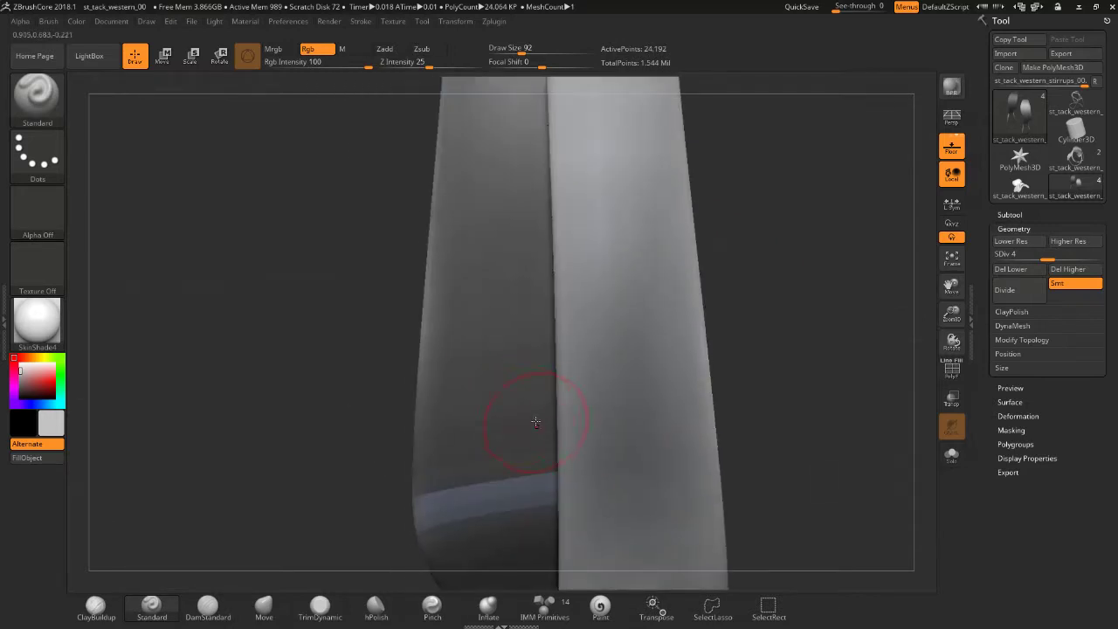
pyautogui.press('shift')
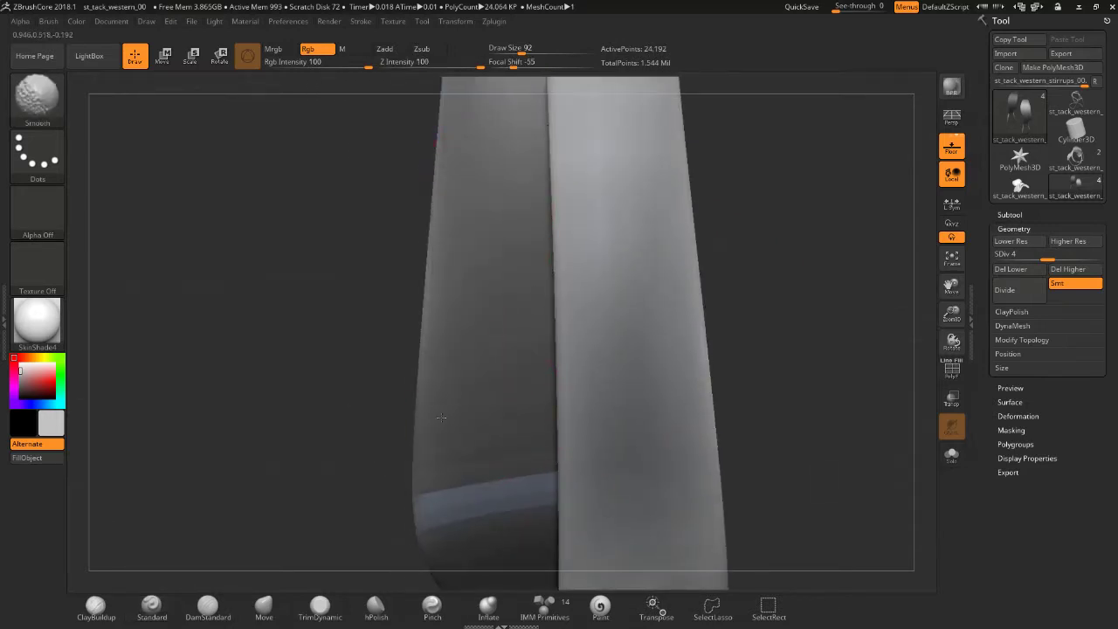
pyautogui.moveTo(609, 472)
pyautogui.keyDown('shift'); pyautogui.mouseDown()
pyautogui.moveTo(646, 402)
pyautogui.moveTo(669, 312)
pyautogui.mouseUp(); pyautogui.keyUp('shift')
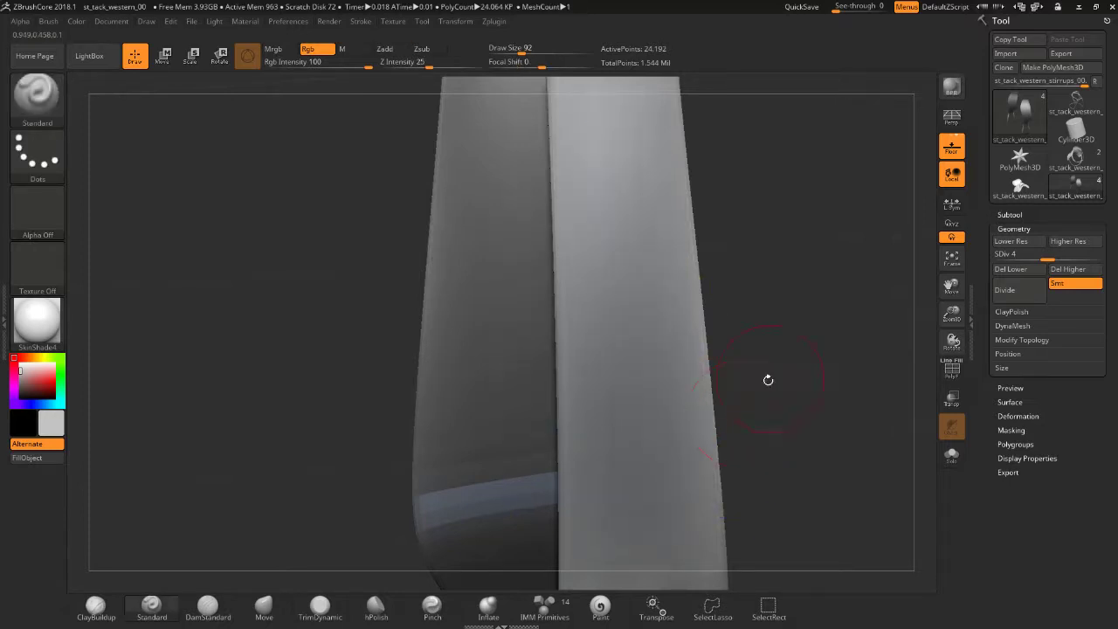
# - Smooth the lower part of the keeper band, then check the stirrup from the front
pyautogui.moveTo(769, 380)
pyautogui.mouseDown()
pyautogui.moveTo(809, 296)
pyautogui.moveTo(789, 314)
pyautogui.moveTo(863, 116)
pyautogui.moveTo(585, 348)
pyautogui.mouseUp()
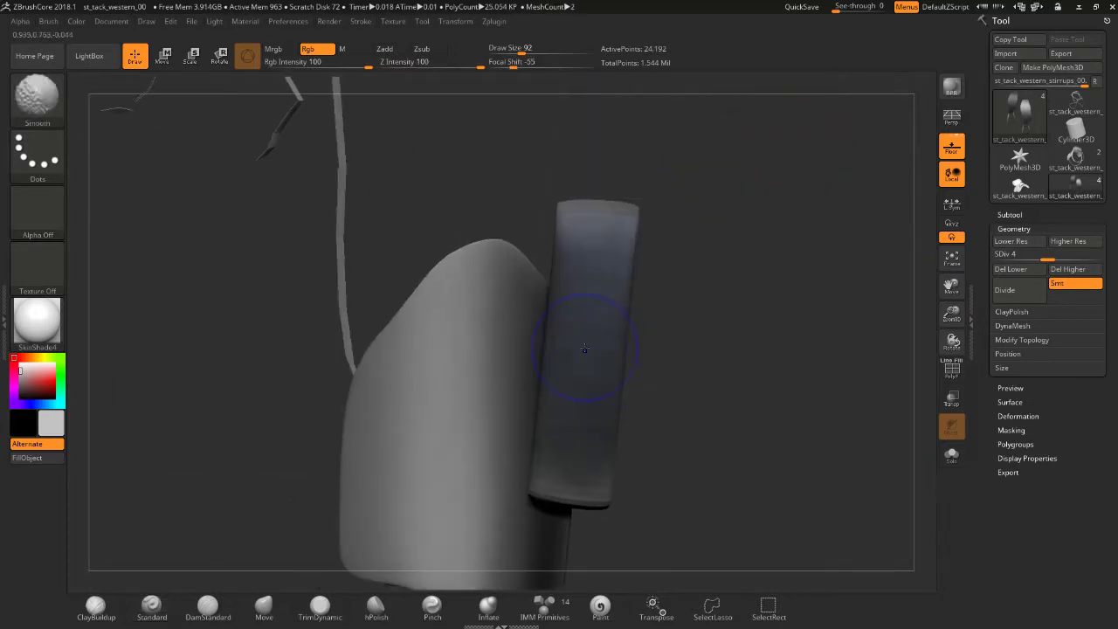
pyautogui.keyDown('shift'); pyautogui.moveTo(602, 456); pyautogui.dragTo(552, 463); pyautogui.keyUp('shift')
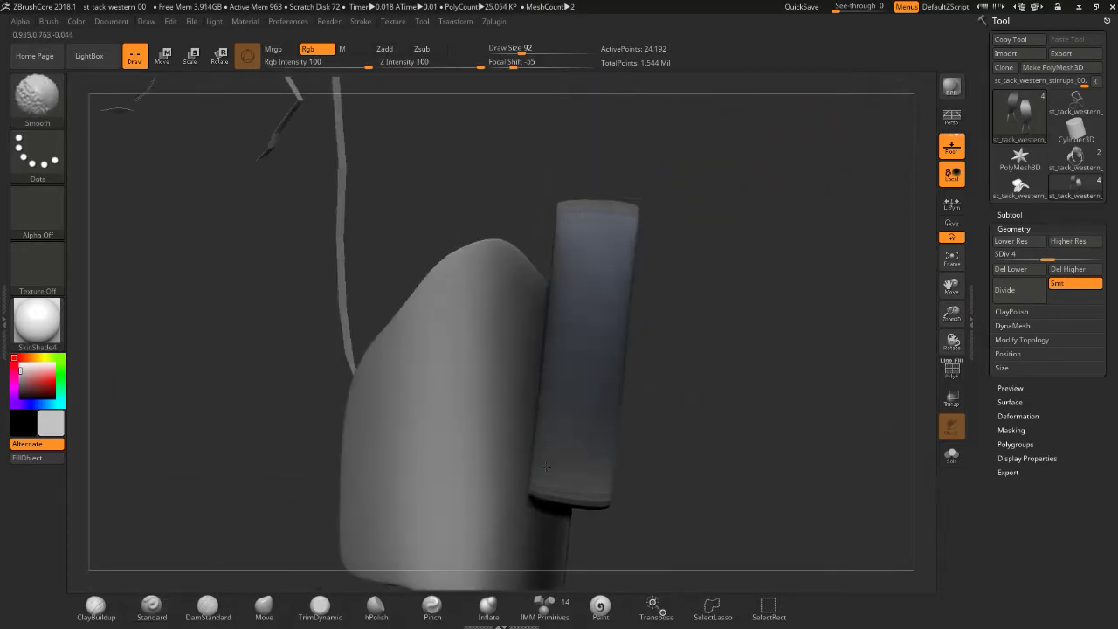
pyautogui.moveTo(608, 376); pyautogui.dragTo(538, 360)
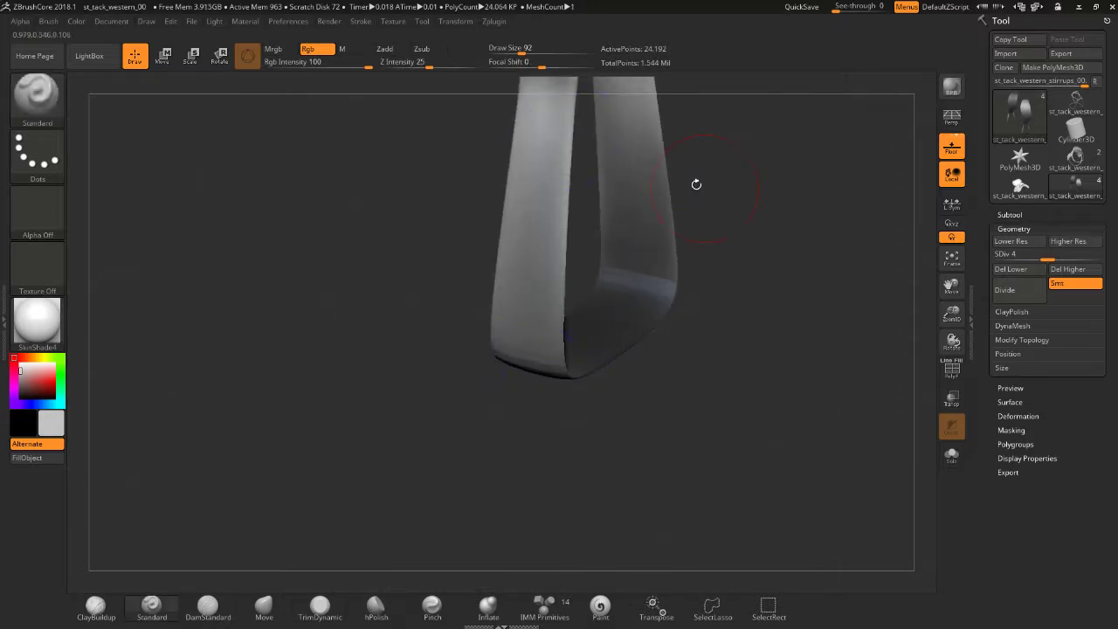
pyautogui.moveTo(696, 183); pyautogui.dragTo(704, 340)
pyautogui.moveTo(701, 413); pyautogui.dragTo(603, 297)
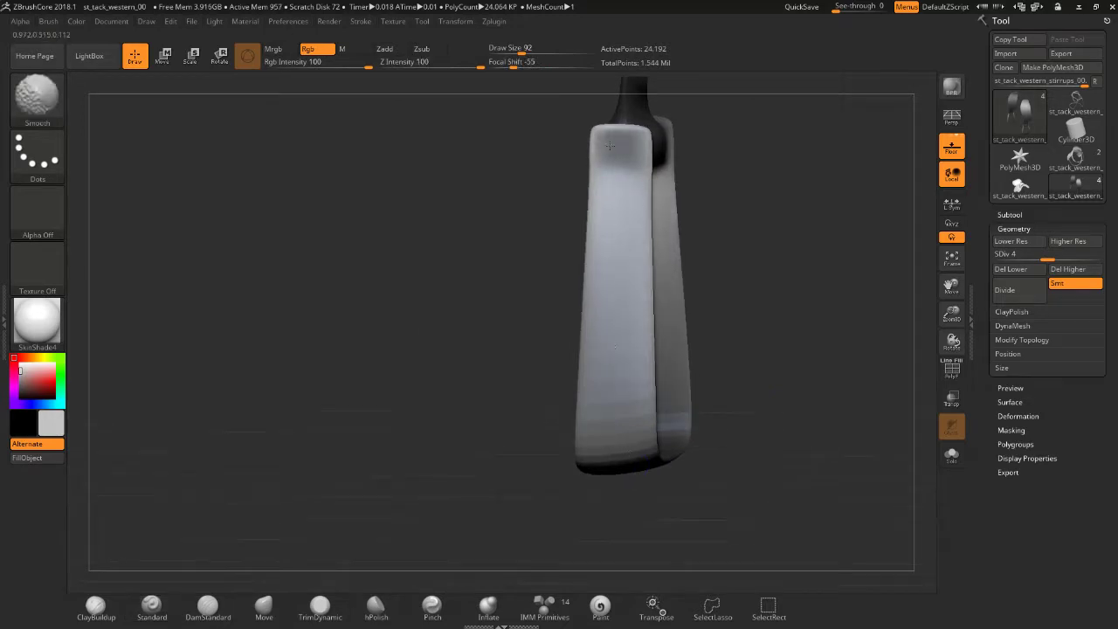
pyautogui.moveTo(726, 271)
pyautogui.mouseDown()
pyautogui.moveTo(745, 367)
pyautogui.moveTo(749, 262)
pyautogui.moveTo(790, 241)
pyautogui.moveTo(789, 362)
pyautogui.mouseUp()
# - Frame both stirrup leathers and reduce the brush size for finer work
pyautogui.moveTo(365, 416); pyautogui.dragTo(490, 312)
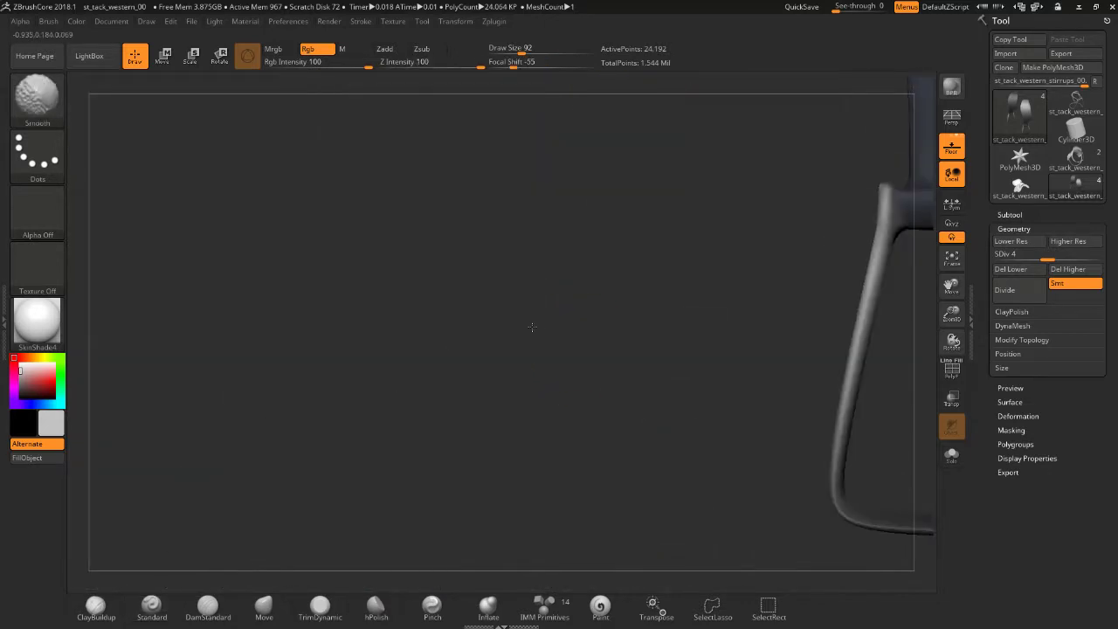
pyautogui.moveTo(581, 335)
pyautogui.mouseDown()
pyautogui.moveTo(649, 387)
pyautogui.moveTo(395, 393)
pyautogui.mouseUp()
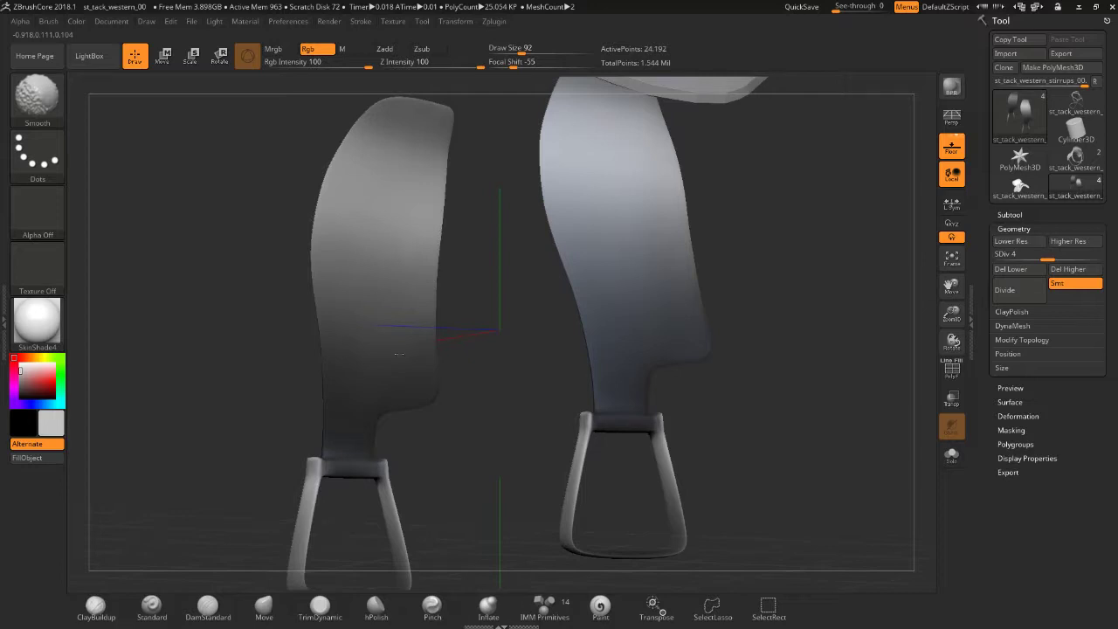
pyautogui.moveTo(450, 295)
pyautogui.keyDown('alt'); pyautogui.mouseDown()
pyautogui.moveTo(709, 333)
pyautogui.moveTo(544, 219)
pyautogui.mouseUp(); pyautogui.keyUp('alt')
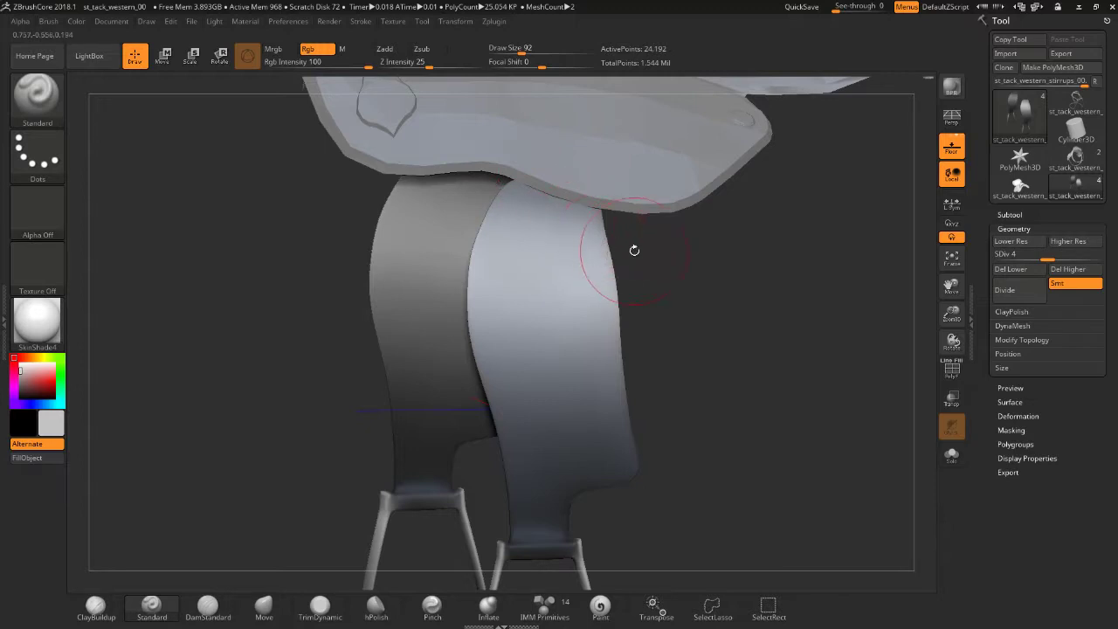
pyautogui.moveTo(634, 250)
pyautogui.keyDown('alt'); pyautogui.mouseDown()
pyautogui.moveTo(704, 282)
pyautogui.moveTo(716, 262)
pyautogui.mouseUp(); pyautogui.keyUp('alt')
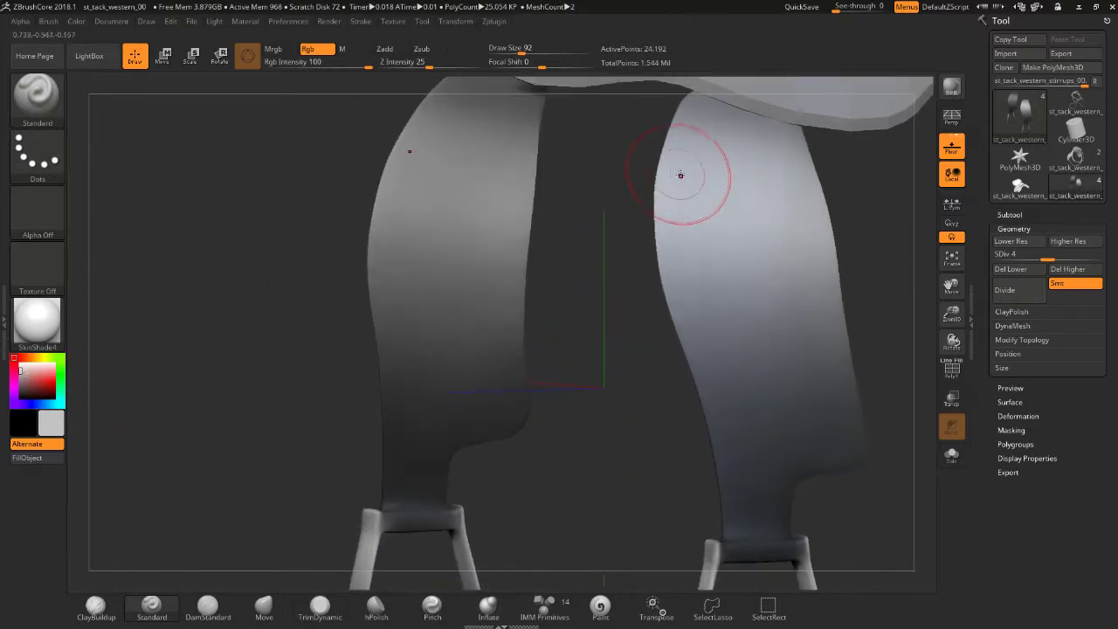
pyautogui.press('[')
pyautogui.press('[')
pyautogui.press('[')
pyautogui.press('[')
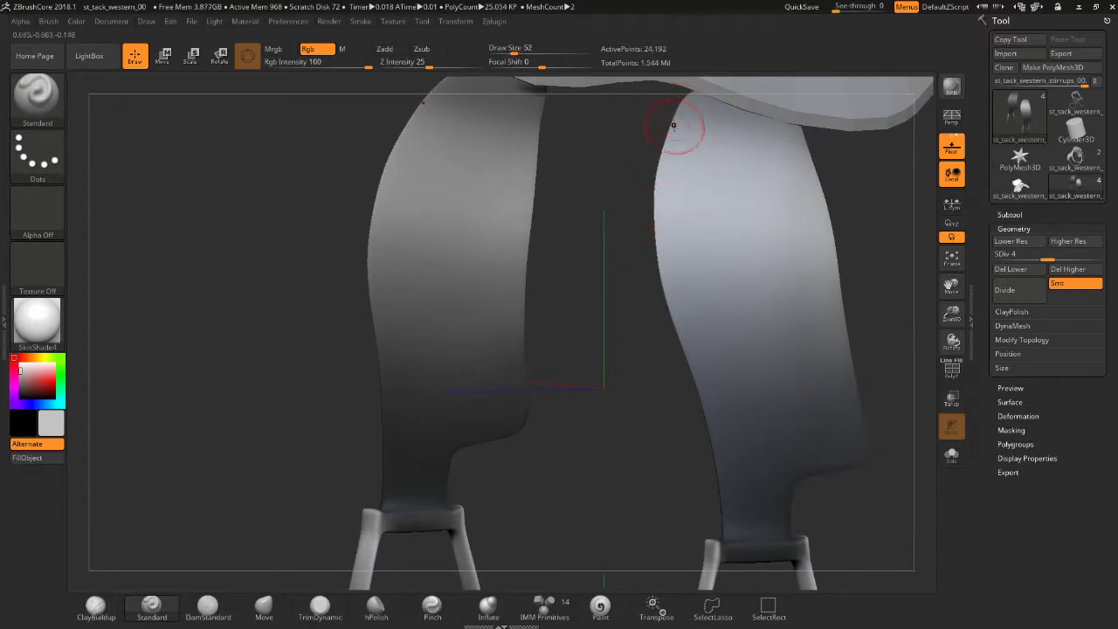
pyautogui.press('[')
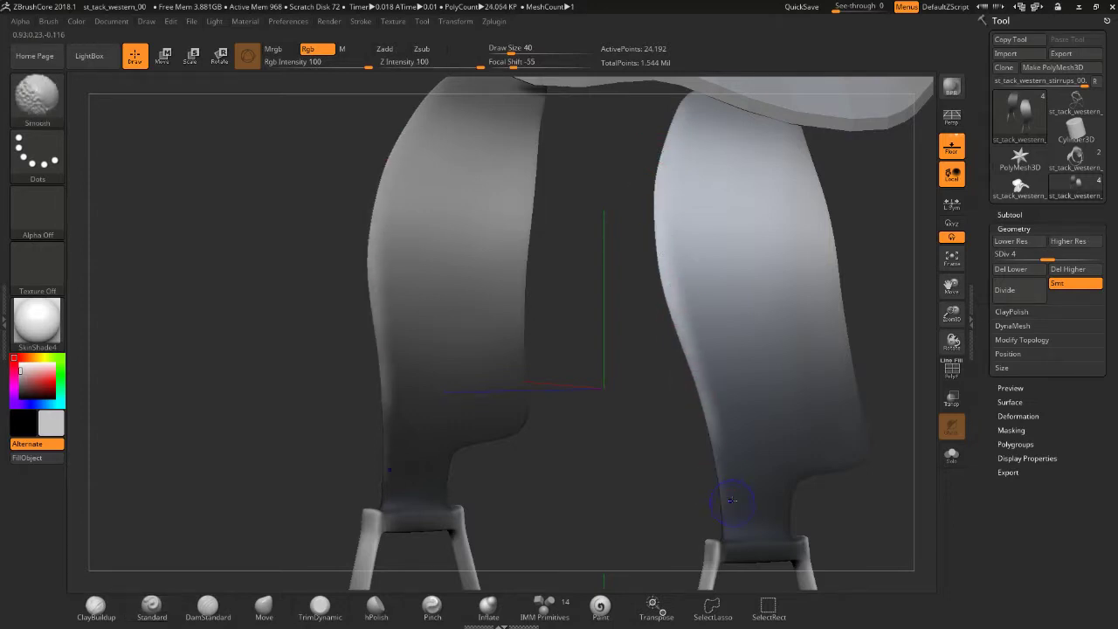
# - Smooth the leather's top, right and lower edges down toward the keeper band
pyautogui.press('shift')
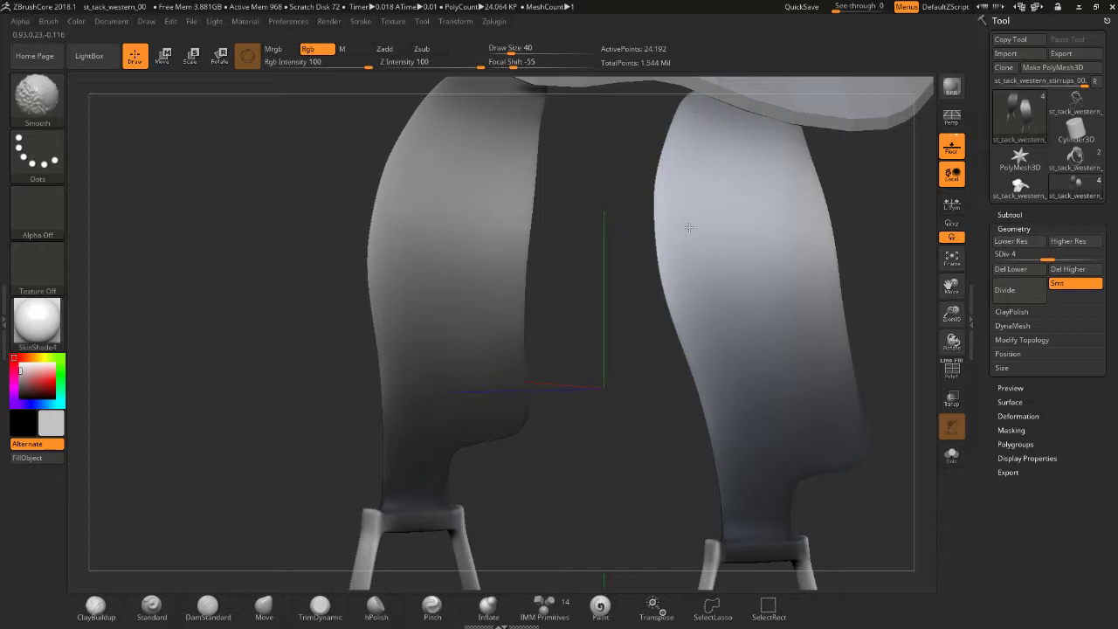
pyautogui.moveTo(856, 314)
pyautogui.mouseDown()
pyautogui.moveTo(818, 282)
pyautogui.moveTo(781, 139)
pyautogui.mouseUp()
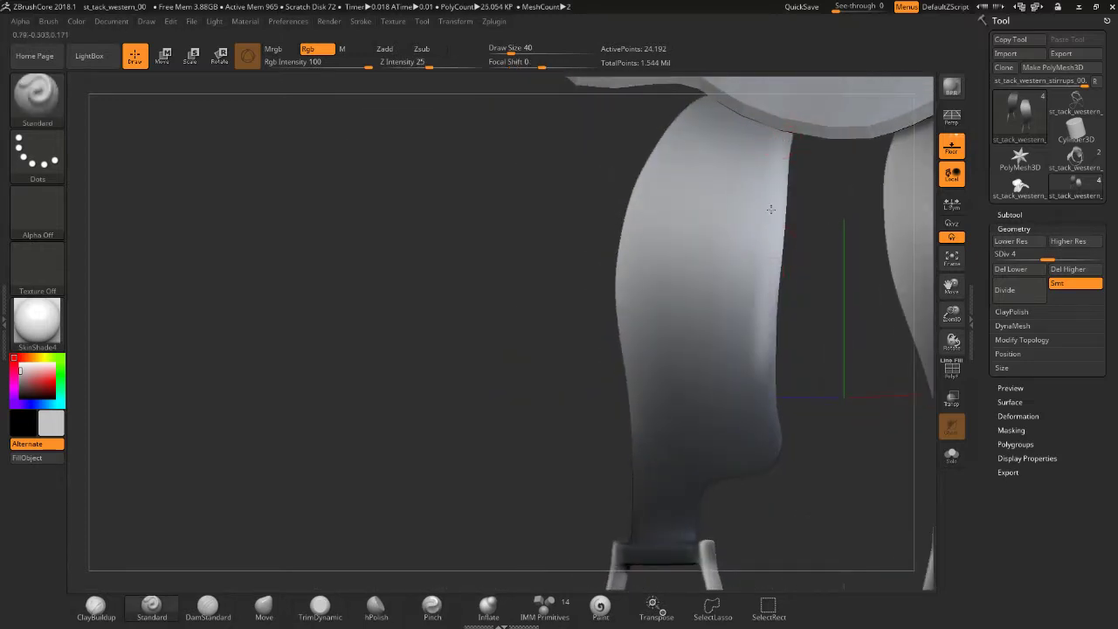
pyautogui.keyDown('shift'); pyautogui.moveTo(791, 155); pyautogui.dragTo(789, 150); pyautogui.keyUp('shift')
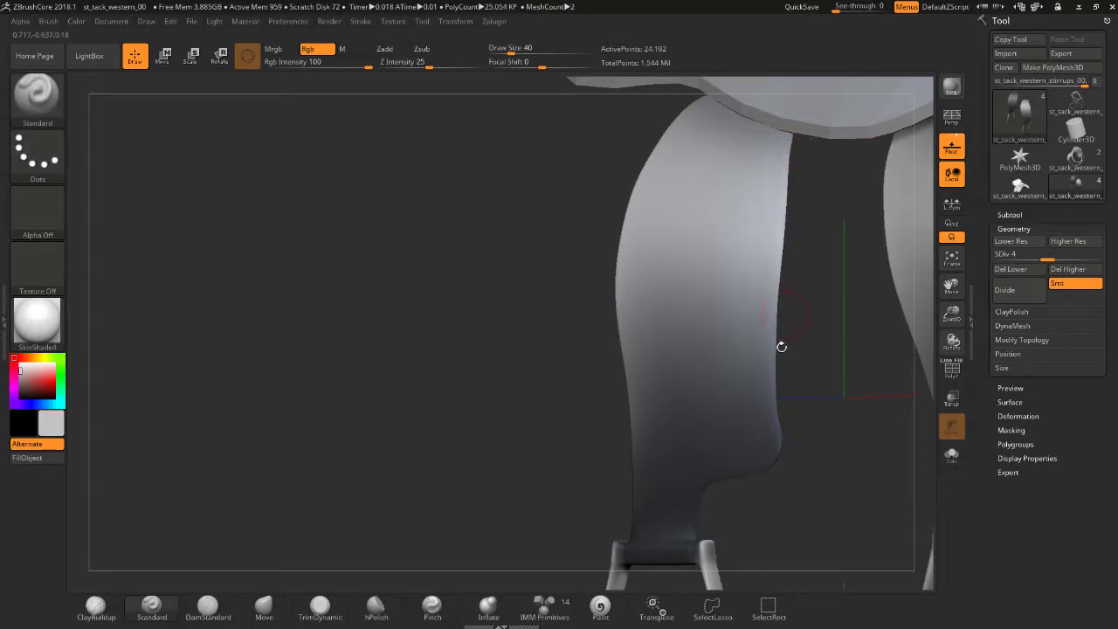
pyautogui.moveTo(773, 305)
pyautogui.keyDown('shift'); pyautogui.mouseDown()
pyautogui.moveTo(782, 474)
pyautogui.moveTo(764, 430)
pyautogui.moveTo(758, 320)
pyautogui.mouseUp(); pyautogui.keyUp('shift')
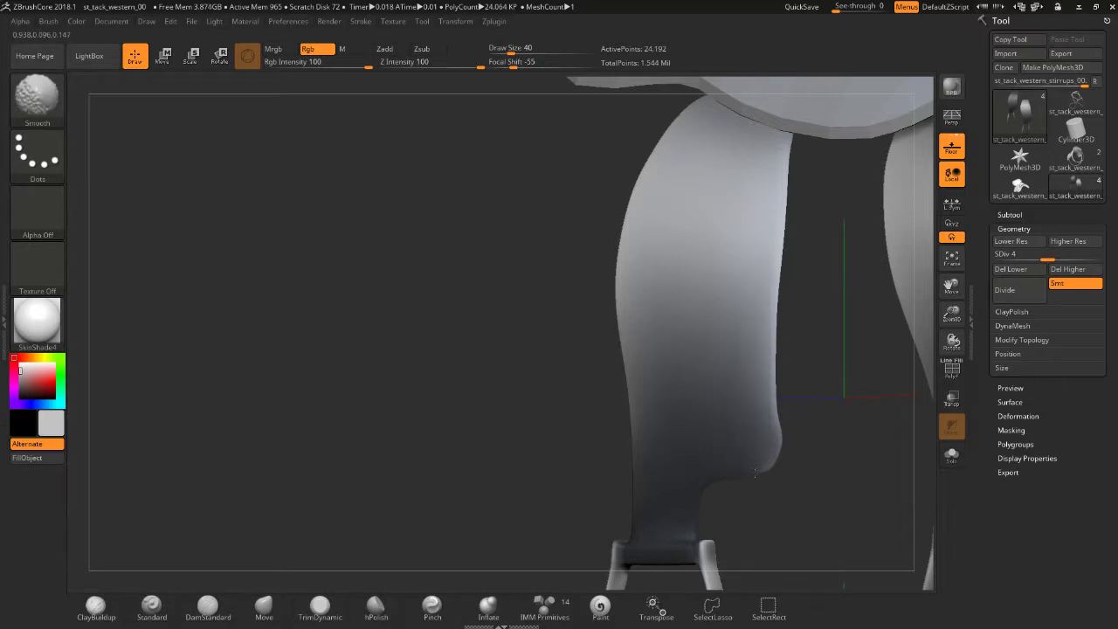
pyautogui.moveTo(827, 427); pyautogui.dragTo(571, 233)
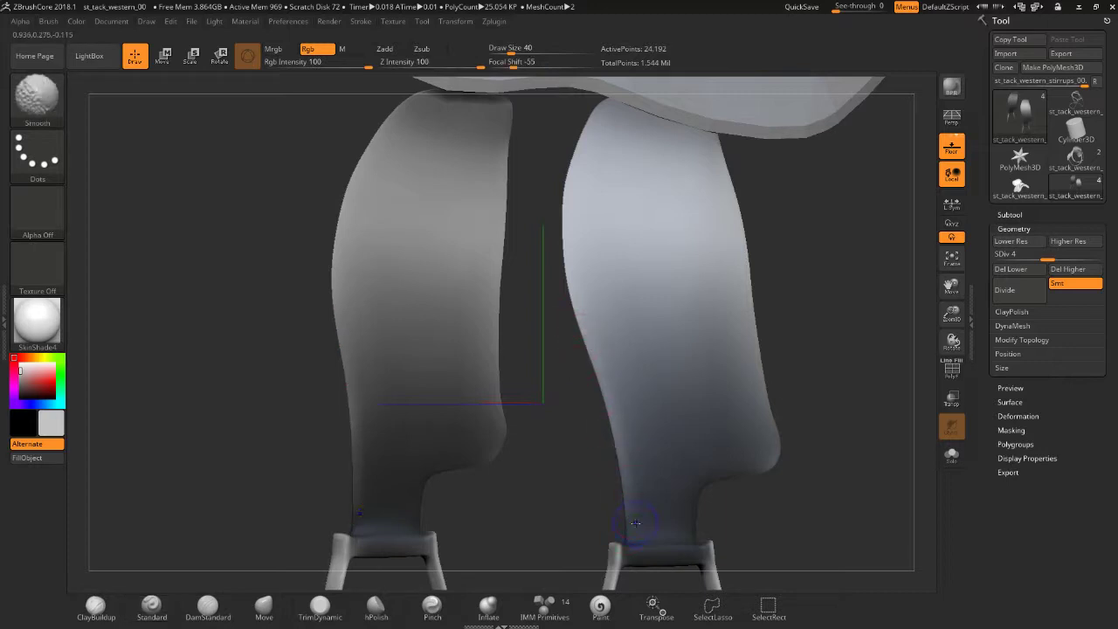
pyautogui.keyDown('shift'); pyautogui.moveTo(626, 531); pyautogui.dragTo(627, 514); pyautogui.keyUp('shift')
pyautogui.moveTo(642, 566); pyautogui.dragTo(601, 247)
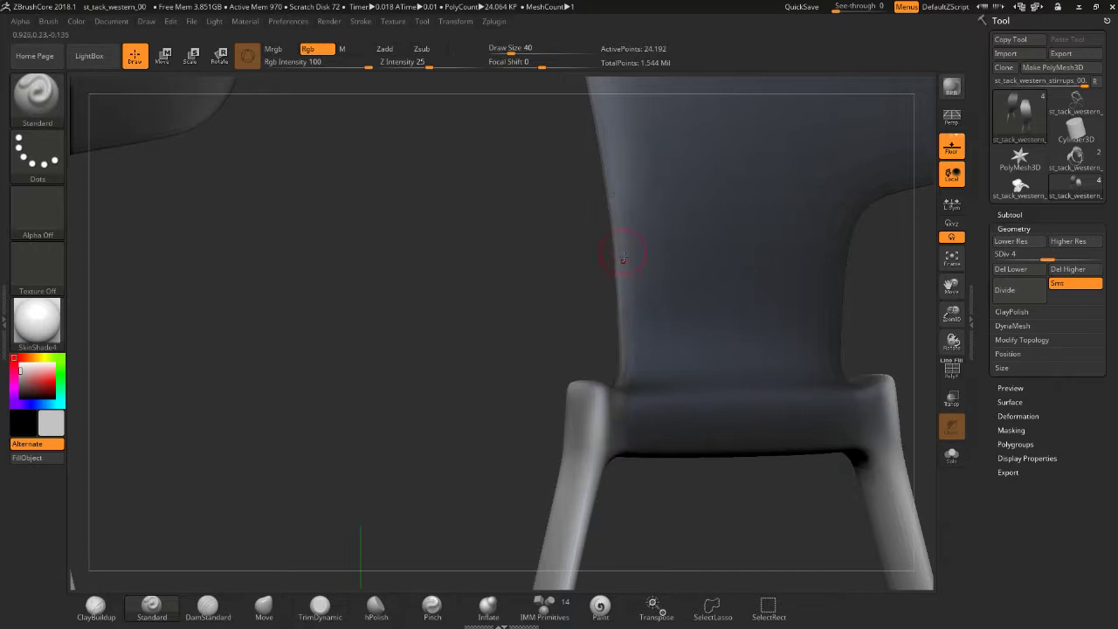
# - Smooth the left edge of the stirrup leather
pyautogui.keyDown('shift'); pyautogui.moveTo(617, 257); pyautogui.dragTo(603, 149); pyautogui.keyUp('shift')
pyautogui.keyDown('shift'); pyautogui.moveTo(628, 392); pyautogui.dragTo(606, 170); pyautogui.keyUp('shift')
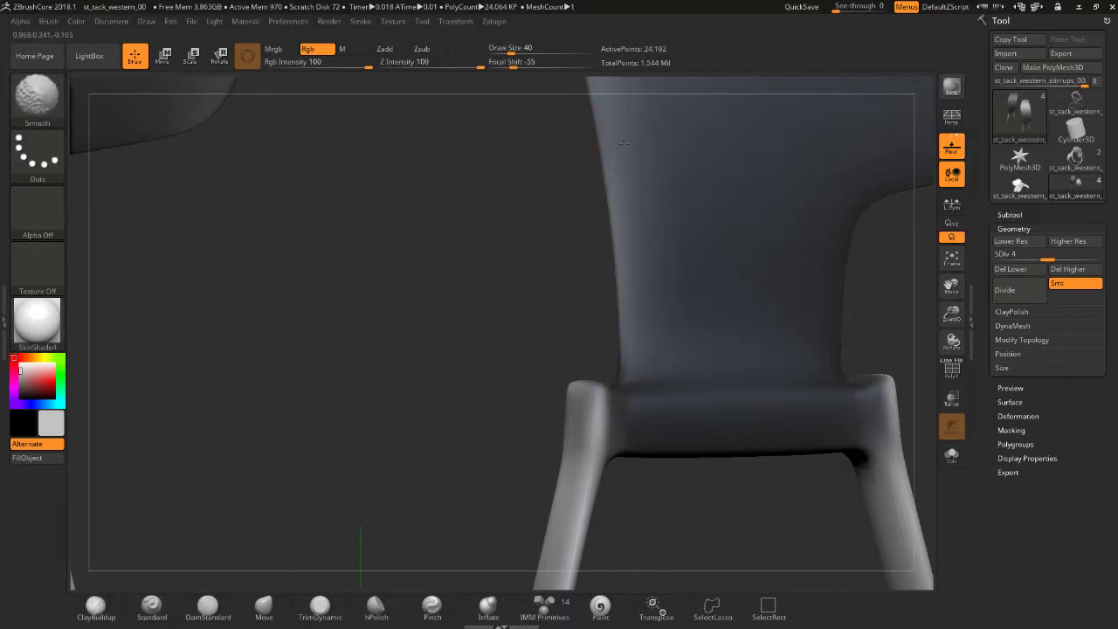
pyautogui.moveTo(539, 225)
pyautogui.mouseDown()
pyautogui.moveTo(552, 340)
pyautogui.moveTo(634, 219)
pyautogui.mouseUp()
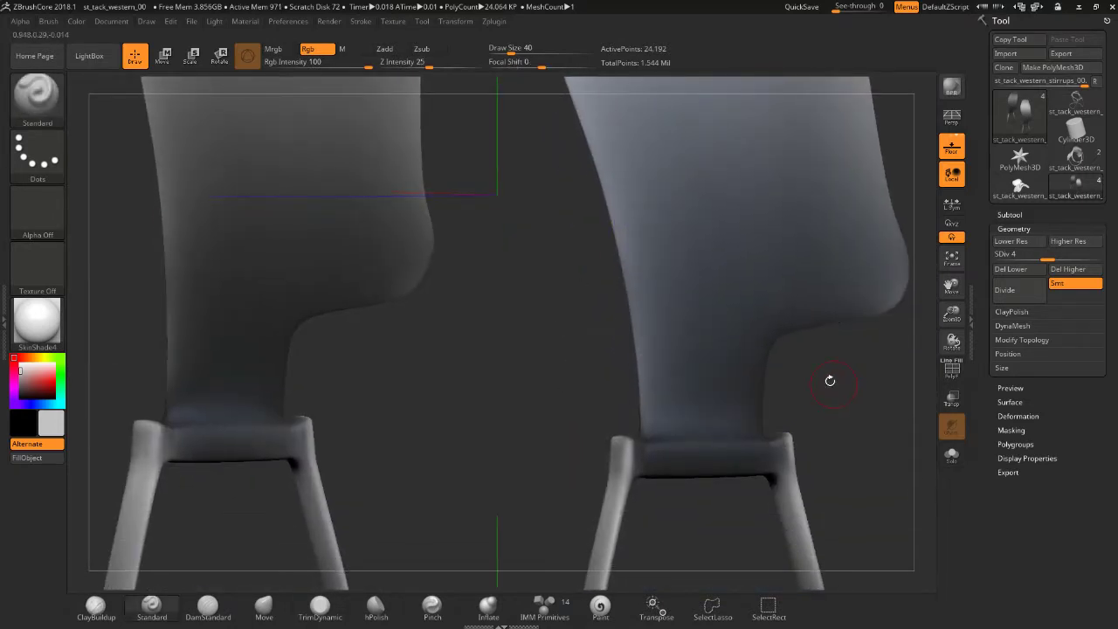
pyautogui.moveTo(828, 379); pyautogui.dragTo(714, 377)
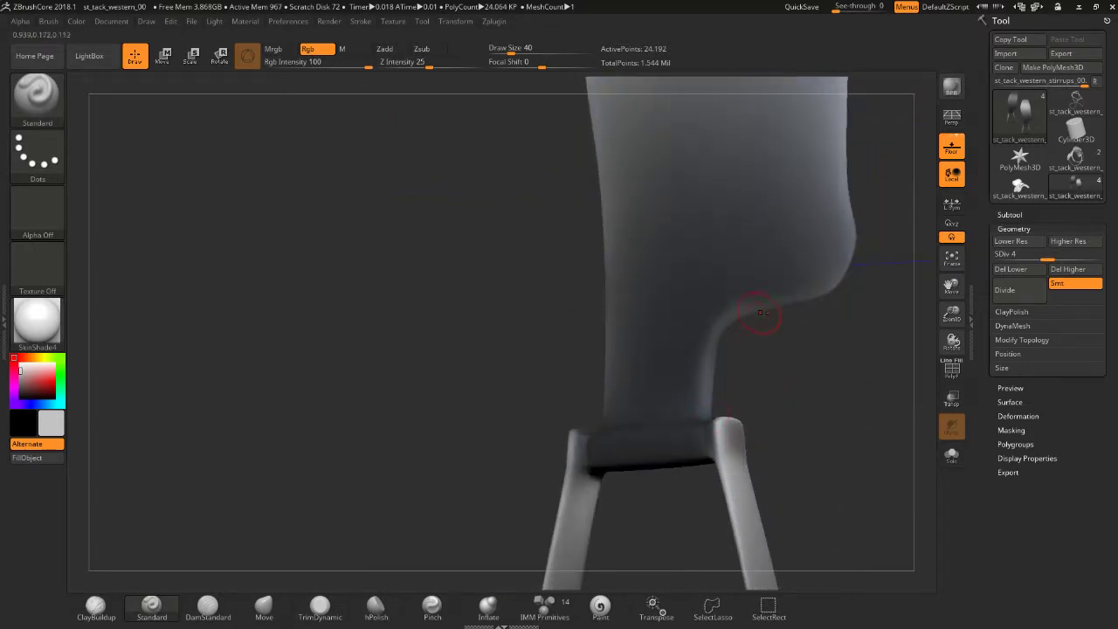
# - Smooth the front surface of the keeper band on the stirrup loop
pyautogui.press('shift')
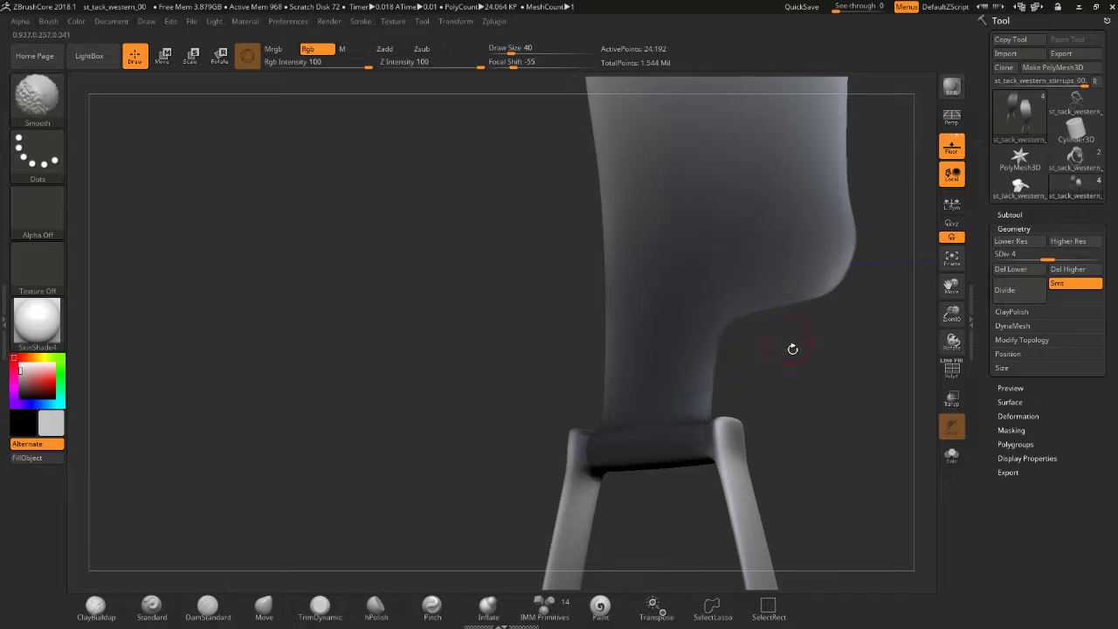
pyautogui.moveTo(792, 349); pyautogui.dragTo(837, 231)
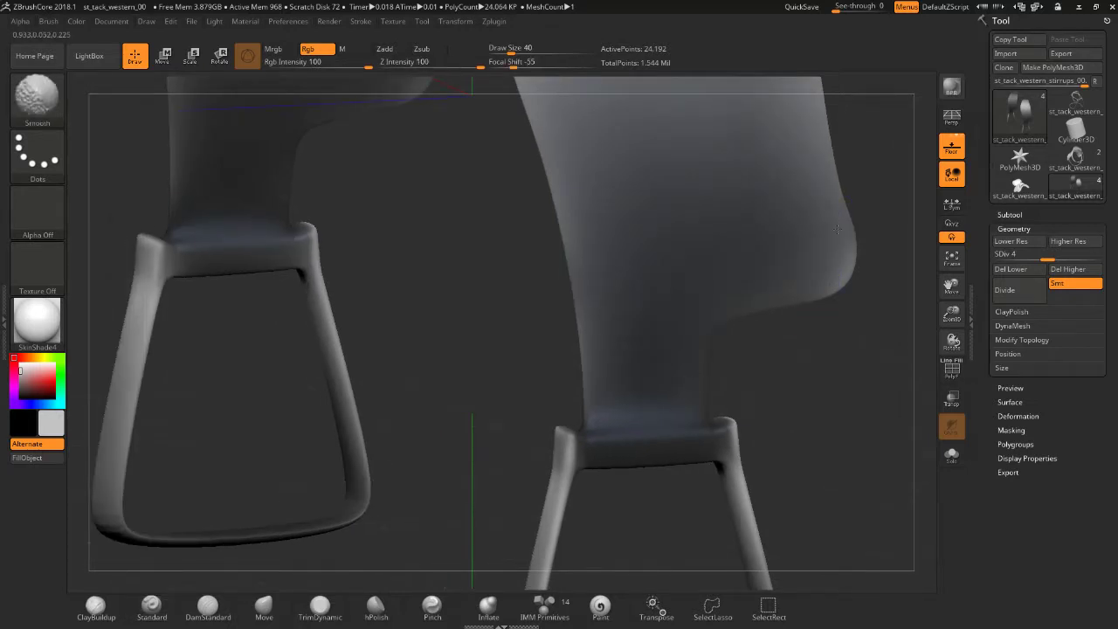
pyautogui.moveTo(819, 301)
pyautogui.mouseDown()
pyautogui.moveTo(759, 194)
pyautogui.moveTo(577, 311)
pyautogui.mouseUp()
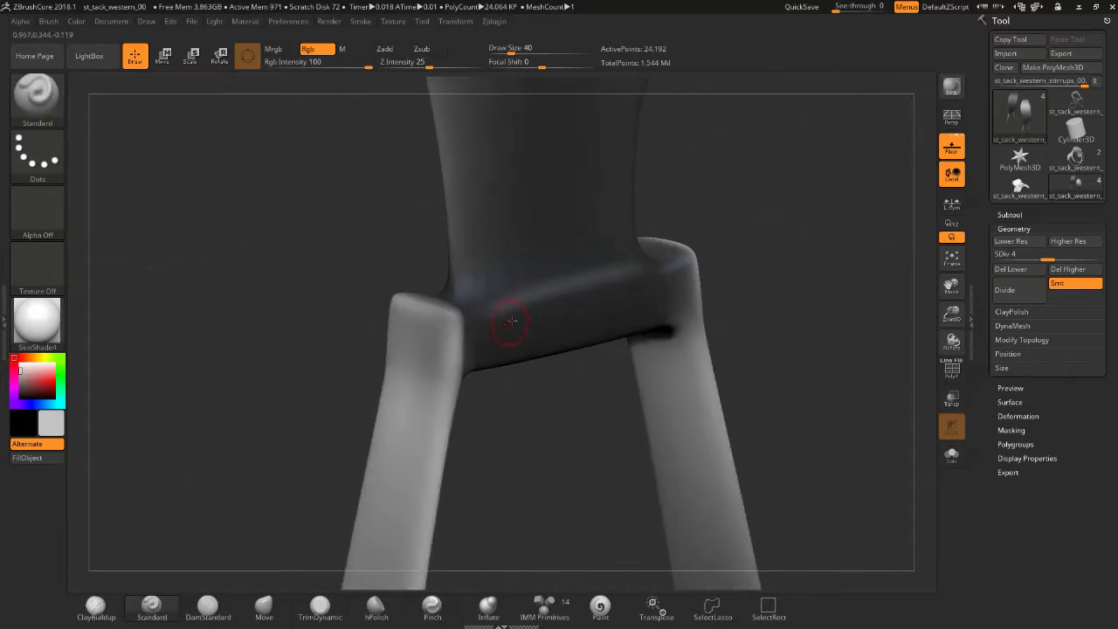
pyautogui.moveTo(514, 329); pyautogui.dragTo(559, 302)
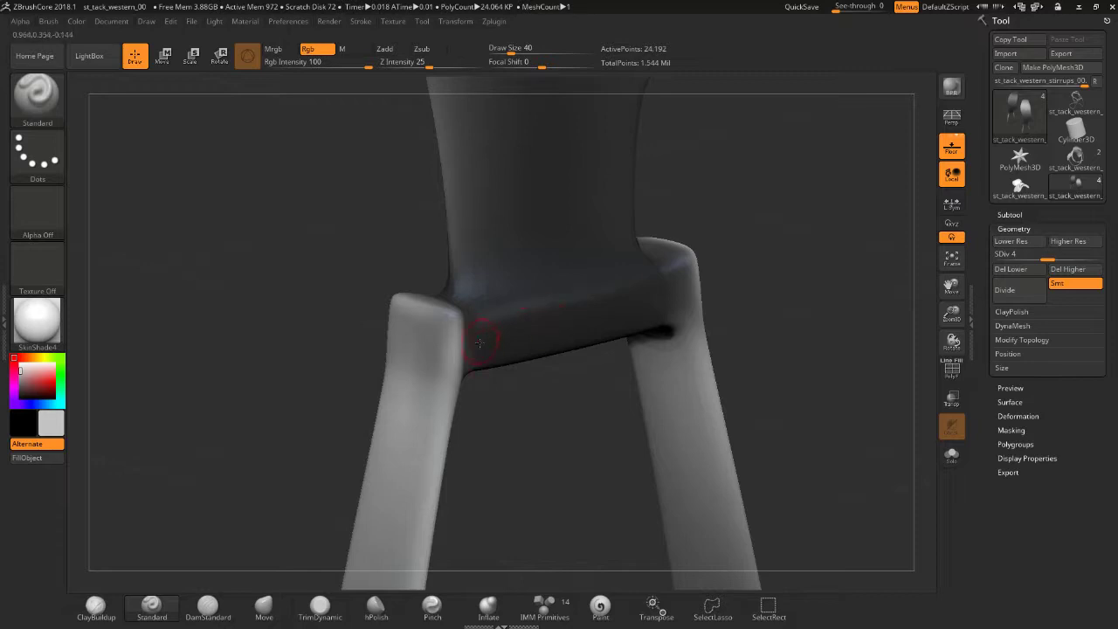
pyautogui.moveTo(479, 342); pyautogui.dragTo(487, 336)
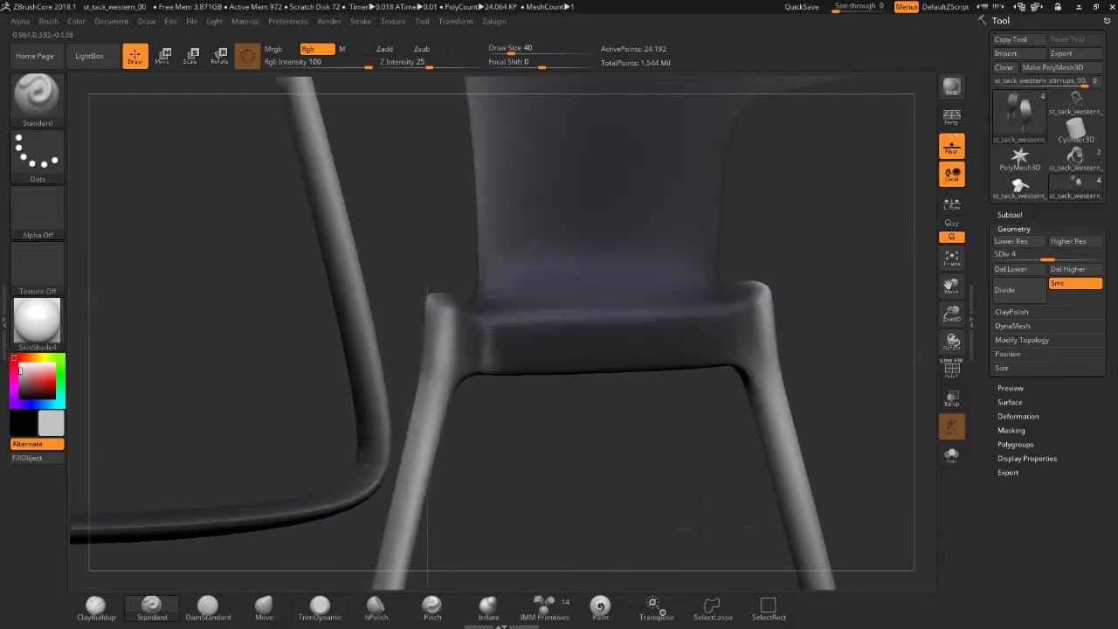
pyautogui.moveTo(678, 371)
pyautogui.mouseDown()
pyautogui.moveTo(498, 341)
pyautogui.moveTo(500, 381)
pyautogui.moveTo(649, 404)
pyautogui.moveTo(721, 331)
pyautogui.mouseUp()
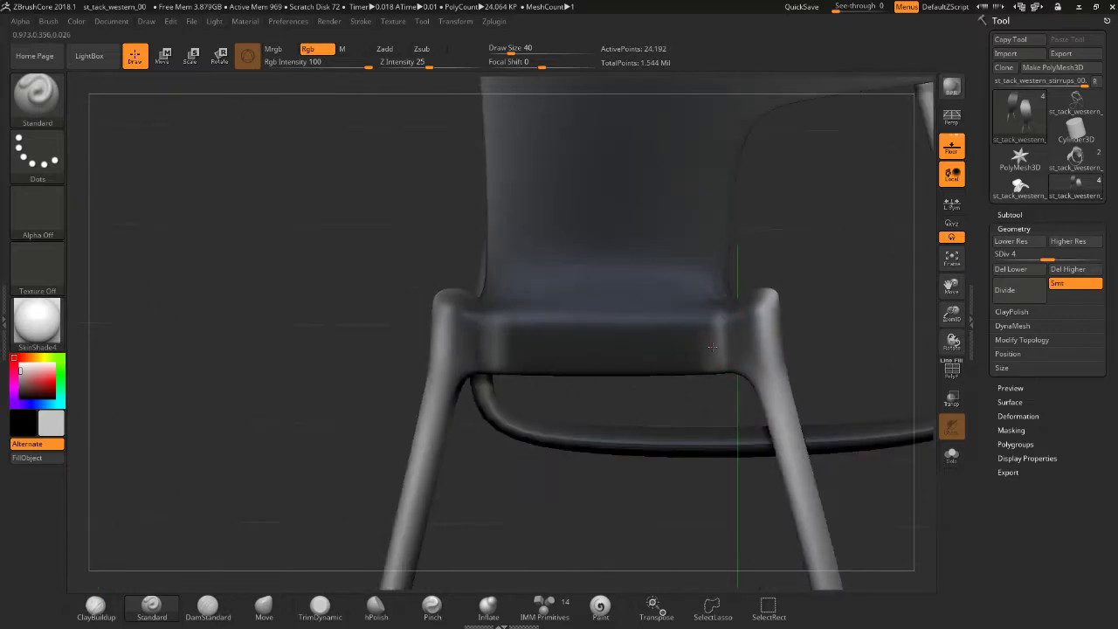
pyautogui.moveTo(734, 504); pyautogui.dragTo(635, 360)
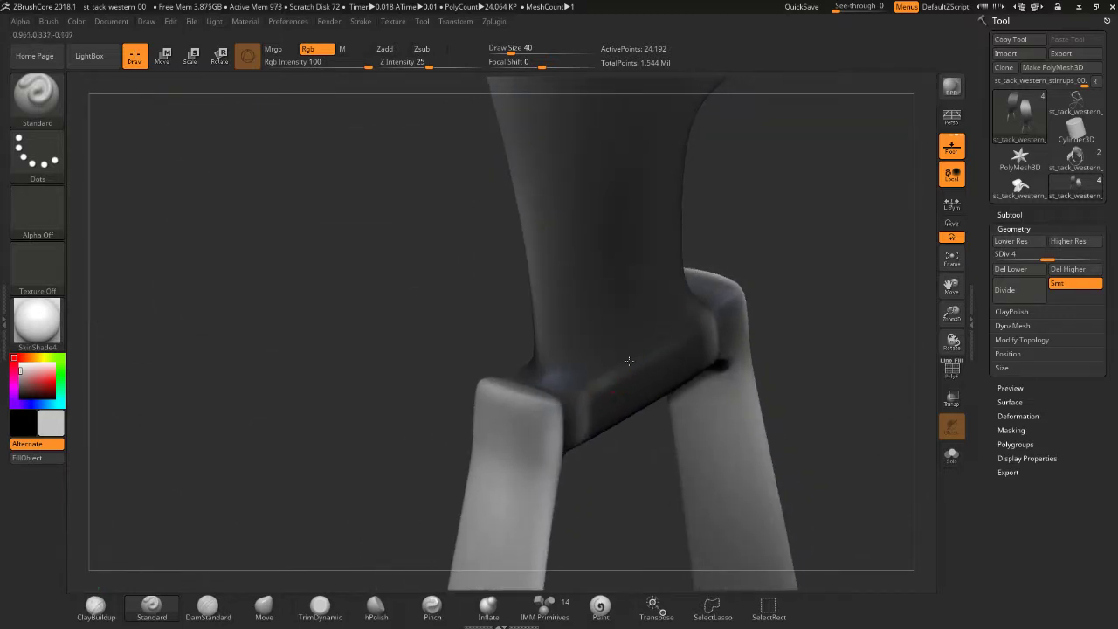
pyautogui.keyDown('shift'); pyautogui.moveTo(582, 332); pyautogui.dragTo(594, 379); pyautogui.keyUp('shift')
pyautogui.moveTo(636, 462); pyautogui.dragTo(528, 400)
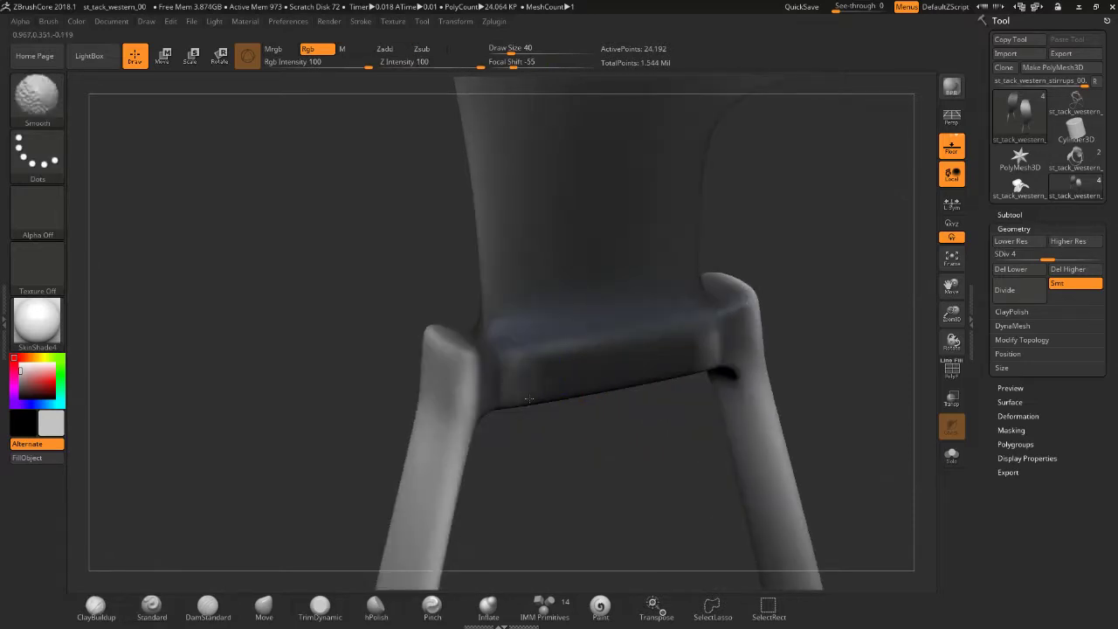
pyautogui.moveTo(567, 367)
pyautogui.keyDown('shift'); pyautogui.mouseDown()
pyautogui.moveTo(666, 375)
pyautogui.moveTo(690, 347)
pyautogui.mouseUp(); pyautogui.keyUp('shift')
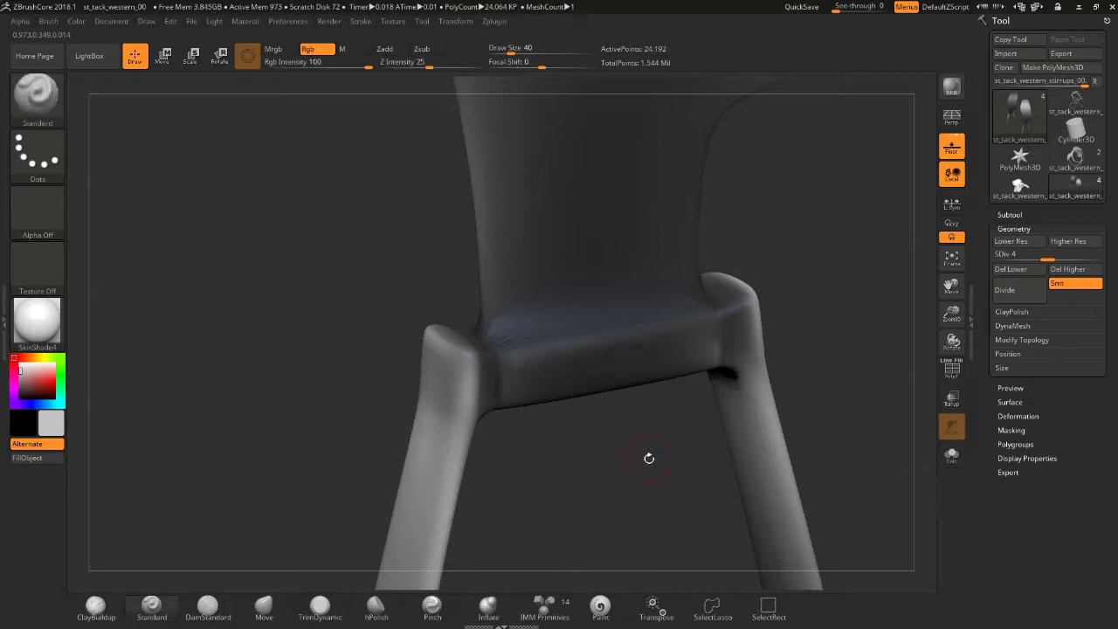
# - Smooth and reshape the keeper band's corners and surface patches
pyautogui.moveTo(649, 456); pyautogui.dragTo(714, 349)
pyautogui.keyDown('shift'); pyautogui.moveTo(726, 309); pyautogui.dragTo(722, 354); pyautogui.keyUp('shift')
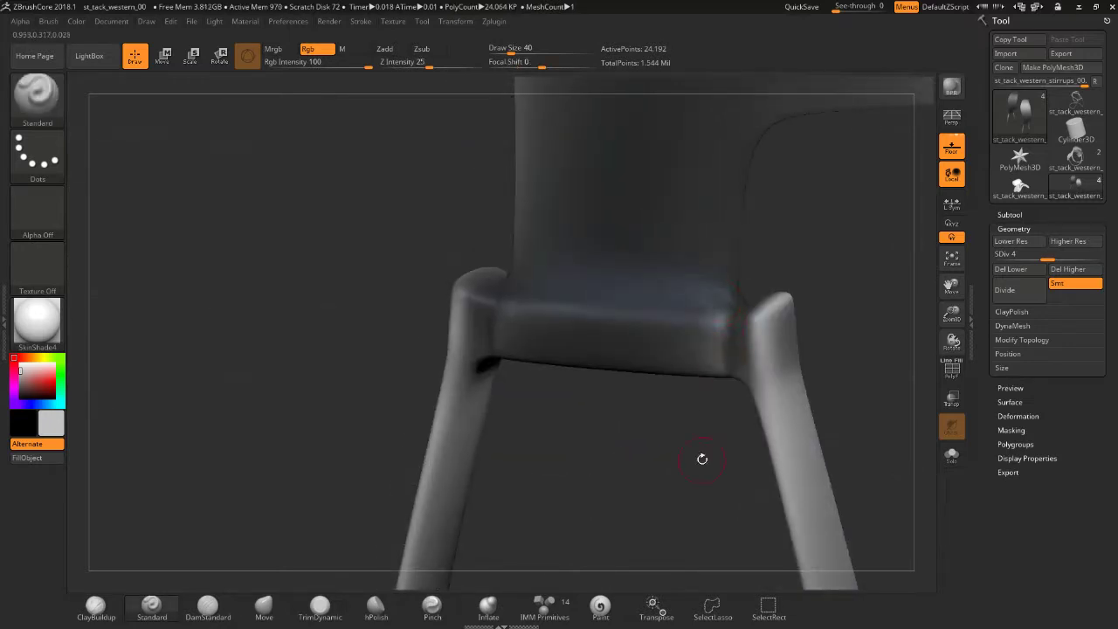
pyautogui.moveTo(693, 430); pyautogui.dragTo(620, 300)
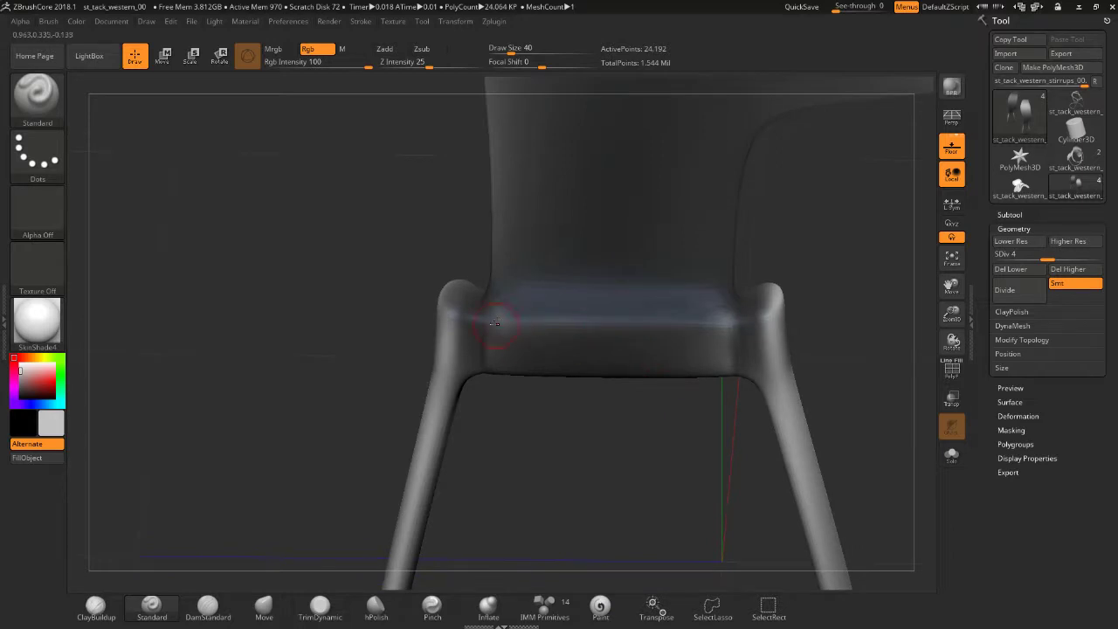
pyautogui.keyDown('shift'); pyautogui.moveTo(498, 318); pyautogui.dragTo(491, 314); pyautogui.keyUp('shift')
pyautogui.moveTo(507, 407); pyautogui.dragTo(531, 402)
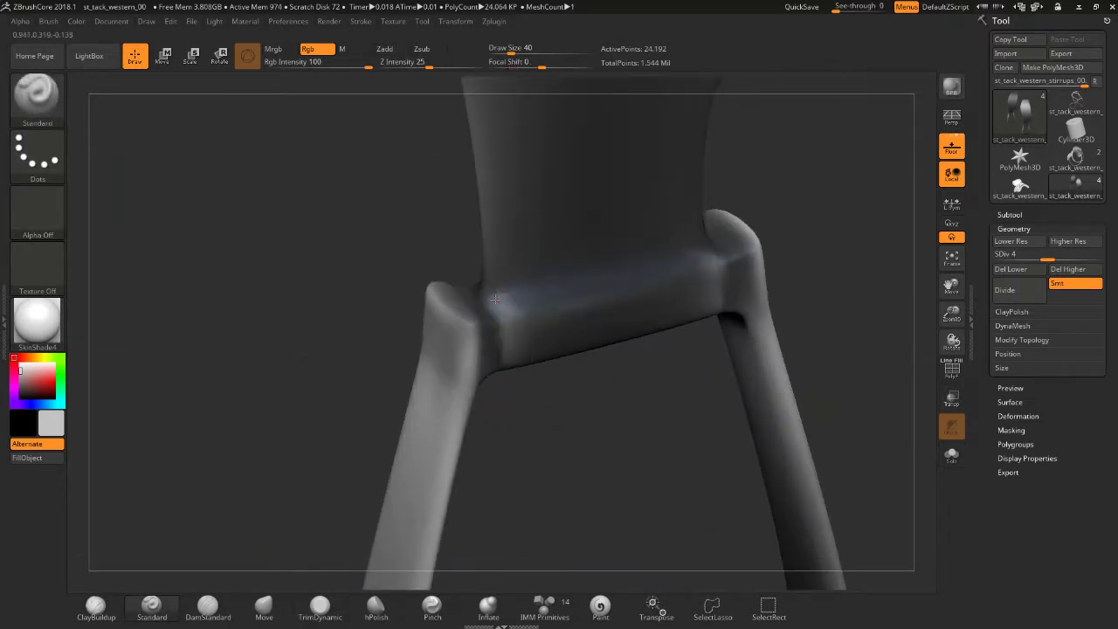
pyautogui.moveTo(518, 337); pyautogui.dragTo(535, 336)
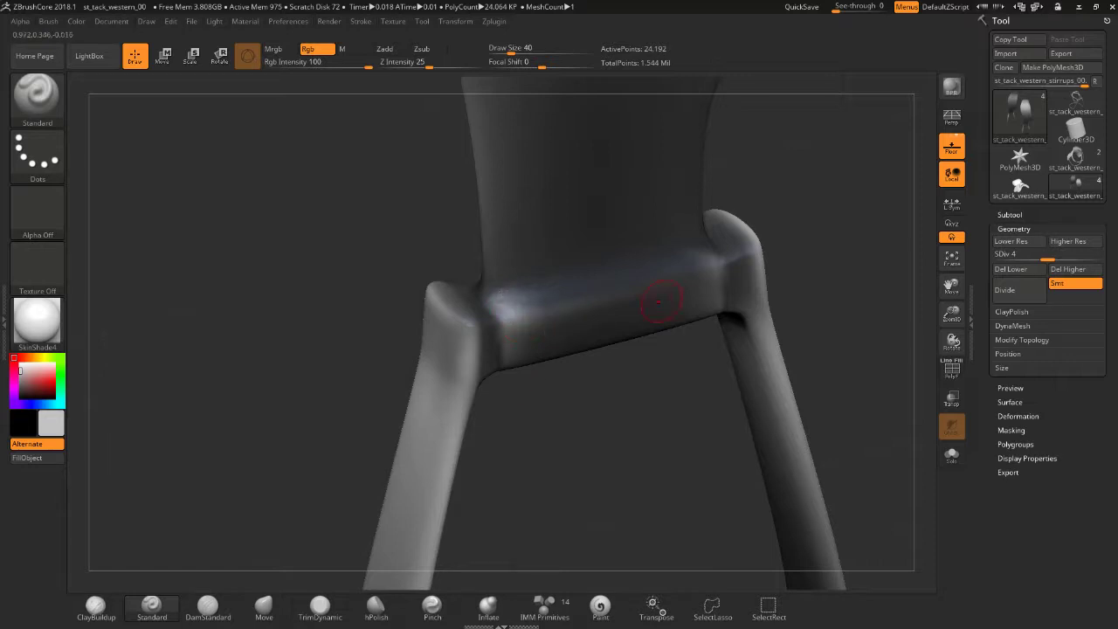
pyautogui.moveTo(660, 301); pyautogui.dragTo(717, 261)
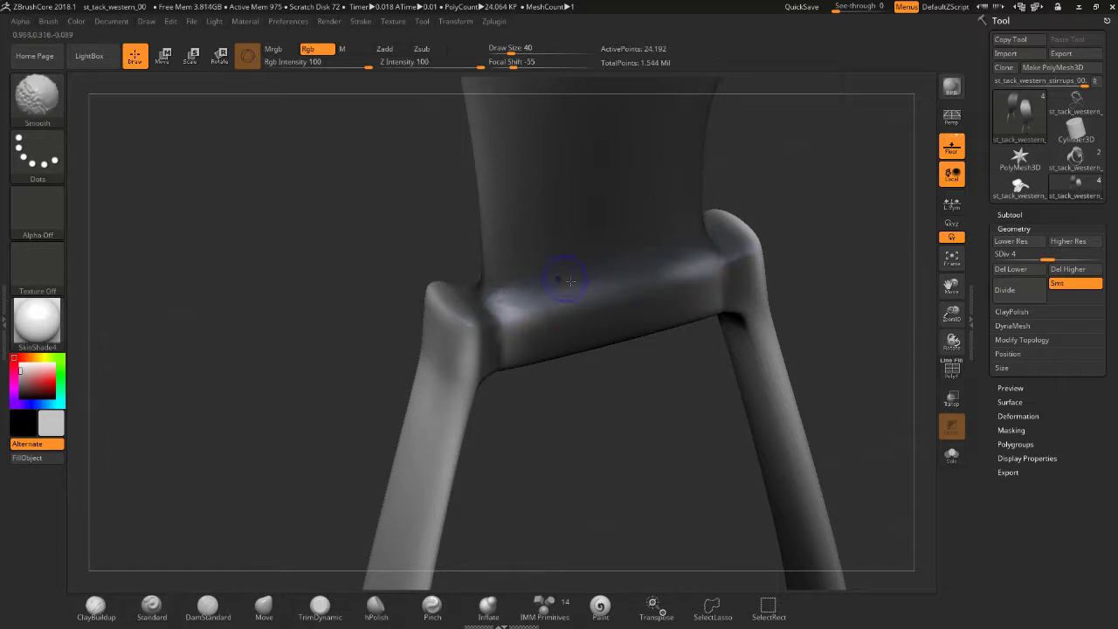
pyautogui.keyDown('shift'); pyautogui.moveTo(559, 293); pyautogui.dragTo(493, 301); pyautogui.keyUp('shift')
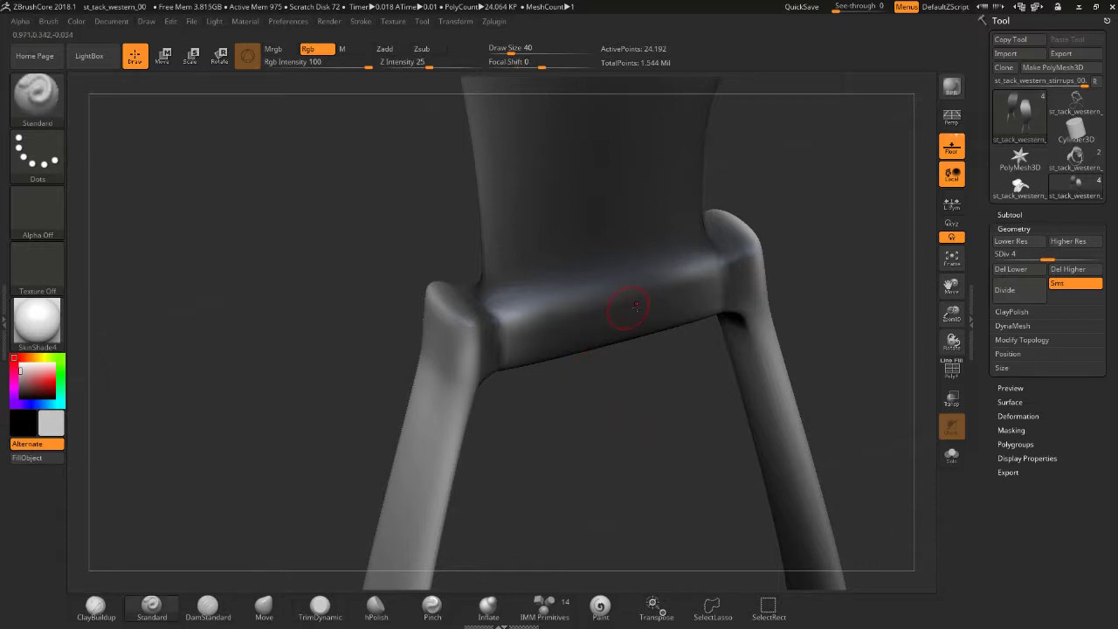
# - Reframe the saddle and lighten the top corner and another stretch of the keeper band
pyautogui.press('f')
pyautogui.moveTo(701, 361)
pyautogui.mouseDown()
pyautogui.moveTo(707, 324)
pyautogui.moveTo(669, 392)
pyautogui.moveTo(695, 426)
pyautogui.moveTo(686, 317)
pyautogui.moveTo(644, 378)
pyautogui.mouseUp()
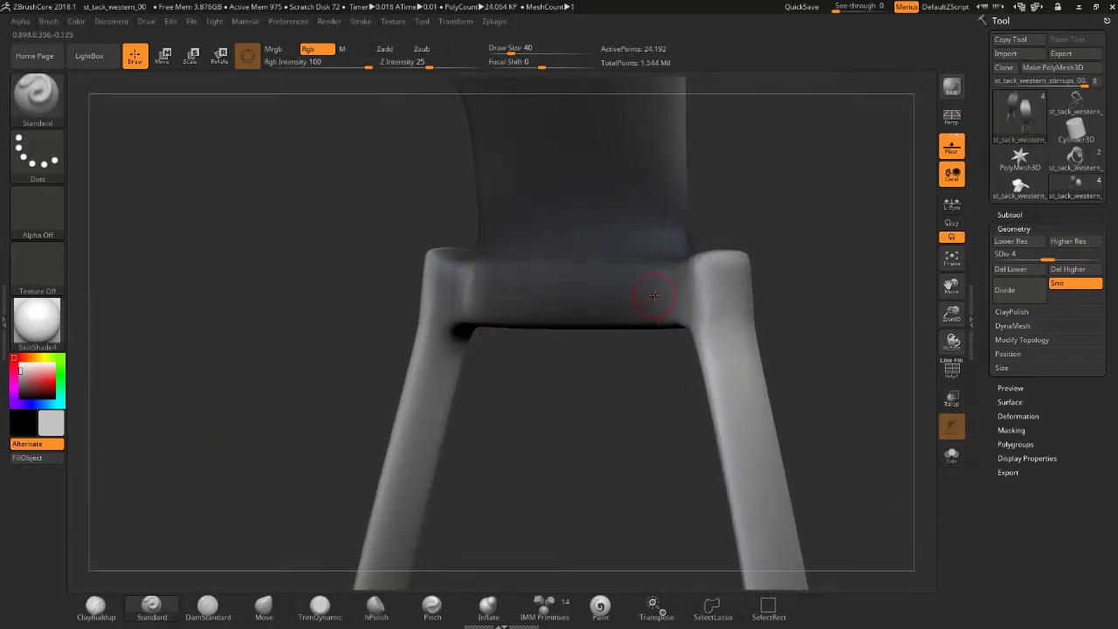
pyautogui.moveTo(645, 408)
pyautogui.mouseDown()
pyautogui.moveTo(641, 420)
pyautogui.moveTo(602, 371)
pyautogui.mouseUp()
pyautogui.moveTo(529, 203); pyautogui.dragTo(559, 220)
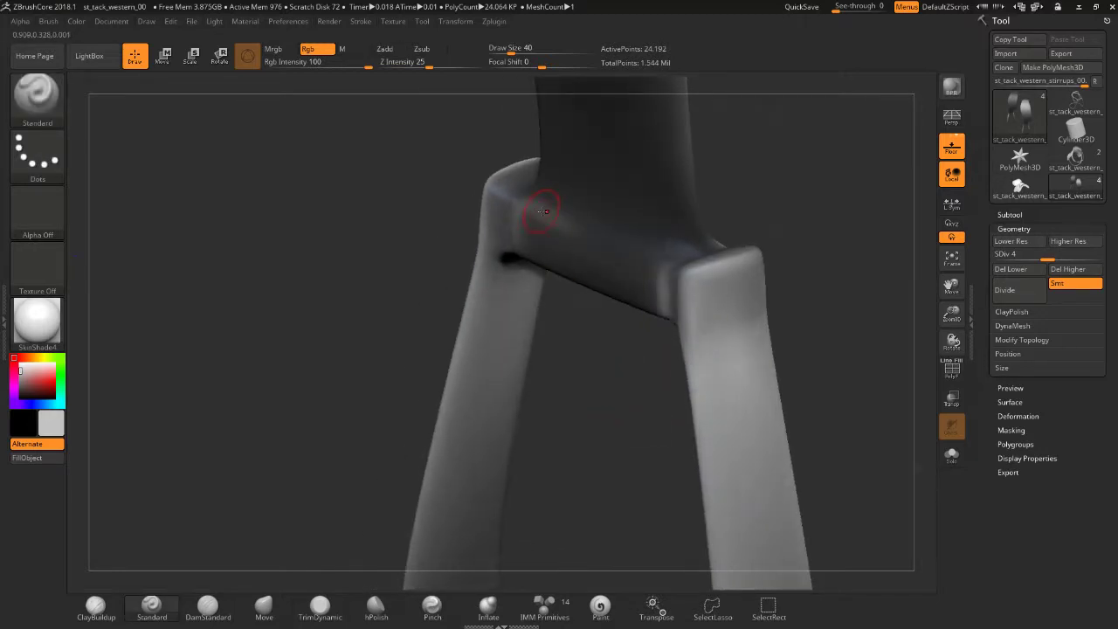
pyautogui.moveTo(656, 265); pyautogui.dragTo(601, 236)
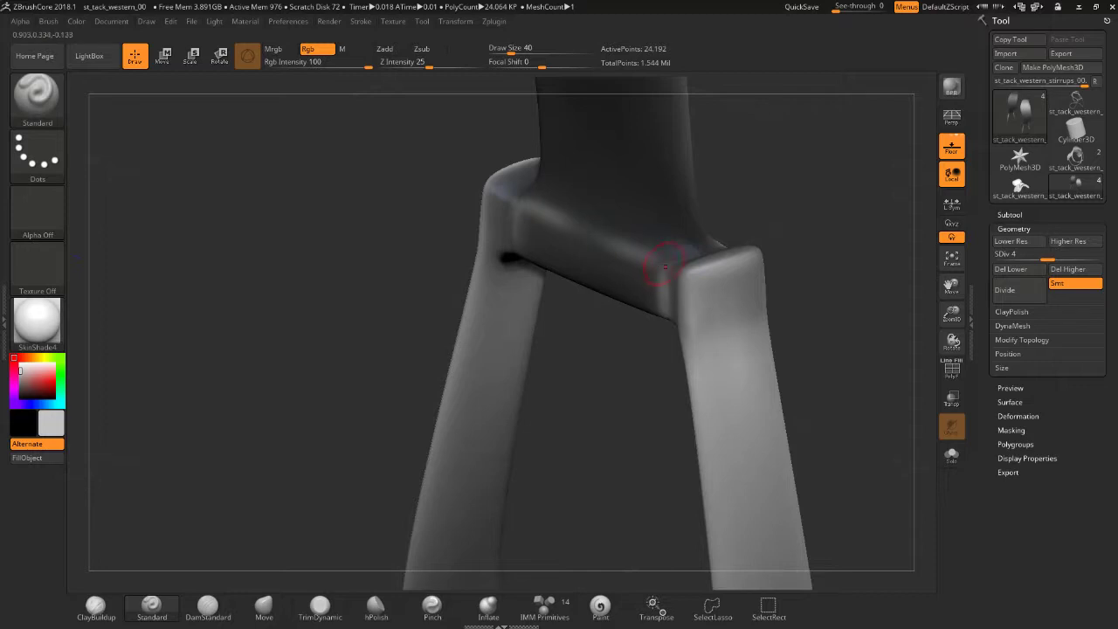
# - Smooth the keeper band near its right end and the bump at its corner
pyautogui.moveTo(594, 366); pyautogui.dragTo(487, 325)
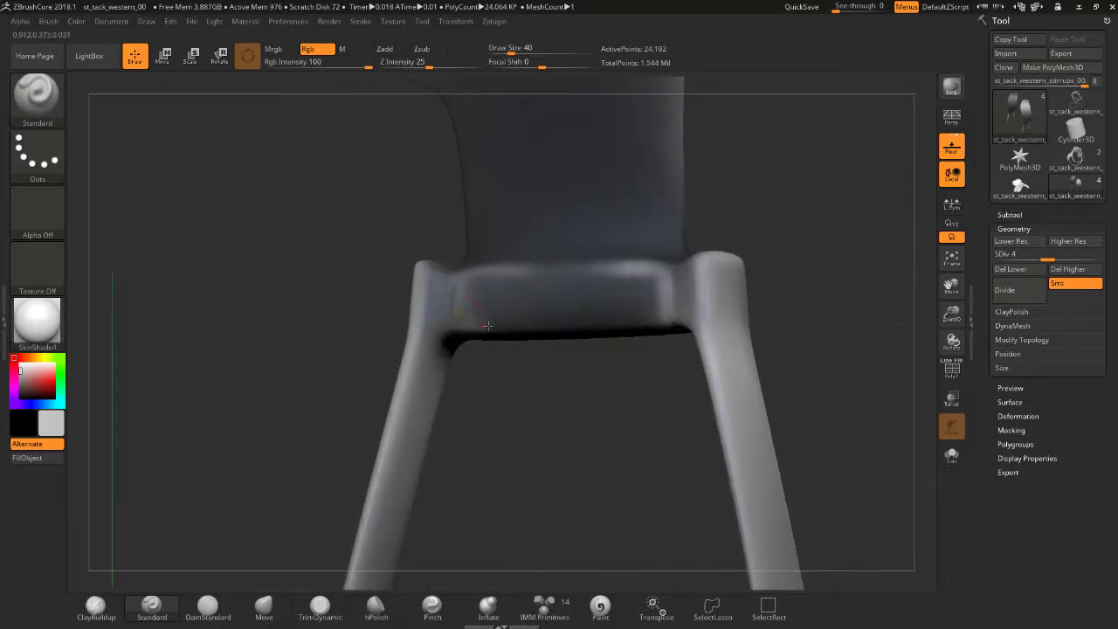
pyautogui.press('shift')
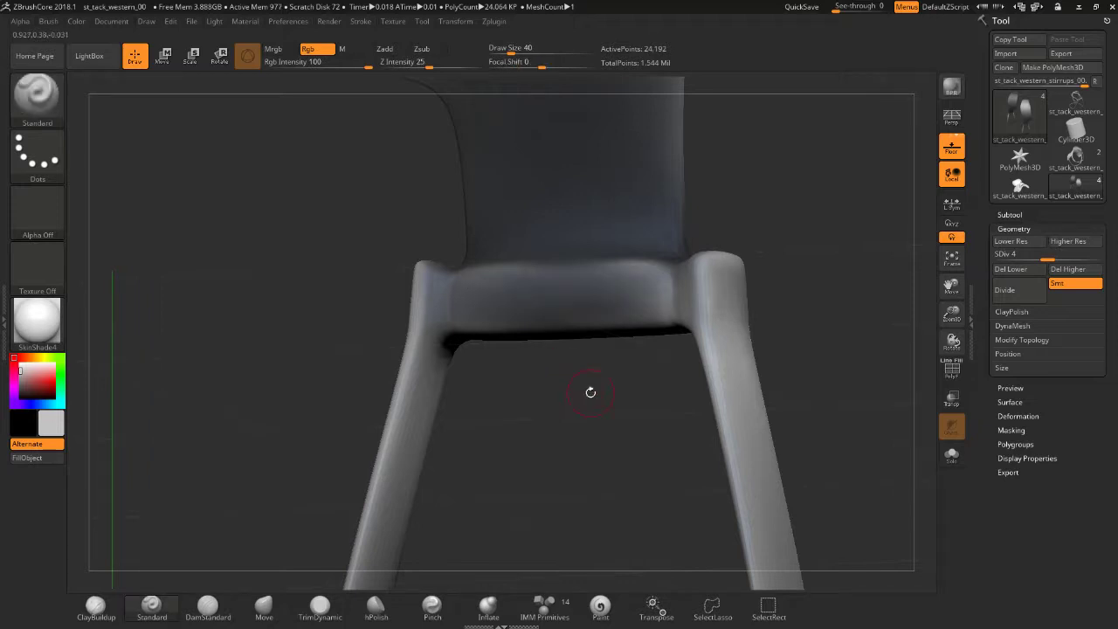
pyautogui.moveTo(589, 392); pyautogui.dragTo(581, 397)
pyautogui.moveTo(712, 229); pyautogui.dragTo(730, 229)
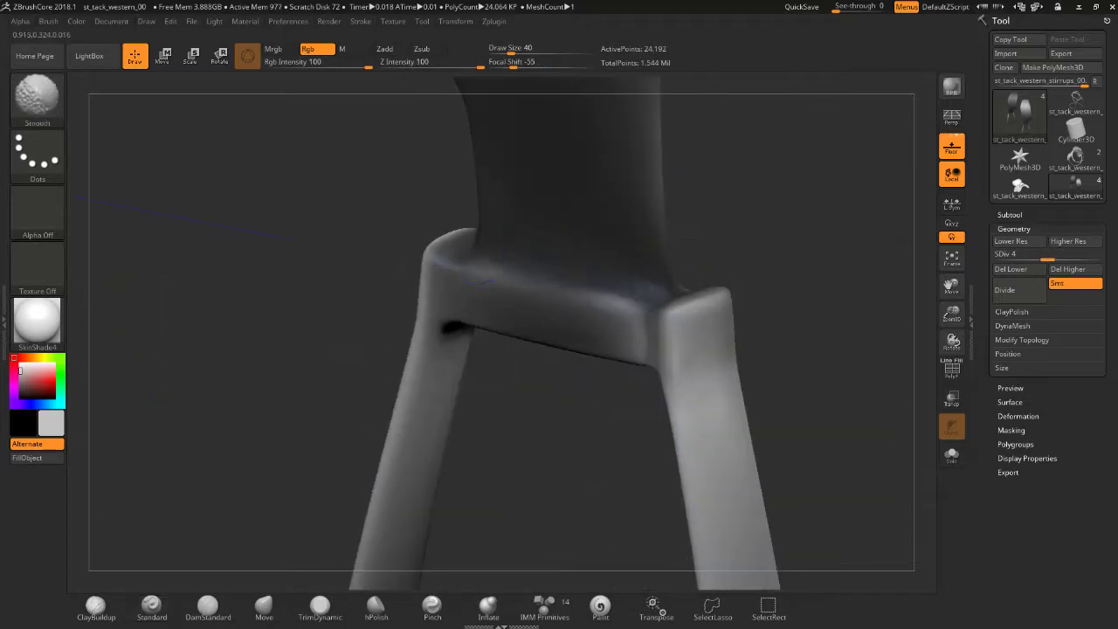
pyautogui.keyDown('shift'); pyautogui.moveTo(476, 281); pyautogui.dragTo(638, 302); pyautogui.keyUp('shift')
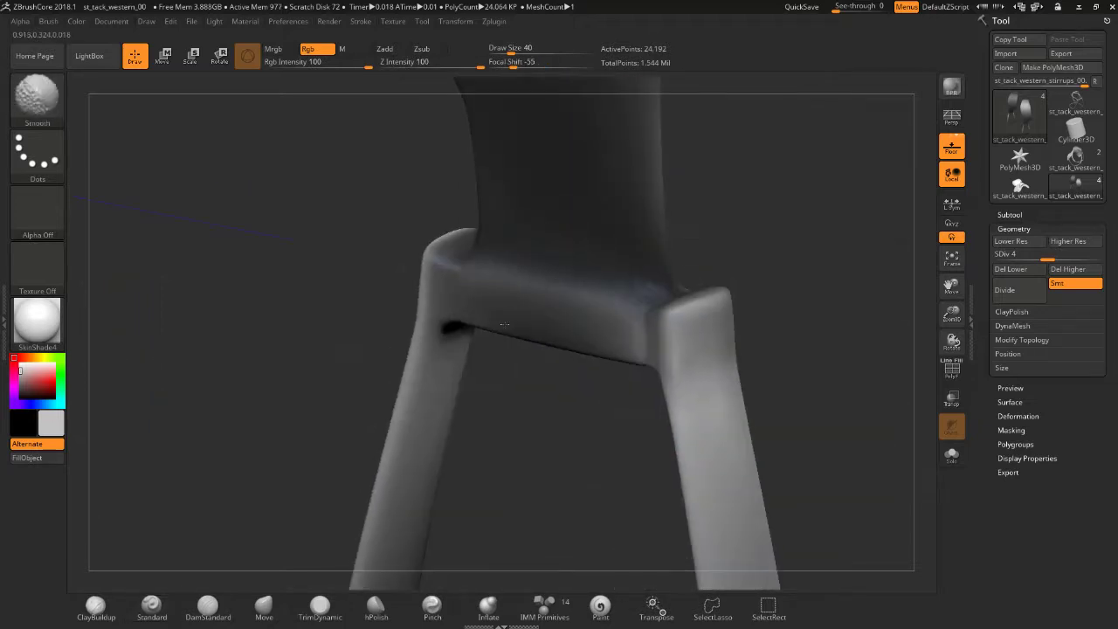
pyautogui.moveTo(781, 289)
pyautogui.mouseDown()
pyautogui.moveTo(704, 298)
pyautogui.moveTo(530, 395)
pyautogui.moveTo(553, 424)
pyautogui.mouseUp()
pyautogui.keyDown('shift'); pyautogui.moveTo(533, 371); pyautogui.dragTo(554, 400); pyautogui.keyUp('shift')
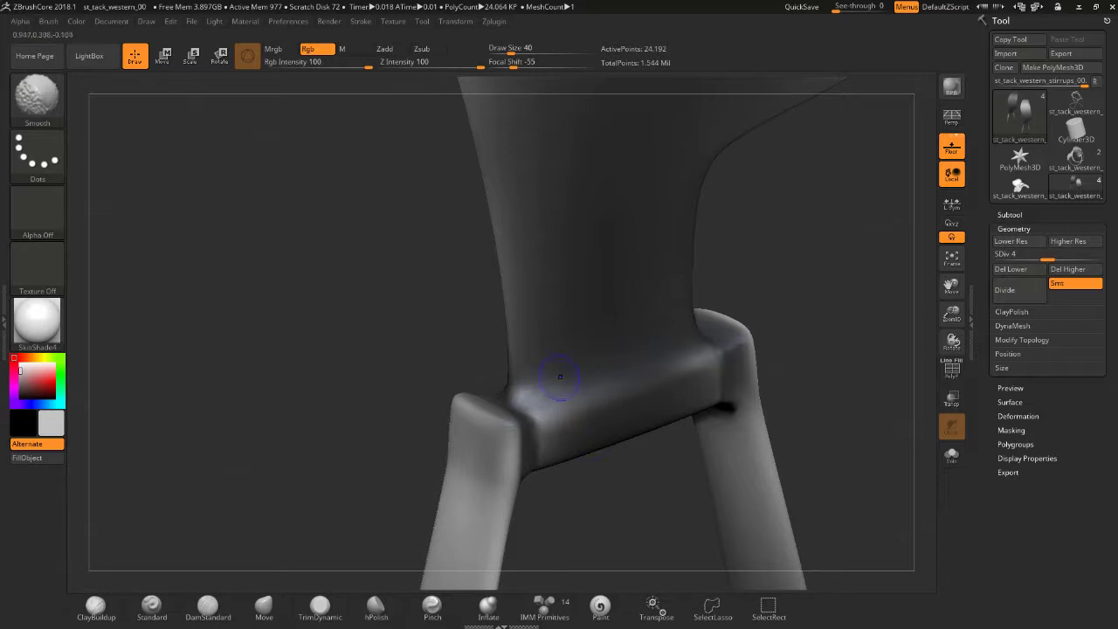
# - Smooth the leather's inner corner and its right edge up toward the top
pyautogui.moveTo(646, 480)
pyautogui.mouseDown()
pyautogui.moveTo(802, 336)
pyautogui.moveTo(753, 366)
pyautogui.mouseUp()
pyautogui.moveTo(718, 416)
pyautogui.keyDown('shift'); pyautogui.mouseDown()
pyautogui.moveTo(739, 237)
pyautogui.moveTo(768, 220)
pyautogui.moveTo(712, 334)
pyautogui.moveTo(703, 430)
pyautogui.moveTo(667, 411)
pyautogui.mouseUp(); pyautogui.keyUp('shift')
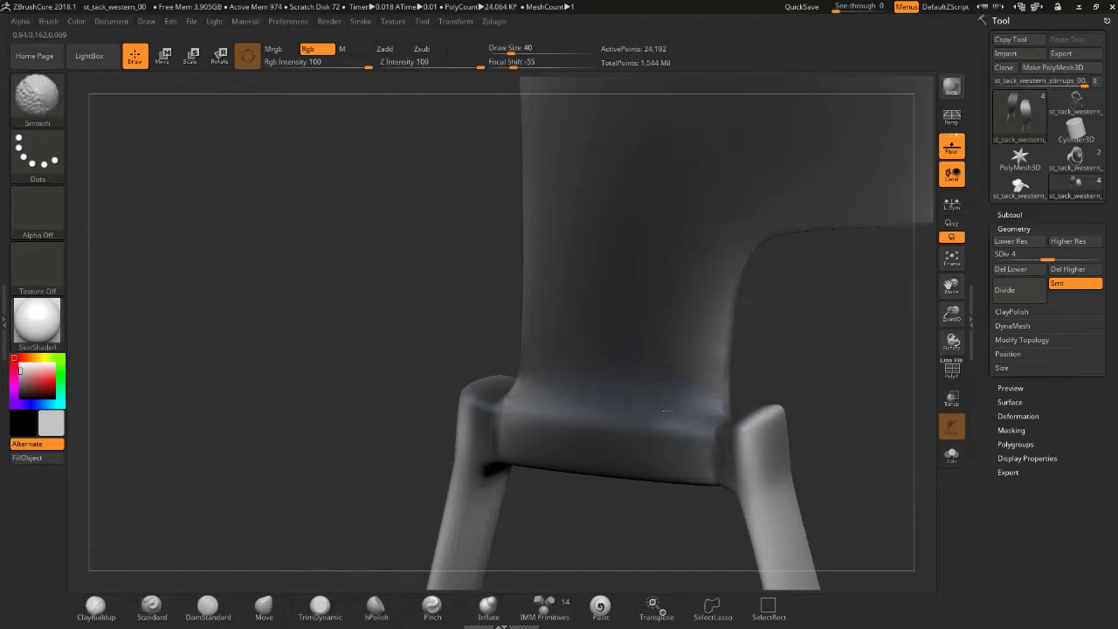
pyautogui.keyDown('shift'); pyautogui.moveTo(707, 349); pyautogui.dragTo(745, 232); pyautogui.keyUp('shift')
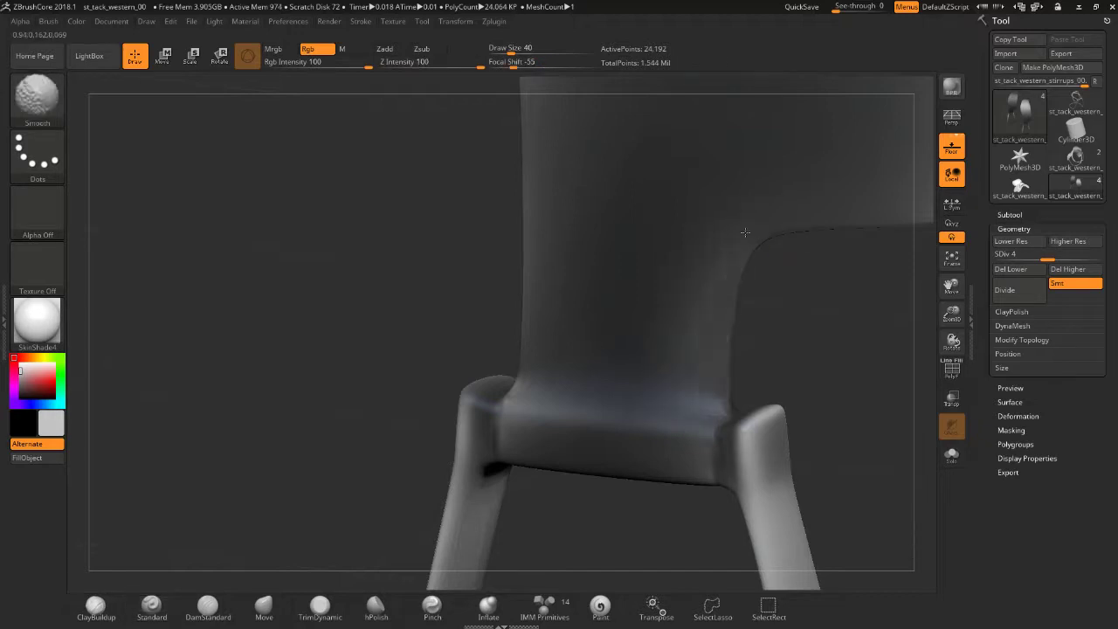
pyautogui.moveTo(839, 337)
pyautogui.mouseDown()
pyautogui.moveTo(876, 336)
pyautogui.moveTo(843, 198)
pyautogui.moveTo(692, 278)
pyautogui.mouseUp()
# - Smooth along the stirrup iron's top crossbar, then view both stirrups
pyautogui.press('shift')
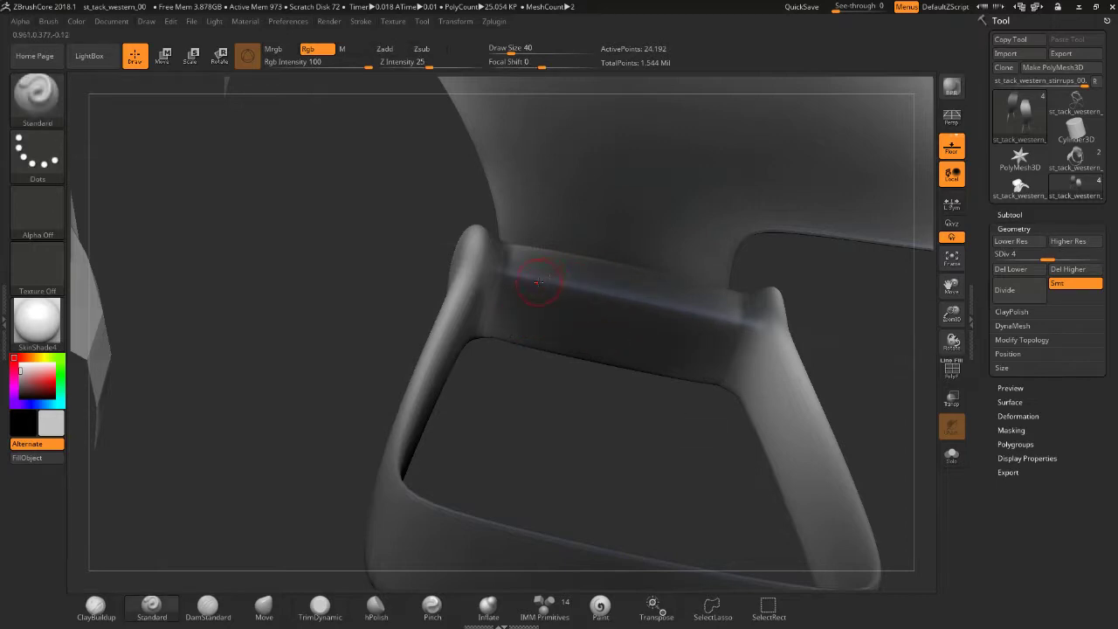
pyautogui.keyDown('shift'); pyautogui.moveTo(539, 277); pyautogui.dragTo(725, 311); pyautogui.keyUp('shift')
pyautogui.press('shift')
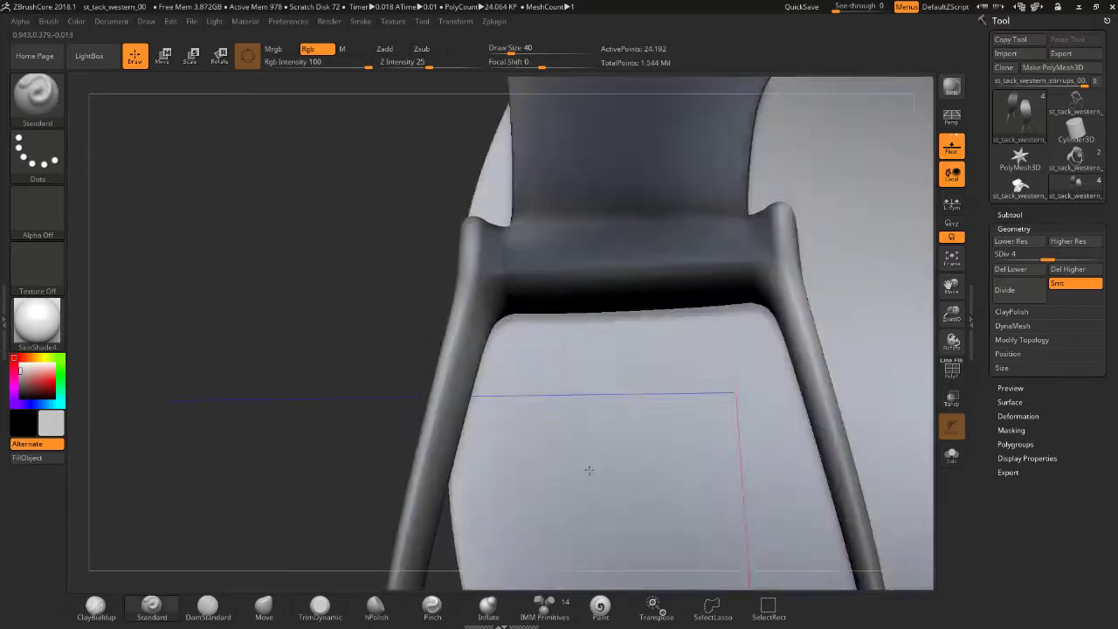
pyautogui.moveTo(589, 399)
pyautogui.mouseDown(button='right')
pyautogui.moveTo(588, 469)
pyautogui.moveTo(609, 461)
pyautogui.mouseUp(button='right')
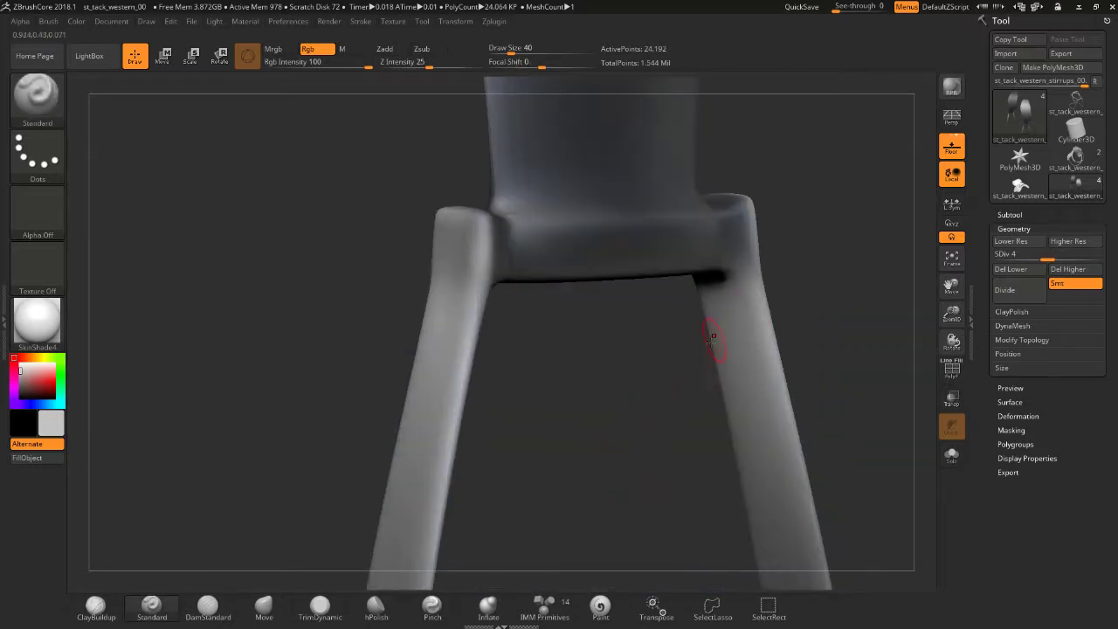
pyautogui.moveTo(713, 336)
pyautogui.mouseDown(button='right')
pyautogui.moveTo(739, 250)
pyautogui.moveTo(774, 290)
pyautogui.moveTo(780, 283)
pyautogui.mouseUp(button='right')
# - Smooth the left and right arms of the stirrup iron
pyautogui.moveTo(800, 246); pyautogui.dragTo(792, 250, button='right')
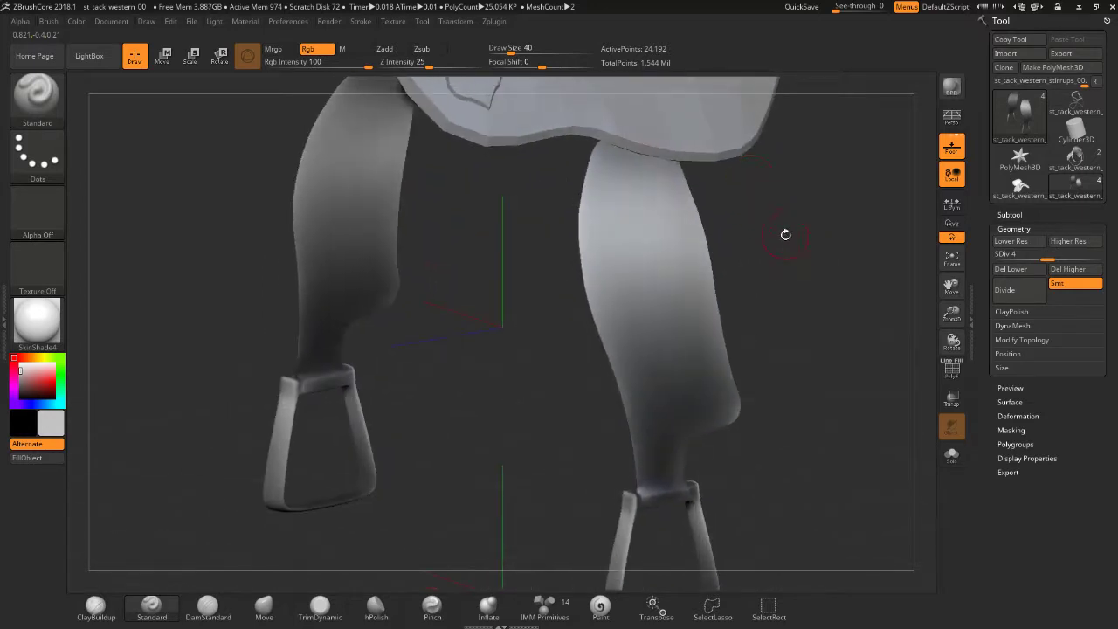
pyautogui.moveTo(803, 214)
pyautogui.mouseDown(button='right')
pyautogui.moveTo(833, 232)
pyautogui.moveTo(789, 249)
pyautogui.moveTo(819, 241)
pyautogui.mouseUp(button='right')
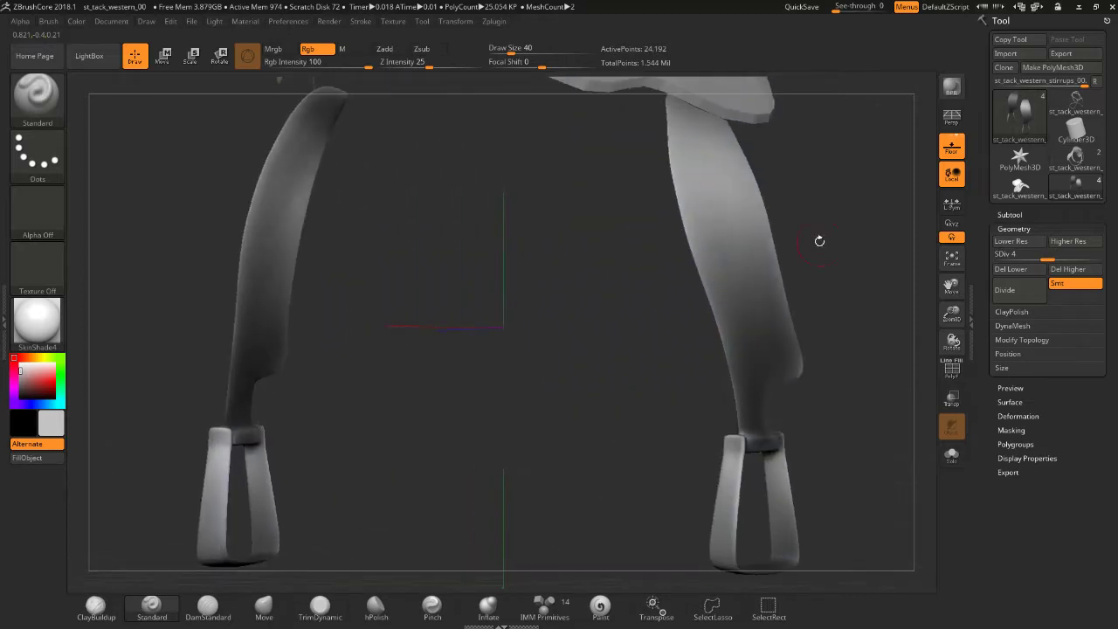
pyautogui.moveTo(865, 300)
pyautogui.mouseDown(button='right')
pyautogui.moveTo(800, 228)
pyautogui.moveTo(788, 499)
pyautogui.moveTo(718, 357)
pyautogui.moveTo(561, 309)
pyautogui.moveTo(749, 227)
pyautogui.mouseUp(button='right')
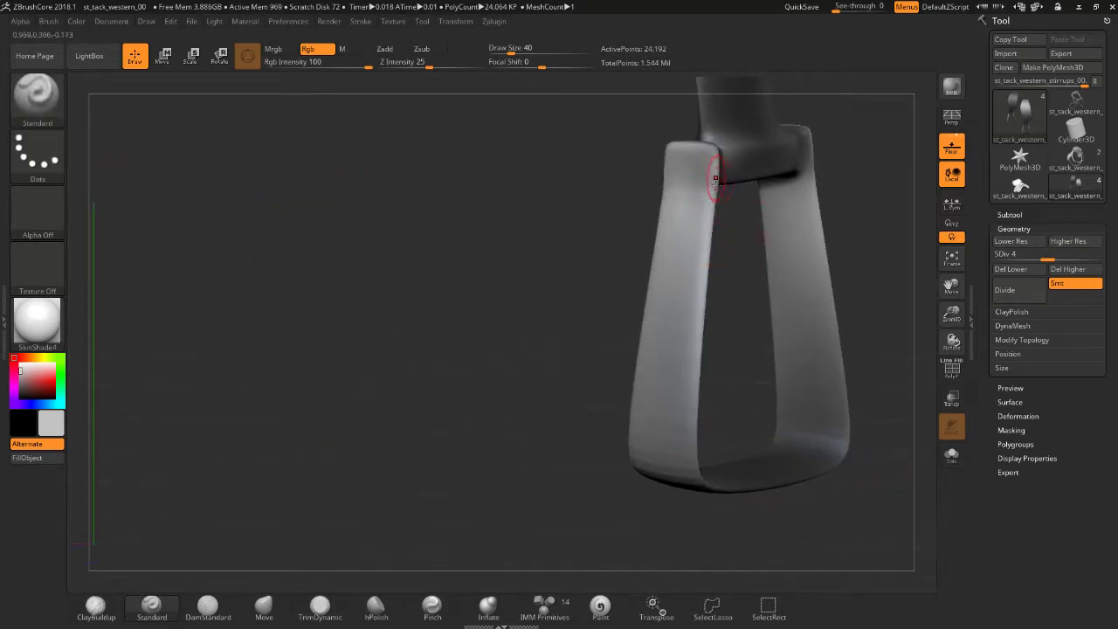
pyautogui.keyDown('shift'); pyautogui.moveTo(694, 232); pyautogui.dragTo(690, 463); pyautogui.keyUp('shift')
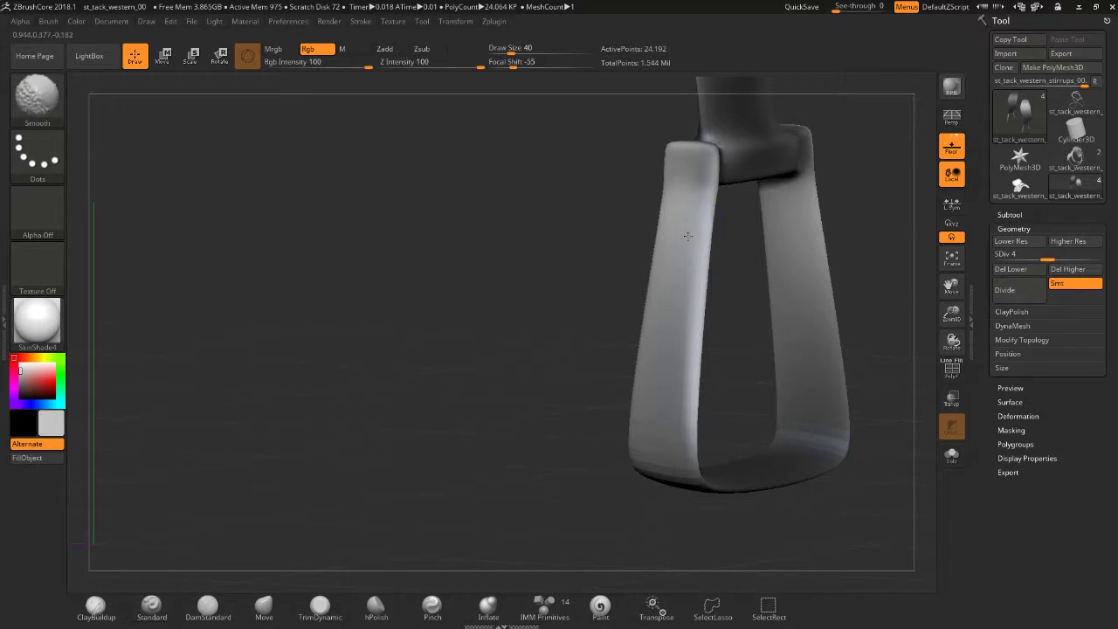
pyautogui.moveTo(696, 527)
pyautogui.mouseDown(button='right')
pyautogui.moveTo(654, 515)
pyautogui.moveTo(752, 213)
pyautogui.mouseUp(button='right')
pyautogui.moveTo(741, 175)
pyautogui.keyDown('shift'); pyautogui.mouseDown()
pyautogui.moveTo(749, 411)
pyautogui.moveTo(749, 217)
pyautogui.mouseUp(); pyautogui.keyUp('shift')
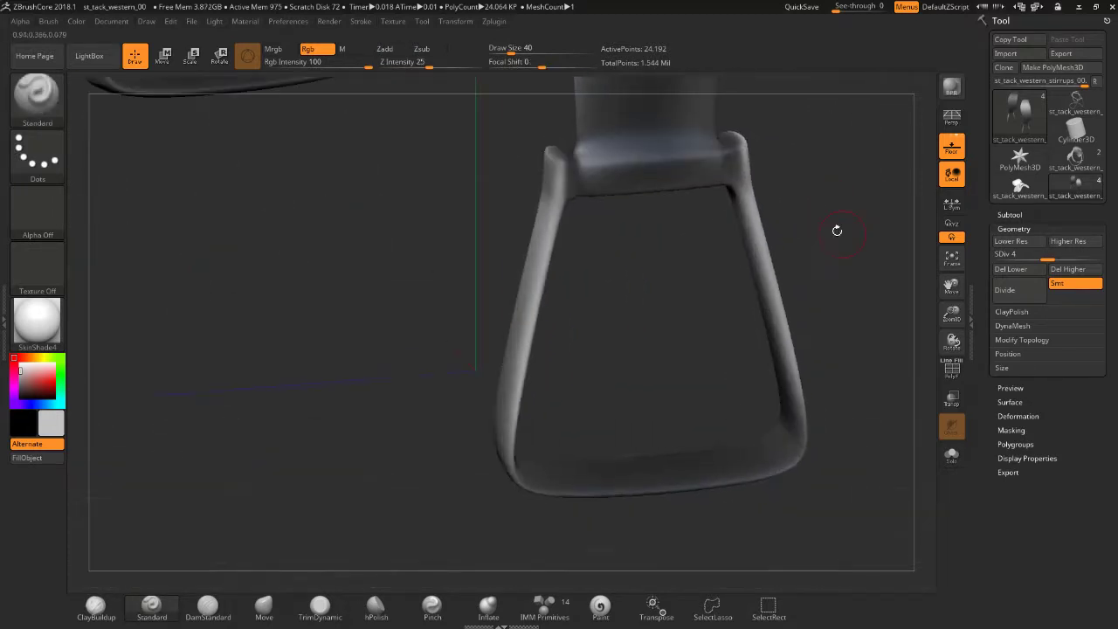
# - Check the leathers from the side and smooth the stirrup's left arm again
pyautogui.moveTo(825, 90); pyautogui.dragTo(772, 291)
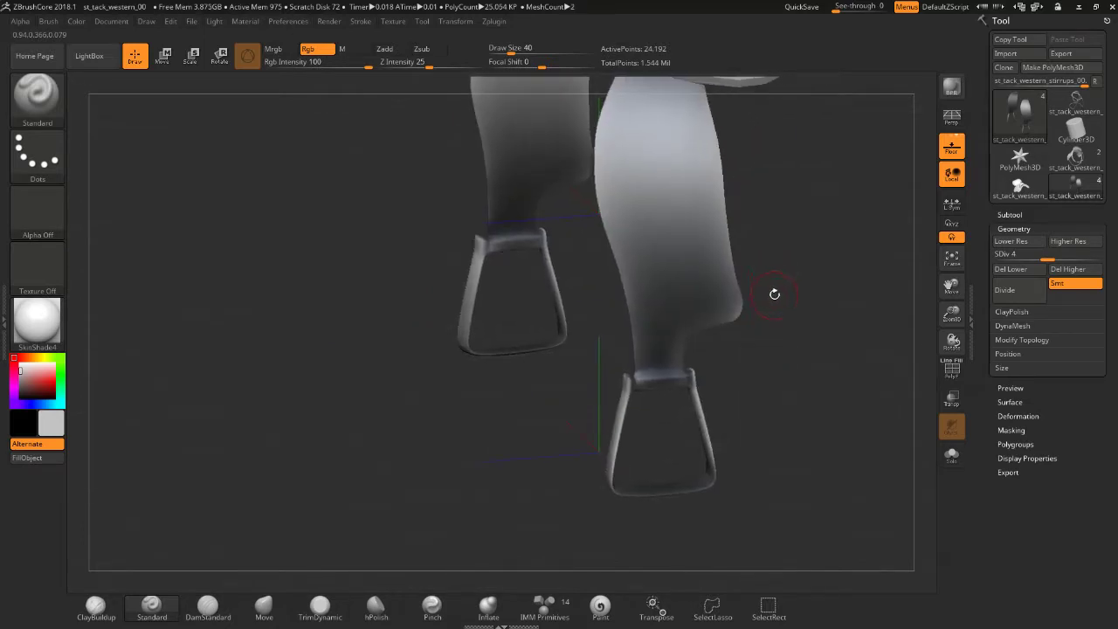
pyautogui.moveTo(753, 241)
pyautogui.mouseDown()
pyautogui.moveTo(759, 388)
pyautogui.moveTo(791, 235)
pyautogui.mouseUp()
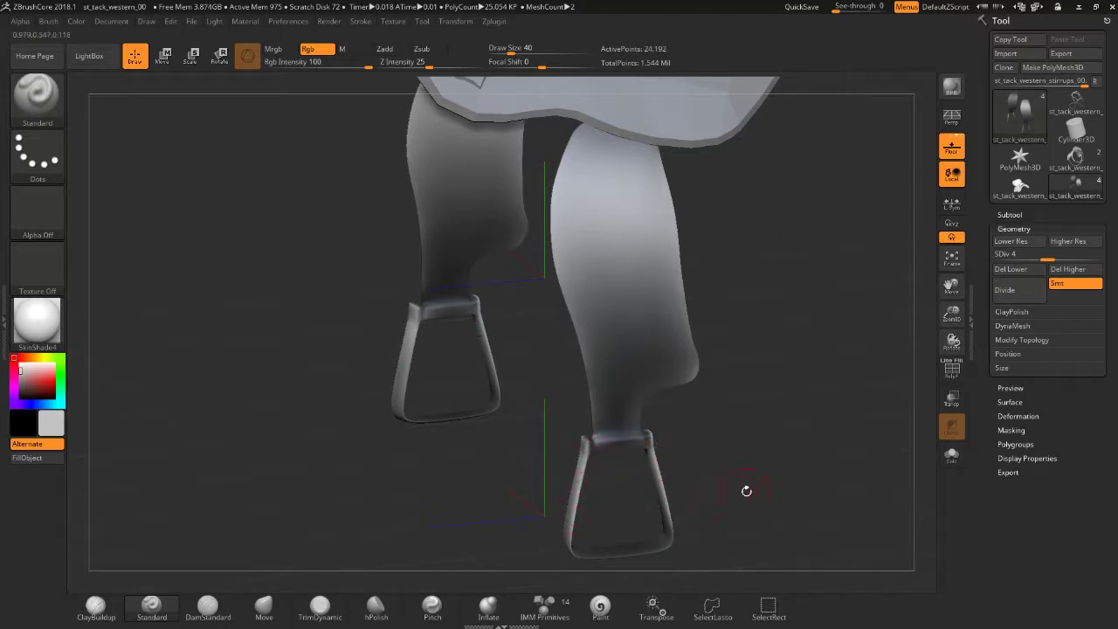
pyautogui.moveTo(746, 491)
pyautogui.mouseDown()
pyautogui.moveTo(709, 409)
pyautogui.moveTo(727, 419)
pyautogui.moveTo(719, 324)
pyautogui.mouseUp()
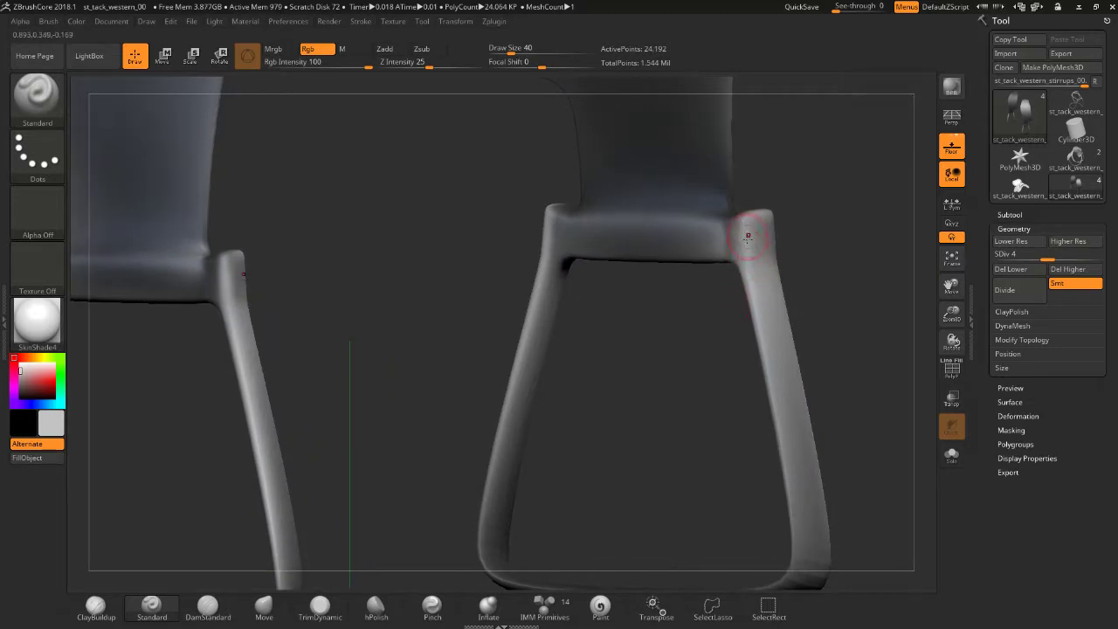
pyautogui.moveTo(835, 314); pyautogui.dragTo(694, 197)
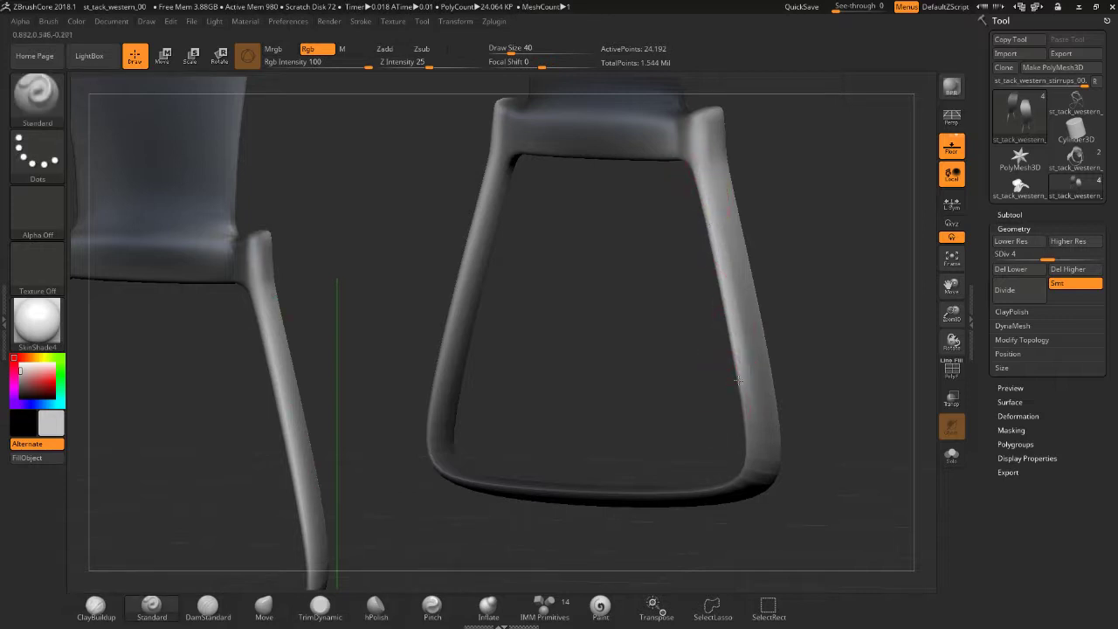
pyautogui.moveTo(492, 167); pyautogui.dragTo(487, 163)
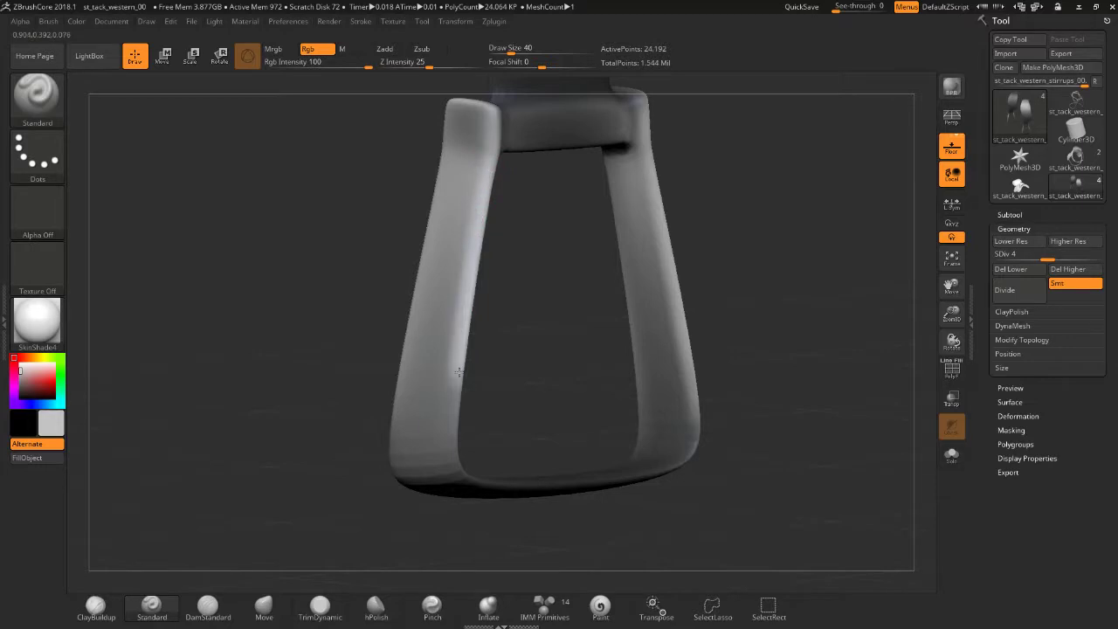
pyautogui.keyDown('shift'); pyautogui.moveTo(449, 407); pyautogui.dragTo(466, 277); pyautogui.keyUp('shift')
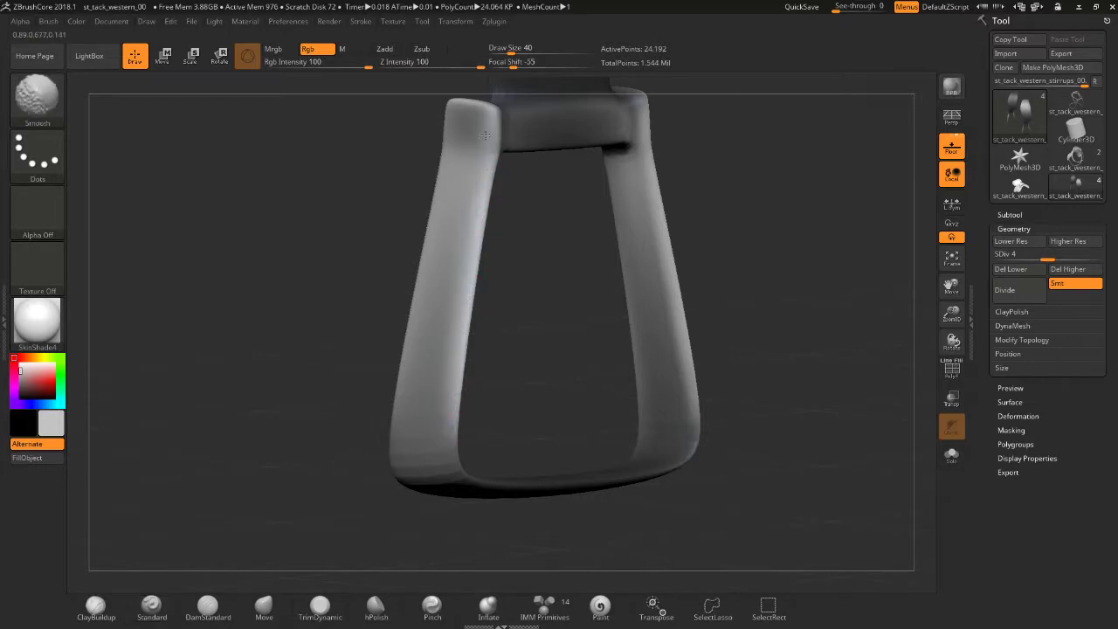
# - Zoom in on the stirrup iron and smooth its lower right corner
pyautogui.moveTo(410, 140); pyautogui.dragTo(710, 285)
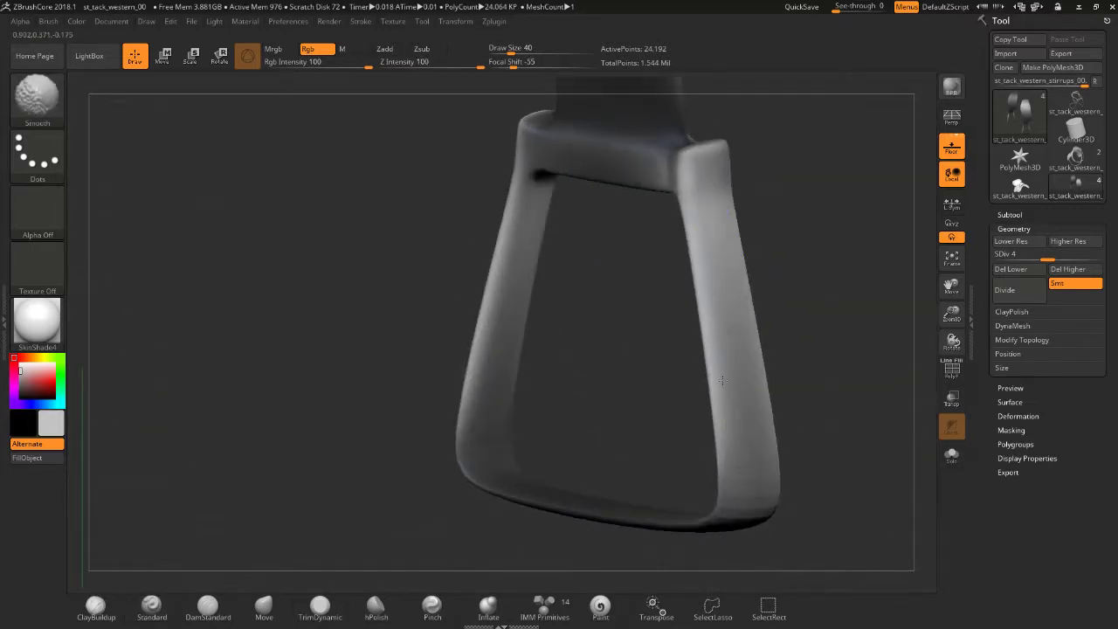
pyautogui.moveTo(809, 335)
pyautogui.mouseDown()
pyautogui.moveTo(536, 414)
pyautogui.moveTo(523, 441)
pyautogui.mouseUp()
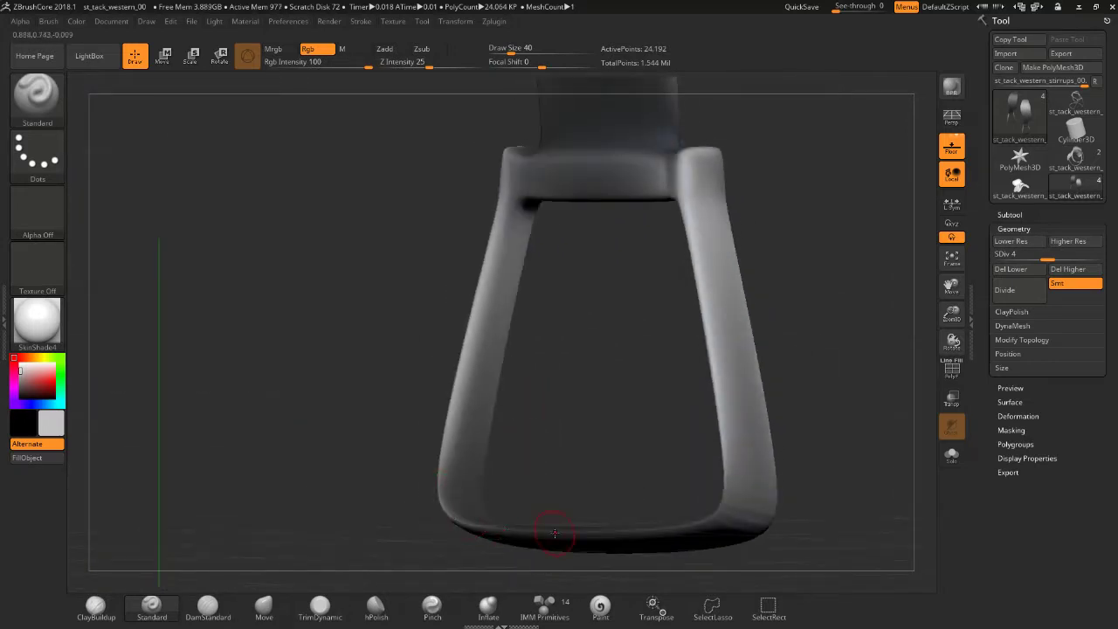
pyautogui.moveTo(554, 533)
pyautogui.mouseDown()
pyautogui.moveTo(536, 461)
pyautogui.moveTo(544, 369)
pyautogui.mouseUp()
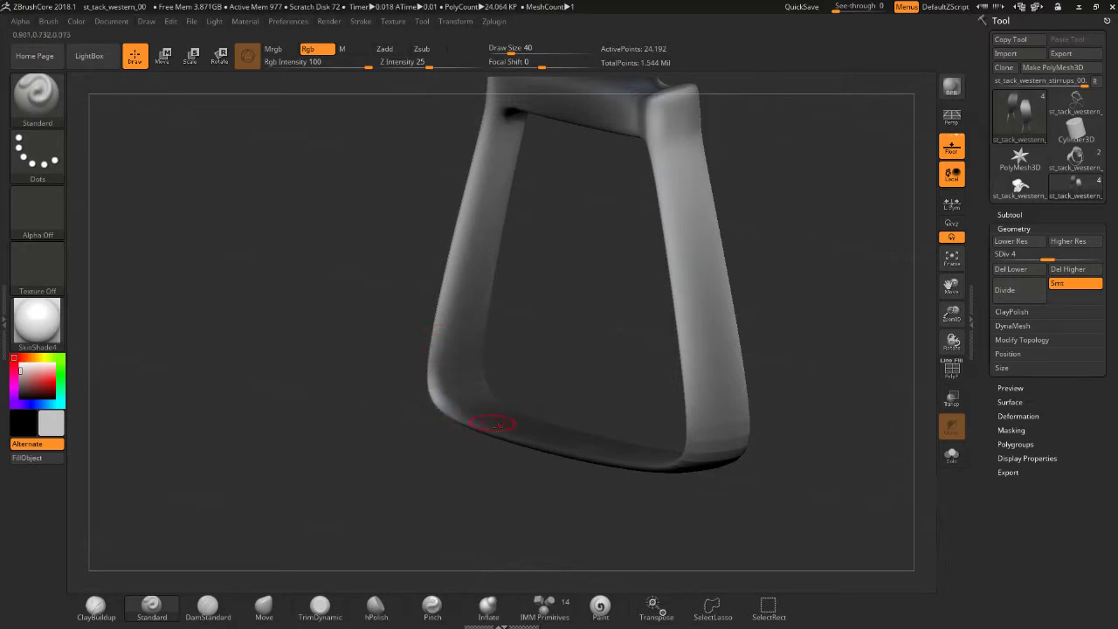
pyautogui.moveTo(446, 385); pyautogui.dragTo(577, 331)
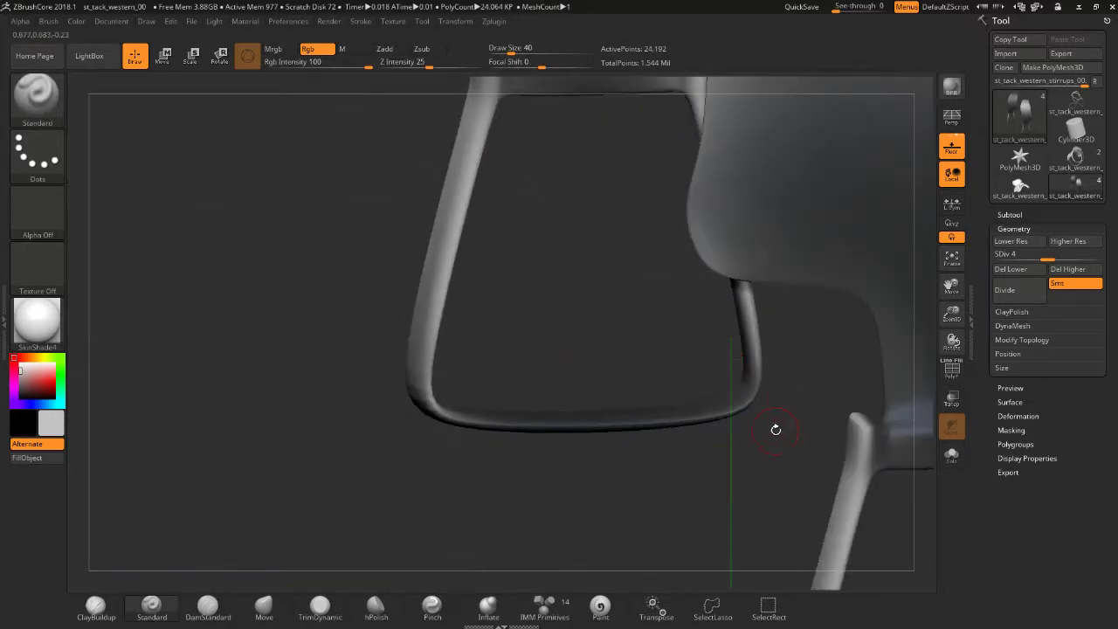
pyautogui.moveTo(776, 428); pyautogui.dragTo(719, 338)
pyautogui.moveTo(681, 369)
pyautogui.mouseDown()
pyautogui.moveTo(706, 323)
pyautogui.moveTo(606, 382)
pyautogui.mouseUp()
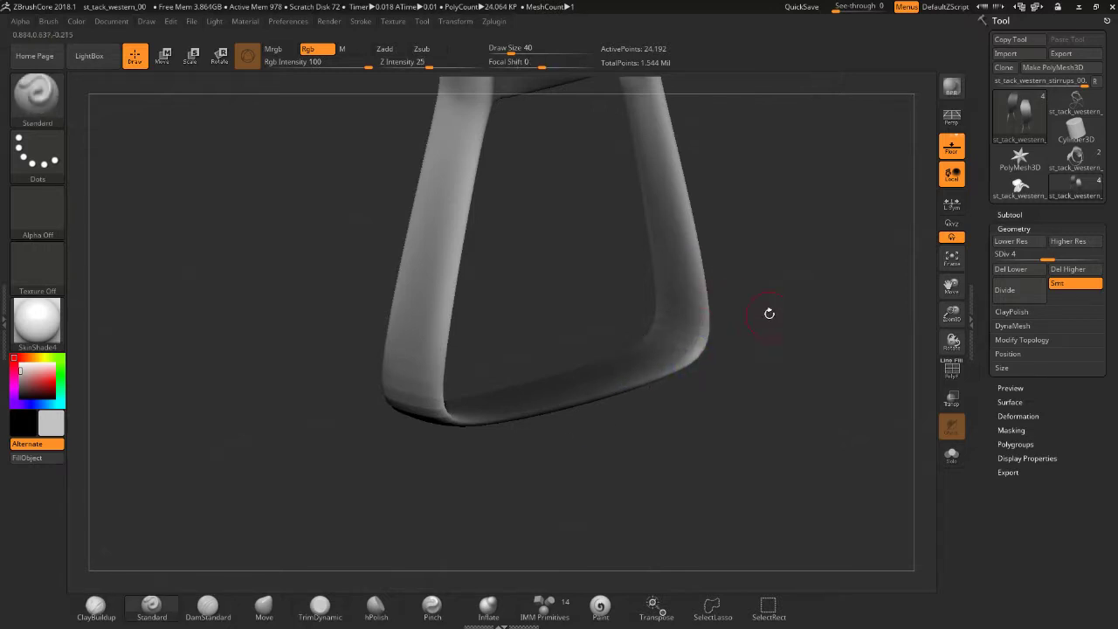
# - Set the paint colour to dark grey
pyautogui.moveTo(769, 312); pyautogui.dragTo(221, 416)
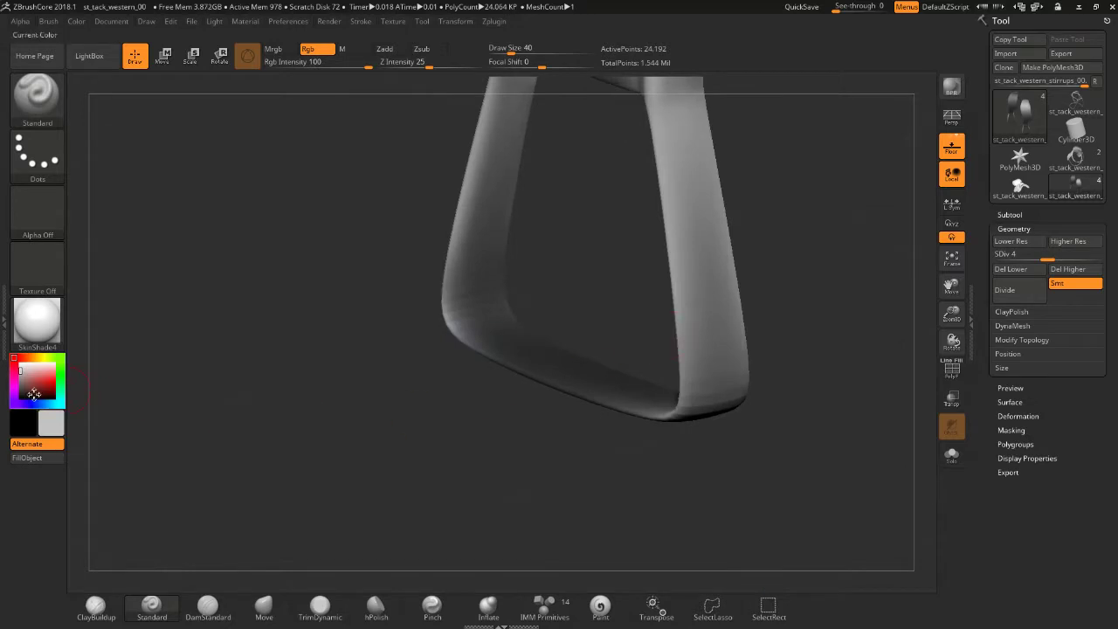
pyautogui.moveTo(35, 395); pyautogui.dragTo(18, 392)
pyautogui.moveTo(218, 401); pyautogui.dragTo(515, 400)
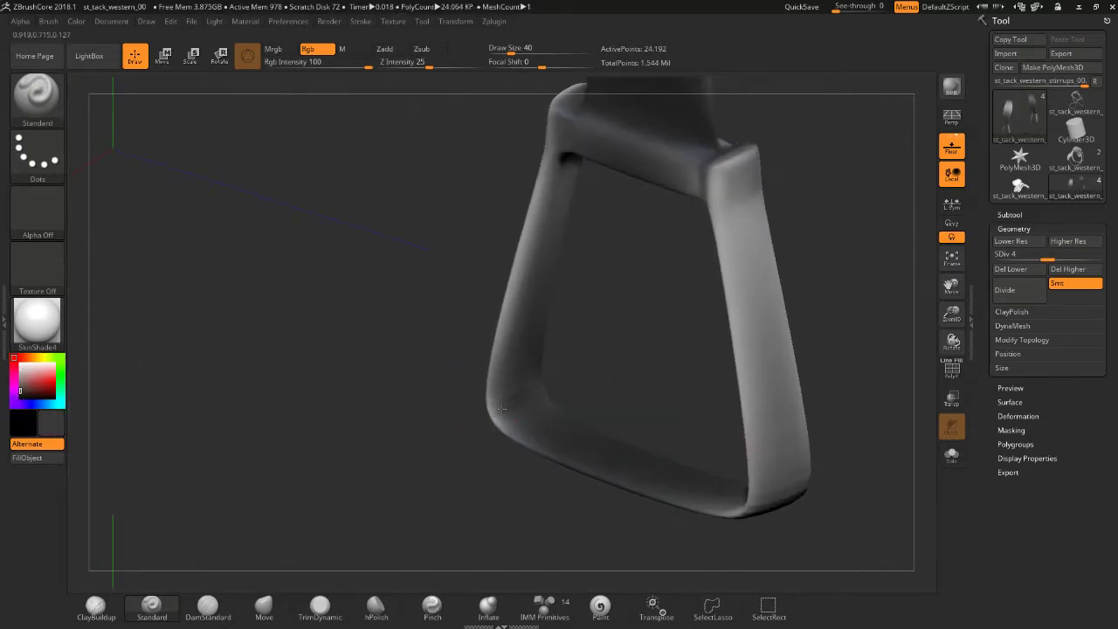
# - Turn the stirrup's base toward the view and smooth its lower bend
pyautogui.moveTo(524, 367); pyautogui.dragTo(542, 403)
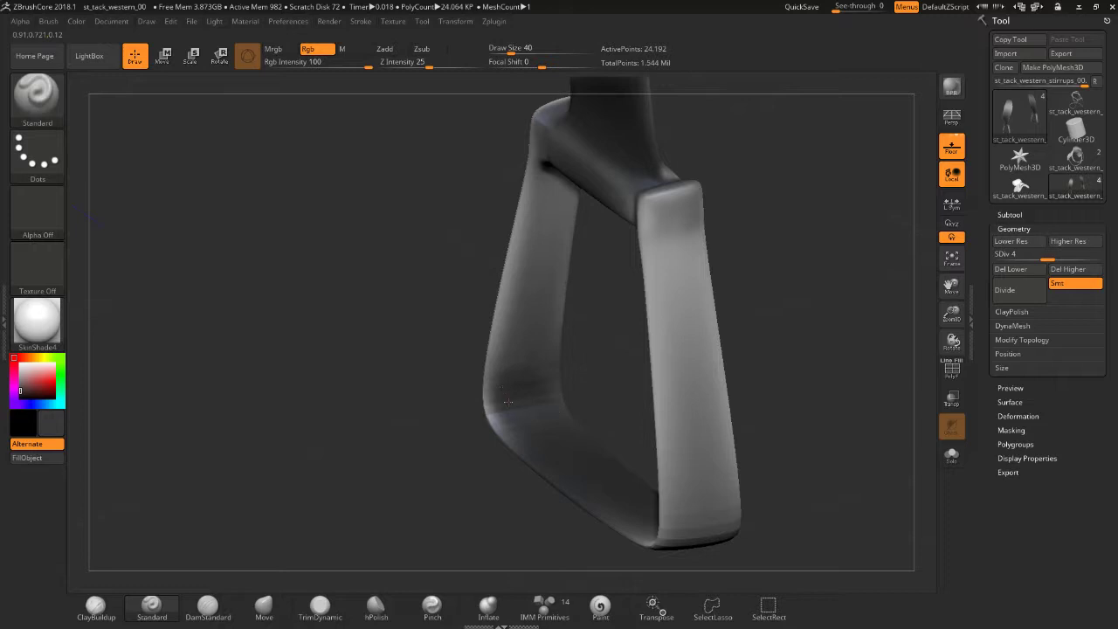
pyautogui.moveTo(751, 288); pyautogui.dragTo(747, 326)
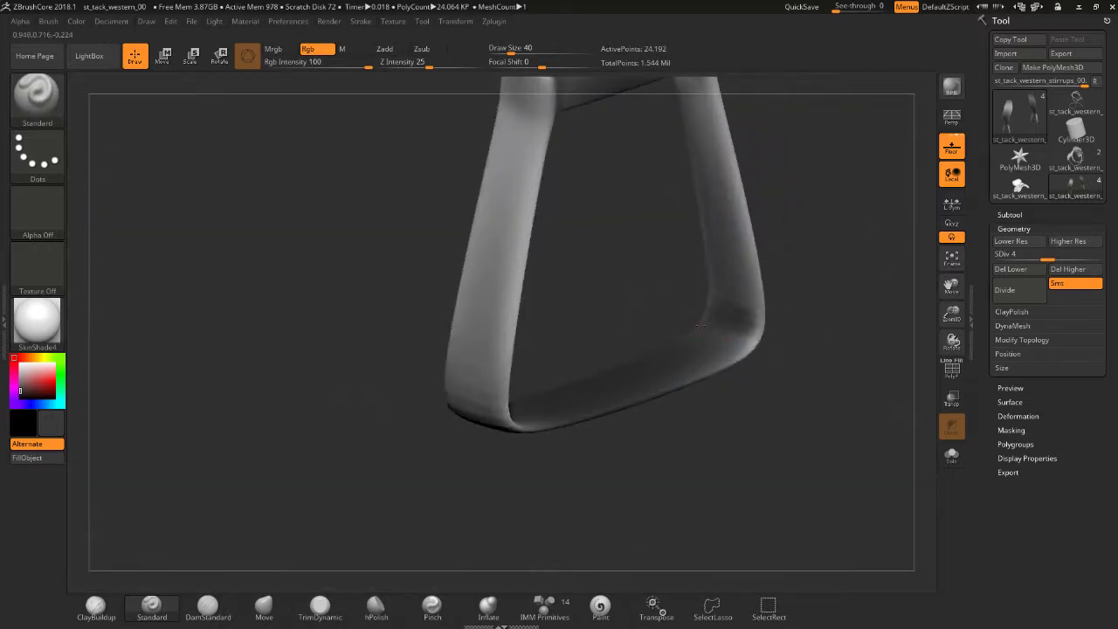
pyautogui.moveTo(732, 344)
pyautogui.mouseDown()
pyautogui.moveTo(781, 320)
pyautogui.moveTo(736, 294)
pyautogui.mouseUp()
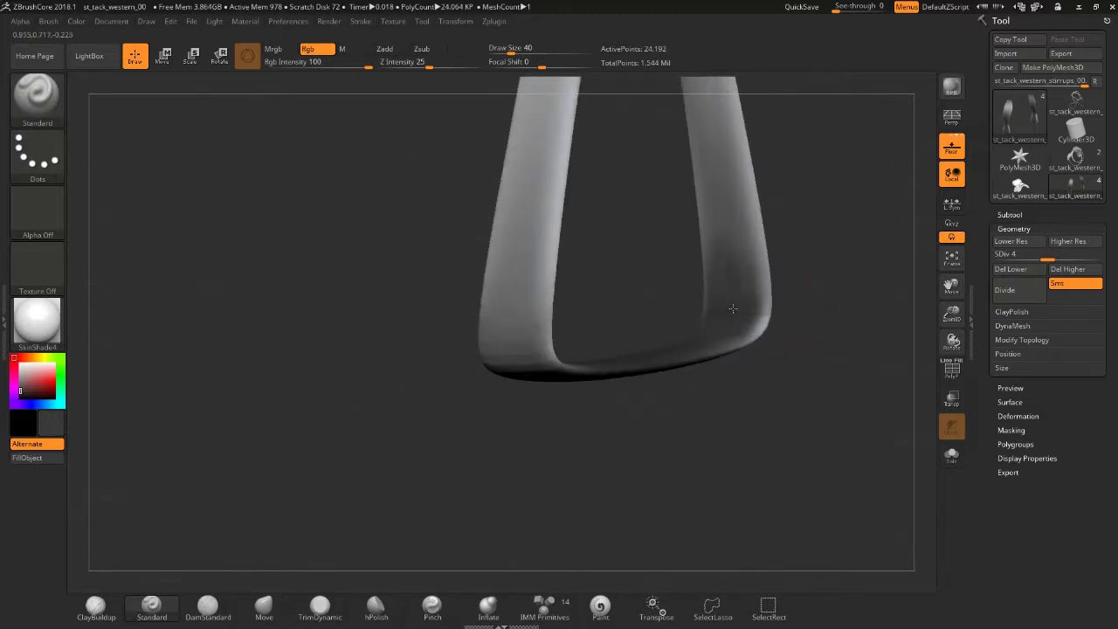
pyautogui.press('shift')
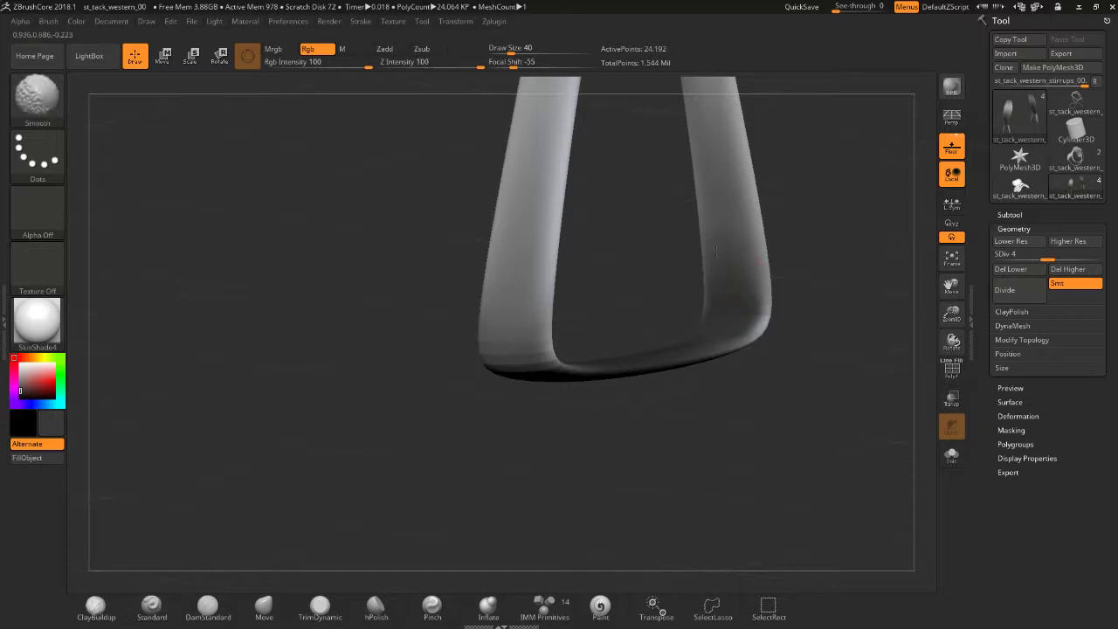
pyautogui.moveTo(836, 230); pyautogui.dragTo(740, 293)
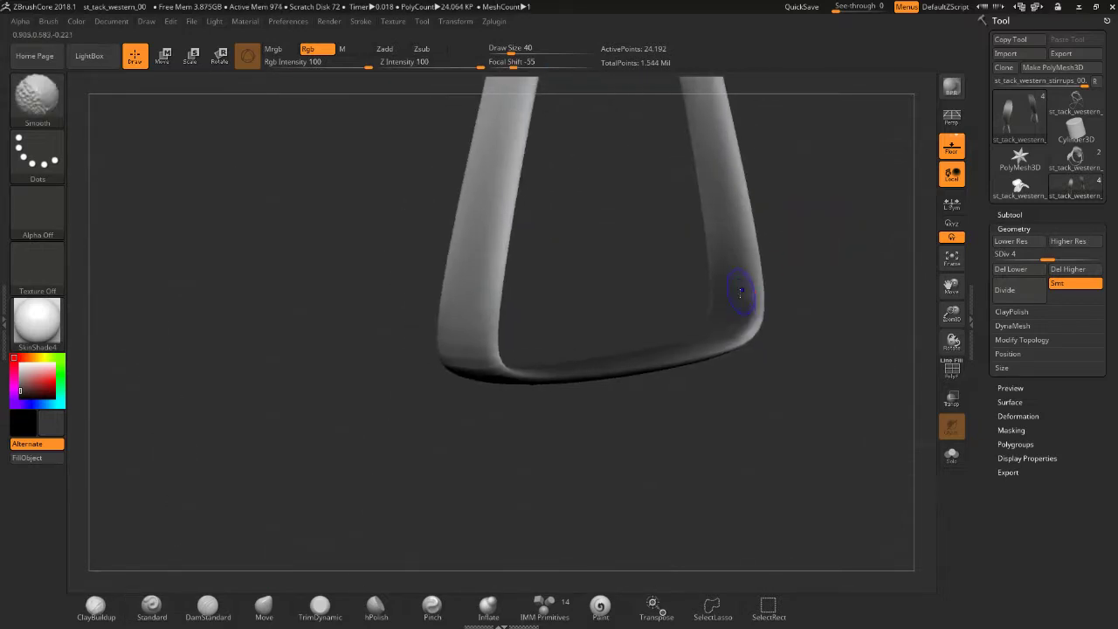
pyautogui.moveTo(706, 411); pyautogui.dragTo(636, 411)
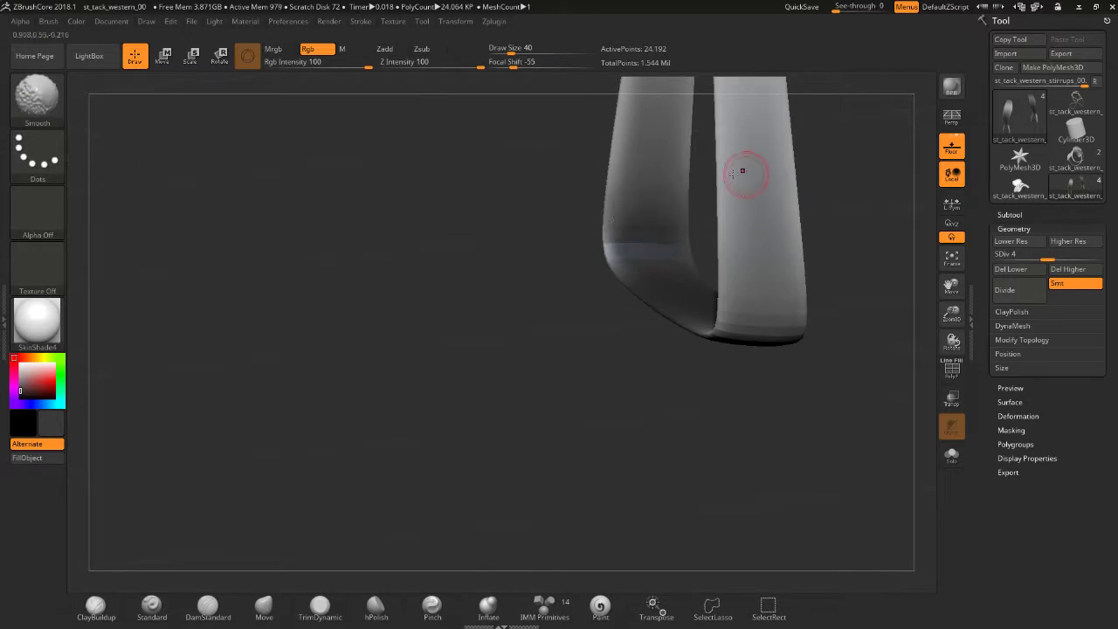
# - Divide the stirrups subtool up to SDiv 5 (96,512 active points) and inspect the leathers
pyautogui.press('f')
pyautogui.moveTo(748, 242)
pyautogui.mouseDown()
pyautogui.moveTo(696, 255)
pyautogui.moveTo(708, 236)
pyautogui.mouseUp()
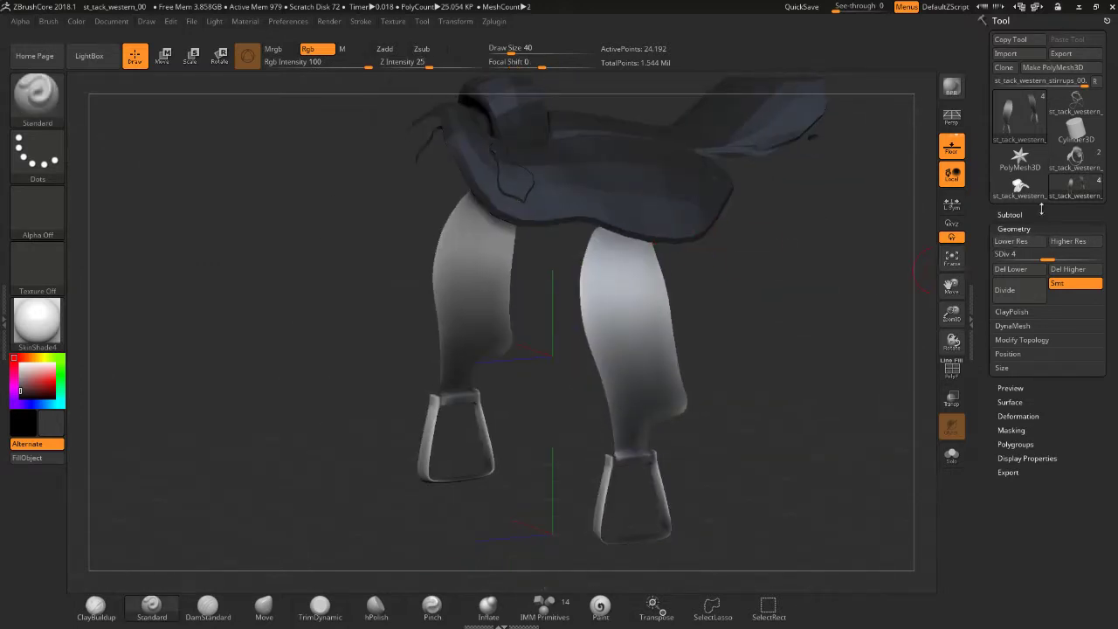
pyautogui.moveTo(1055, 254); pyautogui.dragTo(1070, 255)
pyautogui.moveTo(770, 345)
pyautogui.keyDown('alt'); pyautogui.mouseDown()
pyautogui.moveTo(749, 392)
pyautogui.moveTo(778, 236)
pyautogui.mouseUp(); pyautogui.keyUp('alt')
pyautogui.moveTo(778, 384); pyautogui.dragTo(768, 375)
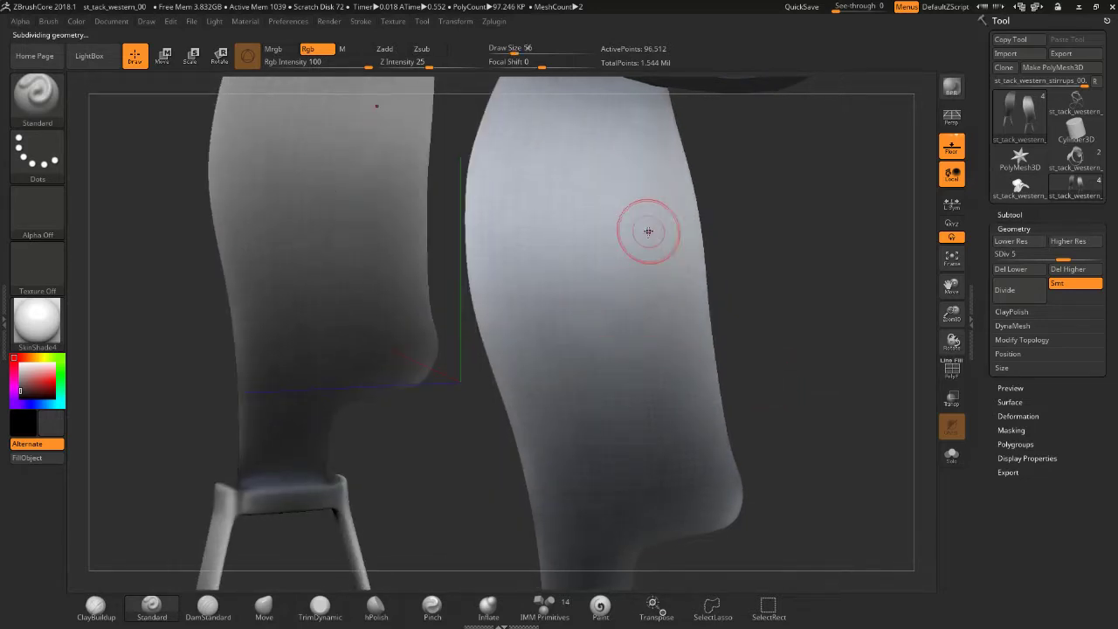
pyautogui.keyDown('shift'); pyautogui.moveTo(757, 212); pyautogui.dragTo(548, 314); pyautogui.keyUp('shift')
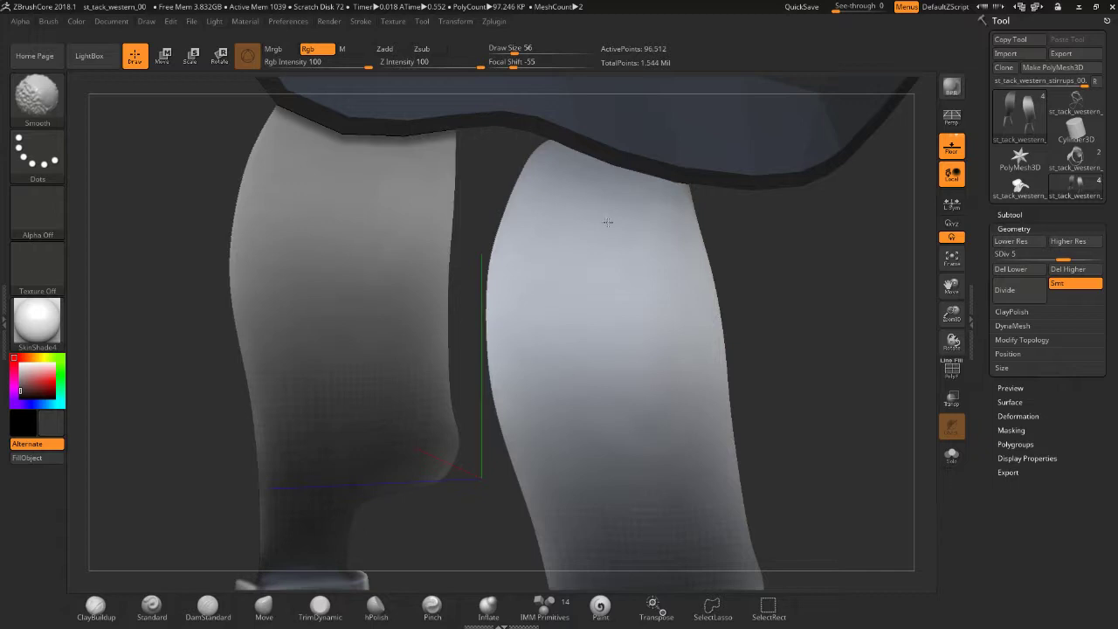
# - Work down the stirrup leathers, panning, zooming and rotating until the right stirrup faces front-on
pyautogui.keyDown('alt'); pyautogui.moveTo(495, 481); pyautogui.dragTo(651, 494); pyautogui.keyUp('alt')
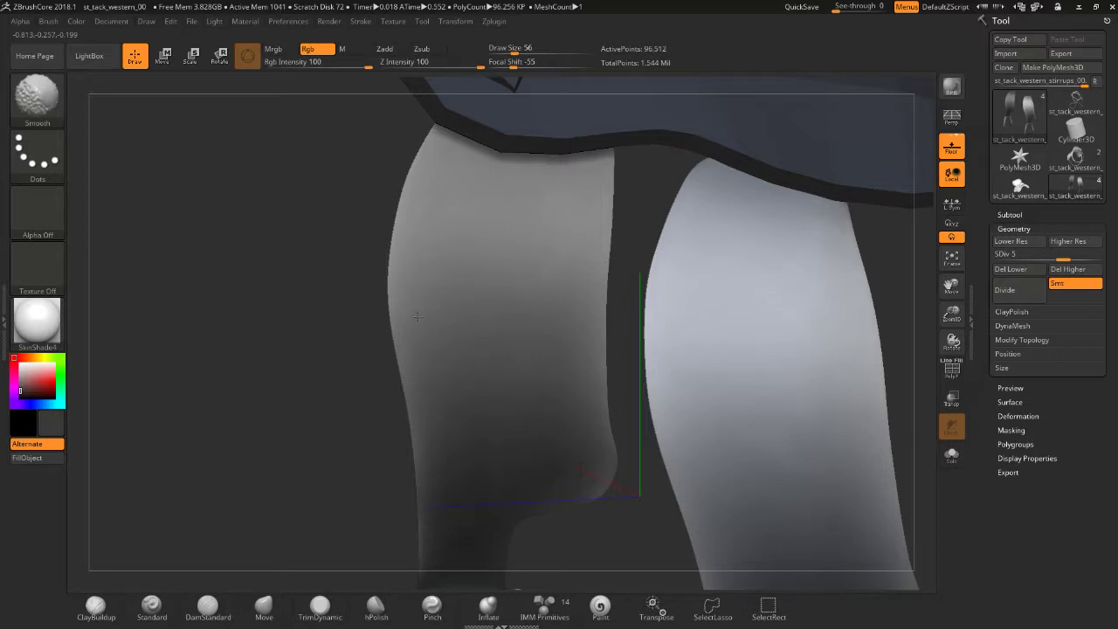
pyautogui.keyDown('alt'); pyautogui.moveTo(477, 483); pyautogui.dragTo(609, 533); pyautogui.keyUp('alt')
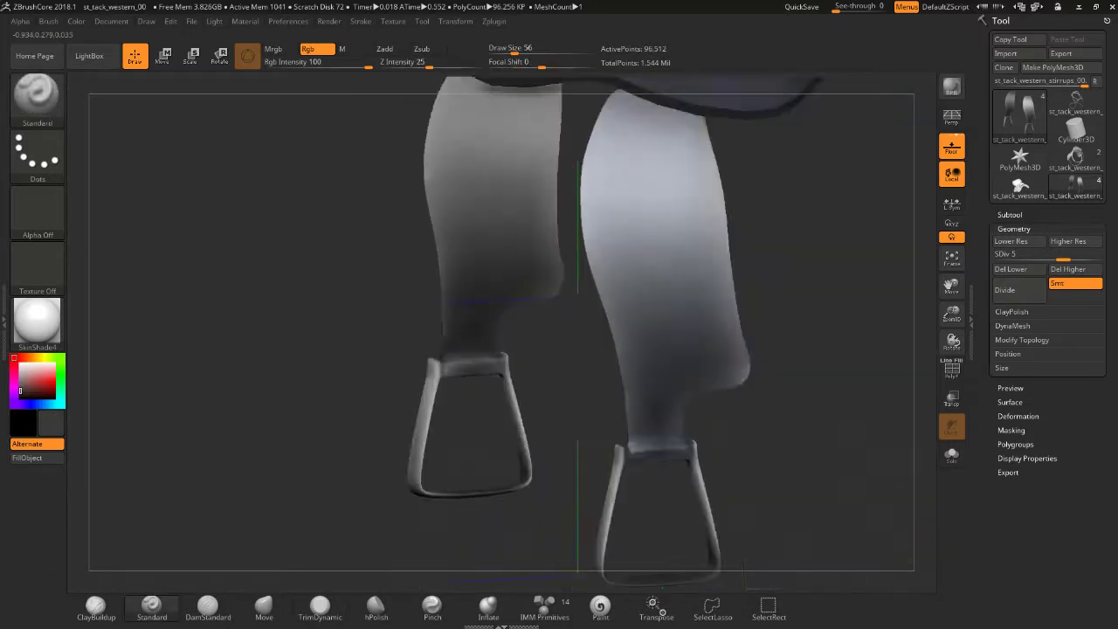
pyautogui.keyDown('alt'); pyautogui.moveTo(569, 482); pyautogui.dragTo(593, 210); pyautogui.keyUp('alt')
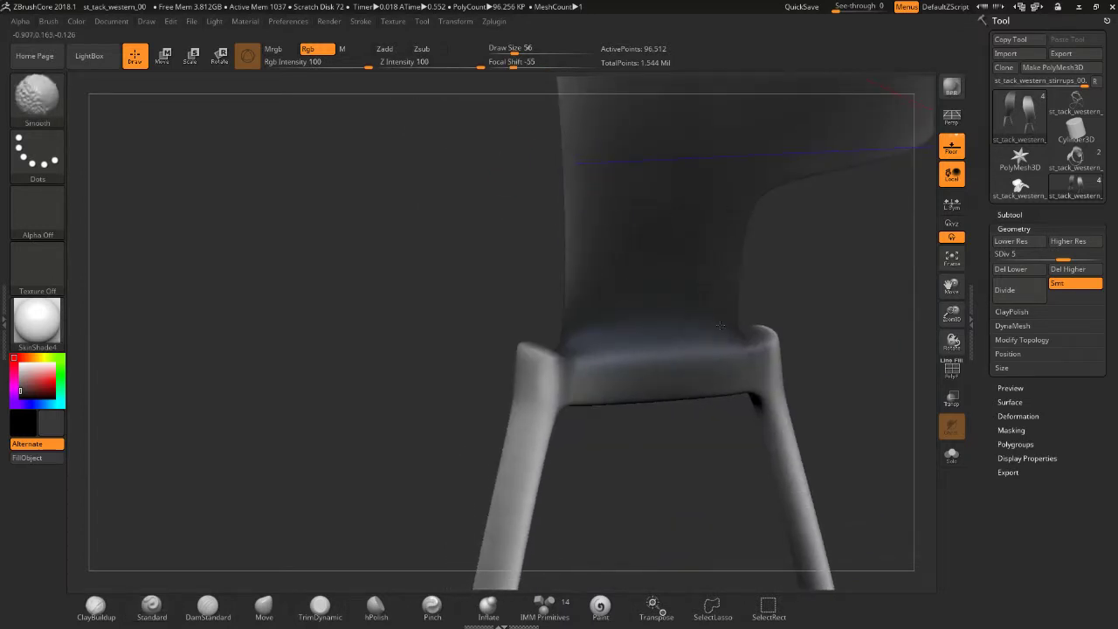
pyautogui.moveTo(596, 183); pyautogui.dragTo(507, 328)
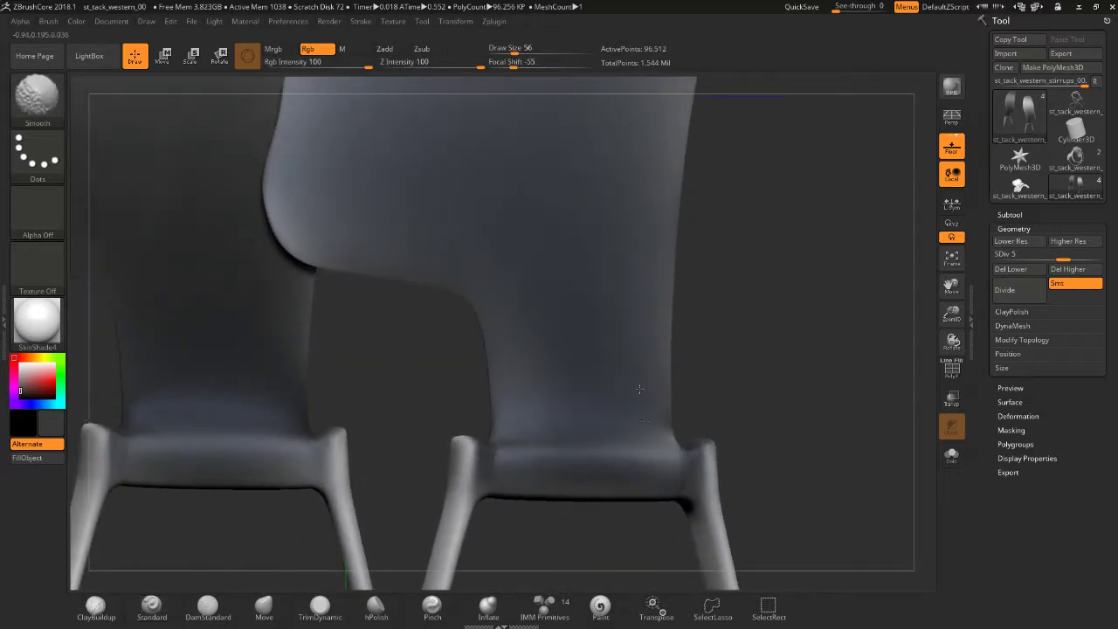
pyautogui.keyDown('alt'); pyautogui.moveTo(374, 349); pyautogui.dragTo(481, 347); pyautogui.keyUp('alt')
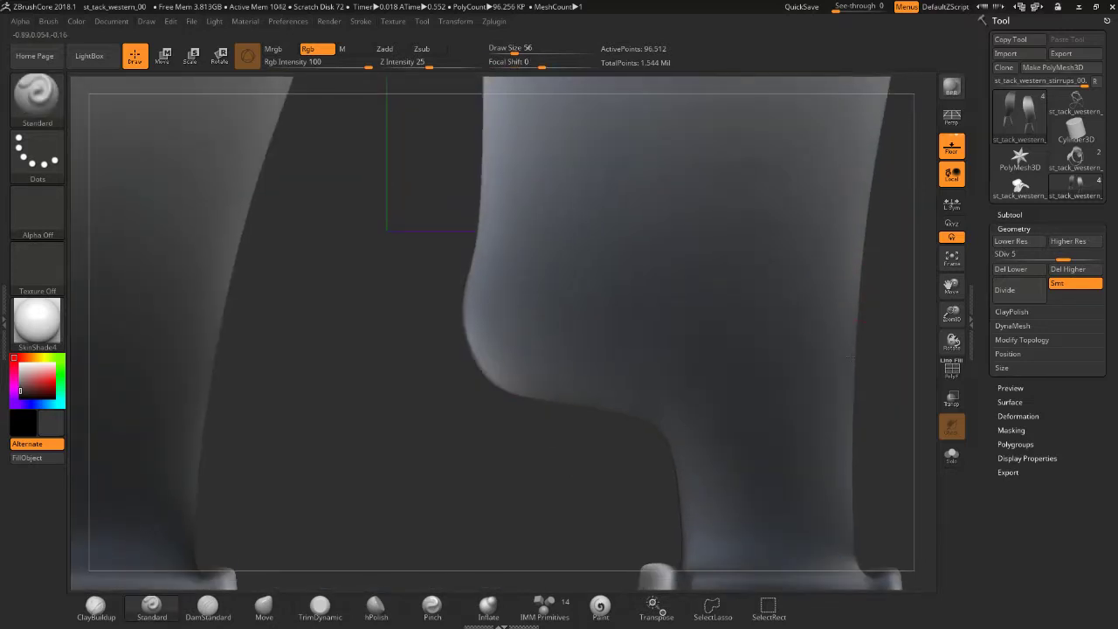
pyautogui.moveTo(895, 454)
pyautogui.mouseDown()
pyautogui.moveTo(813, 472)
pyautogui.moveTo(684, 289)
pyautogui.moveTo(677, 337)
pyautogui.moveTo(699, 199)
pyautogui.moveTo(682, 355)
pyautogui.moveTo(714, 229)
pyautogui.mouseUp()
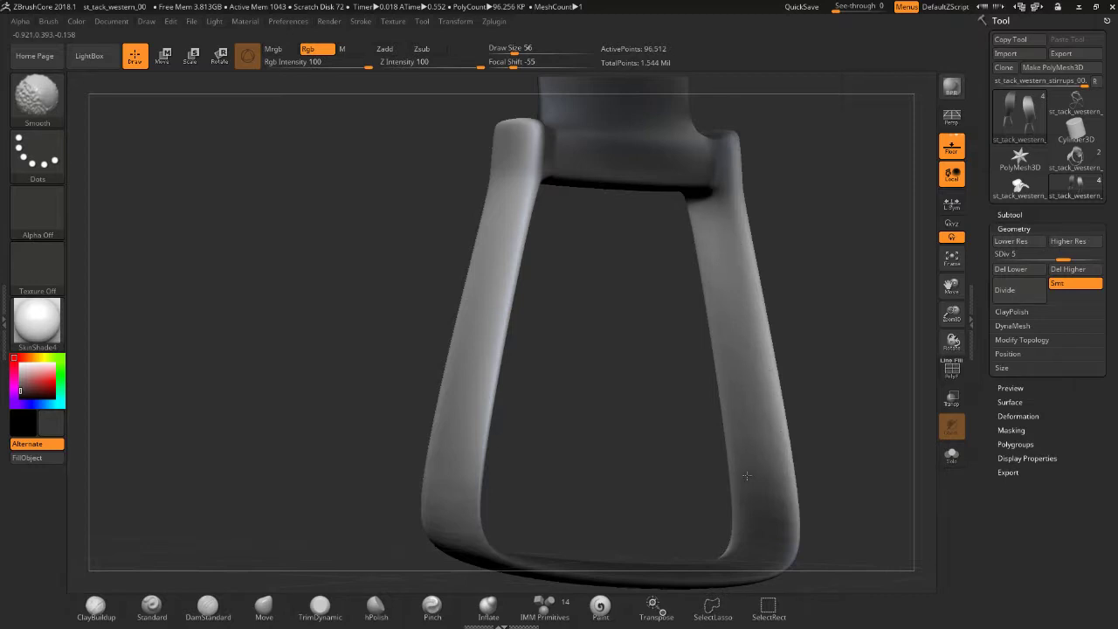
# - Check the stirrup's bottom bar and corners from below, front, three-quarter and edge-on views
pyautogui.moveTo(839, 506); pyautogui.dragTo(752, 426)
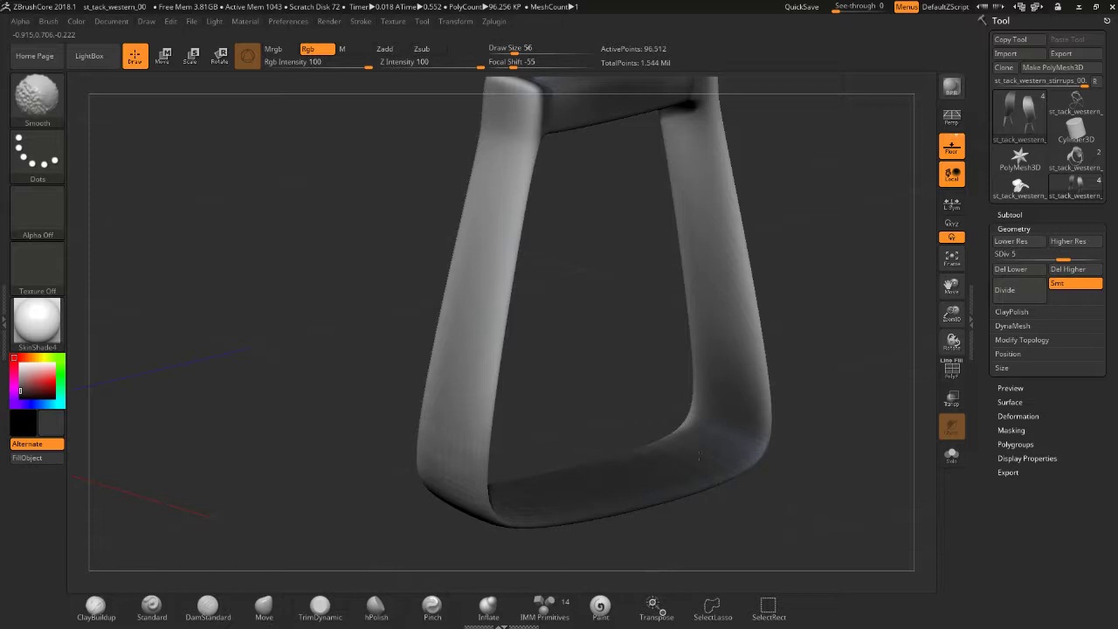
pyautogui.moveTo(698, 455)
pyautogui.mouseDown()
pyautogui.moveTo(761, 454)
pyautogui.moveTo(374, 368)
pyautogui.mouseUp()
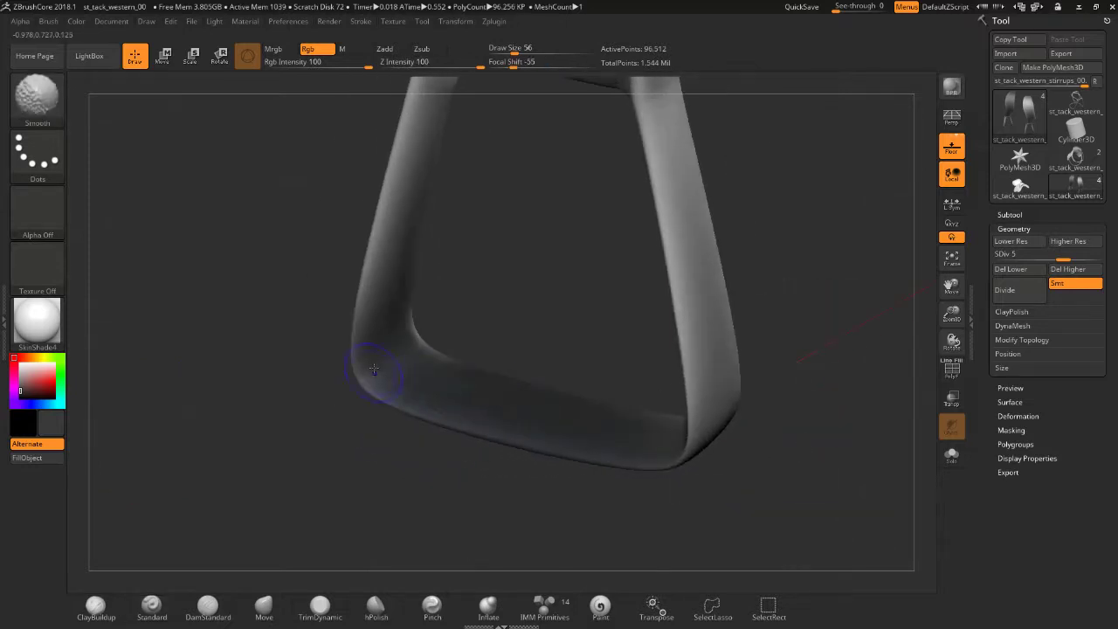
pyautogui.moveTo(387, 314)
pyautogui.mouseDown()
pyautogui.moveTo(499, 350)
pyautogui.moveTo(529, 317)
pyautogui.mouseUp()
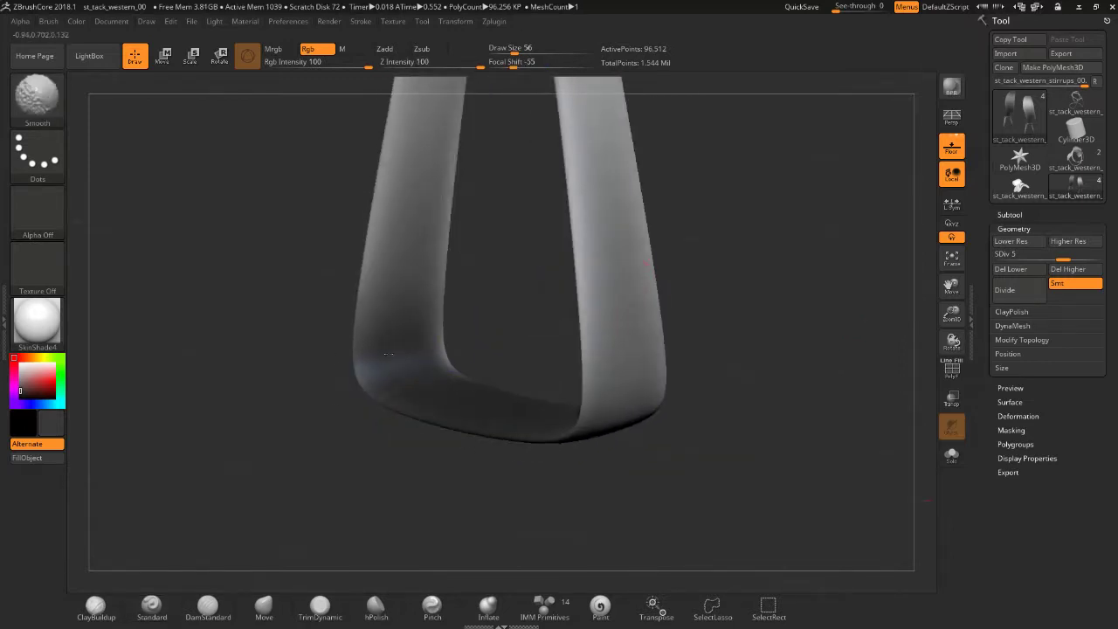
pyautogui.moveTo(457, 331)
pyautogui.mouseDown()
pyautogui.moveTo(454, 393)
pyautogui.moveTo(453, 374)
pyautogui.mouseUp()
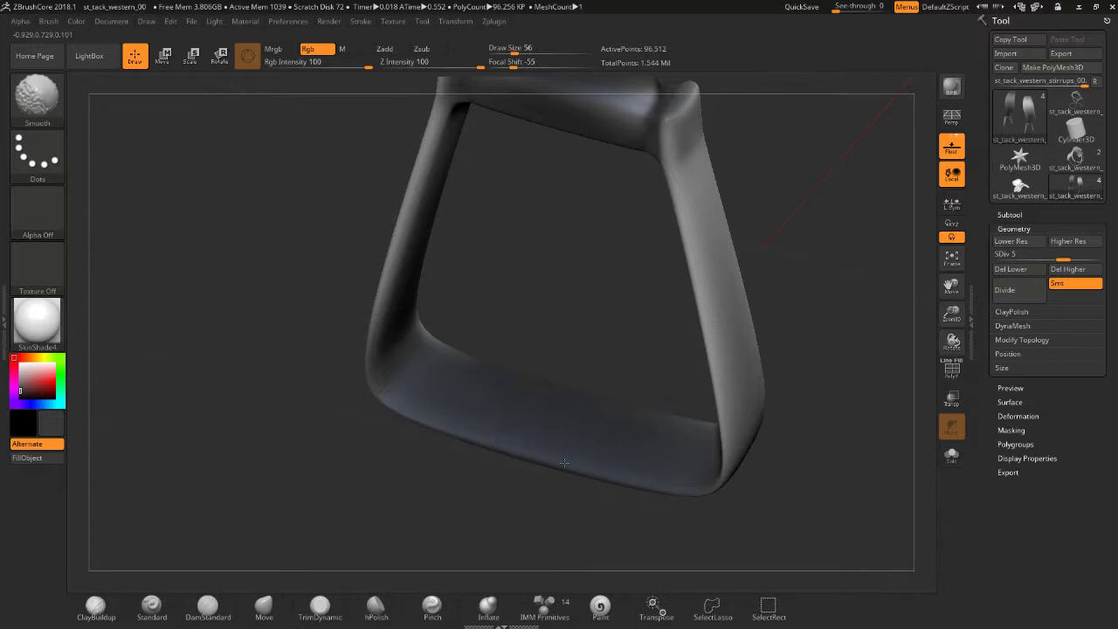
pyautogui.moveTo(690, 437)
pyautogui.mouseDown()
pyautogui.moveTo(664, 385)
pyautogui.moveTo(611, 349)
pyautogui.moveTo(734, 315)
pyautogui.moveTo(521, 292)
pyautogui.mouseUp()
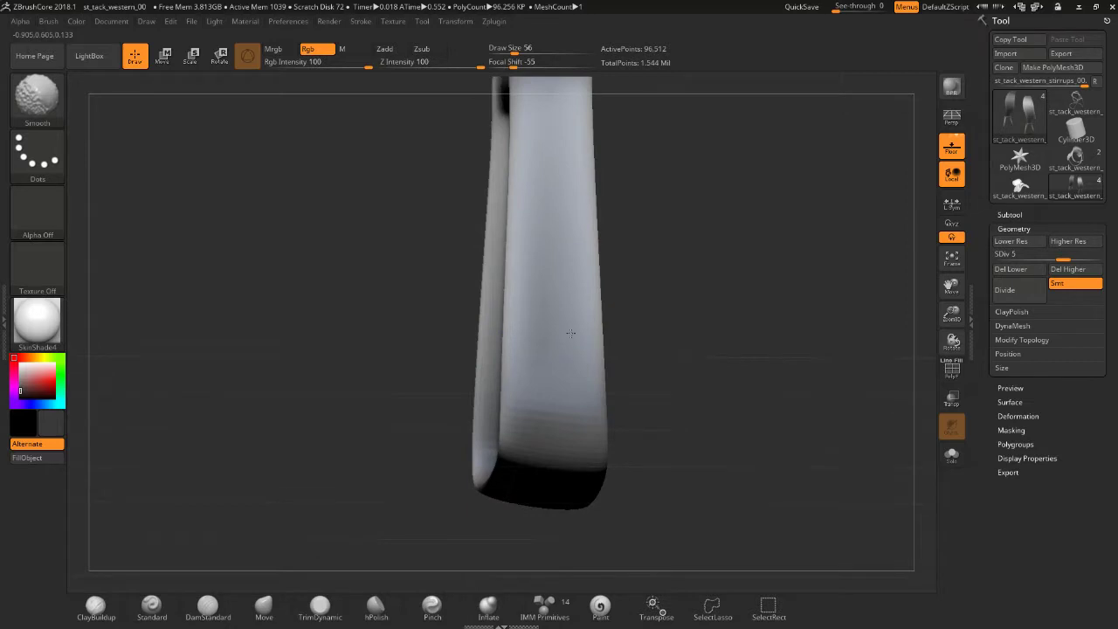
pyautogui.moveTo(628, 442)
pyautogui.mouseDown()
pyautogui.moveTo(722, 253)
pyautogui.moveTo(579, 350)
pyautogui.mouseUp()
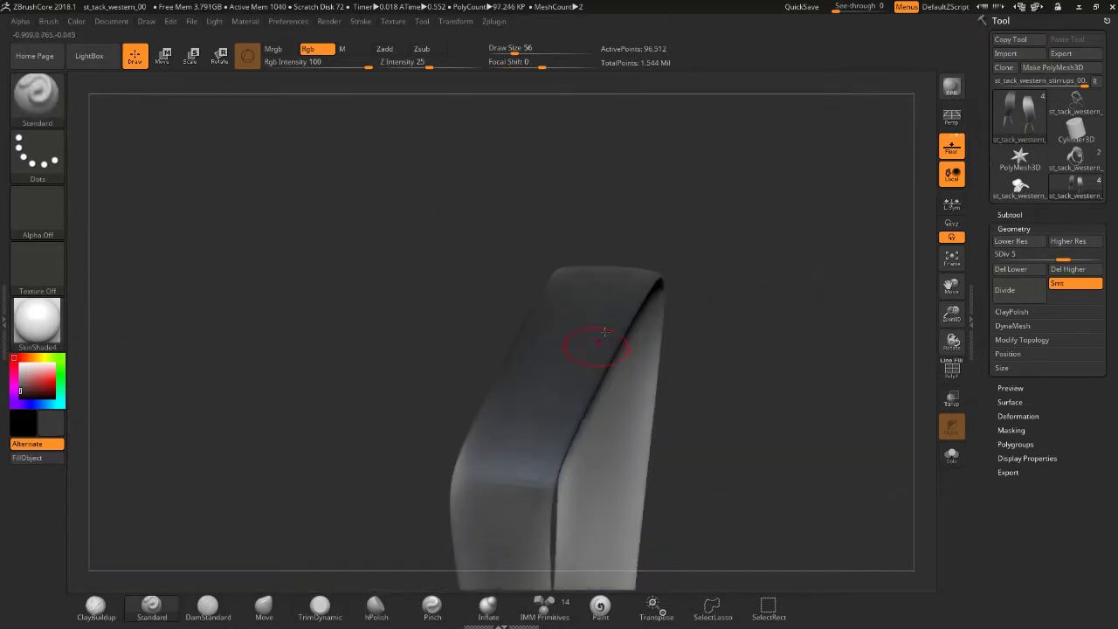
# - Zoom out to the whole stirrup assembly and raise SDiv from 5 to 7 (about 1.54 million points)
pyautogui.press('shift')
pyautogui.moveTo(581, 188)
pyautogui.mouseDown()
pyautogui.moveTo(679, 205)
pyautogui.moveTo(666, 334)
pyautogui.moveTo(646, 338)
pyautogui.moveTo(619, 269)
pyautogui.moveTo(724, 324)
pyautogui.moveTo(677, 248)
pyautogui.moveTo(789, 279)
pyautogui.moveTo(645, 283)
pyautogui.moveTo(631, 346)
pyautogui.moveTo(633, 268)
pyautogui.moveTo(645, 367)
pyautogui.moveTo(737, 349)
pyautogui.mouseUp()
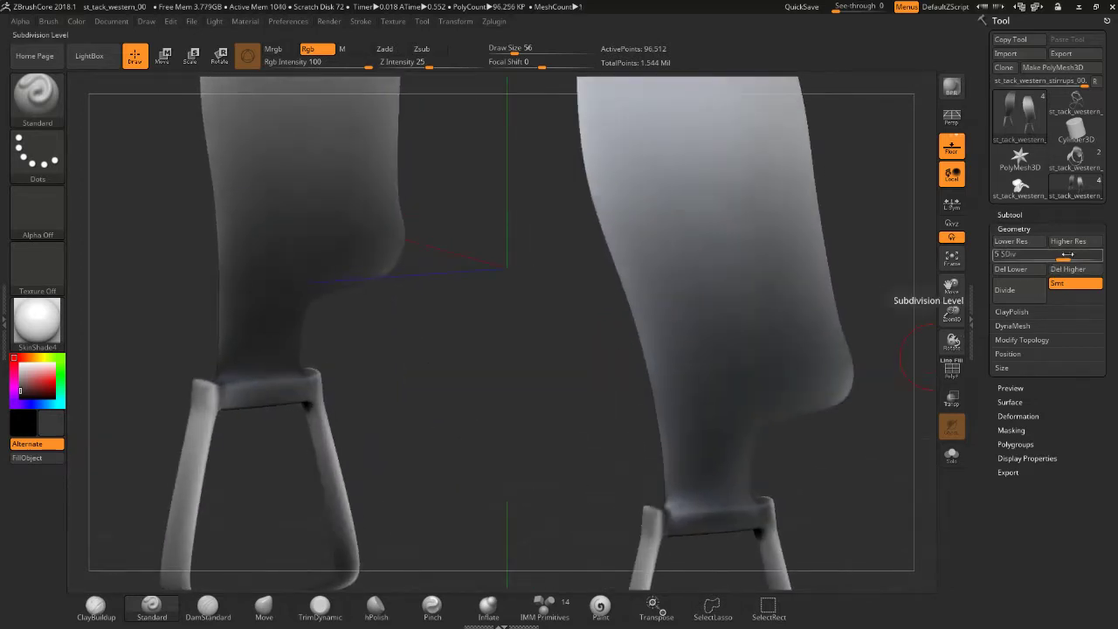
pyautogui.moveTo(1098, 269)
pyautogui.mouseDown()
pyautogui.moveTo(840, 246)
pyautogui.moveTo(609, 195)
pyautogui.mouseUp()
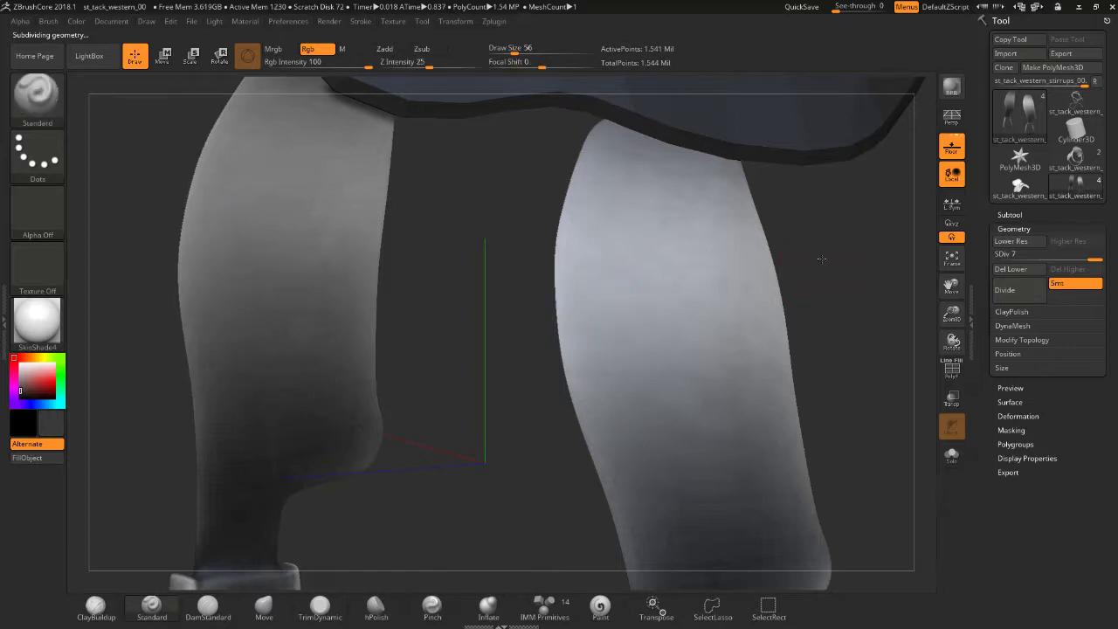
# - Smooth the leathers from several angles at level 7, then drop SDiv to 6 (about 385,536 points)
pyautogui.moveTo(805, 266); pyautogui.dragTo(806, 287)
pyautogui.moveTo(803, 228); pyautogui.dragTo(722, 239)
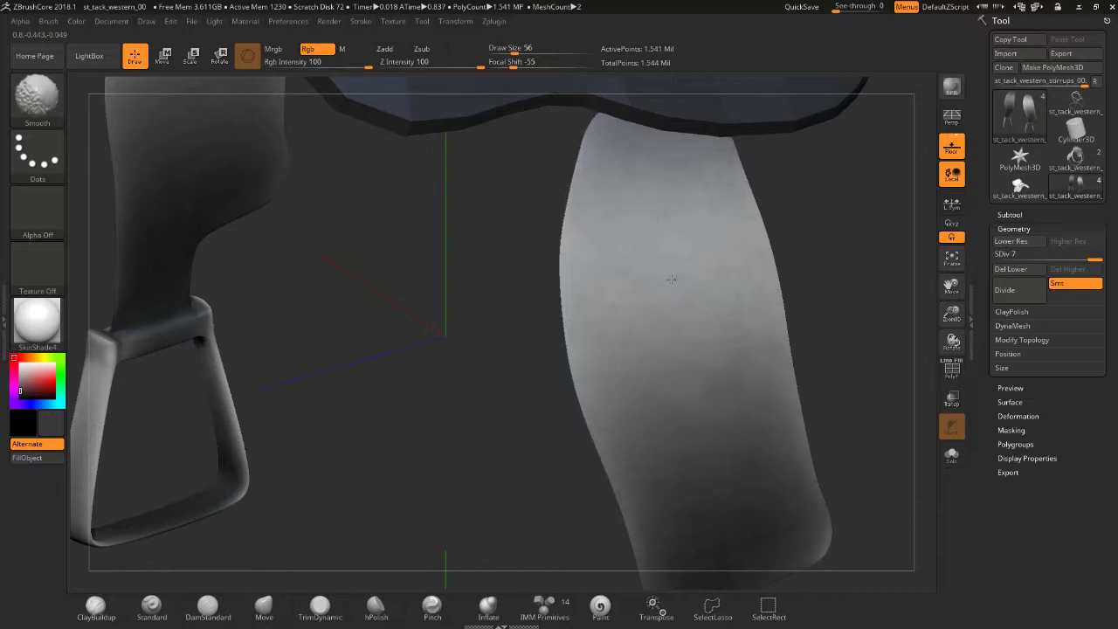
pyautogui.moveTo(861, 344); pyautogui.dragTo(586, 324)
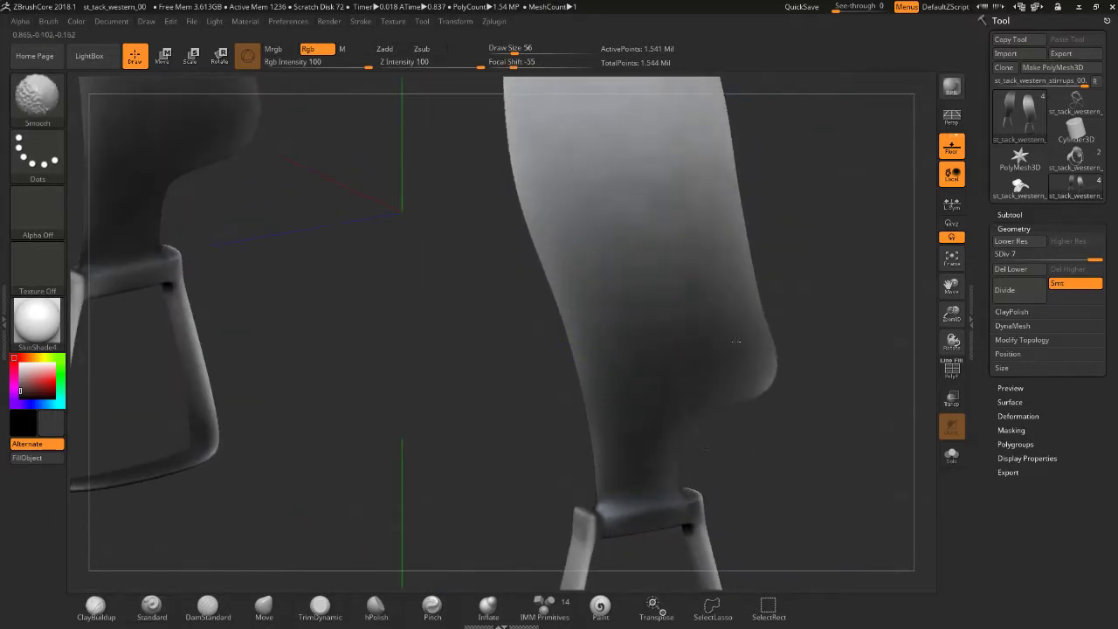
pyautogui.moveTo(721, 447)
pyautogui.mouseDown()
pyautogui.moveTo(863, 403)
pyautogui.moveTo(568, 383)
pyautogui.mouseUp()
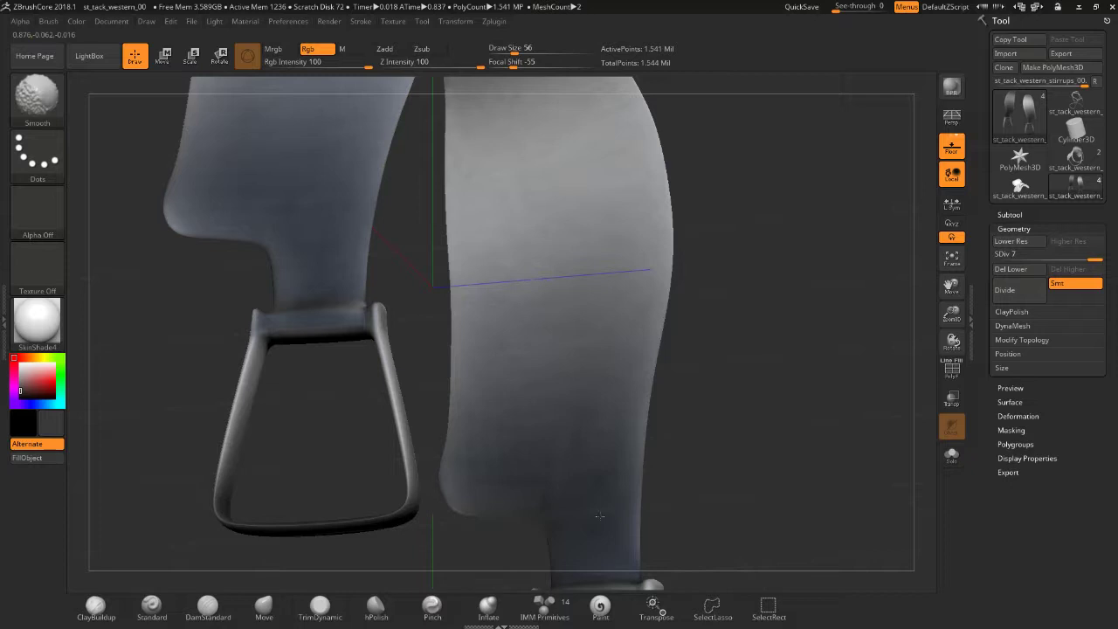
pyautogui.moveTo(731, 167); pyautogui.dragTo(739, 393)
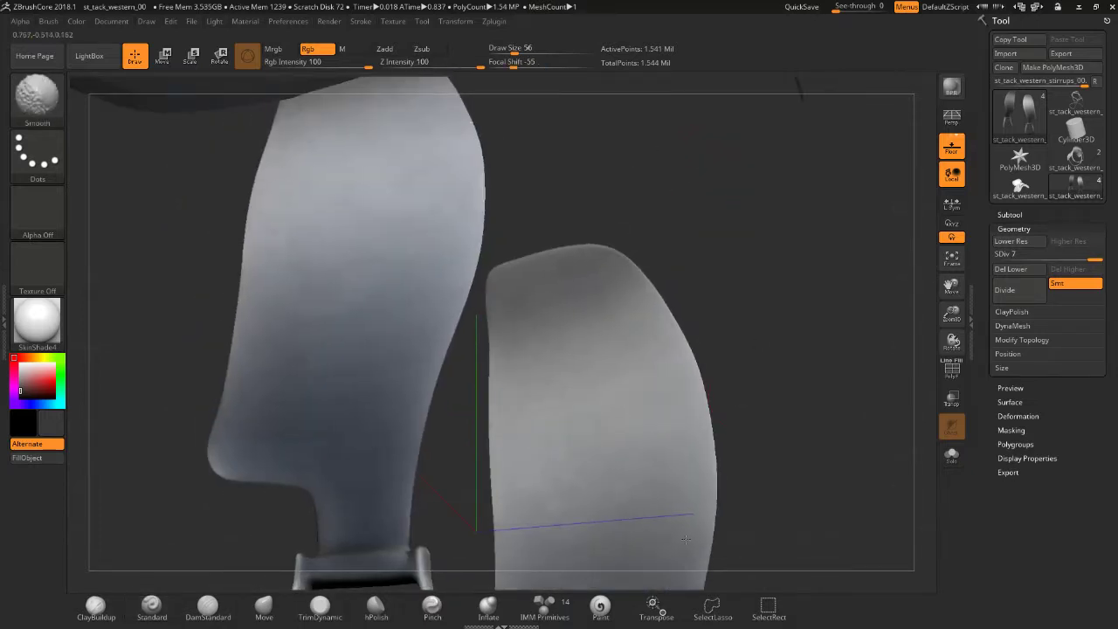
pyautogui.moveTo(1095, 260); pyautogui.dragTo(1090, 261)
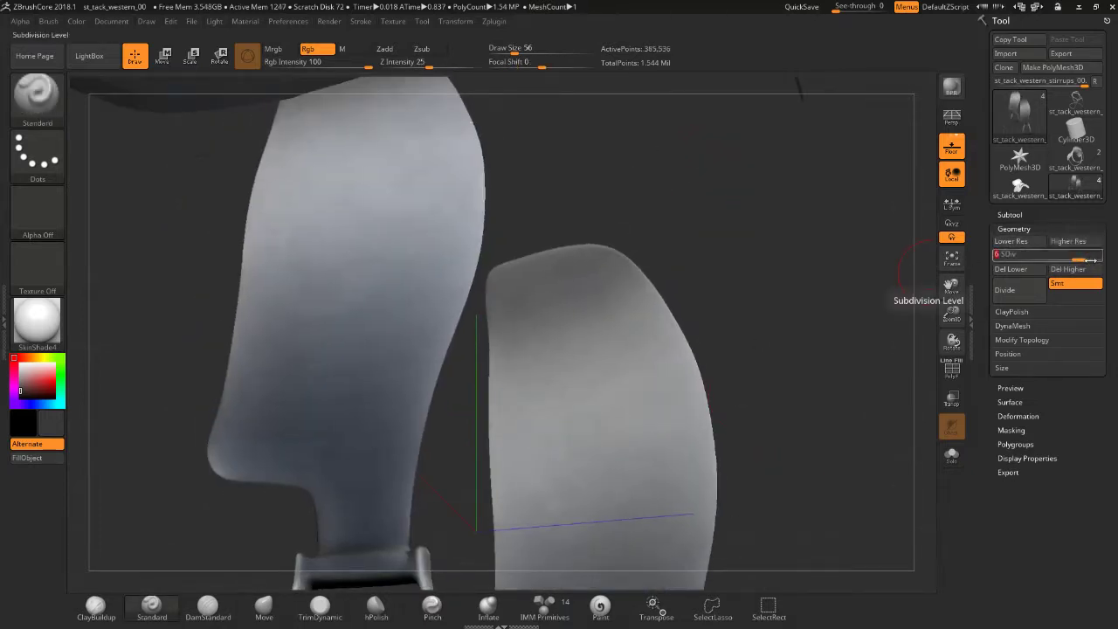
# - Enlarge the brush to size 84 and smooth the leathers' broad faces at SDiv 6, orbiting around the stirrups
pyautogui.press(']')
pyautogui.press(']')
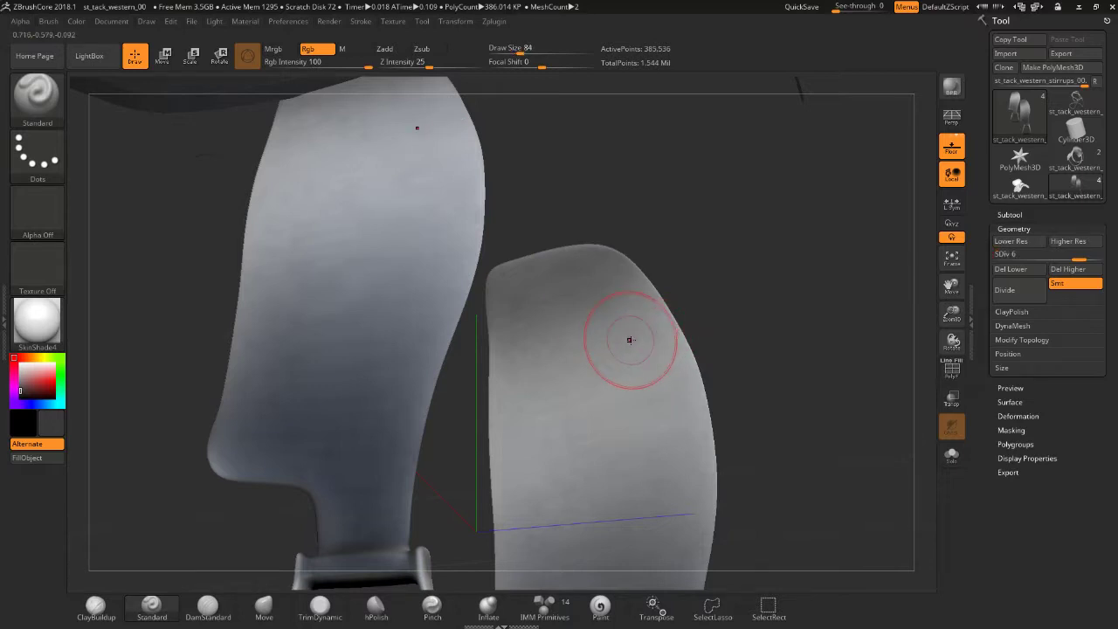
pyautogui.press('shift')
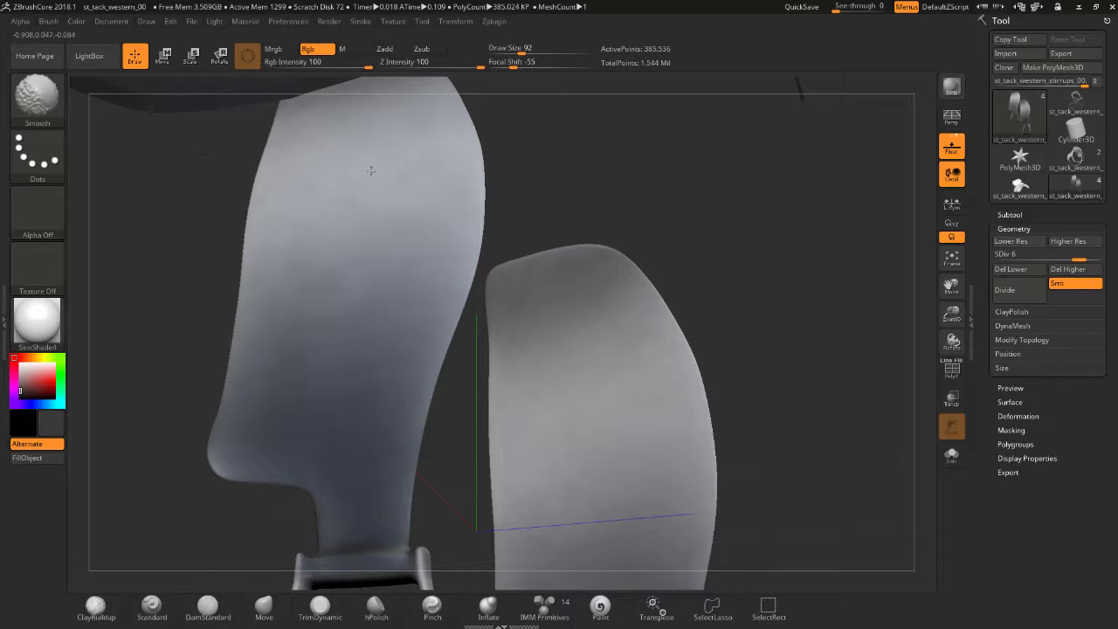
pyautogui.click(151, 604)
pyautogui.moveTo(734, 410); pyautogui.dragTo(744, 217)
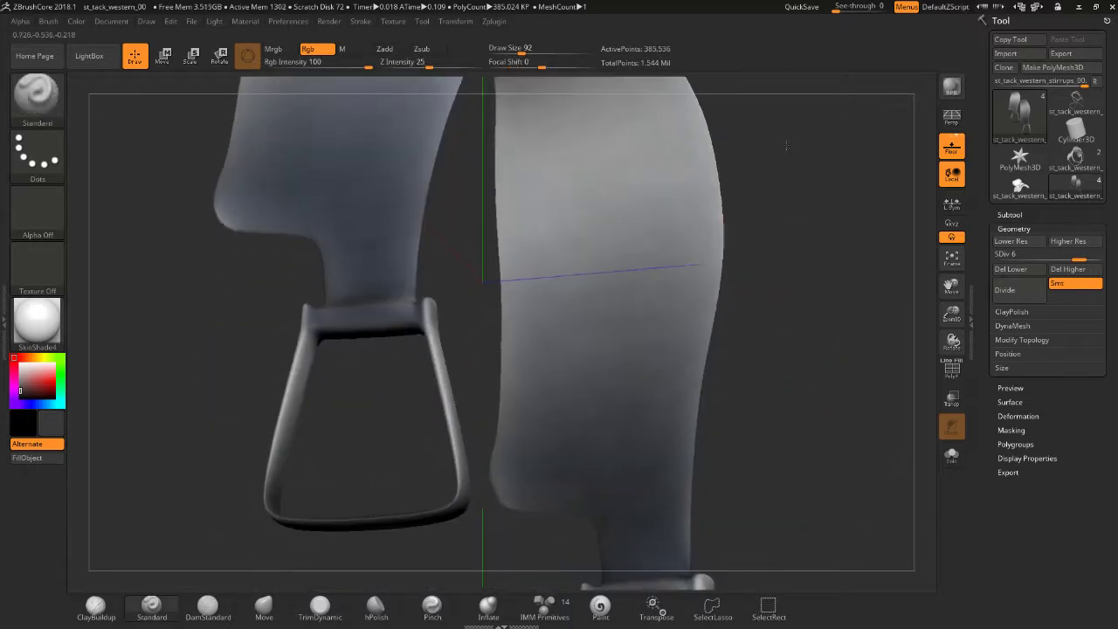
pyautogui.press('shift')
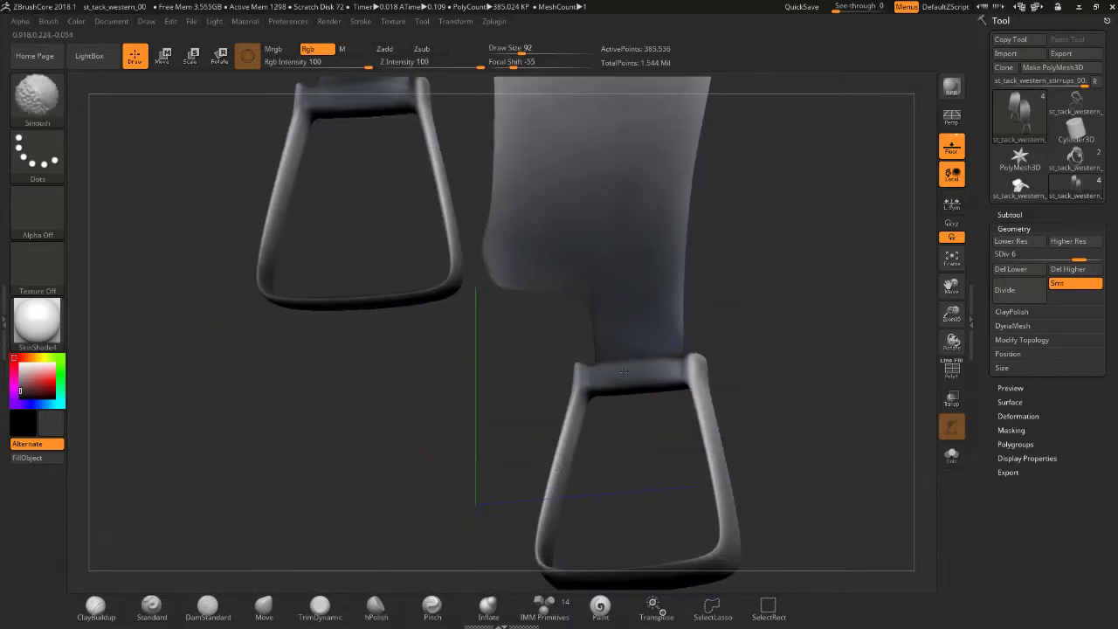
pyautogui.keyDown('shift'); pyautogui.moveTo(776, 454); pyautogui.dragTo(674, 451); pyautogui.keyUp('shift')
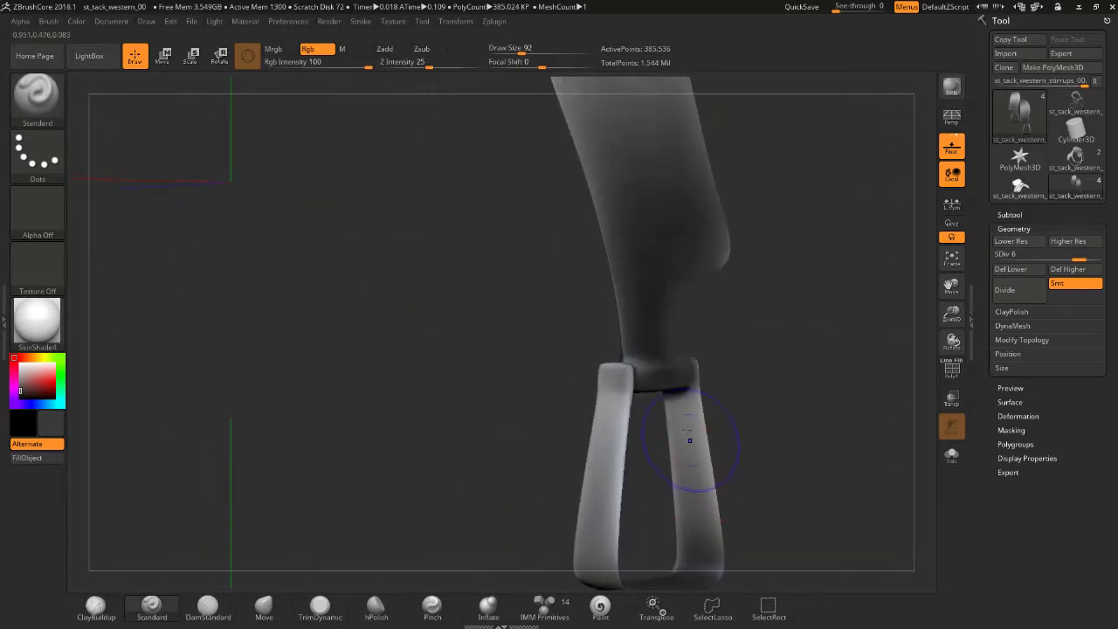
pyautogui.moveTo(700, 559); pyautogui.dragTo(624, 349)
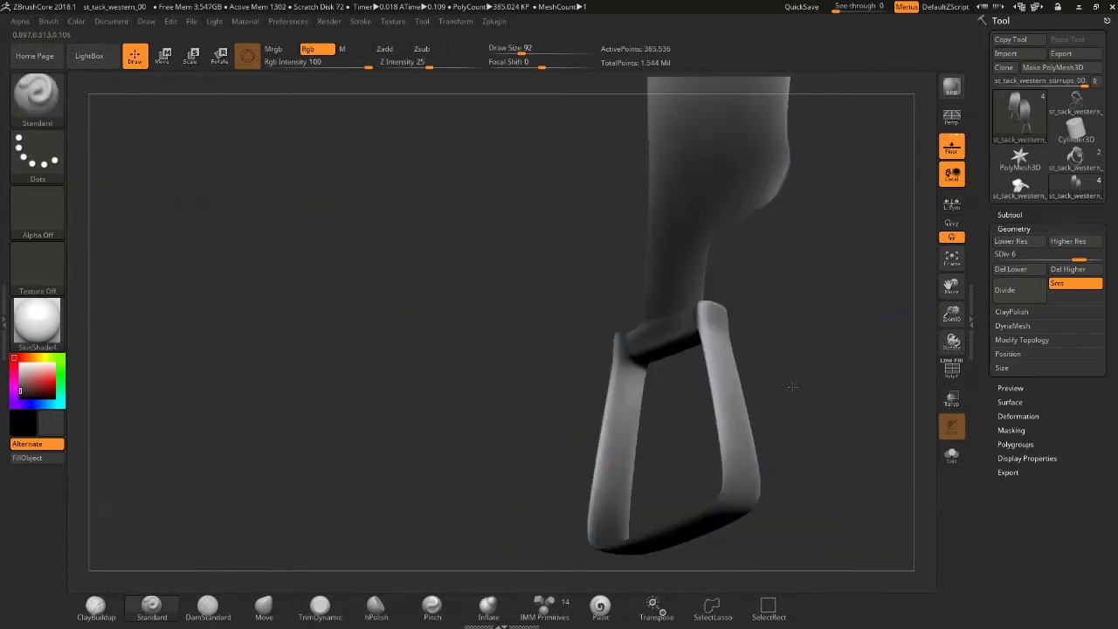
pyautogui.moveTo(661, 354)
pyautogui.mouseDown()
pyautogui.moveTo(668, 476)
pyautogui.moveTo(926, 276)
pyautogui.mouseUp()
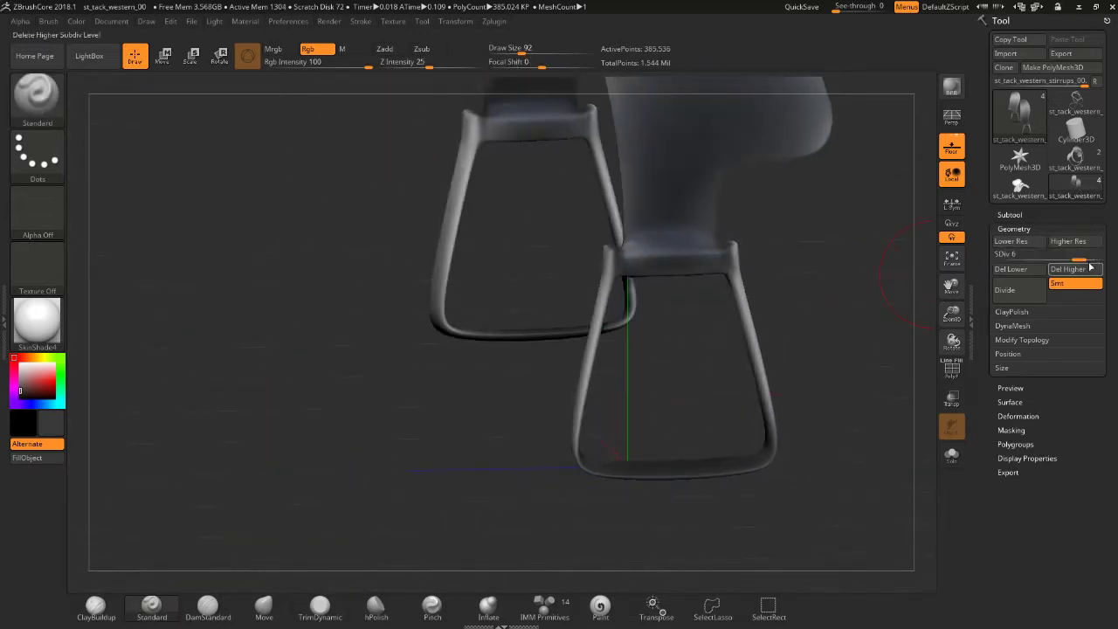
pyautogui.hotkey('ctrl', 'd')
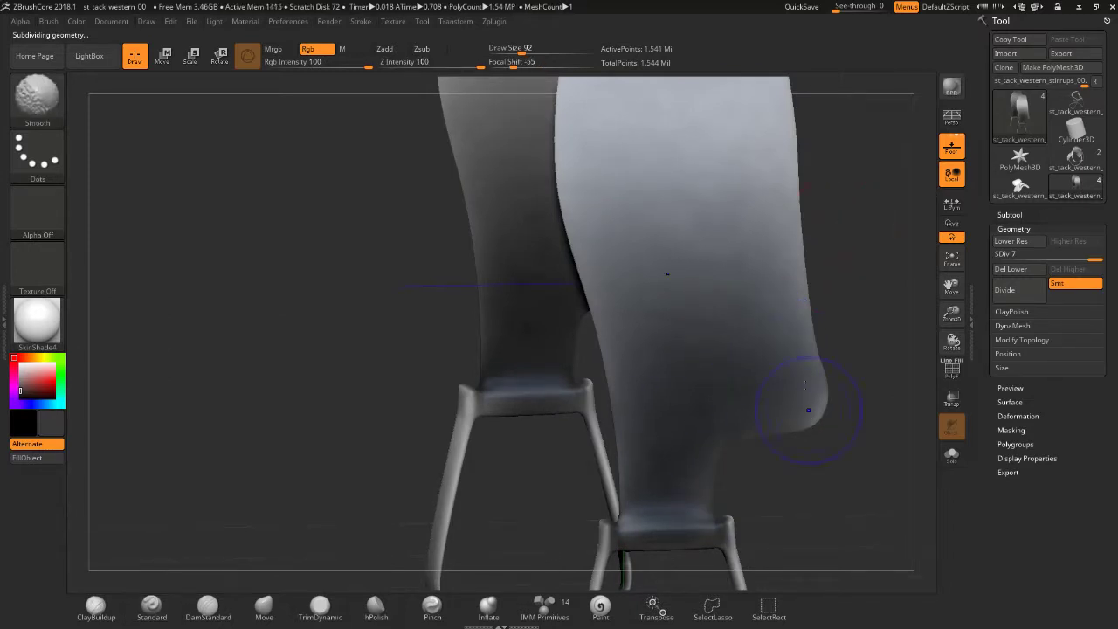
pyautogui.keyDown('alt'); pyautogui.moveTo(811, 387); pyautogui.dragTo(607, 482); pyautogui.keyUp('alt')
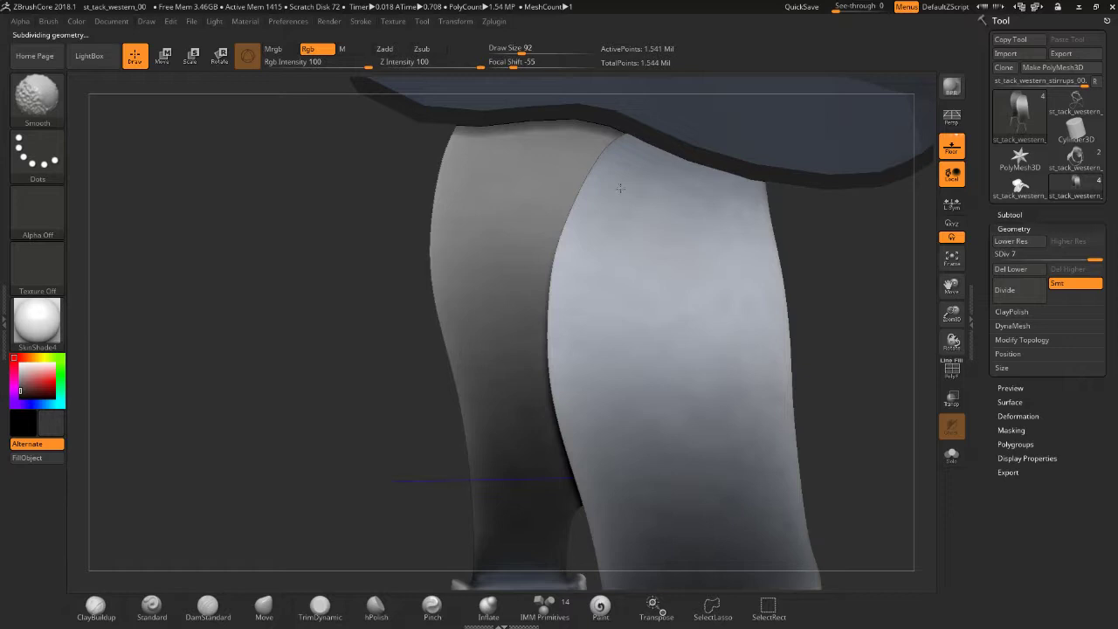
pyautogui.moveTo(789, 368); pyautogui.dragTo(723, 325)
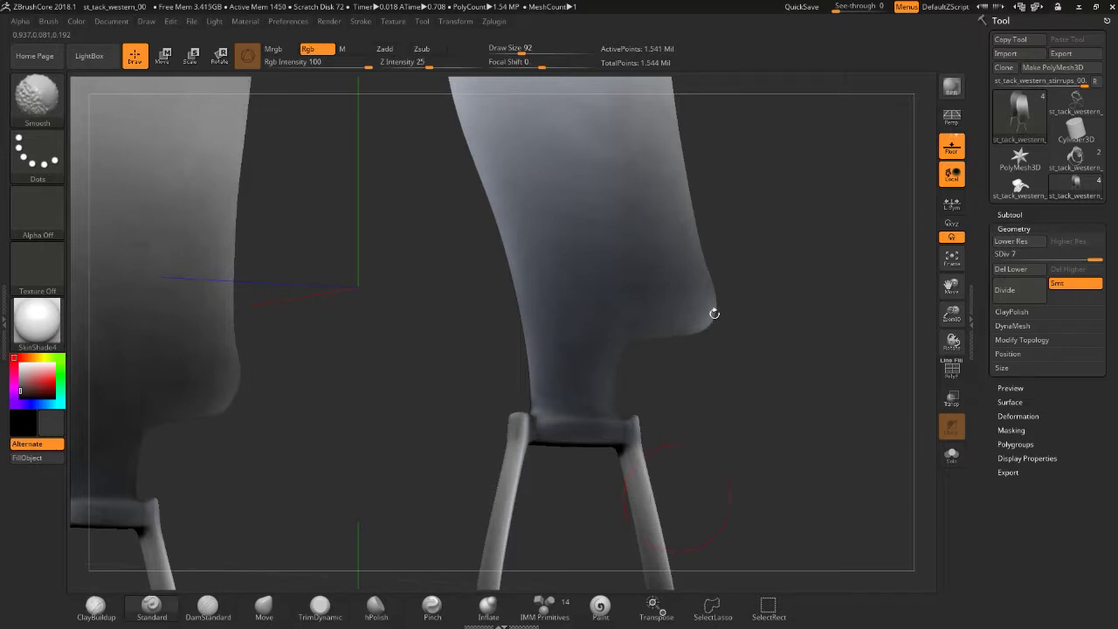
pyautogui.keyDown('alt'); pyautogui.moveTo(711, 311); pyautogui.dragTo(691, 167); pyautogui.keyUp('alt')
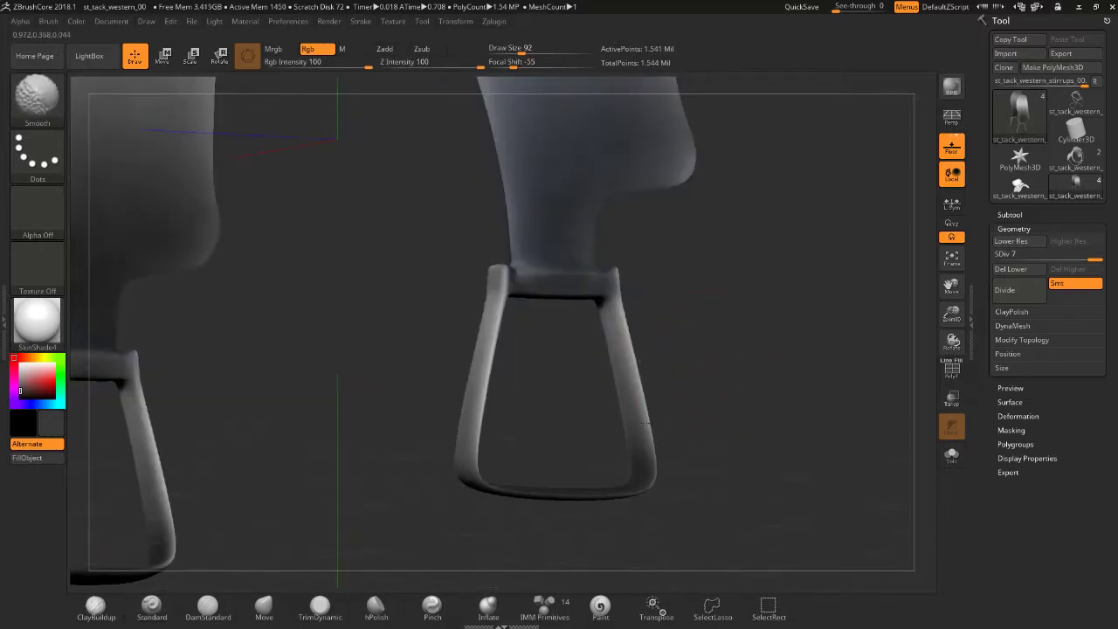
pyautogui.moveTo(646, 423); pyautogui.dragTo(520, 347)
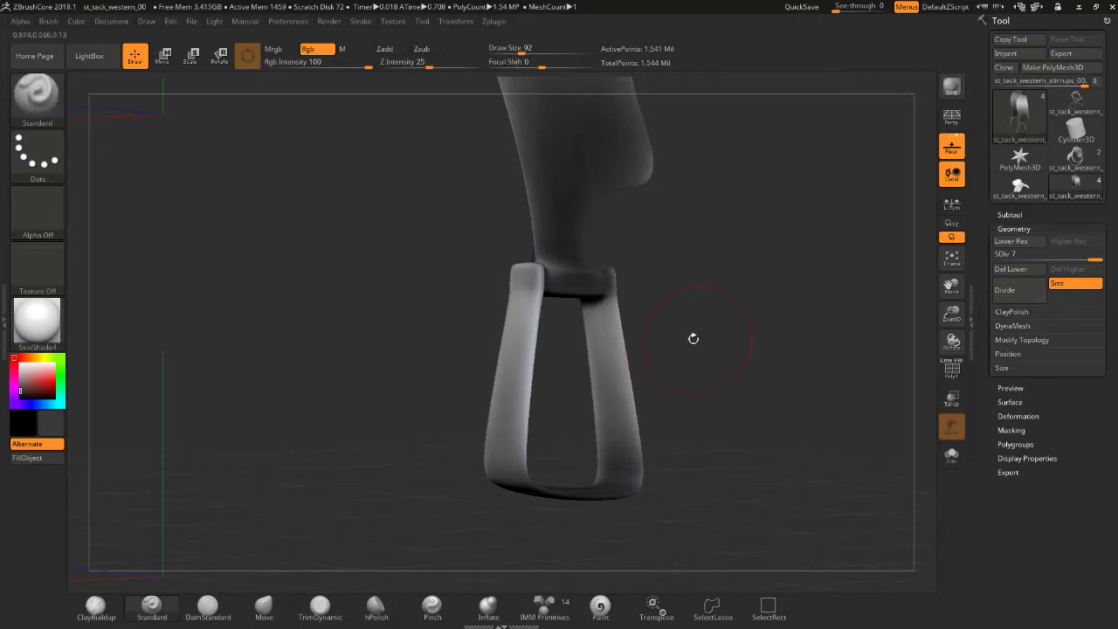
pyautogui.moveTo(691, 337)
pyautogui.mouseDown()
pyautogui.moveTo(753, 445)
pyautogui.moveTo(601, 466)
pyautogui.mouseUp()
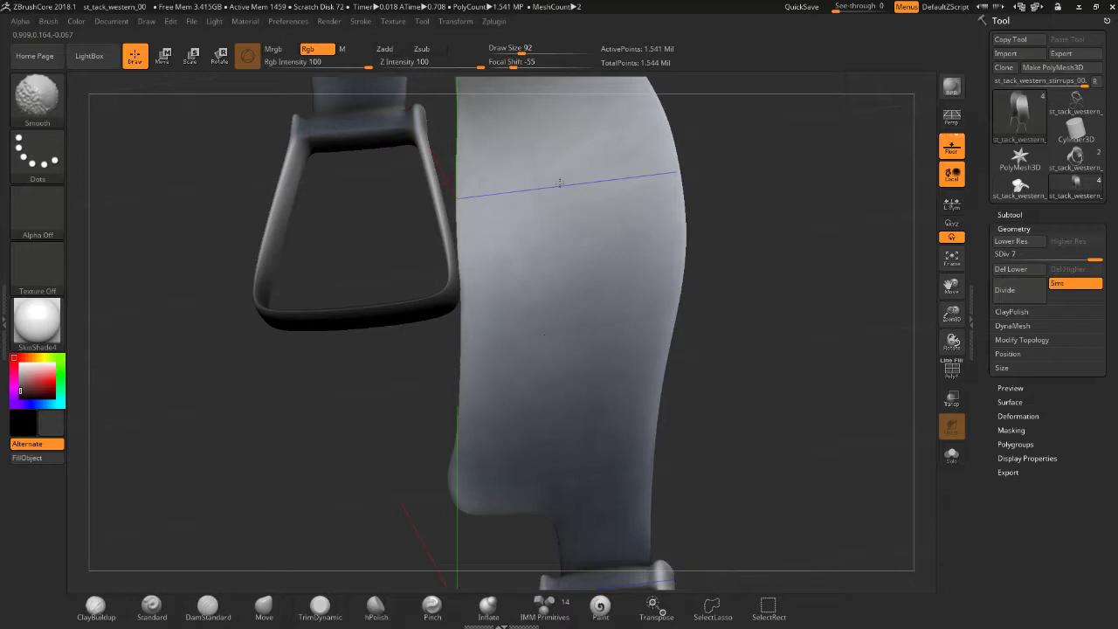
pyautogui.moveTo(664, 432); pyautogui.dragTo(506, 259)
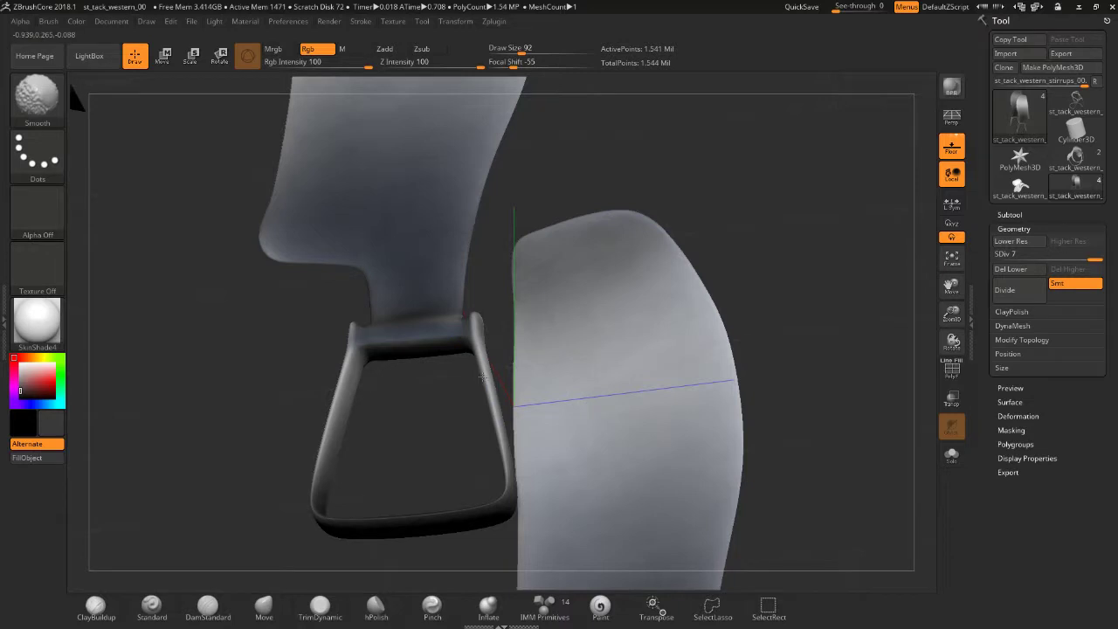
pyautogui.moveTo(487, 542); pyautogui.dragTo(368, 452)
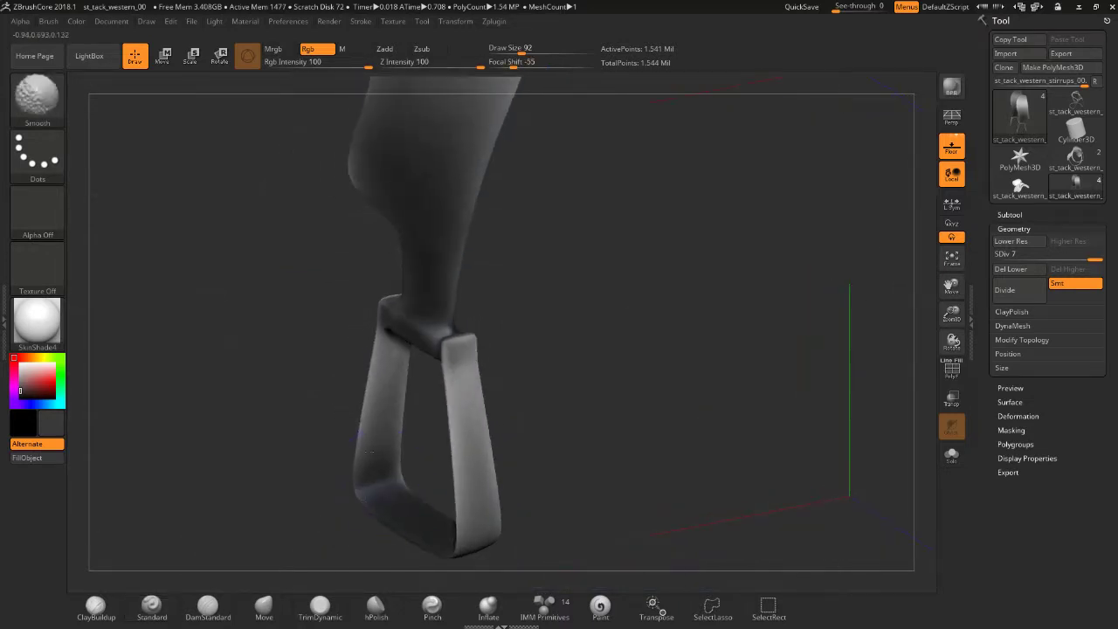
pyautogui.moveTo(656, 305)
pyautogui.mouseDown()
pyautogui.moveTo(673, 309)
pyautogui.moveTo(614, 337)
pyautogui.moveTo(708, 317)
pyautogui.moveTo(728, 334)
pyautogui.mouseUp()
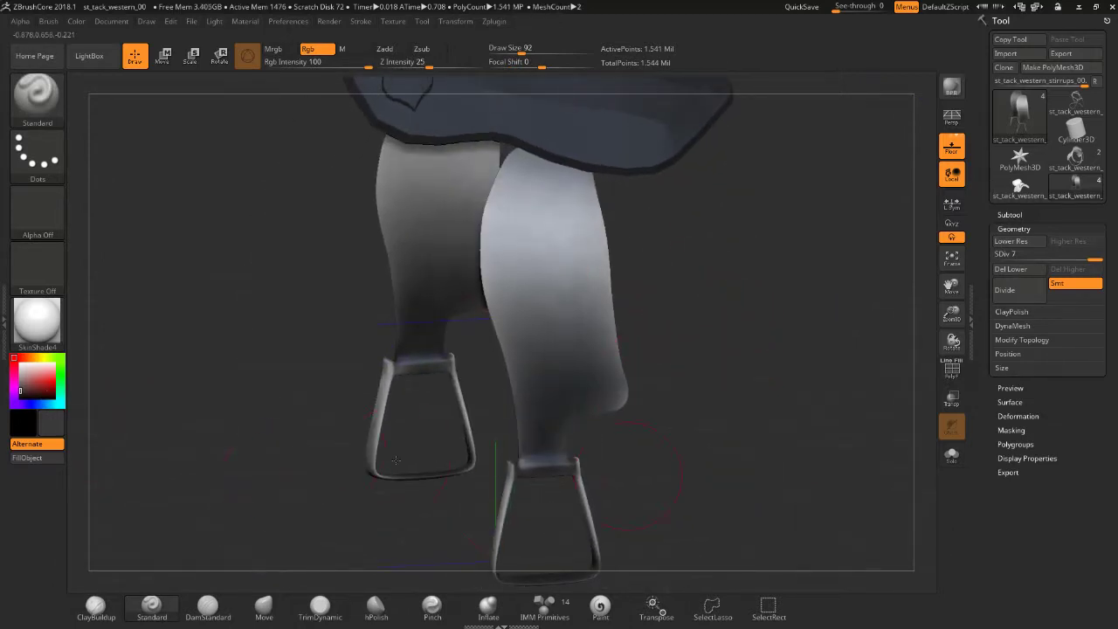
pyautogui.moveTo(708, 370)
pyautogui.keyDown('alt'); pyautogui.mouseDown()
pyautogui.moveTo(774, 437)
pyautogui.moveTo(784, 325)
pyautogui.mouseUp(); pyautogui.keyUp('alt')
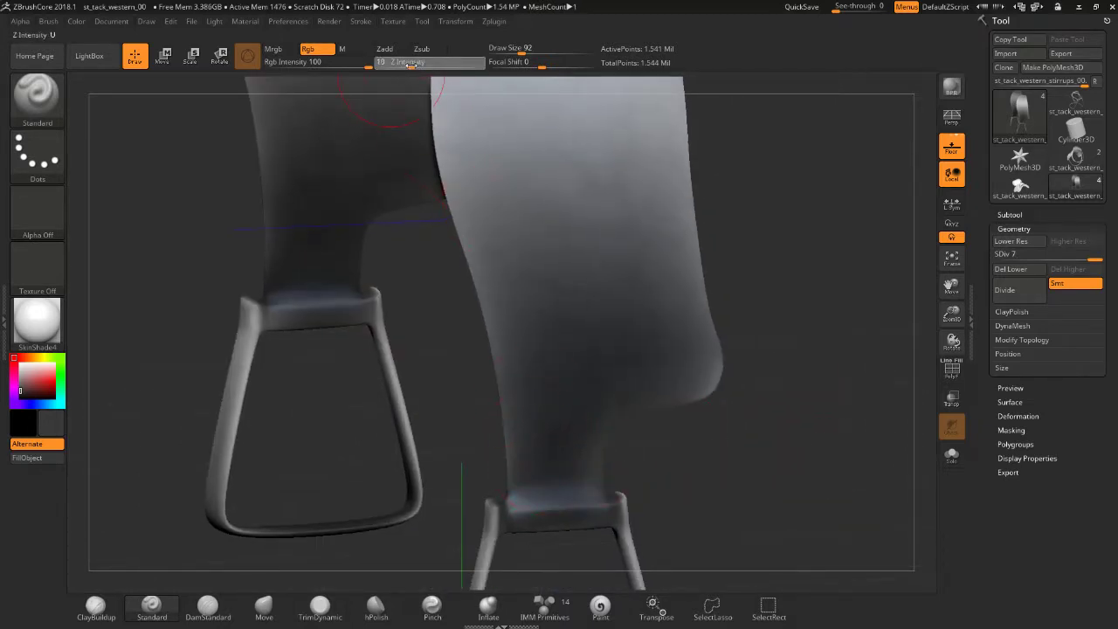
# - Set Z Intensity to 18 and smooth the bulge at the strap's lower back, orbiting to check it
pyautogui.moveTo(418, 63); pyautogui.dragTo(316, 63)
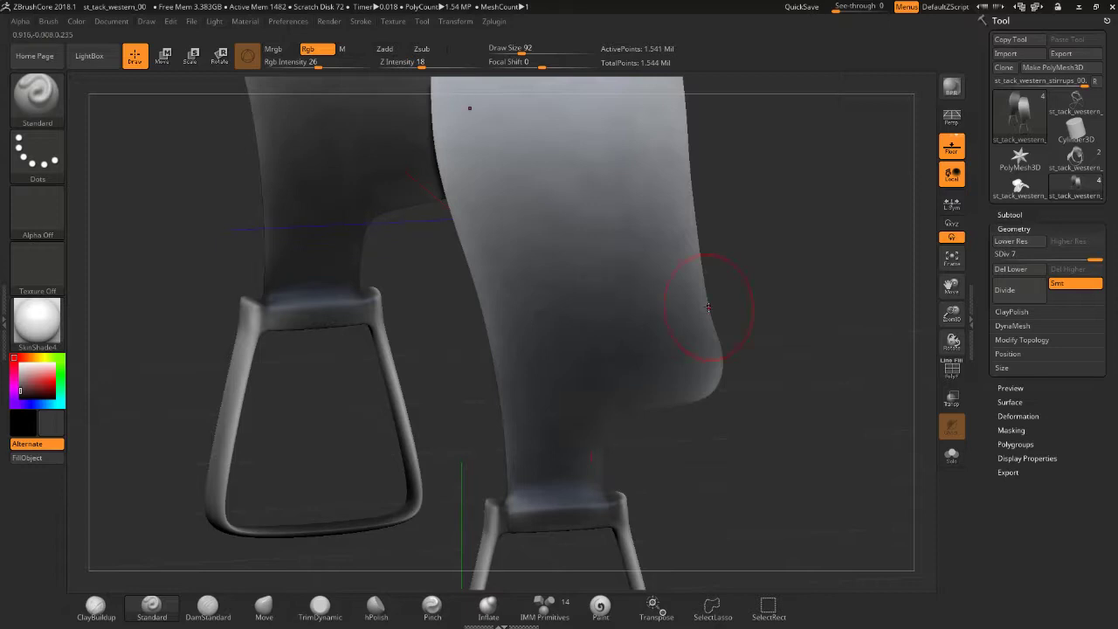
pyautogui.moveTo(39, 380)
pyautogui.mouseDown()
pyautogui.moveTo(576, 349)
pyautogui.moveTo(533, 501)
pyautogui.mouseUp()
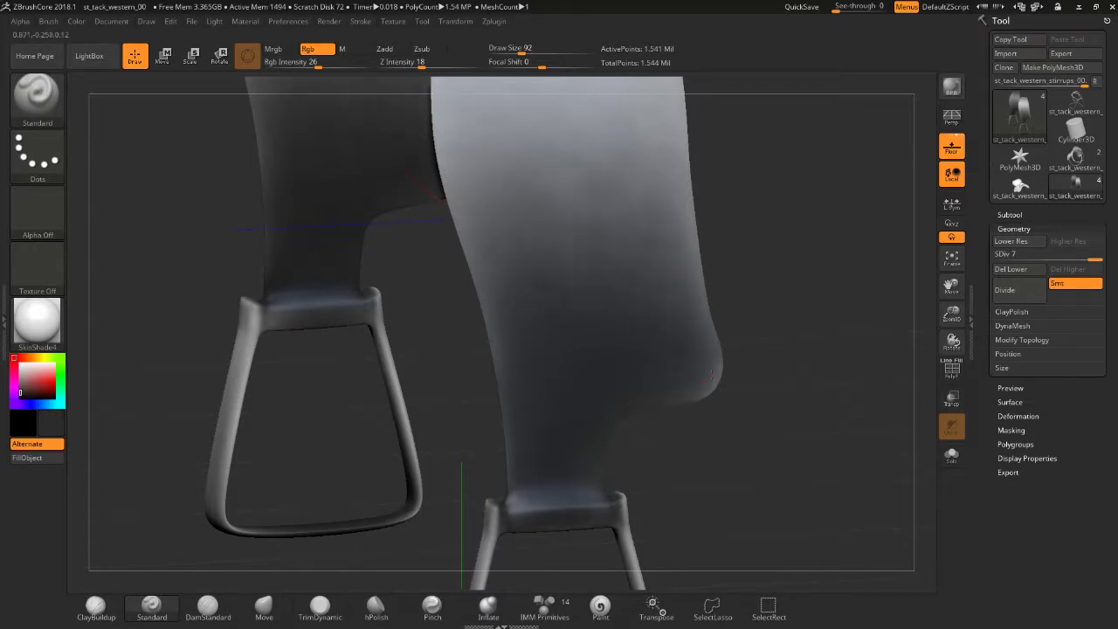
pyautogui.keyDown('shift'); pyautogui.moveTo(704, 378); pyautogui.dragTo(701, 344); pyautogui.keyUp('shift')
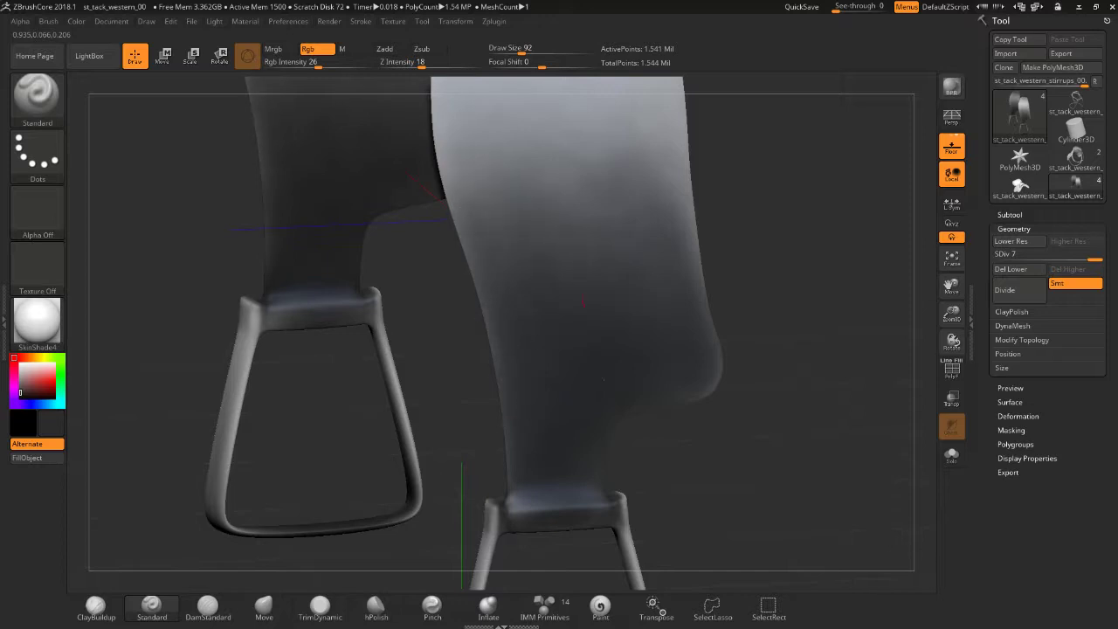
pyautogui.moveTo(799, 401); pyautogui.dragTo(786, 419)
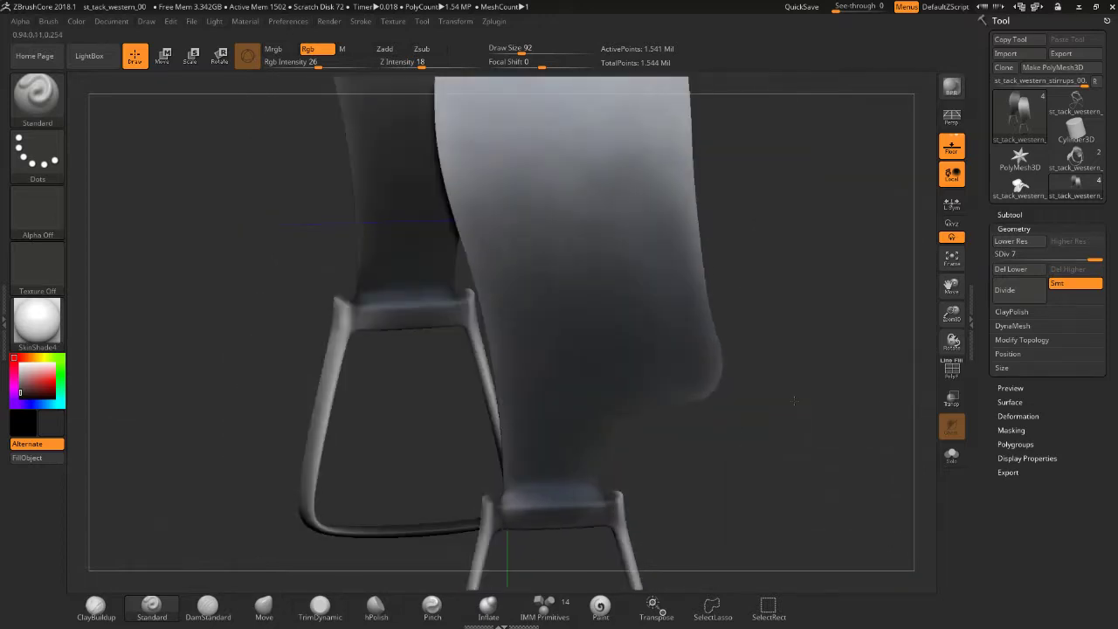
pyautogui.moveTo(745, 463); pyautogui.dragTo(743, 497)
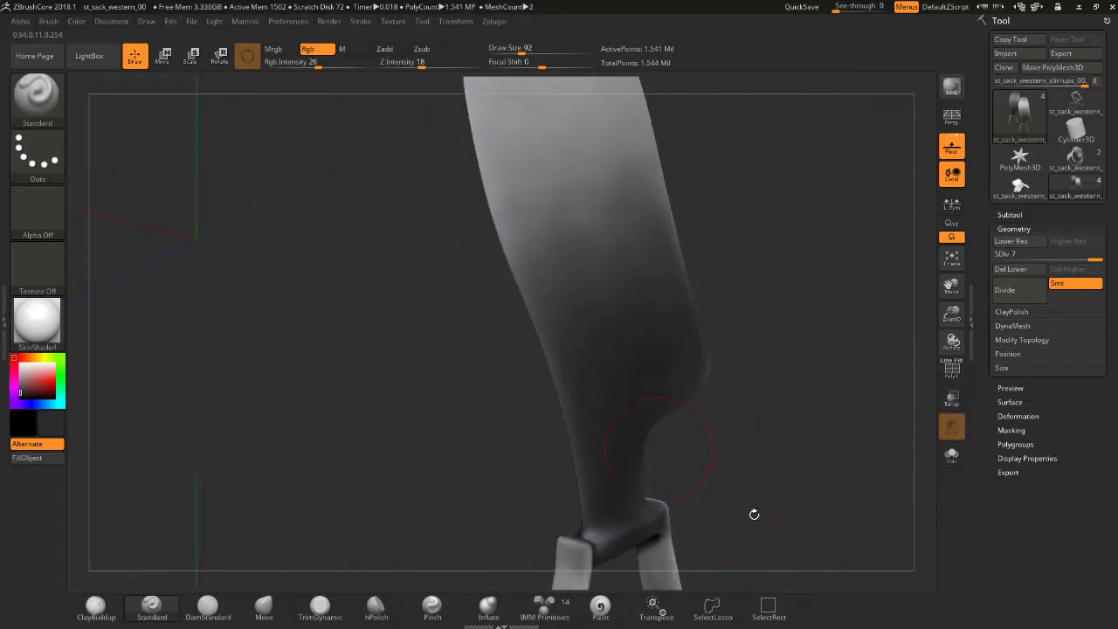
# - Shrink the brush and pick a light grey second colour while framing the loop over the stirrup bar
pyautogui.moveTo(677, 481)
pyautogui.mouseDown()
pyautogui.moveTo(658, 352)
pyautogui.moveTo(741, 309)
pyautogui.mouseUp()
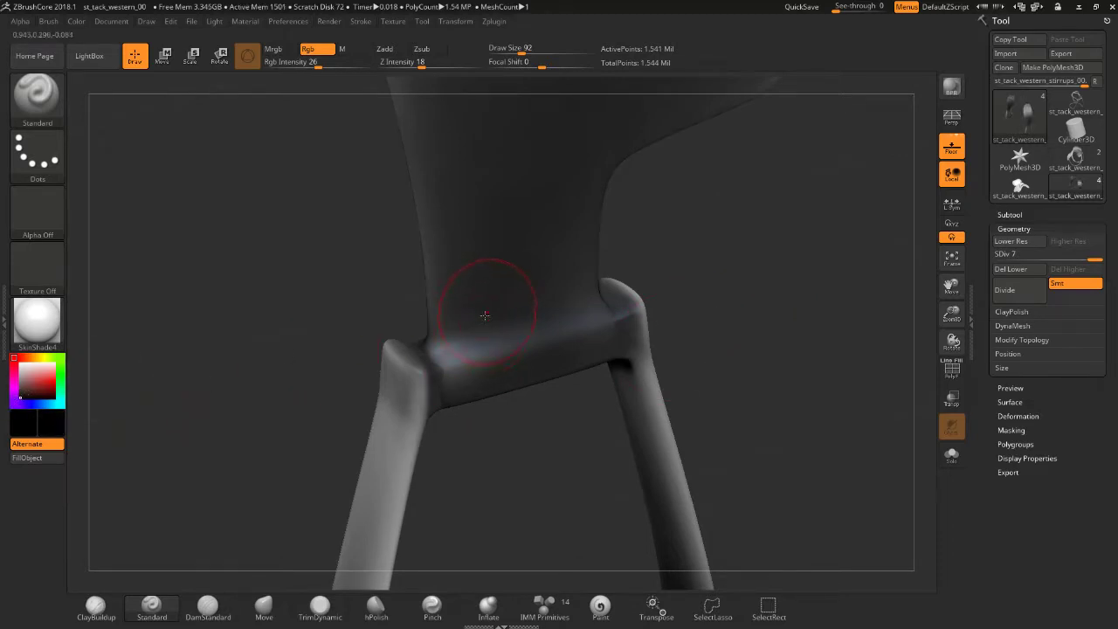
pyautogui.press('[')
pyautogui.press('[')
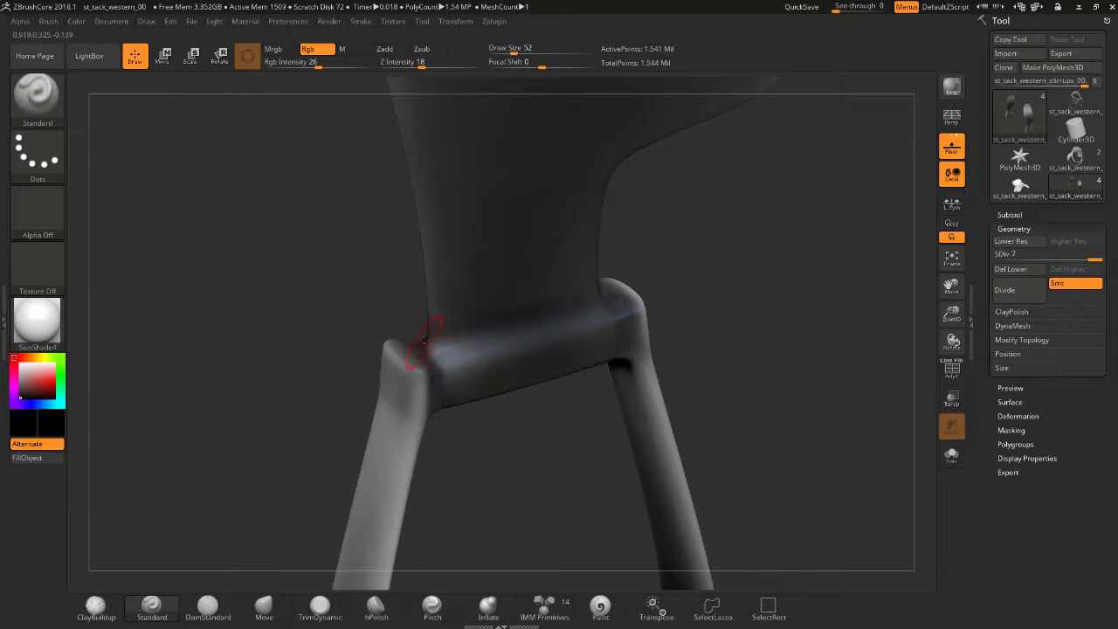
pyautogui.moveTo(453, 317)
pyautogui.mouseDown(button='right')
pyautogui.moveTo(520, 346)
pyautogui.moveTo(471, 318)
pyautogui.mouseUp(button='right')
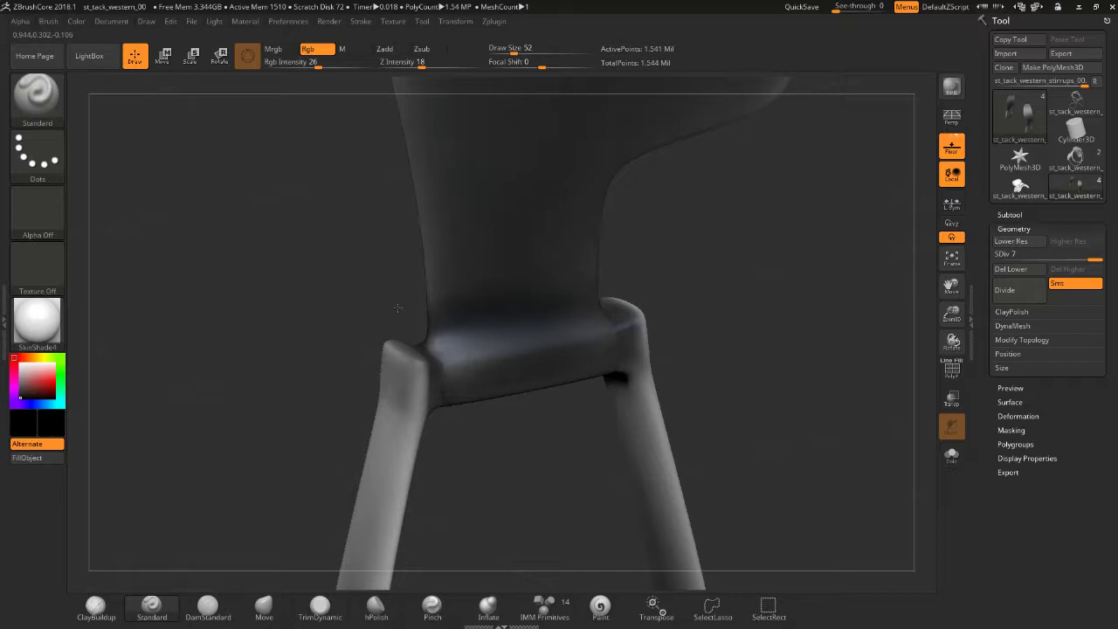
pyautogui.moveTo(397, 308)
pyautogui.mouseDown(button='right')
pyautogui.moveTo(587, 265)
pyautogui.moveTo(551, 283)
pyautogui.moveTo(433, 296)
pyautogui.mouseUp(button='right')
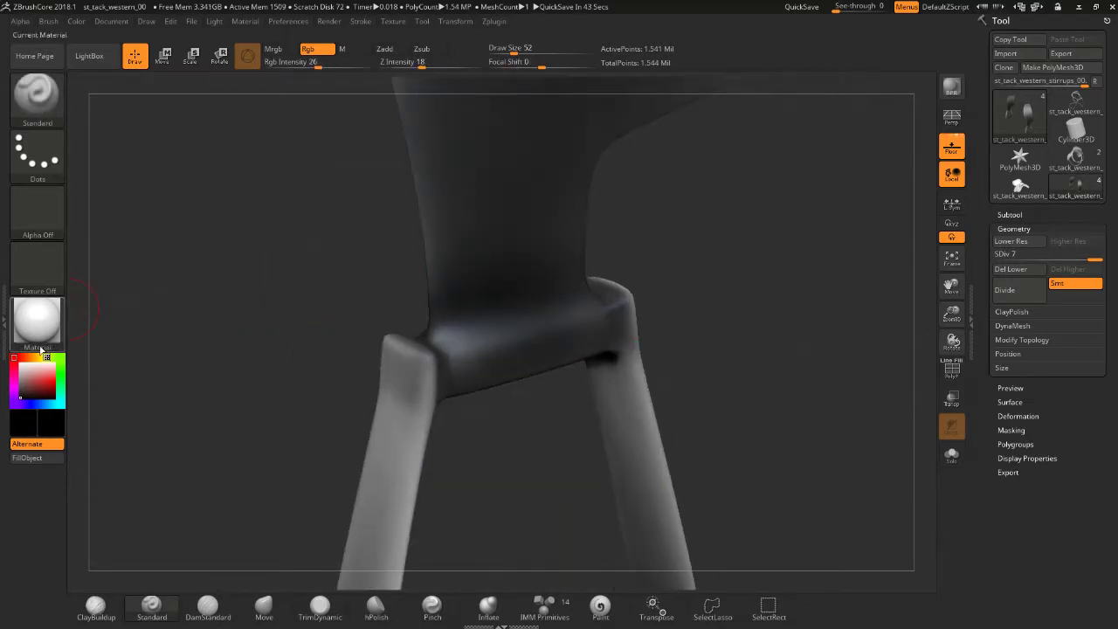
pyautogui.click(22, 373)
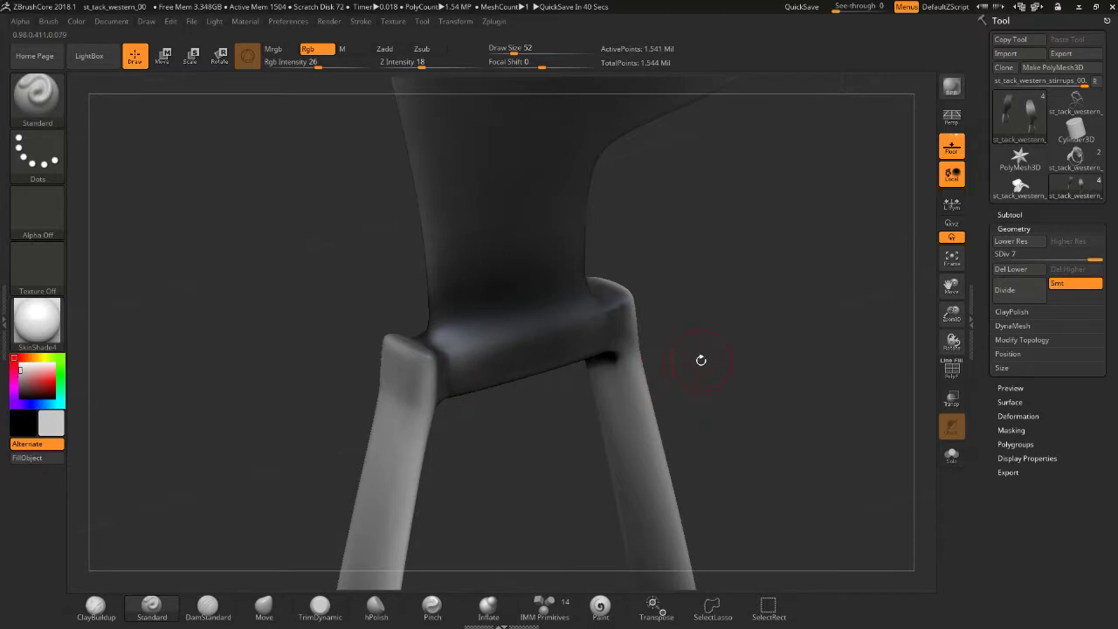
pyautogui.moveTo(727, 327); pyautogui.dragTo(702, 417)
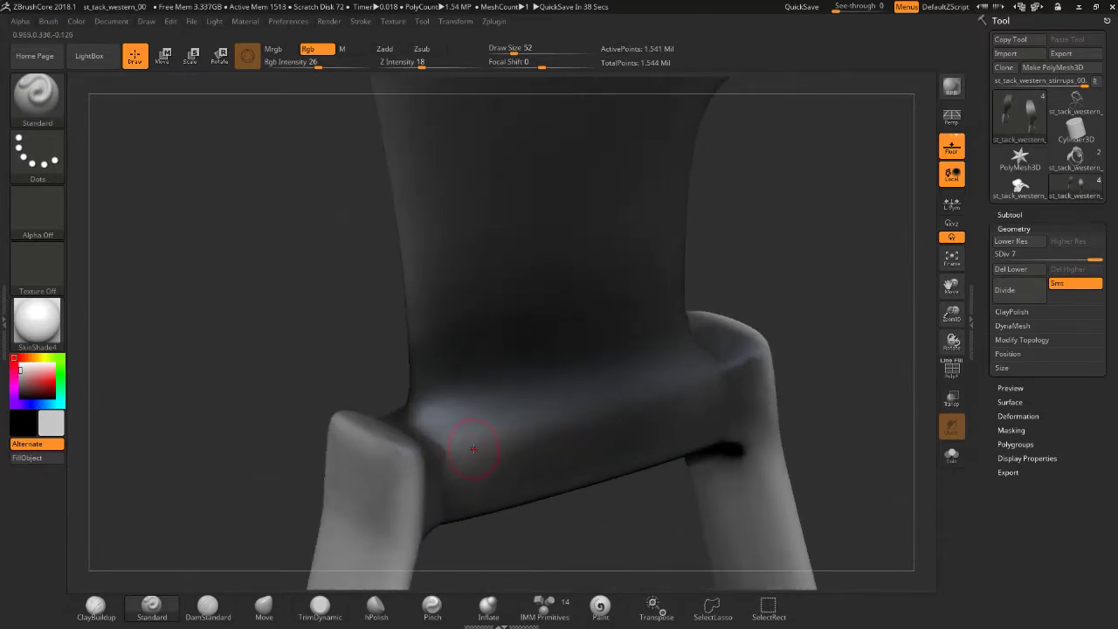
# - Sharpen the loop's corners and build a crisp top edge, then smooth over them
pyautogui.moveTo(458, 452); pyautogui.dragTo(457, 506)
pyautogui.moveTo(455, 459)
pyautogui.mouseDown()
pyautogui.moveTo(451, 532)
pyautogui.moveTo(855, 258)
pyautogui.moveTo(738, 404)
pyautogui.moveTo(749, 437)
pyautogui.moveTo(884, 305)
pyautogui.moveTo(857, 194)
pyautogui.moveTo(584, 381)
pyautogui.moveTo(602, 375)
pyautogui.mouseUp()
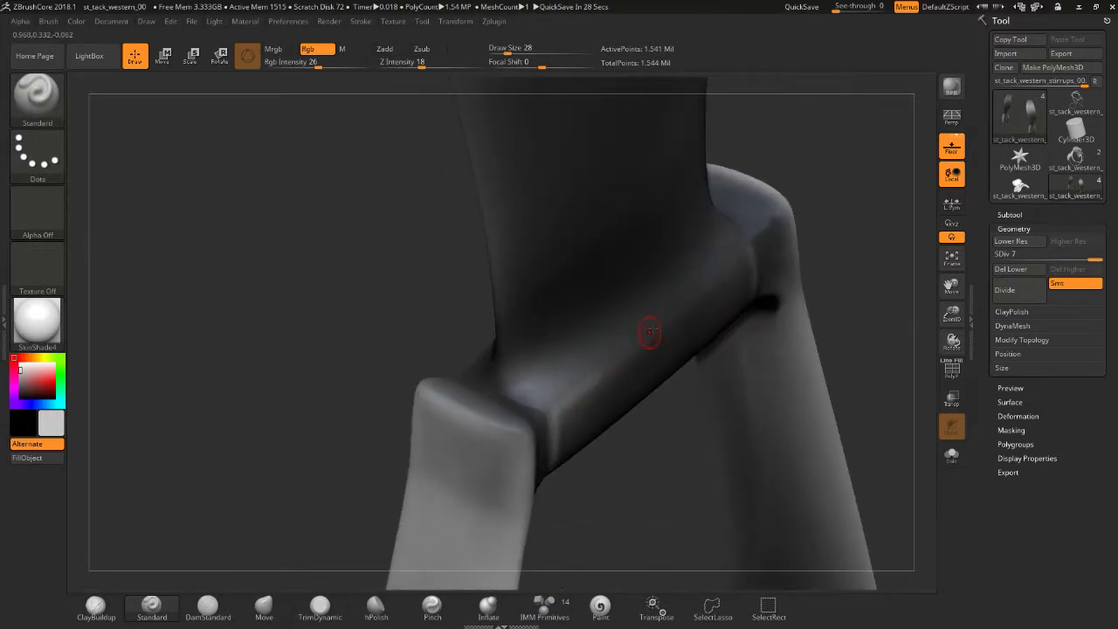
pyautogui.moveTo(561, 409); pyautogui.dragTo(747, 255)
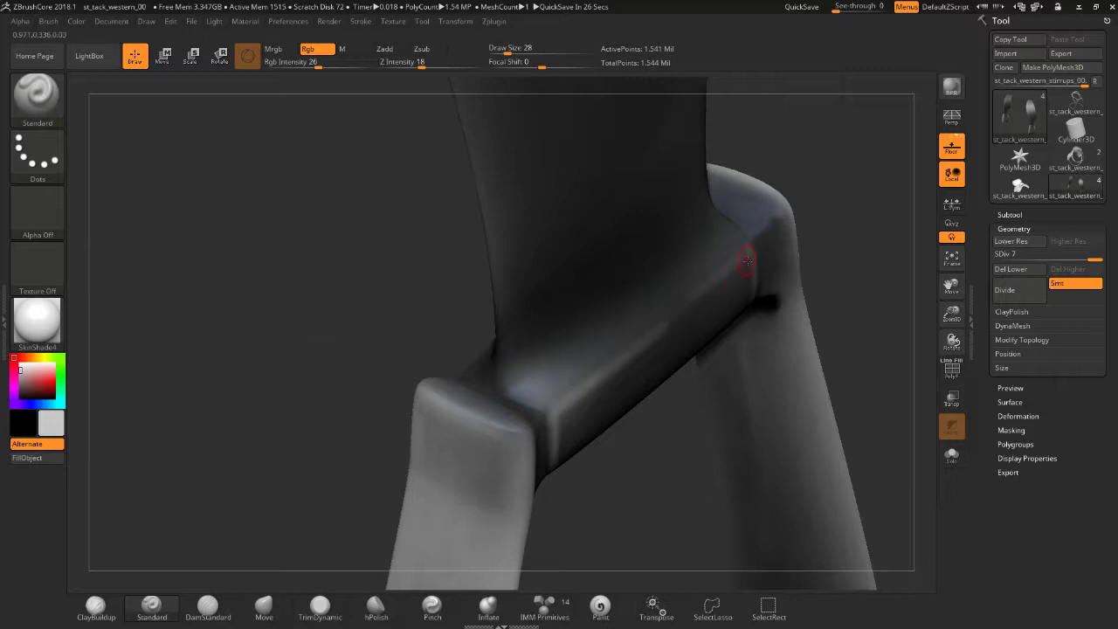
pyautogui.press('shift')
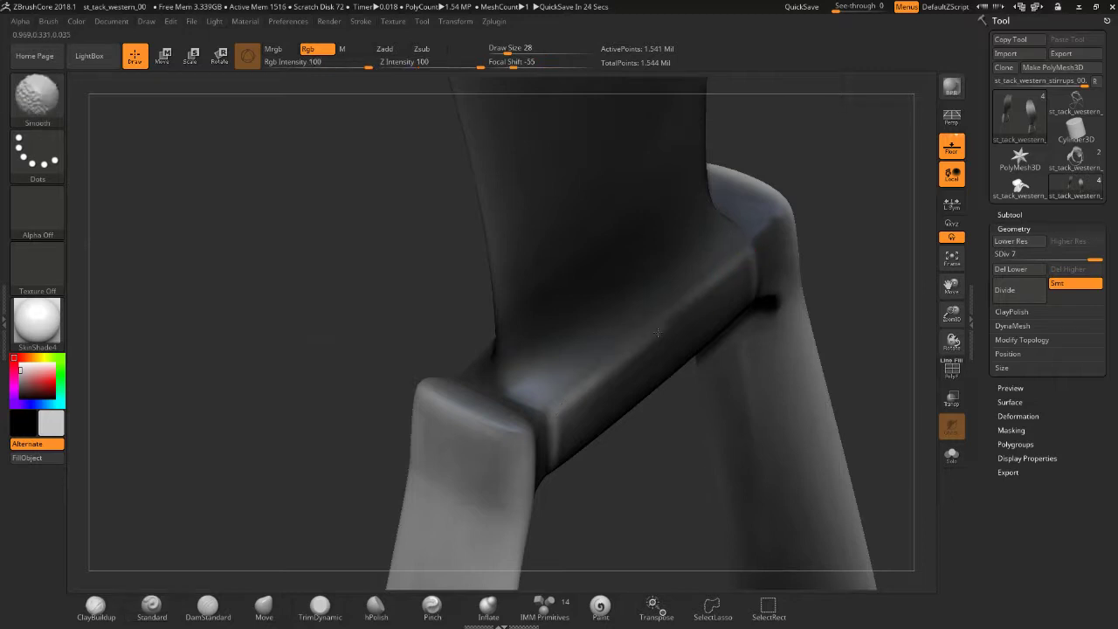
pyautogui.moveTo(575, 473); pyautogui.dragTo(577, 430)
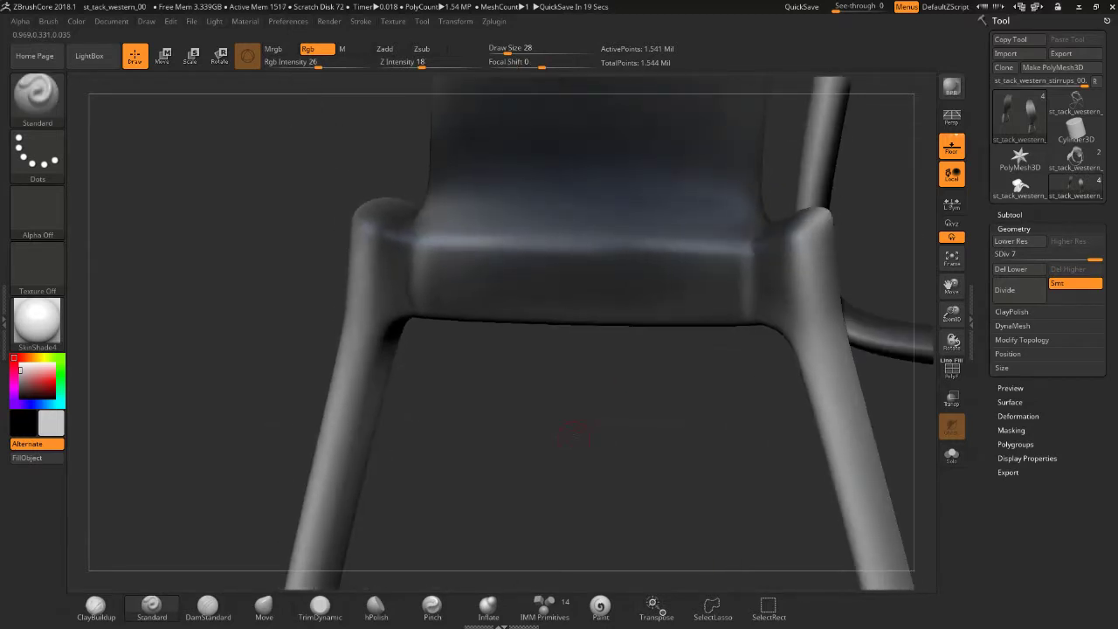
# - Define an edge along the wrapped bar and smooth the bar's top surface
pyautogui.moveTo(736, 399)
pyautogui.mouseDown()
pyautogui.moveTo(584, 301)
pyautogui.moveTo(852, 192)
pyautogui.mouseUp()
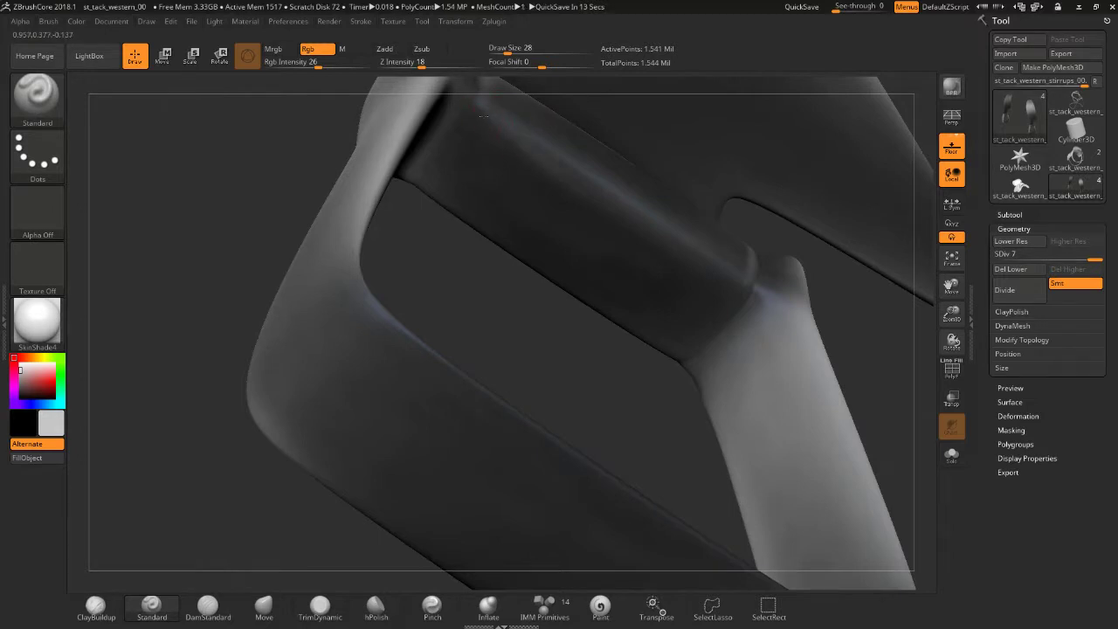
pyautogui.moveTo(595, 207); pyautogui.dragTo(738, 290)
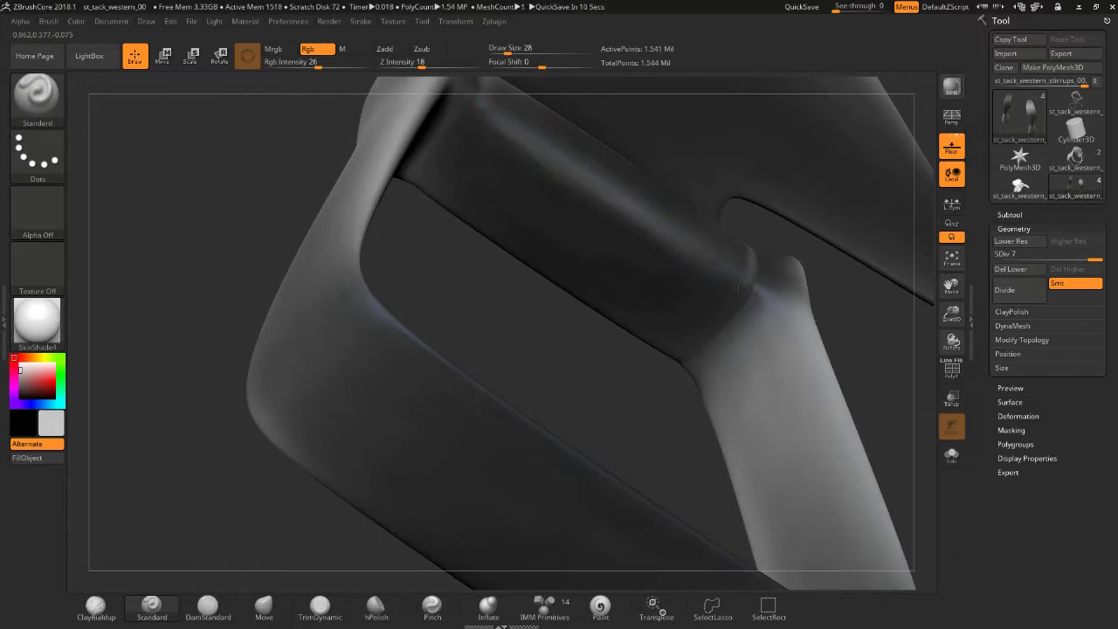
pyautogui.press('shift')
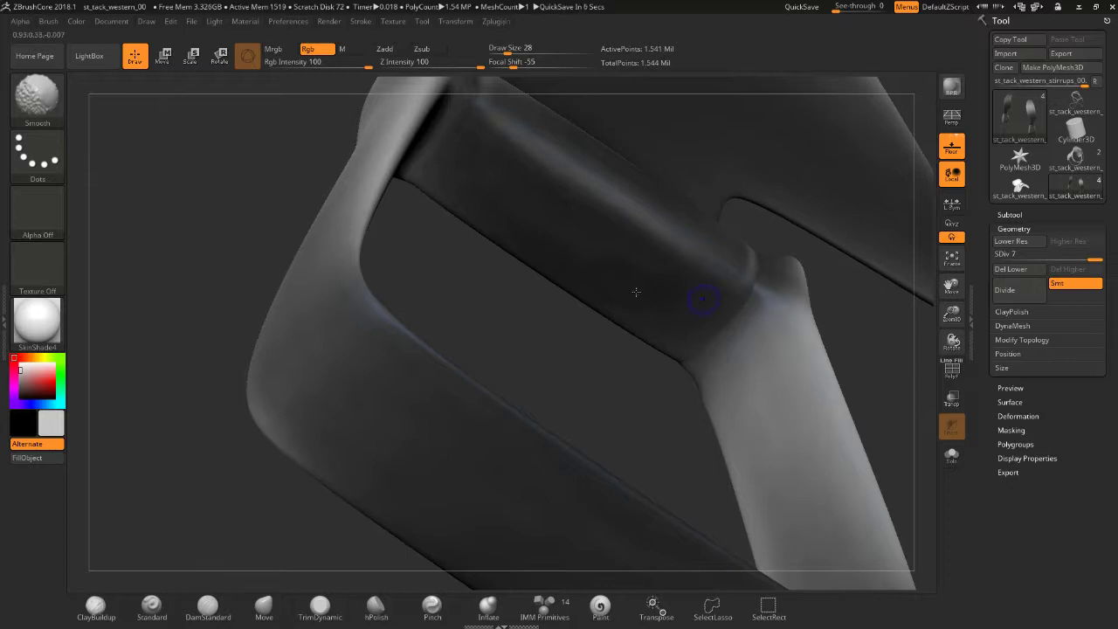
pyautogui.moveTo(624, 287)
pyautogui.mouseDown(button='right')
pyautogui.moveTo(667, 463)
pyautogui.moveTo(481, 292)
pyautogui.mouseUp(button='right')
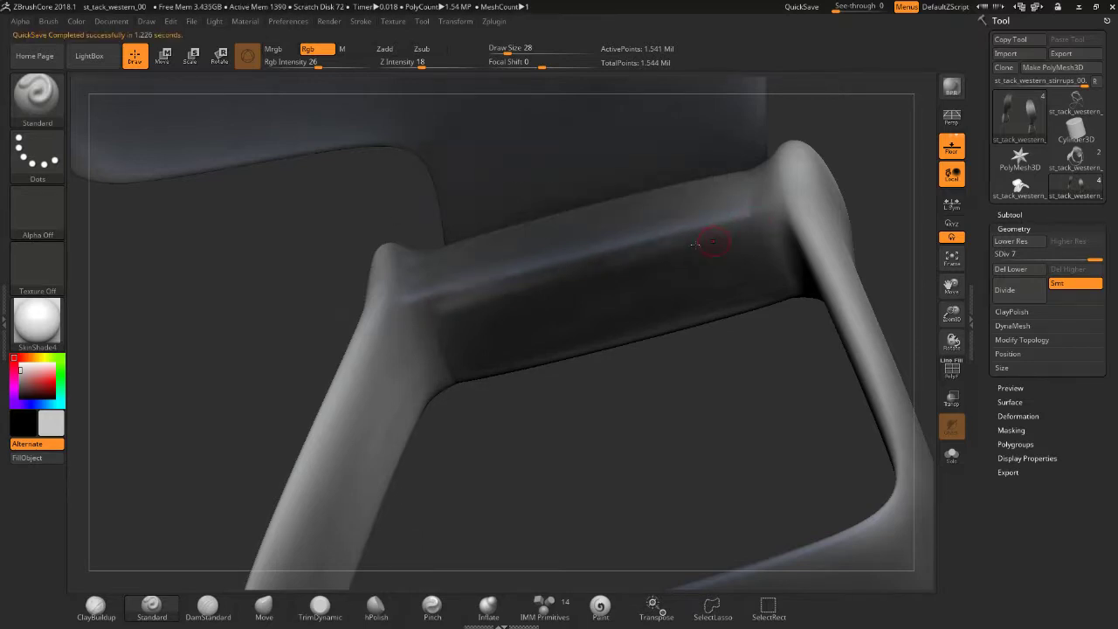
pyautogui.keyDown('shift'); pyautogui.moveTo(724, 227); pyautogui.dragTo(639, 259); pyautogui.keyUp('shift')
pyautogui.keyDown('shift'); pyautogui.moveTo(751, 223); pyautogui.dragTo(489, 267); pyautogui.keyUp('shift')
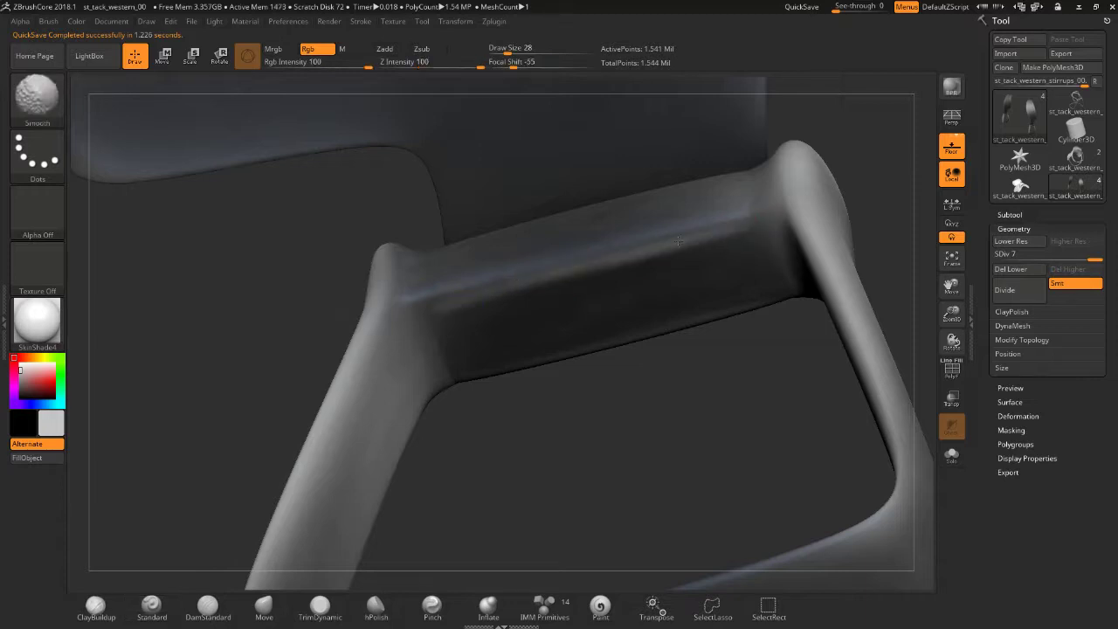
# - Sharpen the loop's top front edge, undo a stray stroke, and soften the loop's right corner
pyautogui.moveTo(743, 341); pyautogui.dragTo(688, 404)
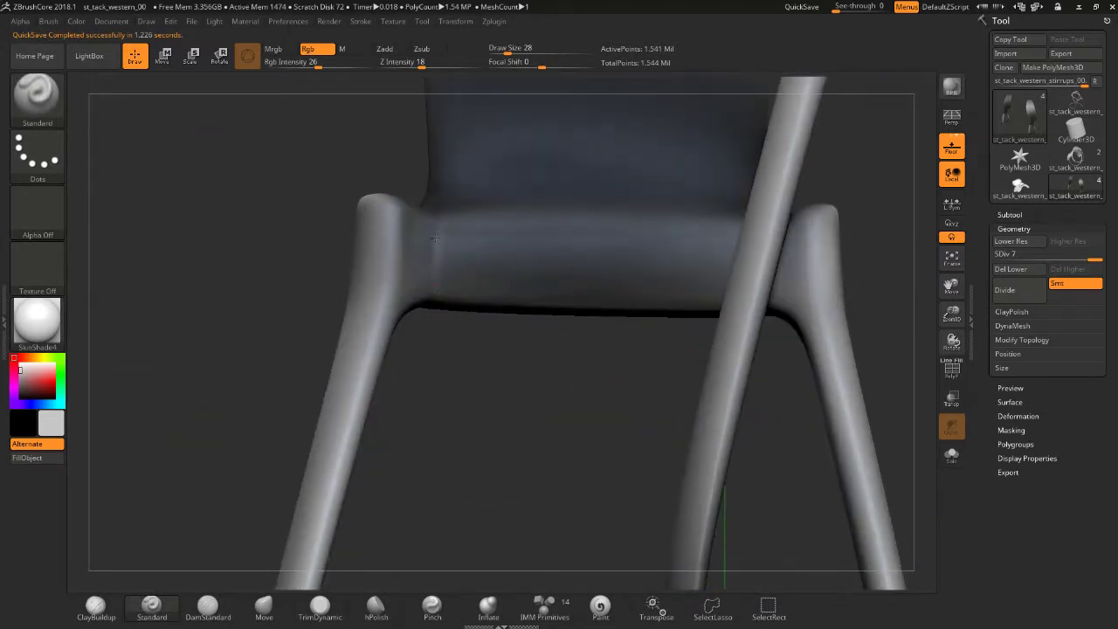
pyautogui.moveTo(434, 327); pyautogui.dragTo(472, 325)
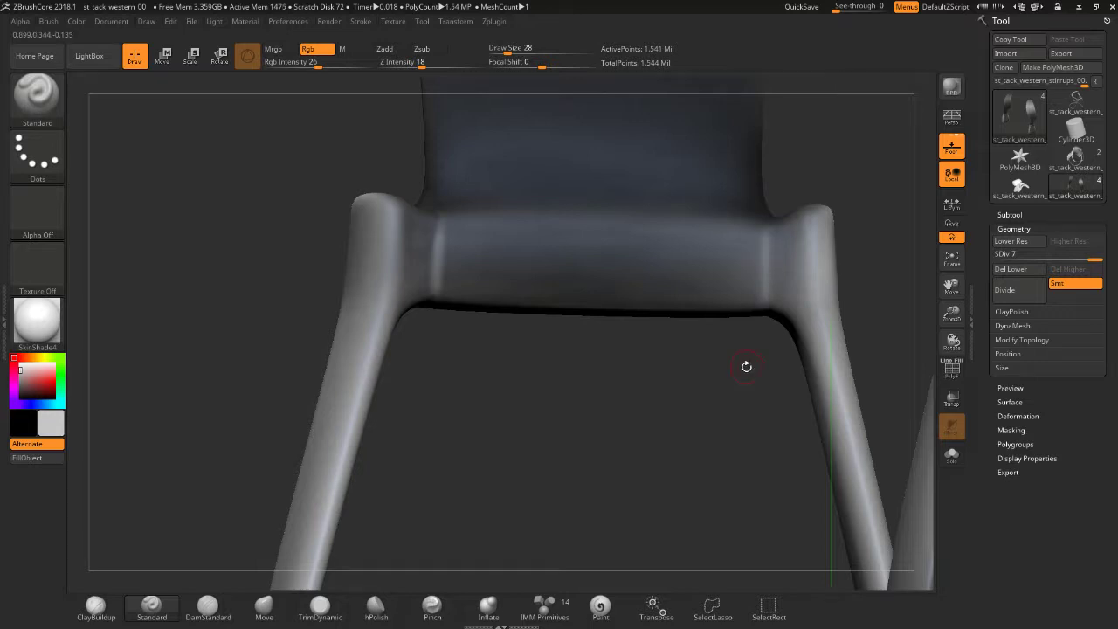
pyautogui.moveTo(743, 366); pyautogui.dragTo(559, 296)
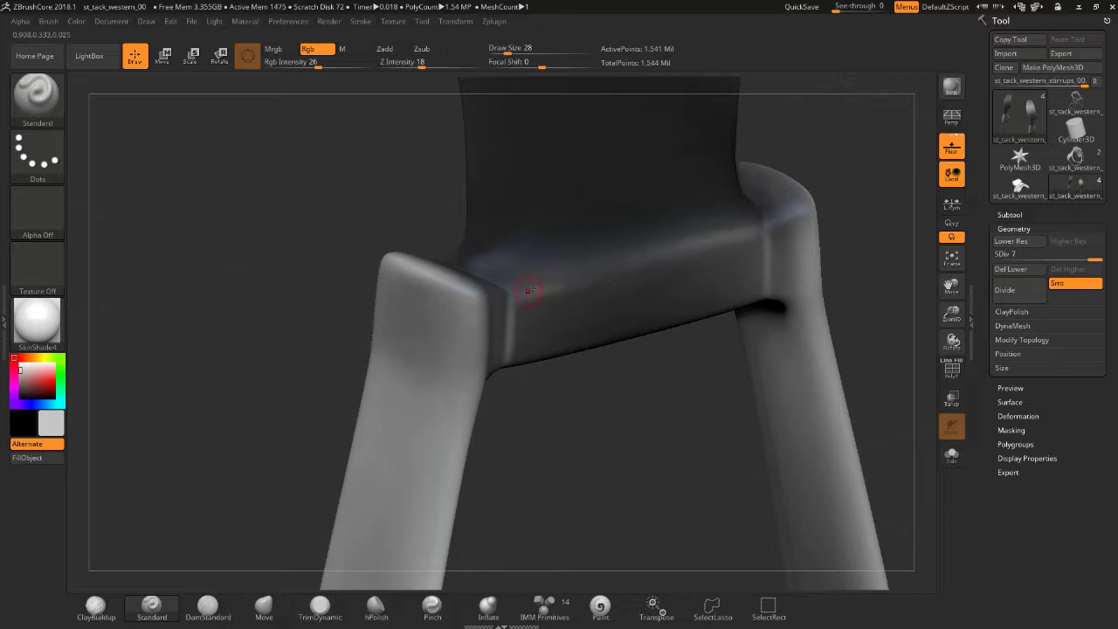
pyautogui.moveTo(529, 290); pyautogui.dragTo(759, 230)
pyautogui.press('shift')
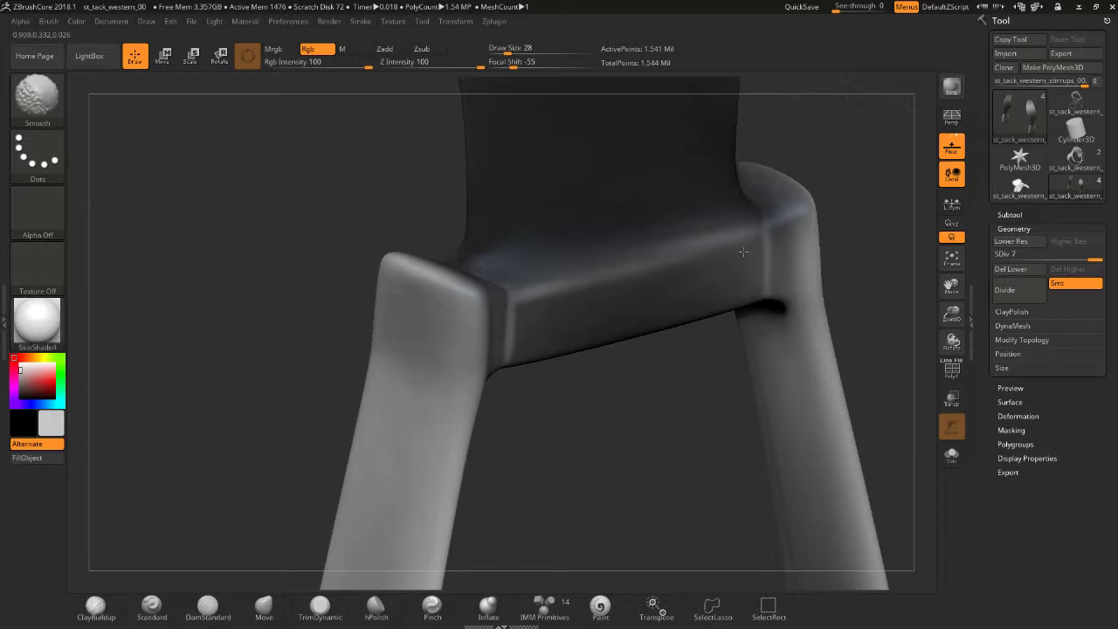
pyautogui.press('ctrl')
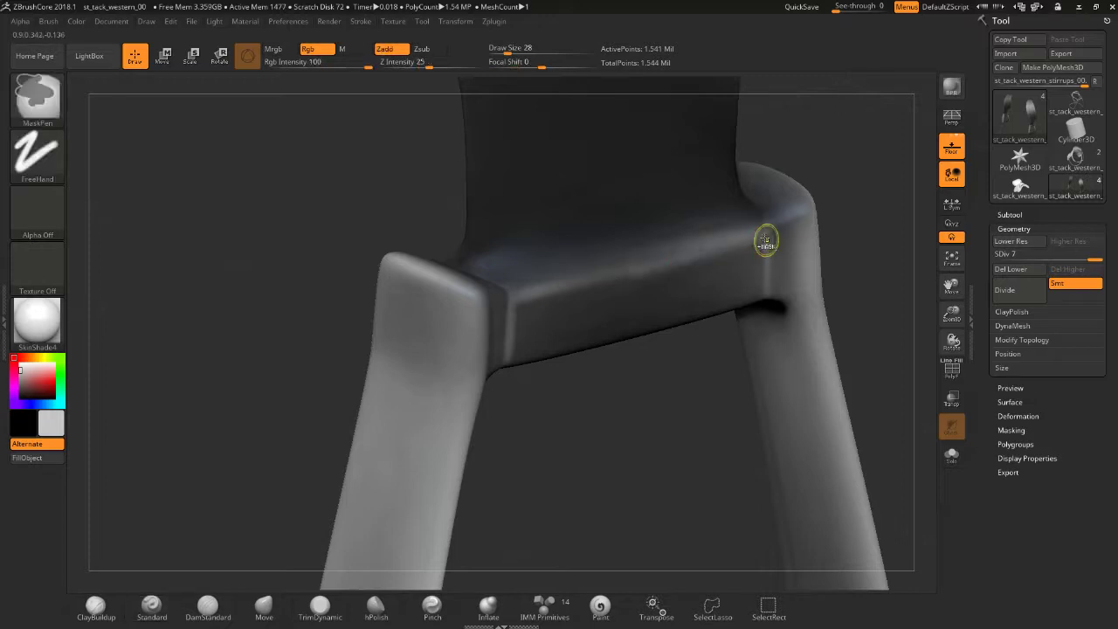
pyautogui.hotkey('ctrl', 'z')
pyautogui.keyDown('shift'); pyautogui.moveTo(748, 242); pyautogui.dragTo(753, 240); pyautogui.keyUp('shift')
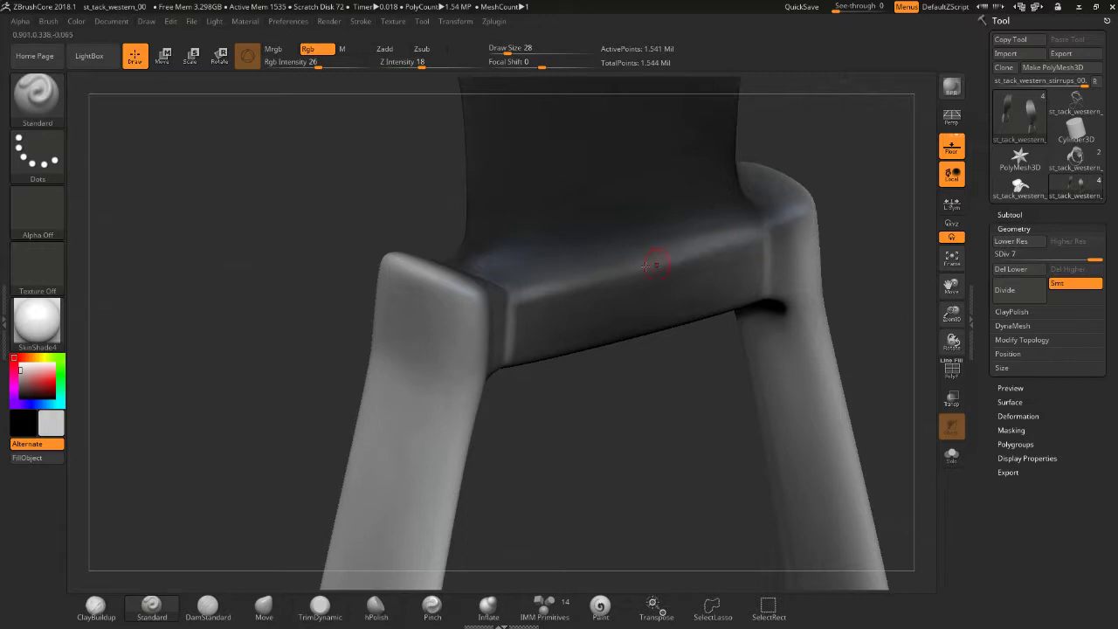
pyautogui.press('shift')
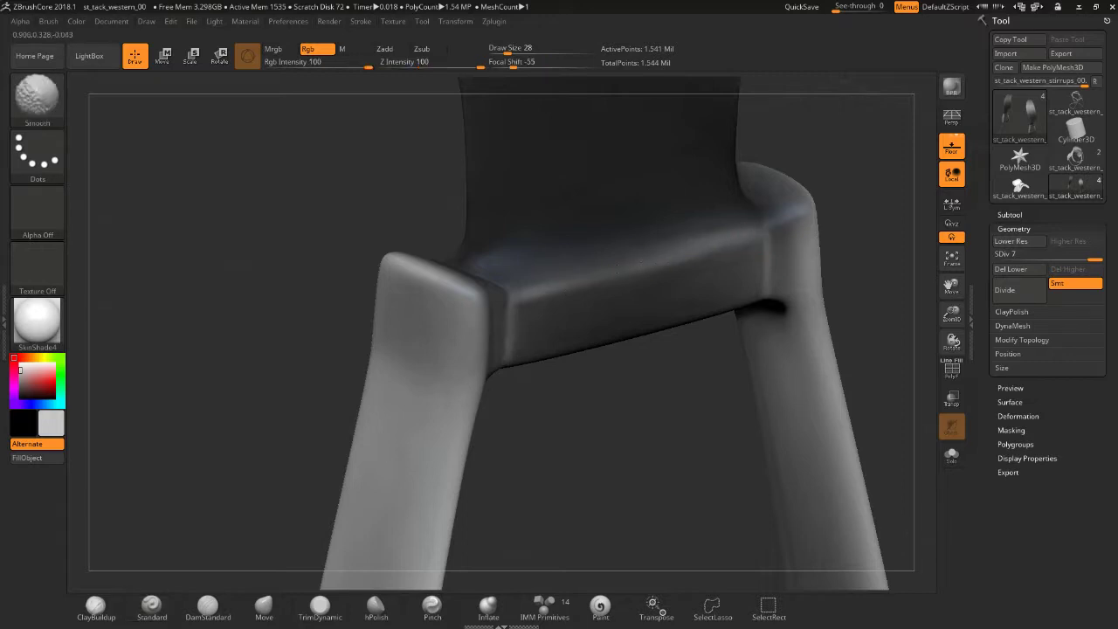
# - Smooth the stirrup leg's top-left and top-right corners and edges, then frame the whole saddle
pyautogui.moveTo(626, 434)
pyautogui.mouseDown()
pyautogui.moveTo(710, 275)
pyautogui.moveTo(749, 252)
pyautogui.mouseUp()
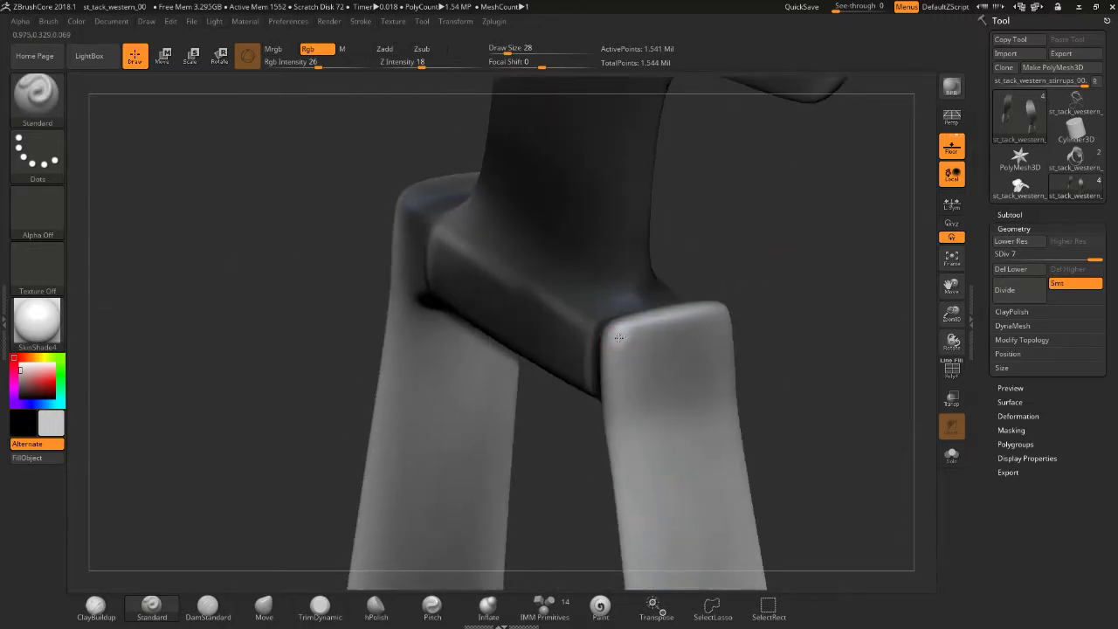
pyautogui.keyDown('shift'); pyautogui.moveTo(619, 338); pyautogui.dragTo(611, 391); pyautogui.keyUp('shift')
pyautogui.keyDown('shift'); pyautogui.moveTo(637, 332); pyautogui.dragTo(687, 322); pyautogui.keyUp('shift')
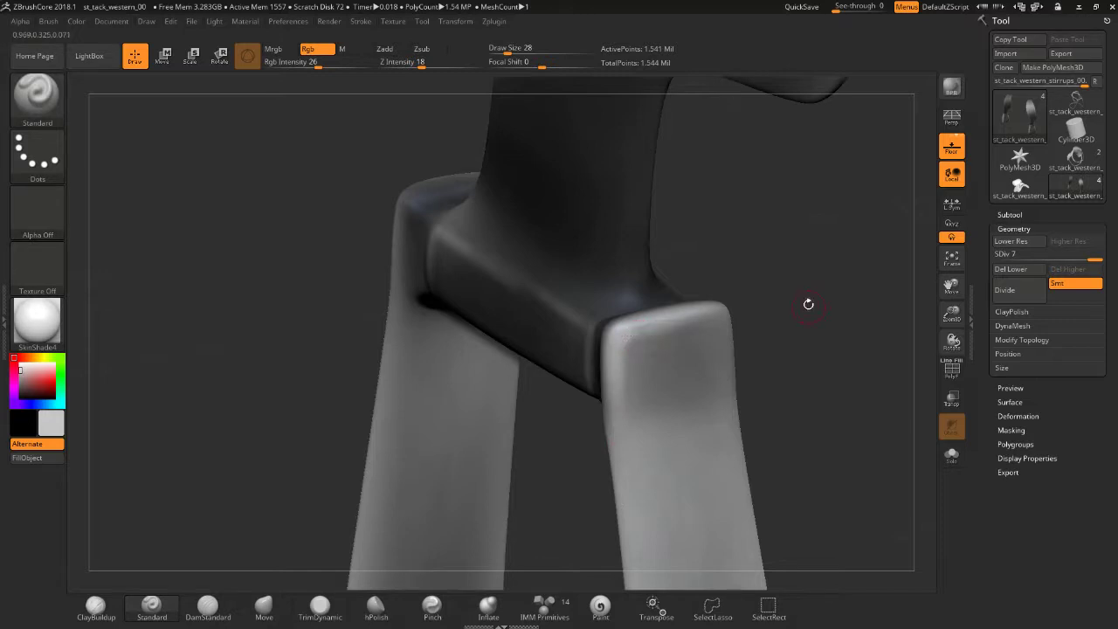
pyautogui.moveTo(808, 304)
pyautogui.mouseDown()
pyautogui.moveTo(741, 388)
pyautogui.moveTo(743, 407)
pyautogui.mouseUp()
pyautogui.keyDown('shift'); pyautogui.moveTo(744, 367); pyautogui.dragTo(743, 468); pyautogui.keyUp('shift')
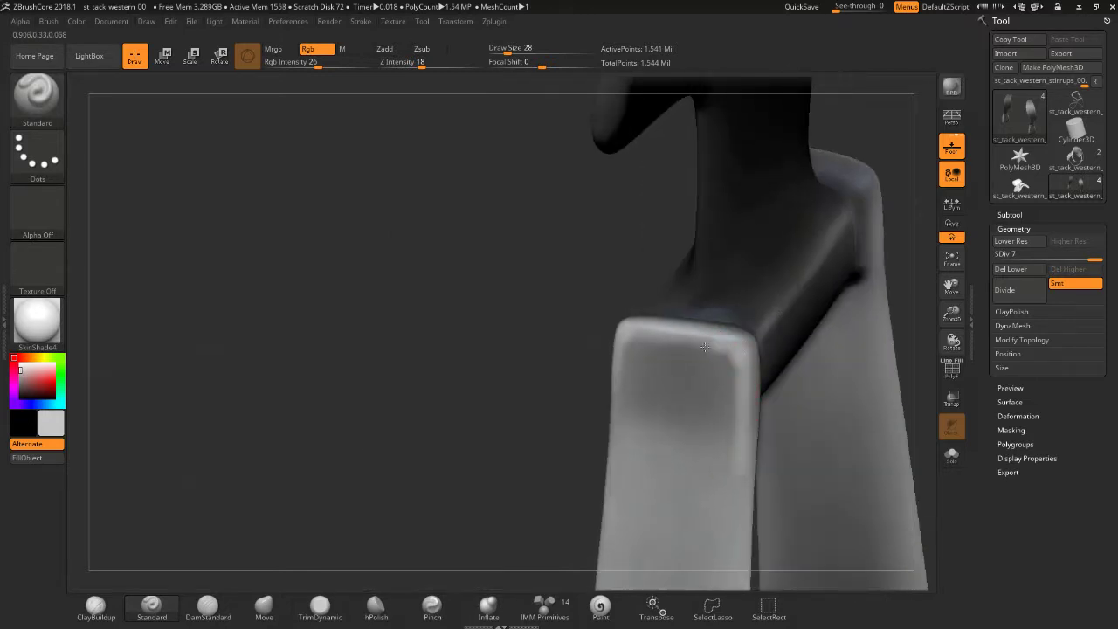
pyautogui.press('shift')
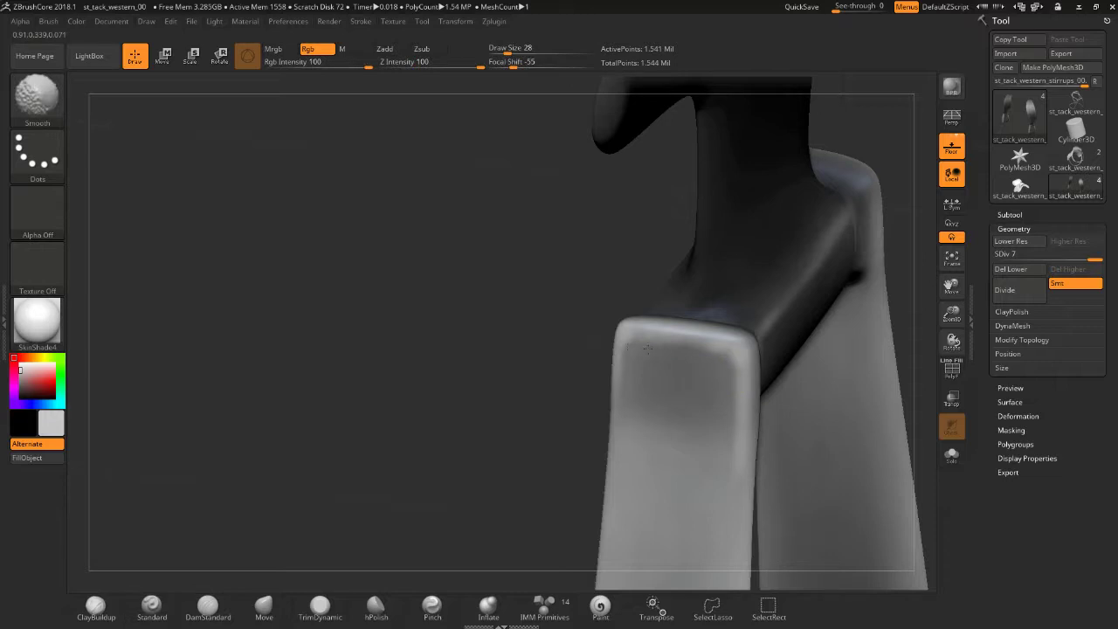
pyautogui.press('f')
pyautogui.moveTo(652, 369)
pyautogui.mouseDown()
pyautogui.moveTo(655, 392)
pyautogui.moveTo(700, 276)
pyautogui.mouseUp()
pyautogui.moveTo(676, 380)
pyautogui.mouseDown()
pyautogui.moveTo(674, 367)
pyautogui.moveTo(678, 379)
pyautogui.mouseUp()
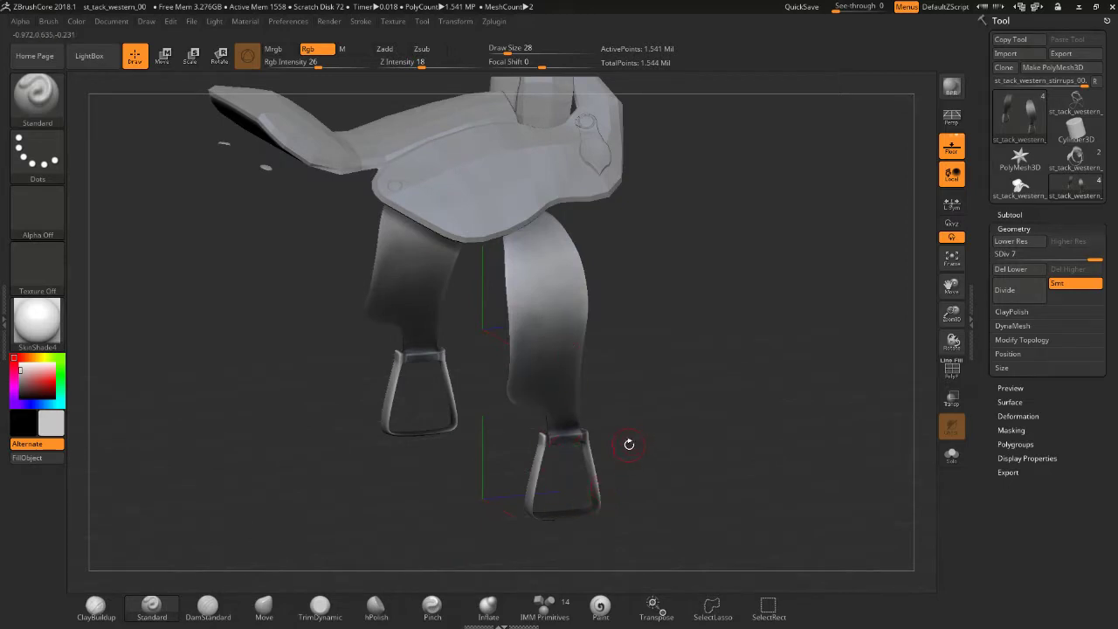
# - Zoom in on the left stirrup's legs, undoing an accidental mask stroke
pyautogui.moveTo(653, 385)
pyautogui.mouseDown()
pyautogui.moveTo(683, 367)
pyautogui.moveTo(711, 389)
pyautogui.moveTo(681, 379)
pyautogui.moveTo(653, 533)
pyautogui.moveTo(676, 305)
pyautogui.moveTo(485, 308)
pyautogui.moveTo(722, 297)
pyautogui.moveTo(512, 370)
pyautogui.moveTo(526, 328)
pyautogui.moveTo(556, 462)
pyautogui.moveTo(696, 438)
pyautogui.moveTo(481, 327)
pyautogui.moveTo(545, 345)
pyautogui.moveTo(482, 277)
pyautogui.moveTo(612, 349)
pyautogui.moveTo(676, 314)
pyautogui.mouseUp()
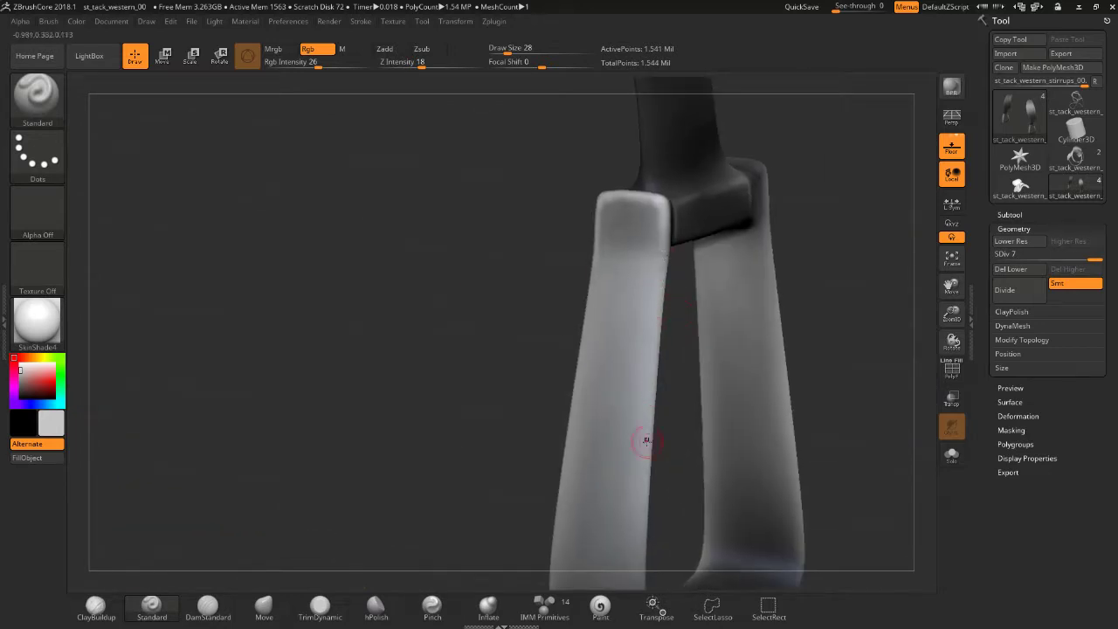
pyautogui.moveTo(671, 337)
pyautogui.mouseDown()
pyautogui.moveTo(682, 373)
pyautogui.moveTo(666, 269)
pyautogui.moveTo(626, 499)
pyautogui.mouseUp()
pyautogui.press('ctrl')
pyautogui.hotkey('ctrl', 'z')
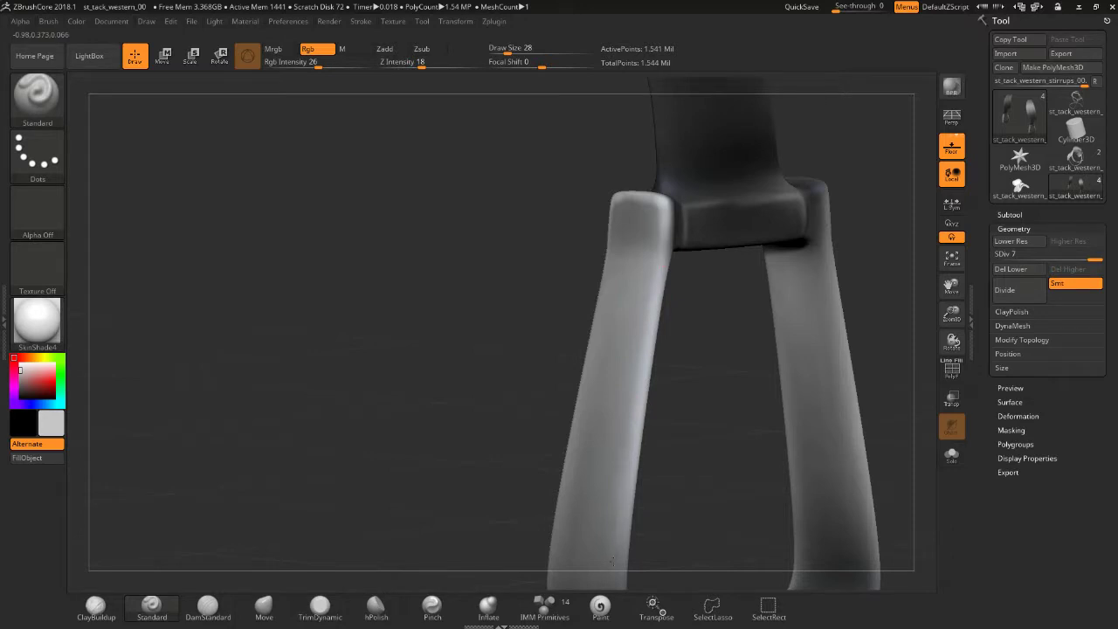
pyautogui.press('ctrl')
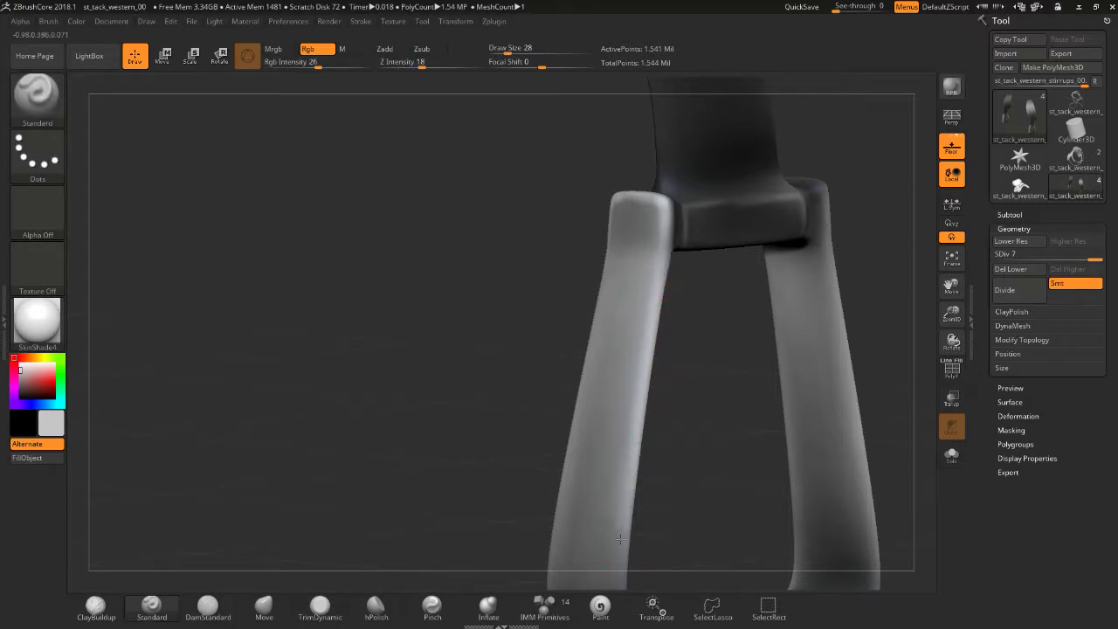
pyautogui.press('ctrl')
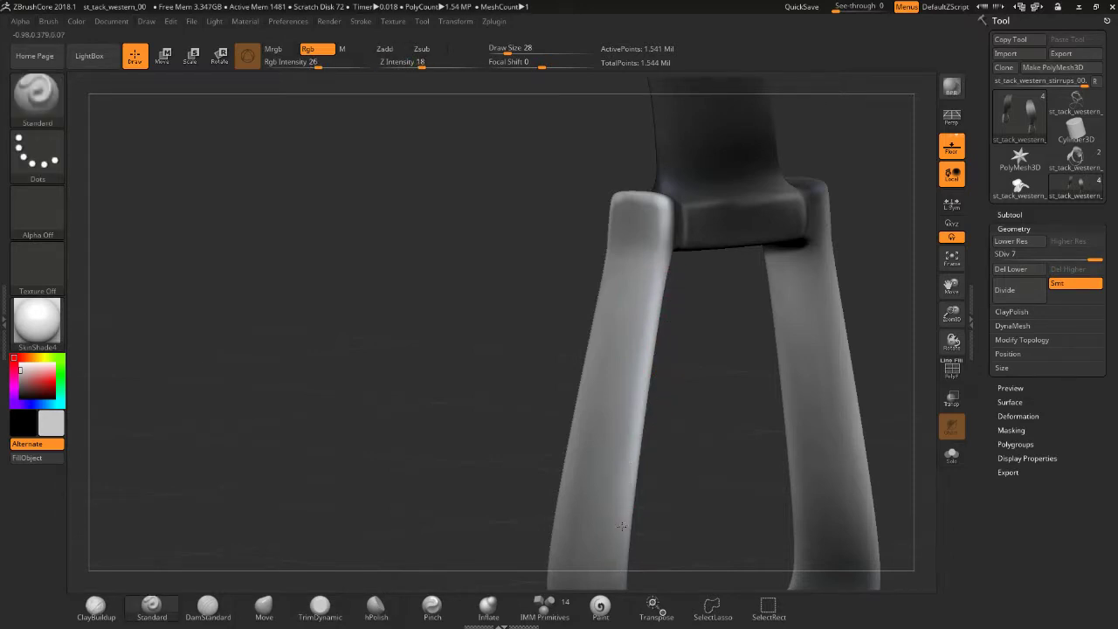
pyautogui.press('shift')
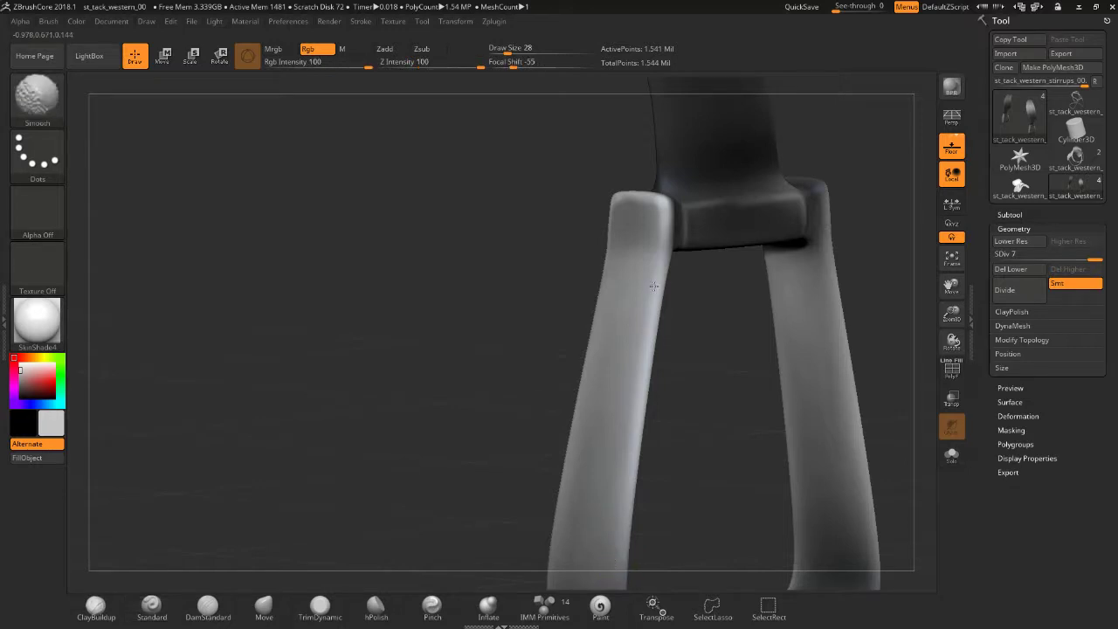
# - Smooth the stirrup's right leg, checking it from front, side and three-quarter views
pyautogui.moveTo(653, 286)
pyautogui.mouseDown()
pyautogui.moveTo(440, 309)
pyautogui.moveTo(518, 306)
pyautogui.mouseUp()
pyautogui.moveTo(707, 197); pyautogui.dragTo(615, 117)
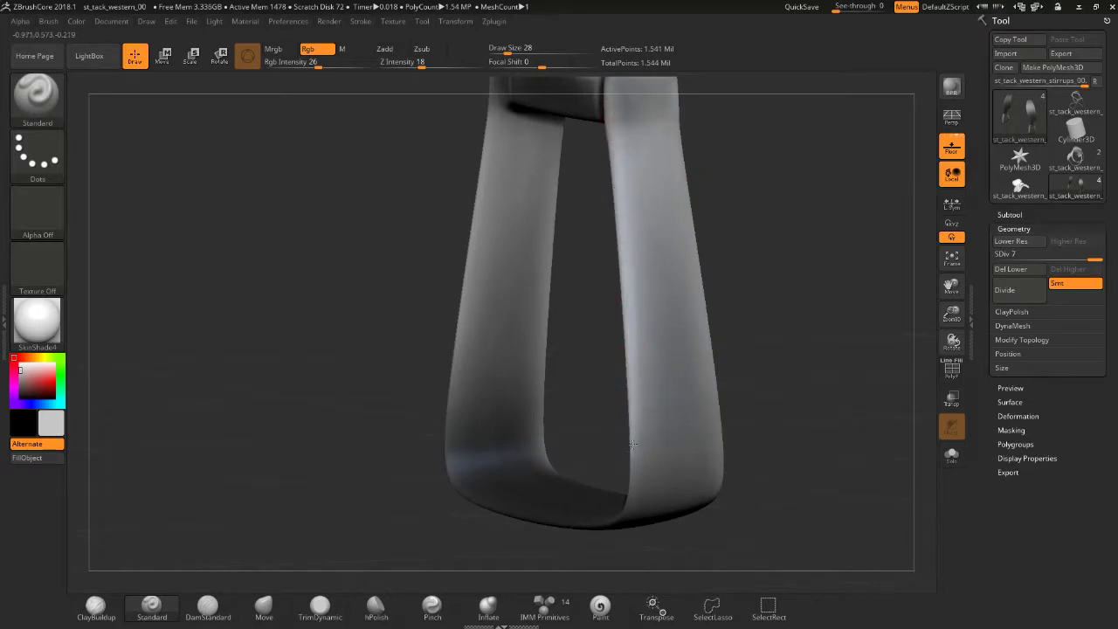
pyautogui.moveTo(703, 182); pyautogui.dragTo(723, 142)
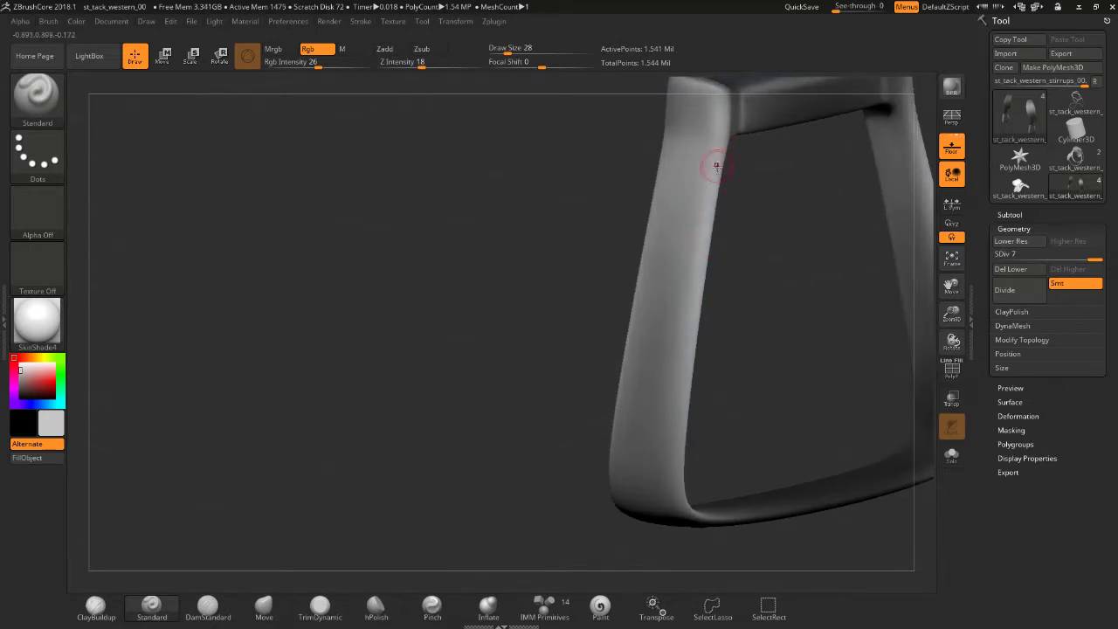
pyautogui.moveTo(719, 162); pyautogui.dragTo(656, 457)
pyautogui.moveTo(707, 230)
pyautogui.keyDown('shift'); pyautogui.mouseDown()
pyautogui.moveTo(720, 141)
pyautogui.moveTo(686, 441)
pyautogui.mouseUp(); pyautogui.keyUp('shift')
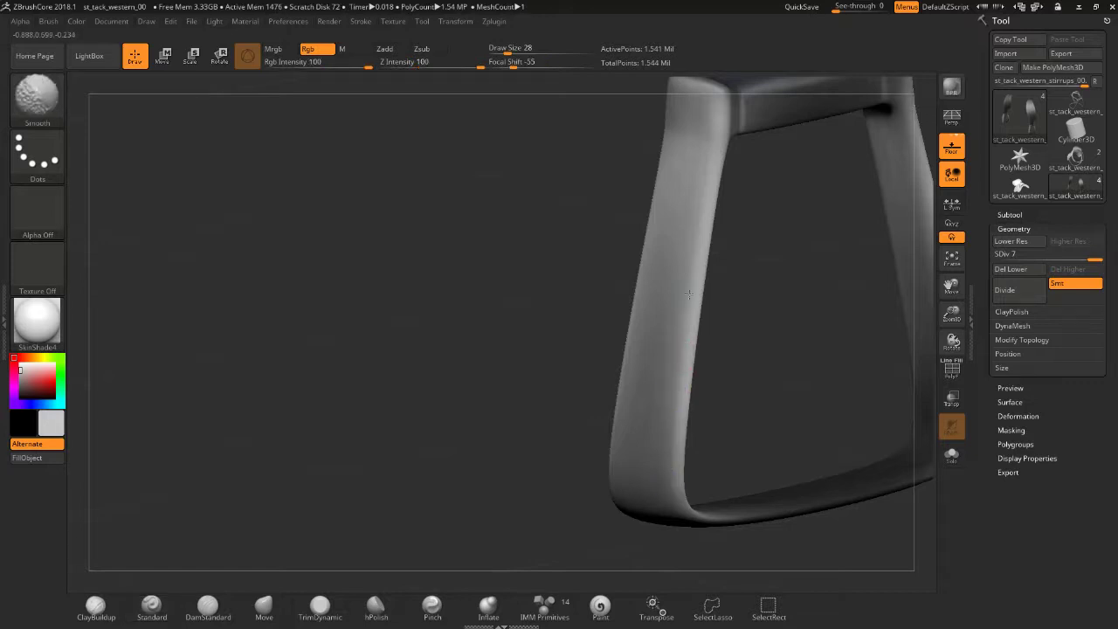
pyautogui.moveTo(736, 269); pyautogui.dragTo(787, 217)
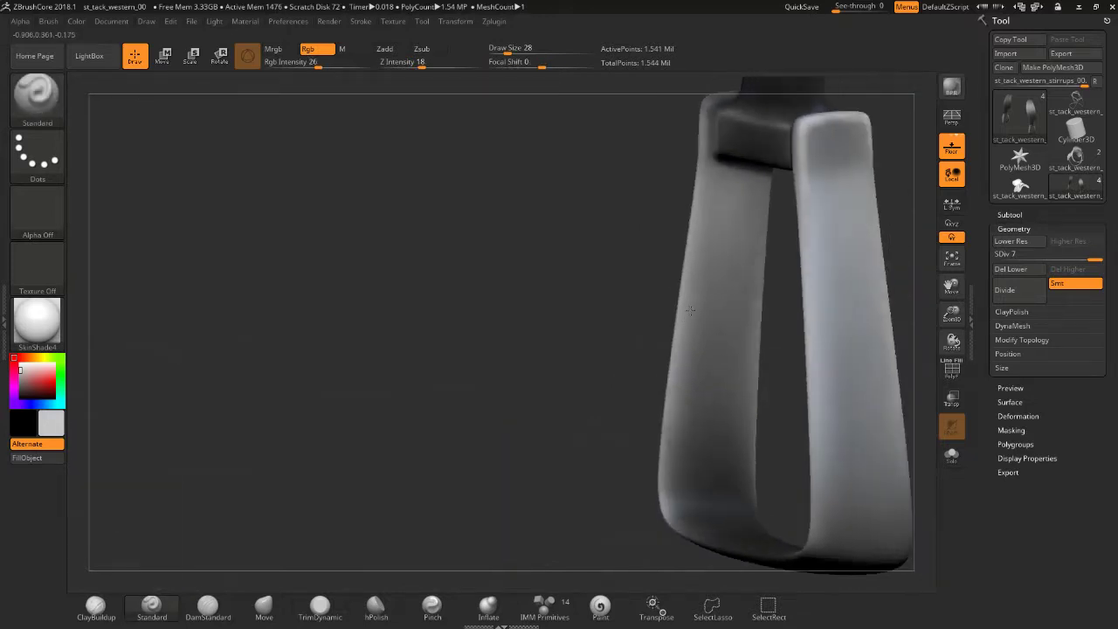
pyautogui.moveTo(705, 245); pyautogui.dragTo(885, 193)
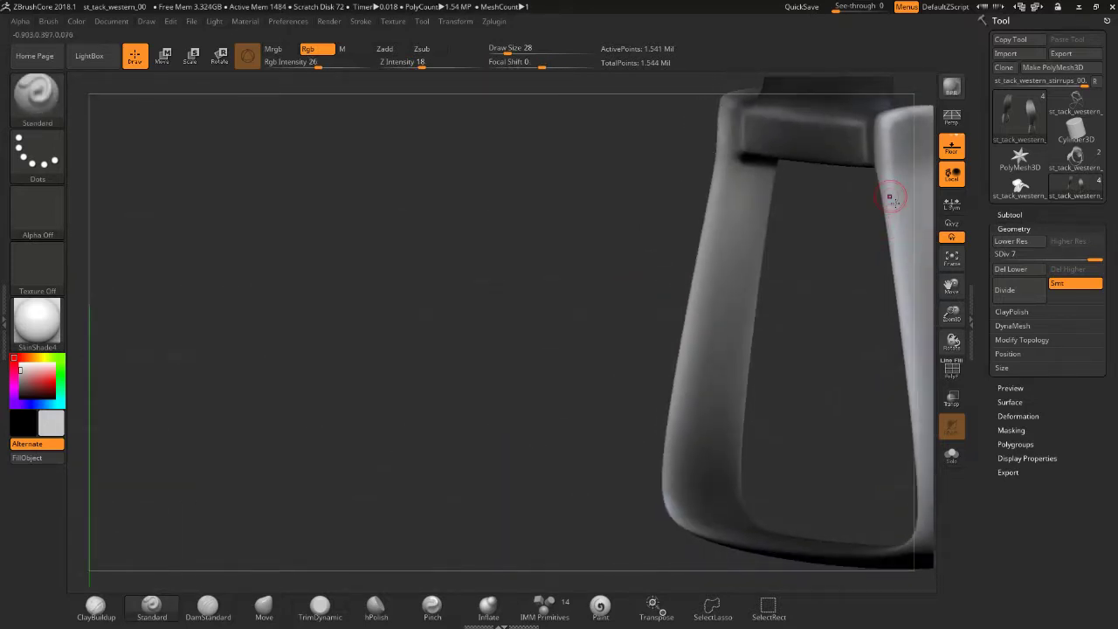
pyautogui.moveTo(839, 366); pyautogui.dragTo(757, 260)
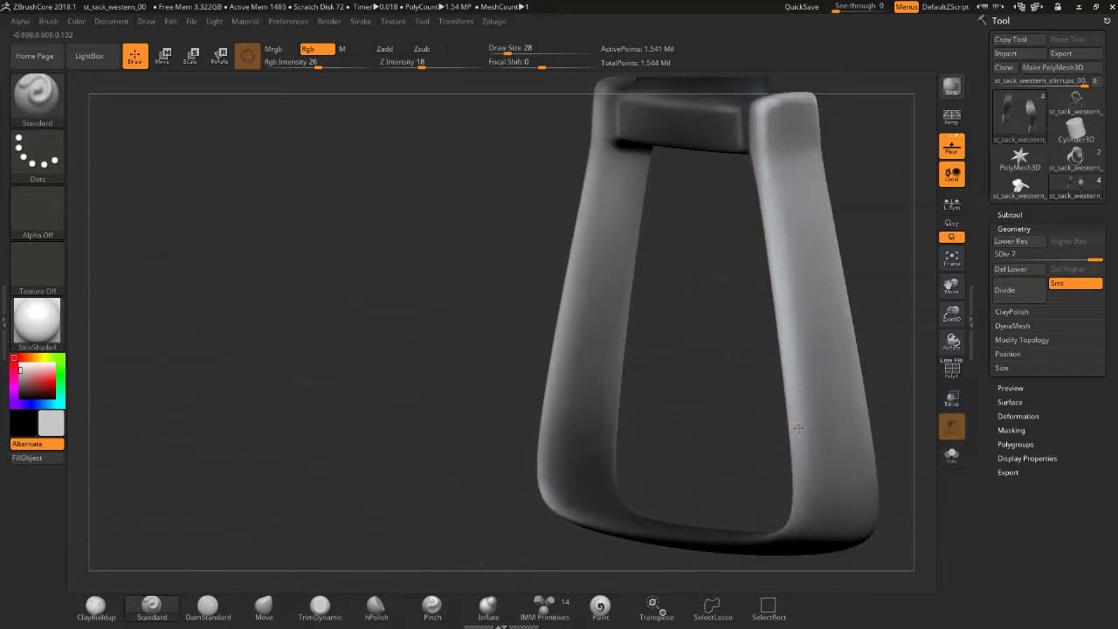
# - Zoom out to both stirrups and raise Draw Size to 92, orbiting around the straps
pyautogui.moveTo(777, 299)
pyautogui.keyDown('shift'); pyautogui.mouseDown()
pyautogui.moveTo(810, 368)
pyautogui.moveTo(786, 354)
pyautogui.moveTo(774, 312)
pyautogui.moveTo(761, 319)
pyautogui.moveTo(783, 319)
pyautogui.moveTo(751, 253)
pyautogui.mouseUp(); pyautogui.keyUp('shift')
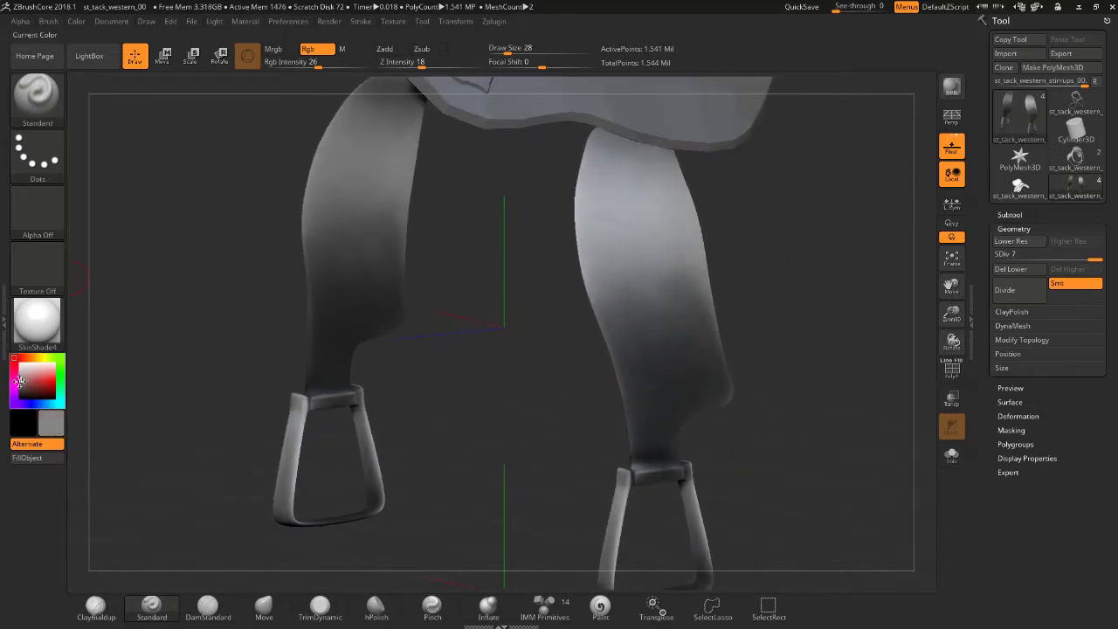
pyautogui.press(']')
pyautogui.press(']')
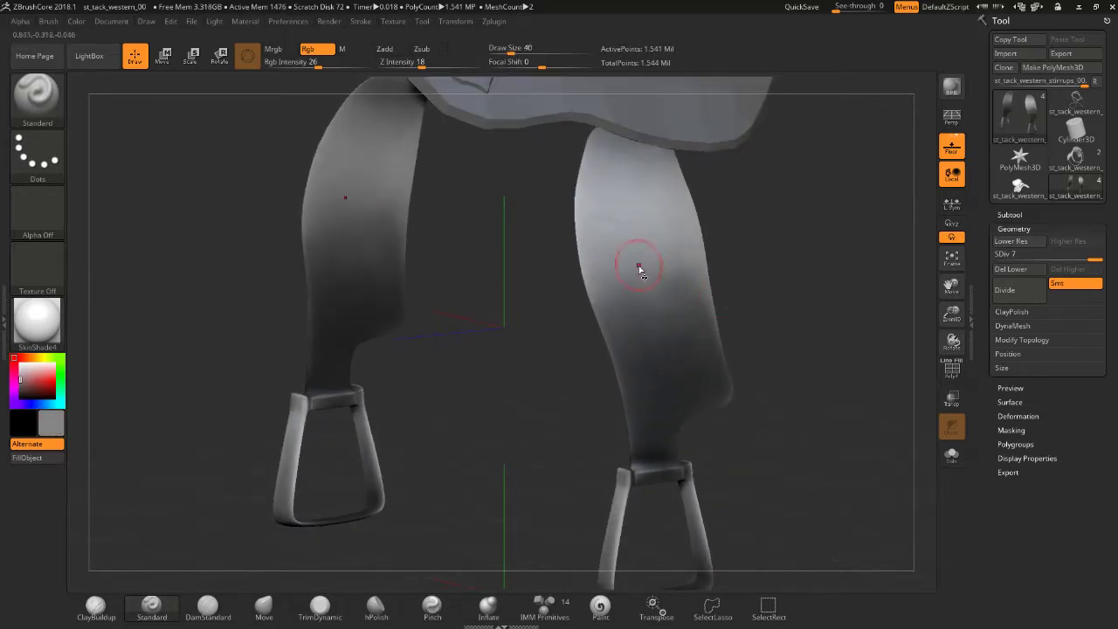
pyautogui.press(']')
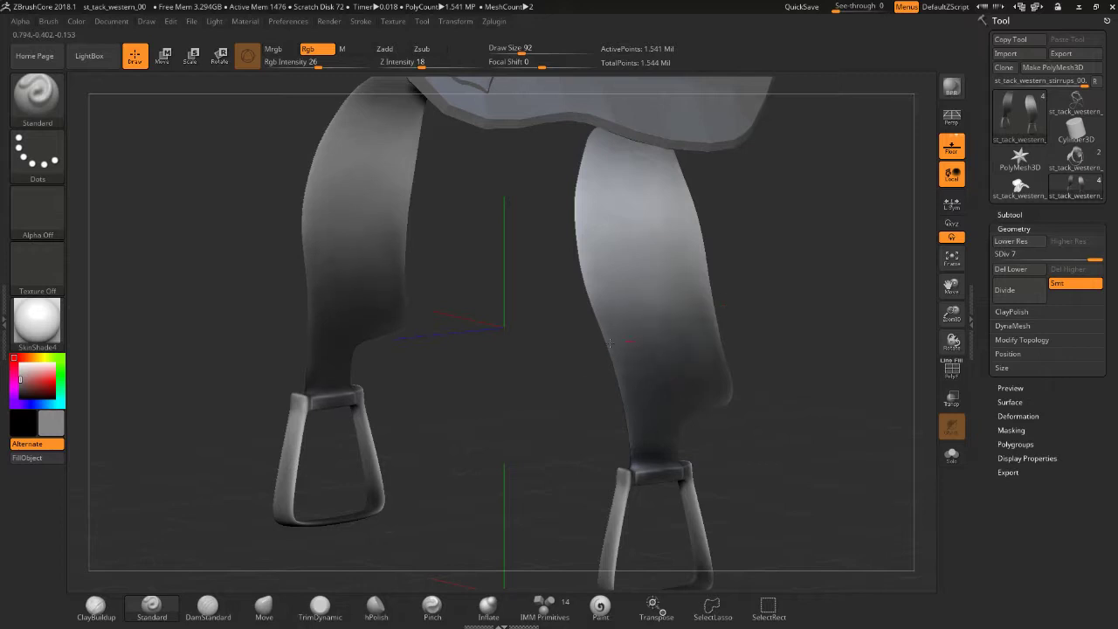
pyautogui.moveTo(813, 257); pyautogui.dragTo(637, 254)
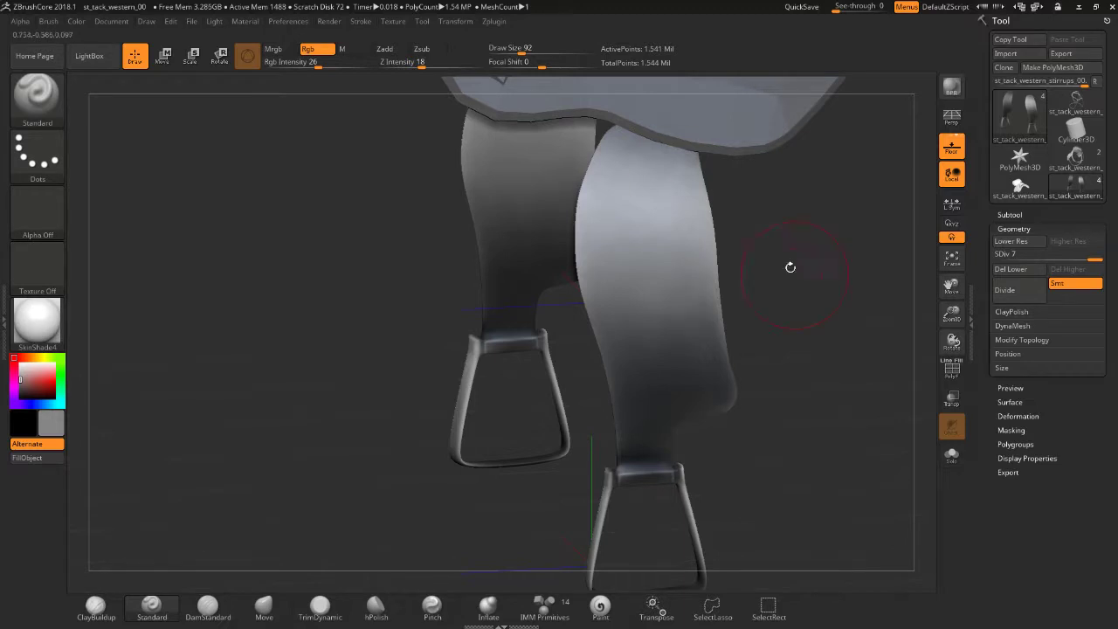
pyautogui.moveTo(790, 266); pyautogui.dragTo(849, 201)
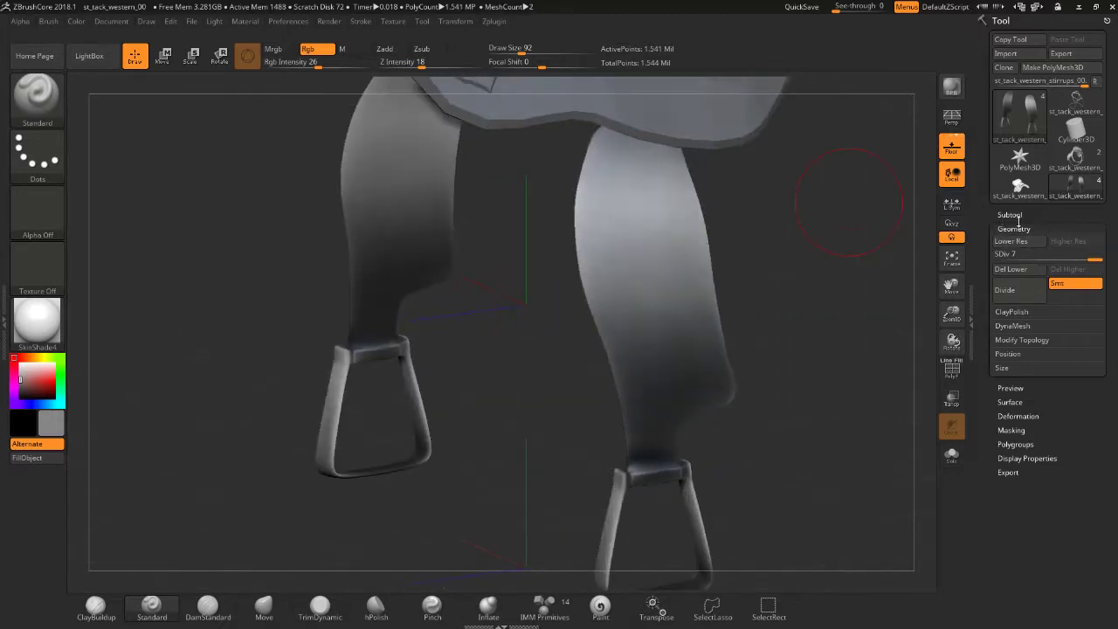
# - In the subtool list, toggle the stirrup straps' visibility and select the seat subtool
pyautogui.click(1013, 216)
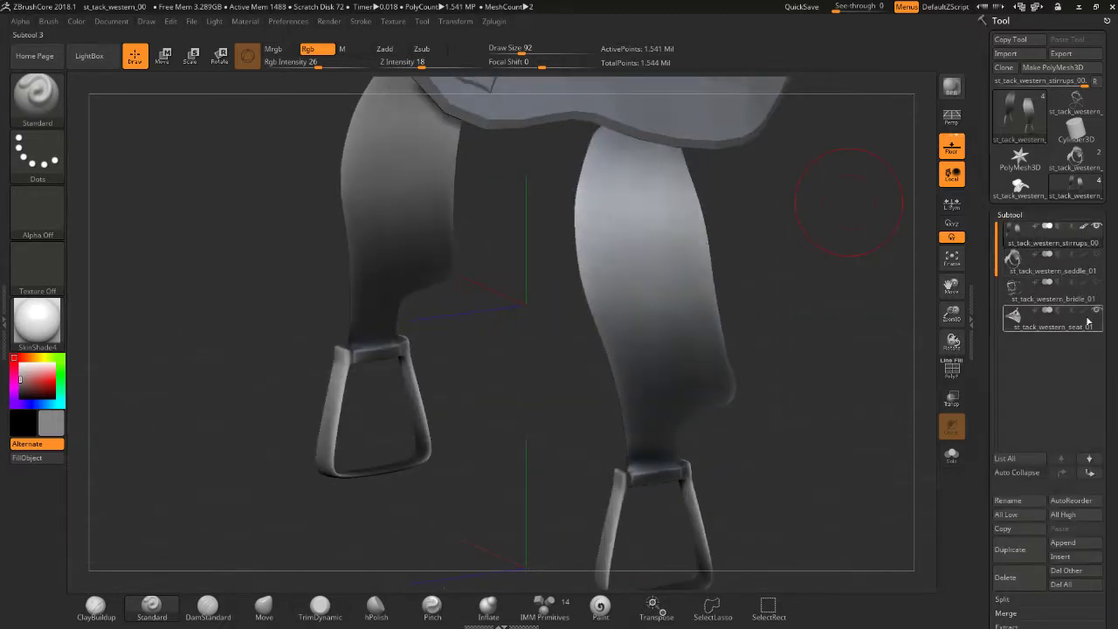
pyautogui.moveTo(867, 243); pyautogui.dragTo(833, 381)
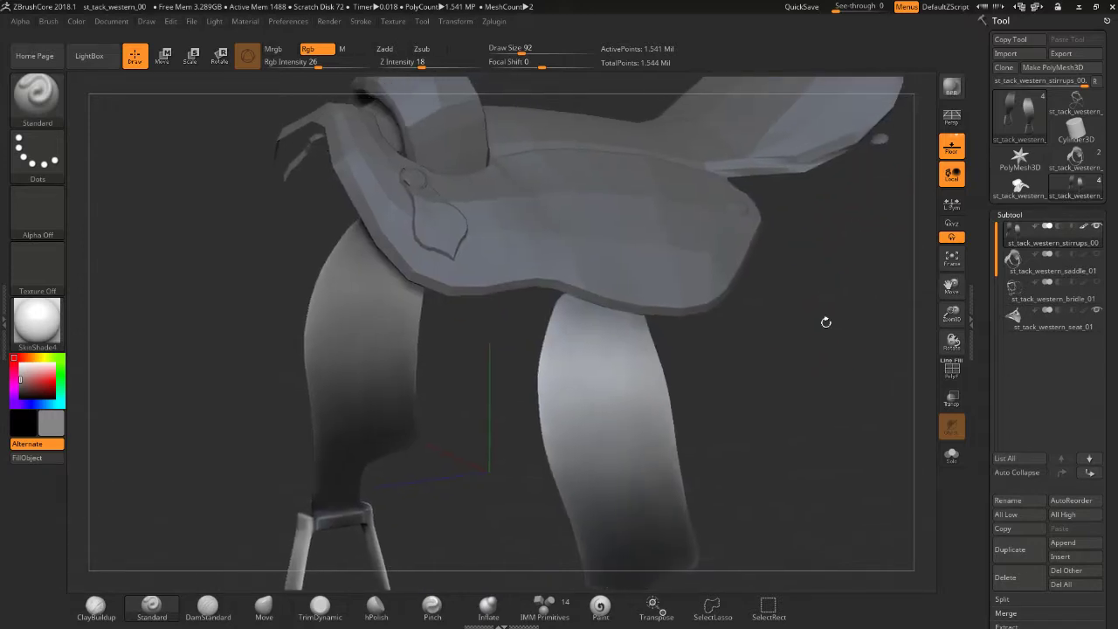
pyautogui.keyDown('shift'); pyautogui.click(1098, 291); pyautogui.keyUp('shift')
pyautogui.click(1093, 297)
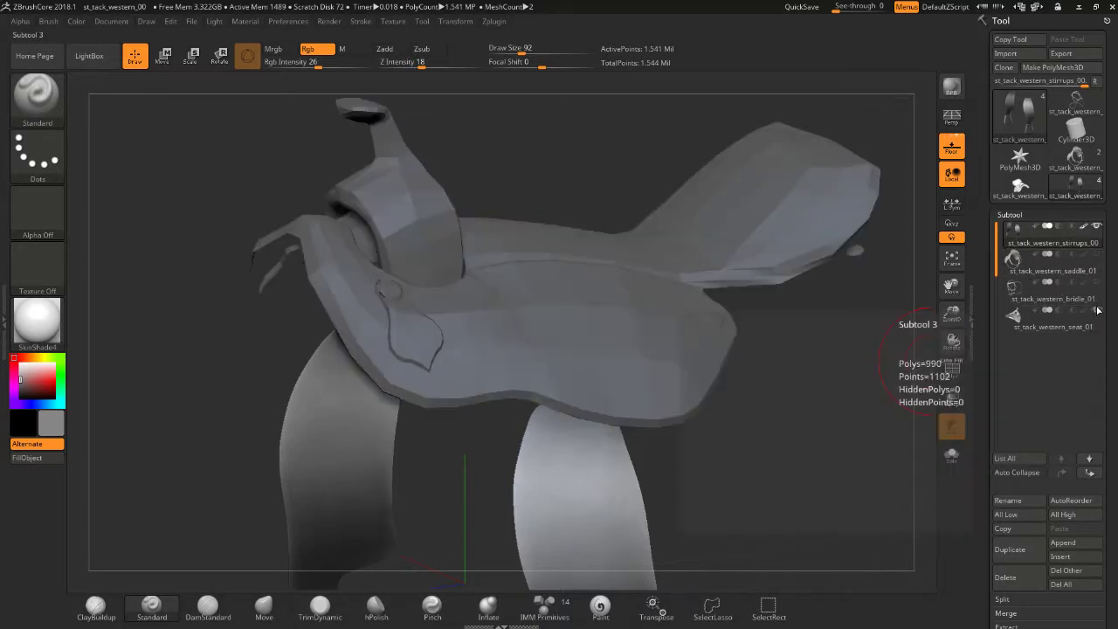
pyautogui.click(1053, 323)
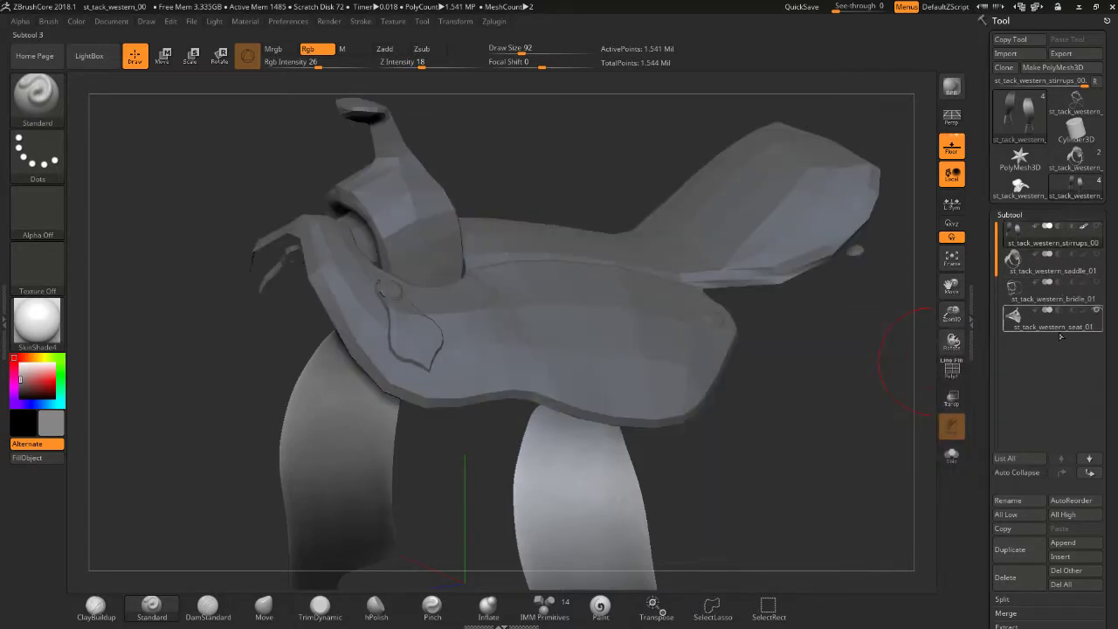
pyautogui.moveTo(861, 362); pyautogui.dragTo(422, 166)
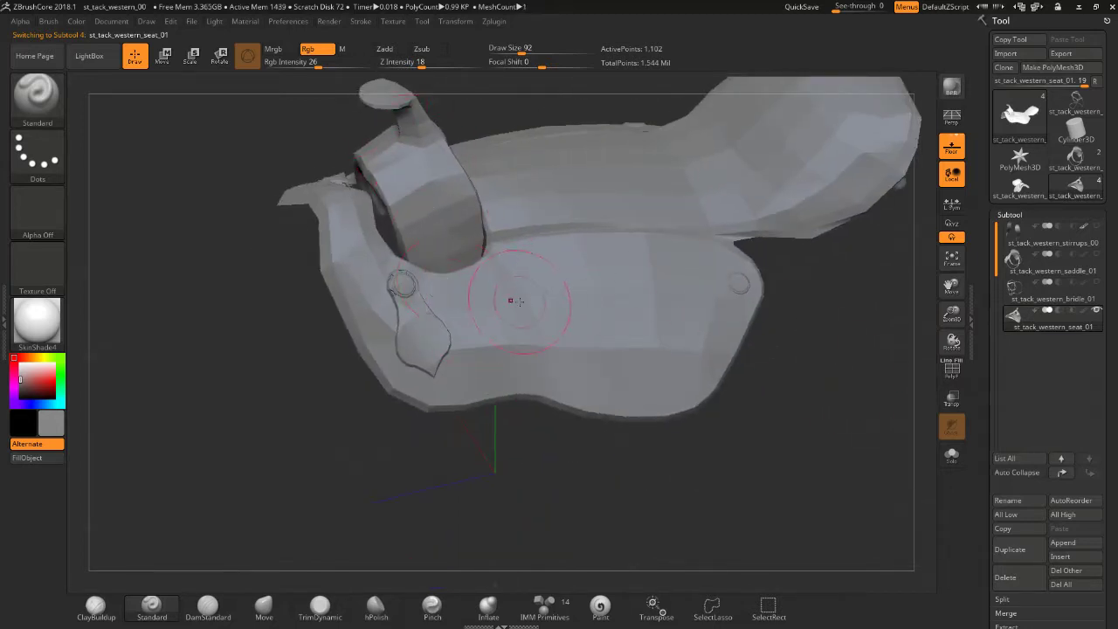
# - Subdivide the seat twice to level 3 (16,242 points) and frame it to inspect the flap
pyautogui.click(1010, 215)
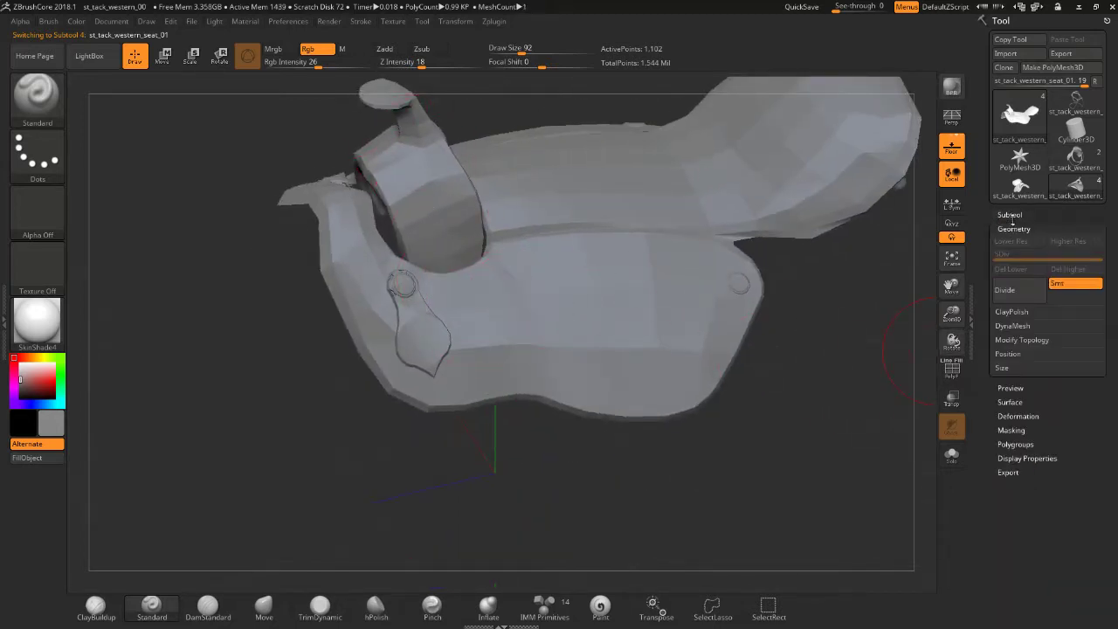
pyautogui.click(1023, 289)
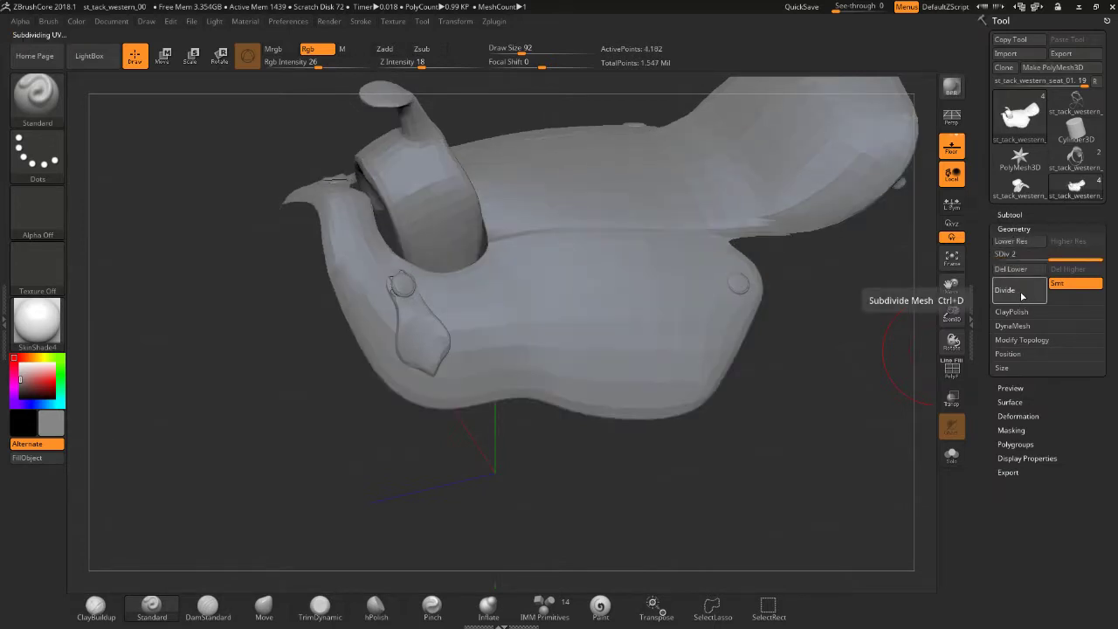
pyautogui.click(1023, 295)
pyautogui.moveTo(823, 361); pyautogui.dragTo(810, 372)
pyautogui.moveTo(830, 424)
pyautogui.mouseDown()
pyautogui.moveTo(839, 352)
pyautogui.moveTo(800, 333)
pyautogui.moveTo(776, 243)
pyautogui.moveTo(800, 334)
pyautogui.moveTo(821, 361)
pyautogui.moveTo(808, 375)
pyautogui.moveTo(791, 367)
pyautogui.mouseUp()
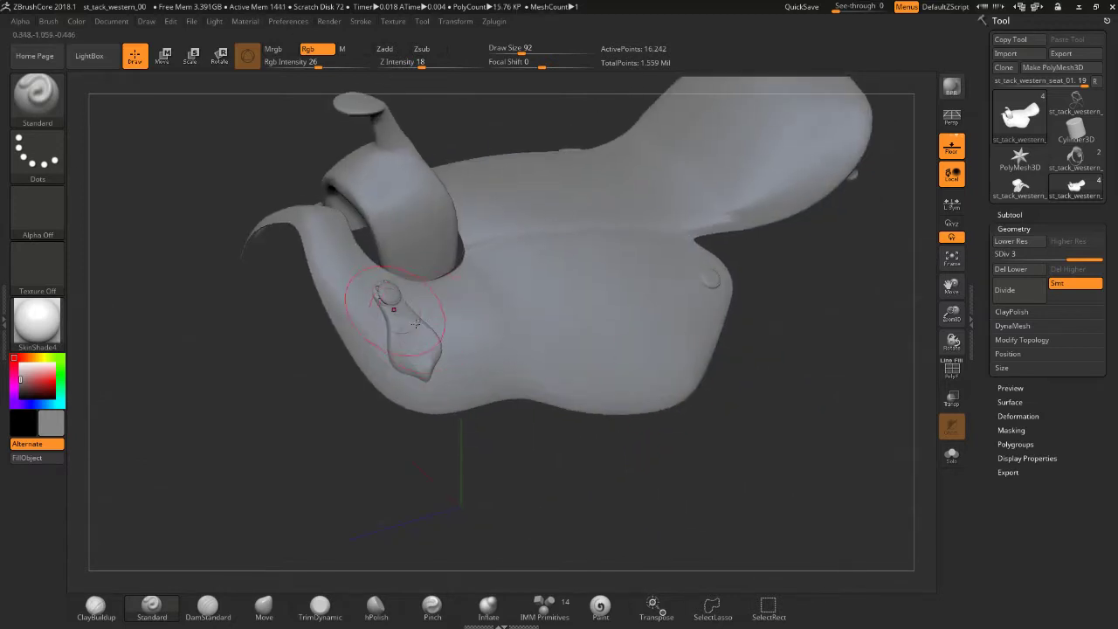
pyautogui.moveTo(324, 368)
pyautogui.mouseDown()
pyautogui.moveTo(415, 280)
pyautogui.moveTo(437, 279)
pyautogui.mouseUp()
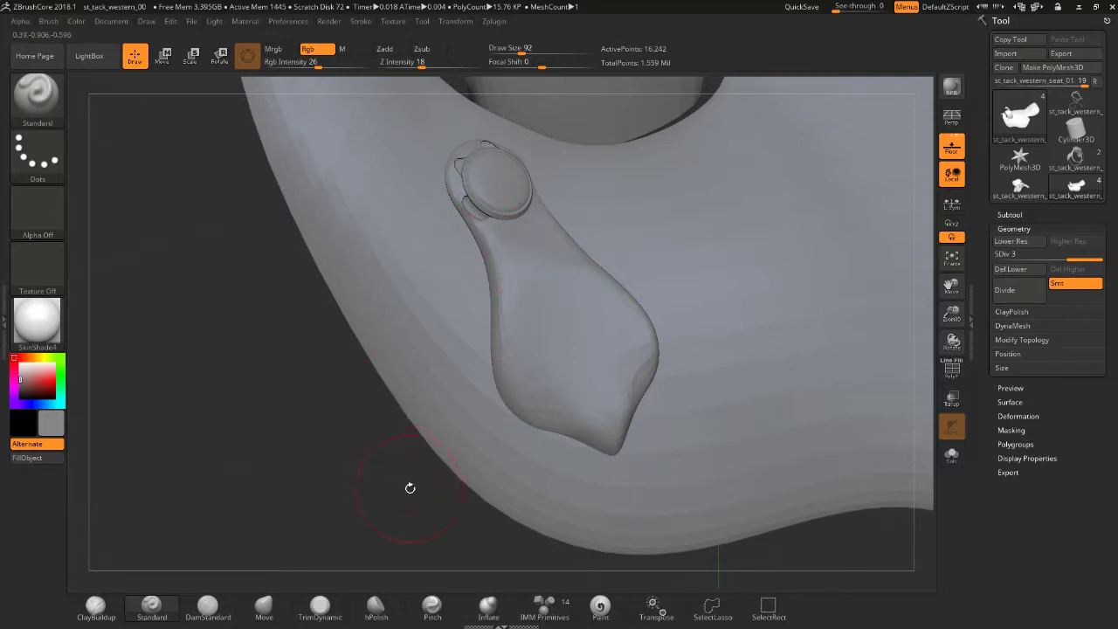
pyautogui.press('f')
pyautogui.moveTo(761, 496); pyautogui.dragTo(734, 428)
pyautogui.press('f')
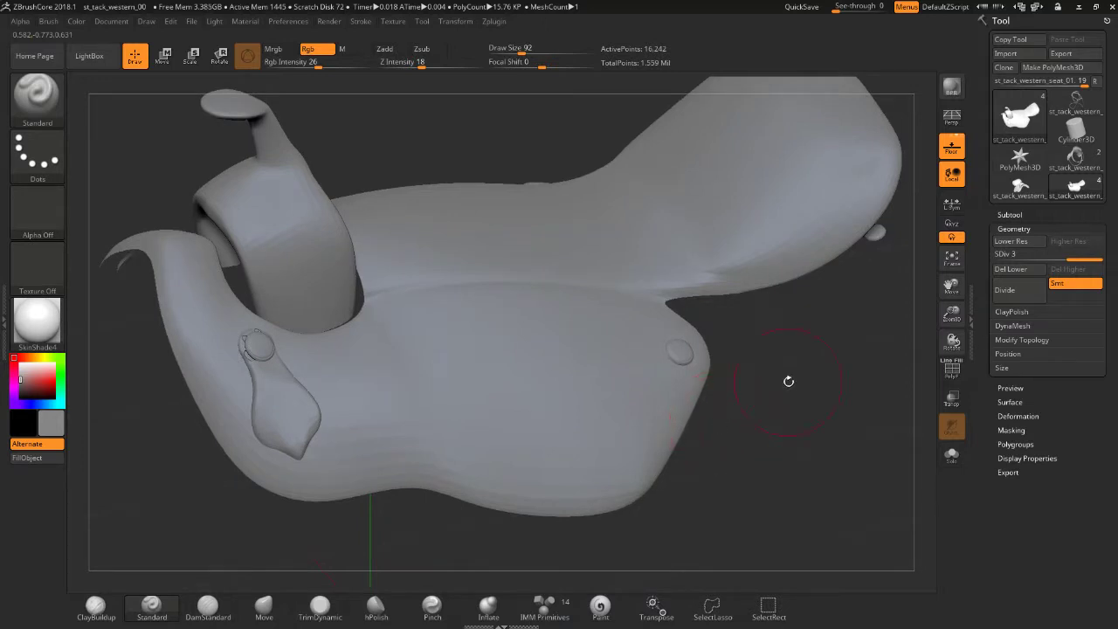
# - Make the saddle pad the active subtool and hide the seat to expose it
pyautogui.click(1010, 214)
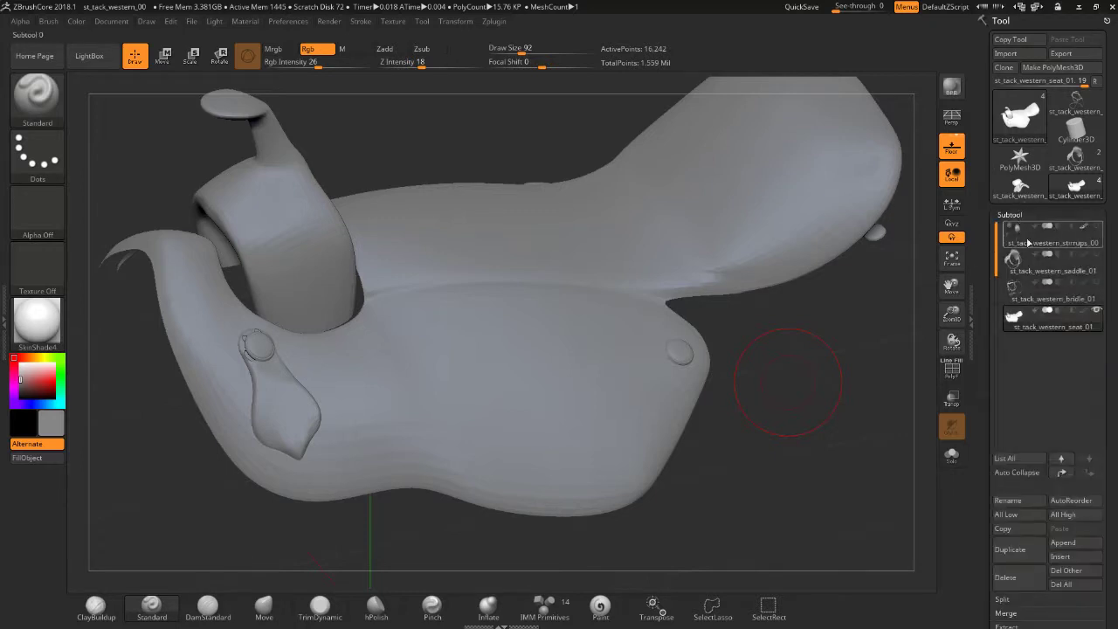
pyautogui.click(1052, 288)
pyautogui.click(1092, 282)
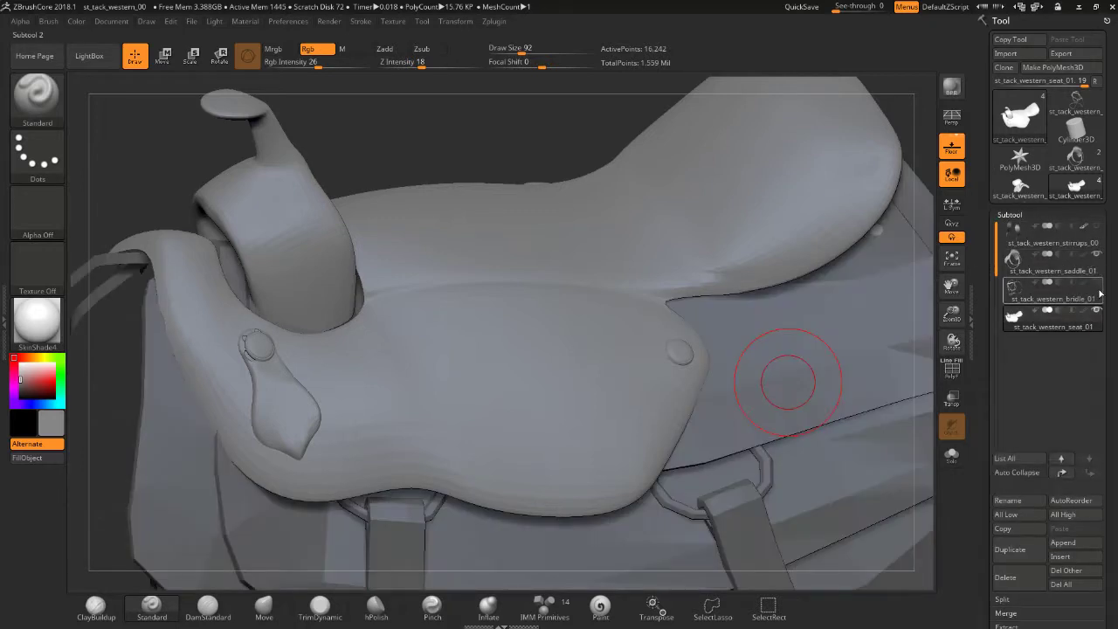
pyautogui.click(1077, 245)
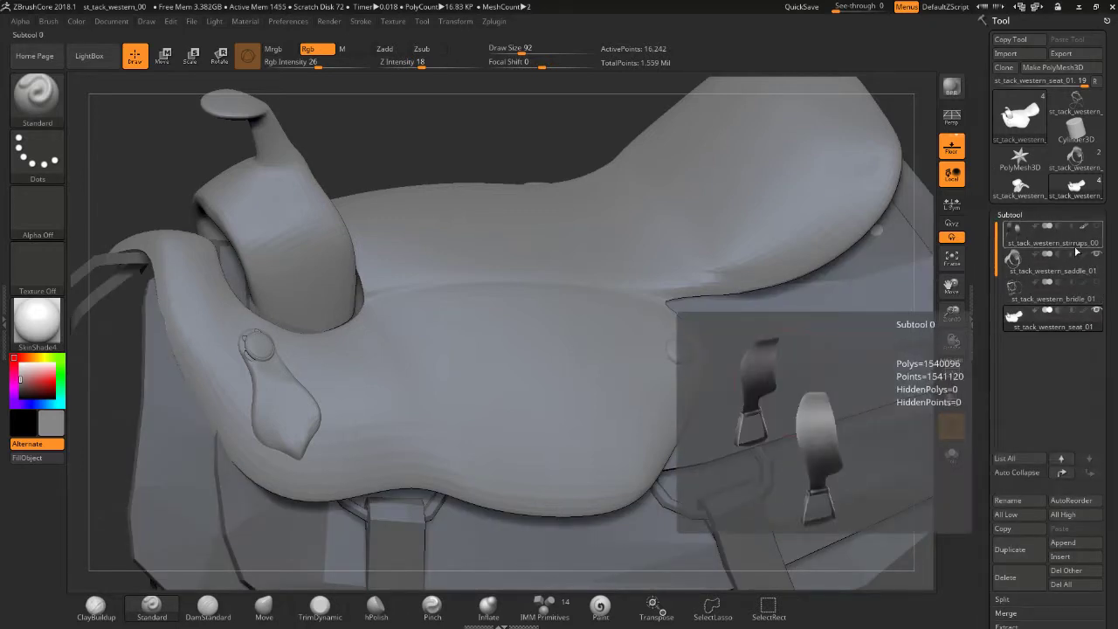
pyautogui.click(1077, 263)
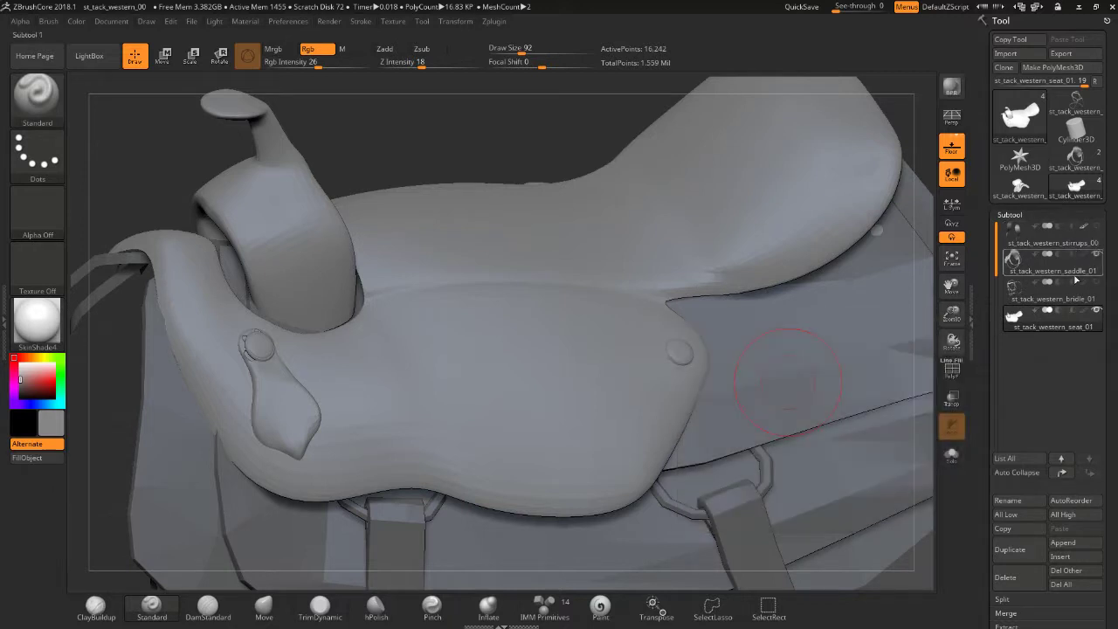
pyautogui.click(1071, 279)
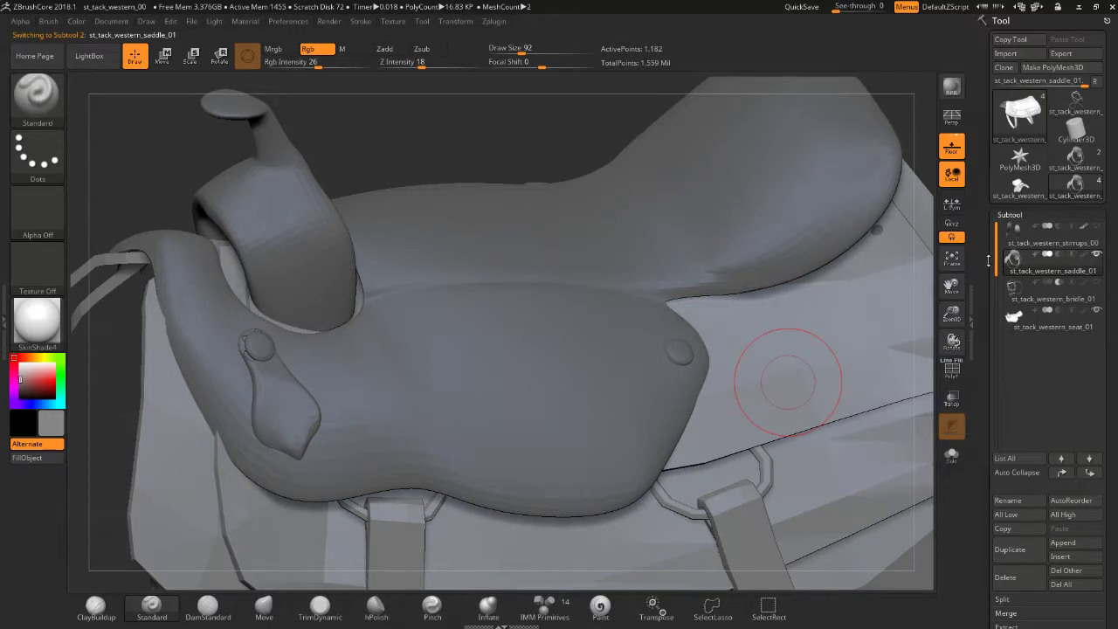
pyautogui.click(1097, 312)
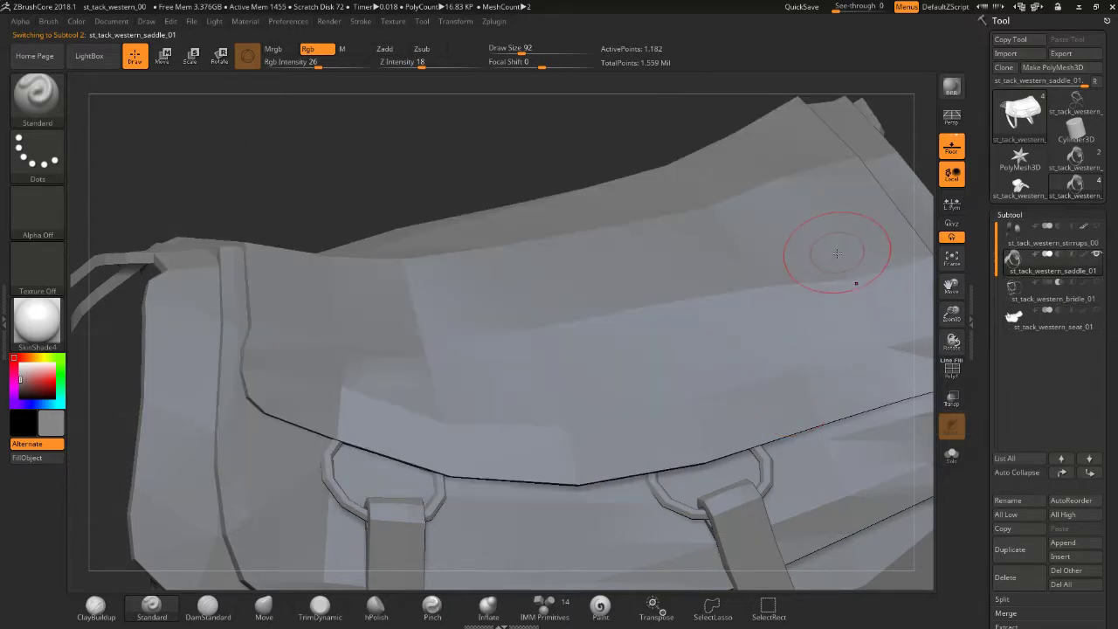
pyautogui.press('f')
pyautogui.moveTo(860, 280); pyautogui.dragTo(909, 209)
# - Divide the saddle pad twice to reach SDiv 3 at 17,465 points
pyautogui.click(1011, 214)
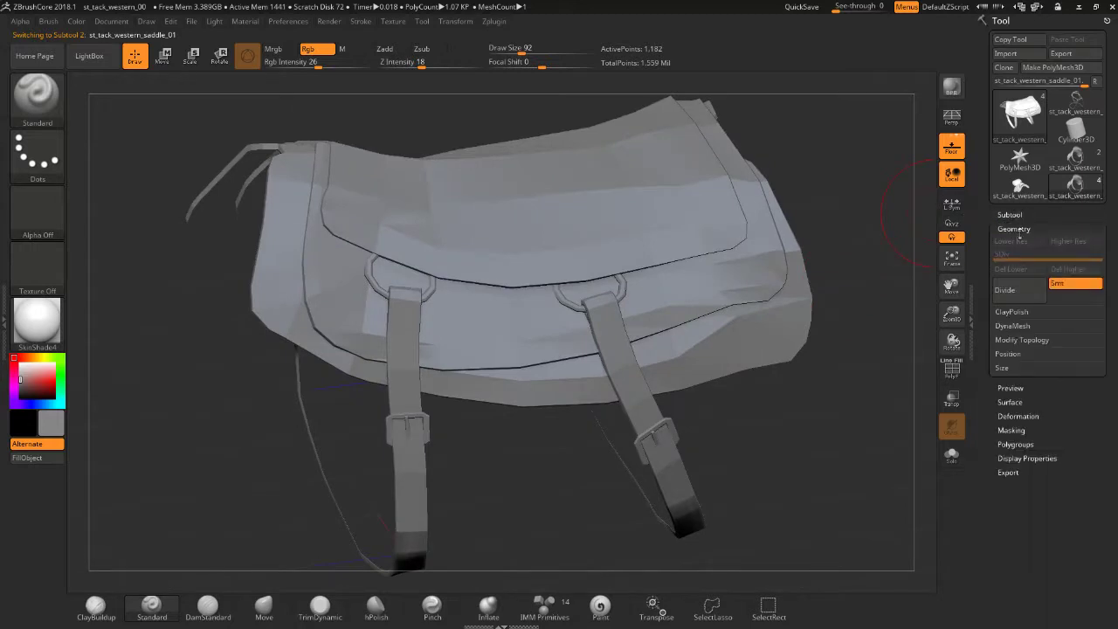
pyautogui.click(1018, 289)
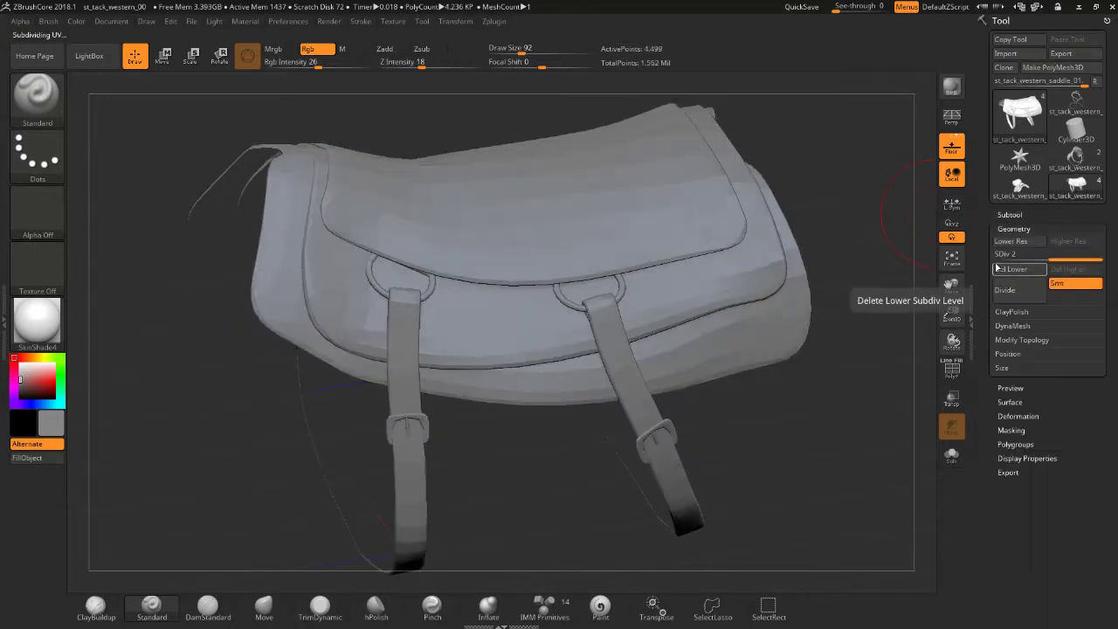
pyautogui.click(1016, 300)
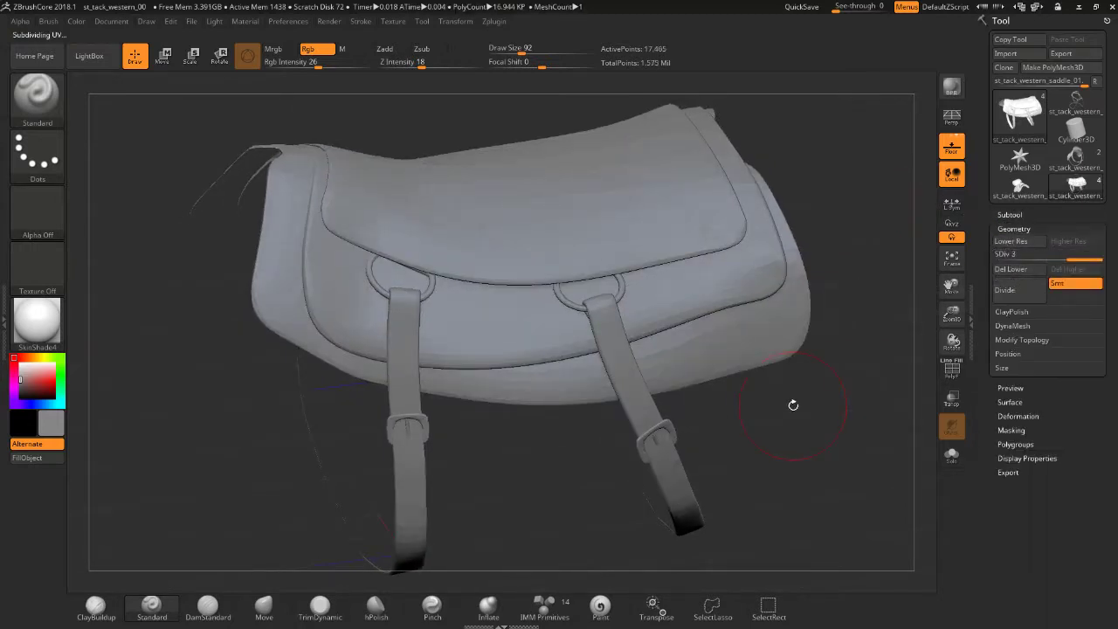
pyautogui.moveTo(793, 404)
pyautogui.mouseDown()
pyautogui.moveTo(871, 380)
pyautogui.moveTo(790, 395)
pyautogui.moveTo(794, 466)
pyautogui.moveTo(788, 429)
pyautogui.mouseUp()
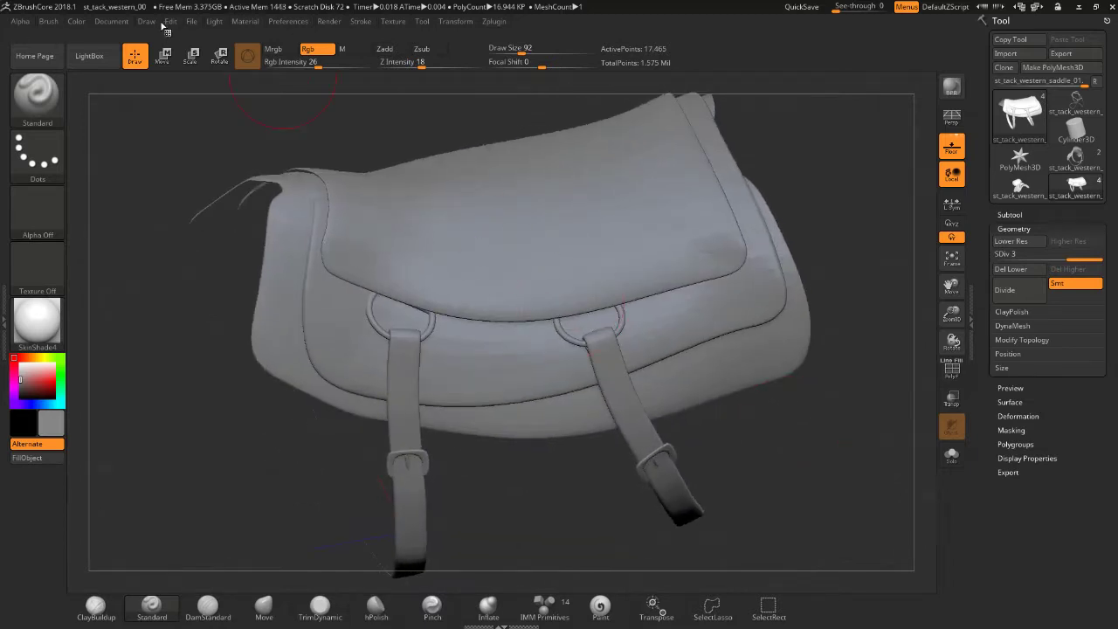
# - Fill the saddle pad with grey 134 and raise Rgb Intensity to 100
pyautogui.click(80, 22)
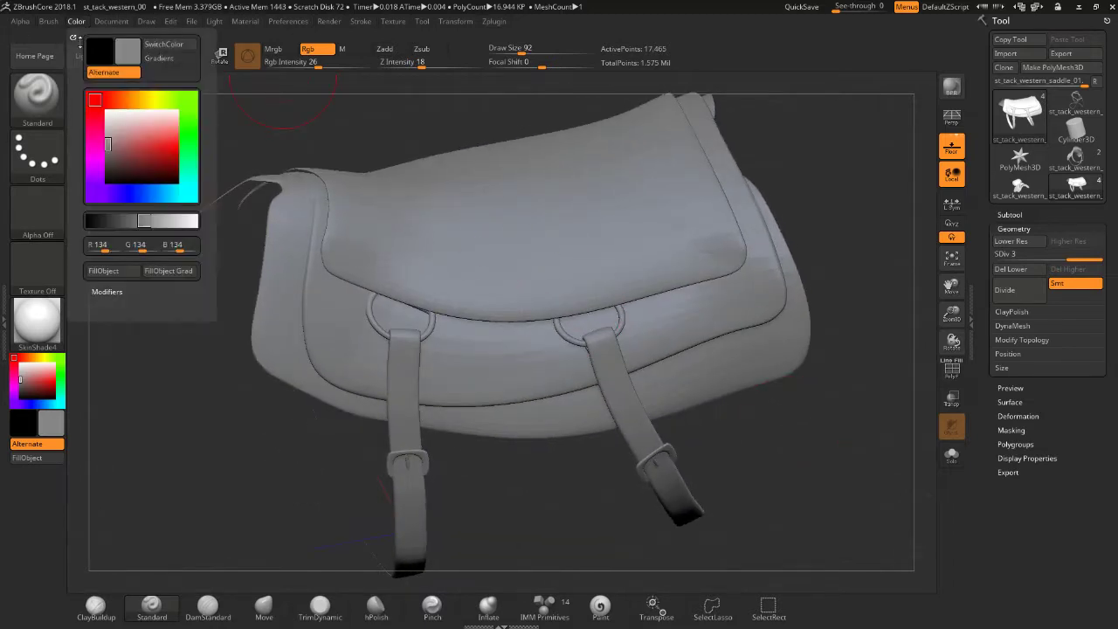
pyautogui.click(103, 271)
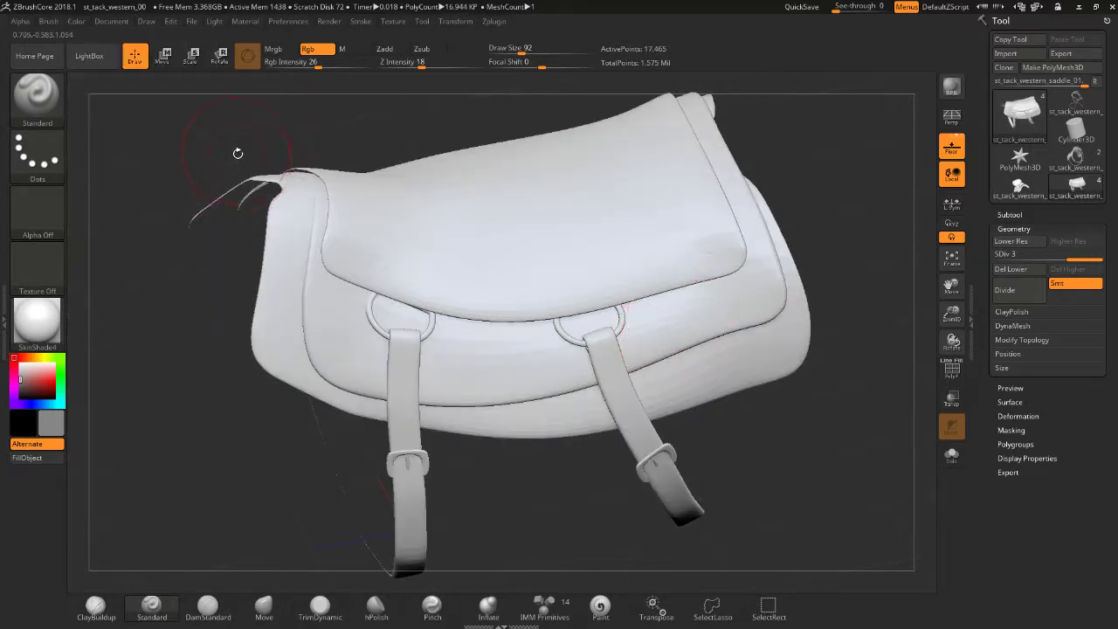
pyautogui.click(76, 22)
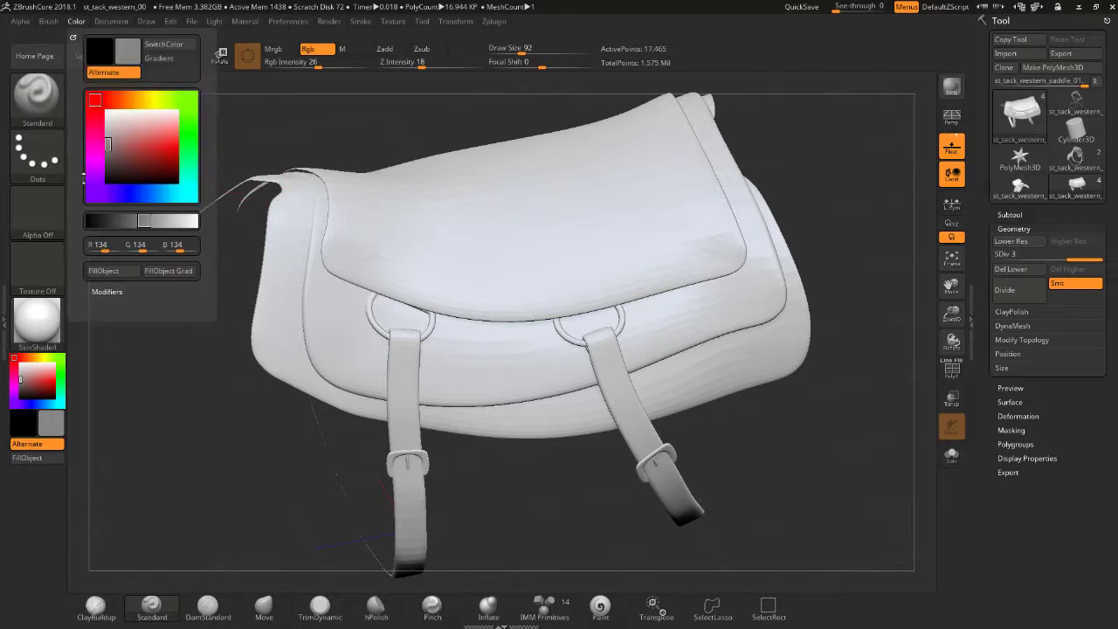
pyautogui.click(107, 271)
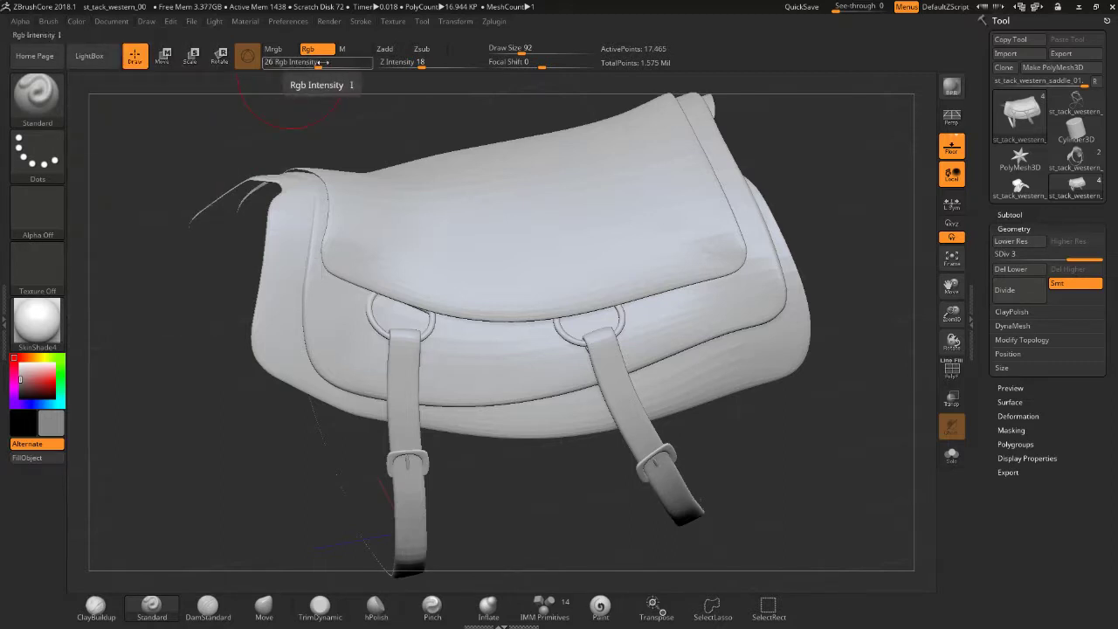
pyautogui.click(370, 62)
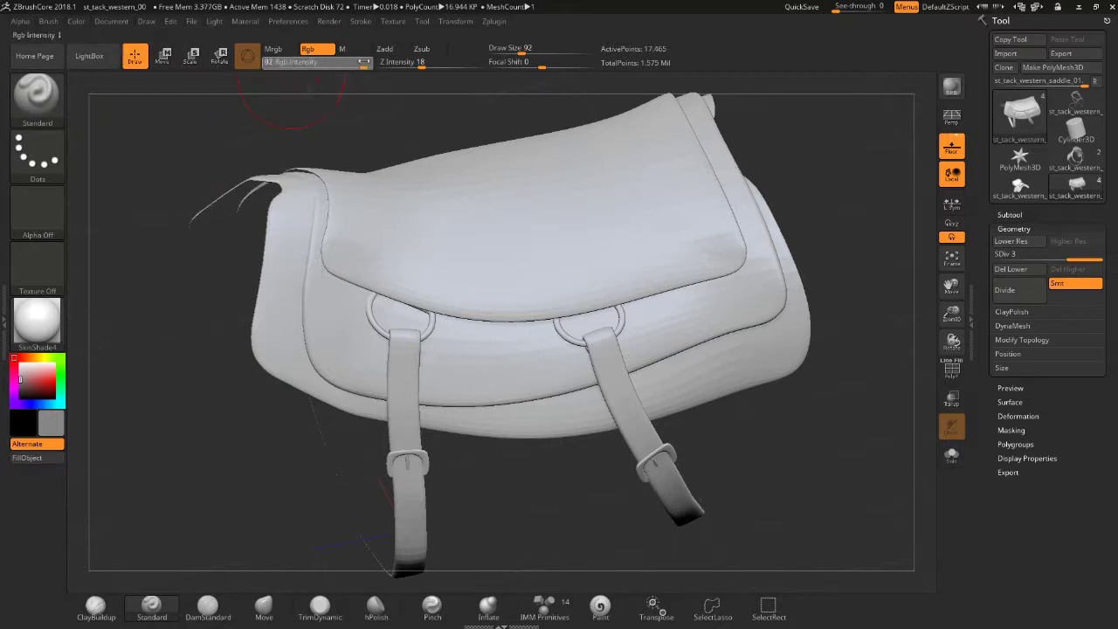
# - Refill the pad with grey and pick a dark grey (about 44) for painting
pyautogui.click(77, 22)
pyautogui.click(104, 271)
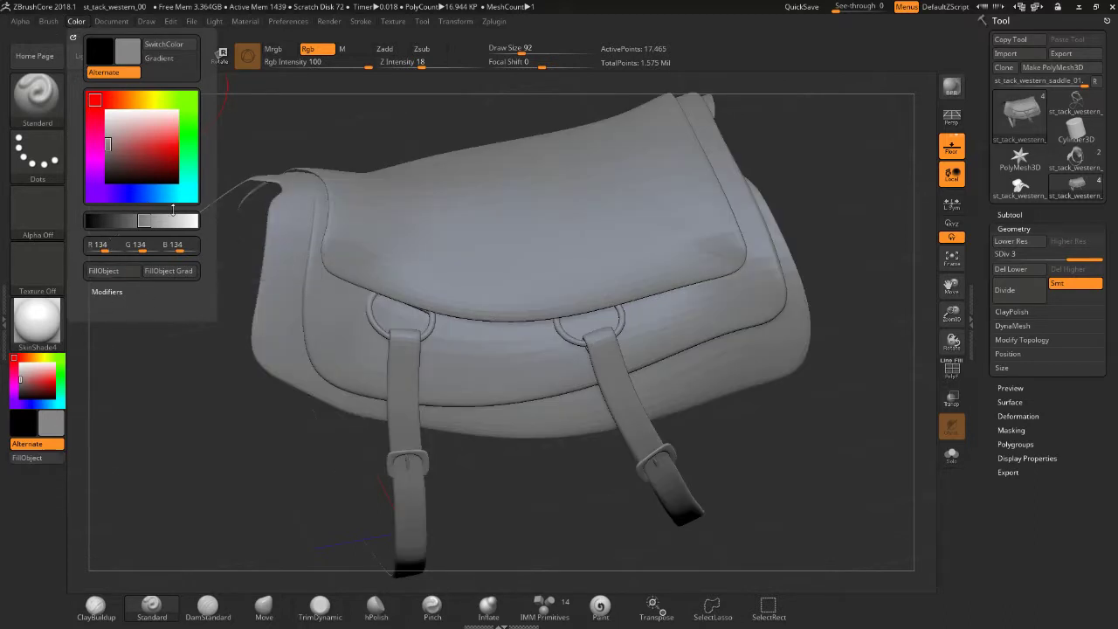
pyautogui.moveTo(172, 212); pyautogui.dragTo(100, 220)
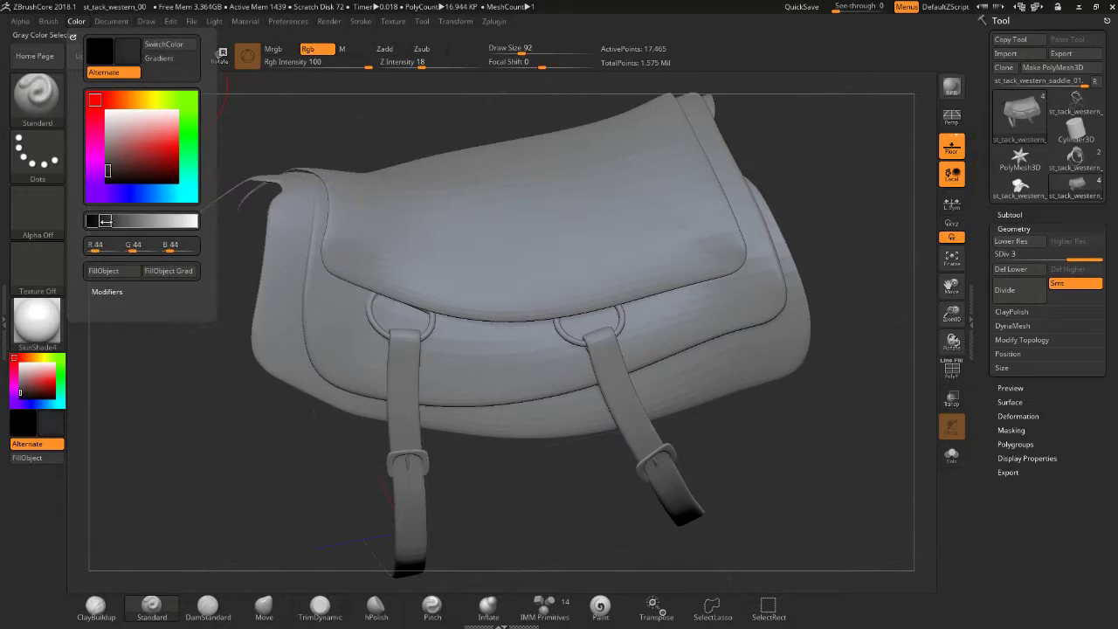
pyautogui.moveTo(527, 483); pyautogui.dragTo(404, 408)
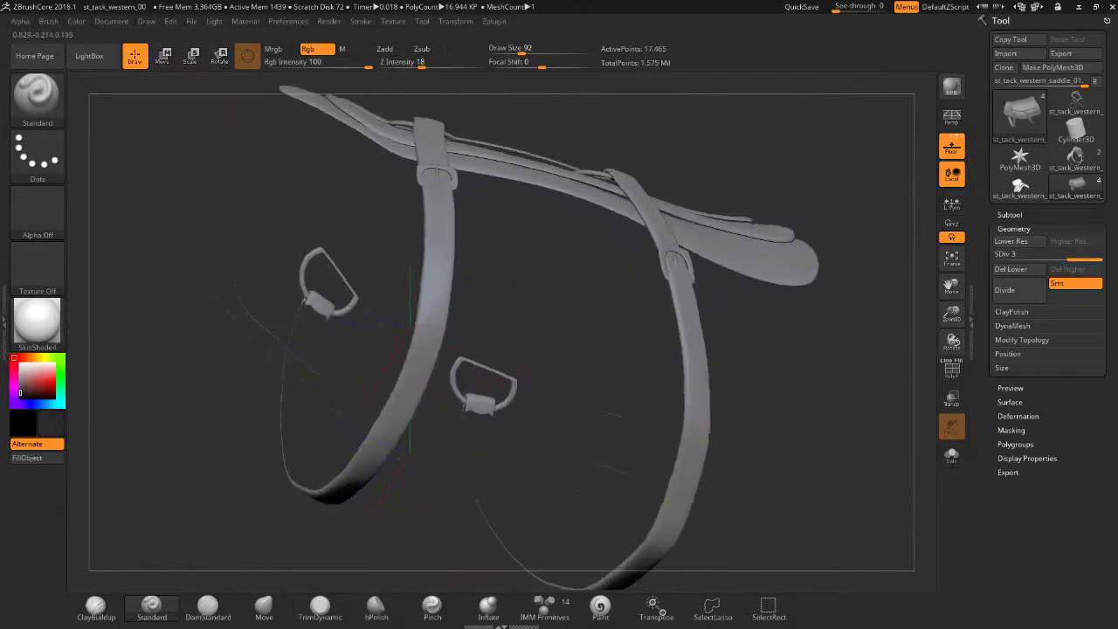
# - Paint dark grey along the lower ends of both stirrup straps, fading to near black
pyautogui.moveTo(426, 323)
pyautogui.mouseDown()
pyautogui.moveTo(435, 295)
pyautogui.moveTo(412, 385)
pyautogui.mouseUp()
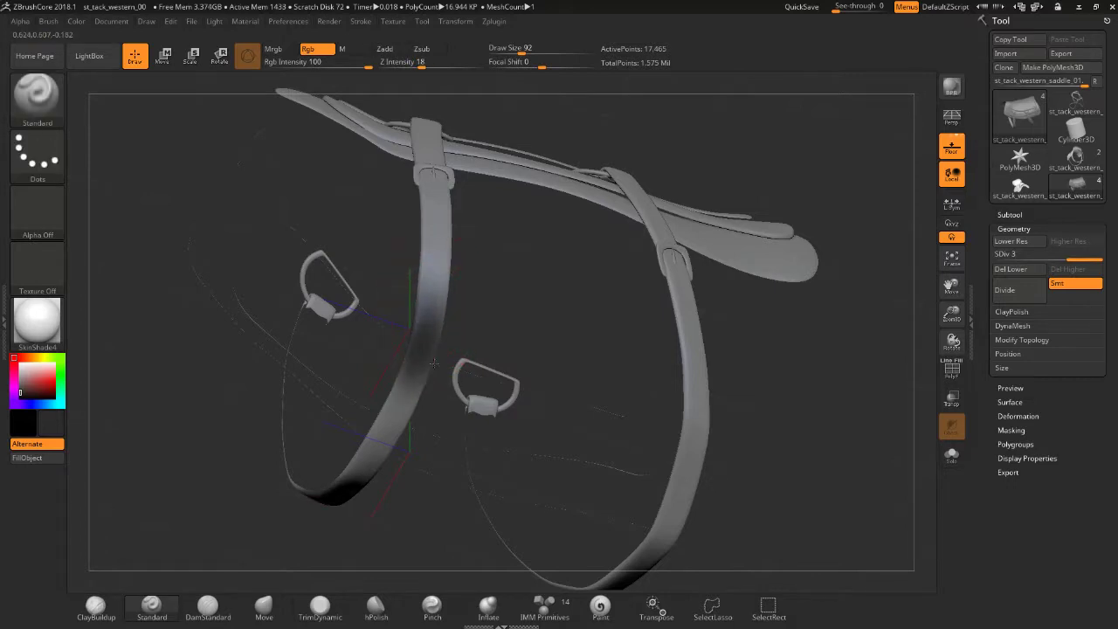
pyautogui.moveTo(511, 356); pyautogui.dragTo(341, 461)
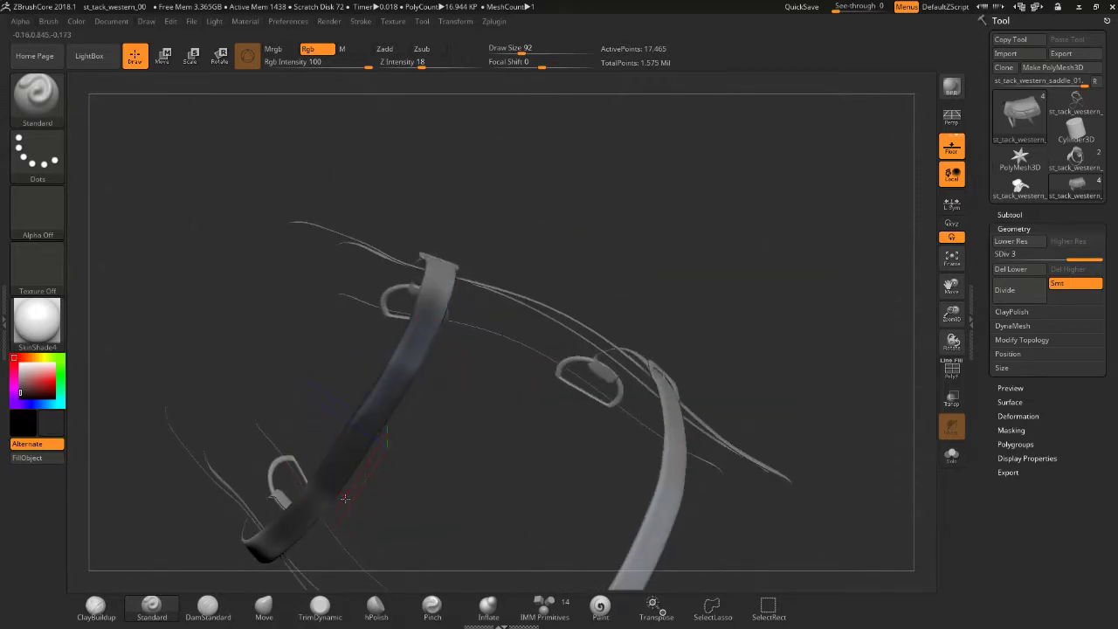
pyautogui.moveTo(477, 443)
pyautogui.mouseDown()
pyautogui.moveTo(649, 354)
pyautogui.moveTo(642, 451)
pyautogui.mouseUp()
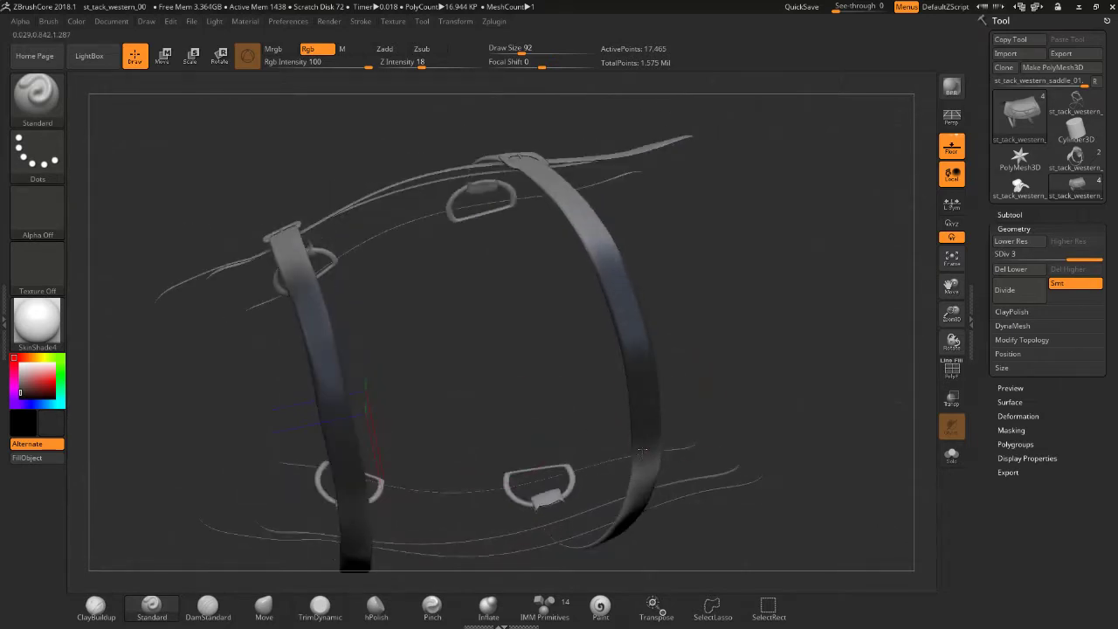
pyautogui.moveTo(616, 294); pyautogui.dragTo(594, 234)
pyautogui.moveTo(716, 308)
pyautogui.mouseDown()
pyautogui.moveTo(721, 346)
pyautogui.moveTo(699, 331)
pyautogui.moveTo(625, 371)
pyautogui.moveTo(615, 424)
pyautogui.moveTo(595, 442)
pyautogui.moveTo(647, 455)
pyautogui.mouseUp()
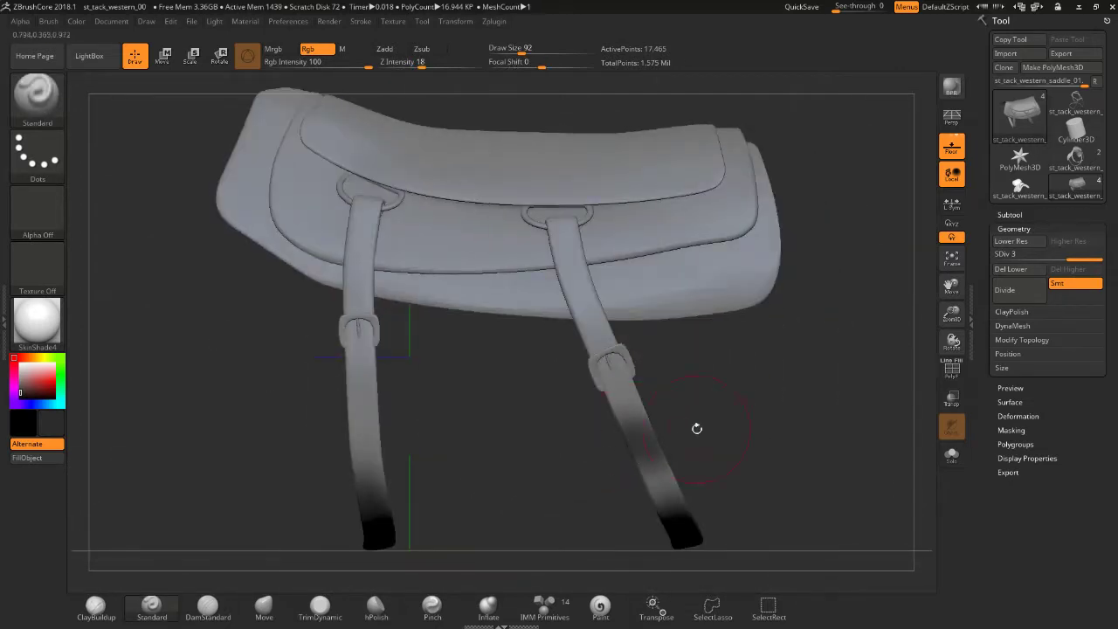
pyautogui.moveTo(351, 423); pyautogui.dragTo(406, 435)
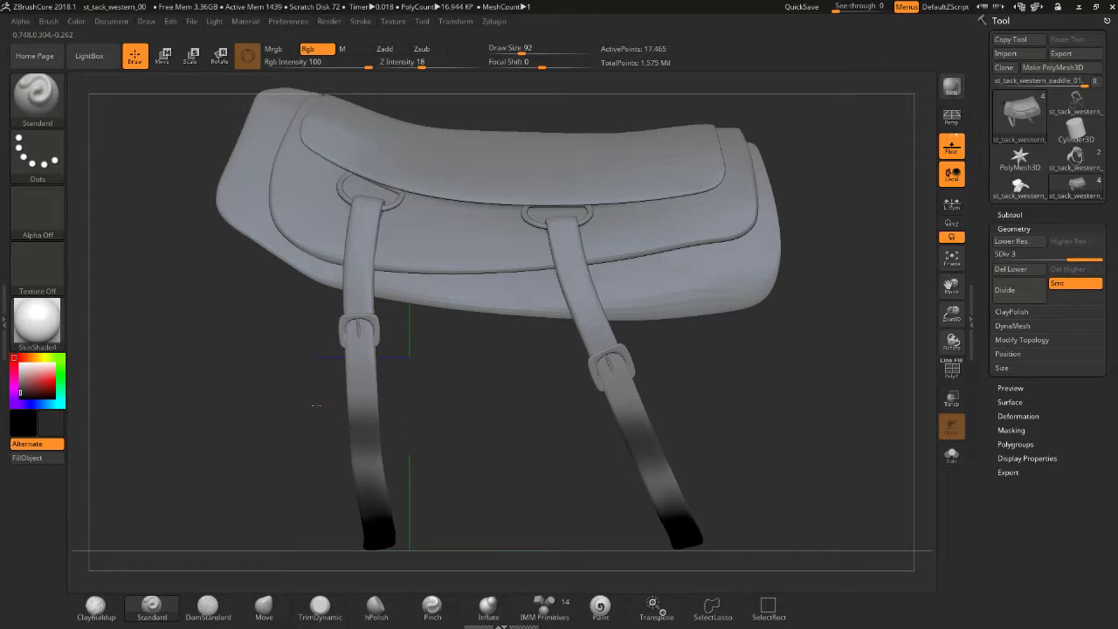
pyautogui.moveTo(316, 405); pyautogui.dragTo(389, 396)
pyautogui.moveTo(661, 469); pyautogui.dragTo(656, 445, button='right')
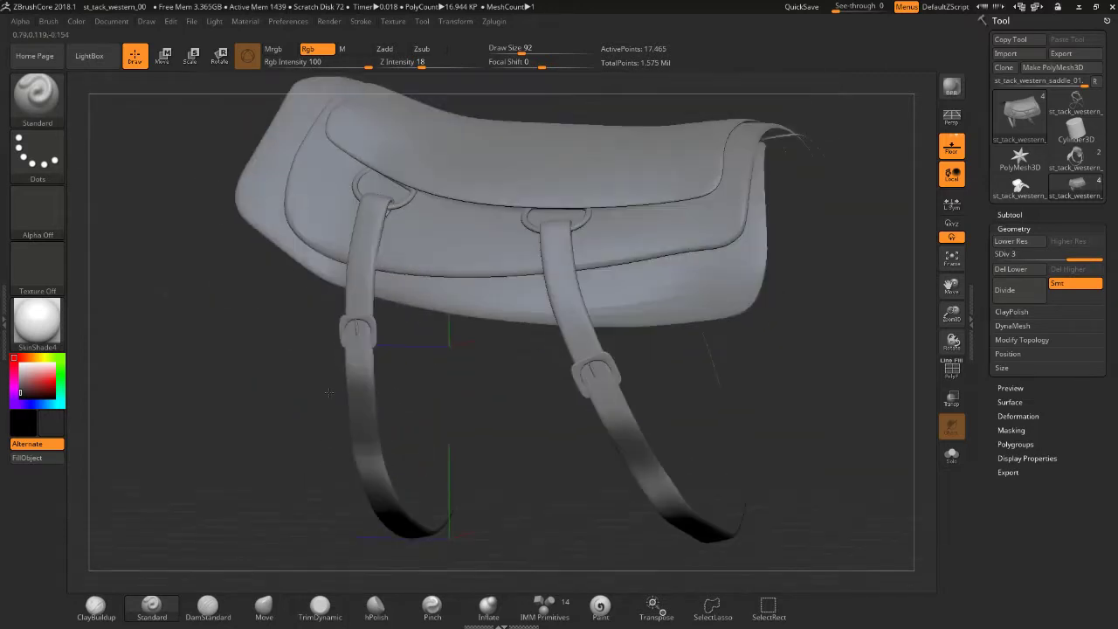
pyautogui.moveTo(615, 431); pyautogui.dragTo(621, 411)
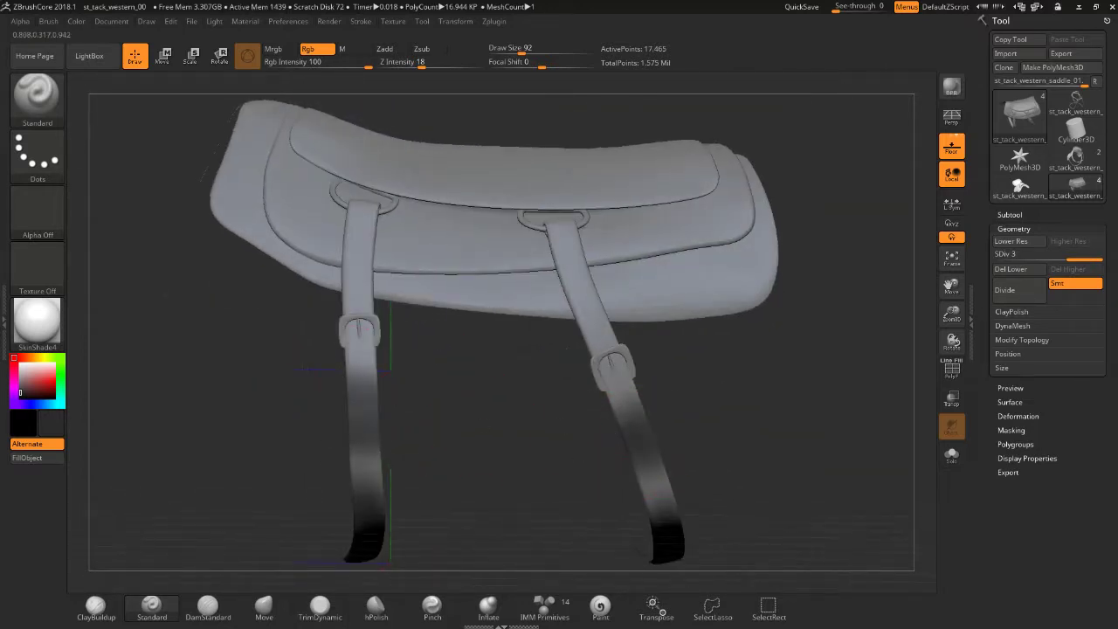
pyautogui.moveTo(625, 467)
pyautogui.mouseDown(button='right')
pyautogui.moveTo(777, 456)
pyautogui.moveTo(673, 392)
pyautogui.mouseUp(button='right')
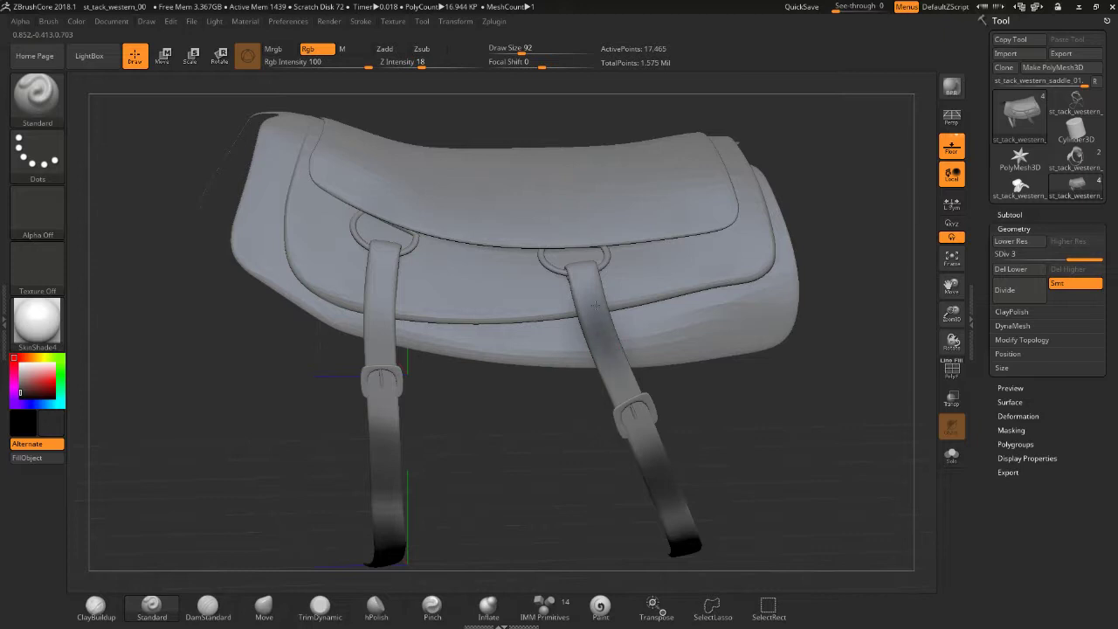
pyautogui.press('ctrl')
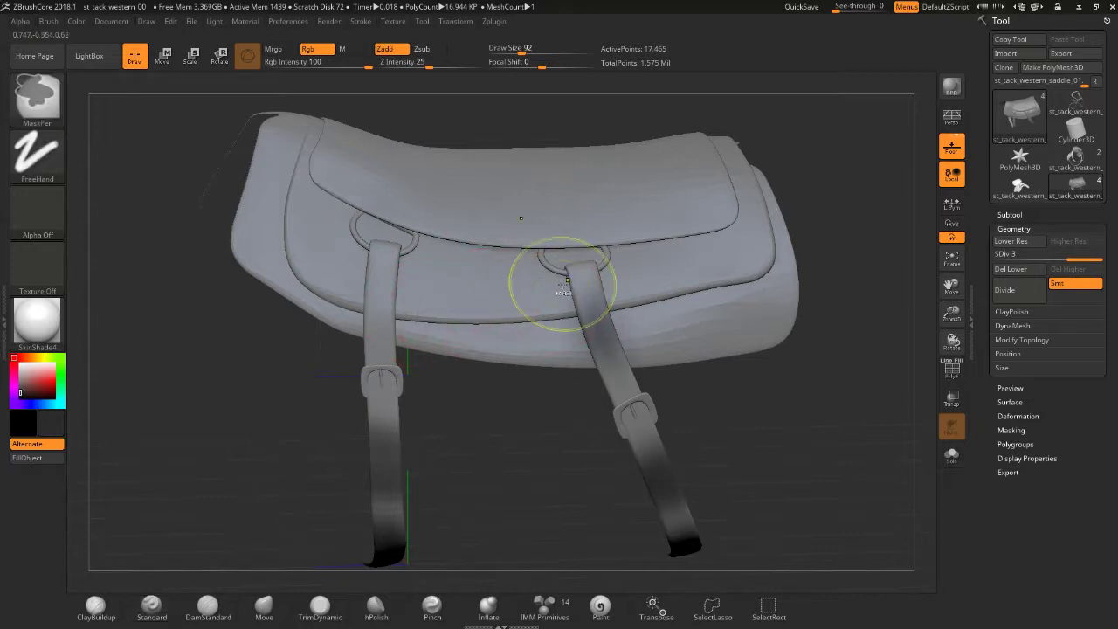
pyautogui.moveTo(600, 392); pyautogui.dragTo(627, 382, button='right')
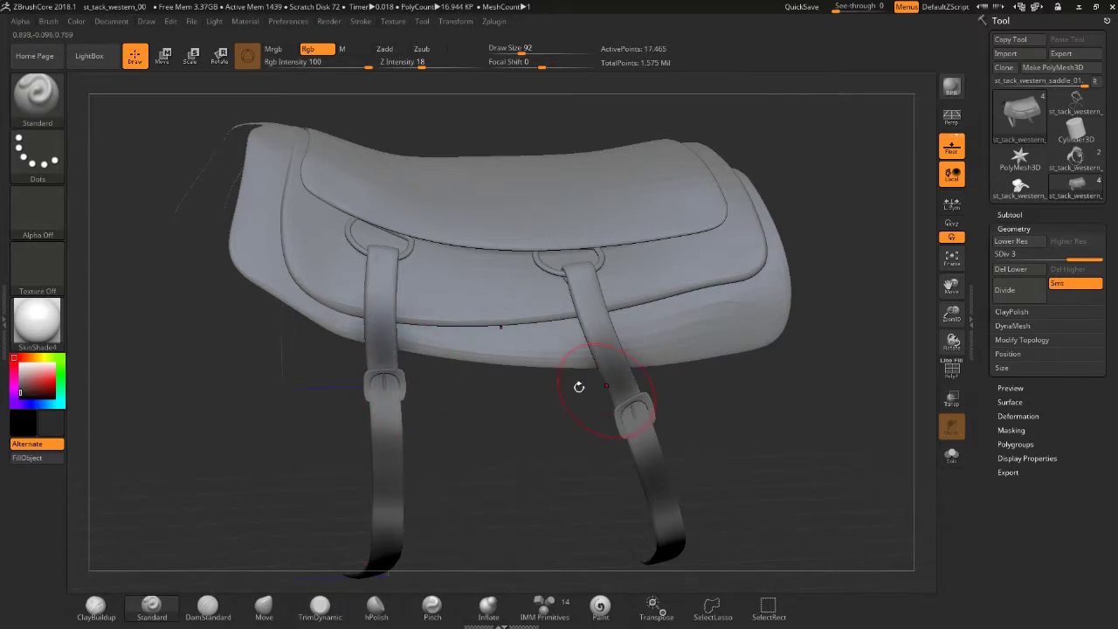
pyautogui.moveTo(576, 387)
pyautogui.mouseDown()
pyautogui.moveTo(721, 326)
pyautogui.moveTo(288, 288)
pyautogui.mouseUp()
# - Pick a light grey, shrink Draw Size from 92, and sculpt the right strap top by its ring
pyautogui.moveTo(32, 367); pyautogui.dragTo(19, 371)
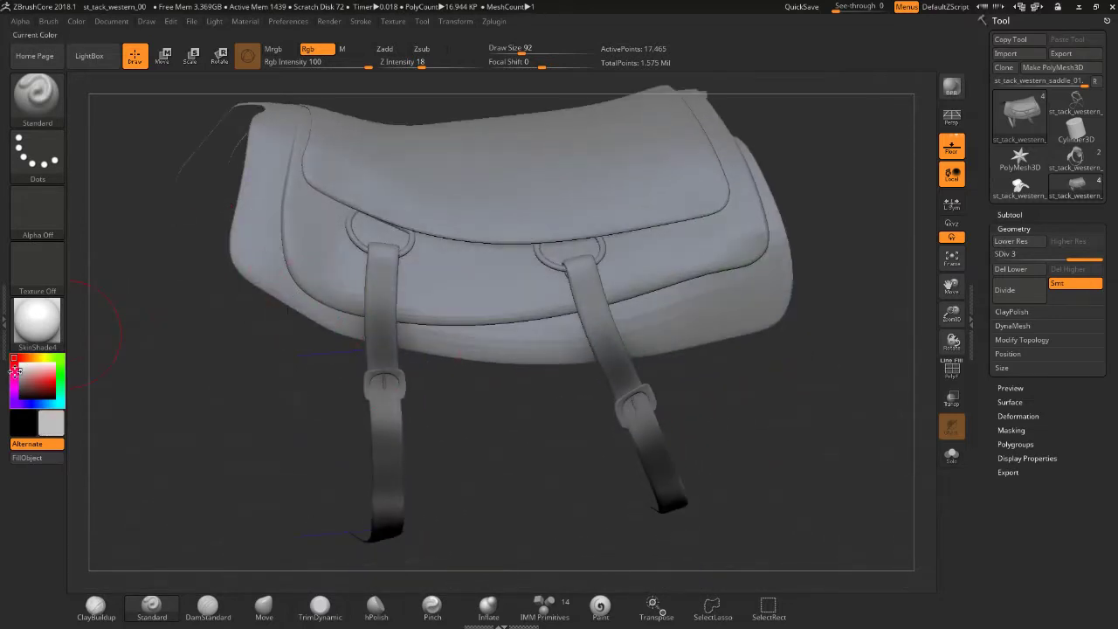
pyautogui.press('s')
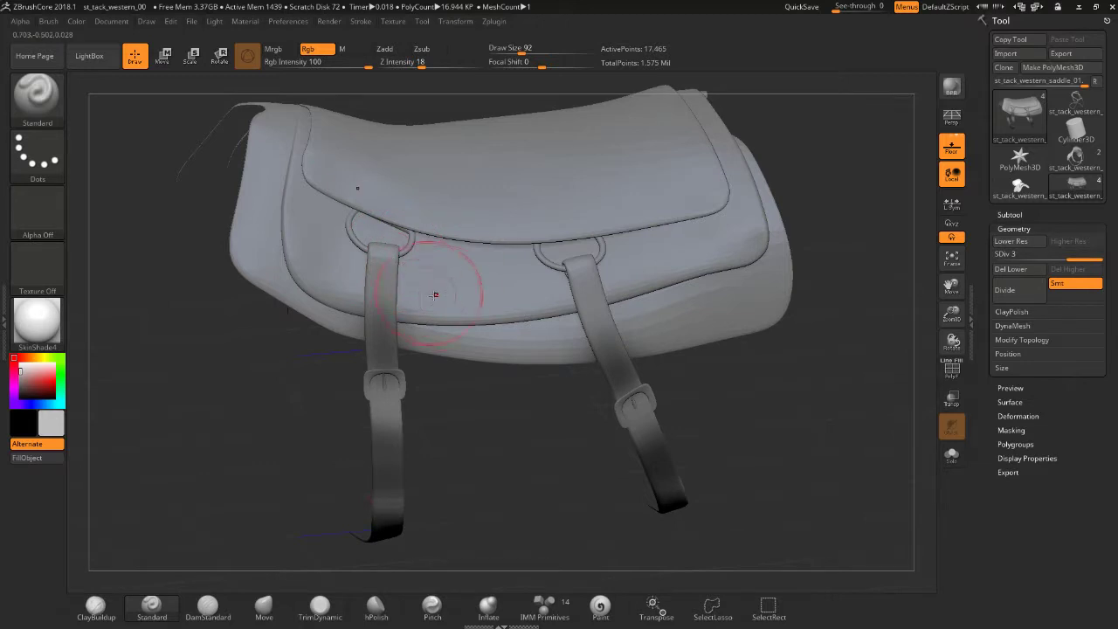
pyautogui.moveTo(437, 292); pyautogui.dragTo(388, 239)
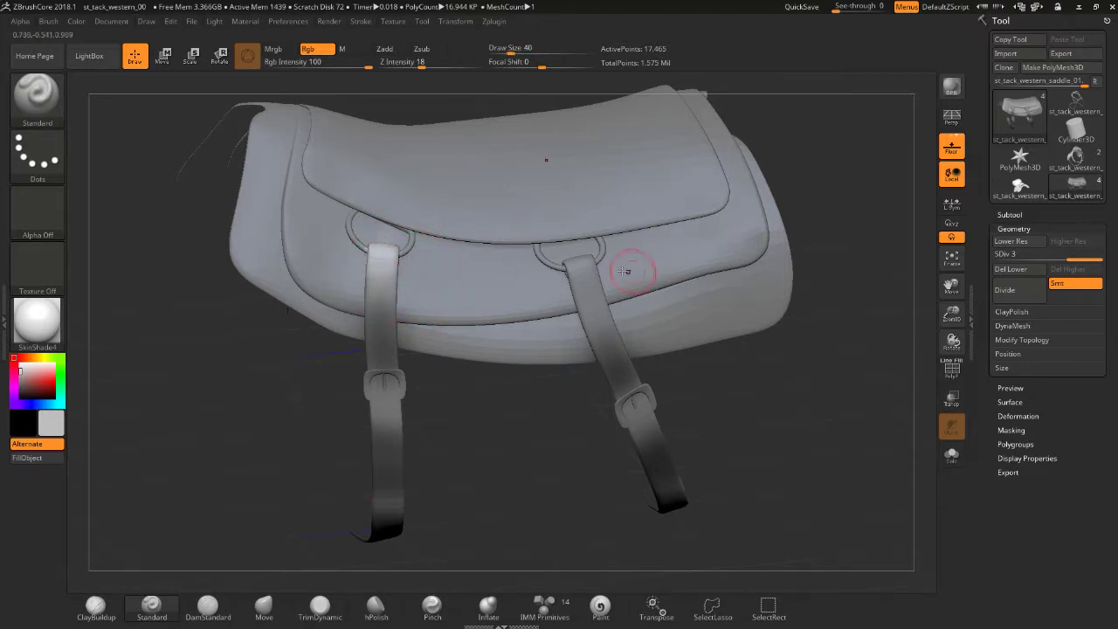
pyautogui.moveTo(574, 262); pyautogui.dragTo(584, 258)
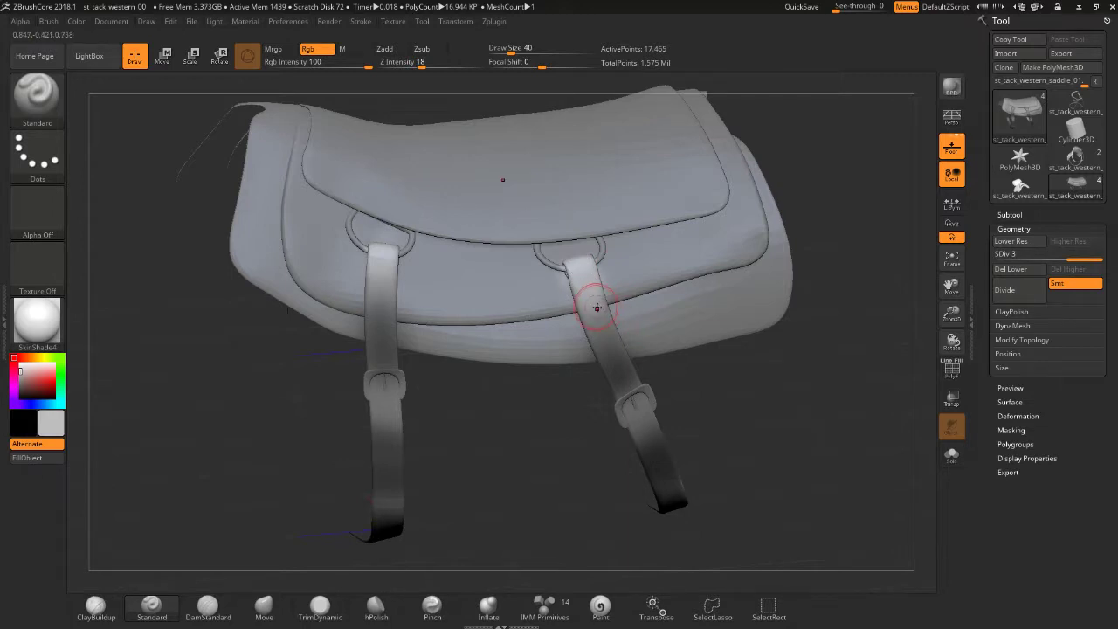
# - Smooth both strap tops near the rings and the lower strap around the buckle
pyautogui.keyDown('shift'); pyautogui.moveTo(577, 262); pyautogui.dragTo(564, 253); pyautogui.keyUp('shift')
pyautogui.keyDown('shift'); pyautogui.moveTo(374, 280); pyautogui.dragTo(387, 324); pyautogui.keyUp('shift')
pyautogui.moveTo(491, 431); pyautogui.dragTo(490, 413)
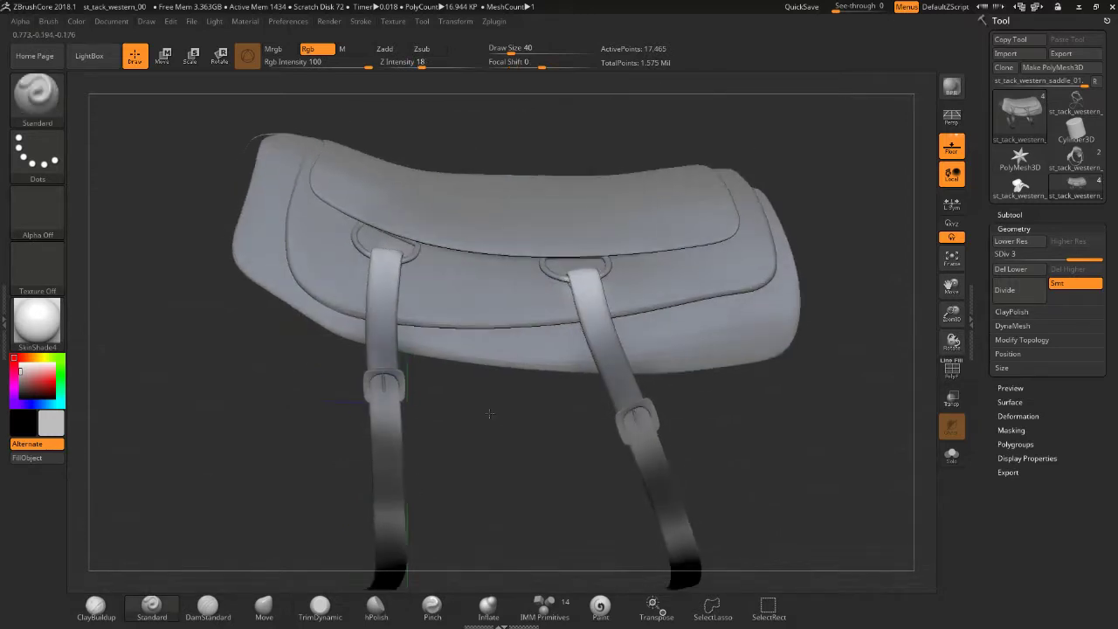
pyautogui.keyDown('shift'); pyautogui.moveTo(422, 427); pyautogui.dragTo(414, 438); pyautogui.keyUp('shift')
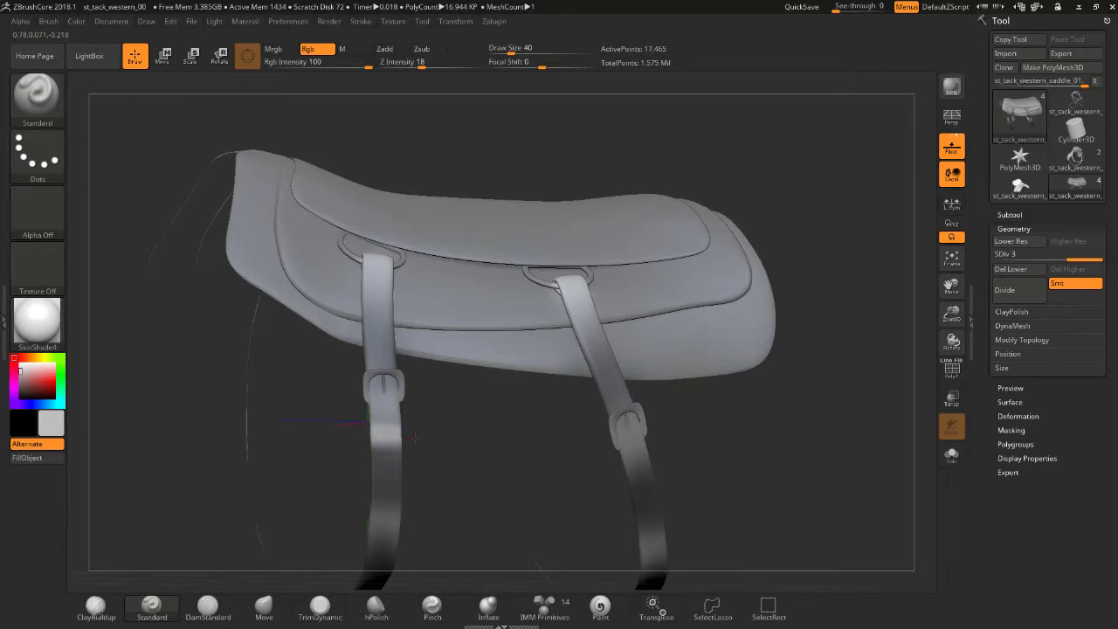
pyautogui.moveTo(723, 428); pyautogui.dragTo(727, 444)
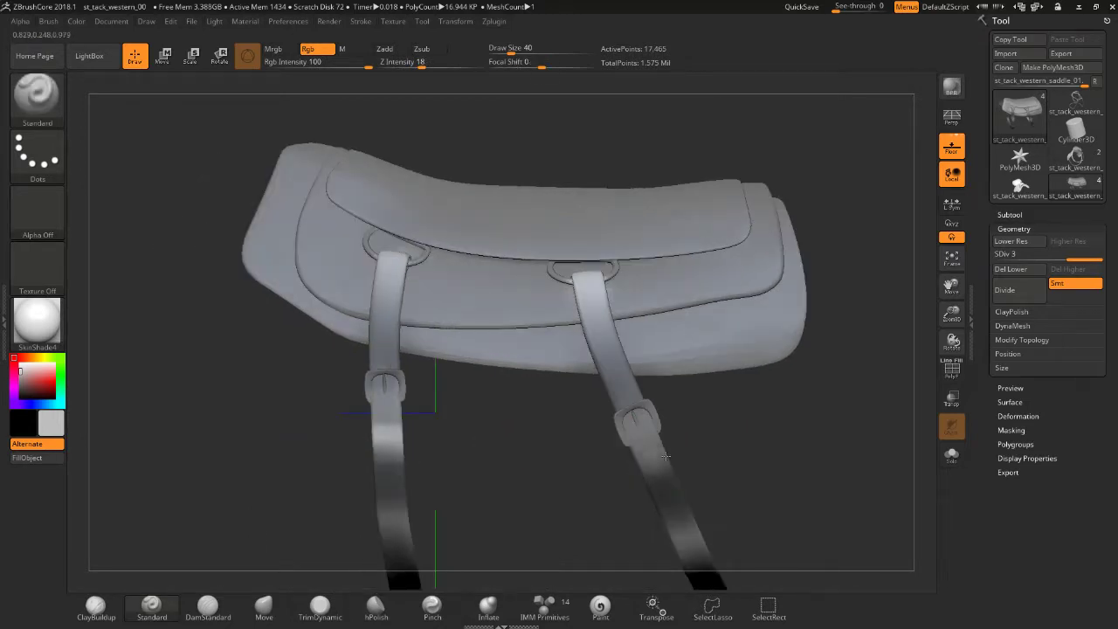
pyautogui.keyDown('shift'); pyautogui.moveTo(656, 473); pyautogui.dragTo(669, 473); pyautogui.keyUp('shift')
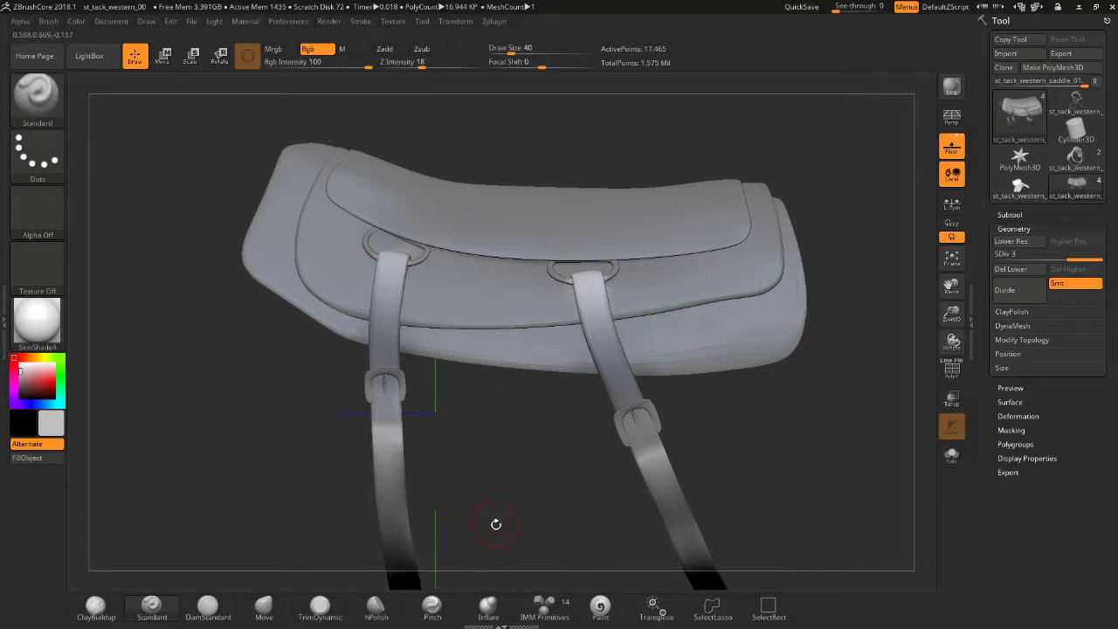
pyautogui.moveTo(495, 521)
pyautogui.mouseDown()
pyautogui.moveTo(515, 439)
pyautogui.moveTo(519, 292)
pyautogui.moveTo(371, 410)
pyautogui.mouseUp()
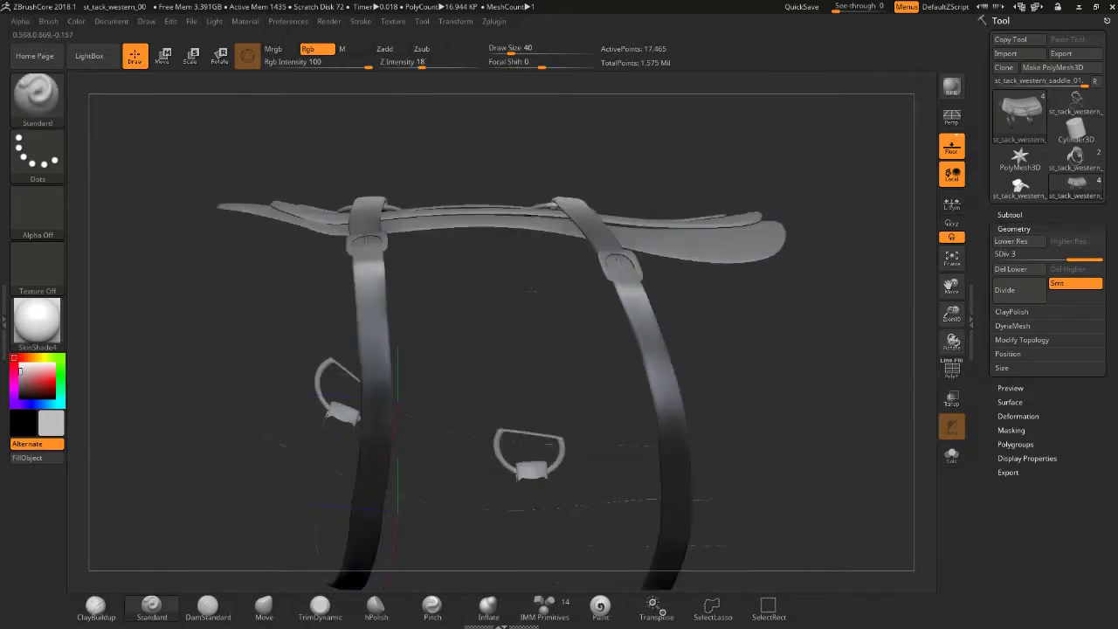
# - Smooth both stirrup leathers near the buckles, ending at Draw Size 44
pyautogui.keyDown('shift'); pyautogui.moveTo(375, 276); pyautogui.dragTo(373, 251); pyautogui.keyUp('shift')
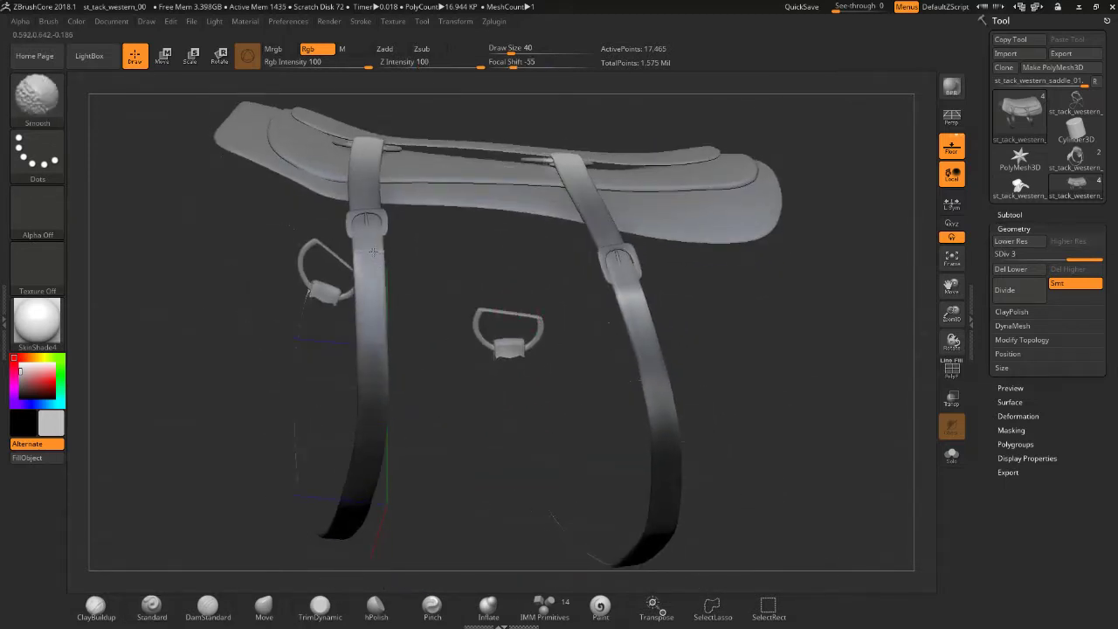
pyautogui.moveTo(378, 329)
pyautogui.mouseDown()
pyautogui.moveTo(680, 387)
pyautogui.moveTo(630, 303)
pyautogui.mouseUp()
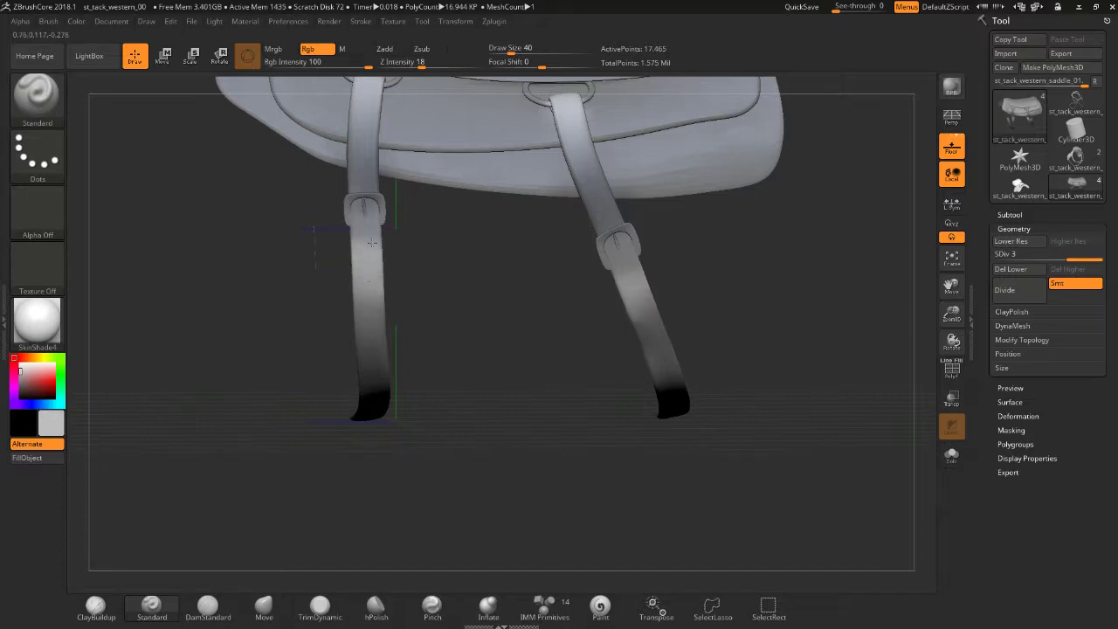
pyautogui.keyDown('shift'); pyautogui.moveTo(366, 282); pyautogui.dragTo(417, 374); pyautogui.keyUp('shift')
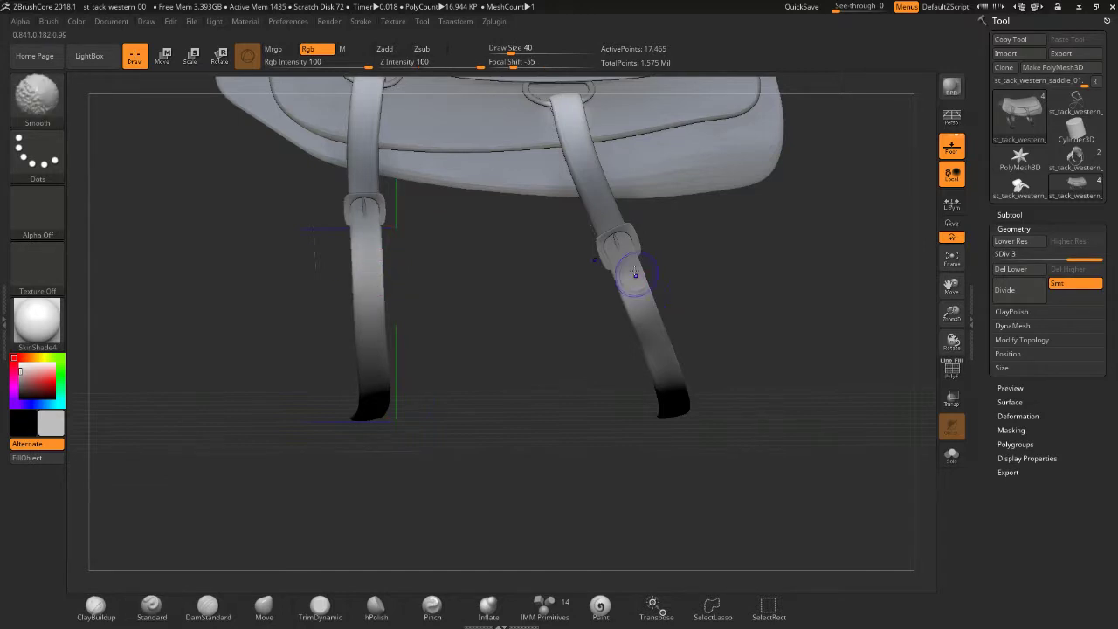
pyautogui.moveTo(632, 269)
pyautogui.keyDown('shift'); pyautogui.mouseDown()
pyautogui.moveTo(745, 303)
pyautogui.moveTo(745, 342)
pyautogui.moveTo(805, 446)
pyautogui.mouseUp(); pyautogui.keyUp('shift')
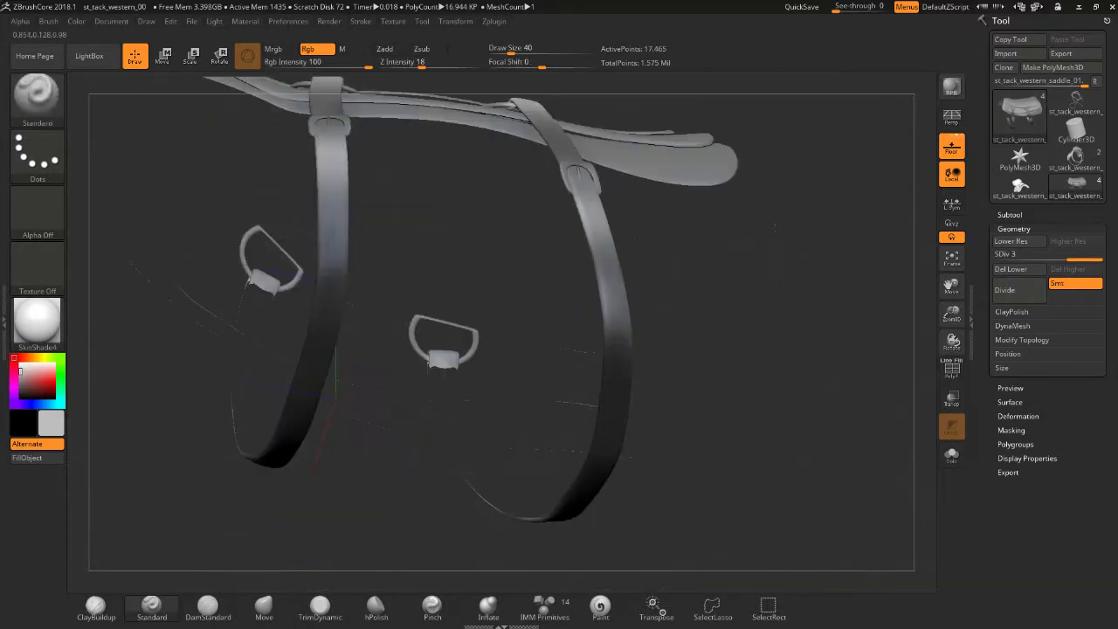
pyautogui.moveTo(690, 297); pyautogui.dragTo(684, 287)
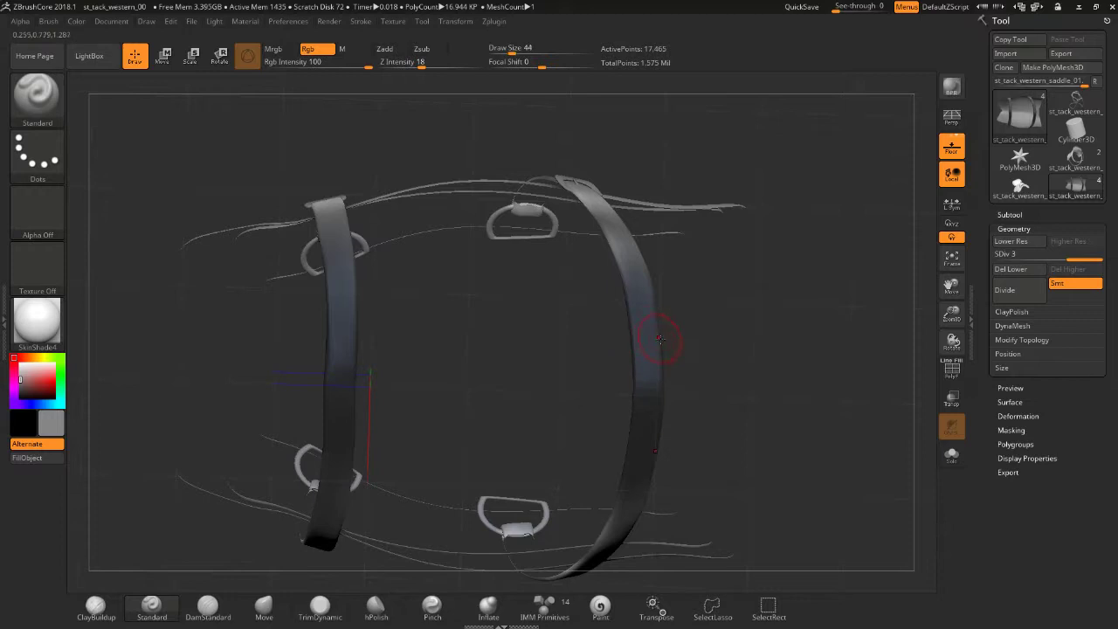
# - Orbit underneath the saddle to inspect the straps and D-rings
pyautogui.moveTo(623, 339)
pyautogui.mouseDown()
pyautogui.moveTo(664, 351)
pyautogui.moveTo(870, 175)
pyautogui.moveTo(751, 284)
pyautogui.moveTo(656, 399)
pyautogui.mouseUp()
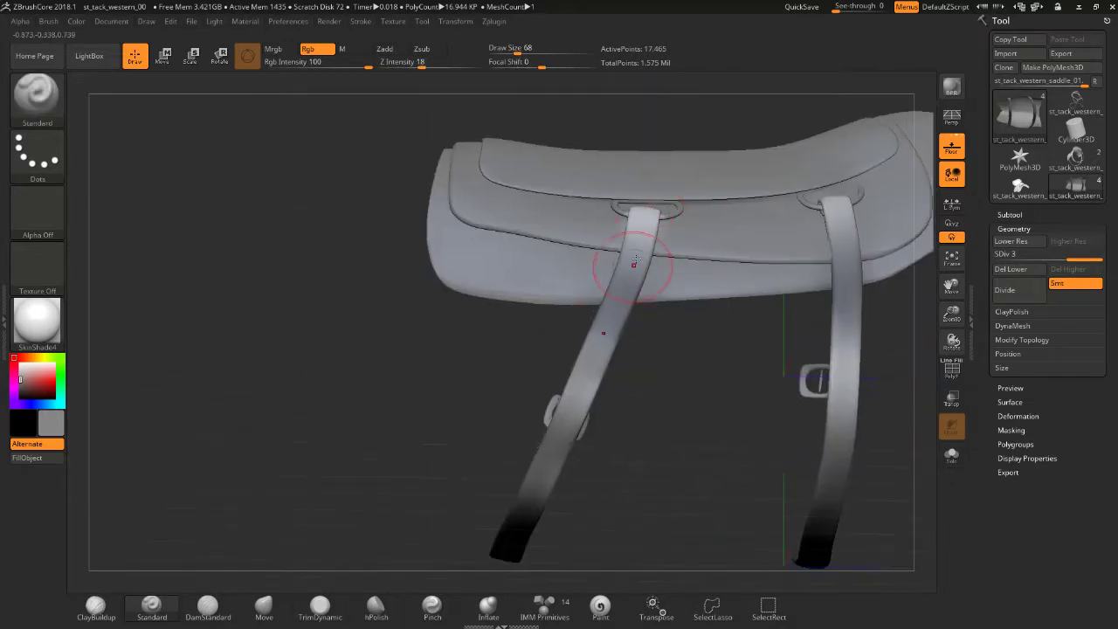
pyautogui.moveTo(597, 360); pyautogui.dragTo(482, 287)
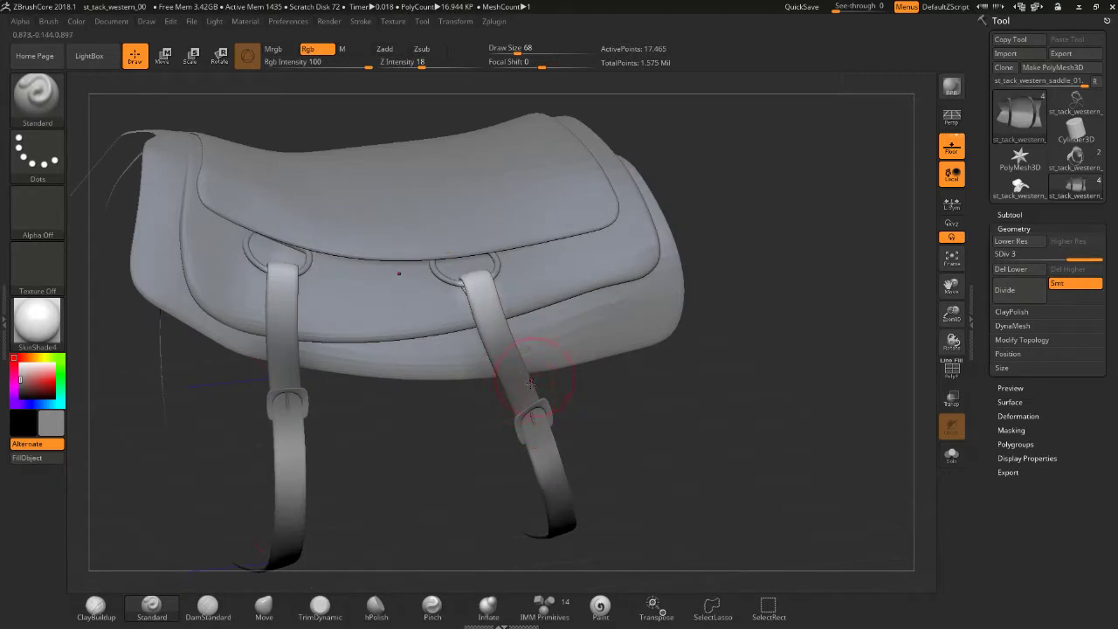
pyautogui.moveTo(530, 385); pyautogui.dragTo(543, 435)
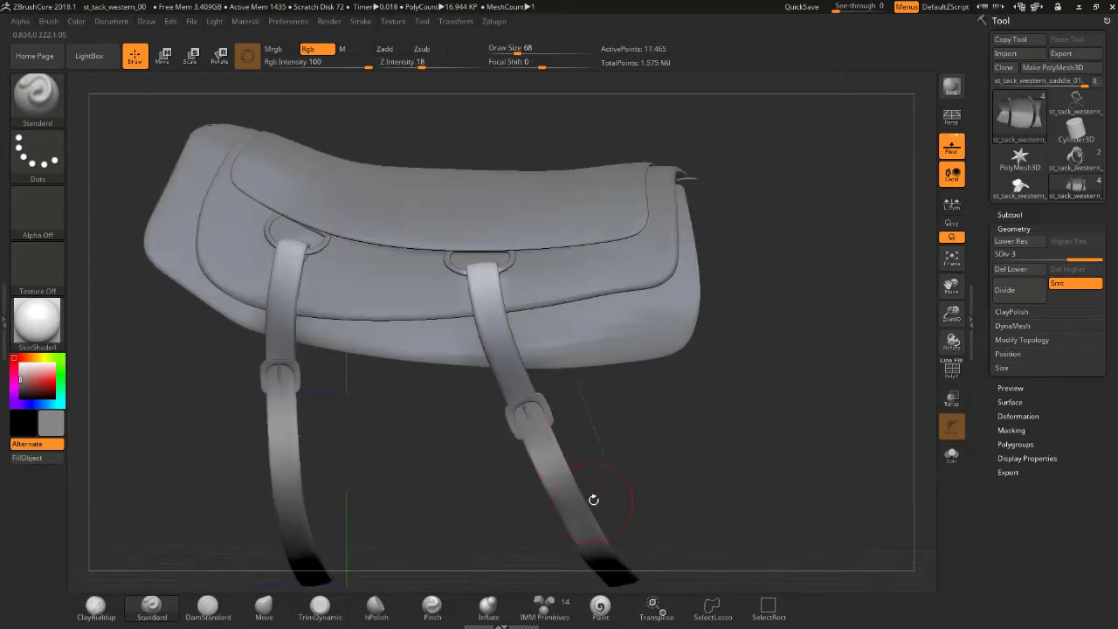
pyautogui.moveTo(593, 499)
pyautogui.mouseDown()
pyautogui.moveTo(704, 476)
pyautogui.moveTo(660, 309)
pyautogui.moveTo(648, 332)
pyautogui.mouseUp()
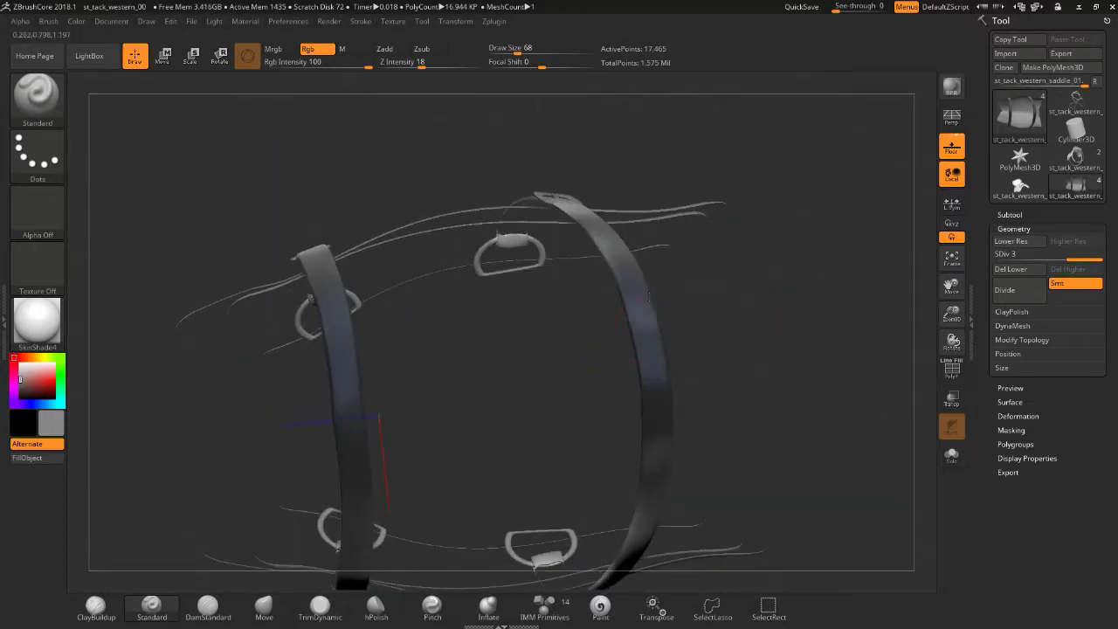
# - Smooth the left strap from below, switch to dark grey, and frame the buckles close up
pyautogui.press('shift')
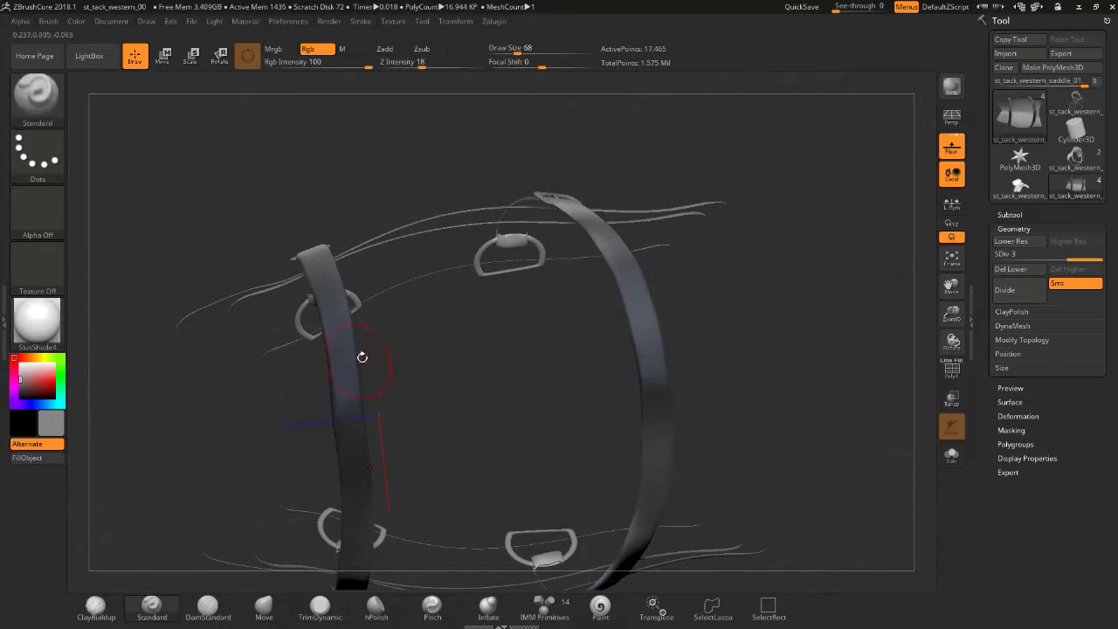
pyautogui.keyDown('shift'); pyautogui.moveTo(362, 357); pyautogui.dragTo(349, 437); pyautogui.keyUp('shift')
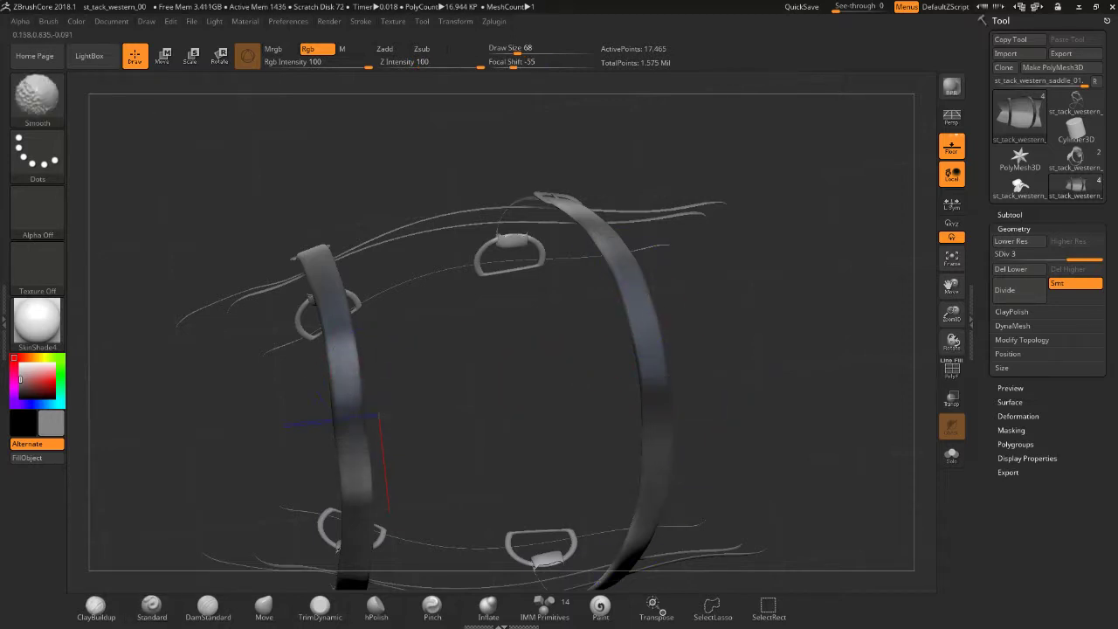
pyautogui.moveTo(474, 437)
pyautogui.mouseDown()
pyautogui.moveTo(531, 473)
pyautogui.moveTo(507, 456)
pyautogui.mouseUp()
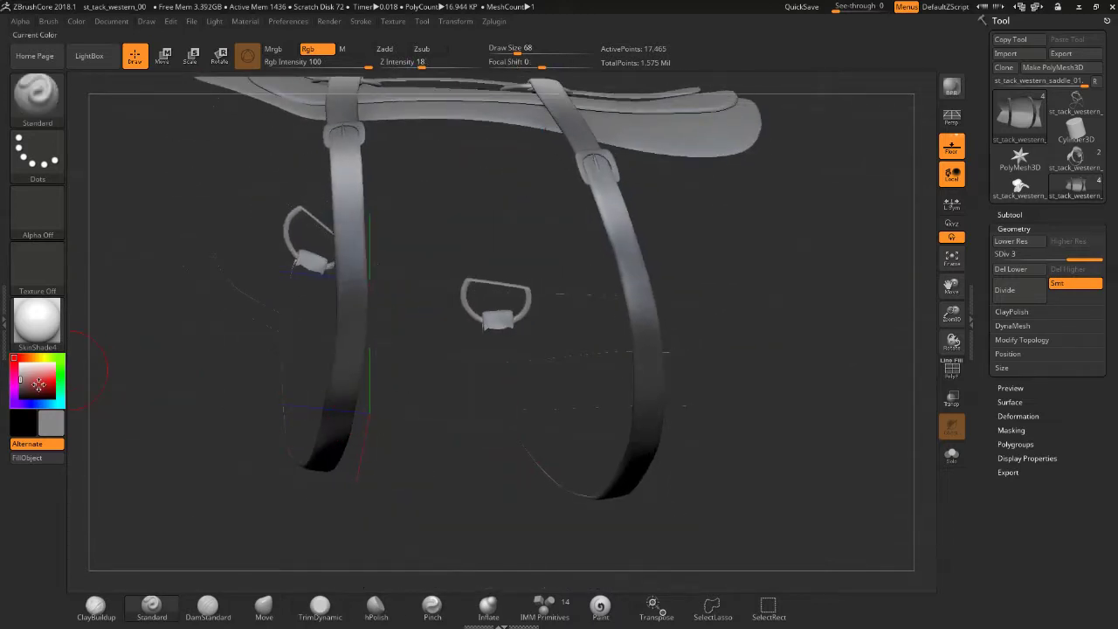
pyautogui.moveTo(20, 379); pyautogui.dragTo(19, 391)
pyautogui.moveTo(375, 443); pyautogui.dragTo(368, 312)
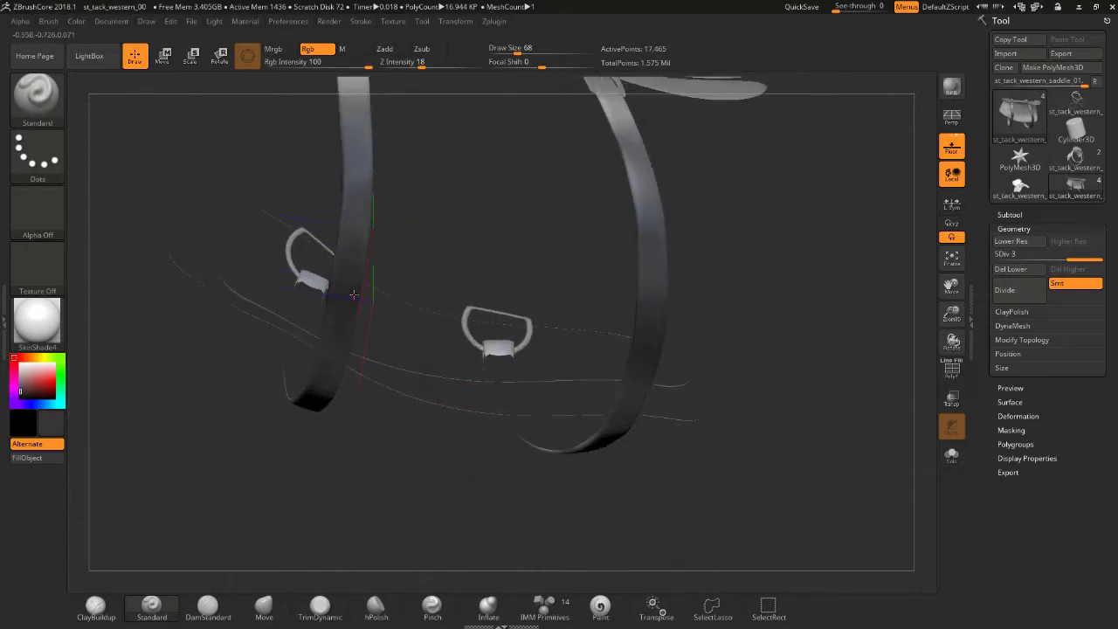
pyautogui.moveTo(530, 475); pyautogui.dragTo(528, 440)
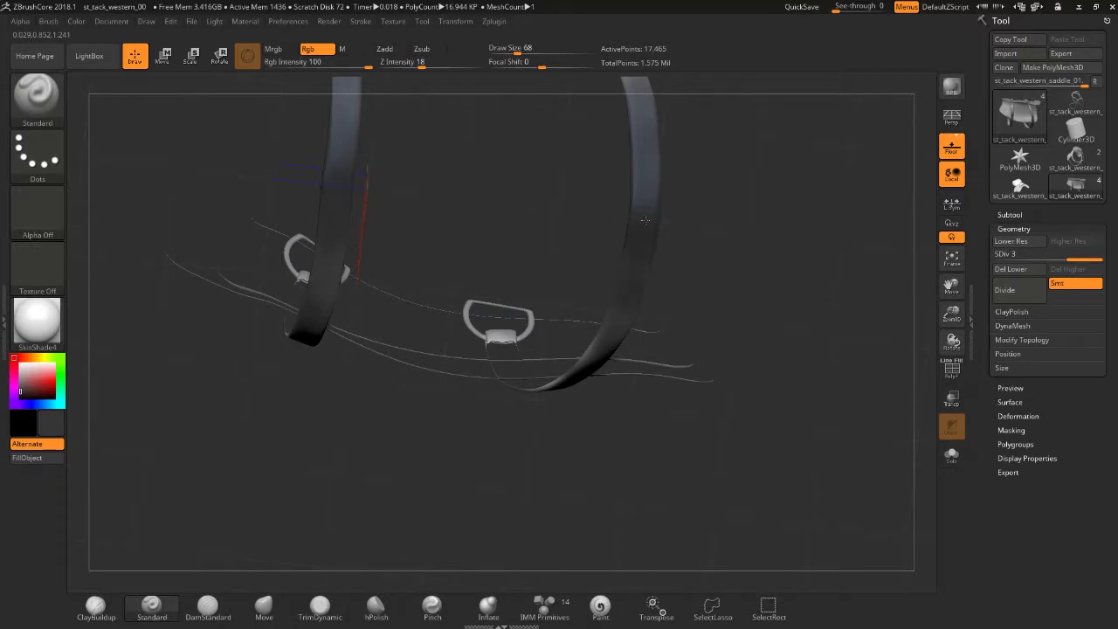
pyautogui.moveTo(709, 266)
pyautogui.mouseDown()
pyautogui.moveTo(744, 344)
pyautogui.moveTo(774, 267)
pyautogui.moveTo(822, 354)
pyautogui.moveTo(807, 503)
pyautogui.moveTo(837, 494)
pyautogui.moveTo(726, 385)
pyautogui.mouseUp()
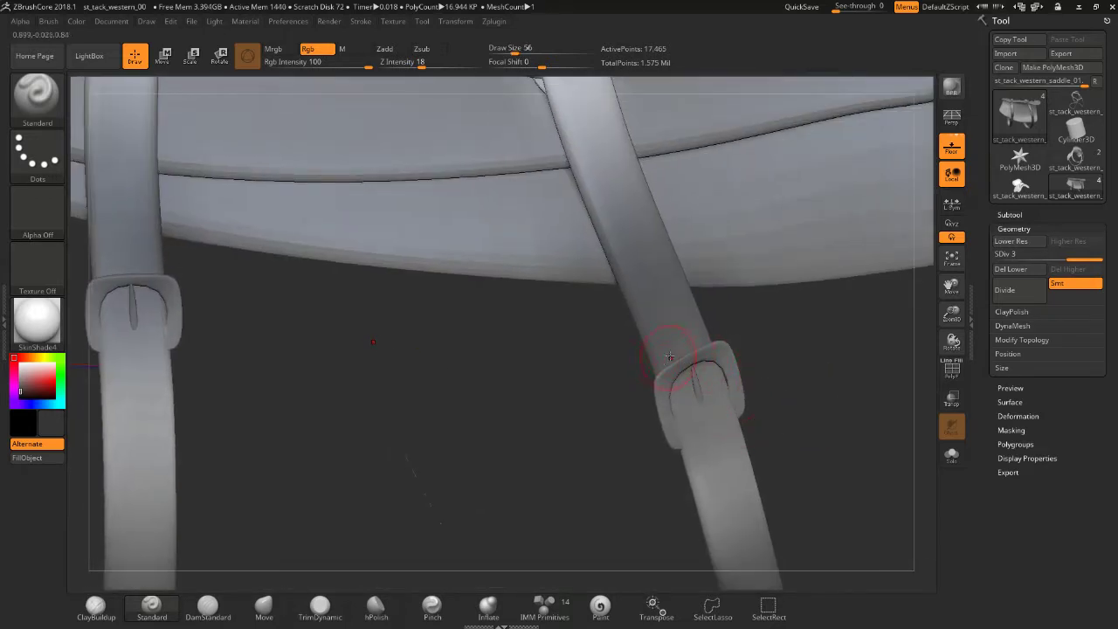
# - Reshape the right buckle and carve a crease along the right strap above it
pyautogui.moveTo(701, 336); pyautogui.dragTo(642, 376)
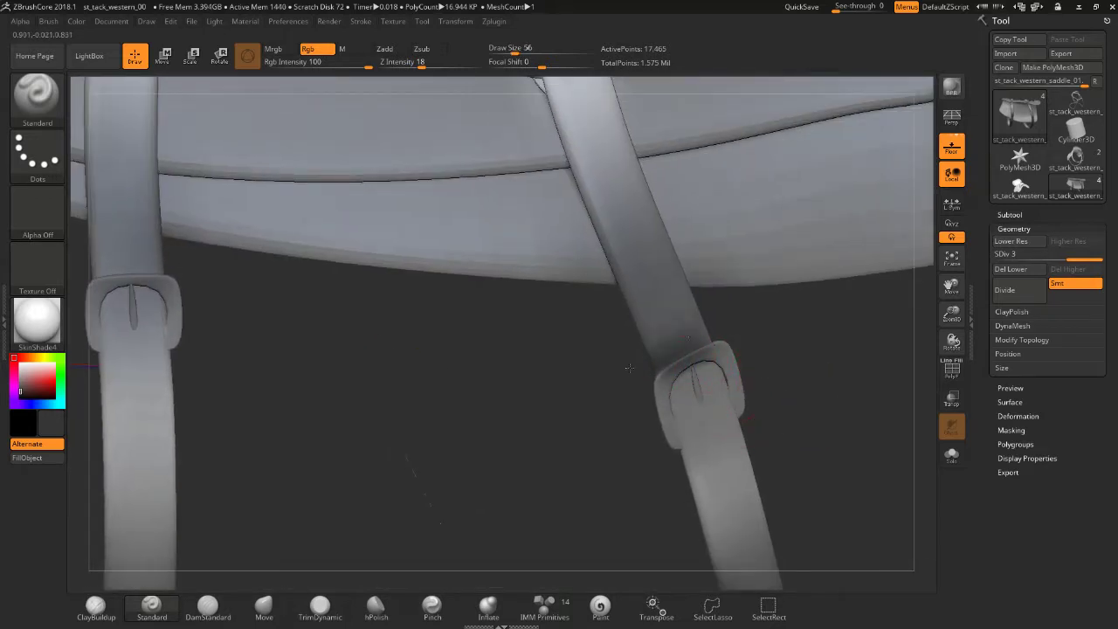
pyautogui.moveTo(703, 345); pyautogui.dragTo(664, 354, button='right')
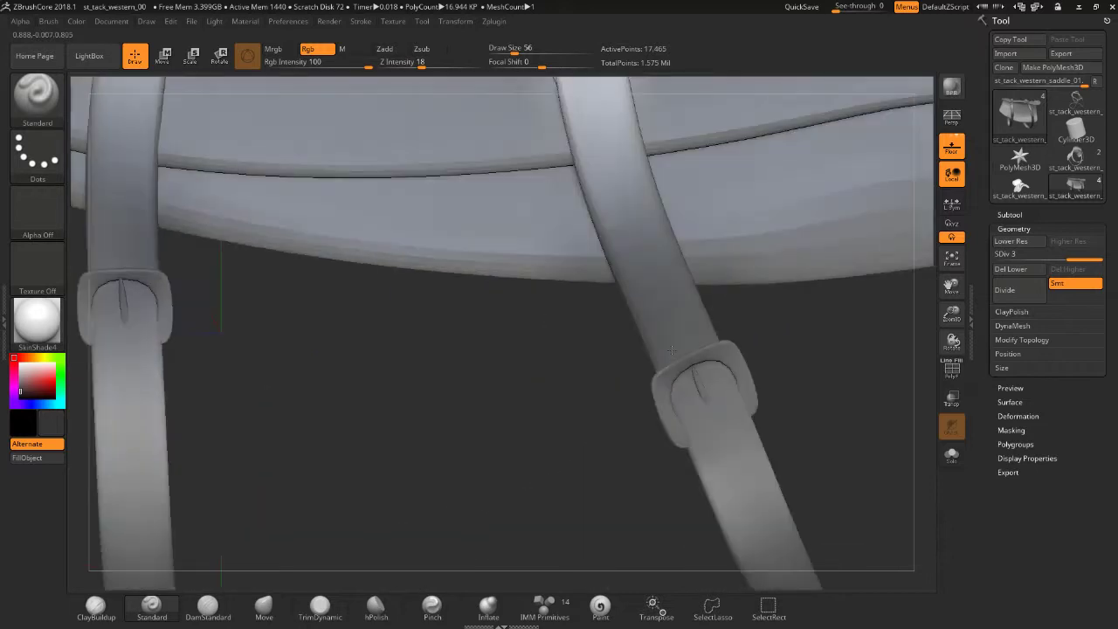
pyautogui.moveTo(645, 317)
pyautogui.mouseDown()
pyautogui.moveTo(662, 369)
pyautogui.moveTo(664, 355)
pyautogui.mouseUp()
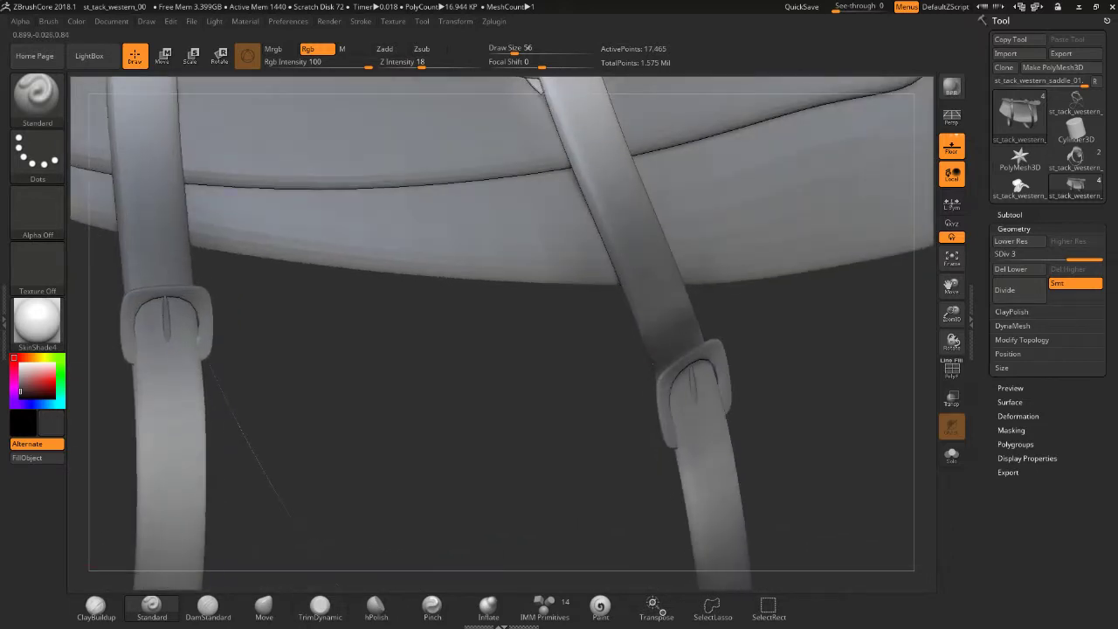
pyautogui.moveTo(666, 304)
pyautogui.mouseDown(button='right')
pyautogui.moveTo(699, 323)
pyautogui.moveTo(840, 343)
pyautogui.moveTo(871, 279)
pyautogui.moveTo(815, 417)
pyautogui.mouseUp(button='right')
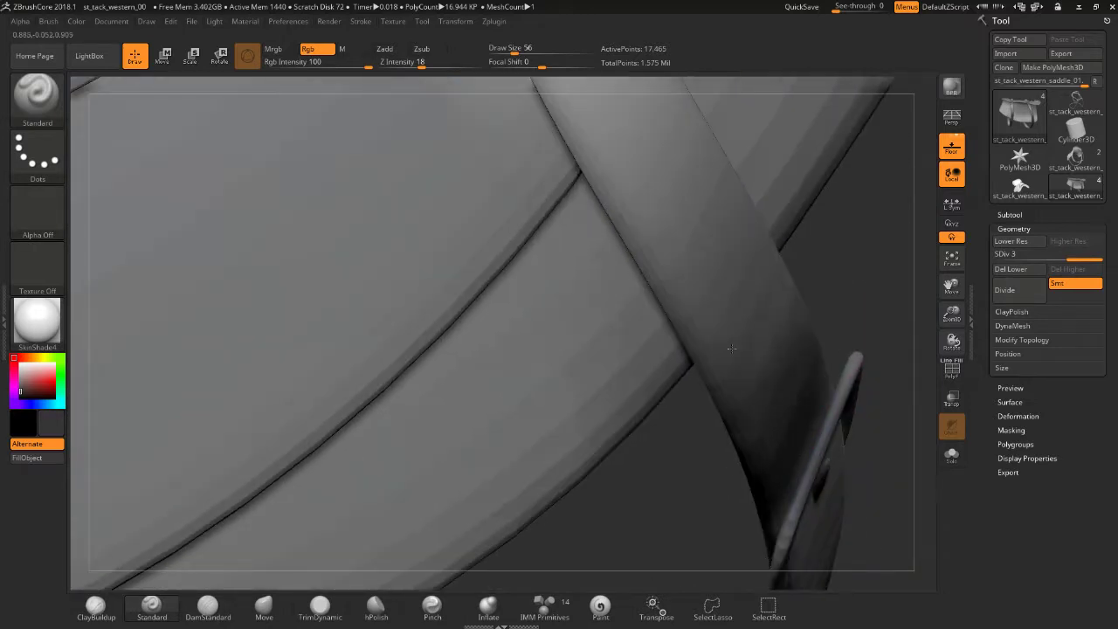
pyautogui.press('shift')
pyautogui.press('f')
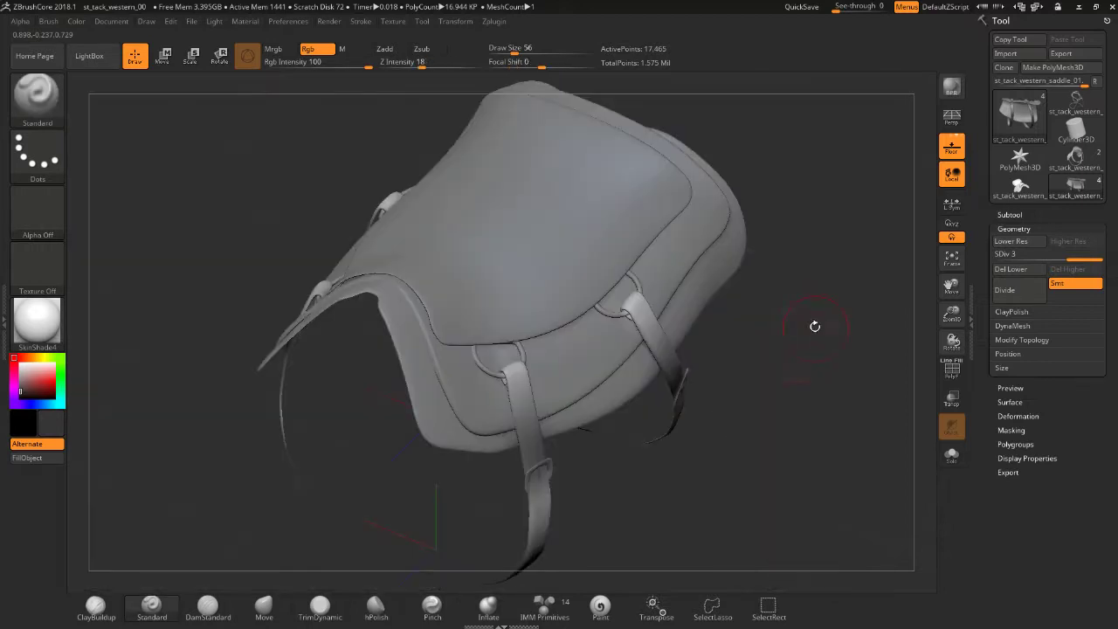
pyautogui.moveTo(826, 345)
pyautogui.mouseDown(button='right')
pyautogui.moveTo(755, 356)
pyautogui.moveTo(739, 541)
pyautogui.moveTo(719, 554)
pyautogui.moveTo(566, 510)
pyautogui.mouseUp(button='right')
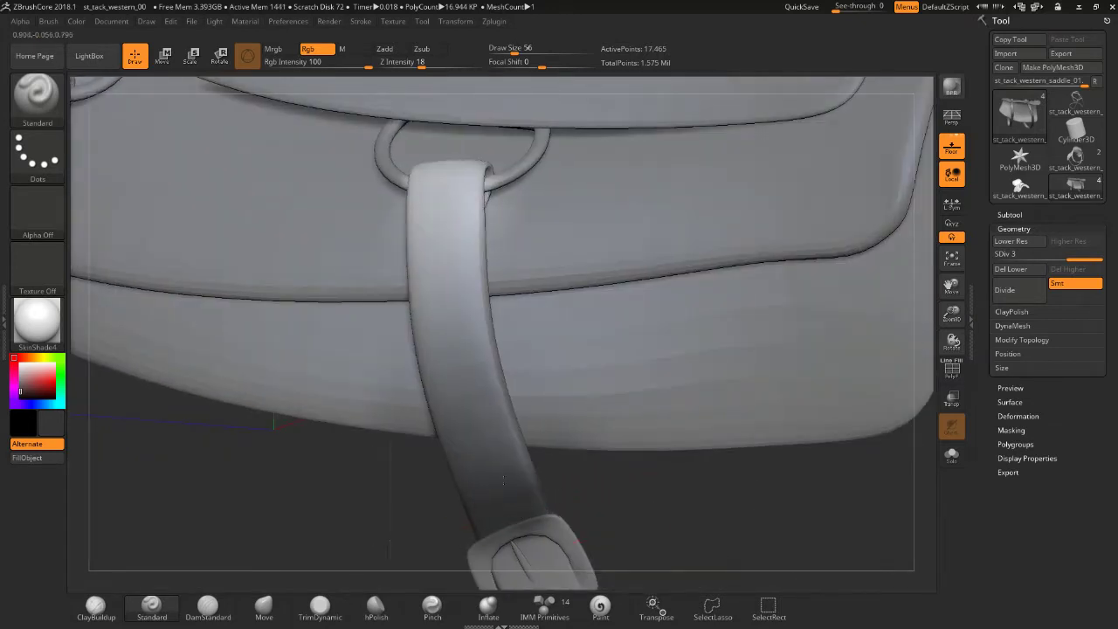
# - Sculpt an indent into the strap above the buckle and smooth the buckle top
pyautogui.press('shift')
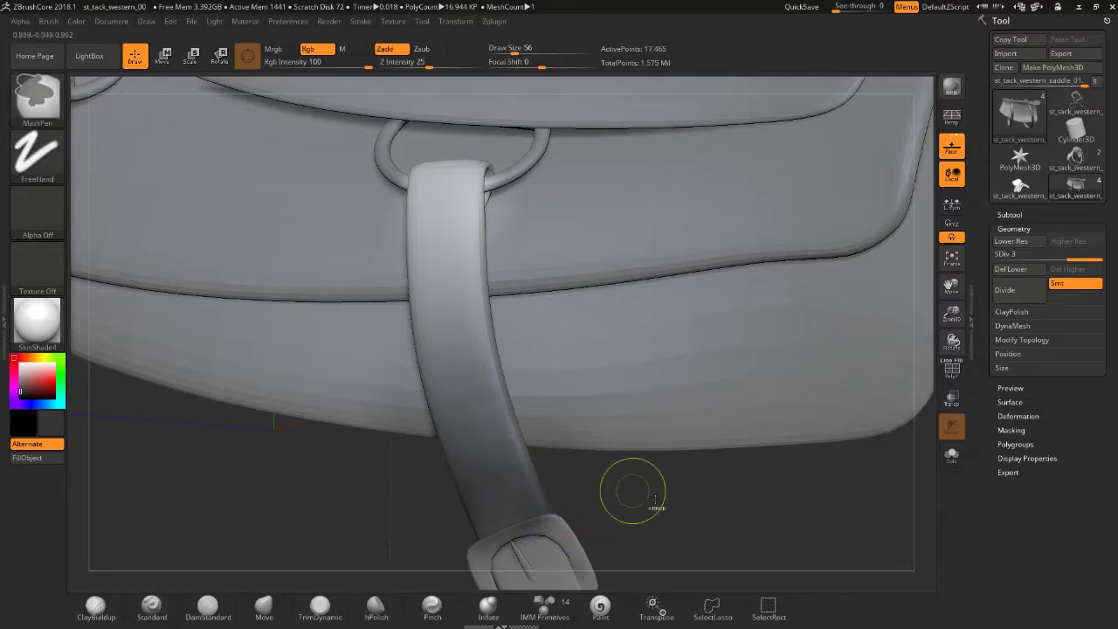
pyautogui.moveTo(611, 498); pyautogui.dragTo(579, 501, button='right')
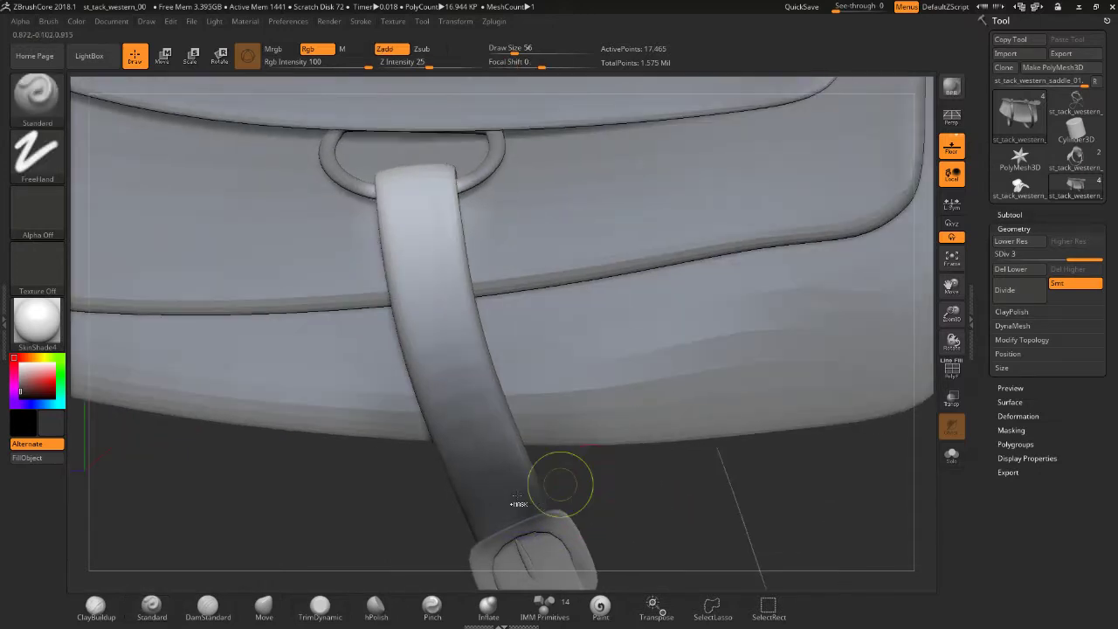
pyautogui.moveTo(428, 521); pyautogui.dragTo(620, 547)
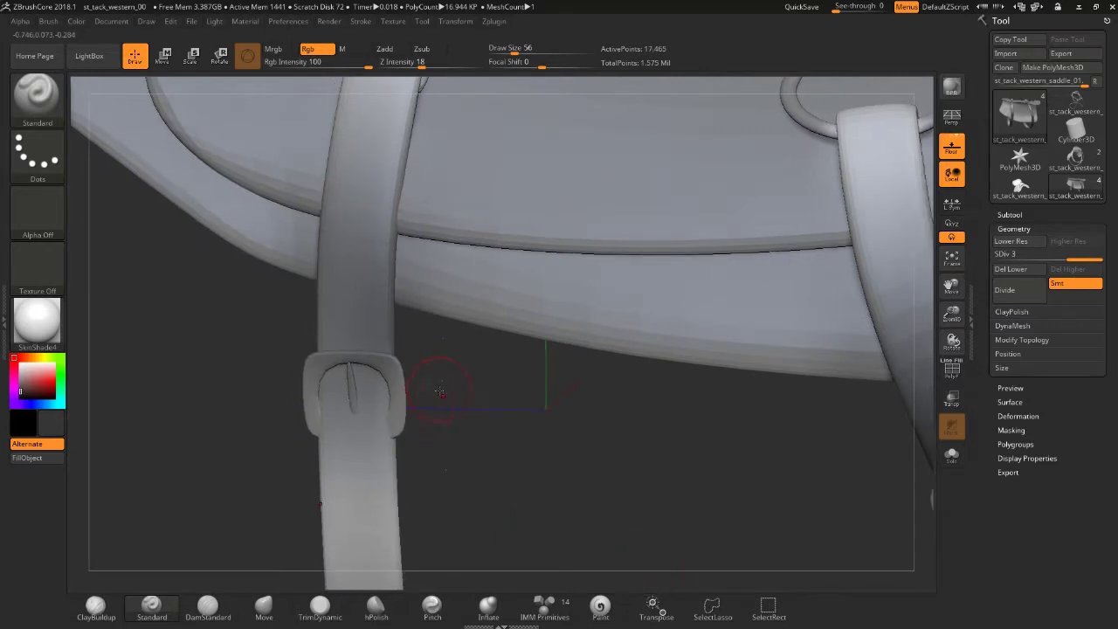
pyautogui.moveTo(439, 387); pyautogui.dragTo(326, 333)
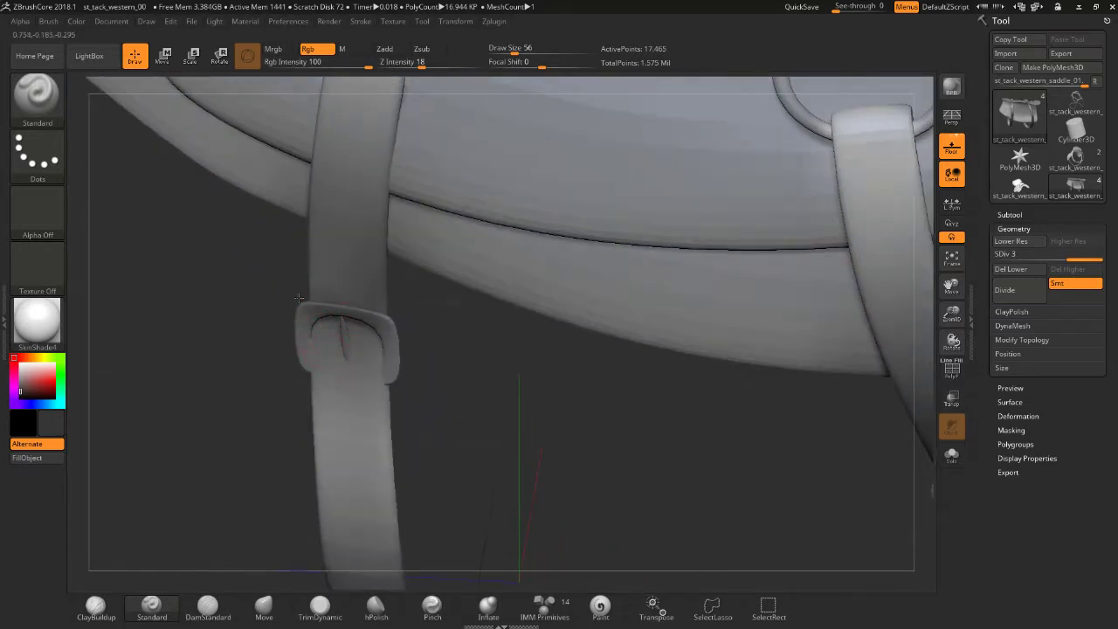
pyautogui.moveTo(301, 297)
pyautogui.mouseDown()
pyautogui.moveTo(384, 288)
pyautogui.moveTo(350, 327)
pyautogui.mouseUp()
pyautogui.moveTo(311, 267)
pyautogui.mouseDown()
pyautogui.moveTo(337, 289)
pyautogui.moveTo(388, 253)
pyautogui.moveTo(310, 229)
pyautogui.mouseUp()
pyautogui.moveTo(367, 271); pyautogui.dragTo(385, 295, button='right')
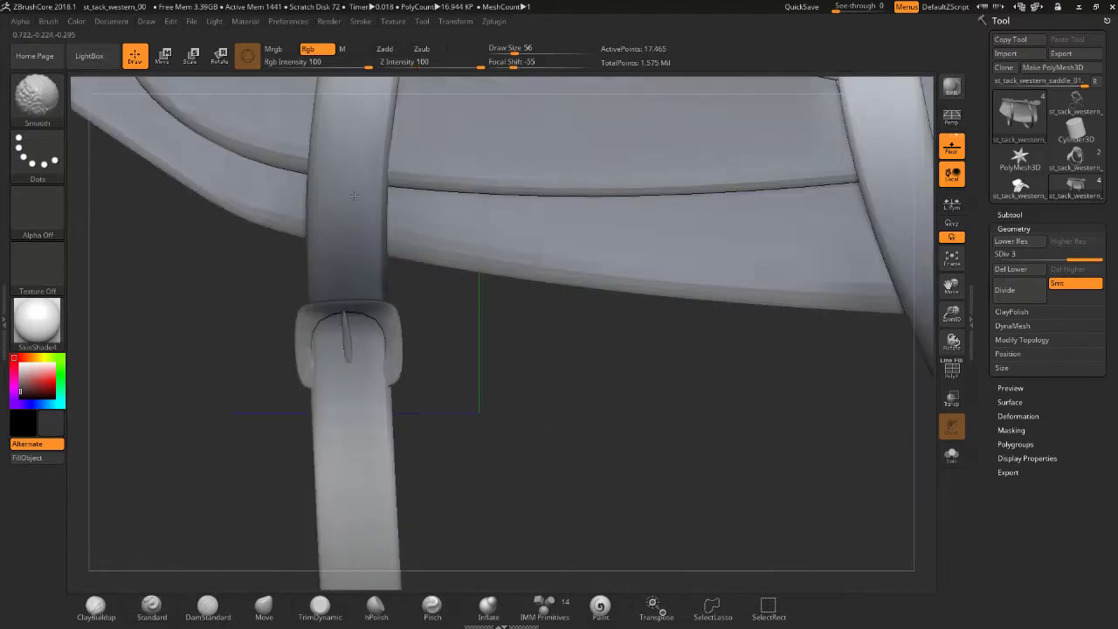
pyautogui.keyDown('shift'); pyautogui.moveTo(389, 332); pyautogui.dragTo(309, 326); pyautogui.keyUp('shift')
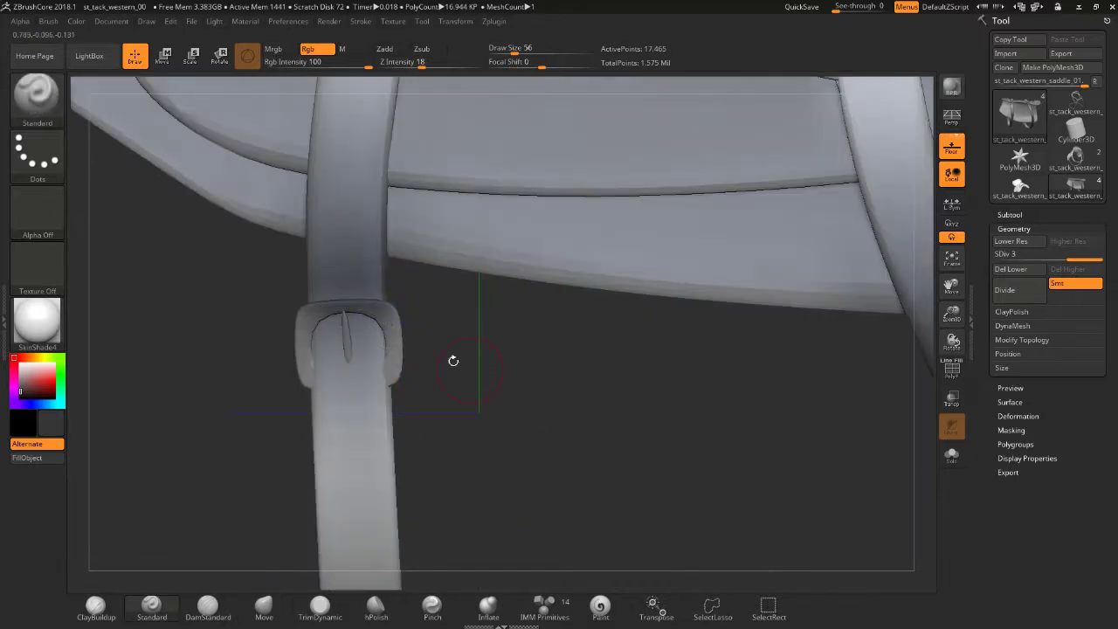
pyautogui.press('f')
# - Sculpt and smooth the pad's lower-right corner, undoing one lower-edge smoothing stroke
pyautogui.moveTo(721, 355)
pyautogui.mouseDown(button='right')
pyautogui.moveTo(810, 344)
pyautogui.moveTo(800, 347)
pyautogui.mouseUp(button='right')
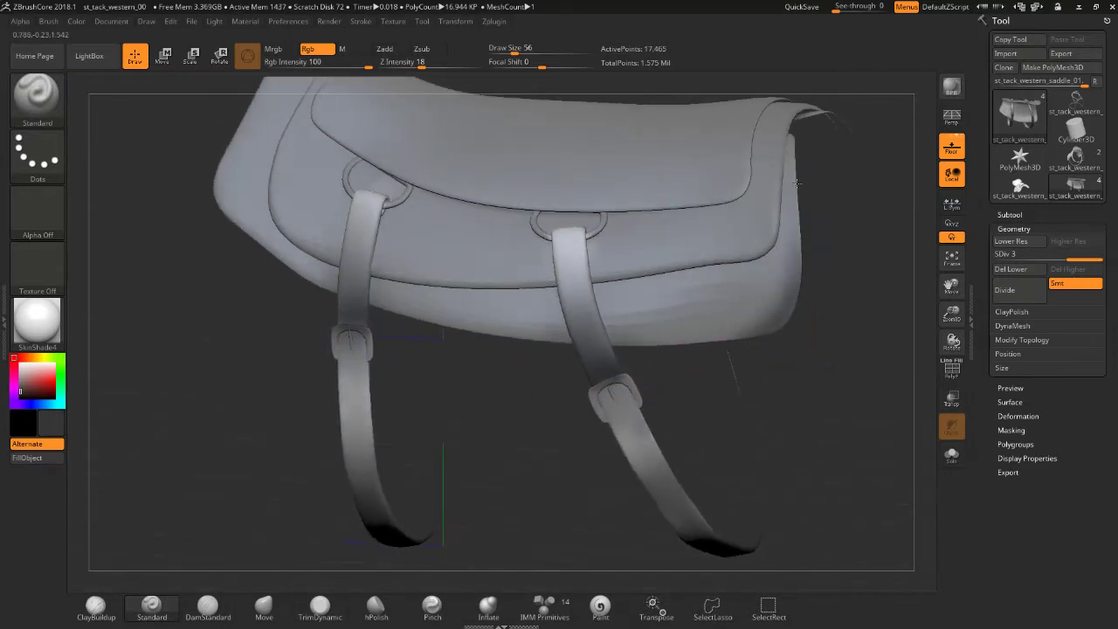
pyautogui.press('ctrl')
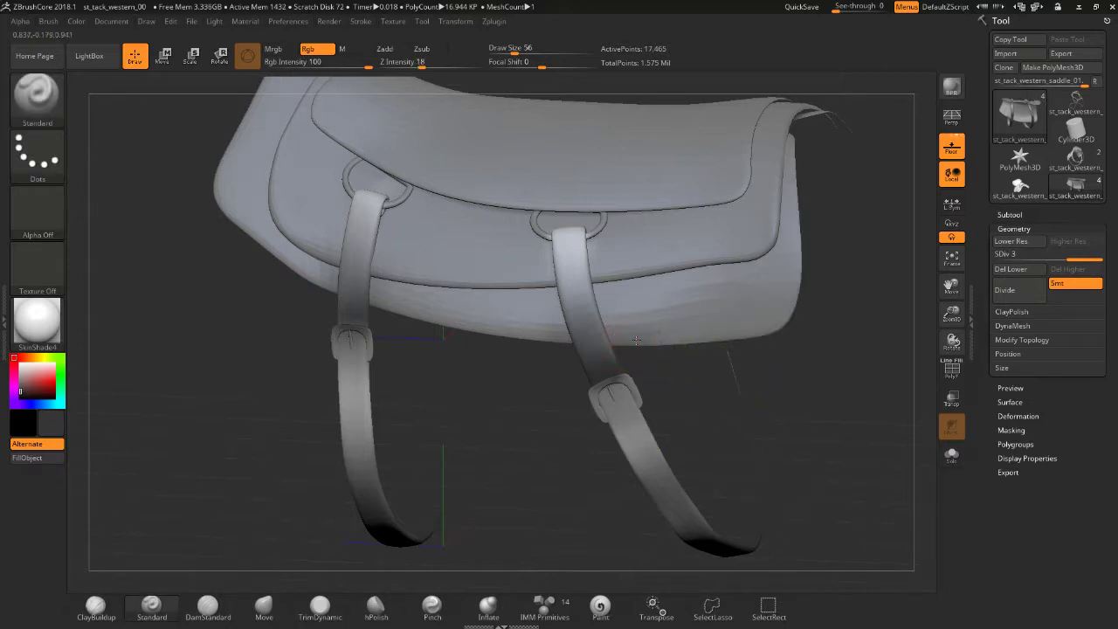
pyautogui.moveTo(769, 326); pyautogui.dragTo(806, 250)
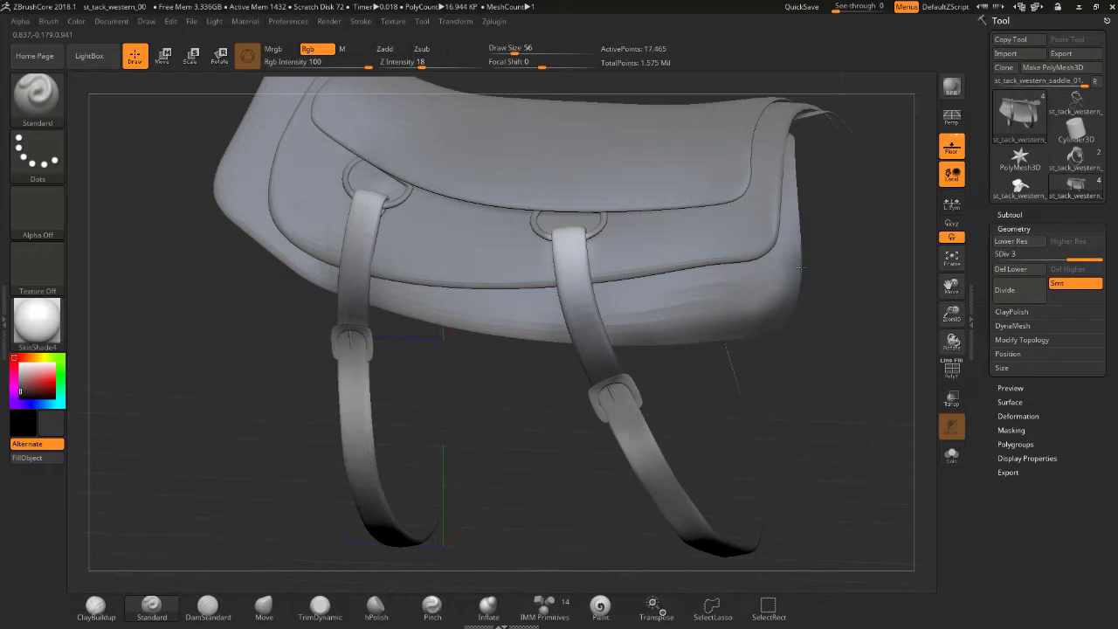
pyautogui.keyDown('shift'); pyautogui.moveTo(774, 274); pyautogui.dragTo(690, 331); pyautogui.keyUp('shift')
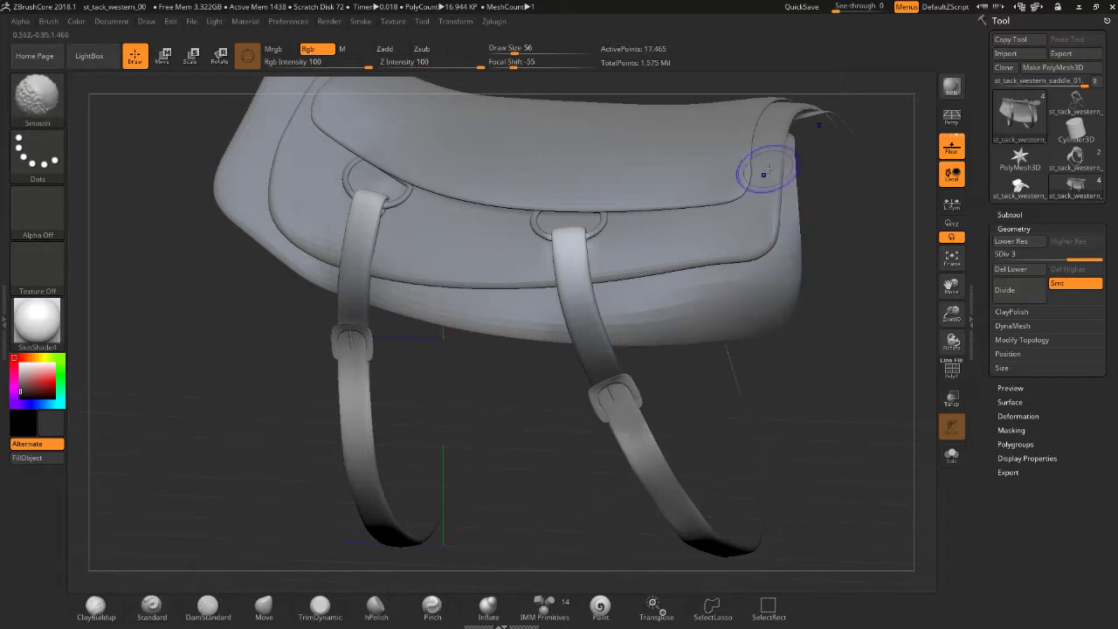
pyautogui.moveTo(512, 452); pyautogui.dragTo(581, 481)
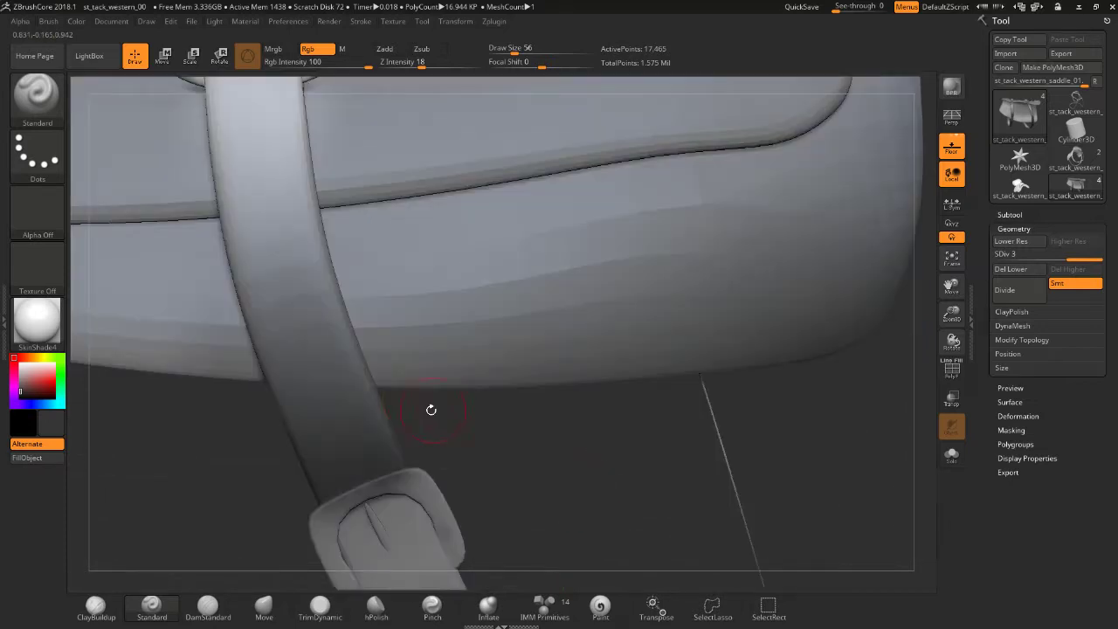
pyautogui.moveTo(468, 426); pyautogui.dragTo(383, 356)
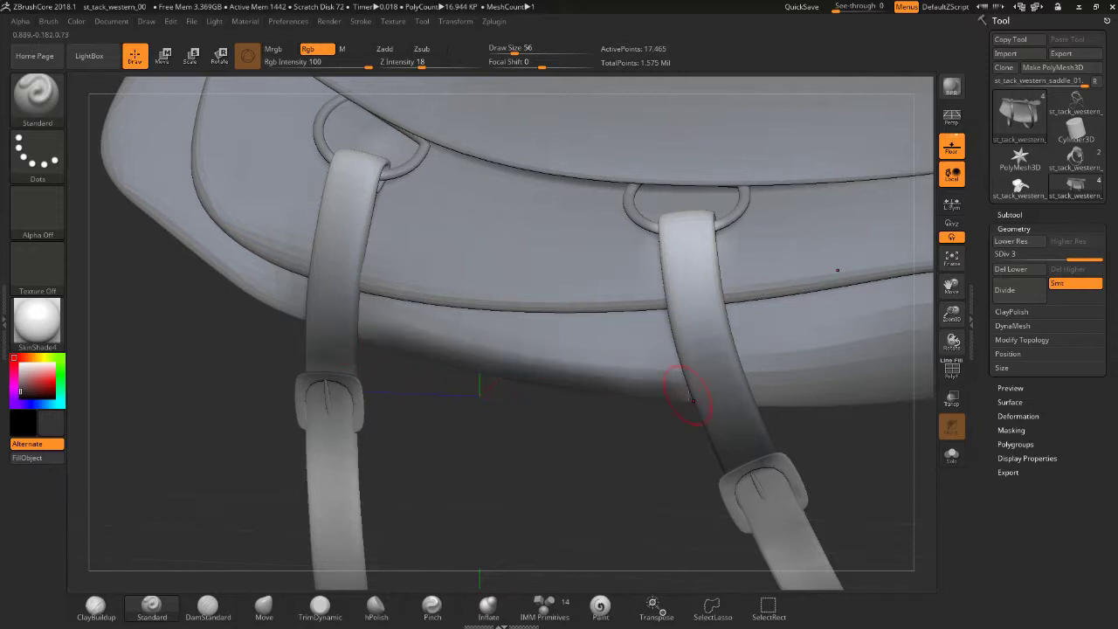
pyautogui.press('shift')
pyautogui.moveTo(505, 376)
pyautogui.keyDown('shift'); pyautogui.mouseDown()
pyautogui.moveTo(368, 347)
pyautogui.moveTo(606, 363)
pyautogui.moveTo(679, 397)
pyautogui.mouseUp(); pyautogui.keyUp('shift')
pyautogui.hotkey('ctrl', 'z')
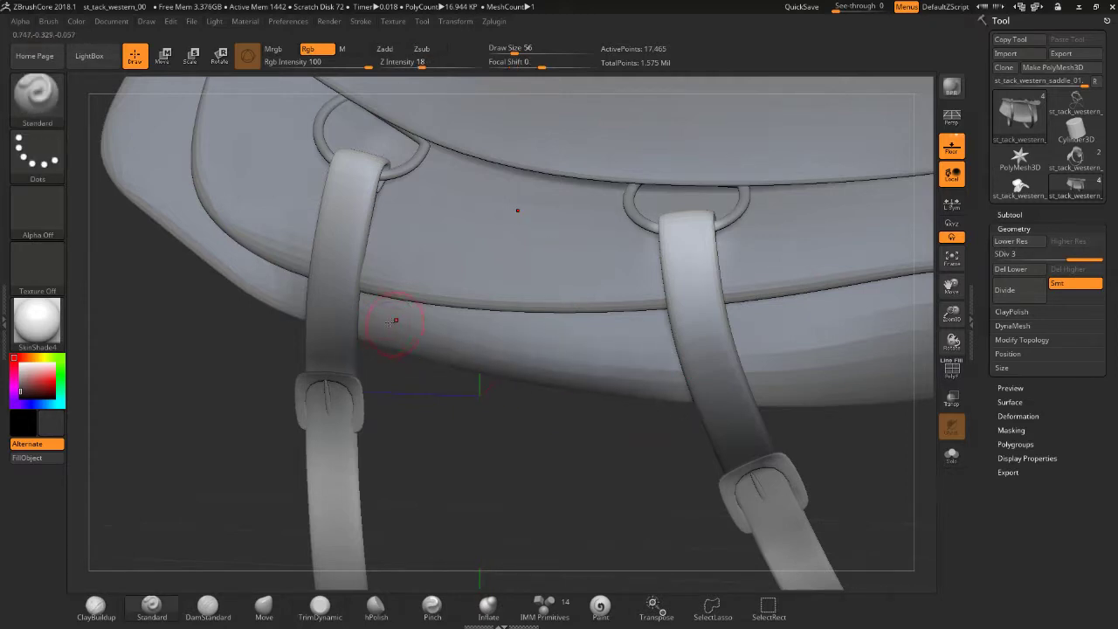
# - Round off and smooth the pad's left corner, lower edge and the strap's left edge
pyautogui.moveTo(432, 411); pyautogui.dragTo(443, 393)
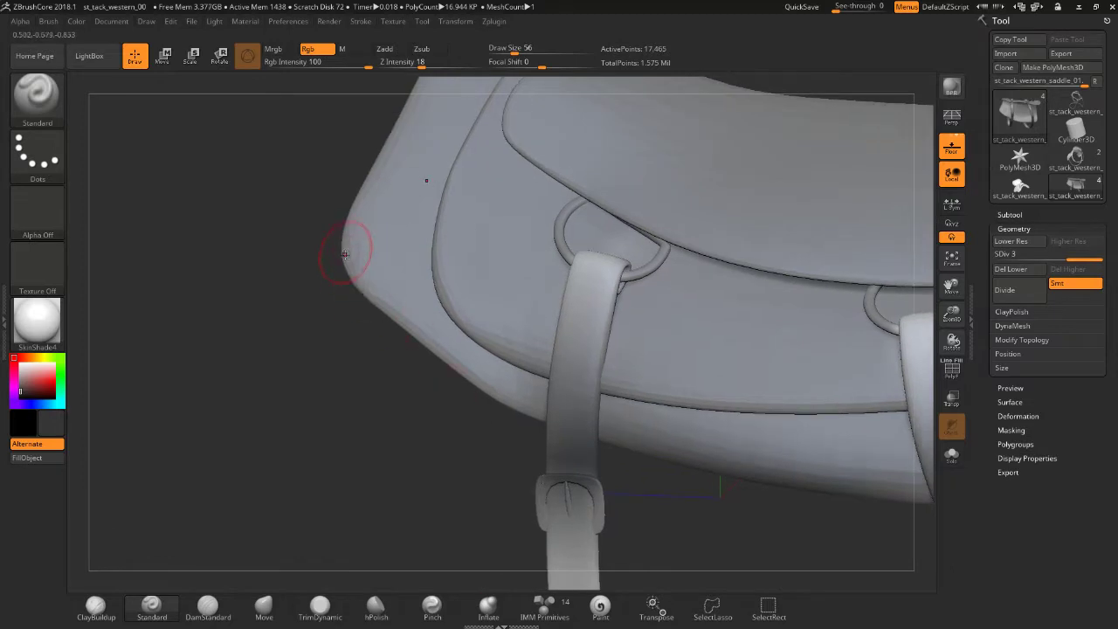
pyautogui.keyDown('shift'); pyautogui.moveTo(341, 250); pyautogui.dragTo(538, 416); pyautogui.keyUp('shift')
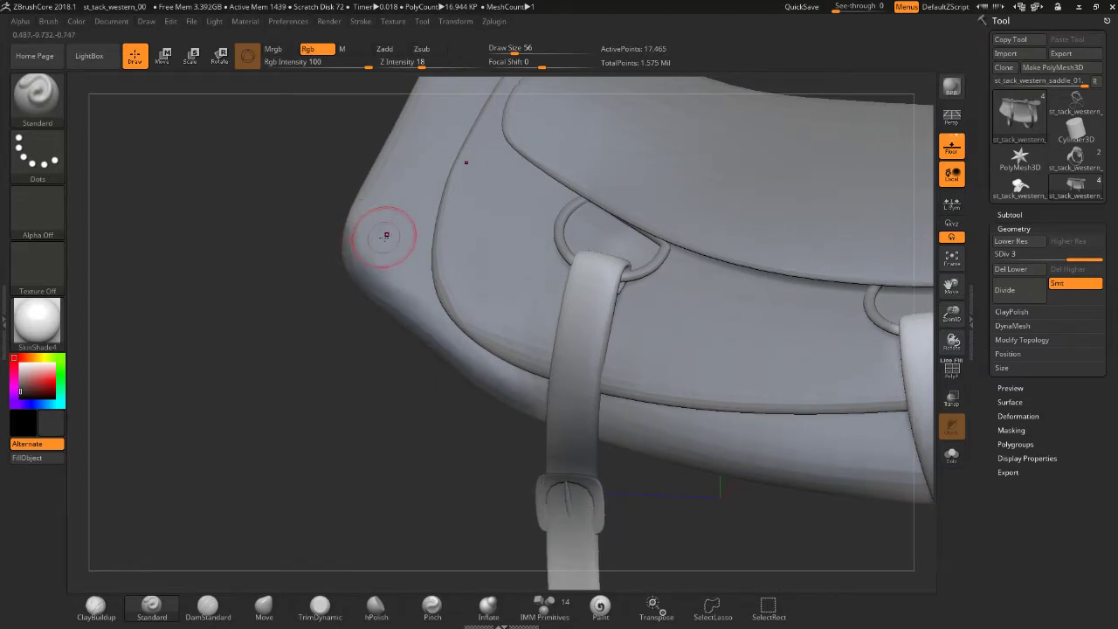
pyautogui.keyDown('shift'); pyautogui.moveTo(387, 233); pyautogui.dragTo(542, 465); pyautogui.keyUp('shift')
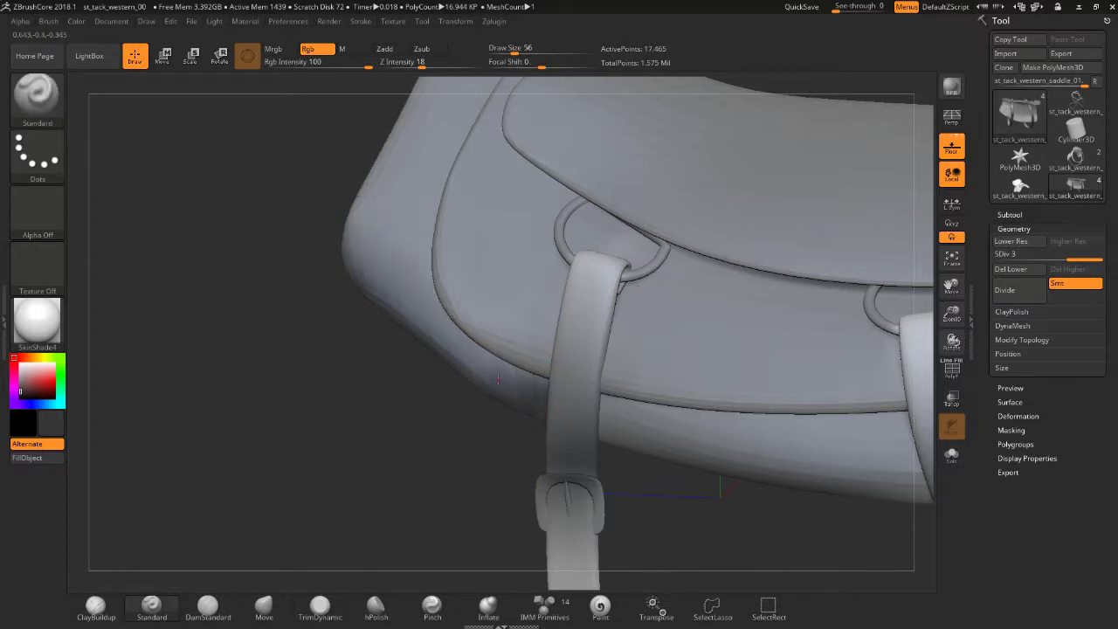
pyautogui.keyDown('shift'); pyautogui.moveTo(512, 375); pyautogui.dragTo(569, 360); pyautogui.keyUp('shift')
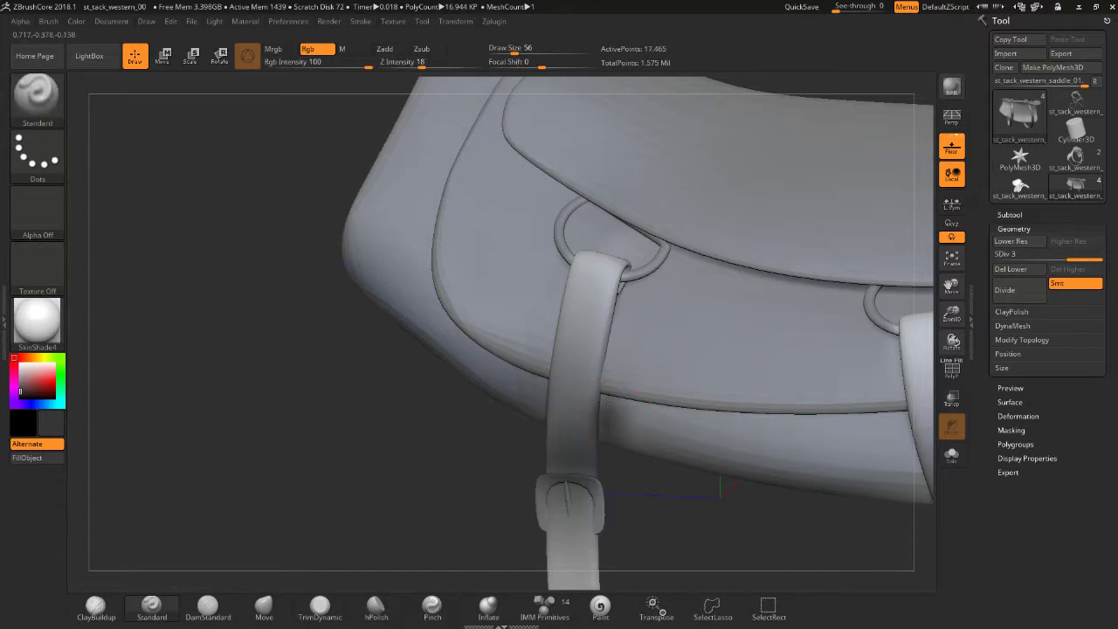
pyautogui.press('shift')
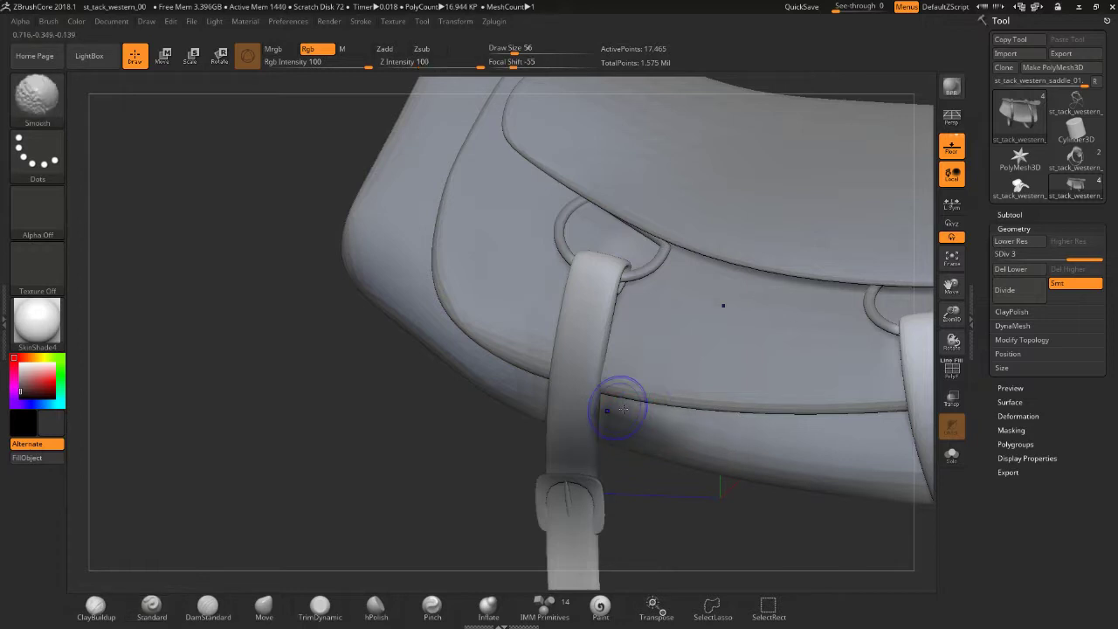
# - Smooth the pad and strap edges beside the right strap, then the pad's left edge
pyautogui.moveTo(743, 450); pyautogui.dragTo(689, 401)
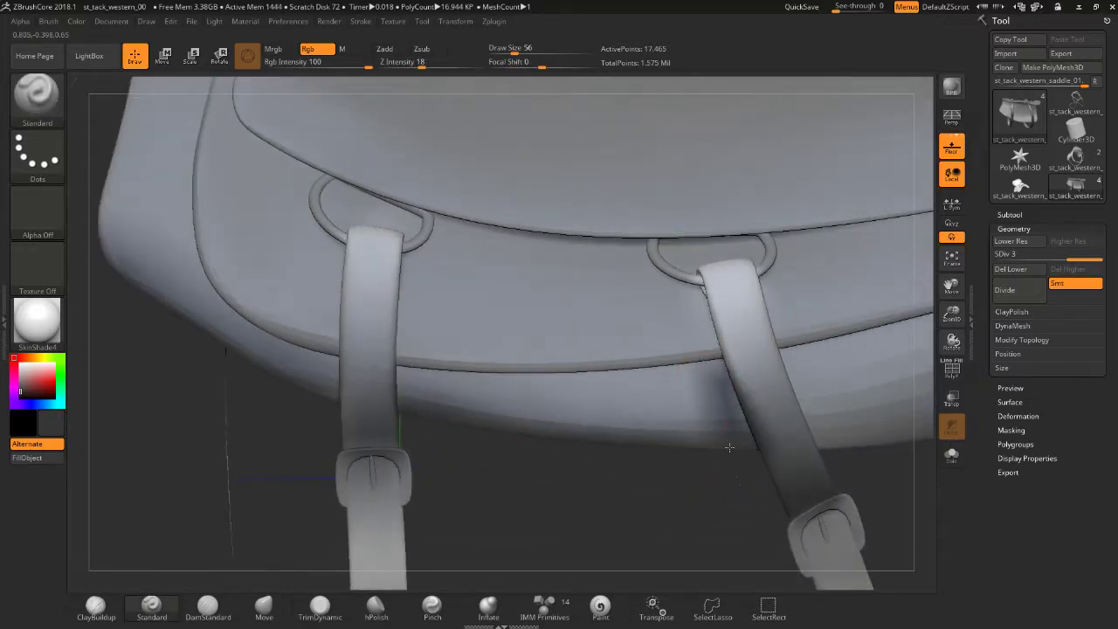
pyautogui.keyDown('shift'); pyautogui.moveTo(636, 400); pyautogui.dragTo(609, 405); pyautogui.keyUp('shift')
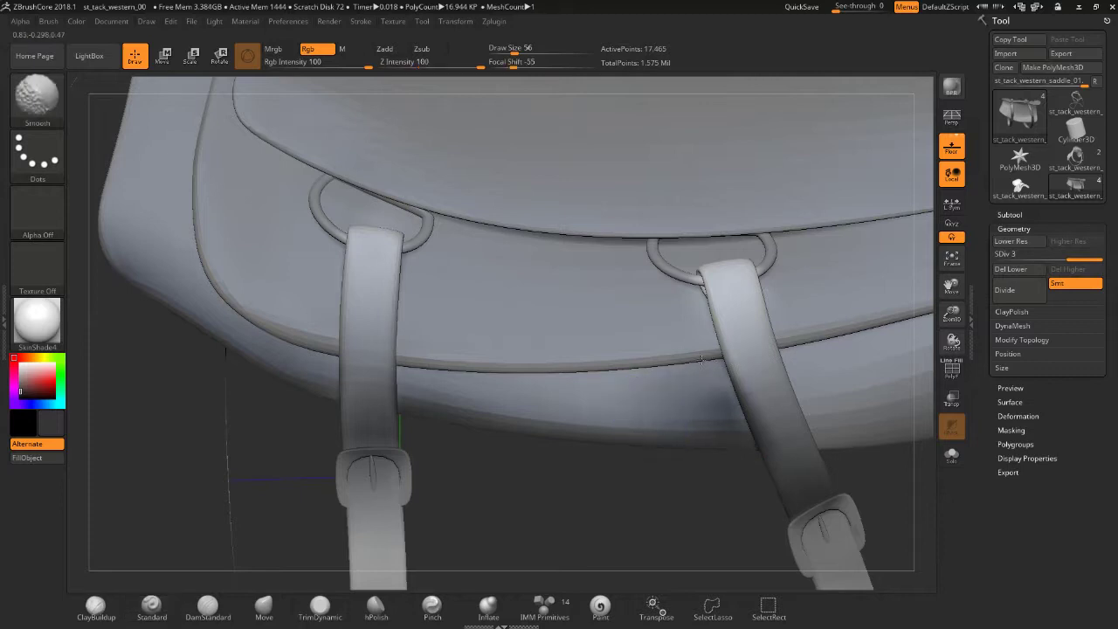
pyautogui.moveTo(668, 401); pyautogui.dragTo(769, 375, button='right')
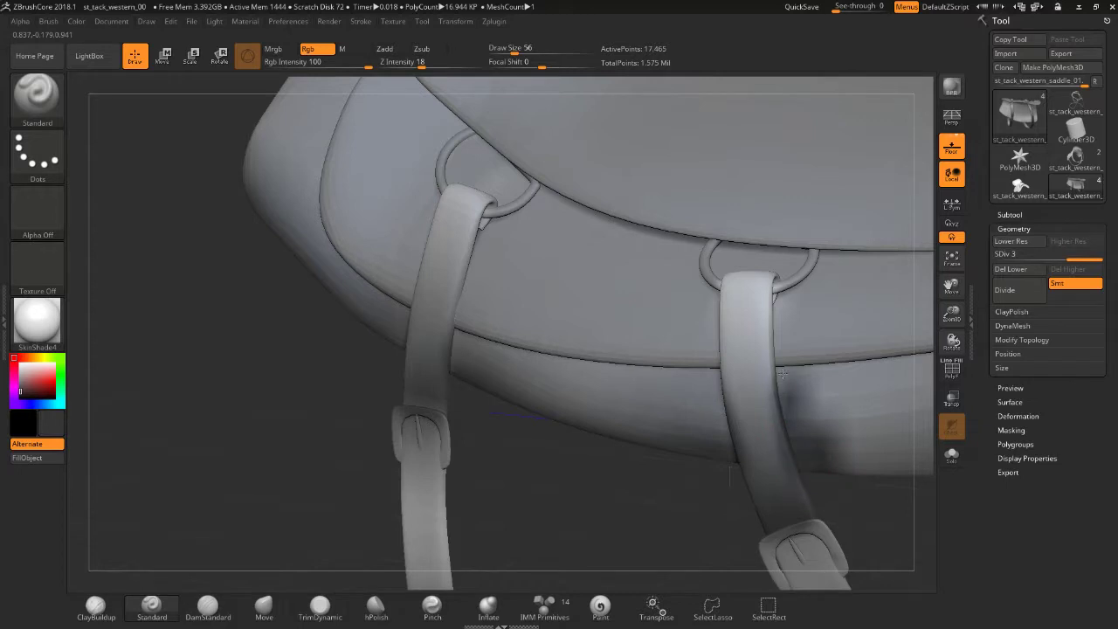
pyautogui.keyDown('shift'); pyautogui.moveTo(782, 380); pyautogui.dragTo(746, 422); pyautogui.keyUp('shift')
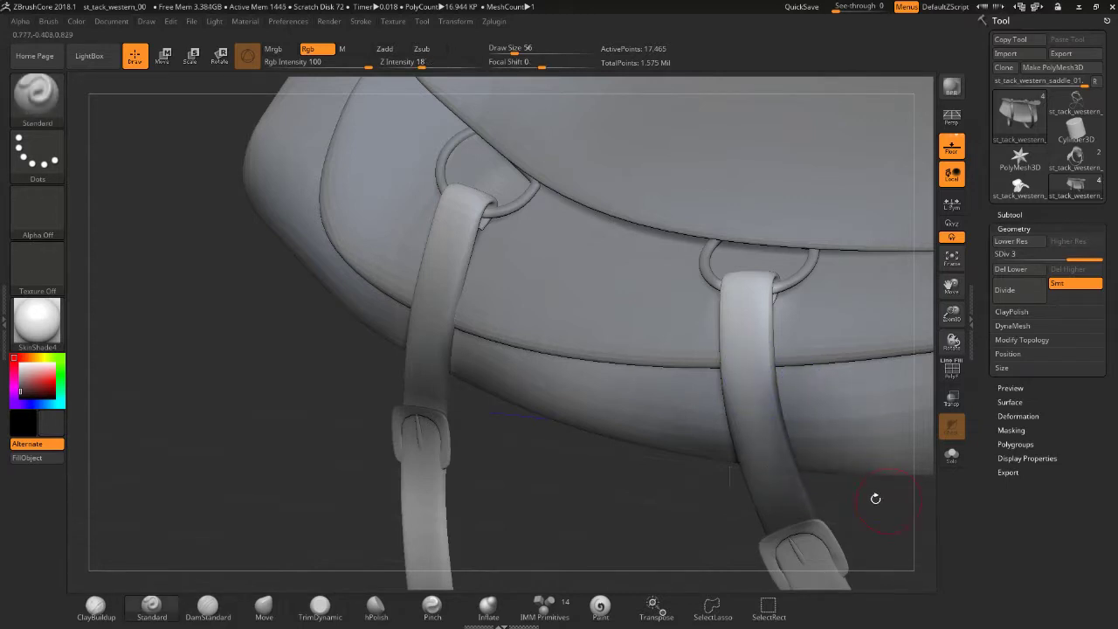
pyautogui.moveTo(873, 499)
pyautogui.mouseDown()
pyautogui.moveTo(682, 471)
pyautogui.moveTo(786, 474)
pyautogui.moveTo(474, 474)
pyautogui.moveTo(368, 516)
pyautogui.mouseUp()
pyautogui.moveTo(360, 463)
pyautogui.mouseDown()
pyautogui.moveTo(477, 474)
pyautogui.moveTo(514, 519)
pyautogui.moveTo(488, 456)
pyautogui.mouseUp()
pyautogui.moveTo(528, 493)
pyautogui.mouseDown()
pyautogui.moveTo(507, 424)
pyautogui.moveTo(512, 259)
pyautogui.moveTo(509, 302)
pyautogui.moveTo(554, 476)
pyautogui.moveTo(532, 320)
pyautogui.mouseUp()
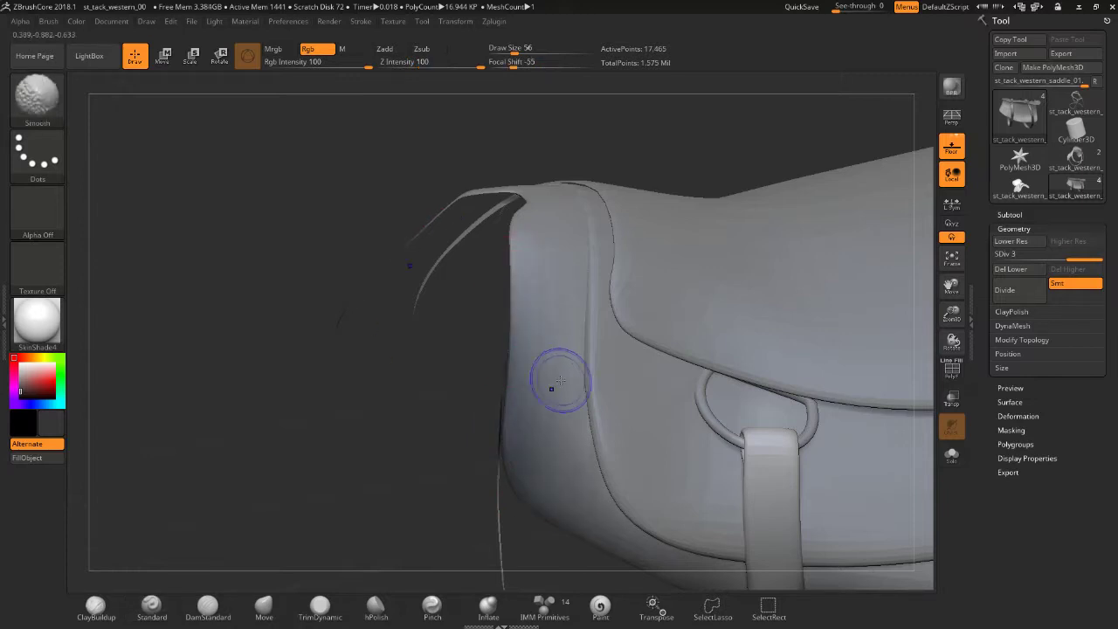
# - Sculpt a crease down the pad's flap along the strap's left edge and soften it
pyautogui.keyDown('shift'); pyautogui.moveTo(554, 379); pyautogui.dragTo(554, 524); pyautogui.keyUp('shift')
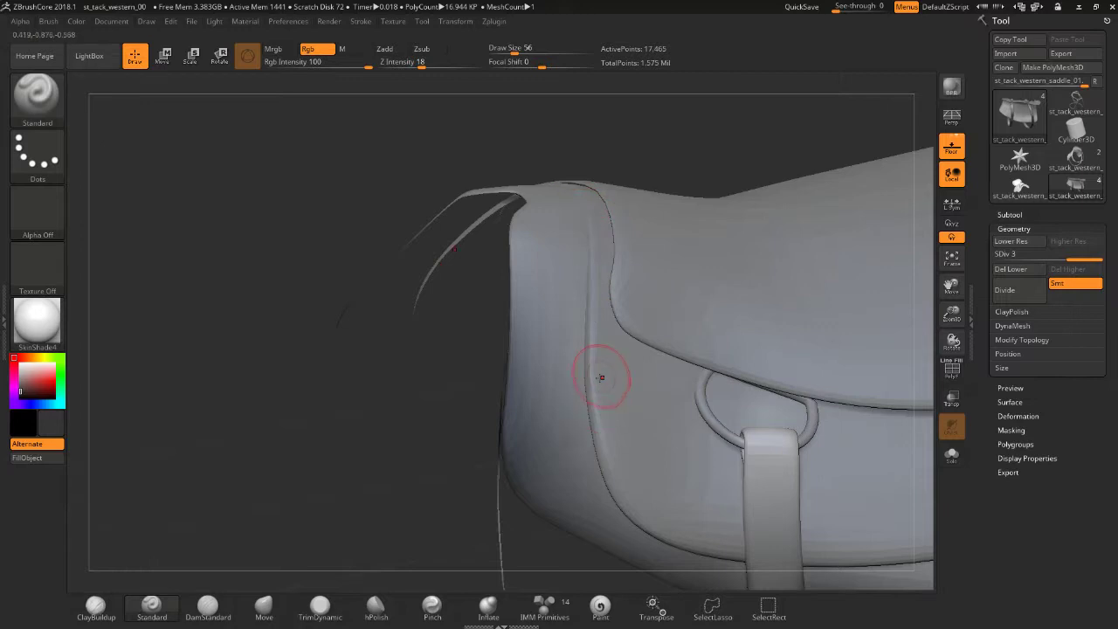
pyautogui.moveTo(601, 377)
pyautogui.mouseDown()
pyautogui.moveTo(673, 523)
pyautogui.moveTo(725, 550)
pyautogui.mouseUp()
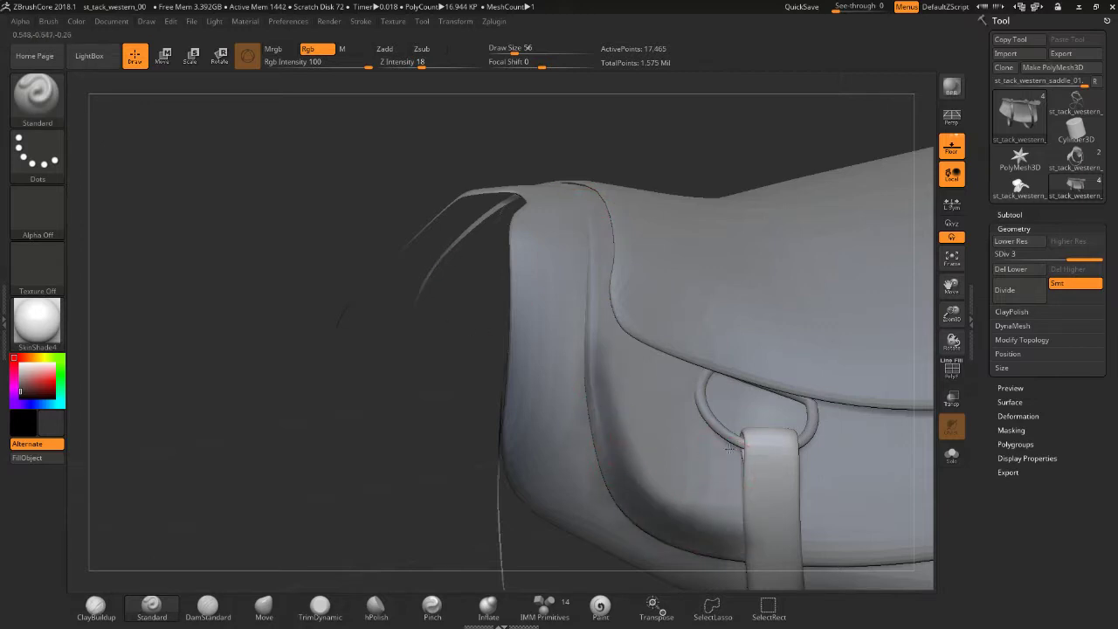
pyautogui.moveTo(728, 447); pyautogui.dragTo(734, 542)
pyautogui.moveTo(730, 472)
pyautogui.mouseDown()
pyautogui.moveTo(740, 483)
pyautogui.moveTo(741, 437)
pyautogui.mouseUp()
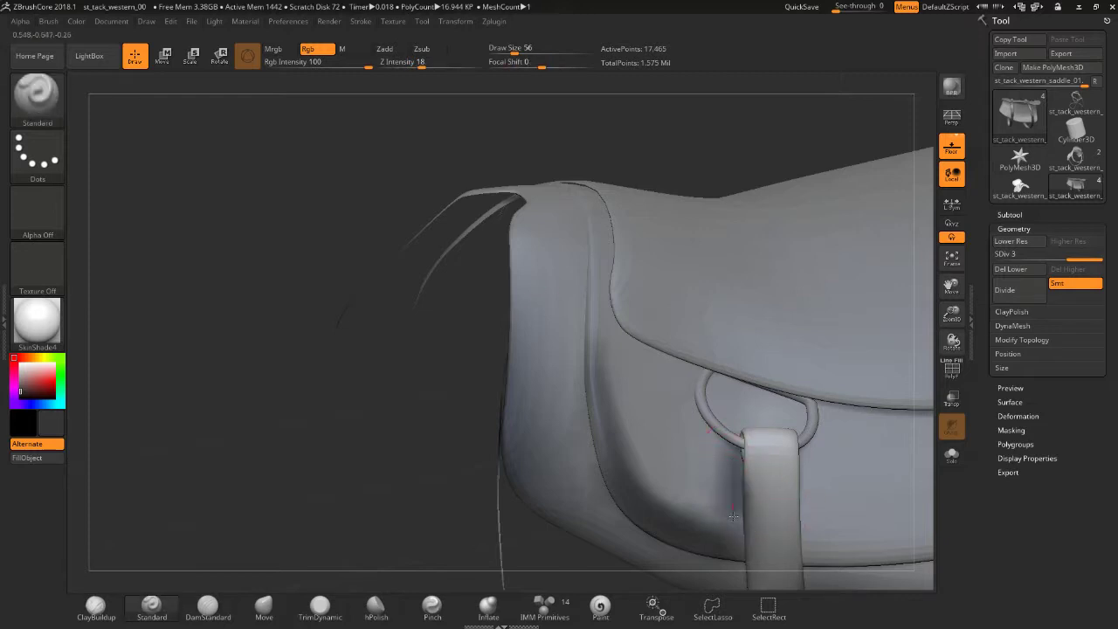
pyautogui.press('shift')
pyautogui.keyDown('shift'); pyautogui.moveTo(626, 414); pyautogui.dragTo(693, 511); pyautogui.keyUp('shift')
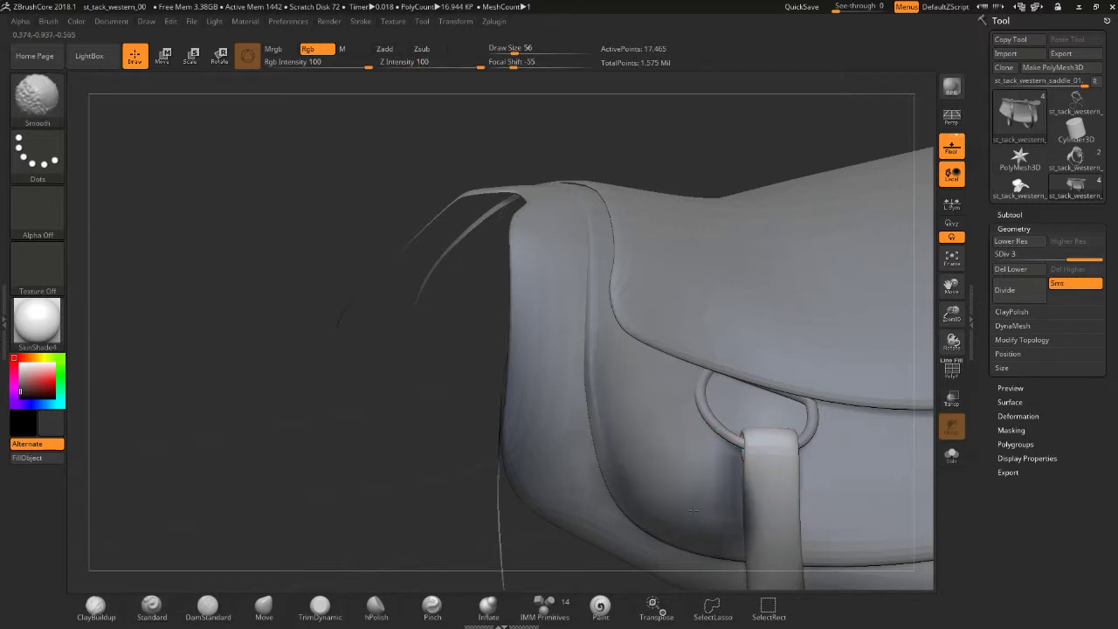
pyautogui.keyDown('shift'); pyautogui.moveTo(605, 355); pyautogui.dragTo(721, 537); pyautogui.keyUp('shift')
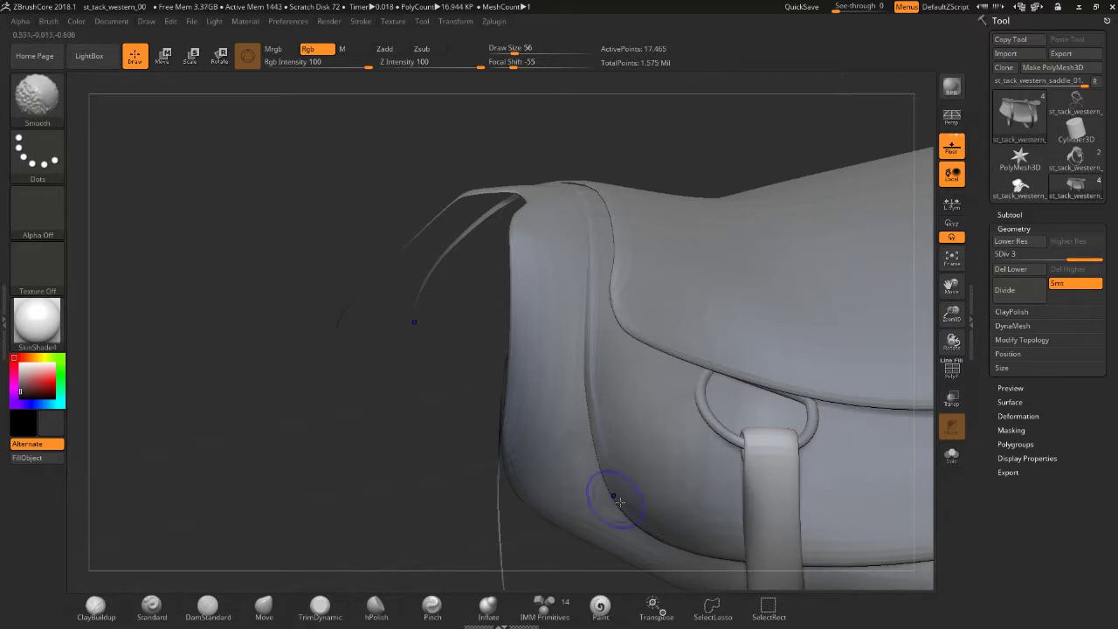
pyautogui.keyDown('shift'); pyautogui.moveTo(619, 501); pyautogui.dragTo(734, 566); pyautogui.keyUp('shift')
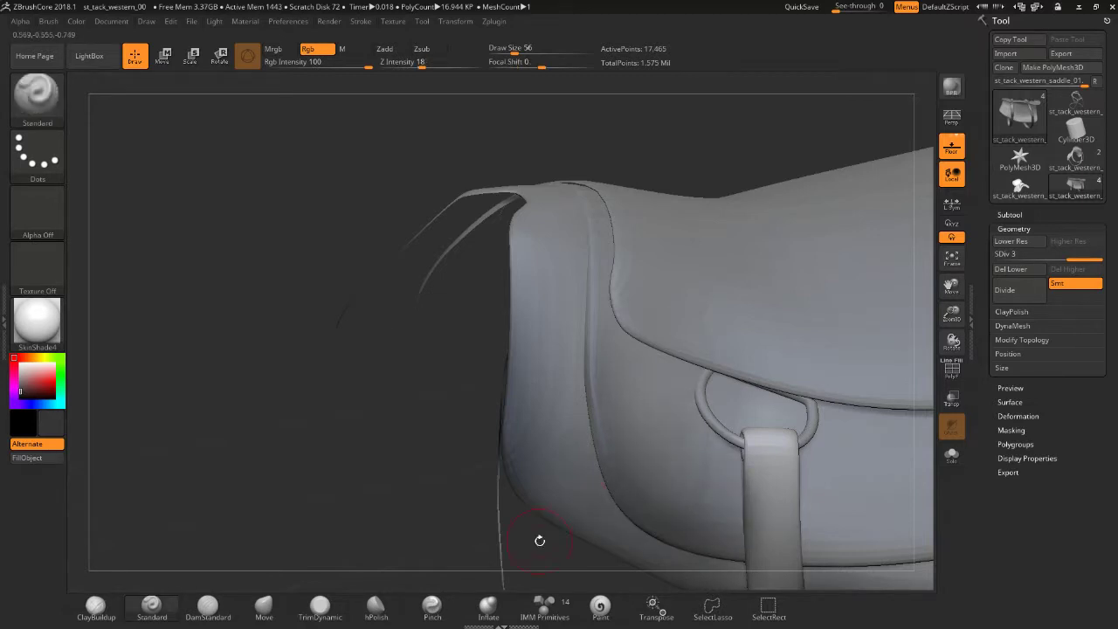
# - Smooth the strap's right edge below the ring and the dark patch beside it
pyautogui.moveTo(536, 536)
pyautogui.mouseDown()
pyautogui.moveTo(469, 416)
pyautogui.moveTo(554, 419)
pyautogui.mouseUp()
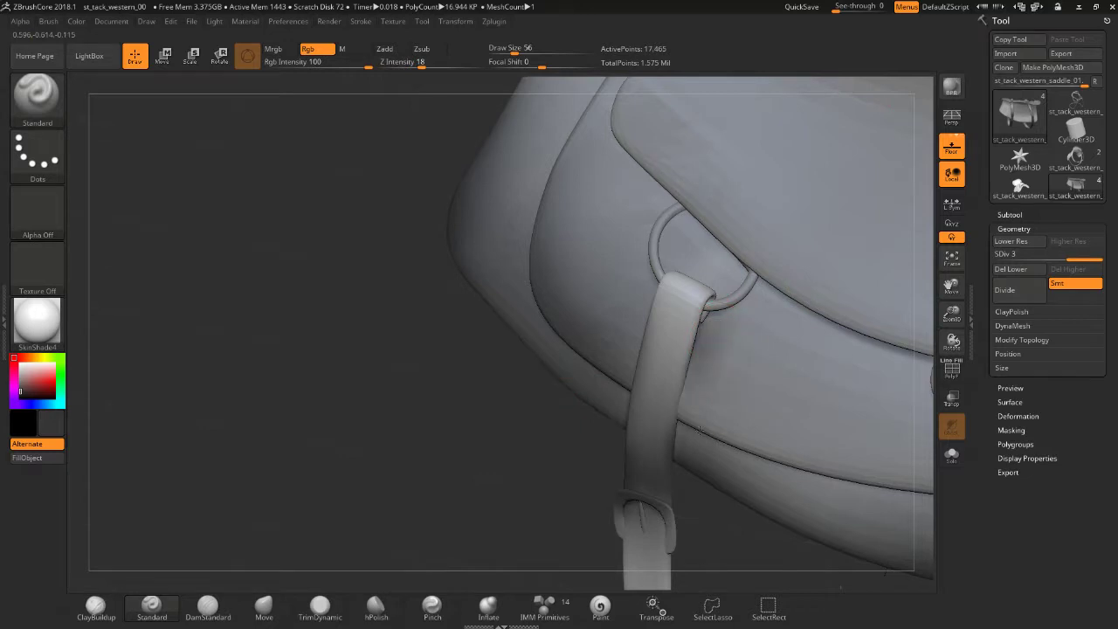
pyautogui.moveTo(720, 332)
pyautogui.keyDown('shift'); pyautogui.mouseDown()
pyautogui.moveTo(690, 410)
pyautogui.moveTo(818, 456)
pyautogui.mouseUp(); pyautogui.keyUp('shift')
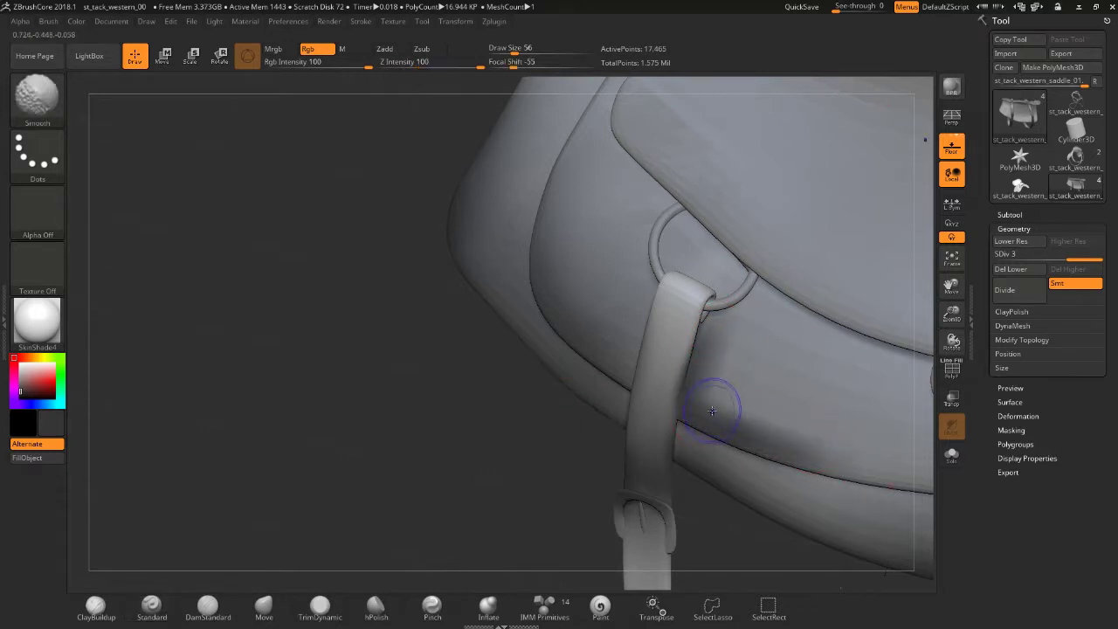
pyautogui.keyDown('shift'); pyautogui.moveTo(711, 410); pyautogui.dragTo(871, 454); pyautogui.keyUp('shift')
pyautogui.keyDown('shift'); pyautogui.moveTo(713, 371); pyautogui.dragTo(727, 329); pyautogui.keyUp('shift')
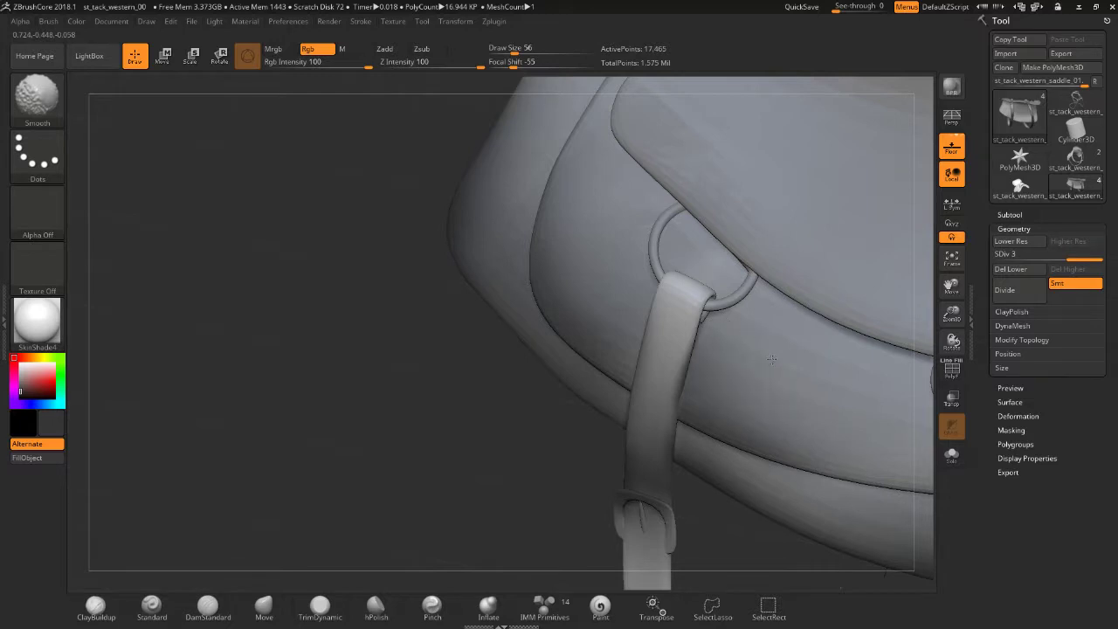
pyautogui.moveTo(793, 481); pyautogui.dragTo(773, 447, button='right')
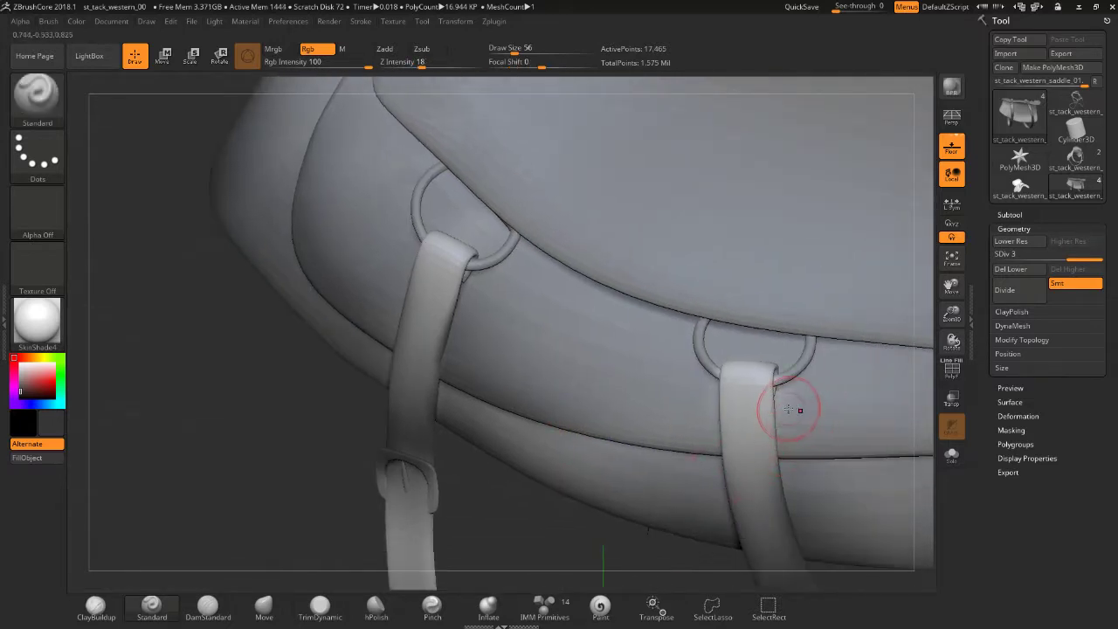
pyautogui.moveTo(788, 409)
pyautogui.mouseDown()
pyautogui.moveTo(792, 386)
pyautogui.moveTo(852, 441)
pyautogui.moveTo(899, 442)
pyautogui.moveTo(777, 428)
pyautogui.mouseUp()
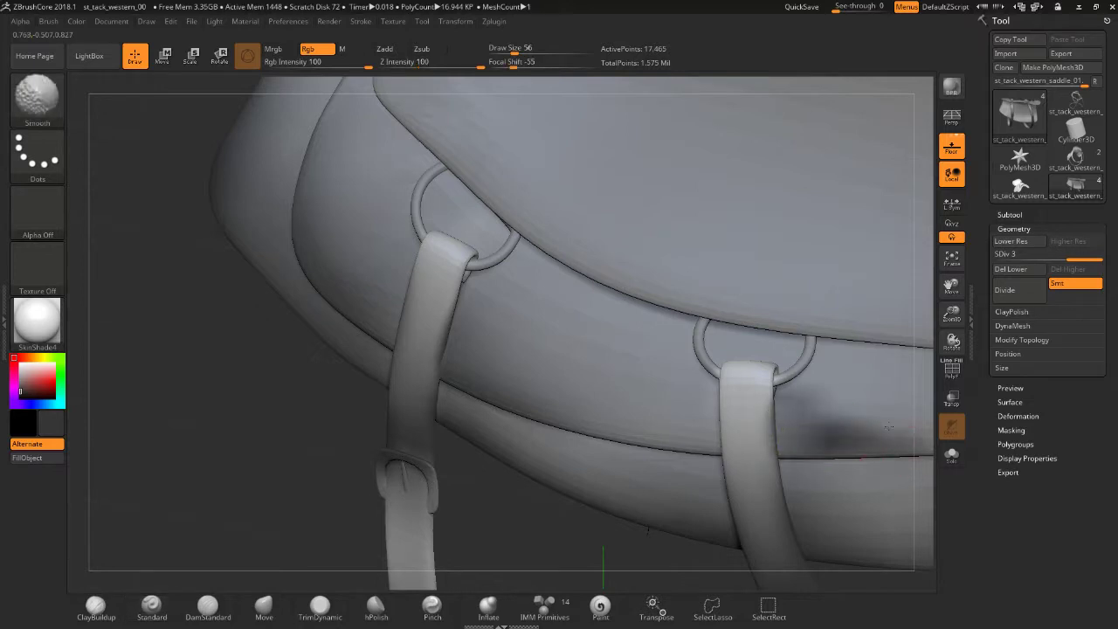
pyautogui.moveTo(888, 427)
pyautogui.keyDown('shift'); pyautogui.mouseDown()
pyautogui.moveTo(813, 424)
pyautogui.moveTo(864, 441)
pyautogui.mouseUp(); pyautogui.keyUp('shift')
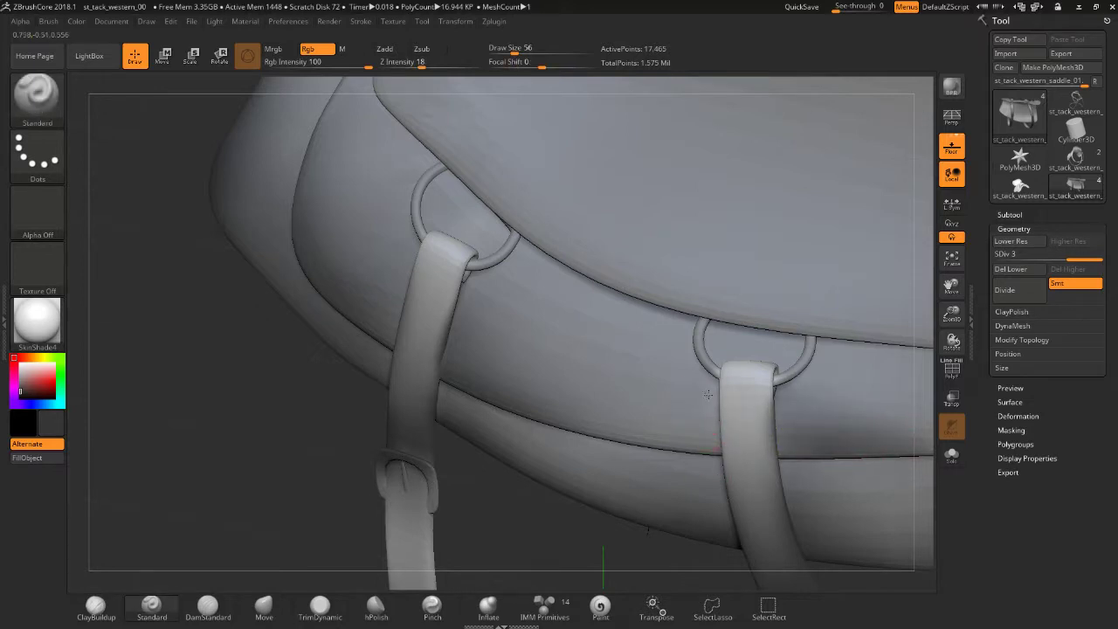
# - Sculpt depth into the band left of the right strap, then smooth the dark spot away
pyautogui.moveTo(708, 395)
pyautogui.mouseDown()
pyautogui.moveTo(712, 428)
pyautogui.moveTo(694, 432)
pyautogui.moveTo(721, 397)
pyautogui.mouseUp()
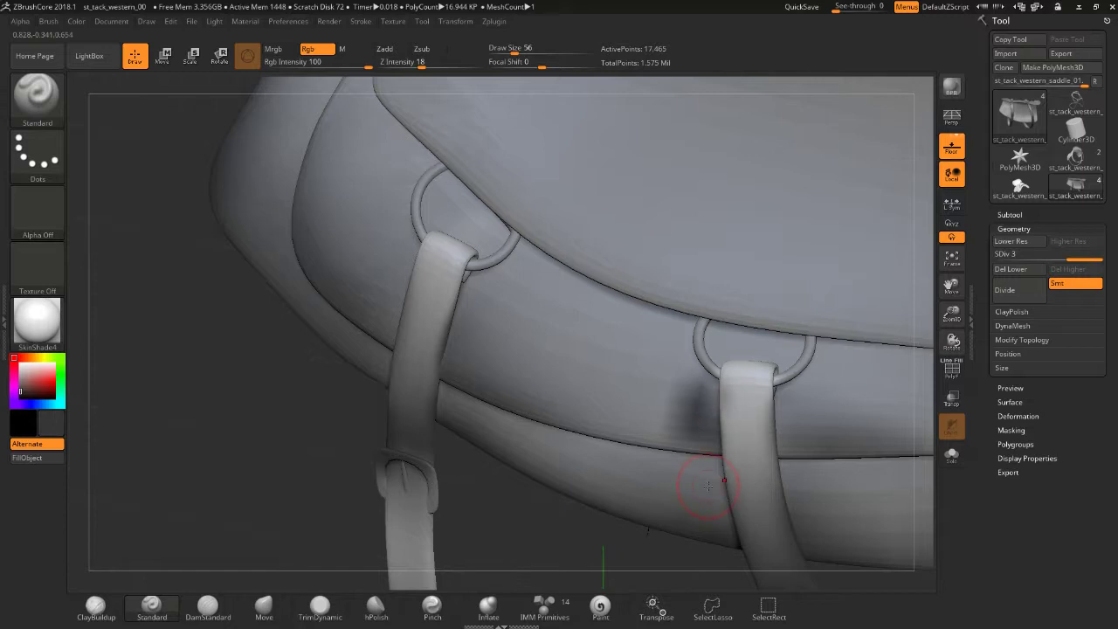
pyautogui.moveTo(688, 445)
pyautogui.mouseDown()
pyautogui.moveTo(559, 418)
pyautogui.moveTo(686, 429)
pyautogui.mouseUp()
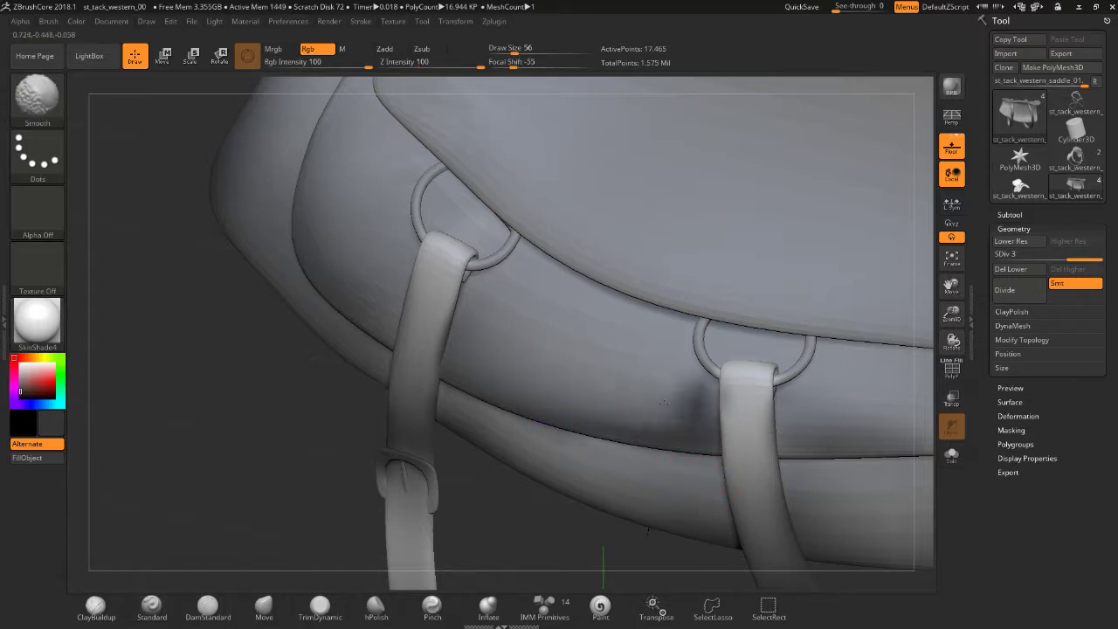
pyautogui.keyDown('shift'); pyautogui.moveTo(568, 390); pyautogui.dragTo(589, 400); pyautogui.keyUp('shift')
pyautogui.keyDown('shift'); pyautogui.moveTo(665, 366); pyautogui.dragTo(665, 409); pyautogui.keyUp('shift')
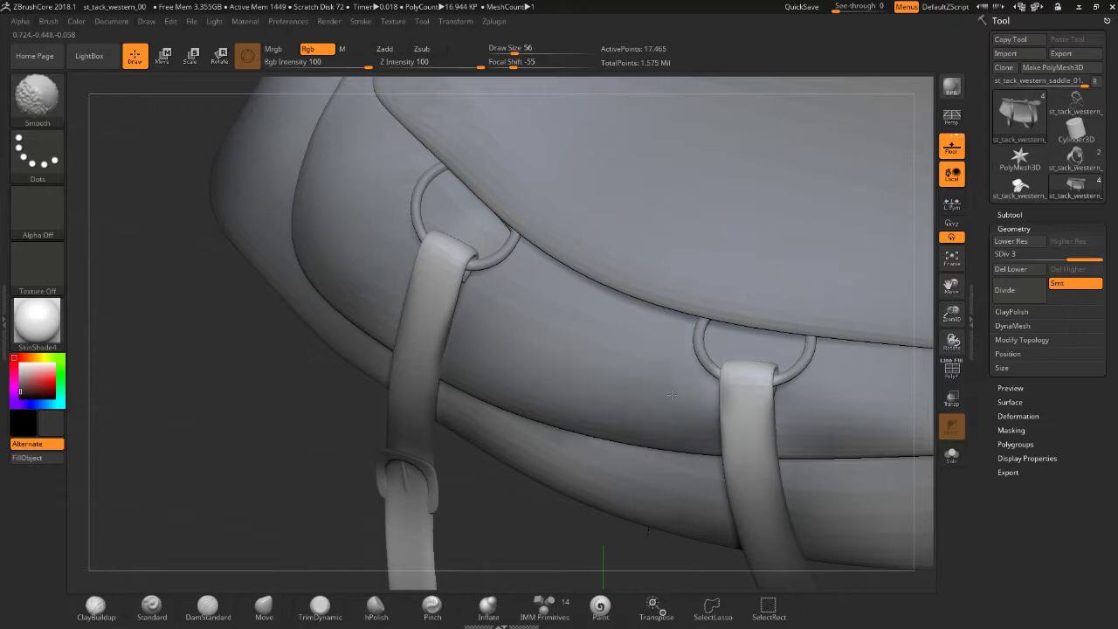
pyautogui.moveTo(665, 576); pyautogui.dragTo(556, 382)
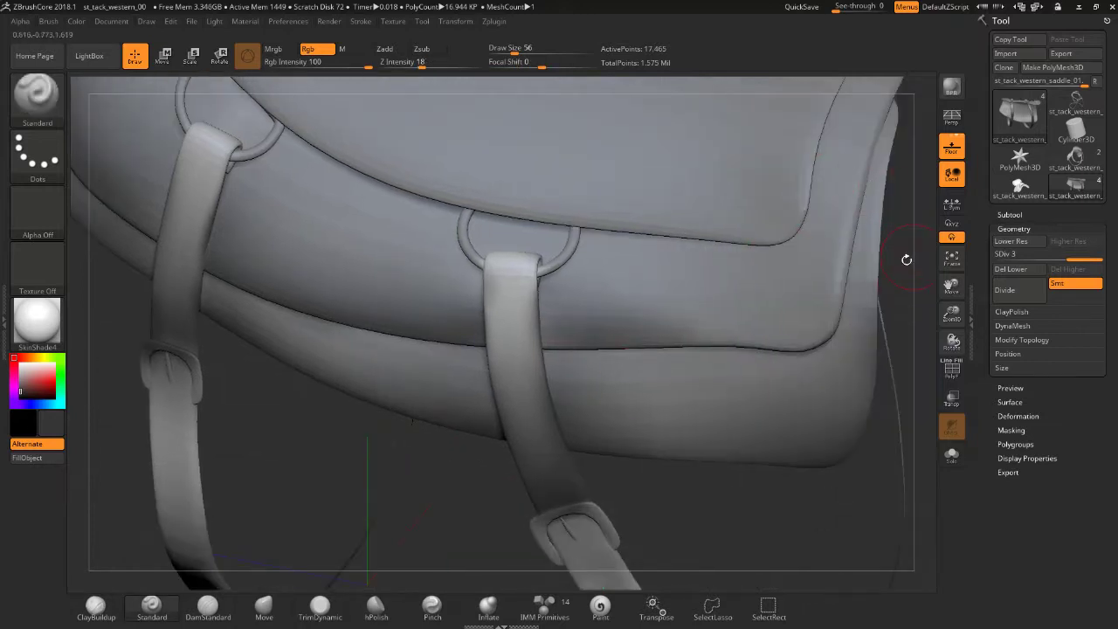
# - Deepen and Shift-smooth the flap's lower seam toward its right corner
pyautogui.moveTo(907, 259)
pyautogui.mouseDown()
pyautogui.moveTo(780, 444)
pyautogui.moveTo(845, 186)
pyautogui.mouseUp()
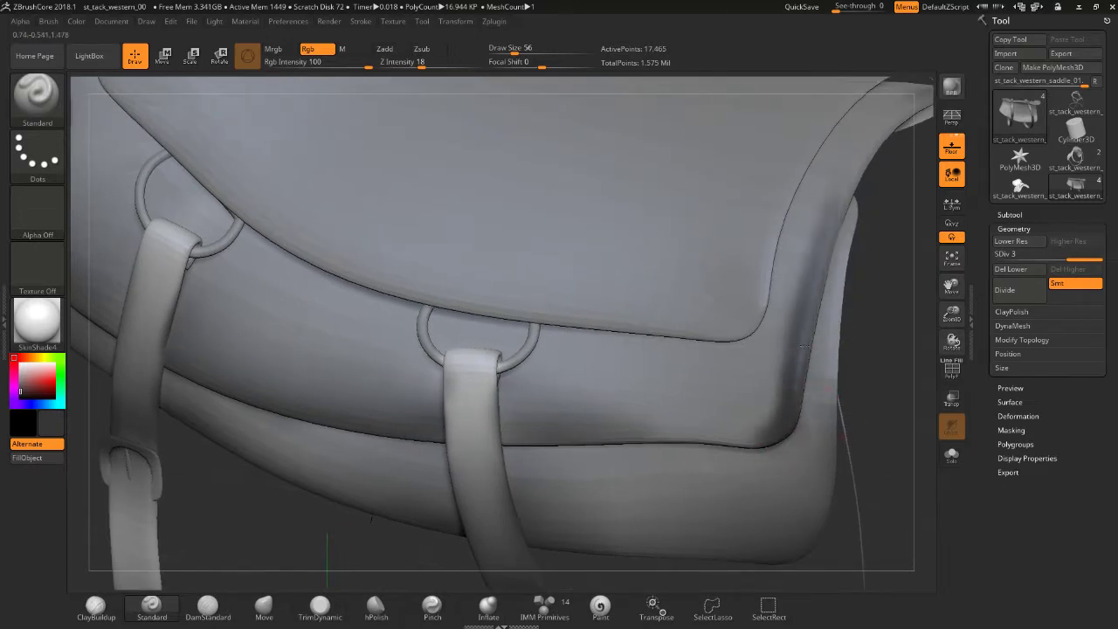
pyautogui.moveTo(635, 439); pyautogui.dragTo(720, 431)
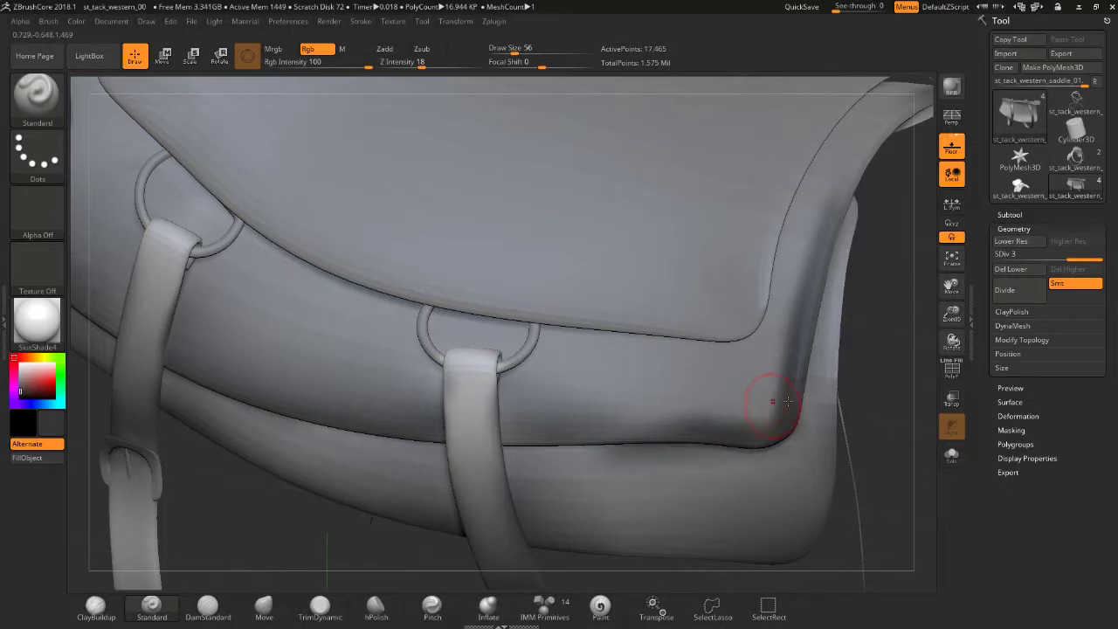
pyautogui.press('shift')
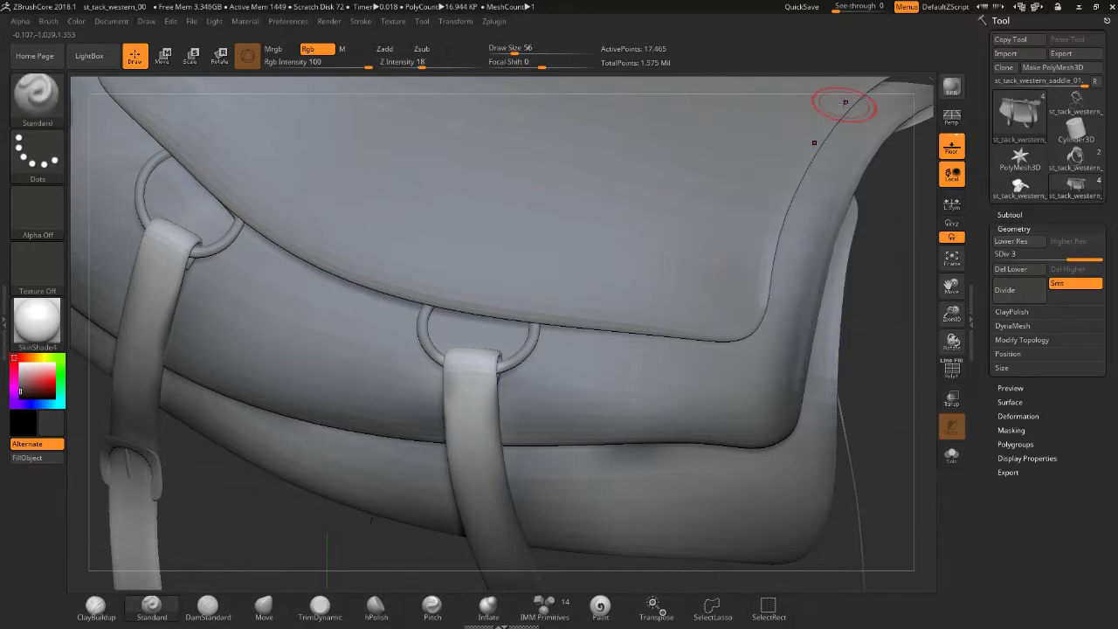
pyautogui.moveTo(879, 369)
pyautogui.mouseDown()
pyautogui.moveTo(886, 379)
pyautogui.moveTo(832, 338)
pyautogui.mouseUp()
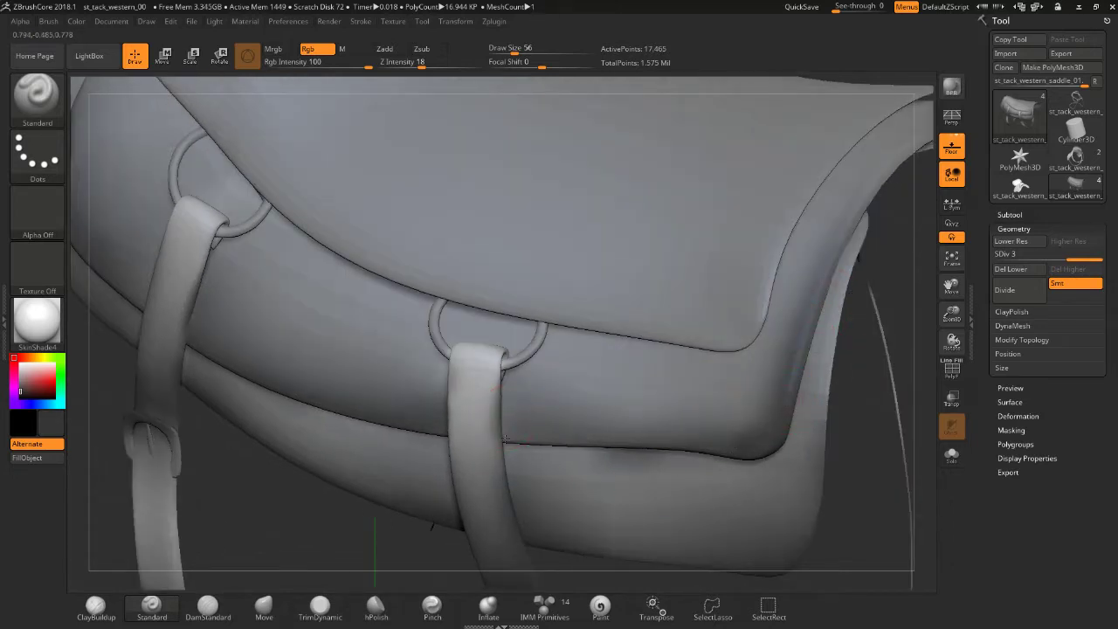
pyautogui.moveTo(650, 442); pyautogui.dragTo(741, 460)
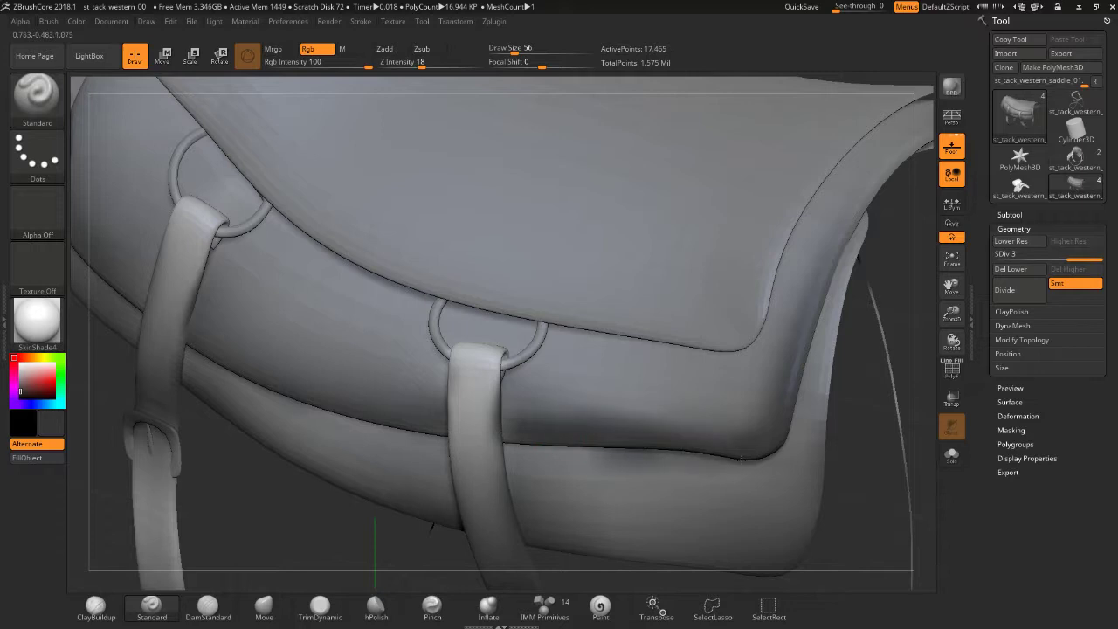
pyautogui.press('shift')
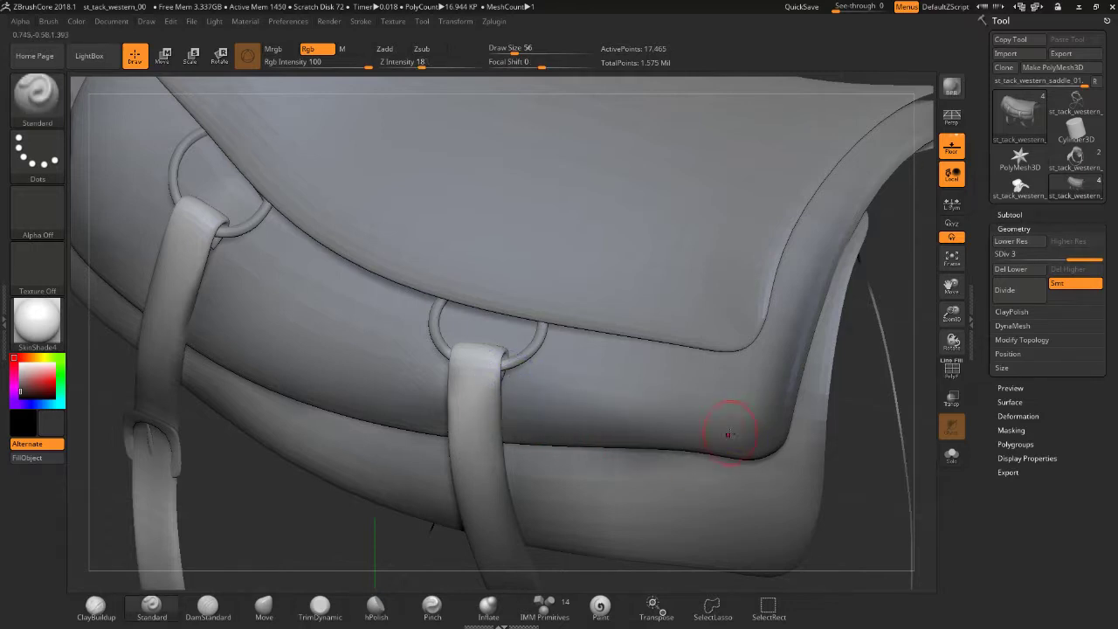
pyautogui.keyDown('shift'); pyautogui.moveTo(695, 405); pyautogui.dragTo(768, 417); pyautogui.keyUp('shift')
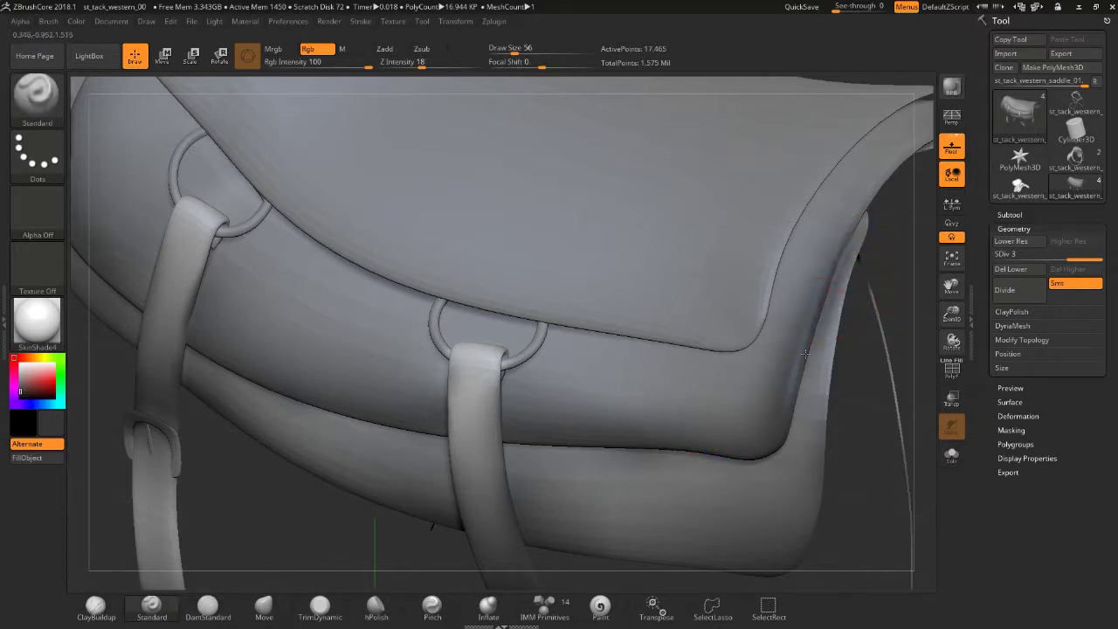
pyautogui.moveTo(796, 407); pyautogui.dragTo(760, 455)
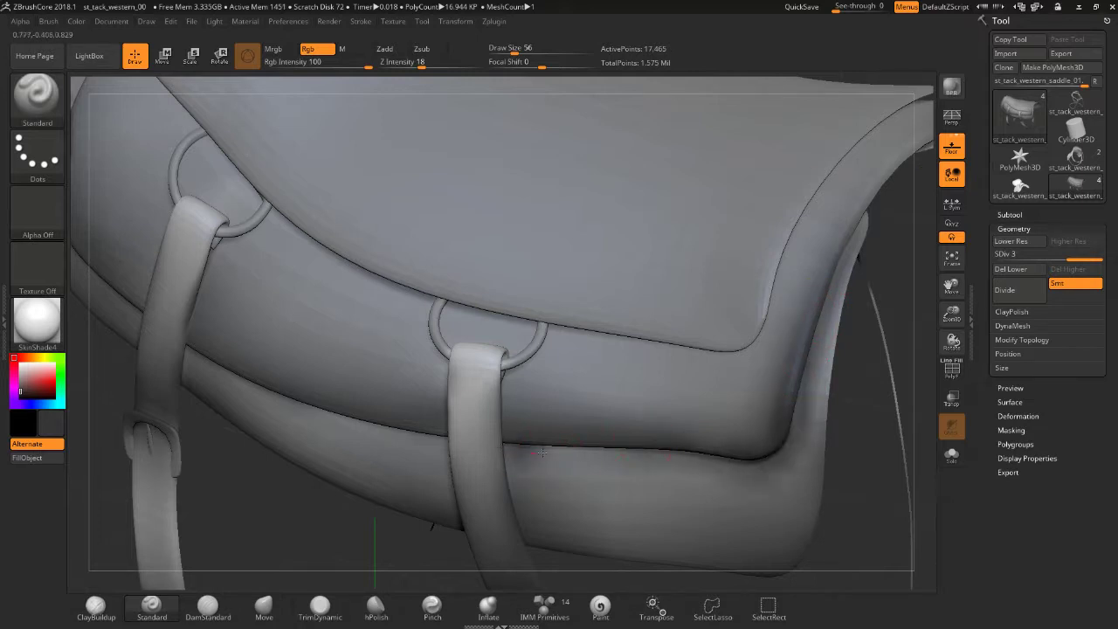
pyautogui.press('shift')
pyautogui.keyDown('shift'); pyautogui.moveTo(539, 456); pyautogui.dragTo(796, 468); pyautogui.keyUp('shift')
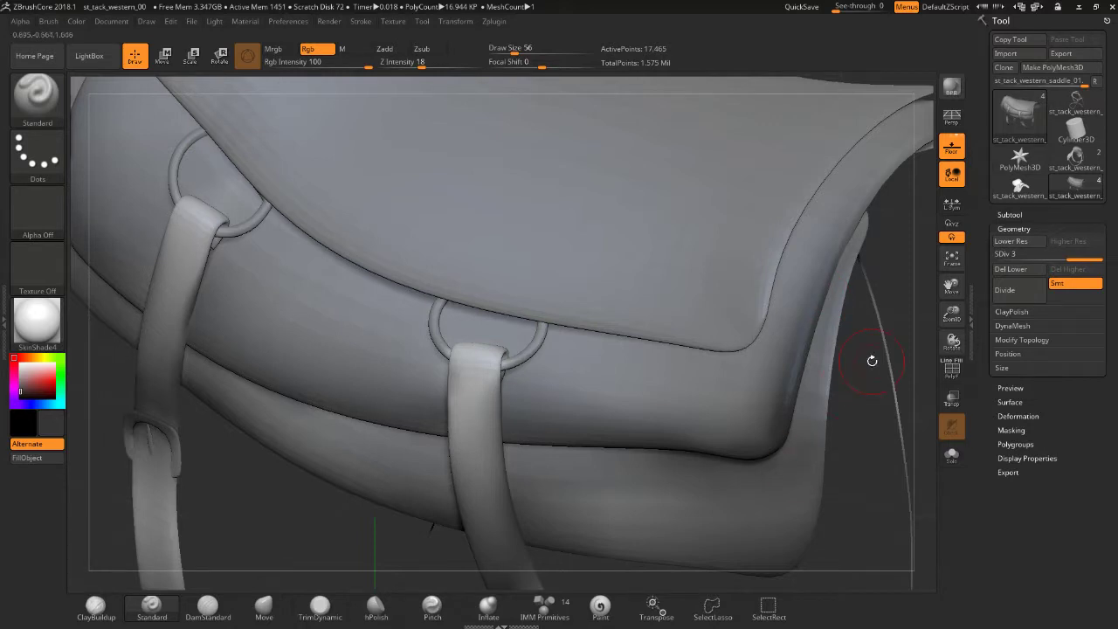
# - Carve a crease from the ring to the flap's lower-right corner, then smooth the curved edge
pyautogui.moveTo(871, 359)
pyautogui.mouseDown()
pyautogui.moveTo(730, 376)
pyautogui.moveTo(712, 336)
pyautogui.moveTo(815, 208)
pyautogui.mouseUp()
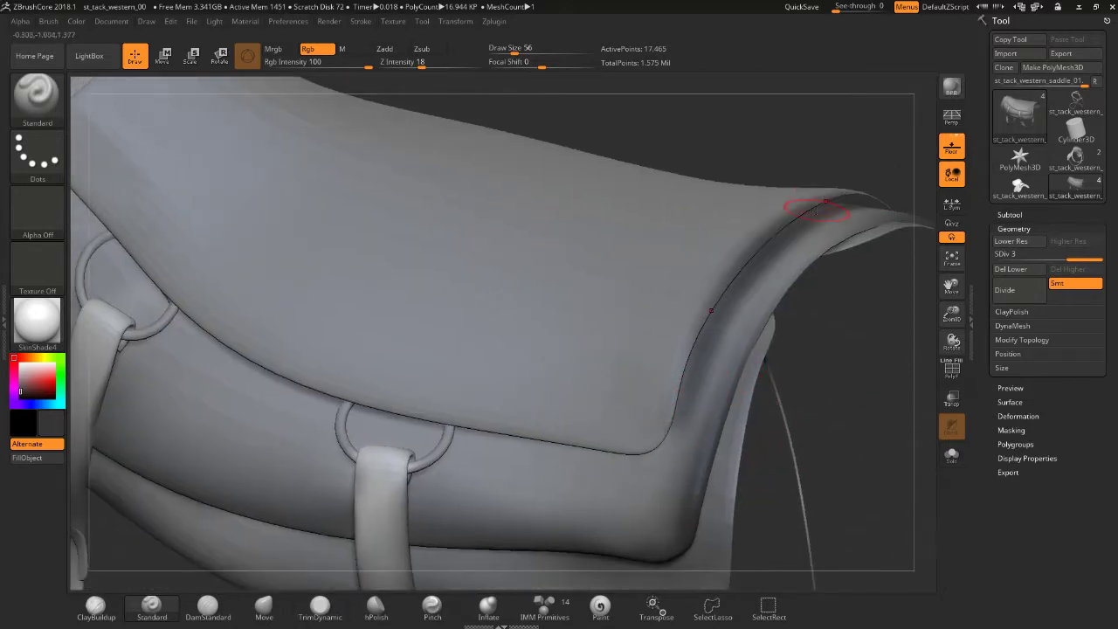
pyautogui.moveTo(666, 426); pyautogui.dragTo(610, 458)
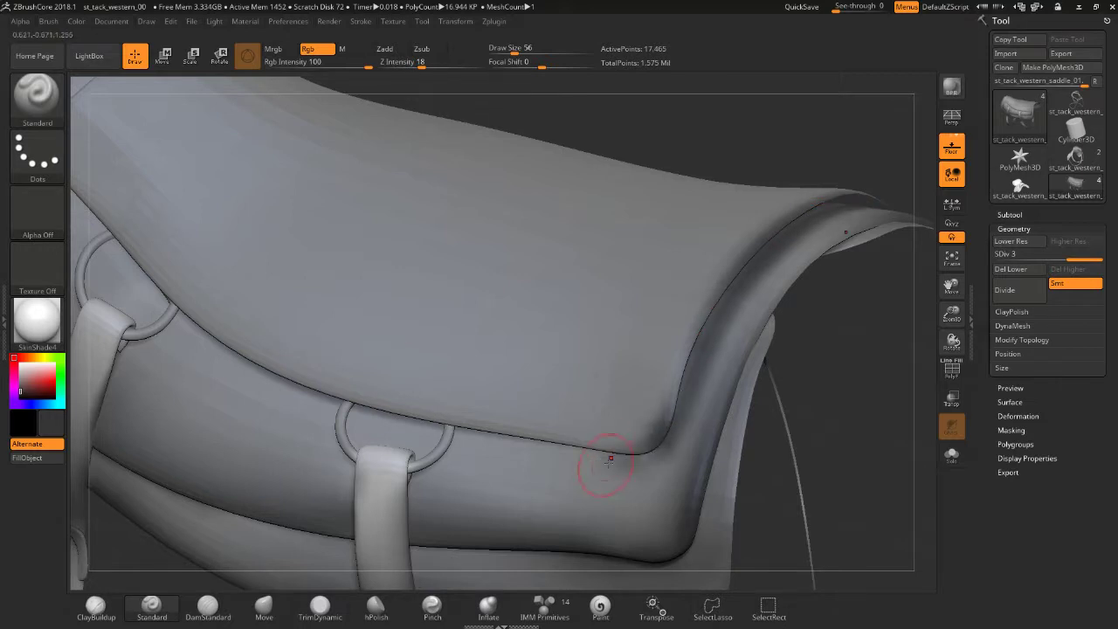
pyautogui.moveTo(487, 423); pyautogui.dragTo(647, 460)
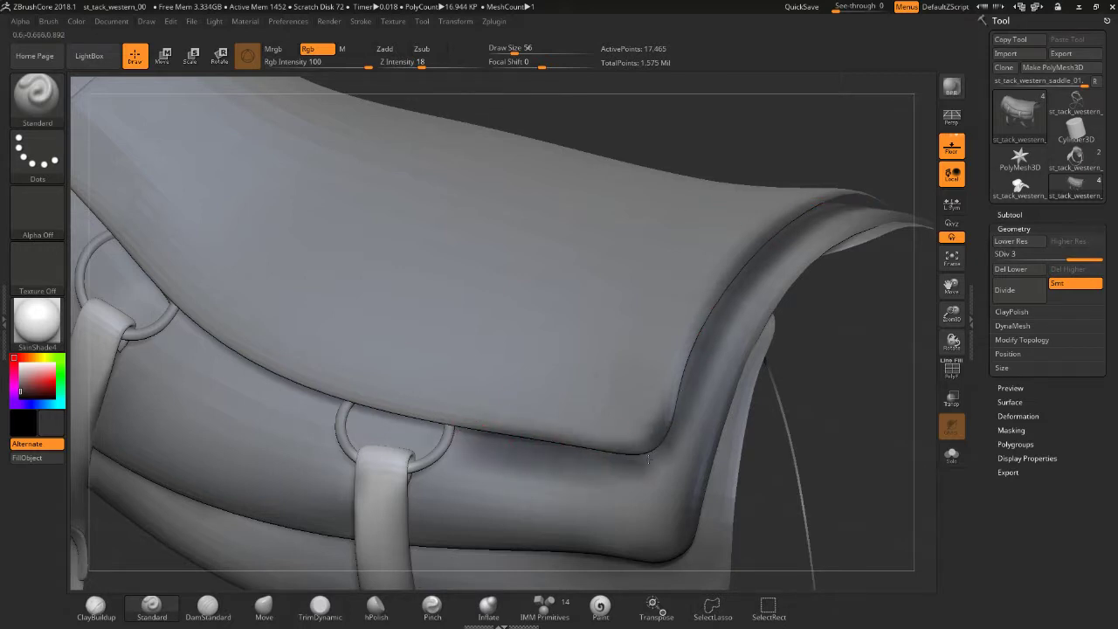
pyautogui.keyDown('shift'); pyautogui.moveTo(459, 441); pyautogui.dragTo(671, 437); pyautogui.keyUp('shift')
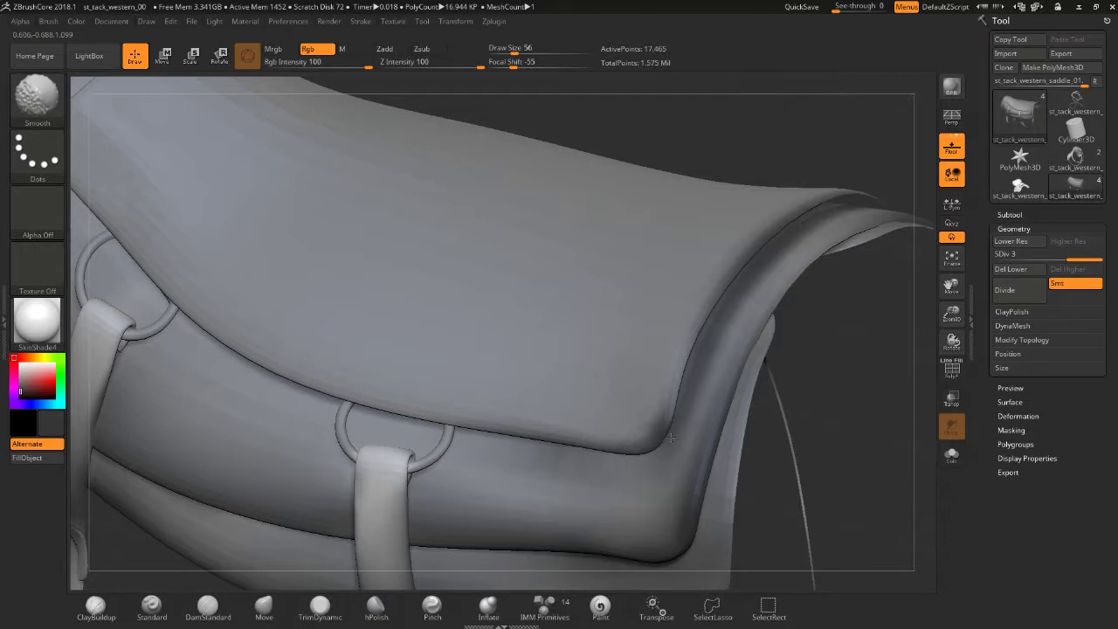
pyautogui.moveTo(686, 346); pyautogui.dragTo(829, 228)
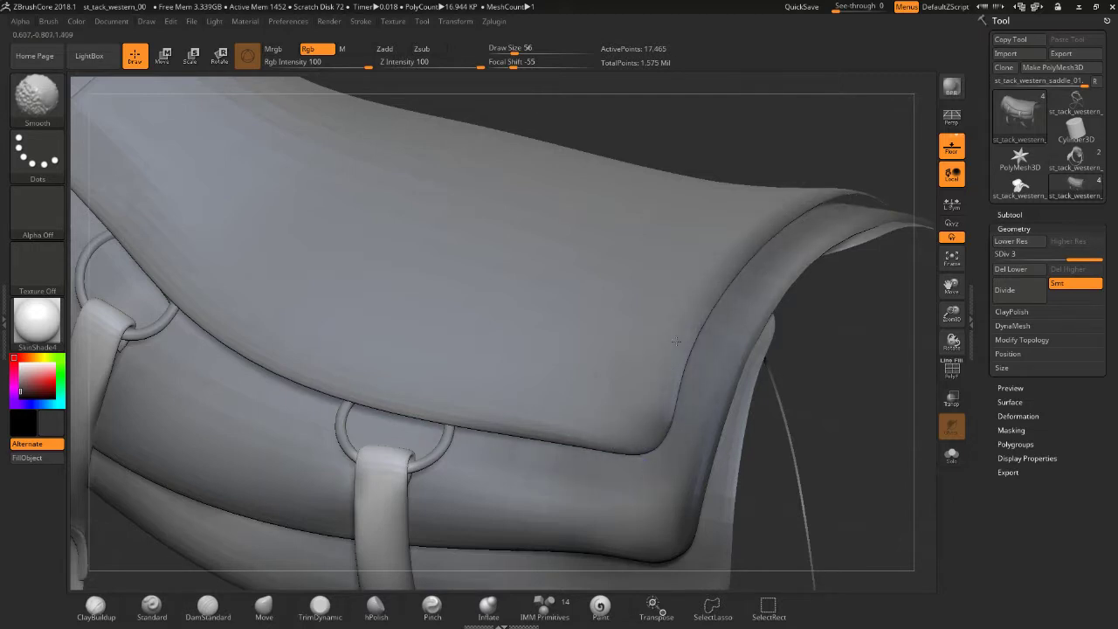
# - Deepen the flap's lower edge above the ring, carrying the crease from the left ring to the centre ring
pyautogui.moveTo(357, 411); pyautogui.dragTo(466, 433)
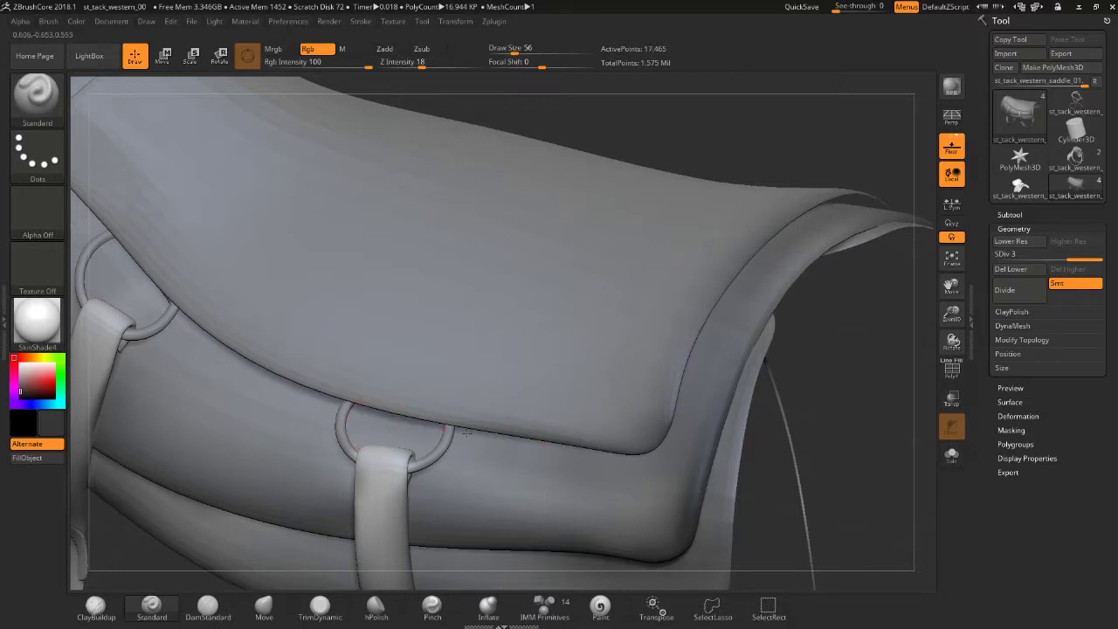
pyautogui.moveTo(341, 407); pyautogui.dragTo(442, 431)
pyautogui.moveTo(301, 400); pyautogui.dragTo(443, 431)
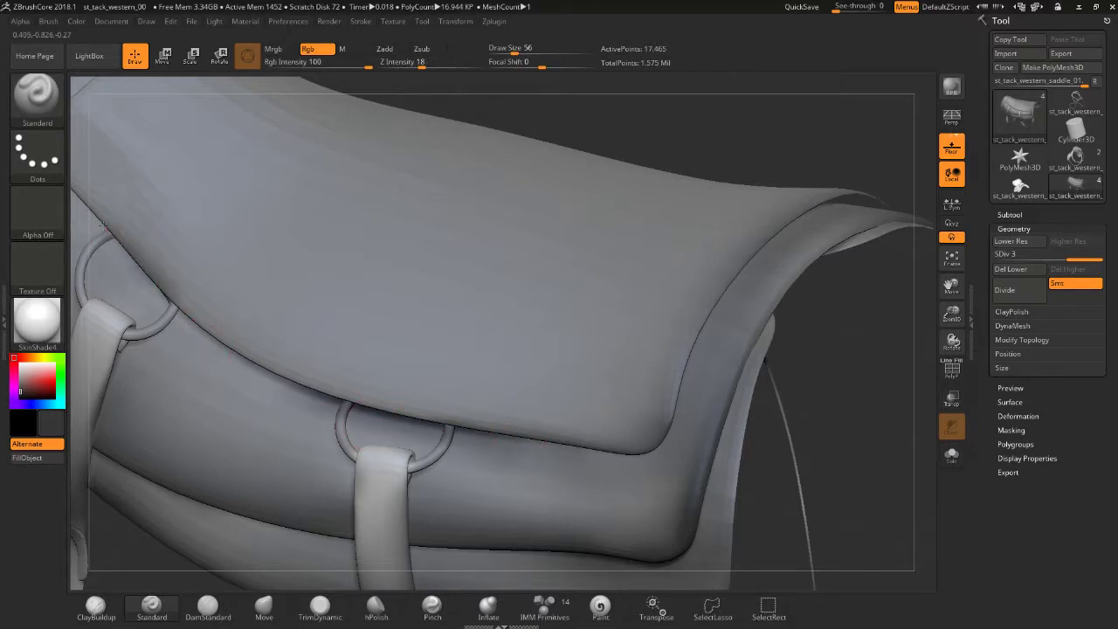
pyautogui.moveTo(126, 260)
pyautogui.mouseDown()
pyautogui.moveTo(214, 350)
pyautogui.moveTo(297, 398)
pyautogui.mouseUp()
pyautogui.moveTo(193, 332); pyautogui.dragTo(380, 437)
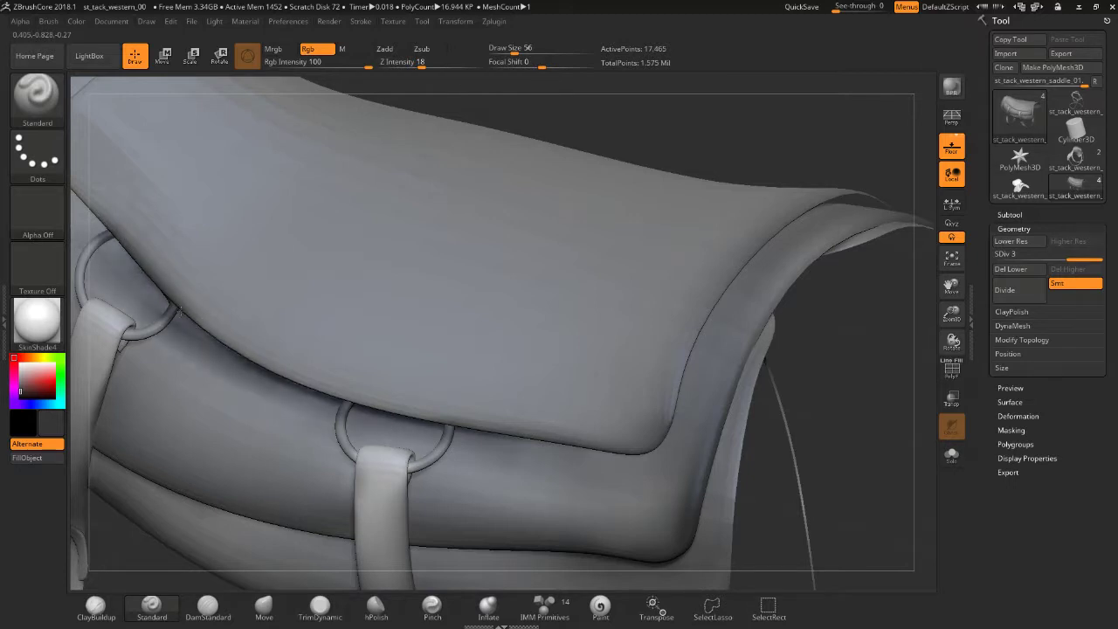
# - Smooth the flap's lower edge around and past the ring
pyautogui.moveTo(486, 106); pyautogui.dragTo(349, 367)
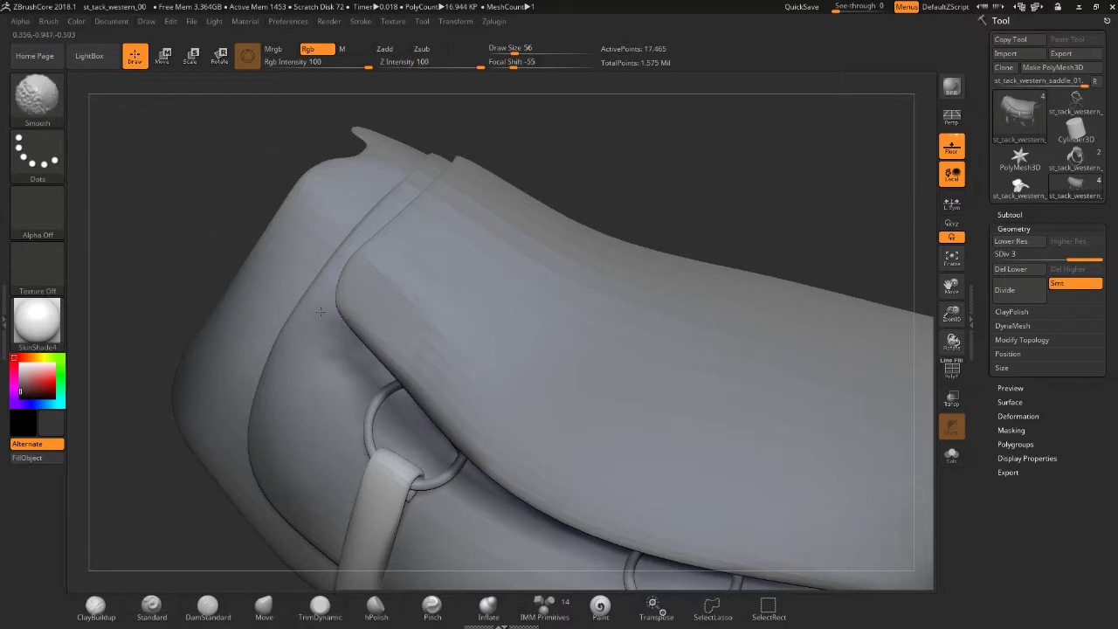
pyautogui.moveTo(345, 331)
pyautogui.keyDown('shift'); pyautogui.mouseDown()
pyautogui.moveTo(559, 524)
pyautogui.moveTo(454, 467)
pyautogui.mouseUp(); pyautogui.keyUp('shift')
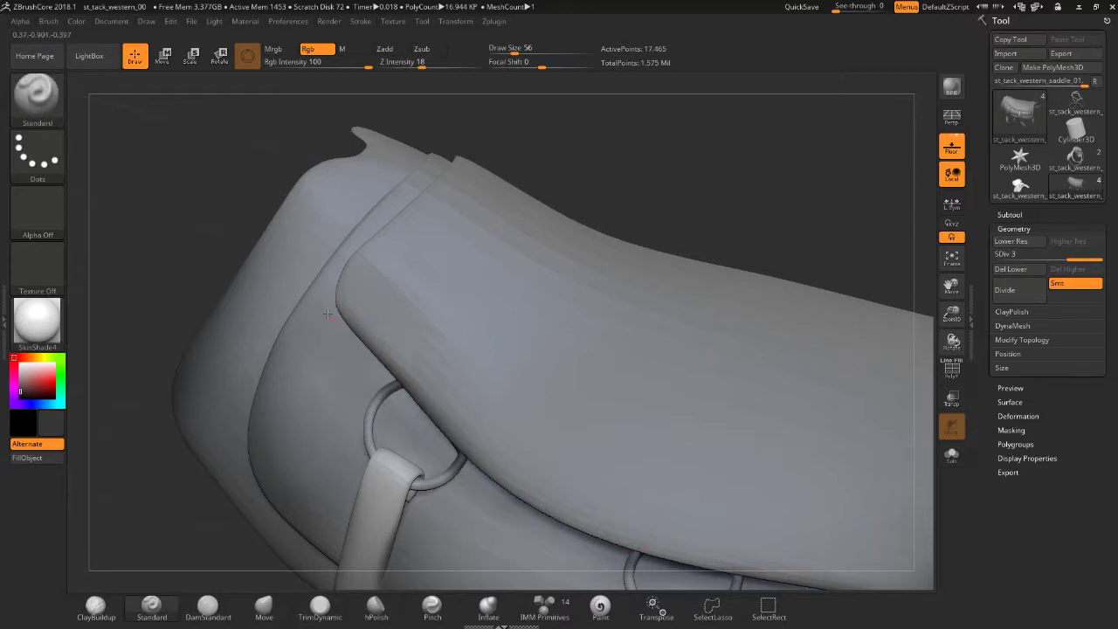
pyautogui.keyDown('shift'); pyautogui.moveTo(328, 315); pyautogui.dragTo(516, 524); pyautogui.keyUp('shift')
pyautogui.keyDown('shift'); pyautogui.moveTo(489, 485); pyautogui.dragTo(703, 580); pyautogui.keyUp('shift')
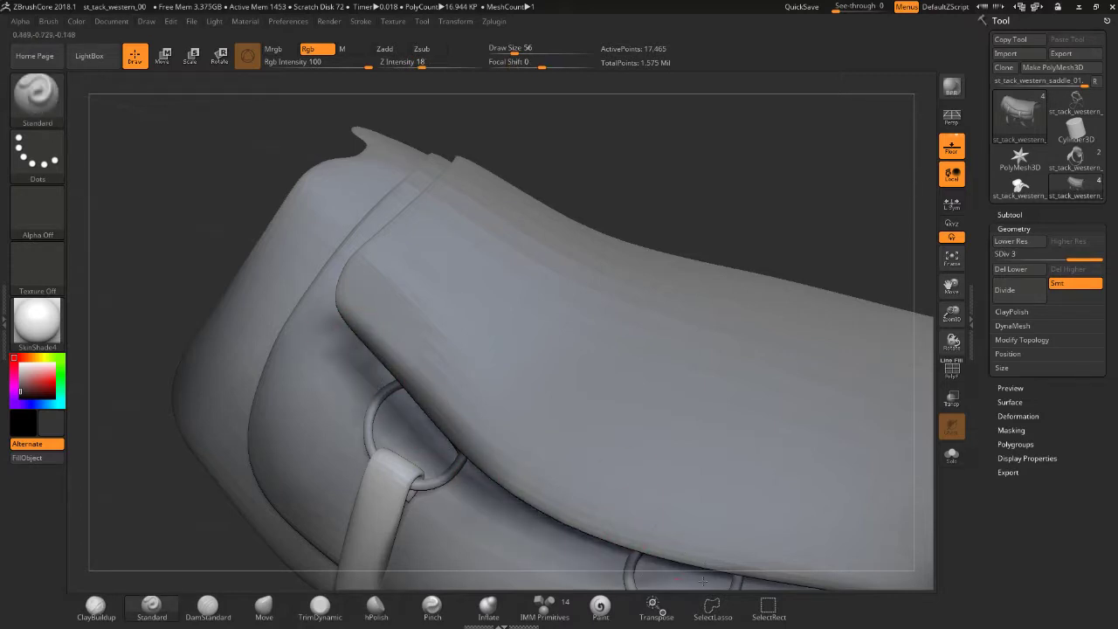
pyautogui.keyDown('shift'); pyautogui.moveTo(416, 407); pyautogui.dragTo(331, 319); pyautogui.keyUp('shift')
pyautogui.keyDown('shift'); pyautogui.moveTo(384, 393); pyautogui.dragTo(621, 555); pyautogui.keyUp('shift')
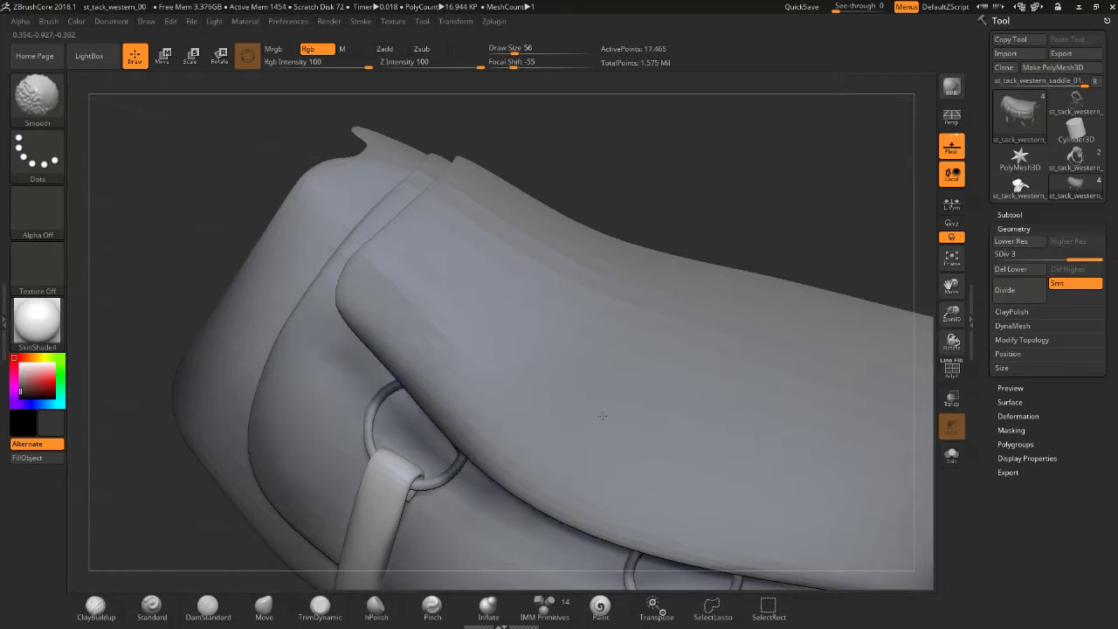
# - Soften the flap edge toward the lower ring, then frame the whole saddle with F
pyautogui.moveTo(609, 130); pyautogui.dragTo(367, 294)
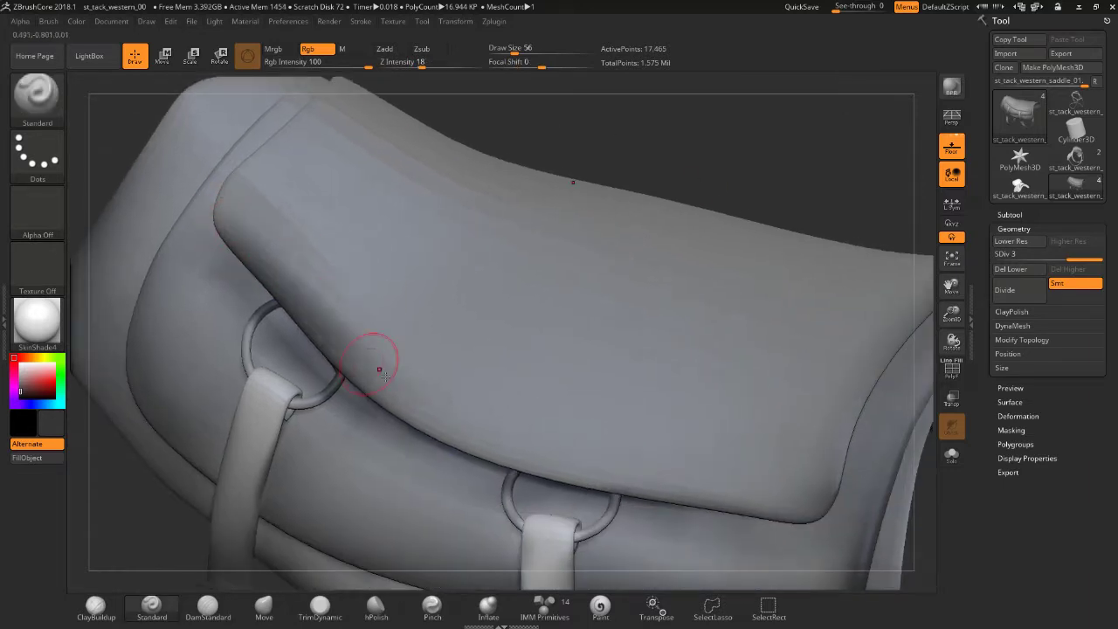
pyautogui.moveTo(379, 370)
pyautogui.keyDown('shift'); pyautogui.mouseDown()
pyautogui.moveTo(756, 501)
pyautogui.moveTo(781, 498)
pyautogui.moveTo(705, 519)
pyautogui.mouseUp(); pyautogui.keyUp('shift')
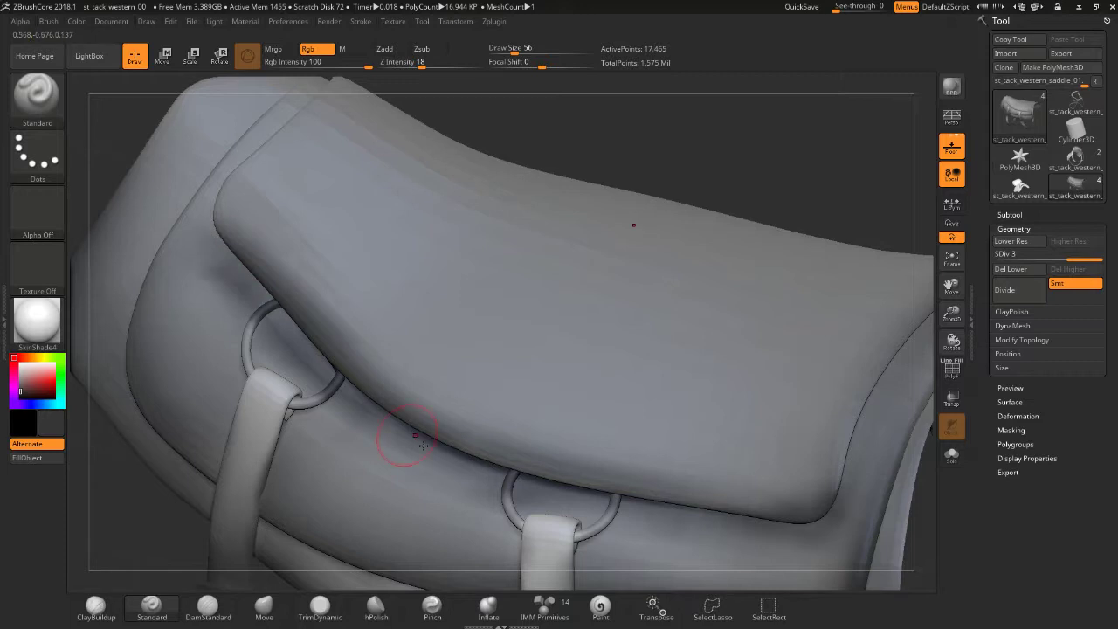
pyautogui.moveTo(213, 267)
pyautogui.keyDown('shift'); pyautogui.mouseDown()
pyautogui.moveTo(534, 479)
pyautogui.moveTo(882, 487)
pyautogui.mouseUp(); pyautogui.keyUp('shift')
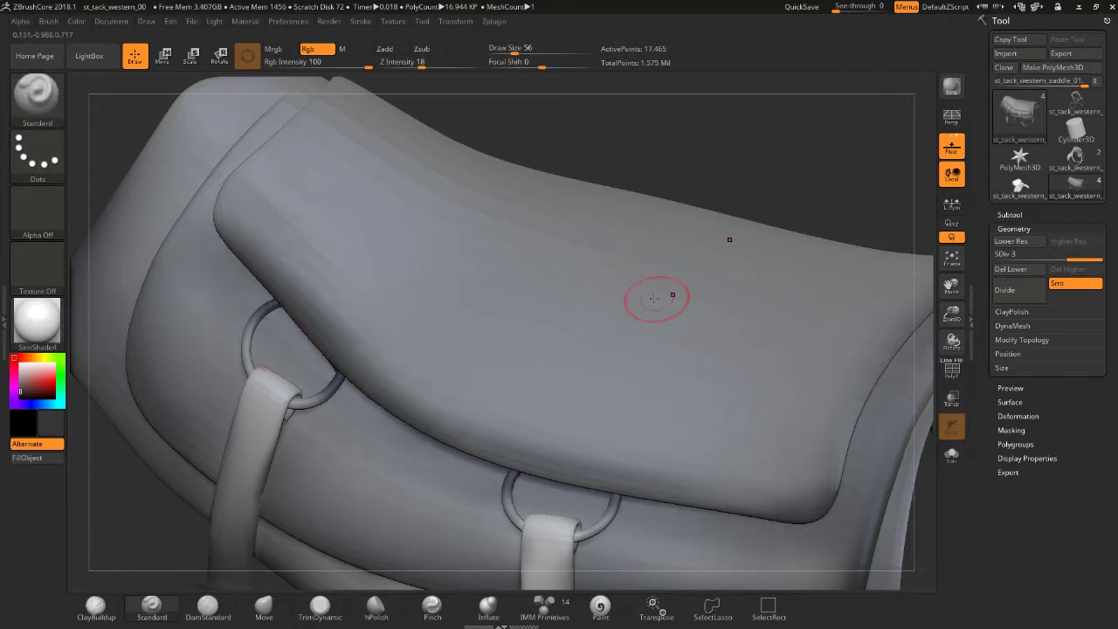
pyautogui.press('f')
pyautogui.moveTo(764, 292)
pyautogui.mouseDown()
pyautogui.moveTo(828, 306)
pyautogui.moveTo(428, 301)
pyautogui.moveTo(524, 295)
pyautogui.moveTo(724, 187)
pyautogui.moveTo(757, 207)
pyautogui.mouseUp()
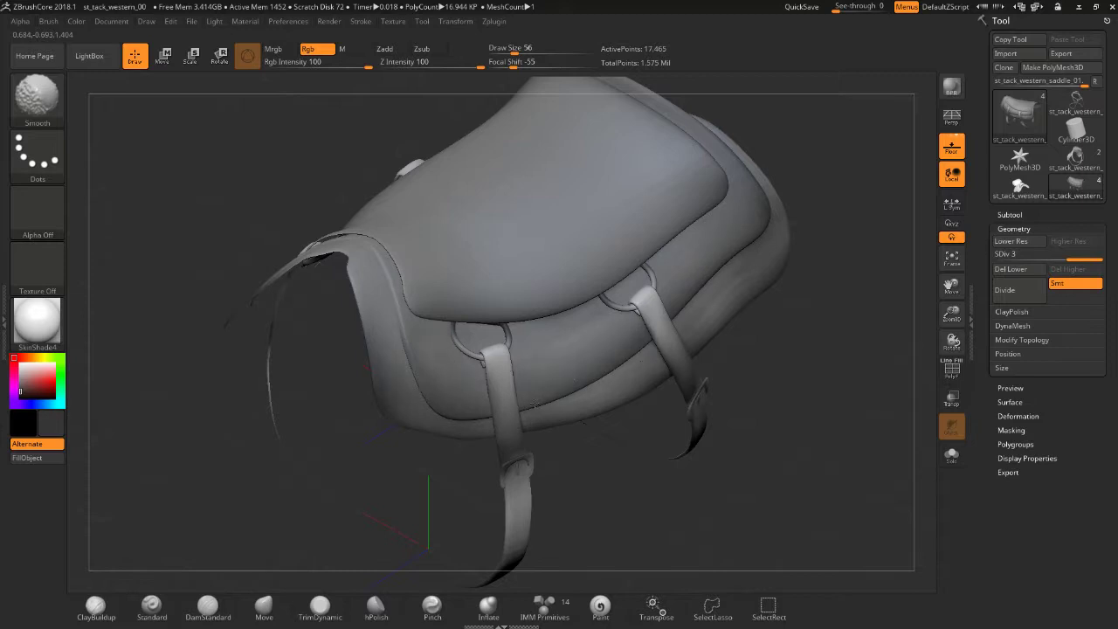
# - Shift-smooth the pad's top and edges around the rings and straps from side, oblique and frontal views
pyautogui.moveTo(742, 127); pyautogui.dragTo(462, 395)
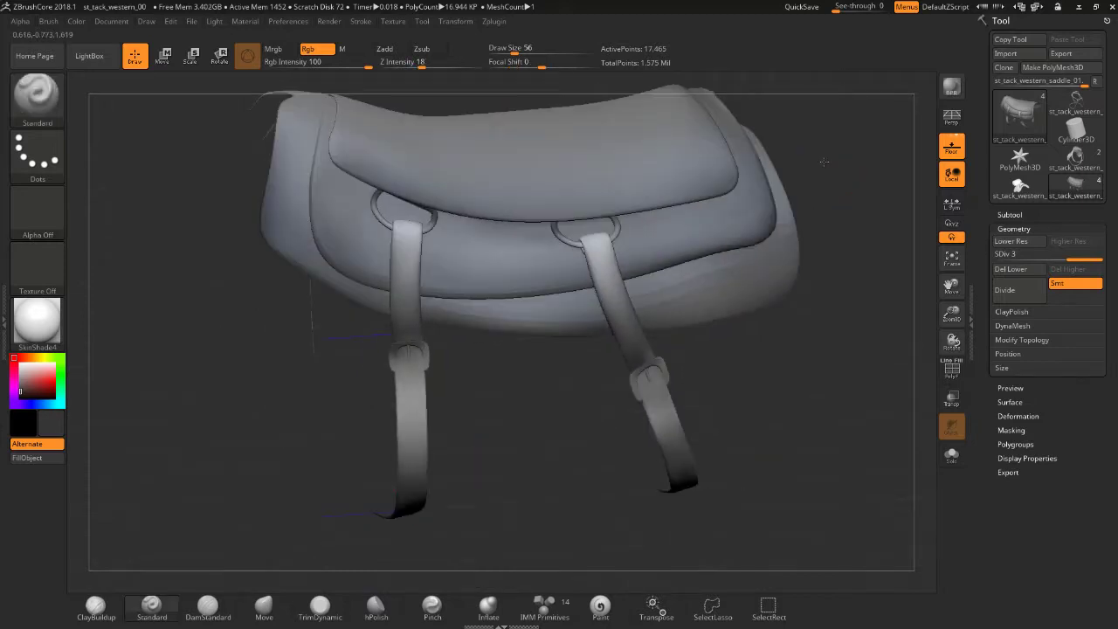
pyautogui.press('shift')
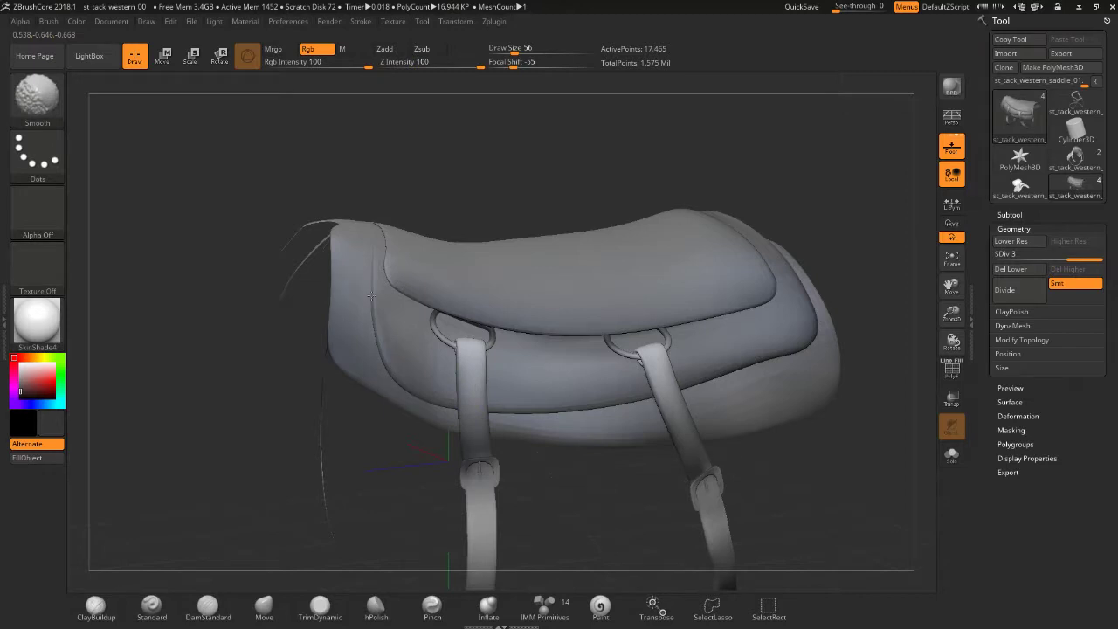
pyautogui.moveTo(810, 170)
pyautogui.mouseDown()
pyautogui.moveTo(786, 188)
pyautogui.moveTo(489, 223)
pyautogui.mouseUp()
pyautogui.moveTo(869, 327); pyautogui.dragTo(887, 254)
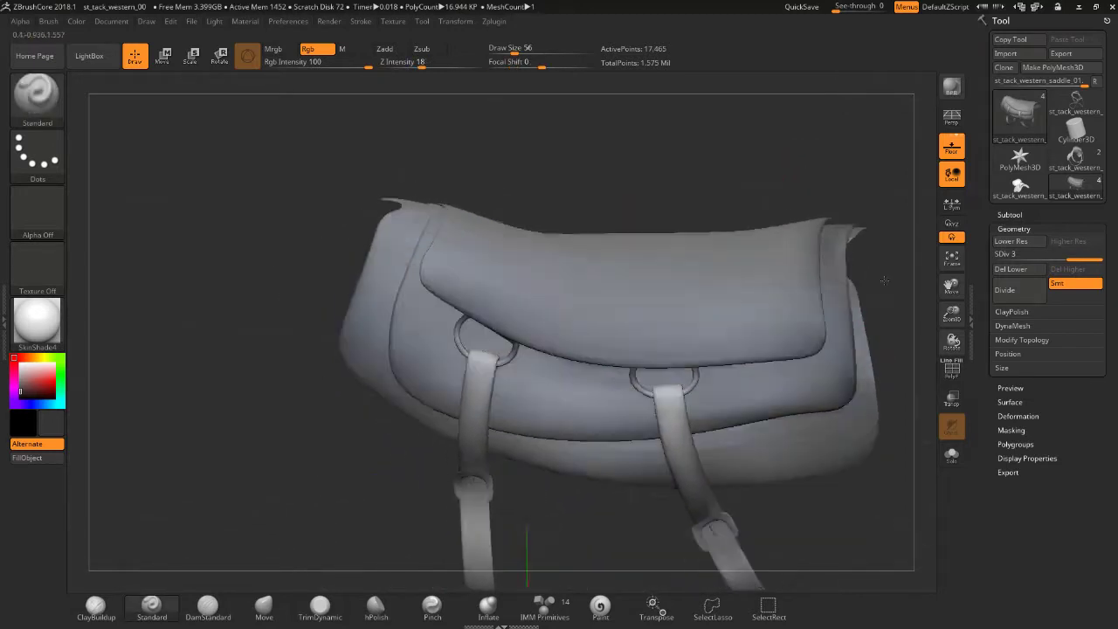
pyautogui.moveTo(451, 408); pyautogui.dragTo(487, 412)
pyautogui.press('shift')
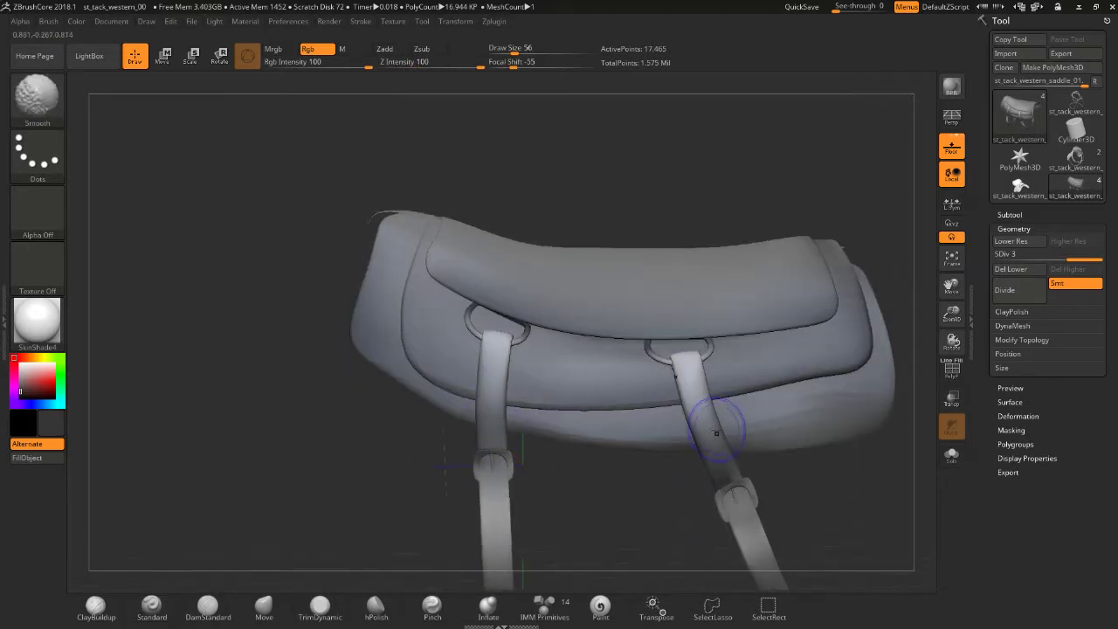
pyautogui.moveTo(654, 487)
pyautogui.mouseDown()
pyautogui.moveTo(663, 521)
pyautogui.moveTo(693, 525)
pyautogui.mouseUp()
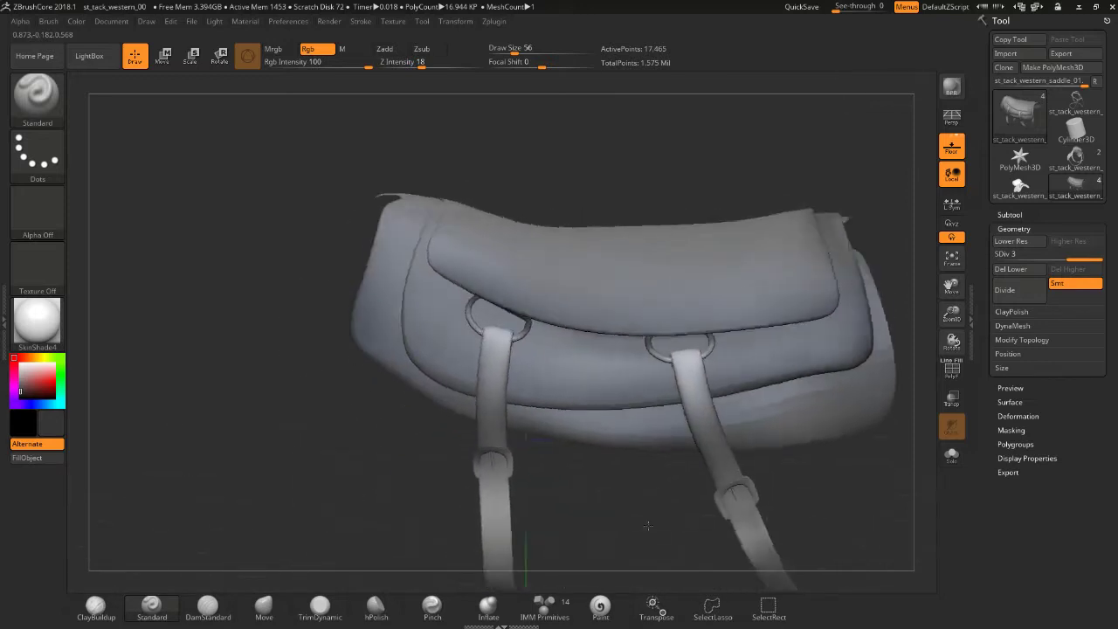
pyautogui.moveTo(694, 525); pyautogui.dragTo(182, 332)
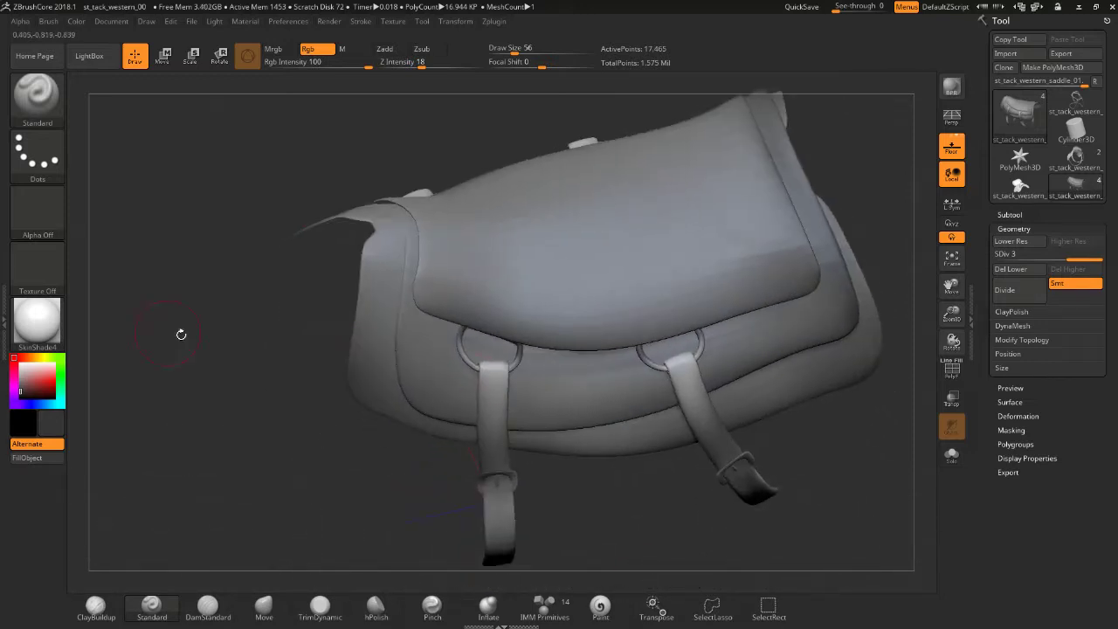
# - Set the secondary colour to light grey, then smooth the pad from a front three-quarter view
pyautogui.moveTo(33, 382); pyautogui.dragTo(19, 371)
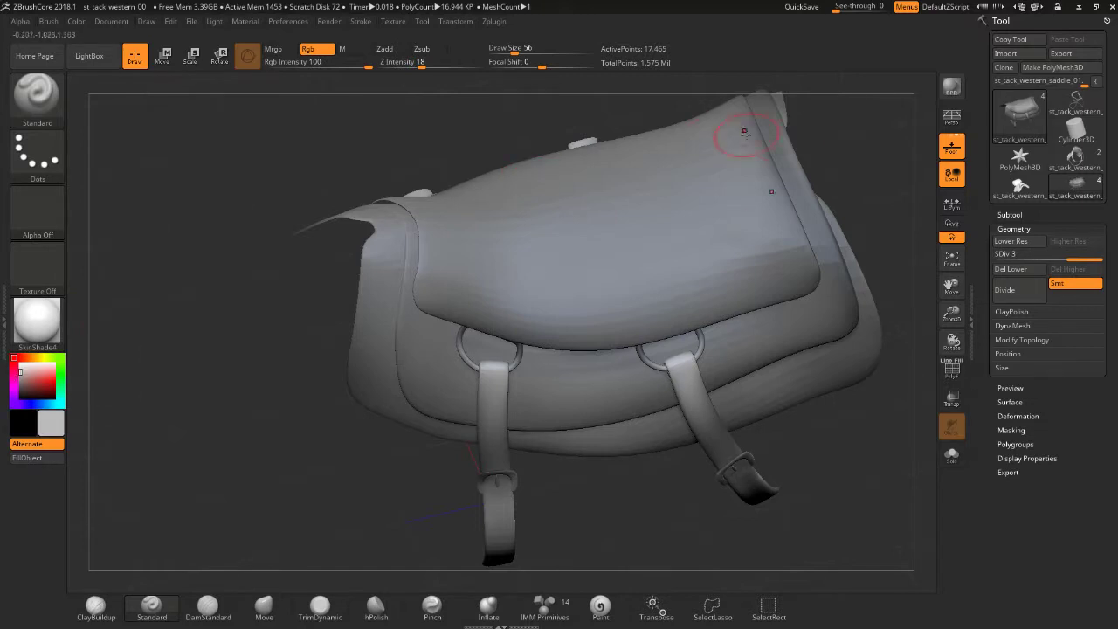
pyautogui.moveTo(736, 130)
pyautogui.mouseDown()
pyautogui.moveTo(857, 141)
pyautogui.moveTo(462, 225)
pyautogui.moveTo(464, 209)
pyautogui.moveTo(529, 183)
pyautogui.moveTo(749, 169)
pyautogui.moveTo(734, 201)
pyautogui.mouseUp()
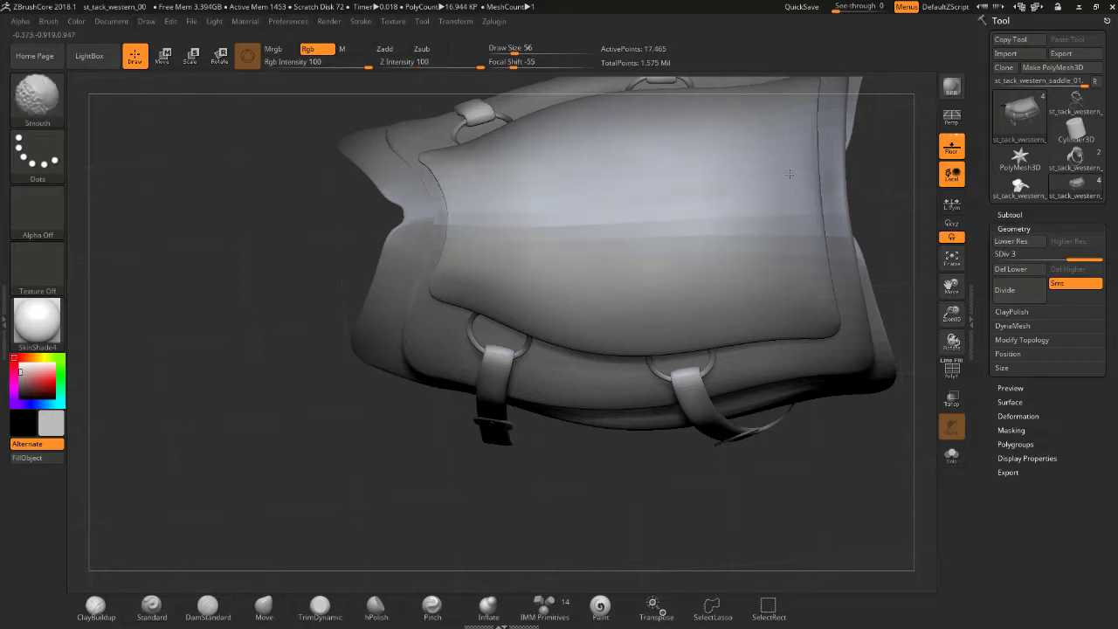
pyautogui.moveTo(885, 224)
pyautogui.mouseDown()
pyautogui.moveTo(867, 212)
pyautogui.moveTo(661, 373)
pyautogui.mouseUp()
pyautogui.press('shift')
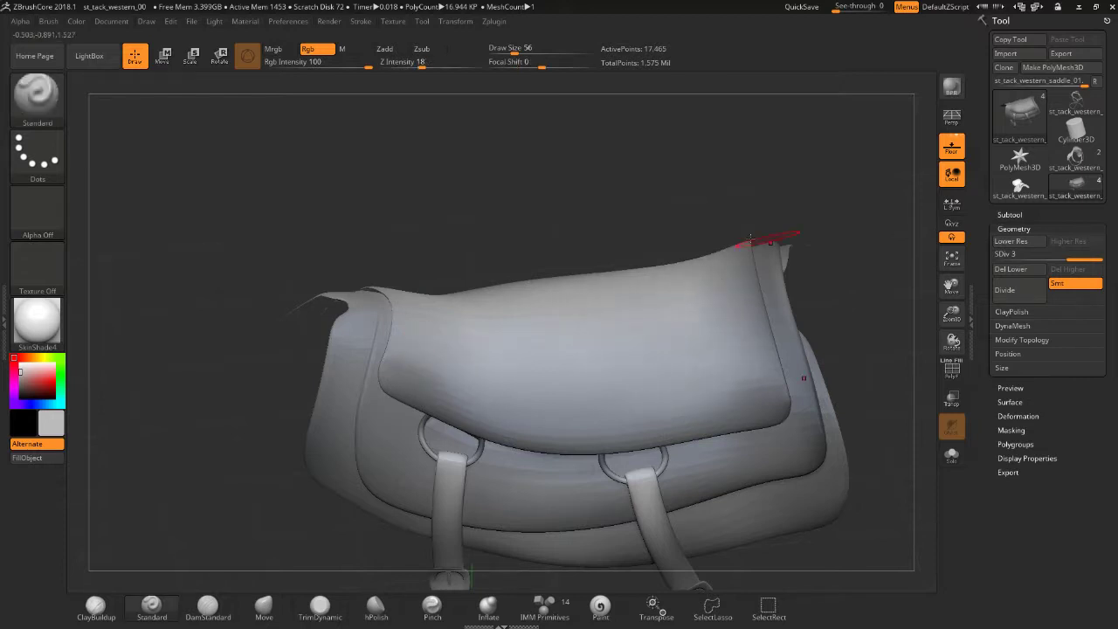
# - Show the seat_01 subtool and tint it dark navy
pyautogui.click(1010, 214)
pyautogui.click(1096, 316)
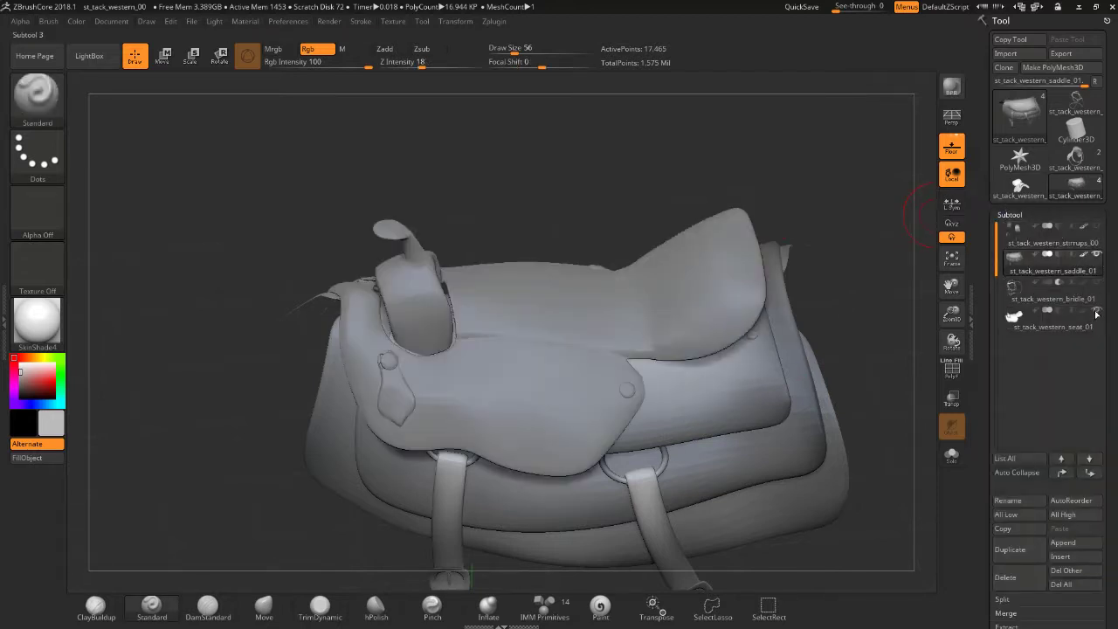
pyautogui.moveTo(904, 266); pyautogui.dragTo(811, 164)
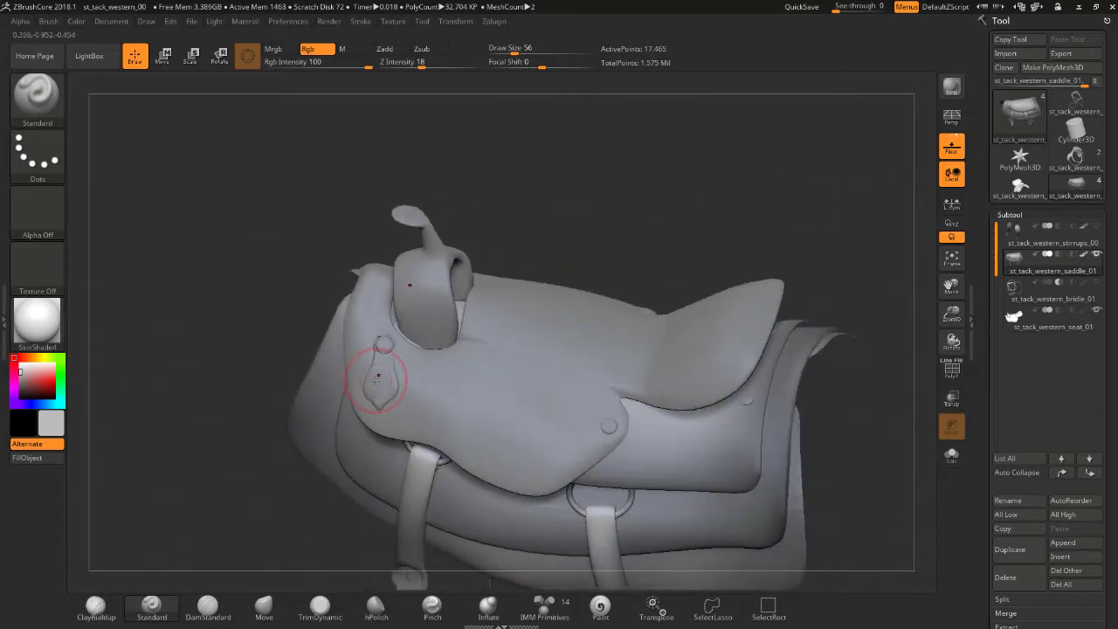
pyautogui.click(24, 391)
pyautogui.click(26, 458)
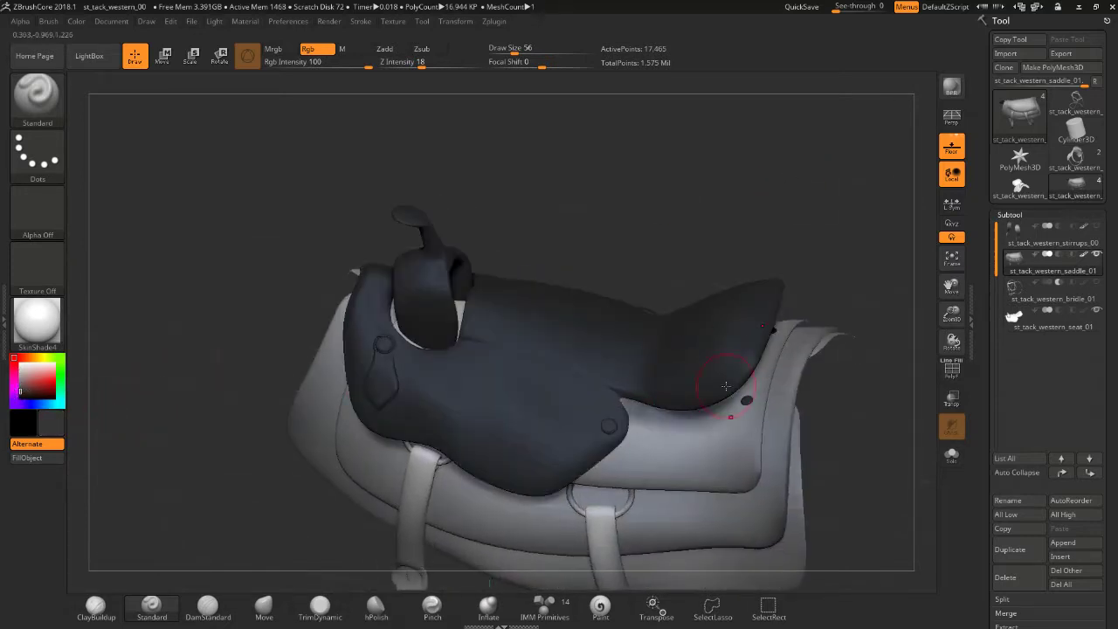
# - Check the seat and horn from several angles, then press the flap's lower edge down over the skirt
pyautogui.moveTo(774, 232); pyautogui.dragTo(648, 375)
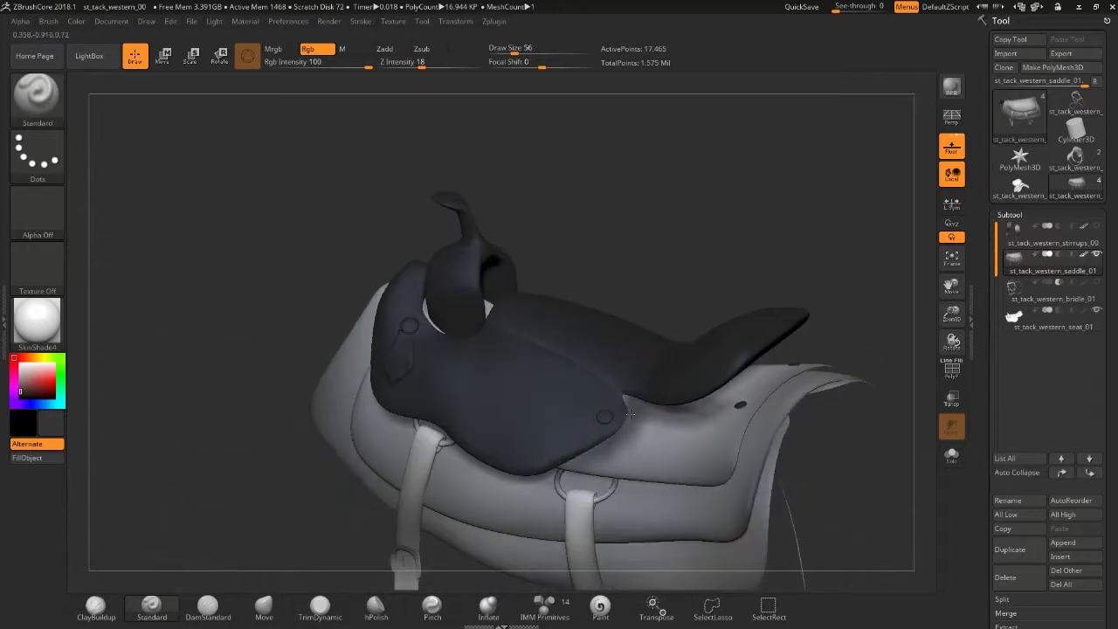
pyautogui.moveTo(734, 214); pyautogui.dragTo(721, 367)
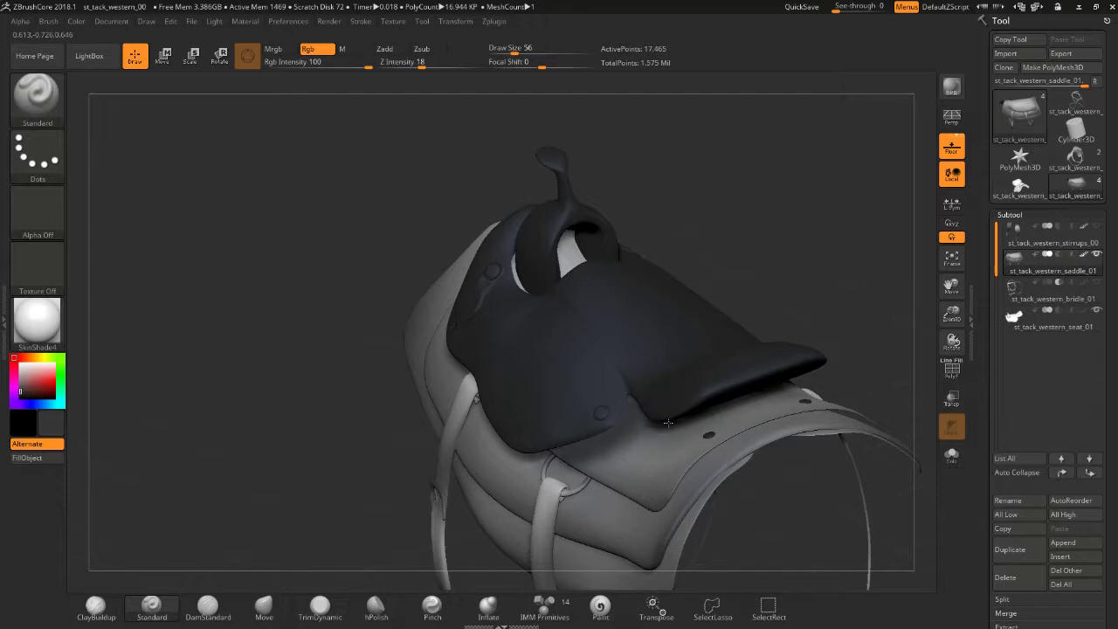
pyautogui.moveTo(786, 256)
pyautogui.mouseDown()
pyautogui.moveTo(812, 271)
pyautogui.moveTo(766, 274)
pyautogui.moveTo(708, 349)
pyautogui.mouseUp()
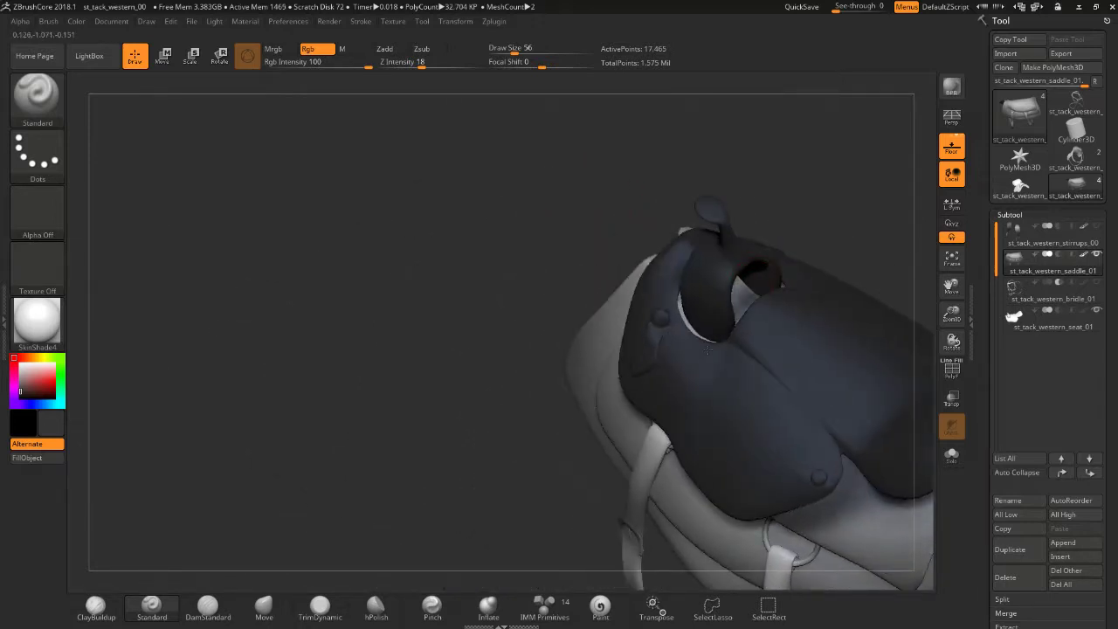
pyautogui.moveTo(723, 288); pyautogui.dragTo(632, 299)
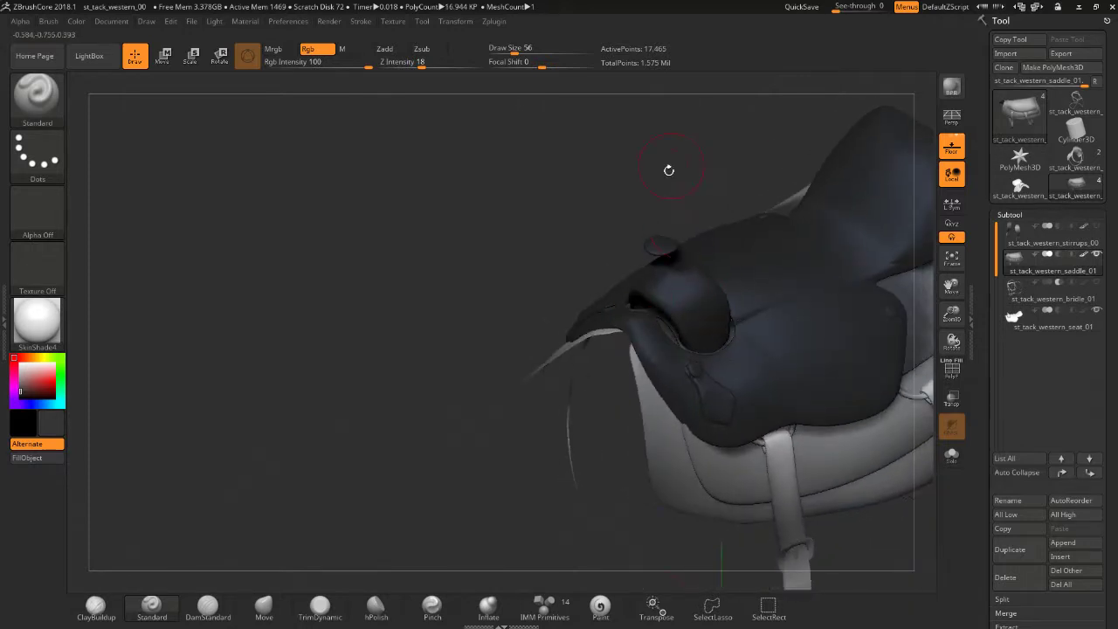
pyautogui.moveTo(668, 170); pyautogui.dragTo(579, 289)
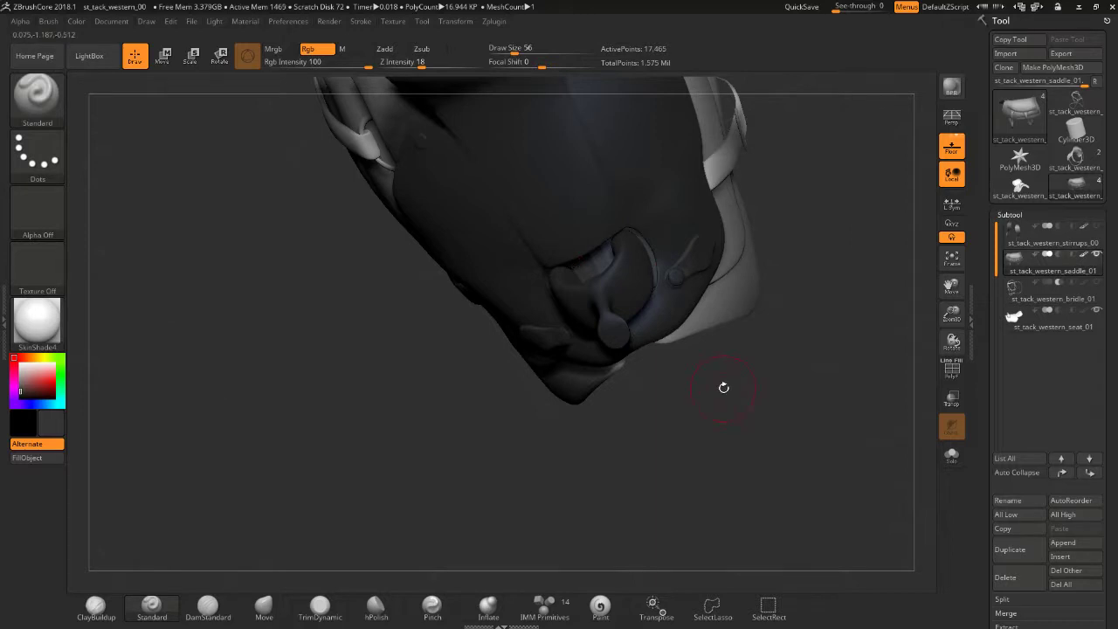
pyautogui.moveTo(723, 387); pyautogui.dragTo(584, 361)
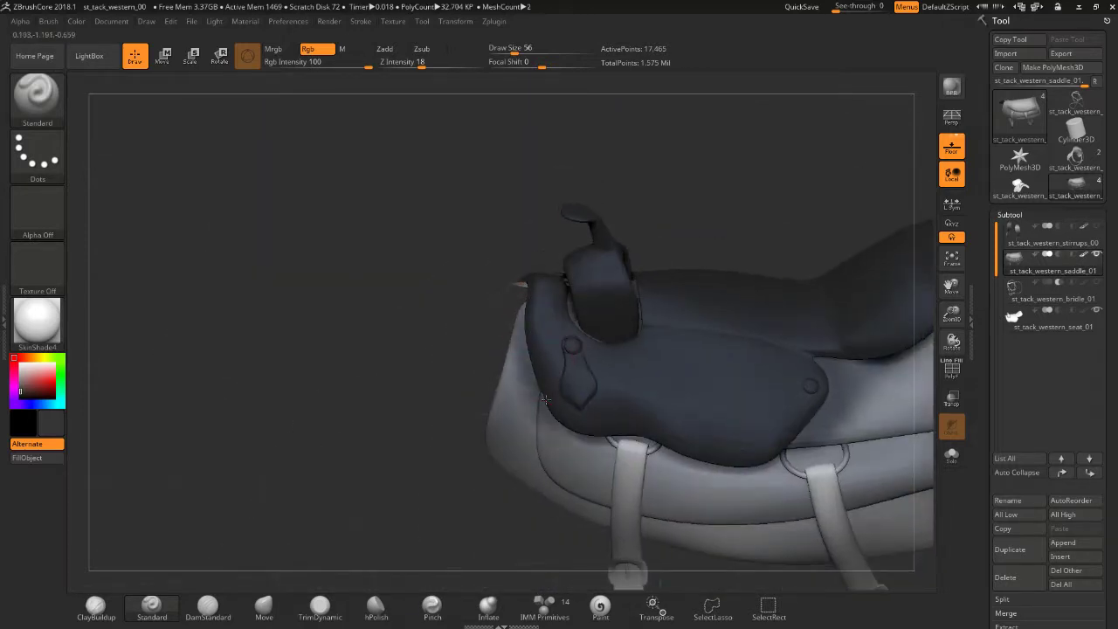
pyautogui.click(587, 435)
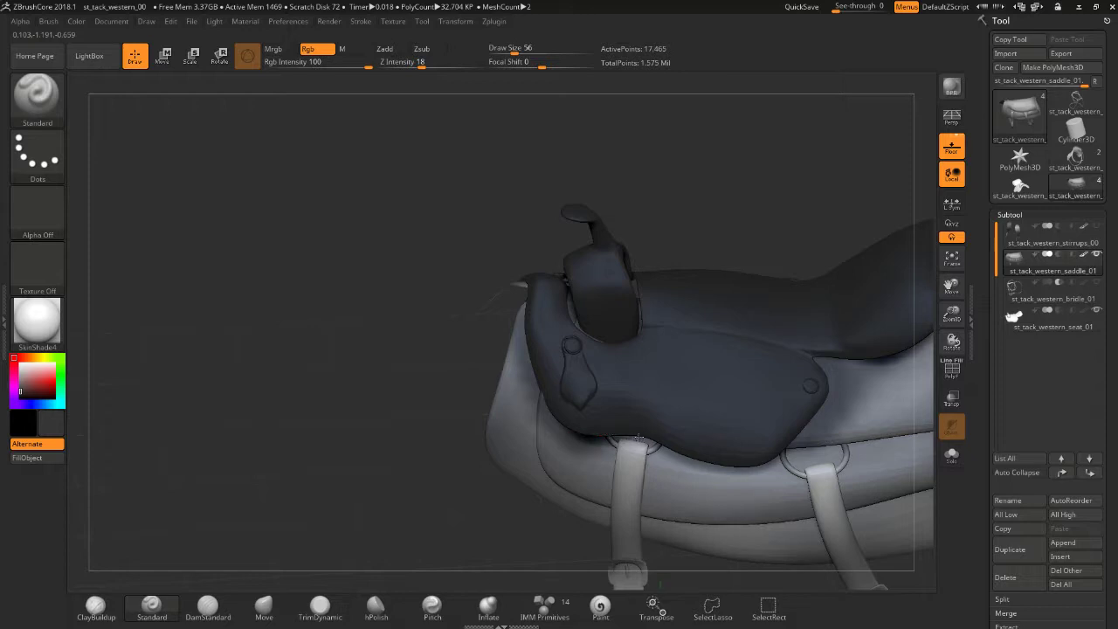
pyautogui.moveTo(638, 438); pyautogui.dragTo(765, 472)
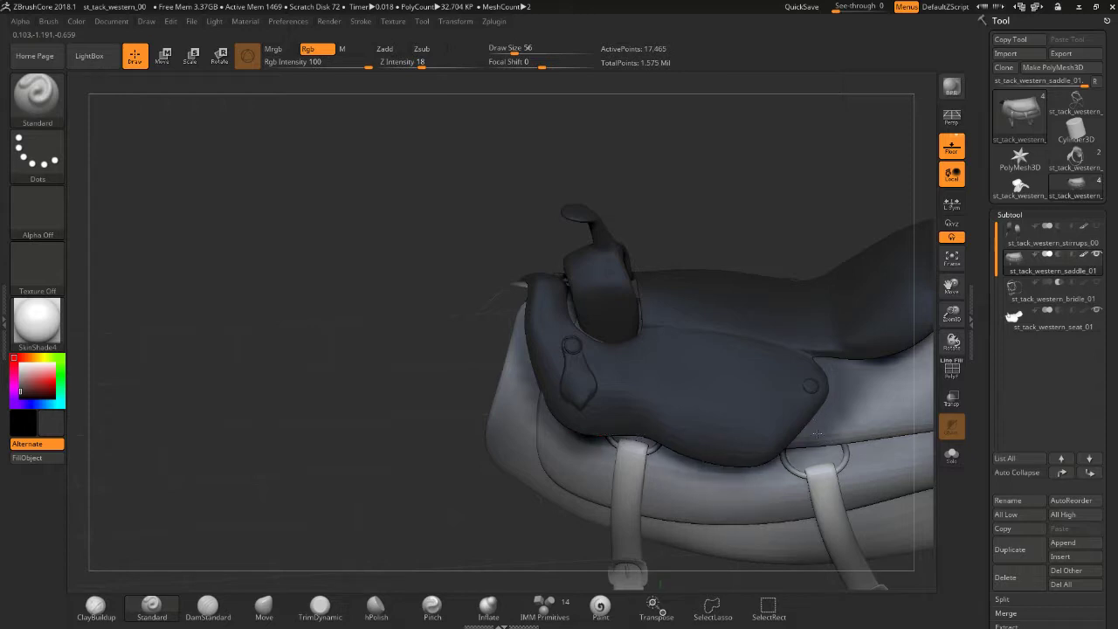
pyautogui.moveTo(1048, 262)
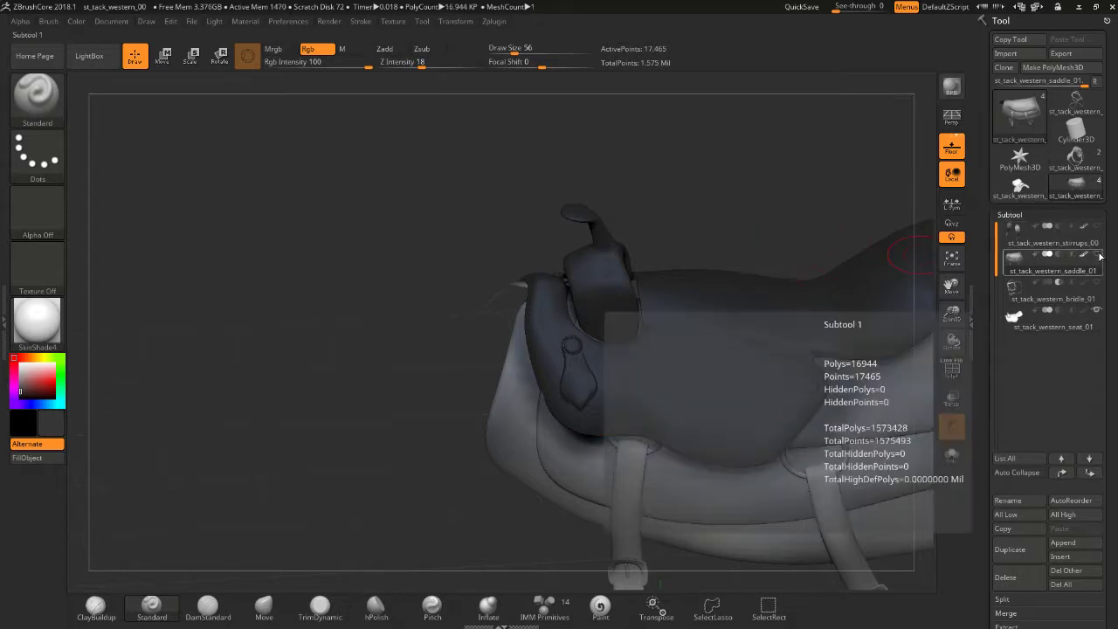
# - Hide seat_01 and smooth the pad's top surface, left-edge crease and dark blotches
pyautogui.click(1098, 310)
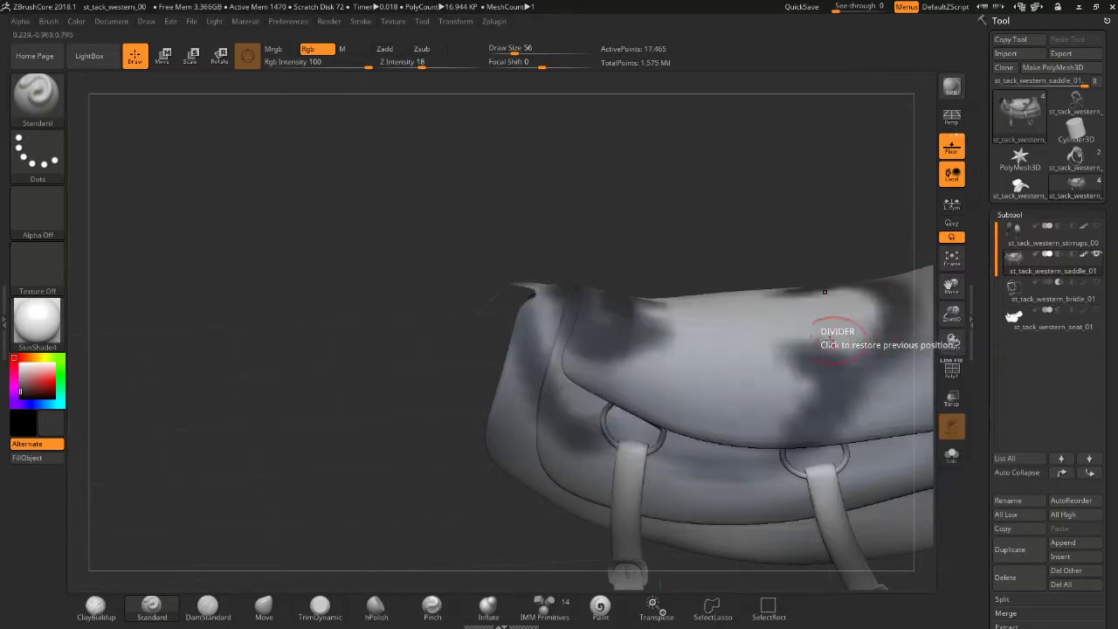
pyautogui.moveTo(828, 339); pyautogui.dragTo(664, 262, button='right')
pyautogui.moveTo(567, 279)
pyautogui.keyDown('shift'); pyautogui.mouseDown()
pyautogui.moveTo(611, 262)
pyautogui.moveTo(622, 201)
pyautogui.mouseUp(); pyautogui.keyUp('shift')
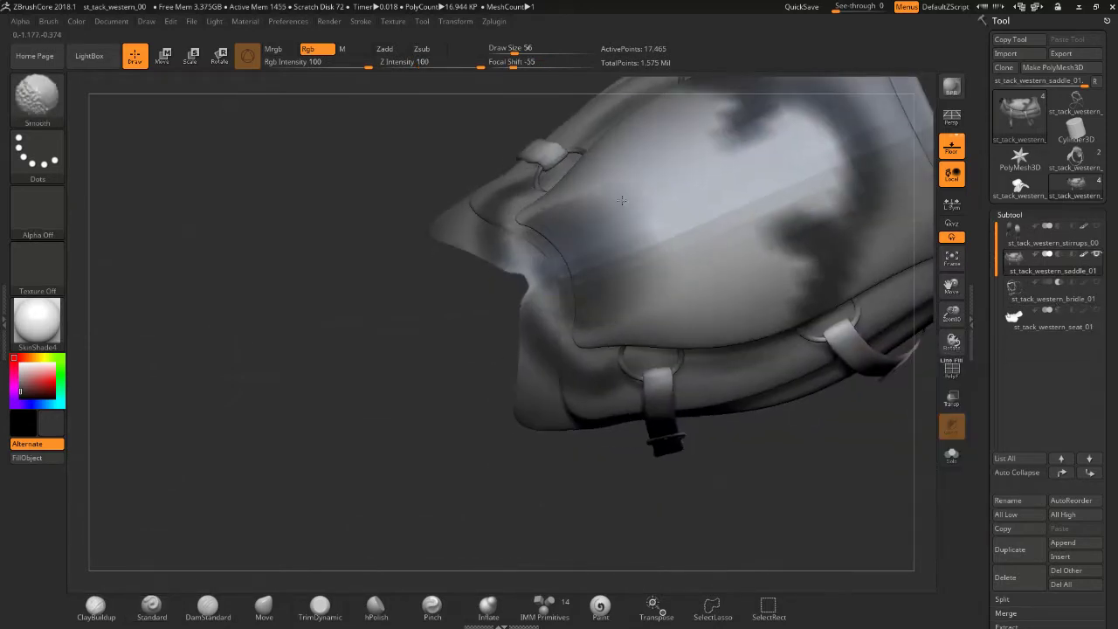
pyautogui.keyDown('shift'); pyautogui.moveTo(534, 262); pyautogui.dragTo(639, 342); pyautogui.keyUp('shift')
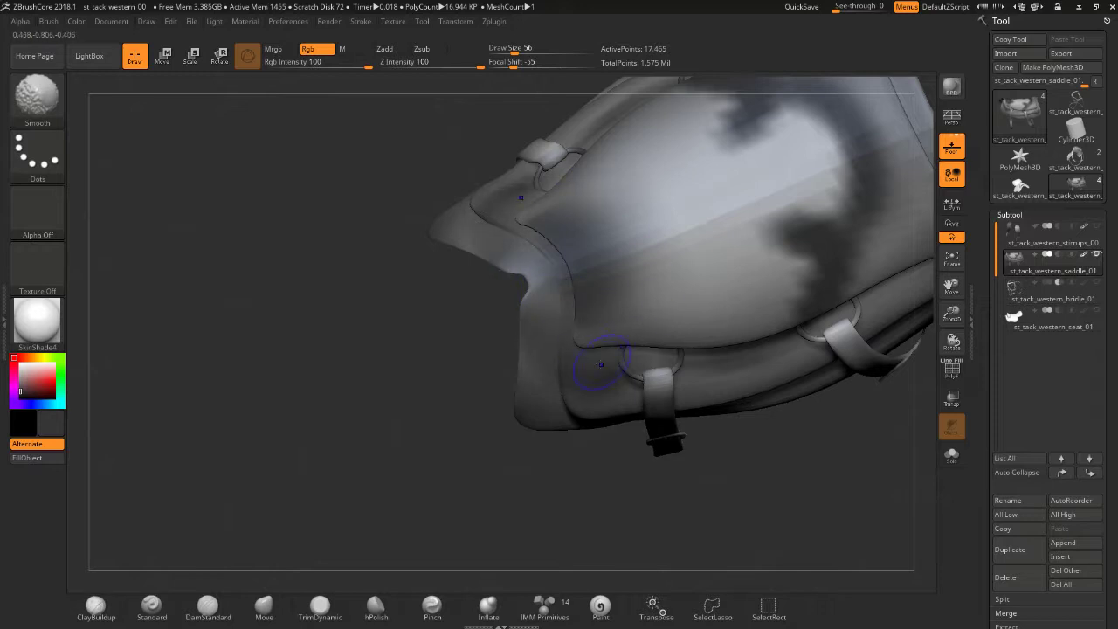
pyautogui.moveTo(742, 104)
pyautogui.keyDown('shift'); pyautogui.mouseDown()
pyautogui.moveTo(823, 202)
pyautogui.moveTo(825, 233)
pyautogui.mouseUp(); pyautogui.keyUp('shift')
pyautogui.keyDown('shift'); pyautogui.moveTo(823, 144); pyautogui.dragTo(710, 280); pyautogui.keyUp('shift')
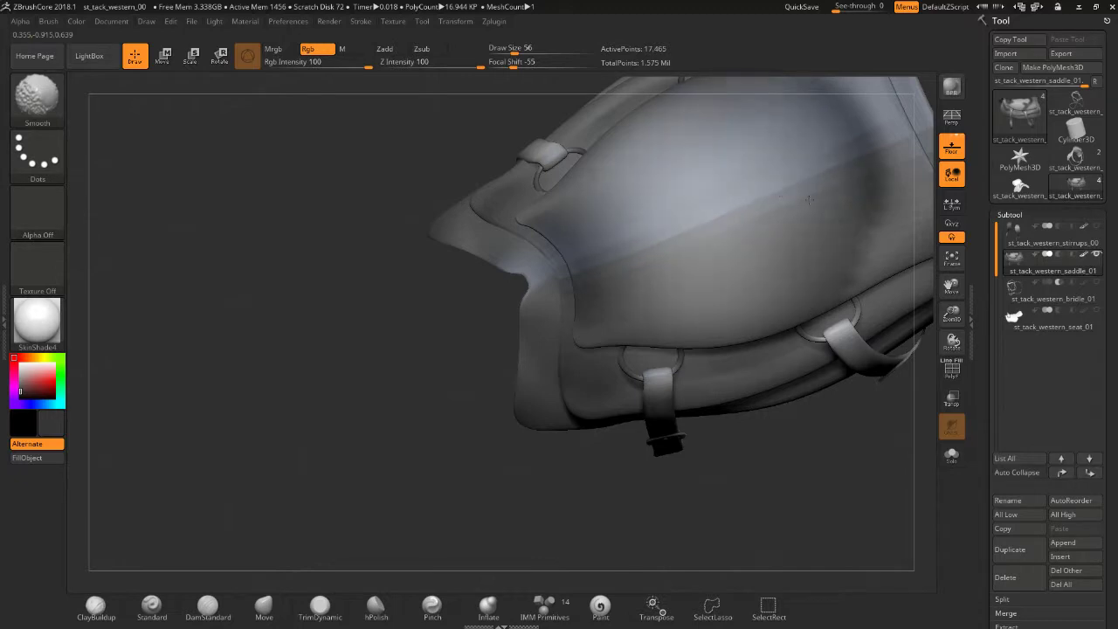
# - Smooth the pad's other side and top from frontal views of both straps
pyautogui.moveTo(834, 428)
pyautogui.mouseDown()
pyautogui.moveTo(767, 426)
pyautogui.moveTo(675, 360)
pyautogui.mouseUp()
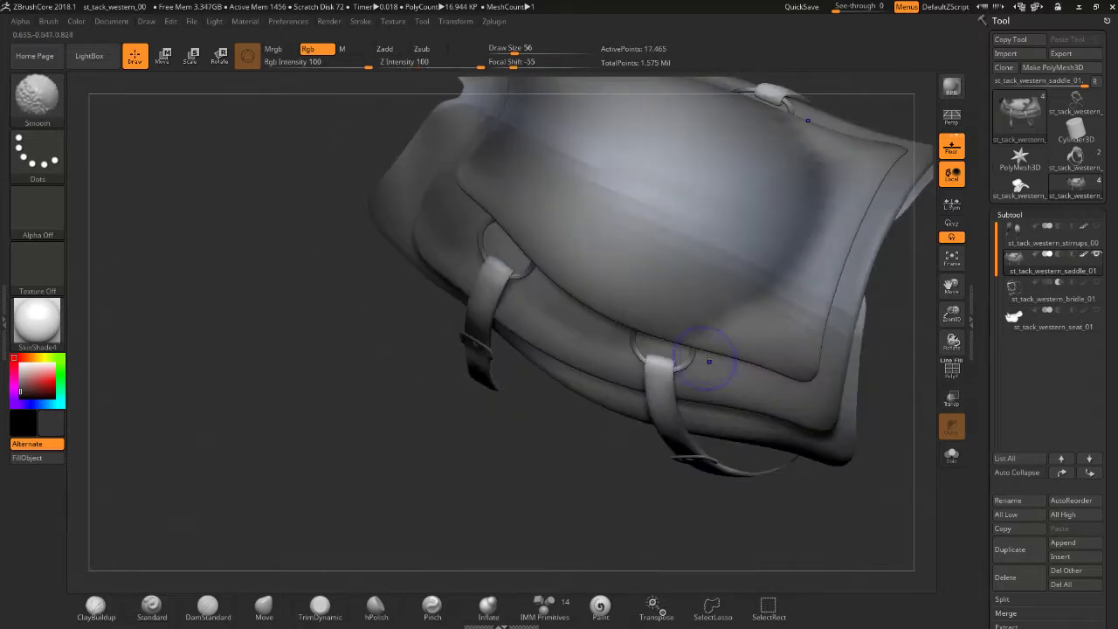
pyautogui.keyDown('shift'); pyautogui.moveTo(791, 267); pyautogui.dragTo(838, 191); pyautogui.keyUp('shift')
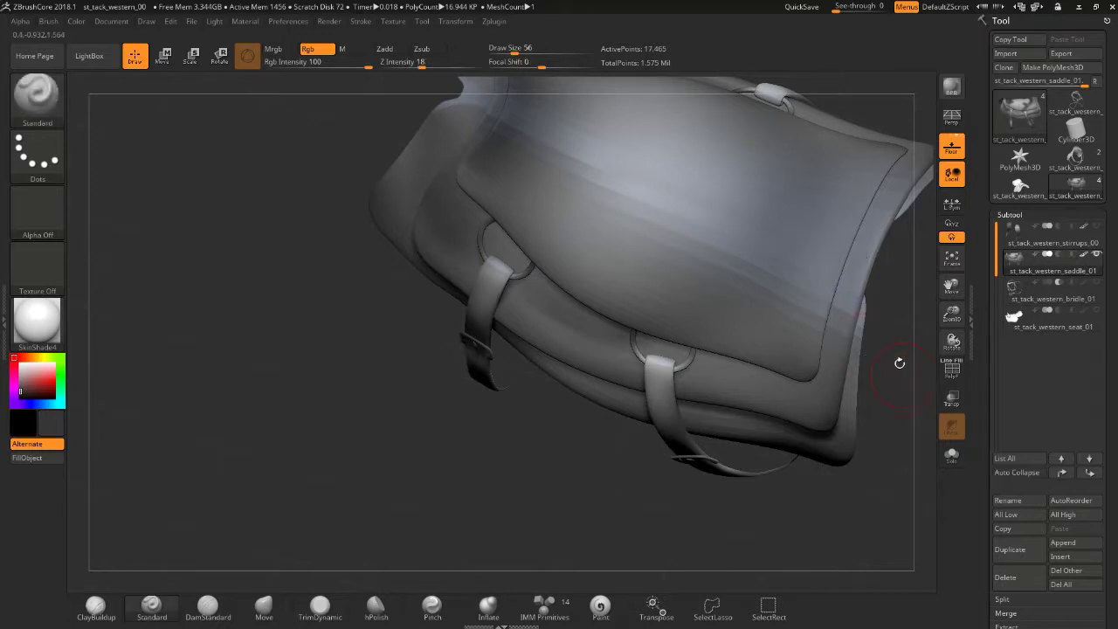
pyautogui.moveTo(899, 359); pyautogui.dragTo(552, 378)
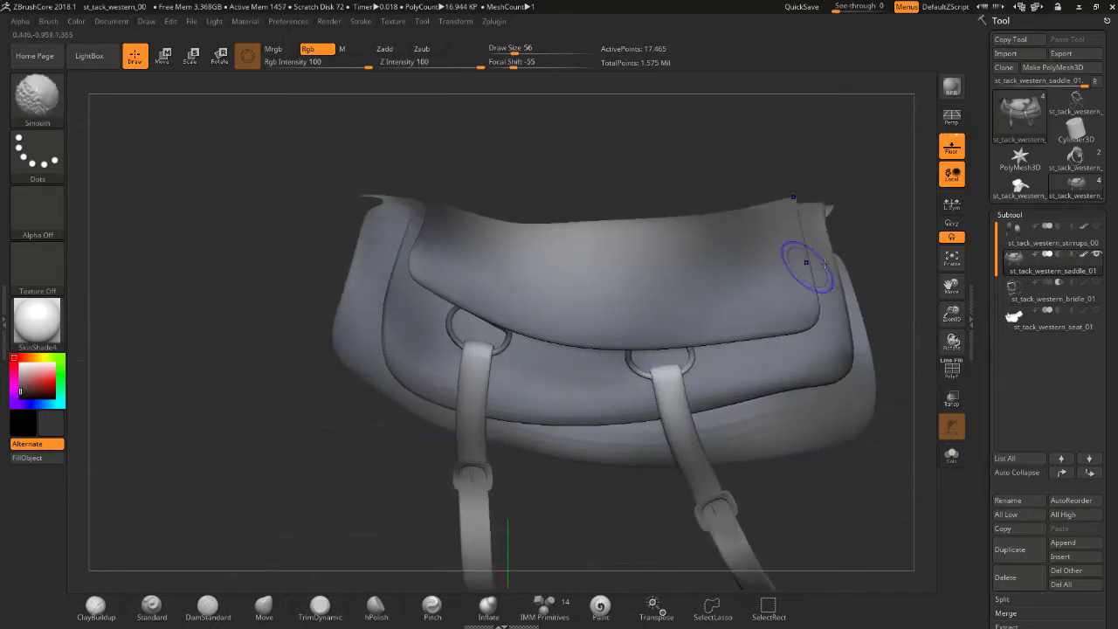
pyautogui.moveTo(721, 145)
pyautogui.mouseDown()
pyautogui.moveTo(721, 122)
pyautogui.moveTo(696, 117)
pyautogui.moveTo(772, 207)
pyautogui.mouseUp()
pyautogui.moveTo(821, 172)
pyautogui.mouseDown()
pyautogui.moveTo(828, 180)
pyautogui.moveTo(611, 288)
pyautogui.mouseUp()
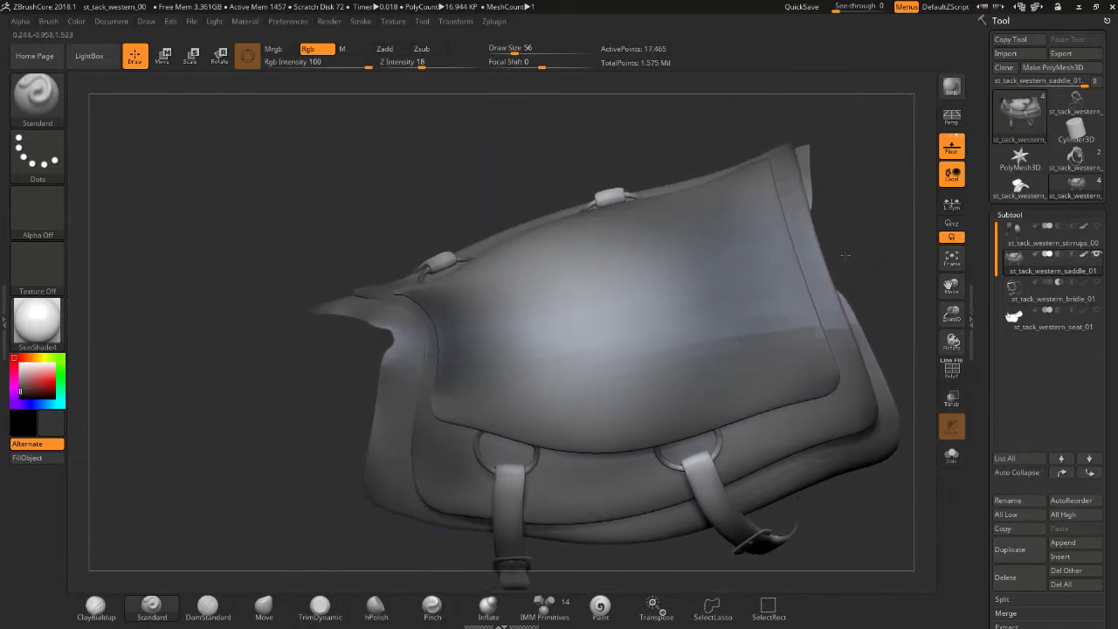
pyautogui.moveTo(496, 392)
pyautogui.mouseDown()
pyautogui.moveTo(538, 270)
pyautogui.moveTo(585, 410)
pyautogui.moveTo(642, 245)
pyautogui.moveTo(627, 238)
pyautogui.moveTo(669, 252)
pyautogui.moveTo(649, 199)
pyautogui.mouseUp()
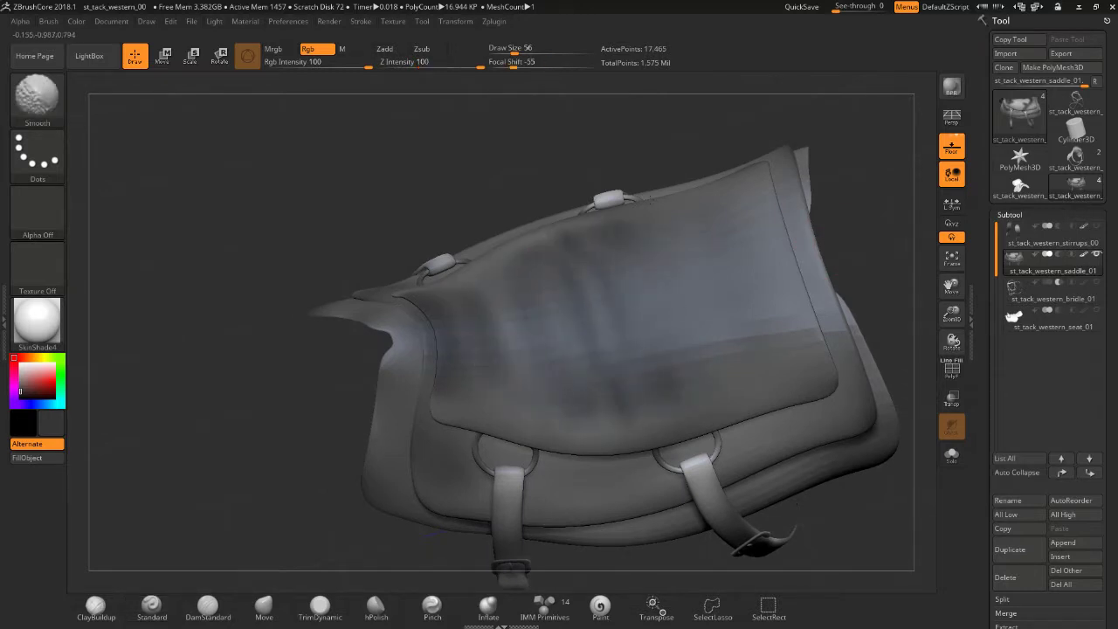
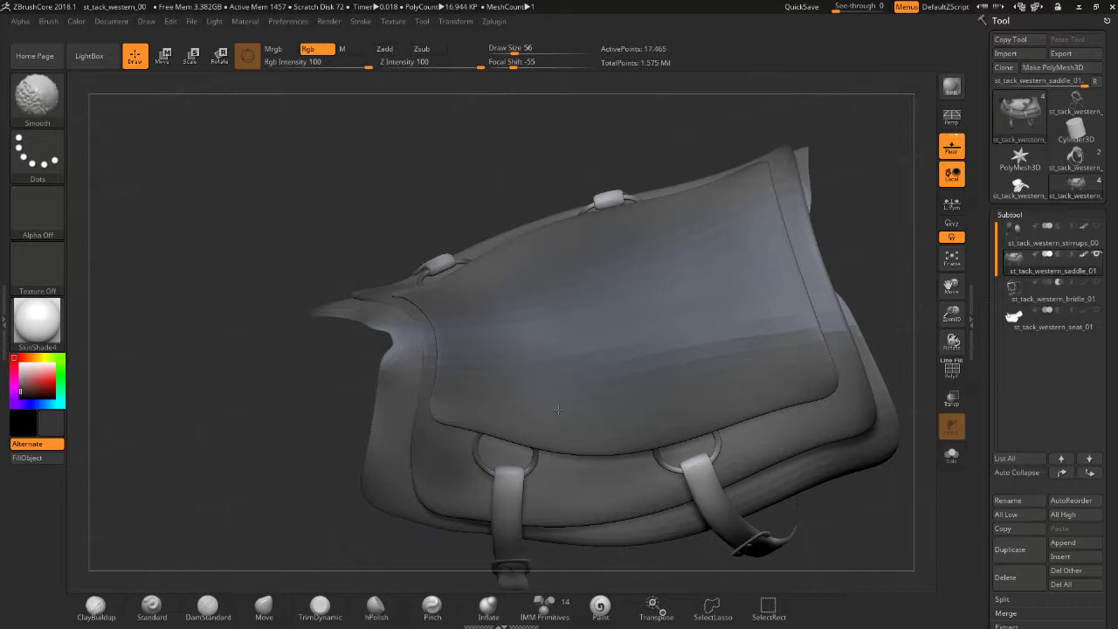
# - Reduce the brush Draw Size to 32 and turn the saddle to a frontal view
pyautogui.moveTo(813, 204)
pyautogui.mouseDown()
pyautogui.moveTo(778, 129)
pyautogui.moveTo(748, 105)
pyautogui.mouseUp()
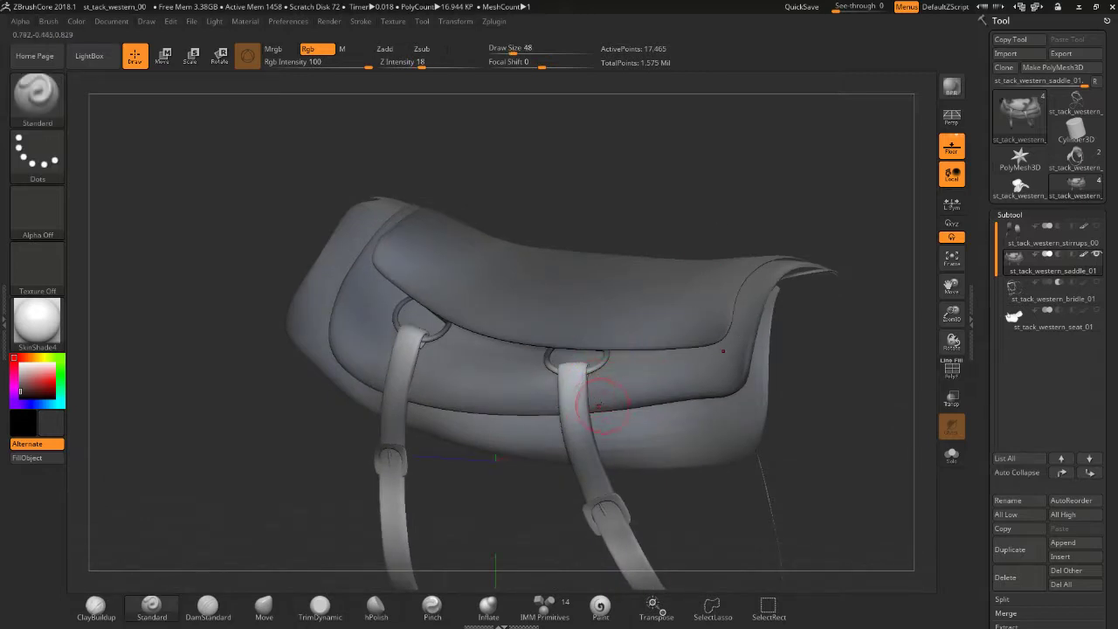
pyautogui.press('[')
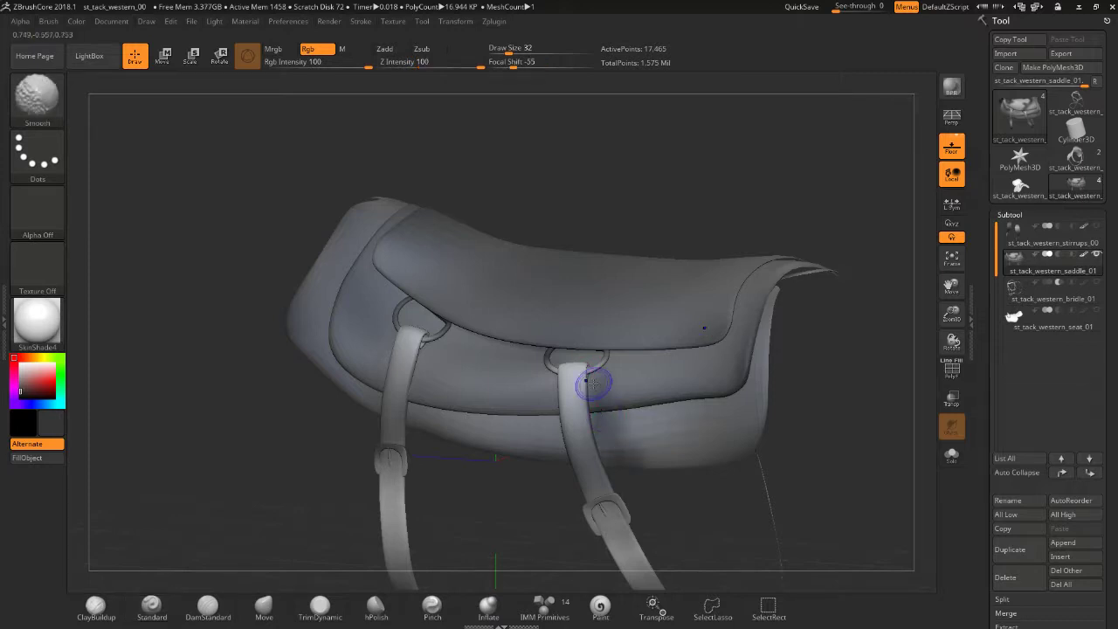
pyautogui.moveTo(677, 507); pyautogui.dragTo(594, 498)
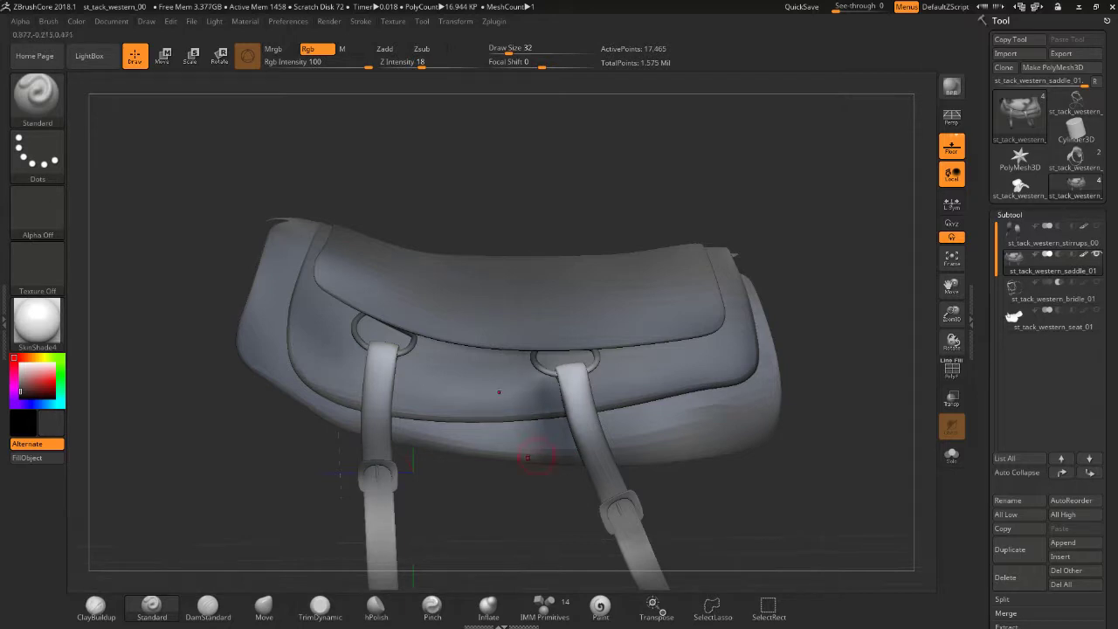
# - Smooth the strap below the left ring and the flap surface around it
pyautogui.press('shift')
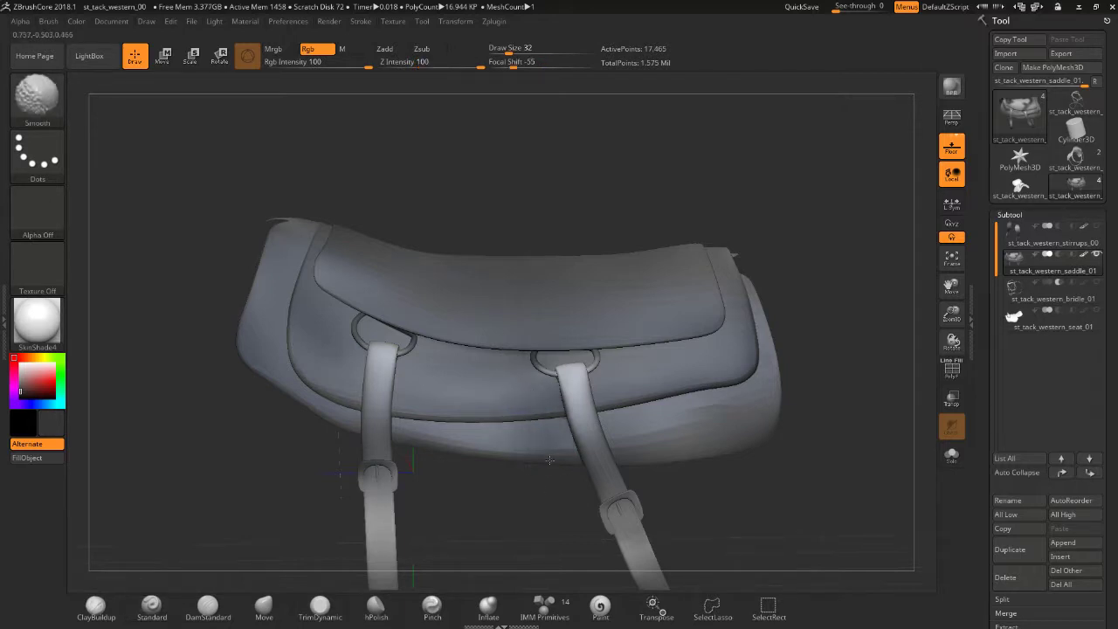
pyautogui.moveTo(591, 506); pyautogui.dragTo(594, 413)
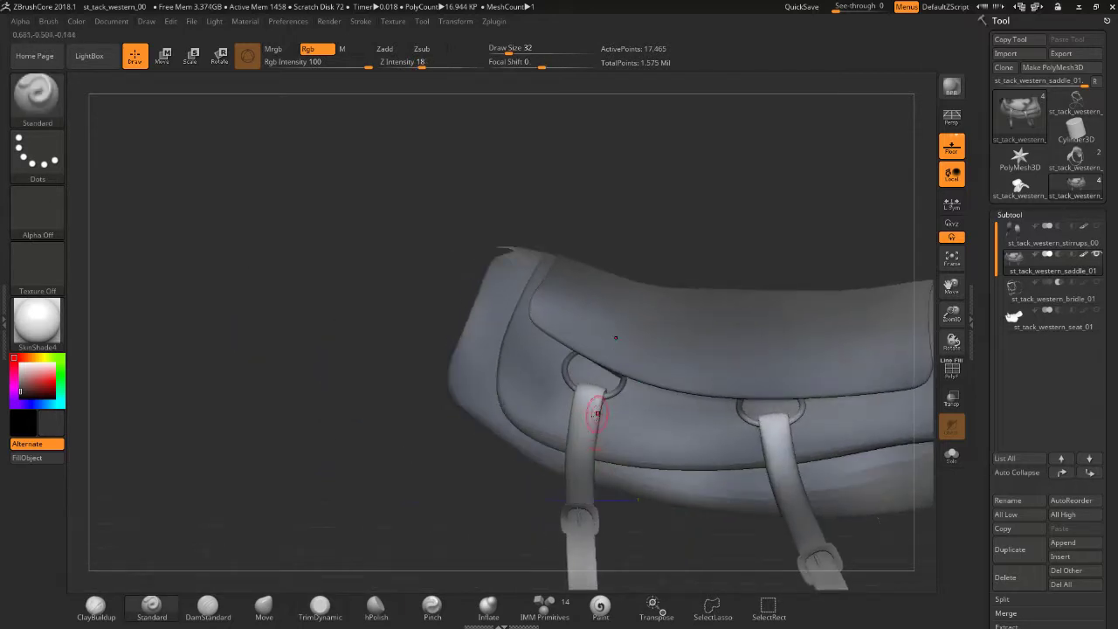
pyautogui.press('shift')
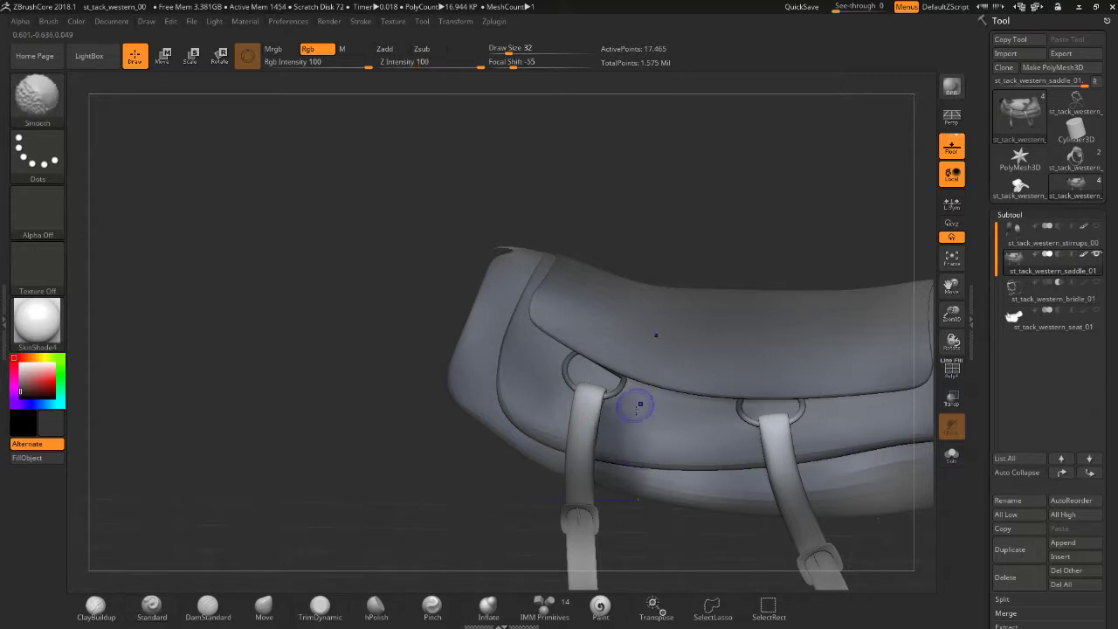
pyautogui.keyDown('shift'); pyautogui.moveTo(619, 451); pyautogui.dragTo(638, 461); pyautogui.keyUp('shift')
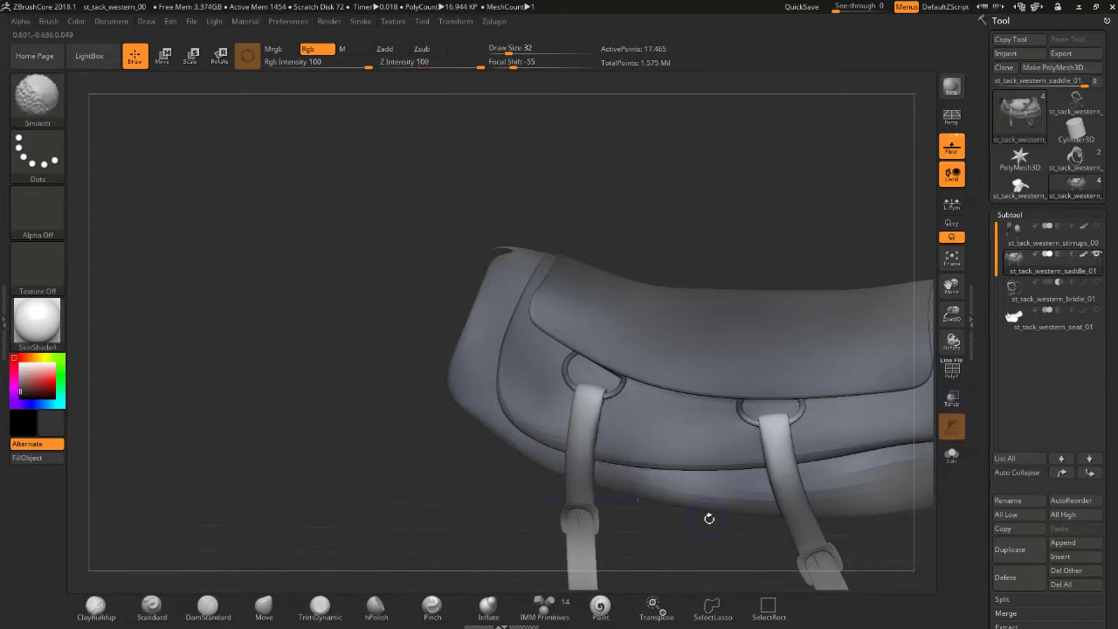
pyautogui.moveTo(709, 518); pyautogui.dragTo(706, 513)
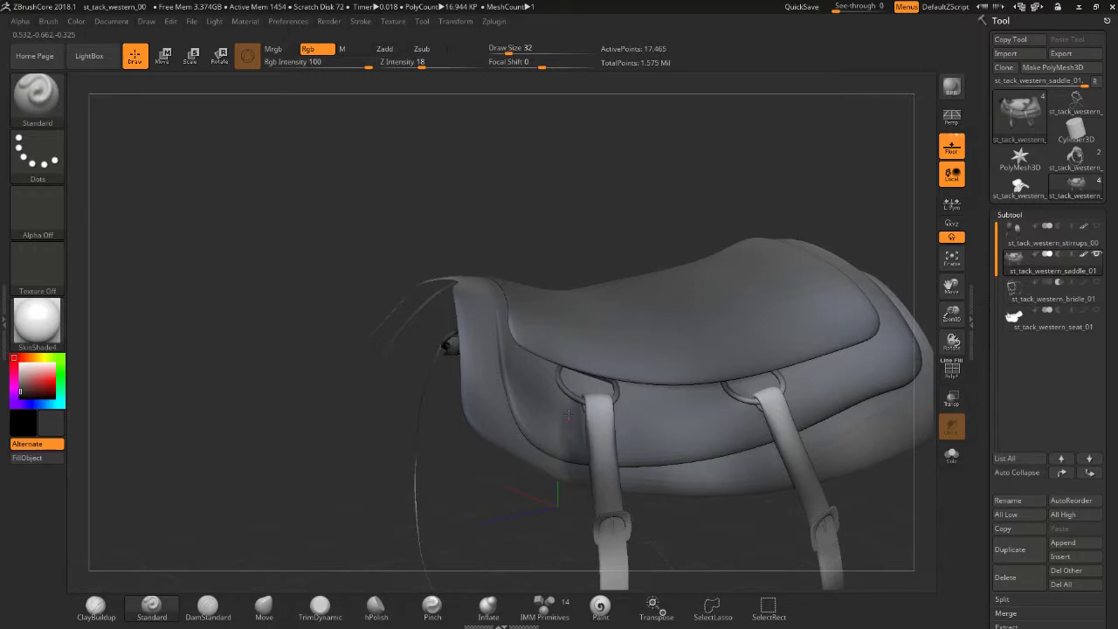
pyautogui.press('shift')
pyautogui.keyDown('shift'); pyautogui.moveTo(556, 460); pyautogui.dragTo(568, 441); pyautogui.keyUp('shift')
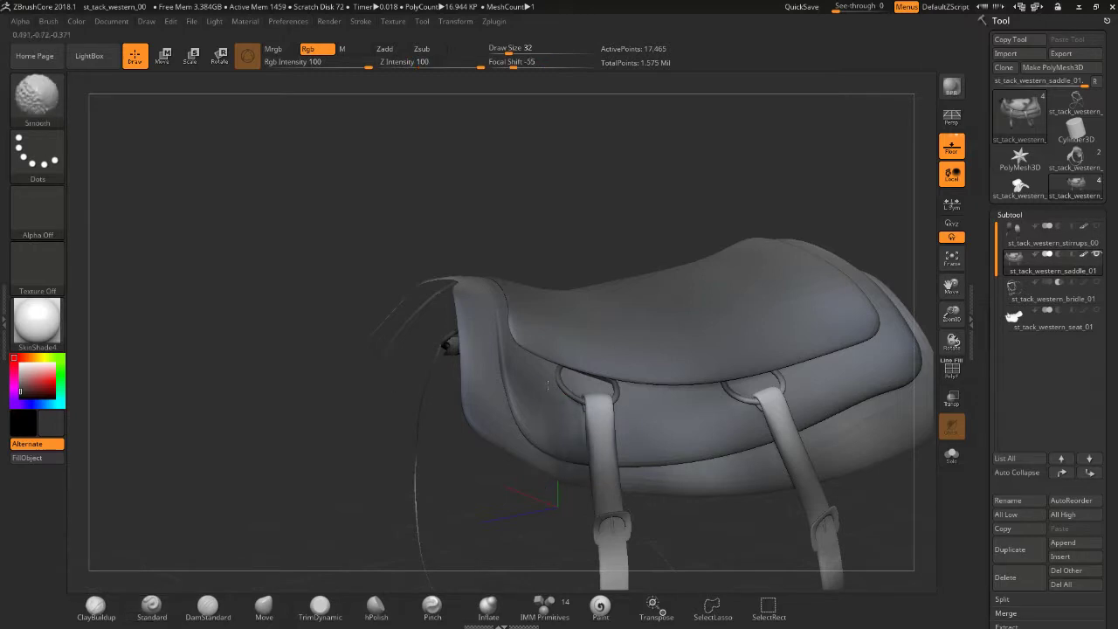
pyautogui.keyDown('shift'); pyautogui.moveTo(547, 385); pyautogui.dragTo(583, 454); pyautogui.keyUp('shift')
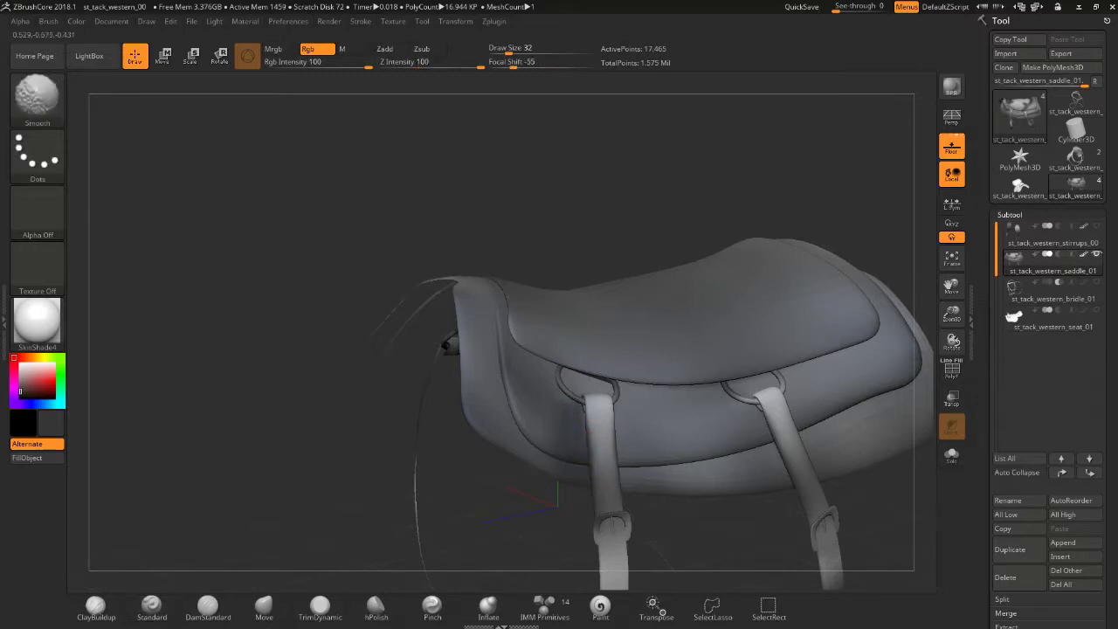
# - Smooth the crease along the flap edge from a closer view
pyautogui.moveTo(621, 169)
pyautogui.mouseDown()
pyautogui.moveTo(603, 347)
pyautogui.moveTo(739, 430)
pyautogui.mouseUp()
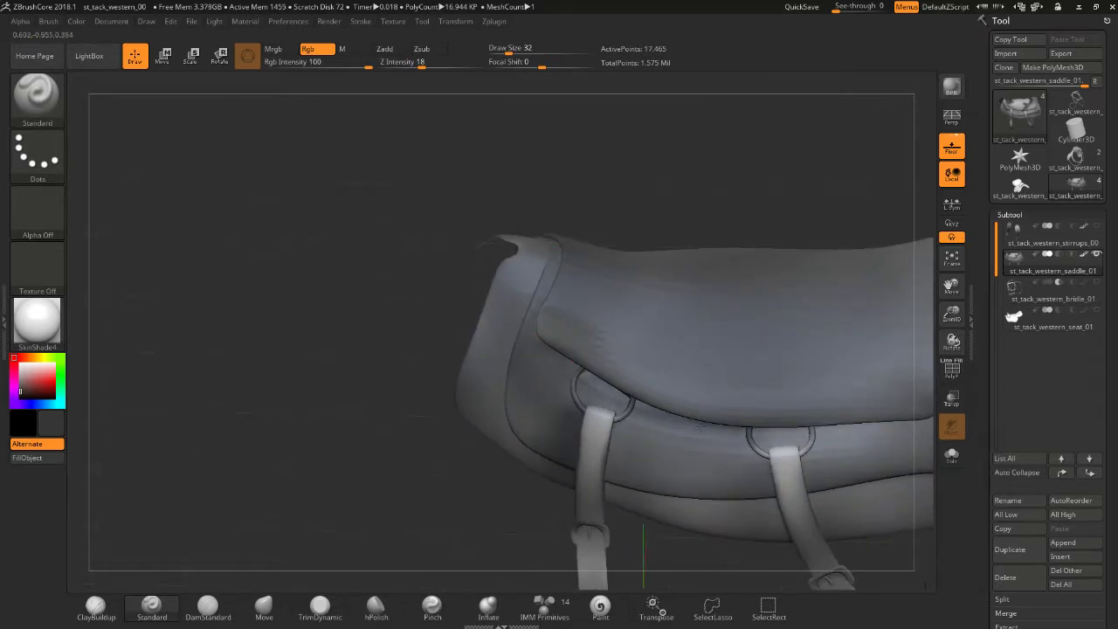
pyautogui.keyDown('shift'); pyautogui.moveTo(524, 347); pyautogui.dragTo(742, 430); pyautogui.keyUp('shift')
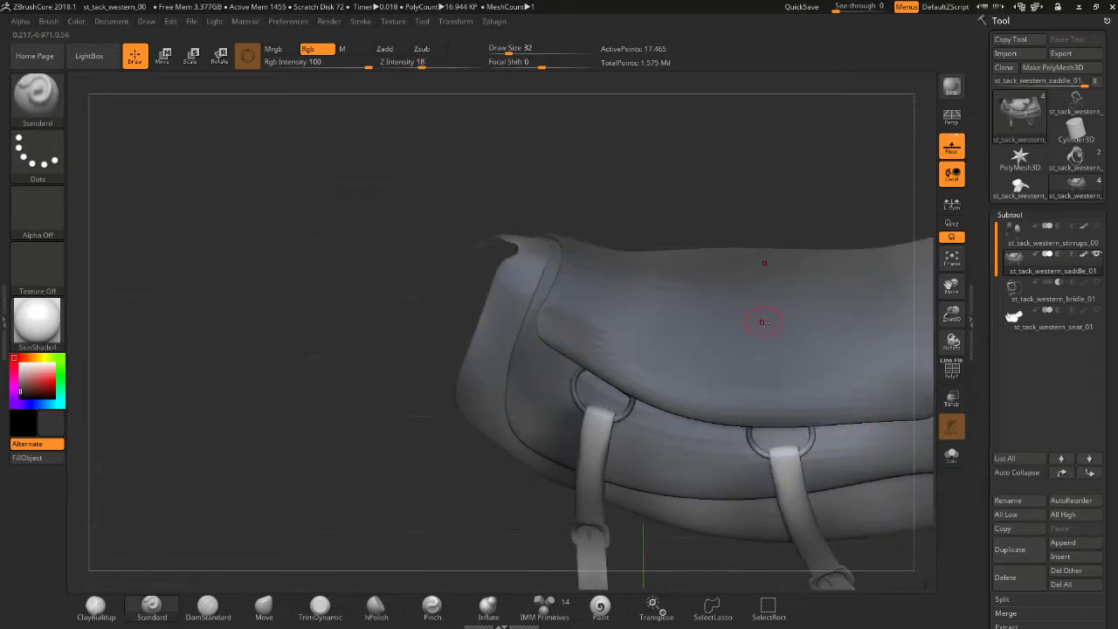
pyautogui.moveTo(726, 183)
pyautogui.mouseDown()
pyautogui.moveTo(745, 144)
pyautogui.moveTo(731, 164)
pyautogui.mouseUp()
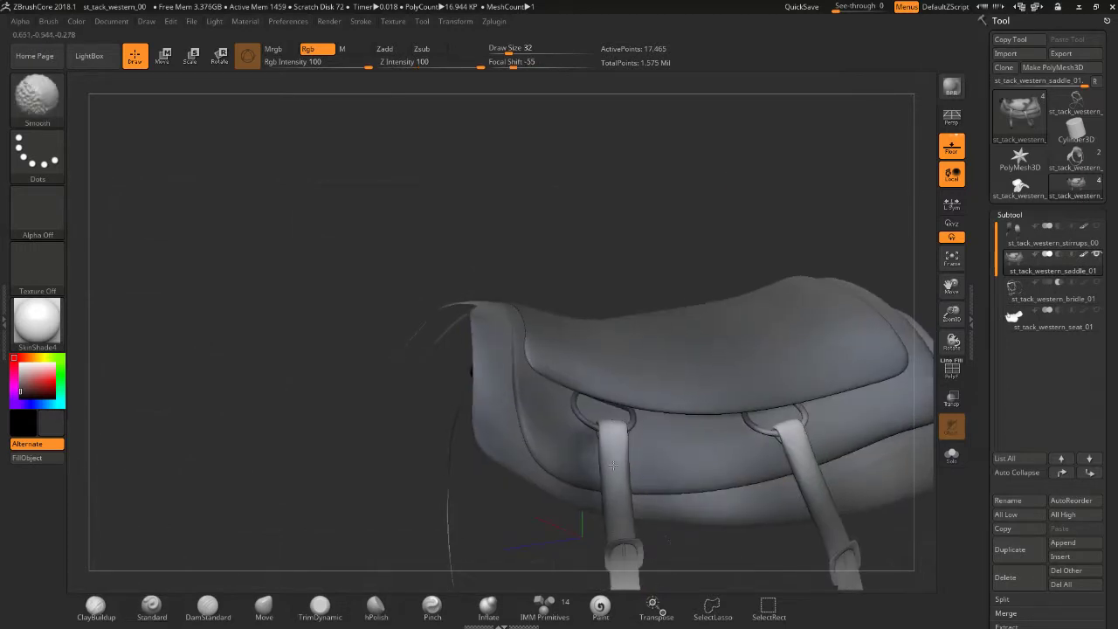
pyautogui.moveTo(729, 192)
pyautogui.mouseDown()
pyautogui.moveTo(743, 210)
pyautogui.moveTo(628, 168)
pyautogui.mouseUp()
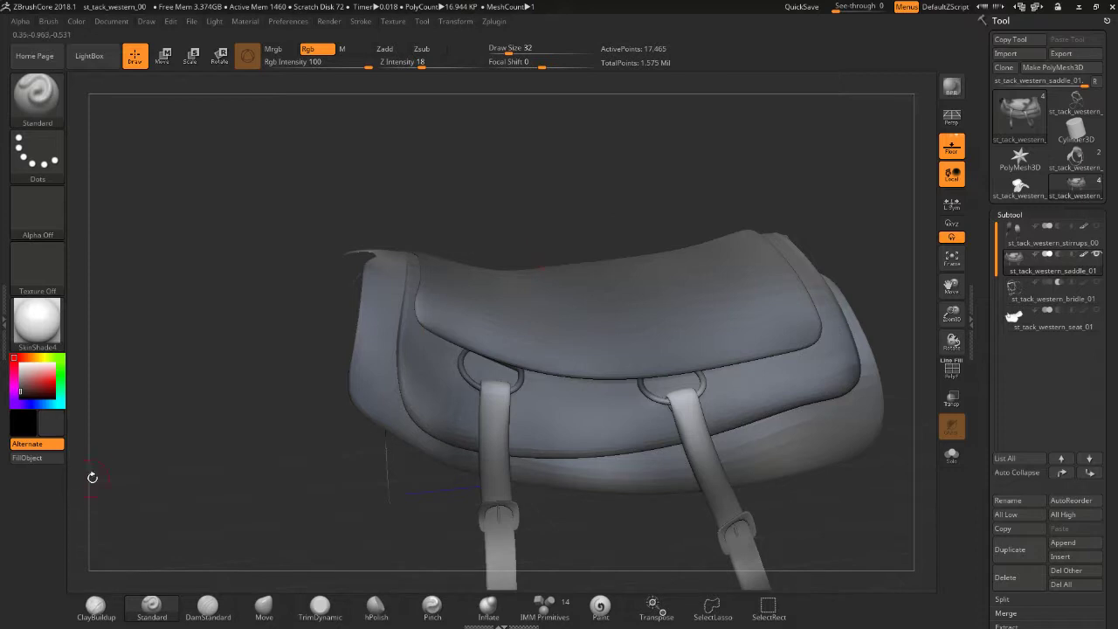
# - Set the secondary colour to white and soften the flap's upper left edge above the left ring
pyautogui.click(21, 367)
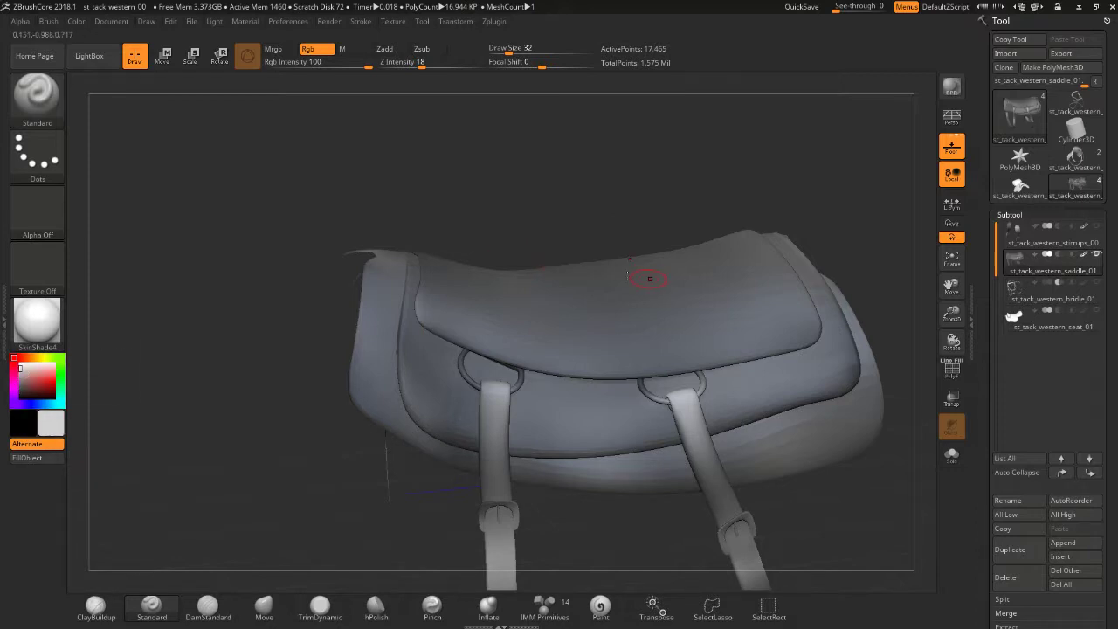
pyautogui.moveTo(832, 196); pyautogui.dragTo(871, 308)
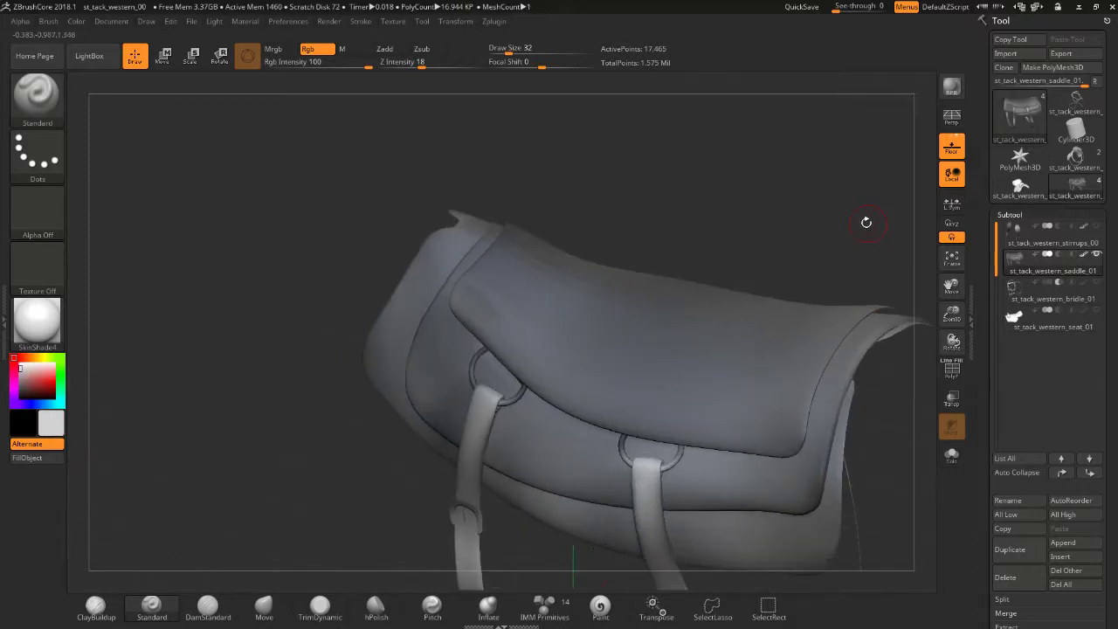
pyautogui.moveTo(866, 222)
pyautogui.mouseDown()
pyautogui.moveTo(838, 262)
pyautogui.moveTo(490, 295)
pyautogui.mouseUp()
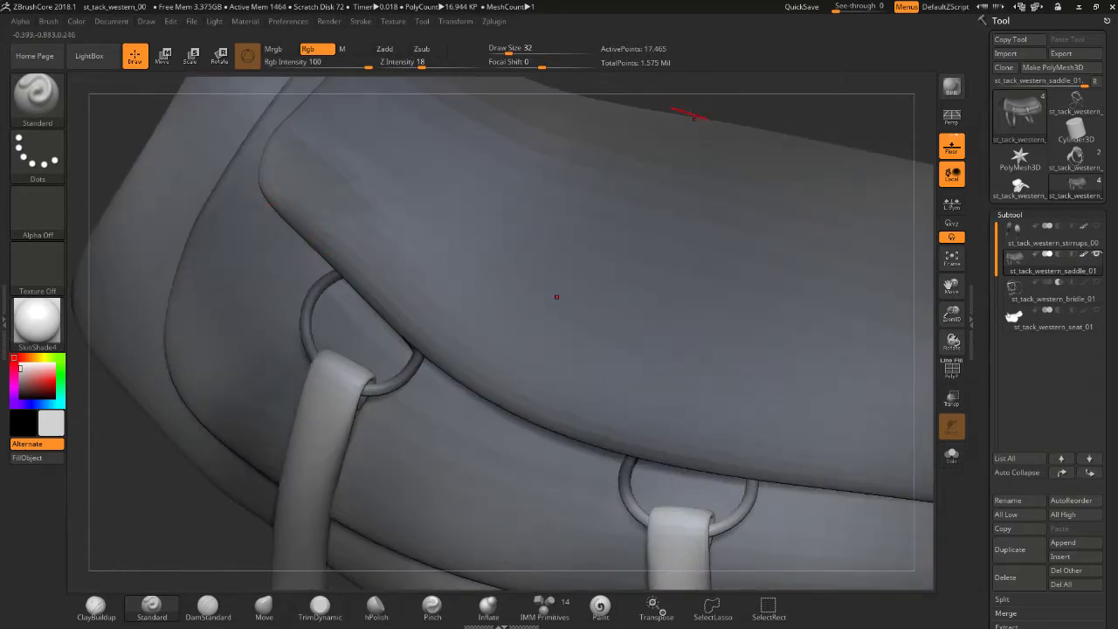
pyautogui.moveTo(690, 116); pyautogui.dragTo(441, 196)
pyautogui.keyDown('shift'); pyautogui.moveTo(281, 195); pyautogui.dragTo(350, 234); pyautogui.keyUp('shift')
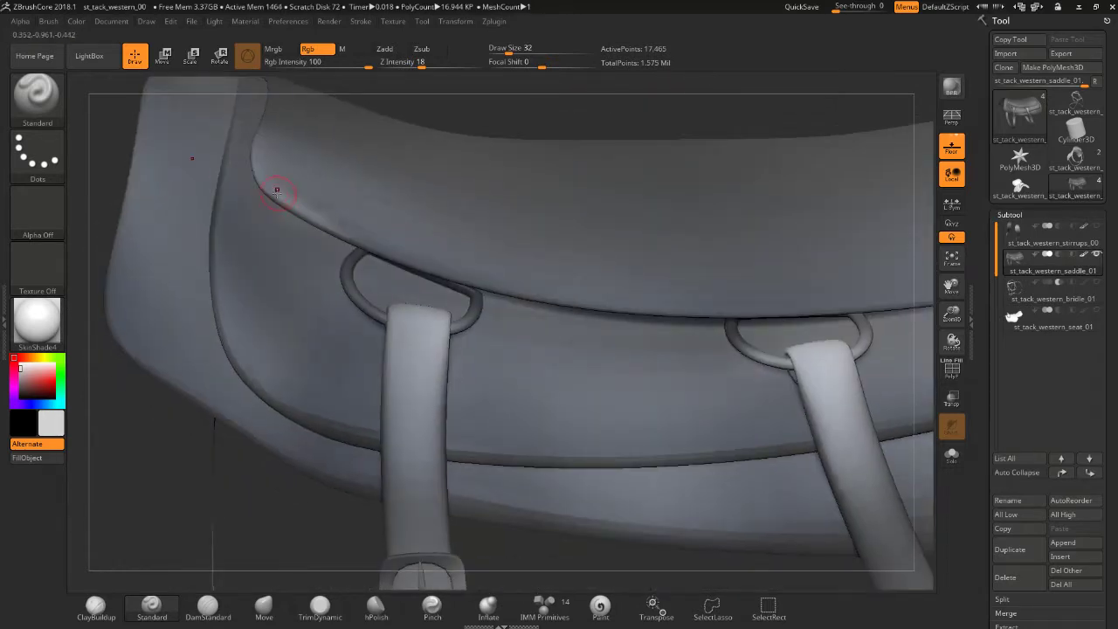
pyautogui.keyDown('shift'); pyautogui.moveTo(275, 182); pyautogui.dragTo(376, 254); pyautogui.keyUp('shift')
pyautogui.moveTo(300, 204)
pyautogui.keyDown('shift'); pyautogui.mouseDown()
pyautogui.moveTo(359, 239)
pyautogui.moveTo(569, 292)
pyautogui.moveTo(657, 299)
pyautogui.mouseUp(); pyautogui.keyUp('shift')
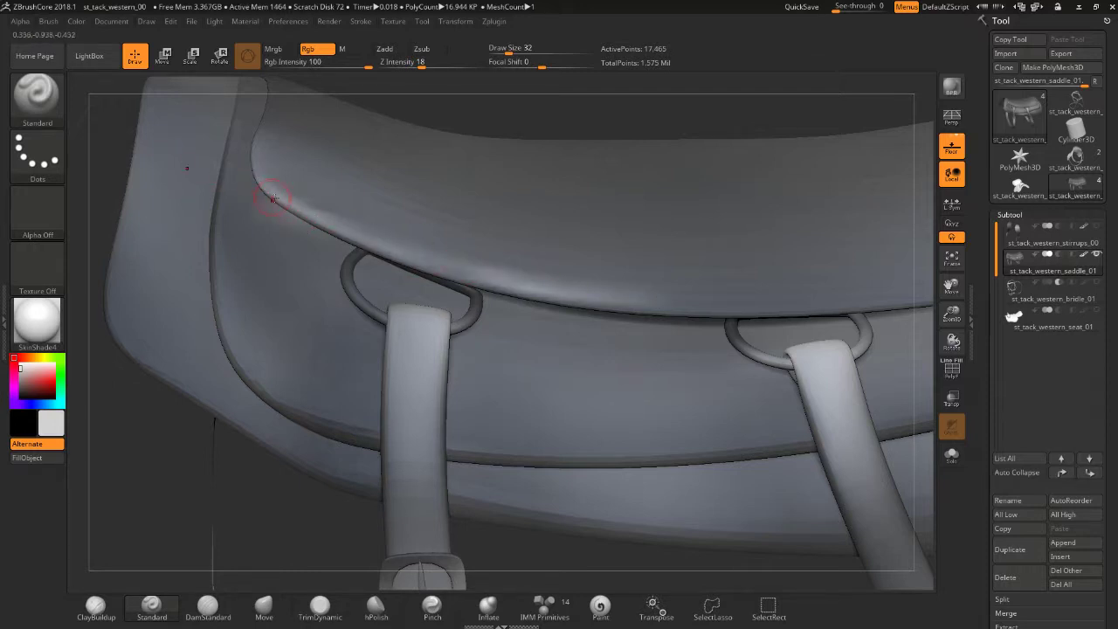
pyautogui.moveTo(254, 175)
pyautogui.keyDown('shift'); pyautogui.mouseDown()
pyautogui.moveTo(342, 223)
pyautogui.moveTo(457, 259)
pyautogui.moveTo(752, 305)
pyautogui.mouseUp(); pyautogui.keyUp('shift')
# - Smooth the flap's lower edge between the rings and toward its right end
pyautogui.moveTo(628, 113); pyautogui.dragTo(548, 315)
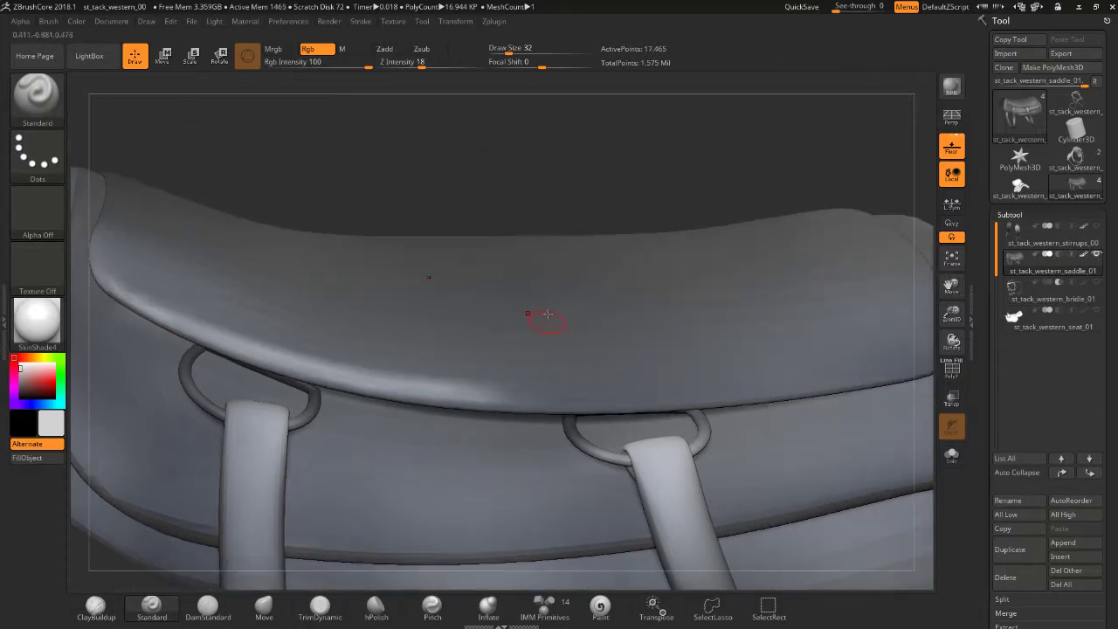
pyautogui.keyDown('shift'); pyautogui.moveTo(428, 406); pyautogui.dragTo(685, 402); pyautogui.keyUp('shift')
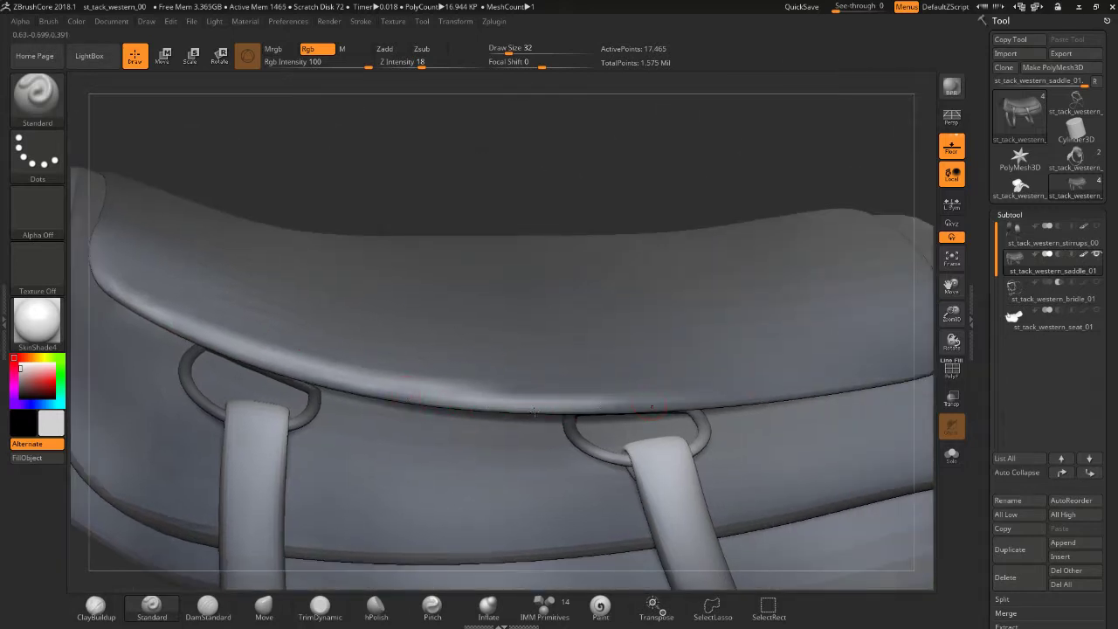
pyautogui.keyDown('shift'); pyautogui.moveTo(542, 404); pyautogui.dragTo(703, 406); pyautogui.keyUp('shift')
pyautogui.moveTo(611, 218)
pyautogui.mouseDown()
pyautogui.moveTo(409, 199)
pyautogui.moveTo(728, 341)
pyautogui.mouseUp()
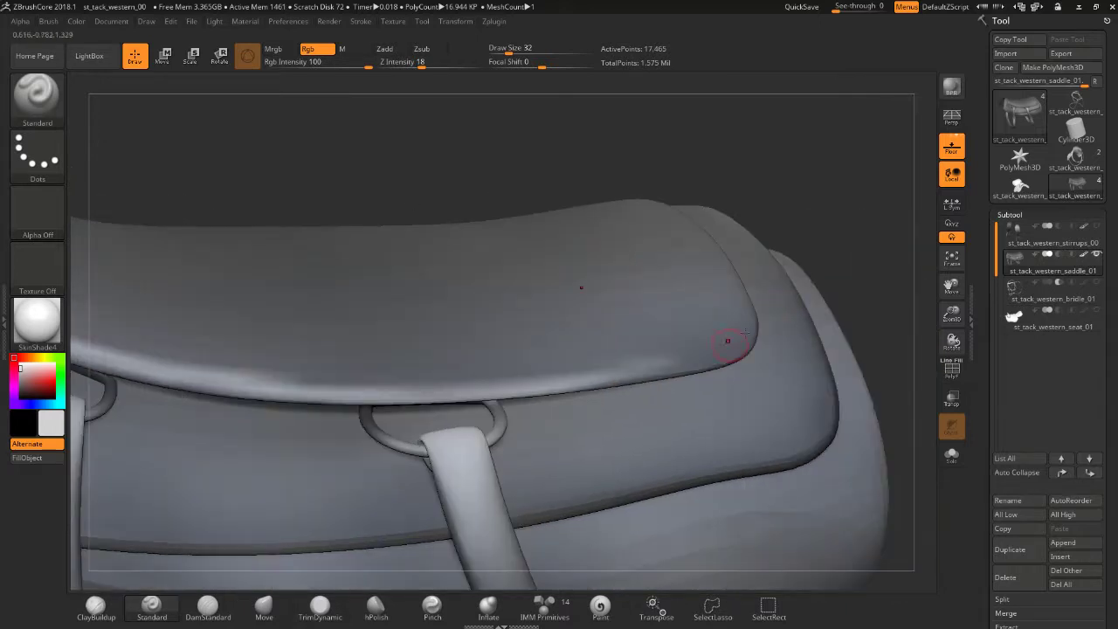
pyautogui.keyDown('shift'); pyautogui.moveTo(609, 379); pyautogui.dragTo(519, 379); pyautogui.keyUp('shift')
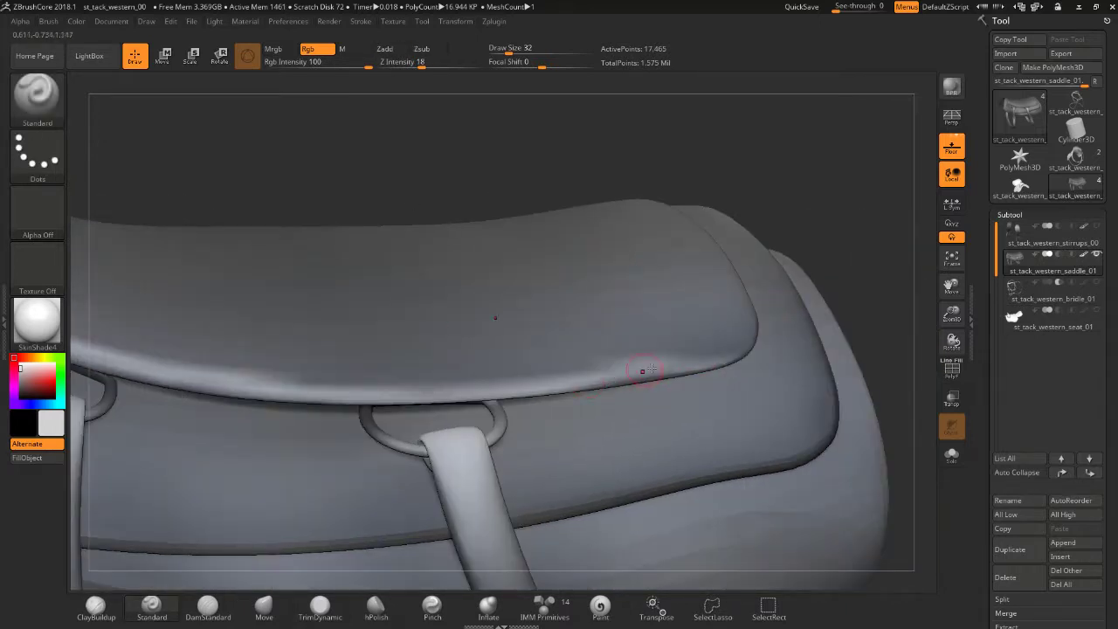
pyautogui.keyDown('shift'); pyautogui.moveTo(615, 382); pyautogui.dragTo(603, 382); pyautogui.keyUp('shift')
pyautogui.keyDown('shift'); pyautogui.moveTo(684, 366); pyautogui.dragTo(726, 355); pyautogui.keyUp('shift')
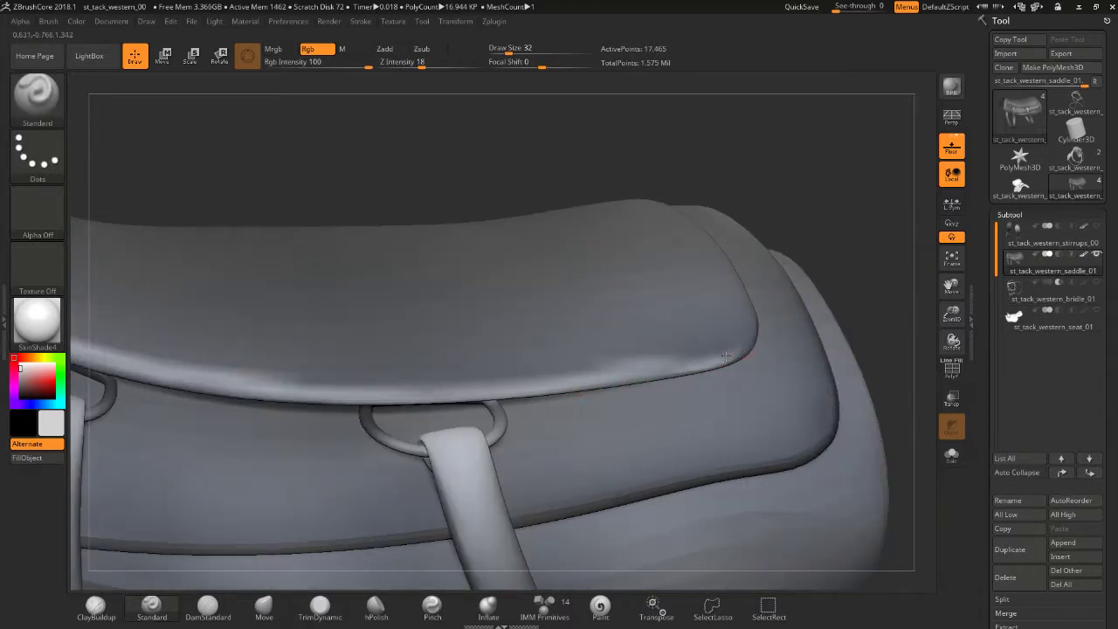
# - Smooth the flap's right corner and down its right edge
pyautogui.moveTo(745, 307); pyautogui.dragTo(774, 274, button='right')
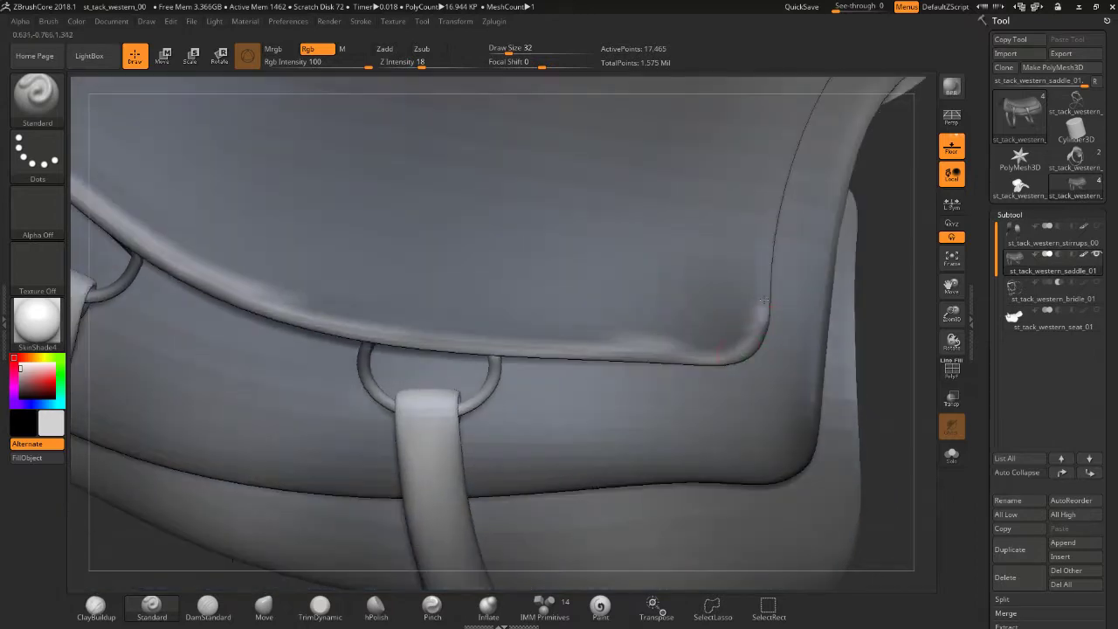
pyautogui.moveTo(759, 289)
pyautogui.keyDown('shift'); pyautogui.mouseDown()
pyautogui.moveTo(783, 235)
pyautogui.moveTo(777, 186)
pyautogui.mouseUp(); pyautogui.keyUp('shift')
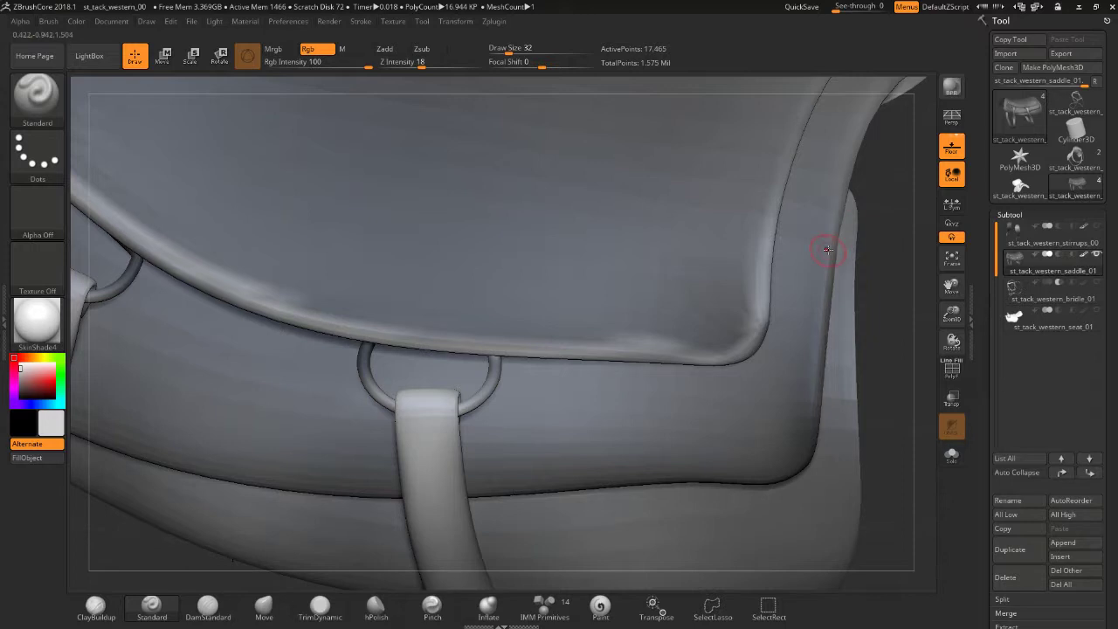
pyautogui.keyDown('shift'); pyautogui.moveTo(823, 250); pyautogui.dragTo(805, 407); pyautogui.keyUp('shift')
pyautogui.moveTo(907, 321); pyautogui.dragTo(802, 339)
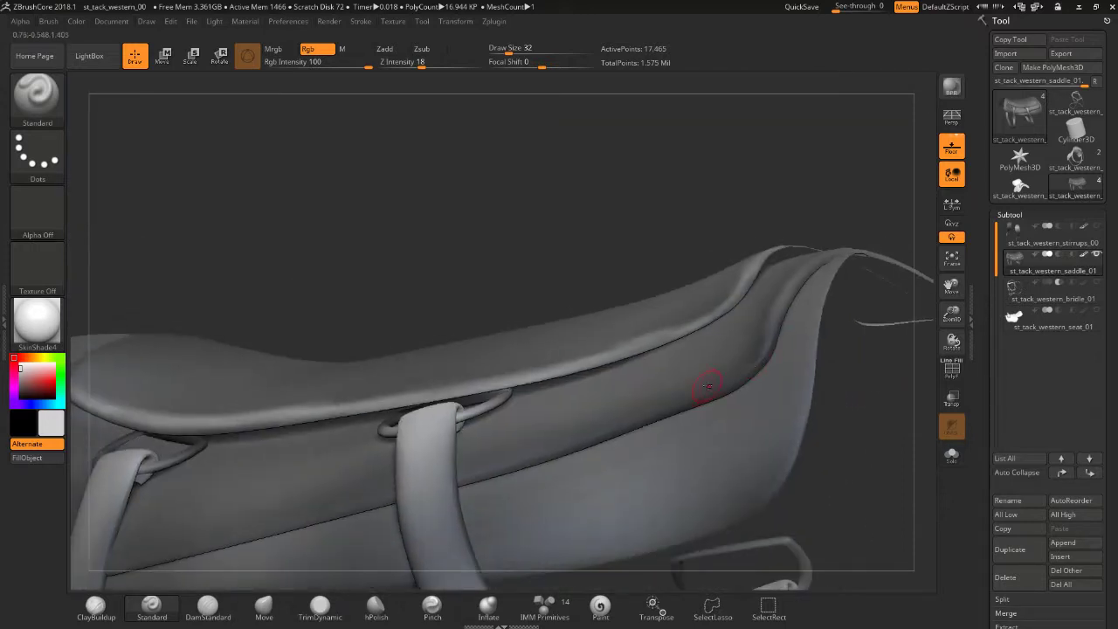
pyautogui.keyDown('shift'); pyautogui.moveTo(743, 369); pyautogui.dragTo(791, 331); pyautogui.keyUp('shift')
pyautogui.keyDown('shift'); pyautogui.moveTo(775, 492); pyautogui.dragTo(824, 309); pyautogui.keyUp('shift')
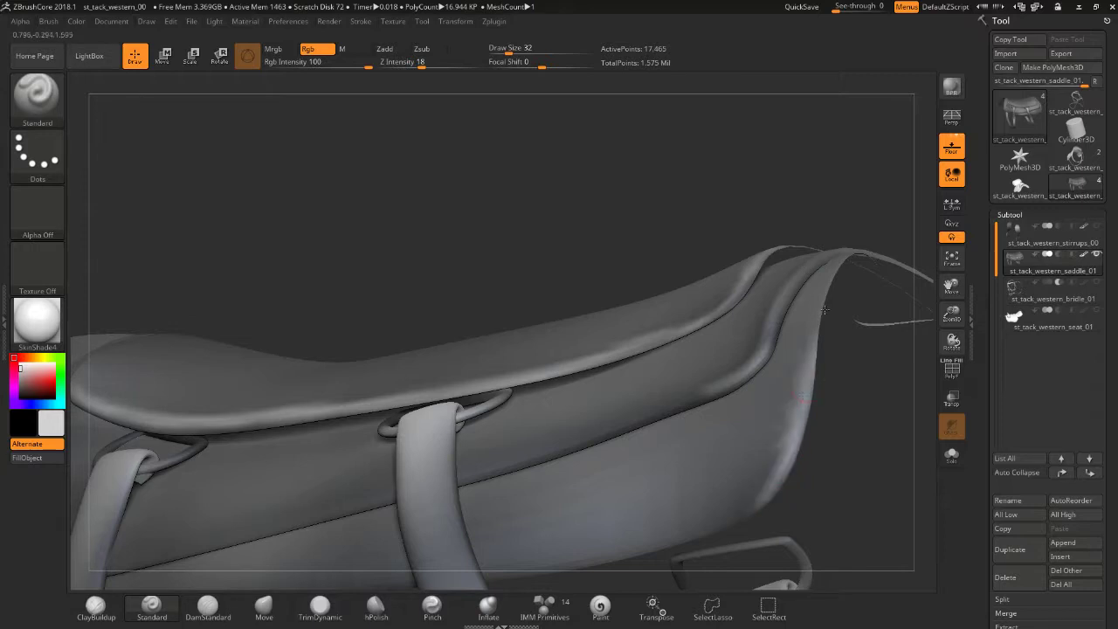
# - Smooth the ridge and lower edge of the flap from a facing view
pyautogui.moveTo(860, 427); pyautogui.dragTo(568, 446)
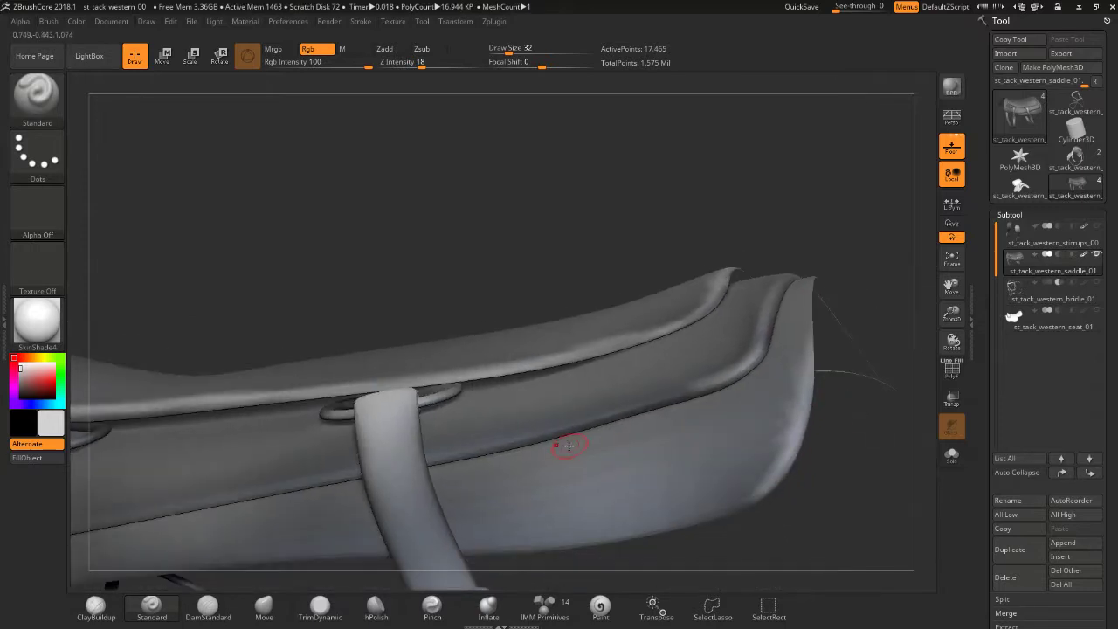
pyautogui.keyDown('shift'); pyautogui.moveTo(690, 392); pyautogui.dragTo(689, 394); pyautogui.keyUp('shift')
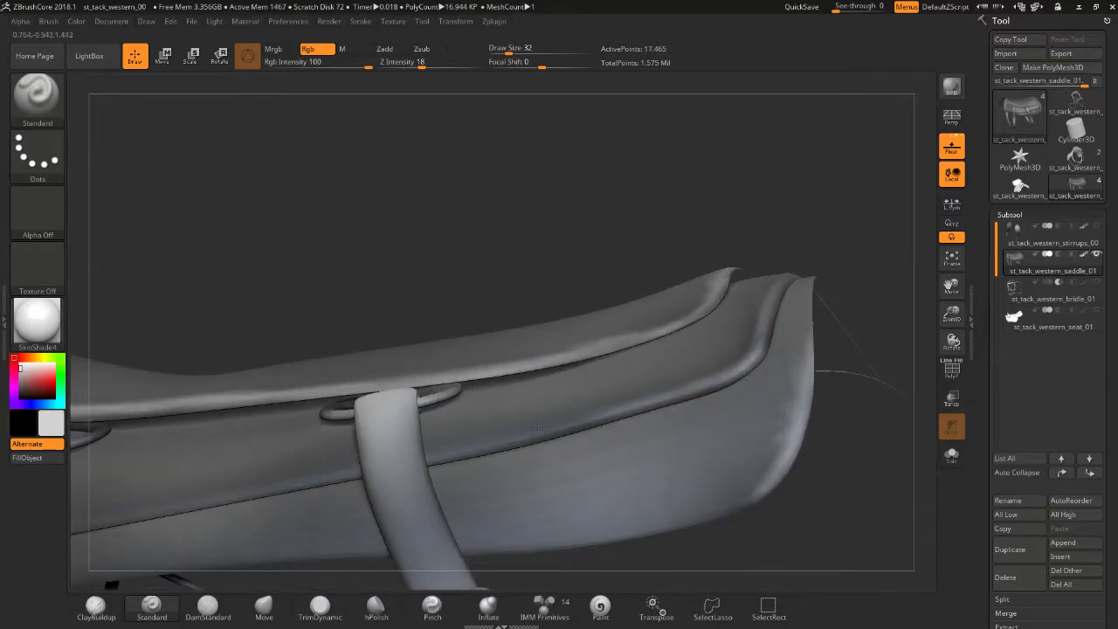
pyautogui.keyDown('shift'); pyautogui.moveTo(752, 498); pyautogui.dragTo(586, 550); pyautogui.keyUp('shift')
pyautogui.moveTo(506, 534)
pyautogui.keyDown('shift'); pyautogui.mouseDown()
pyautogui.moveTo(690, 502)
pyautogui.moveTo(768, 430)
pyautogui.mouseUp(); pyautogui.keyUp('shift')
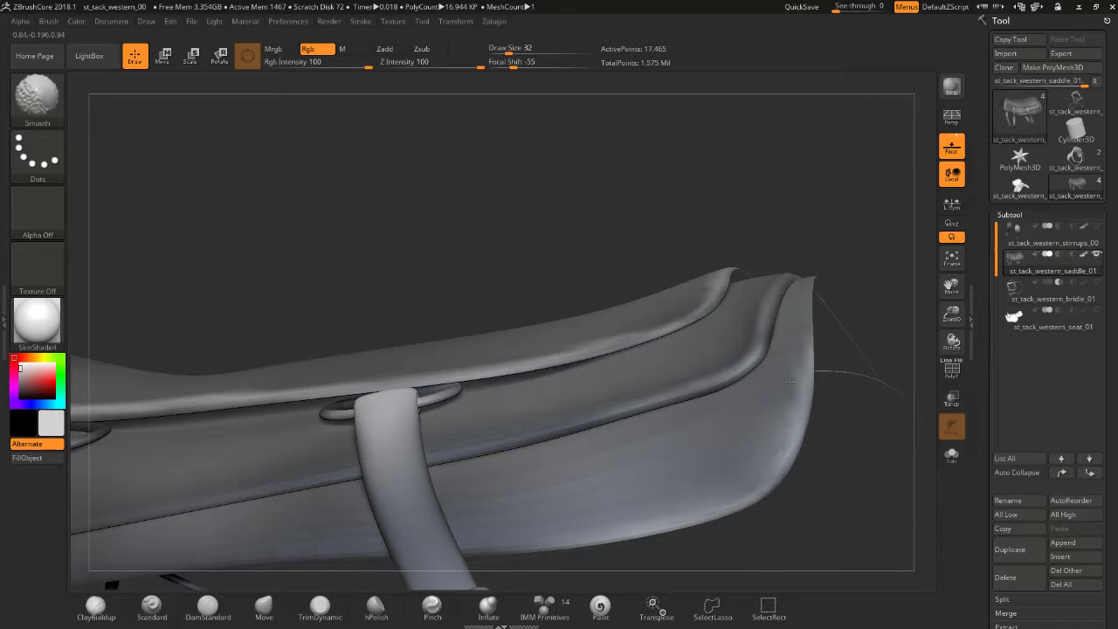
pyautogui.moveTo(891, 375); pyautogui.dragTo(674, 310)
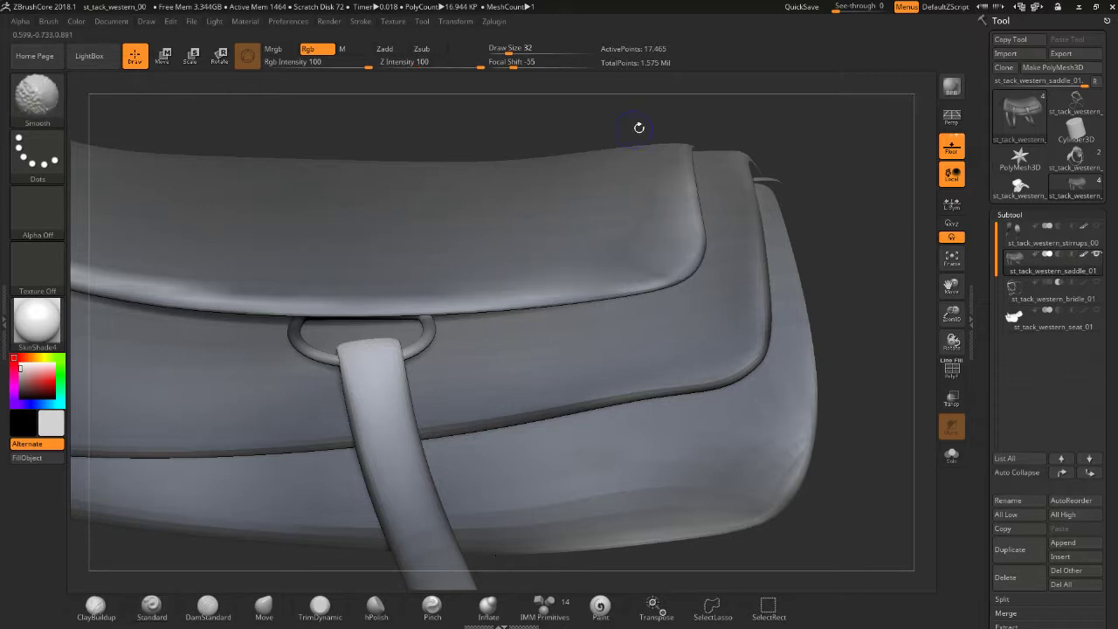
# - Soften the seat's curved lower edge and the saddle's left curved edge
pyautogui.moveTo(431, 115)
pyautogui.mouseDown()
pyautogui.moveTo(521, 189)
pyautogui.moveTo(375, 262)
pyautogui.moveTo(410, 337)
pyautogui.moveTo(519, 396)
pyautogui.moveTo(663, 430)
pyautogui.moveTo(786, 439)
pyautogui.moveTo(755, 440)
pyautogui.mouseUp()
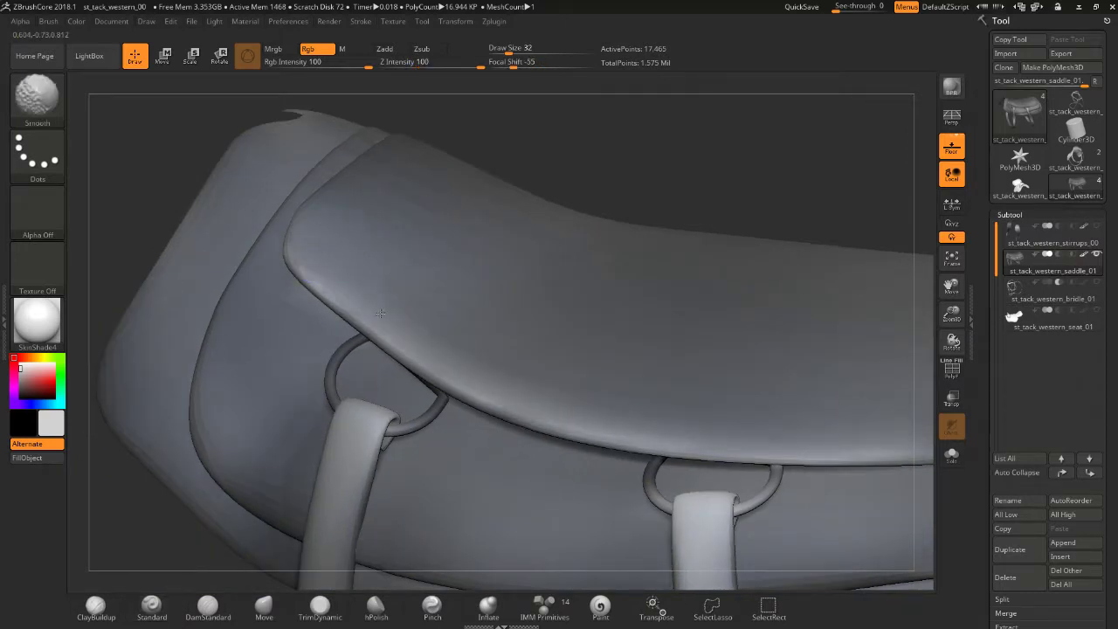
pyautogui.moveTo(225, 444)
pyautogui.mouseDown(button='right')
pyautogui.moveTo(210, 559)
pyautogui.moveTo(258, 520)
pyautogui.mouseUp(button='right')
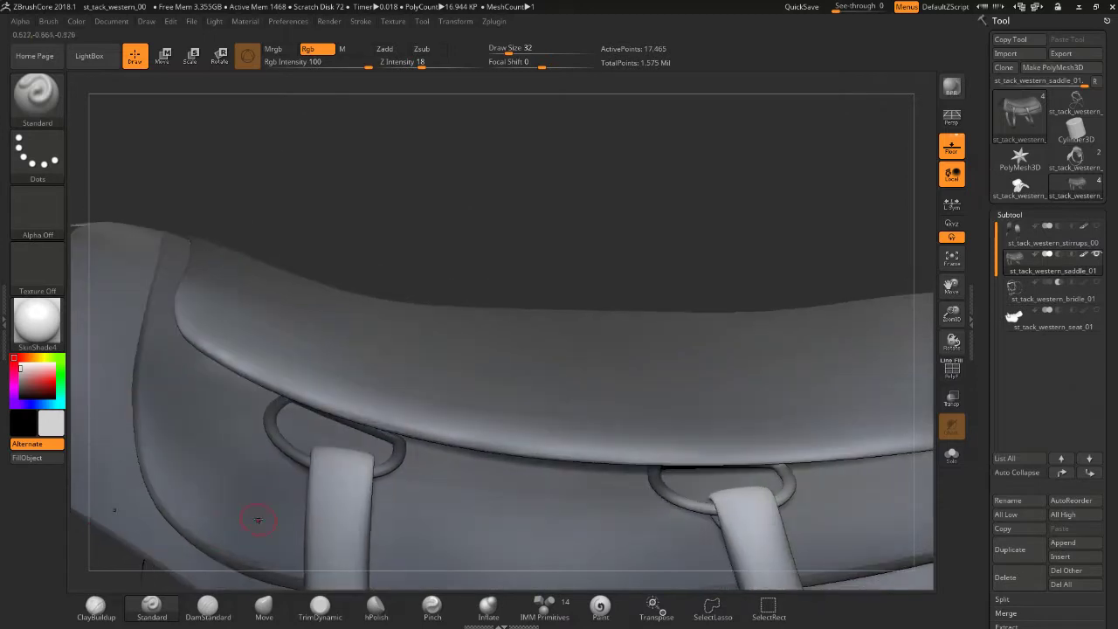
pyautogui.moveTo(177, 483)
pyautogui.keyDown('shift'); pyautogui.mouseDown()
pyautogui.moveTo(162, 502)
pyautogui.moveTo(148, 463)
pyautogui.moveTo(183, 518)
pyautogui.mouseUp(); pyautogui.keyUp('shift')
pyautogui.moveTo(153, 349)
pyautogui.keyDown('shift'); pyautogui.mouseDown()
pyautogui.moveTo(149, 449)
pyautogui.moveTo(149, 366)
pyautogui.mouseUp(); pyautogui.keyUp('shift')
pyautogui.moveTo(167, 309)
pyautogui.keyDown('shift'); pyautogui.mouseDown()
pyautogui.moveTo(166, 463)
pyautogui.moveTo(225, 539)
pyautogui.mouseUp(); pyautogui.keyUp('shift')
# - Smooth the crease beneath the seat beside both straps and out to its far end
pyautogui.moveTo(419, 587)
pyautogui.keyDown('alt'); pyautogui.mouseDown()
pyautogui.moveTo(296, 458)
pyautogui.moveTo(411, 456)
pyautogui.moveTo(250, 457)
pyautogui.moveTo(559, 456)
pyautogui.mouseUp(); pyautogui.keyUp('alt')
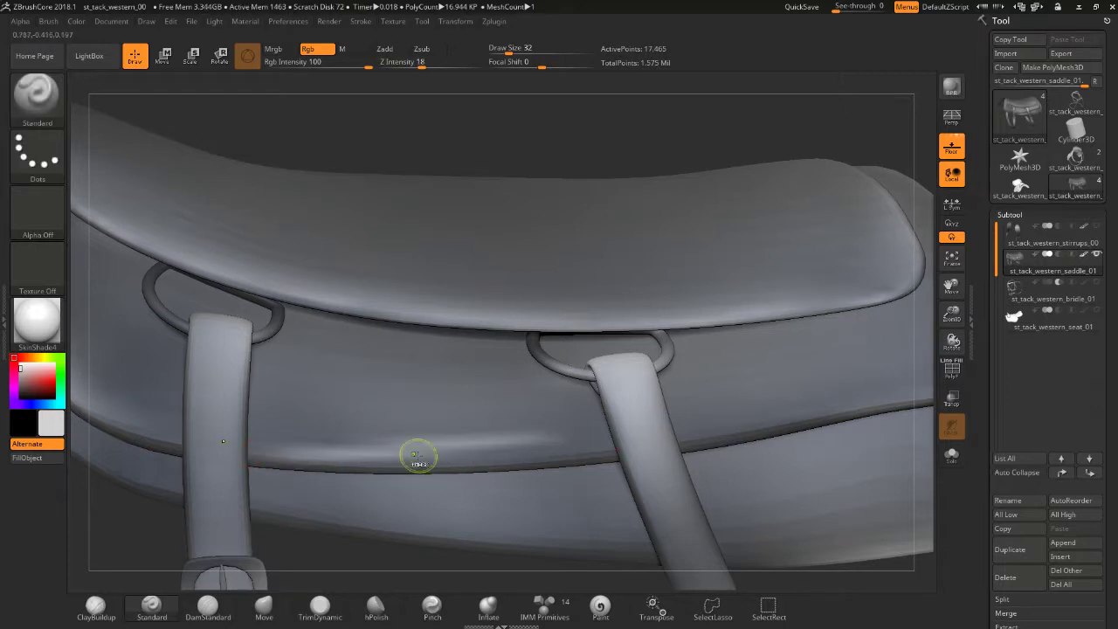
pyautogui.keyDown('shift'); pyautogui.moveTo(417, 455); pyautogui.dragTo(253, 457); pyautogui.keyUp('shift')
pyautogui.keyDown('shift'); pyautogui.moveTo(474, 462); pyautogui.dragTo(250, 457); pyautogui.keyUp('shift')
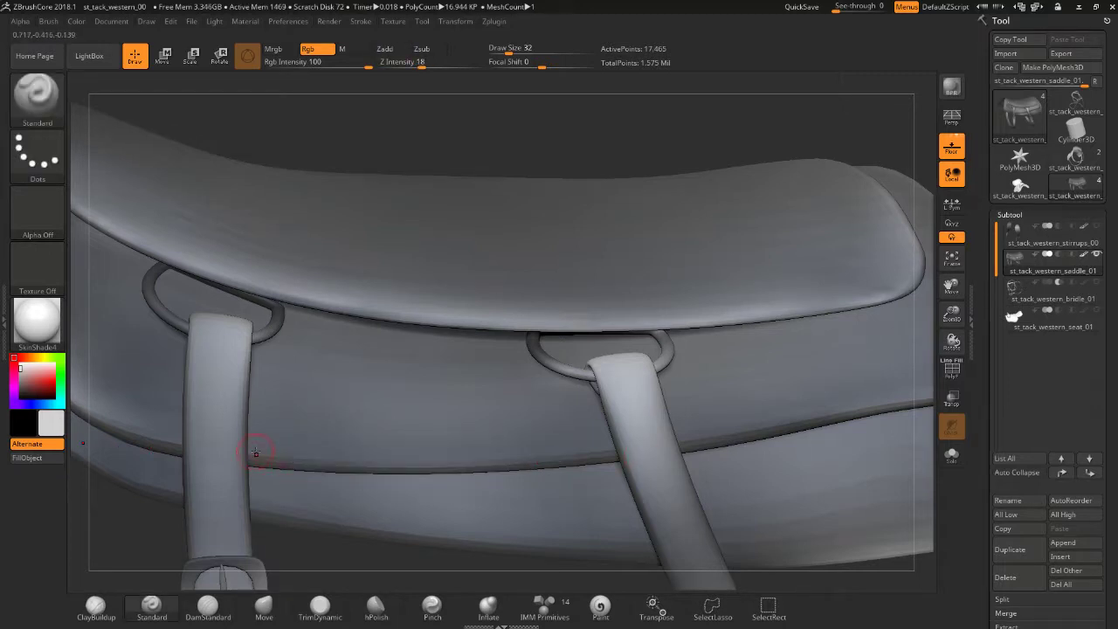
pyautogui.keyDown('shift'); pyautogui.moveTo(609, 445); pyautogui.dragTo(463, 459); pyautogui.keyUp('shift')
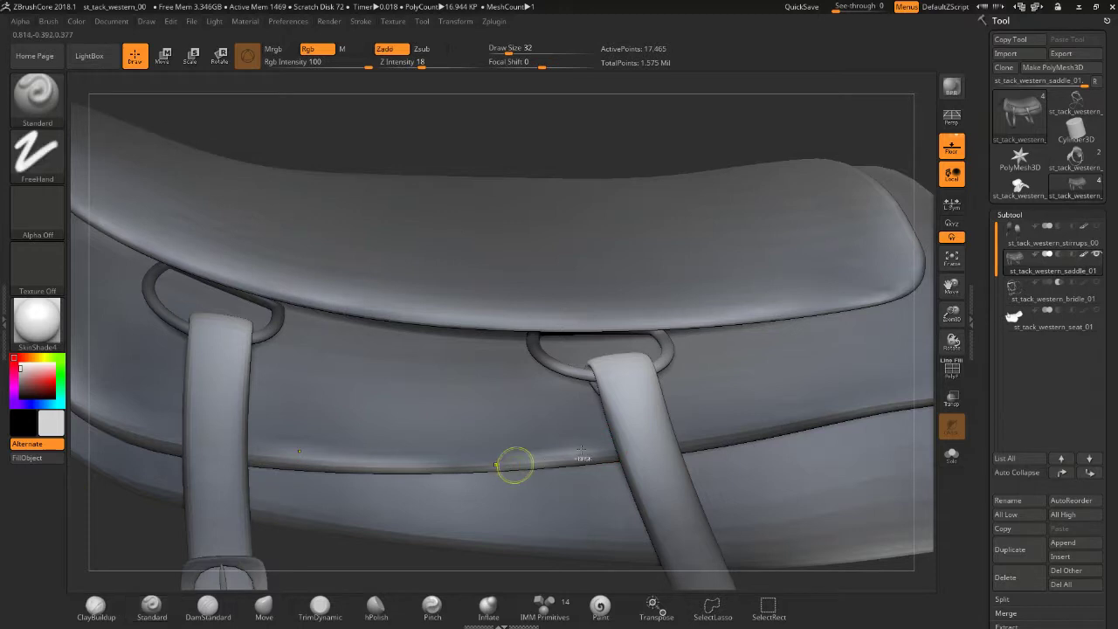
pyautogui.keyDown('shift'); pyautogui.moveTo(267, 442); pyautogui.dragTo(391, 448); pyautogui.keyUp('shift')
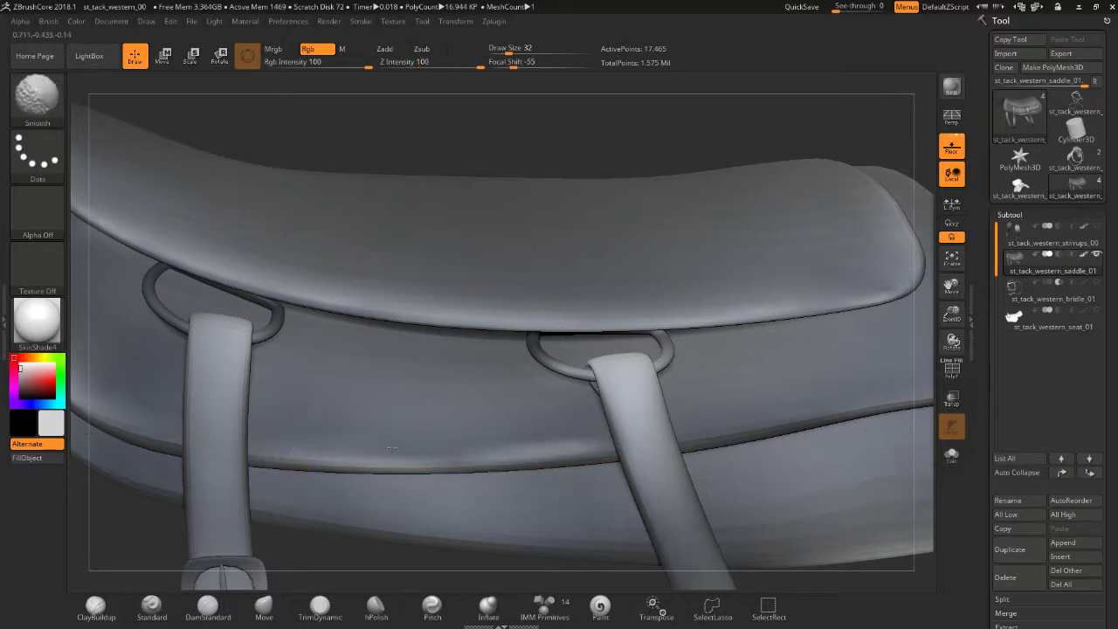
pyautogui.keyDown('shift'); pyautogui.moveTo(558, 442); pyautogui.dragTo(608, 439); pyautogui.keyUp('shift')
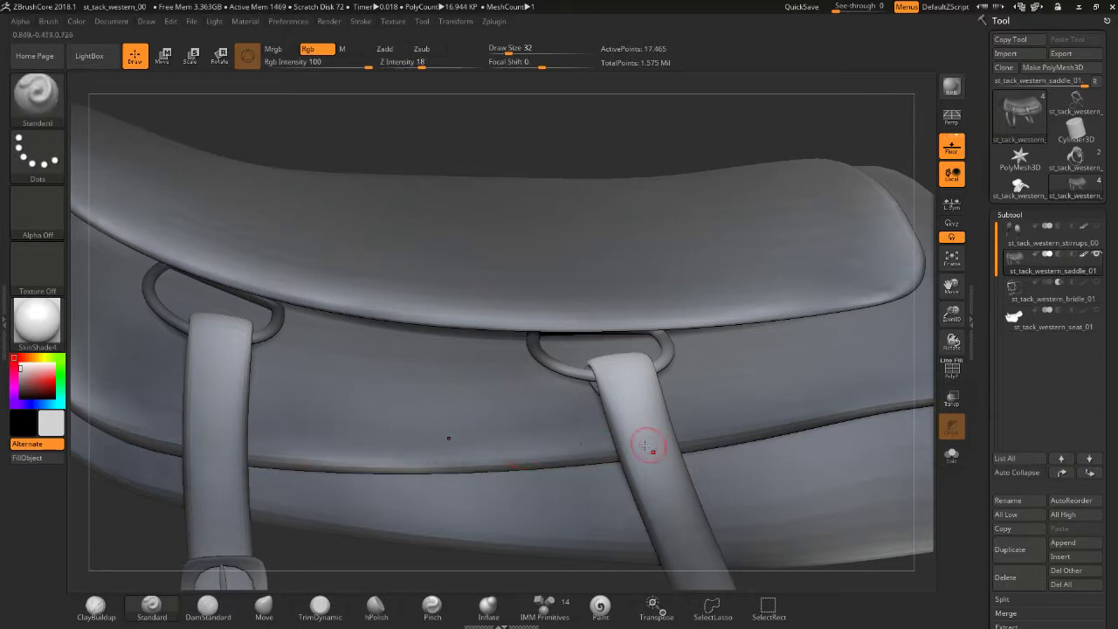
pyautogui.keyDown('shift'); pyautogui.moveTo(592, 443); pyautogui.dragTo(492, 452); pyautogui.keyUp('shift')
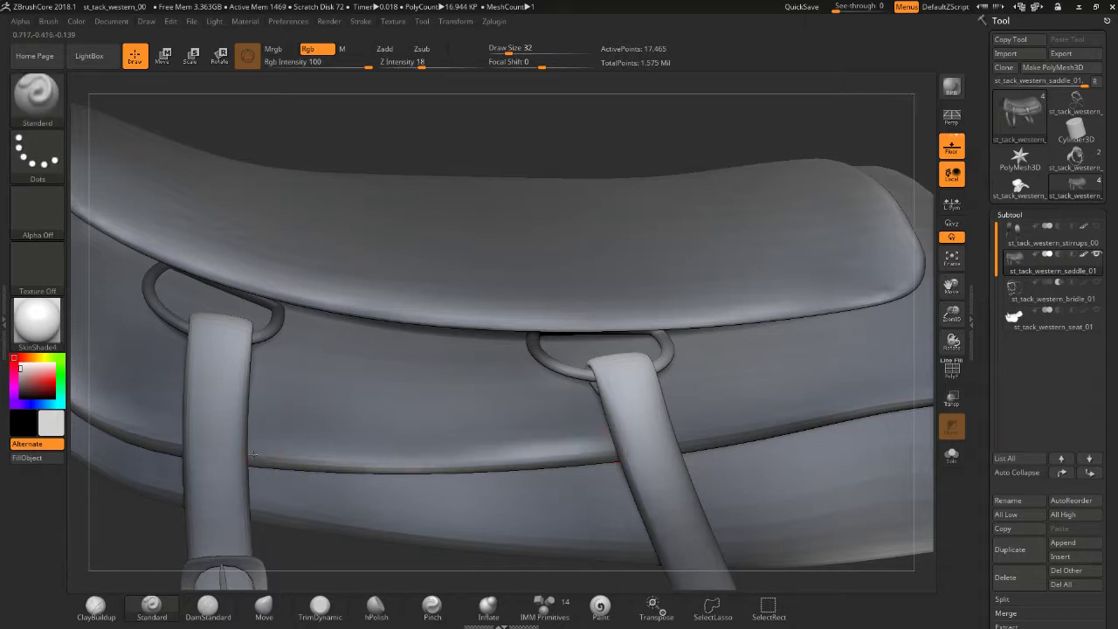
pyautogui.keyDown('shift'); pyautogui.moveTo(507, 447); pyautogui.dragTo(597, 438); pyautogui.keyUp('shift')
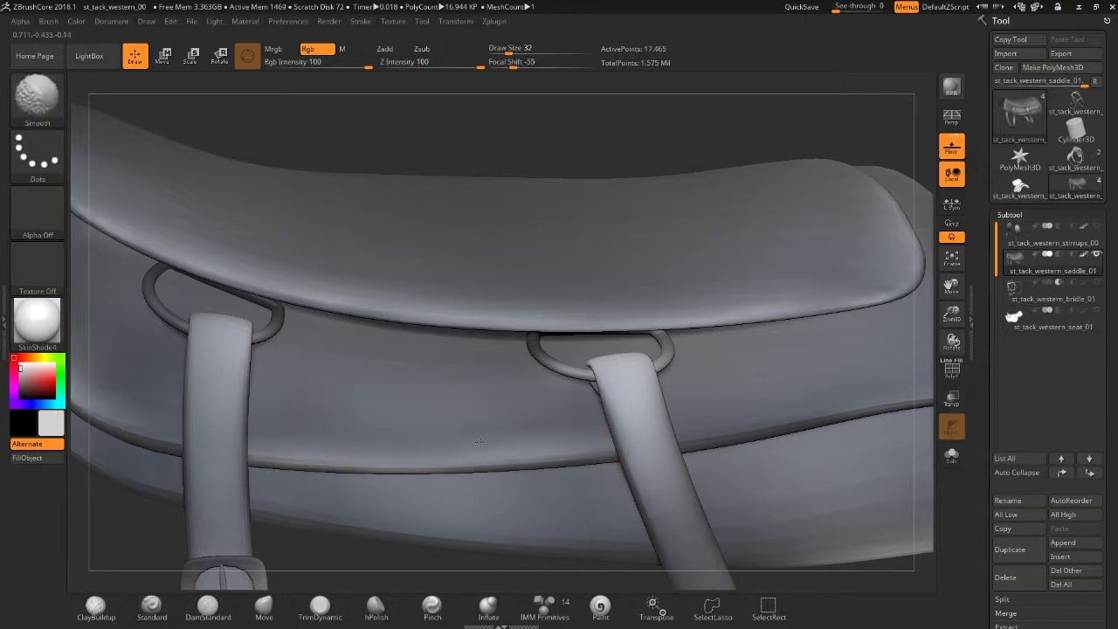
pyautogui.moveTo(647, 119); pyautogui.dragTo(626, 479)
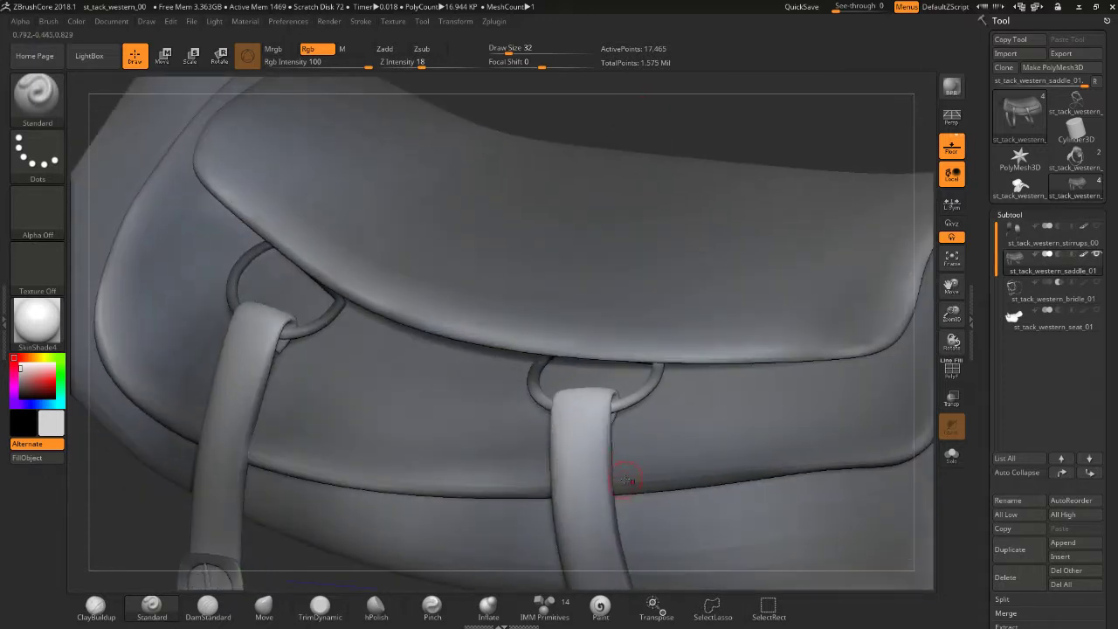
pyautogui.keyDown('shift'); pyautogui.moveTo(625, 479); pyautogui.dragTo(857, 451); pyautogui.keyUp('shift')
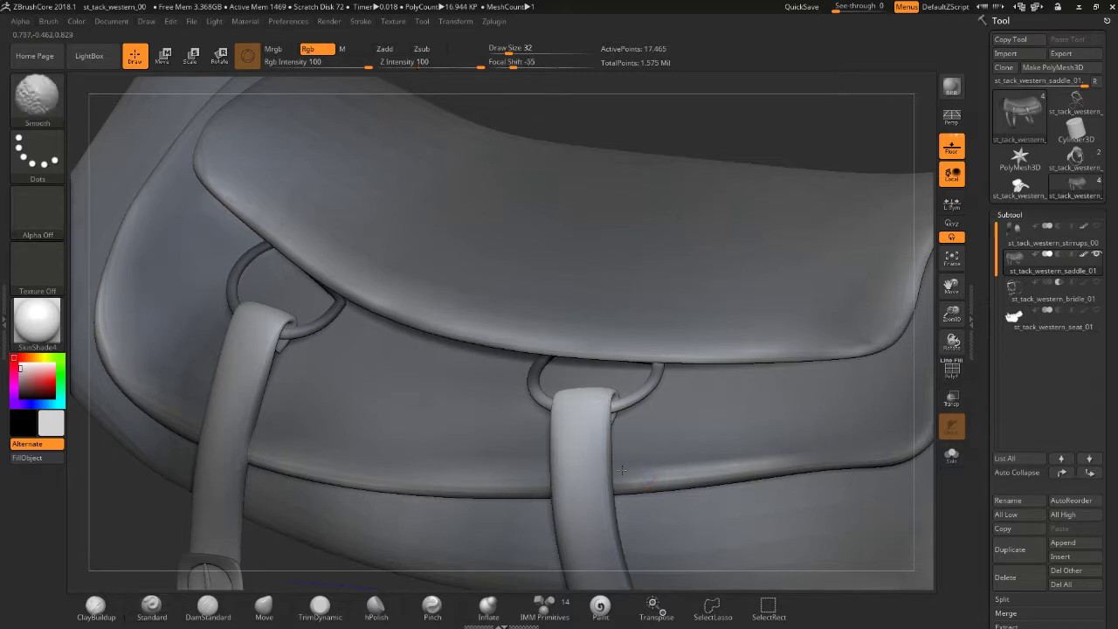
pyautogui.keyDown('shift'); pyautogui.moveTo(649, 465); pyautogui.dragTo(819, 445); pyautogui.keyUp('shift')
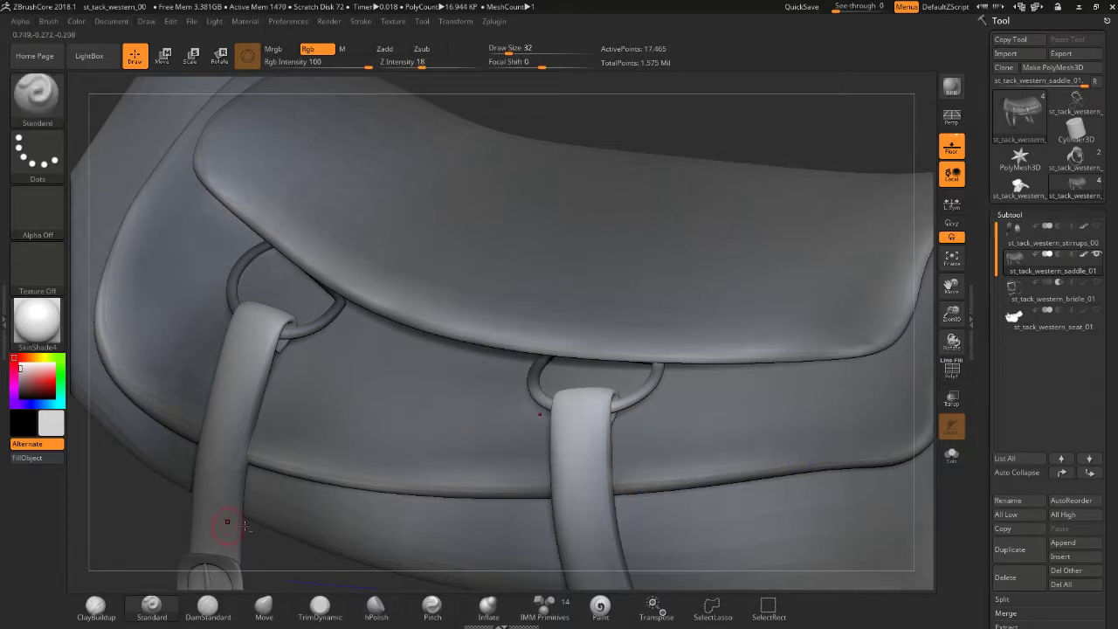
# - Round off the saddle's lower-left edge and smooth the left edge along its length
pyautogui.moveTo(268, 522); pyautogui.dragTo(280, 455, button='right')
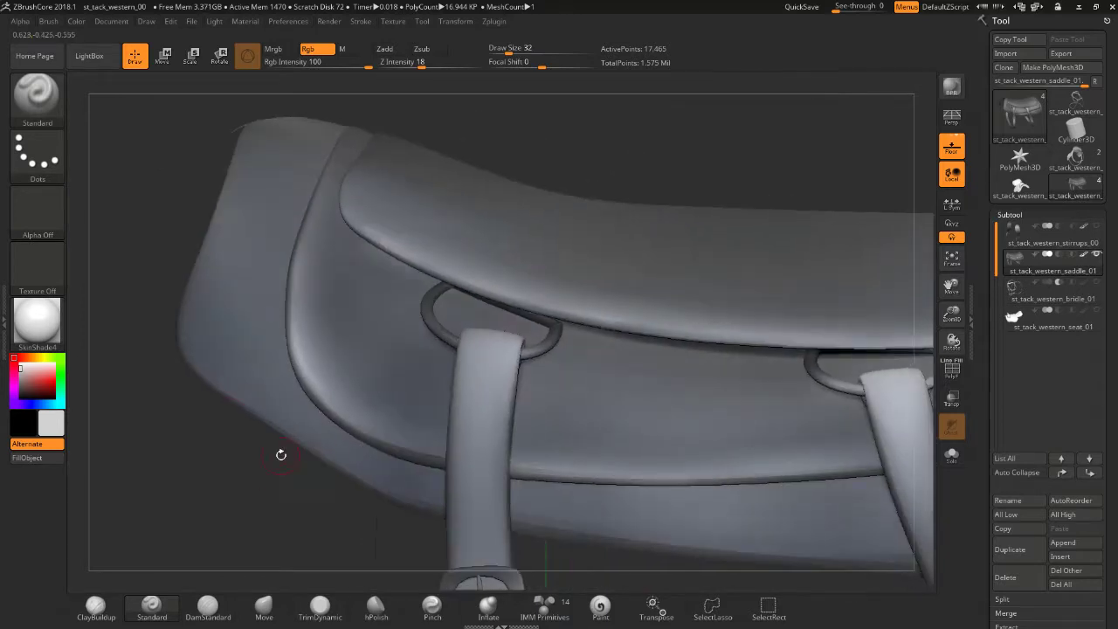
pyautogui.keyDown('shift'); pyautogui.moveTo(190, 346); pyautogui.dragTo(383, 481); pyautogui.keyUp('shift')
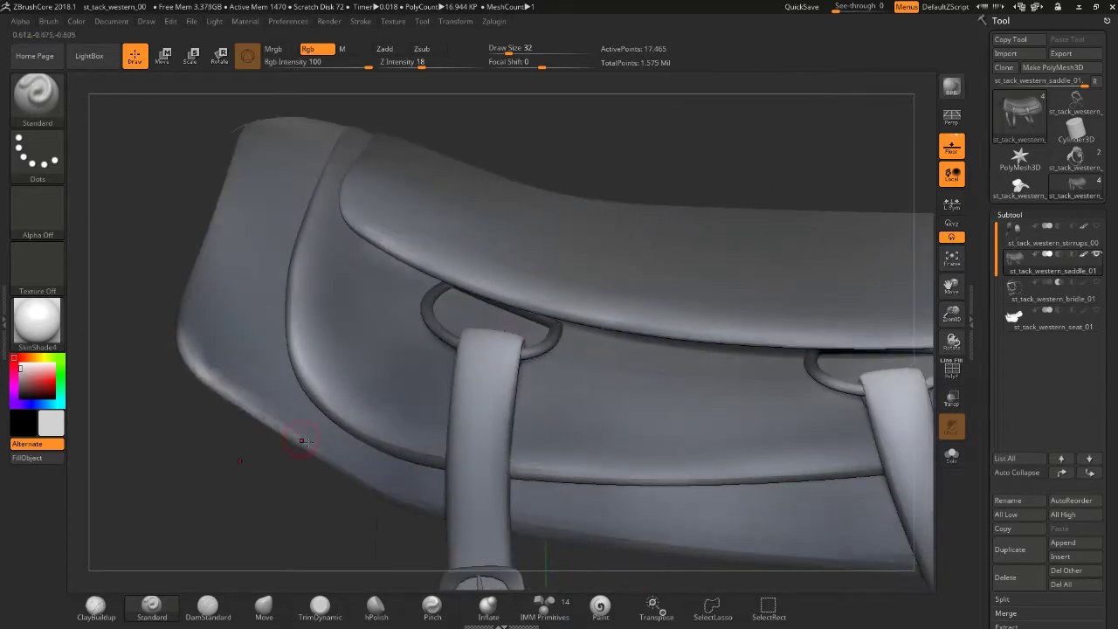
pyautogui.keyDown('shift'); pyautogui.moveTo(210, 365); pyautogui.dragTo(184, 292); pyautogui.keyUp('shift')
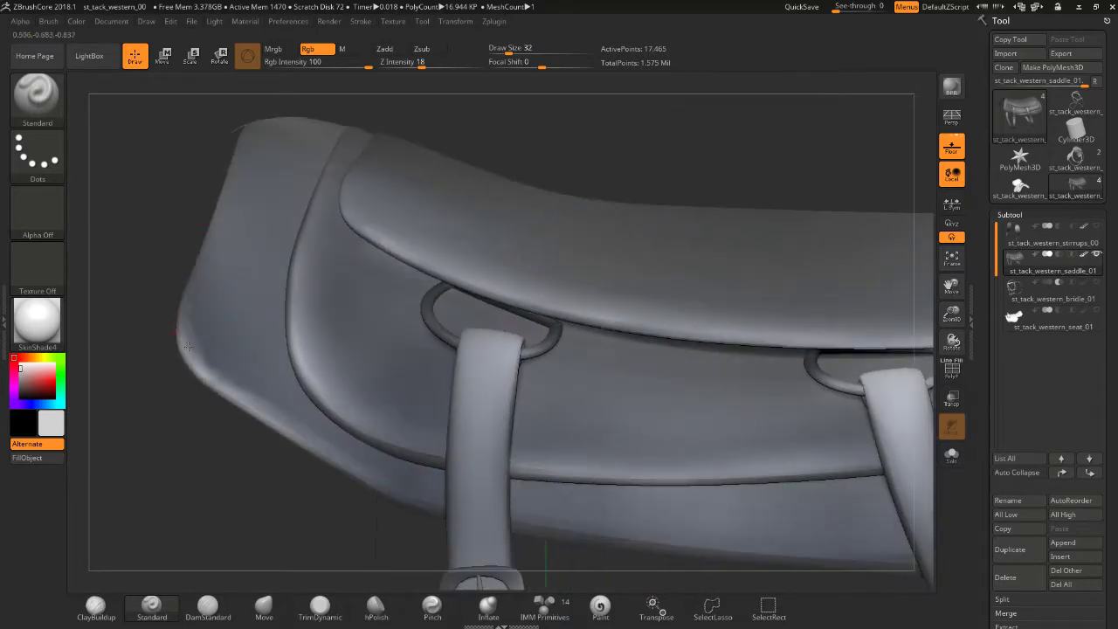
pyautogui.keyDown('shift'); pyautogui.moveTo(188, 346); pyautogui.dragTo(164, 271); pyautogui.keyUp('shift')
pyautogui.keyDown('shift'); pyautogui.moveTo(214, 230); pyautogui.dragTo(306, 424); pyautogui.keyUp('shift')
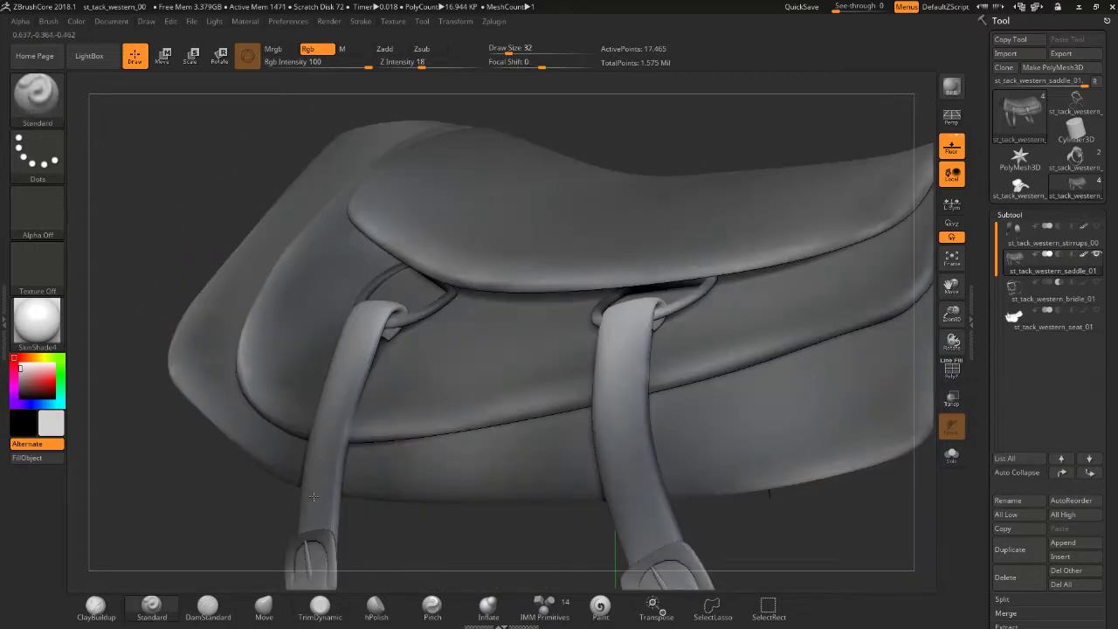
pyautogui.moveTo(349, 512); pyautogui.dragTo(325, 432)
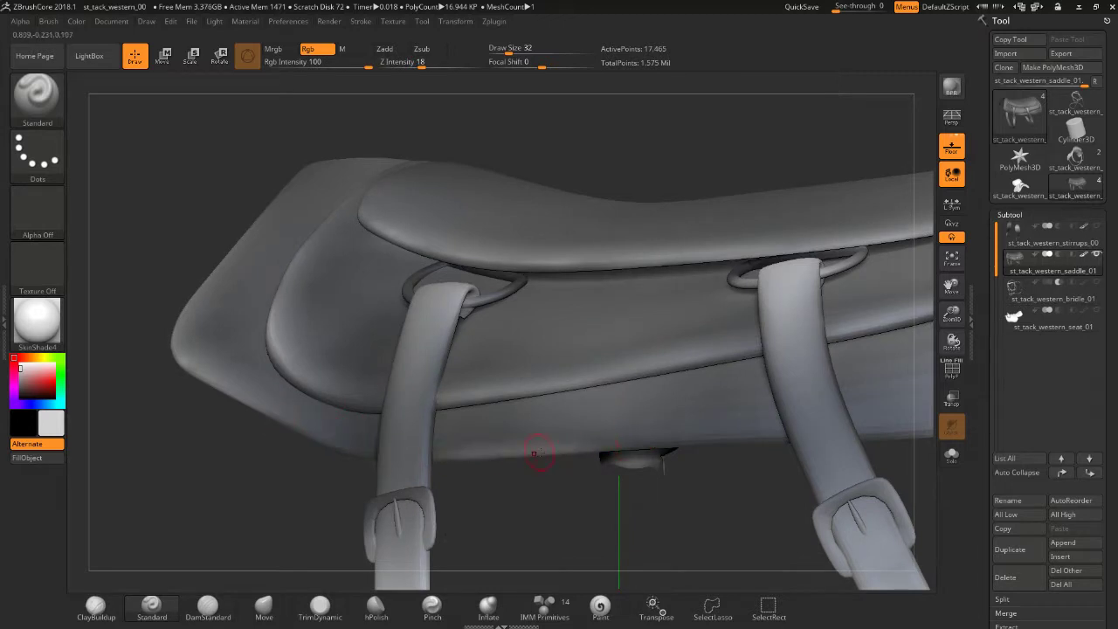
pyautogui.press('shift')
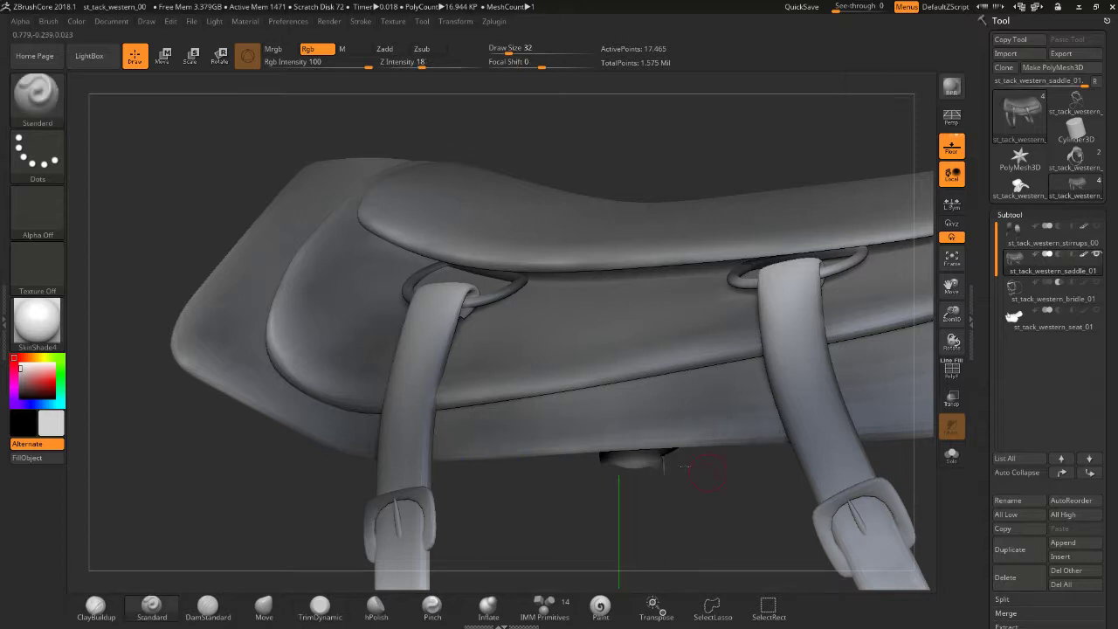
pyautogui.moveTo(760, 484)
pyautogui.keyDown('alt'); pyautogui.mouseDown()
pyautogui.moveTo(475, 518)
pyautogui.moveTo(635, 463)
pyautogui.mouseUp(); pyautogui.keyUp('alt')
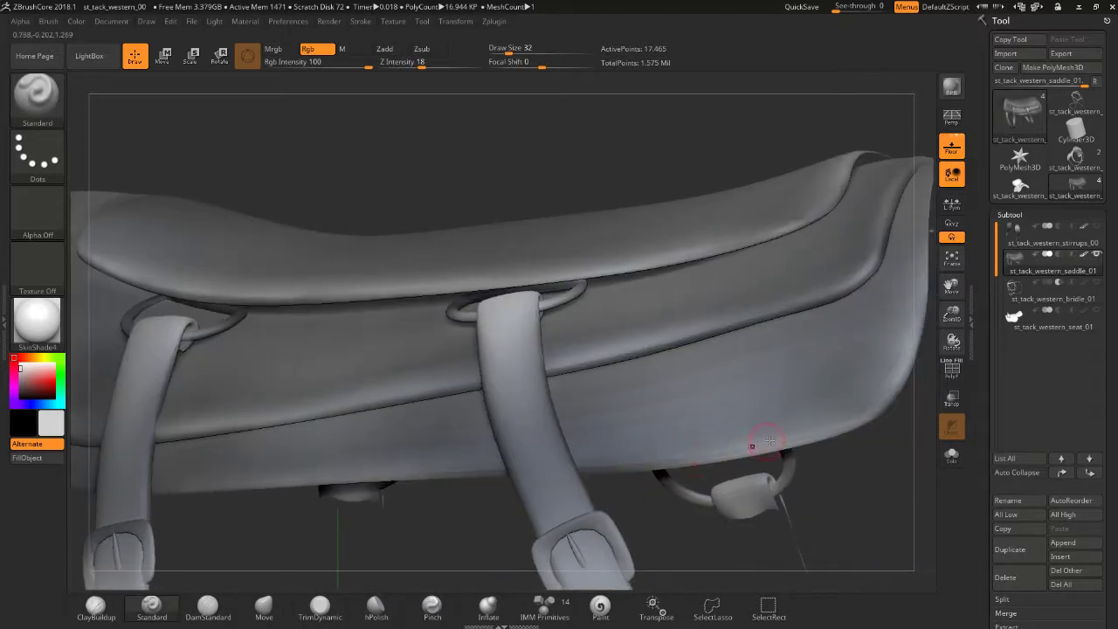
pyautogui.press('shift')
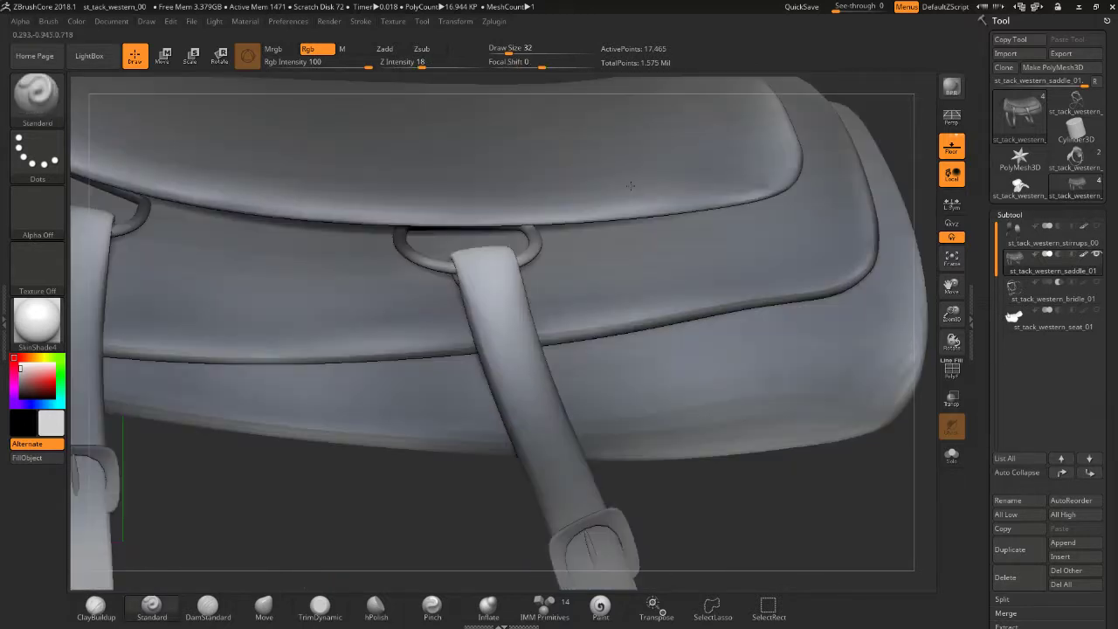
pyautogui.moveTo(596, 179)
pyautogui.mouseDown()
pyautogui.moveTo(863, 439)
pyautogui.moveTo(680, 388)
pyautogui.mouseUp()
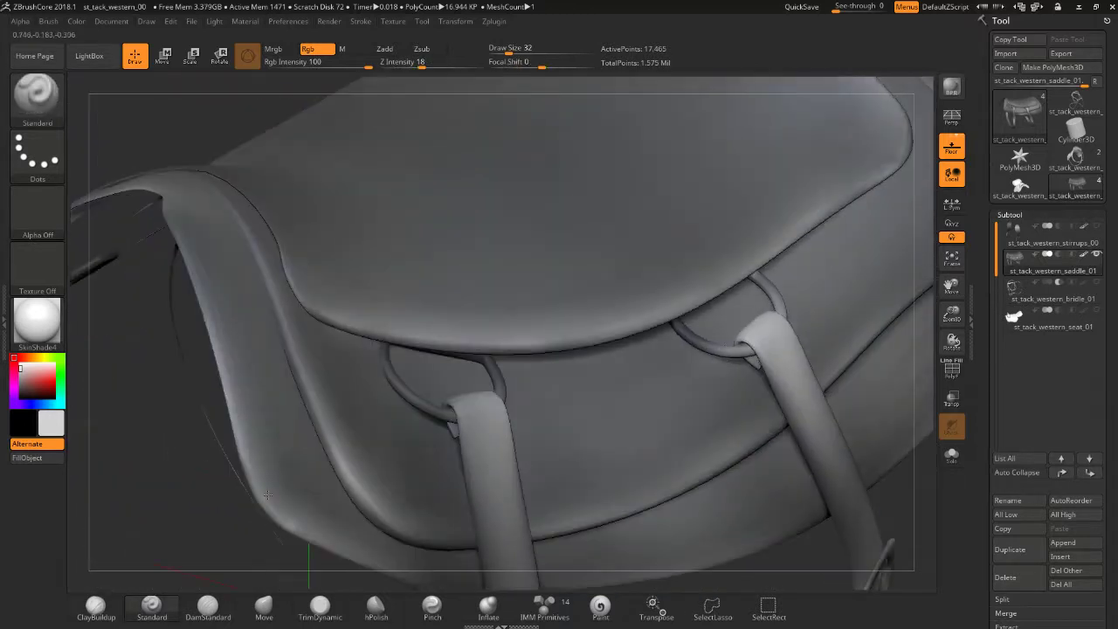
# - Smooth around the right strap loop with the seat top facing the view
pyautogui.moveTo(224, 452); pyautogui.dragTo(670, 441)
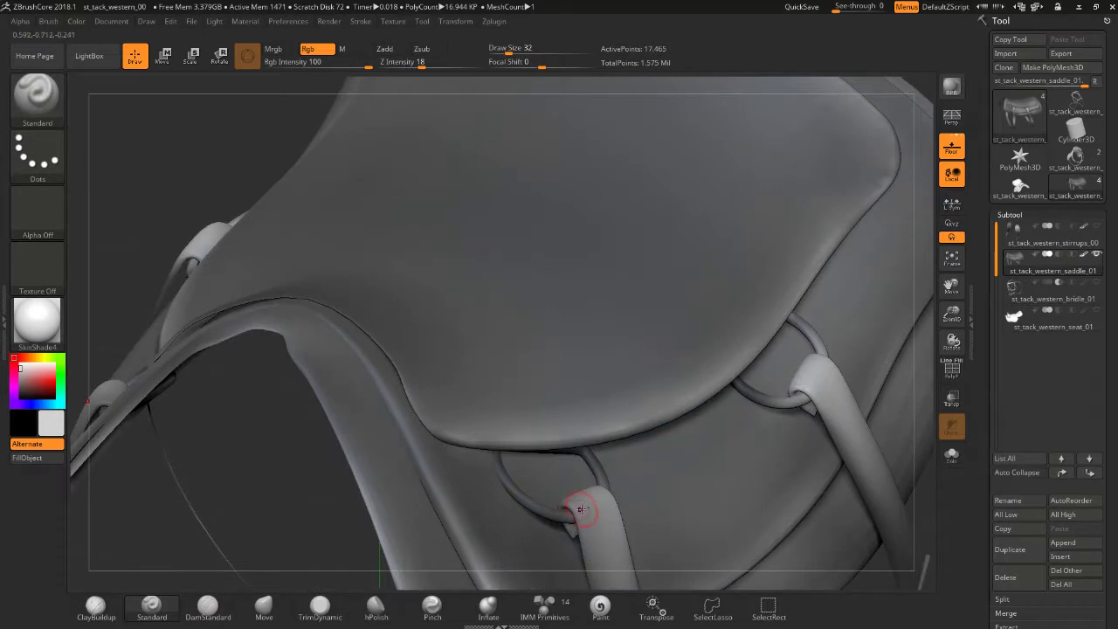
pyautogui.press('shift')
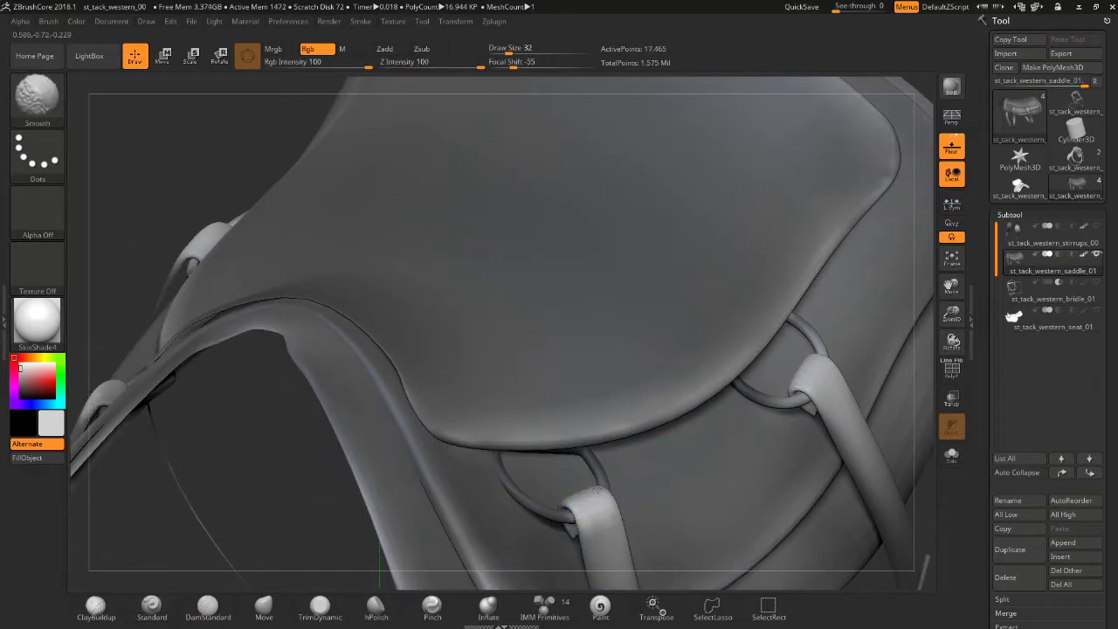
pyautogui.keyDown('shift'); pyautogui.moveTo(608, 529); pyautogui.dragTo(598, 508); pyautogui.keyUp('shift')
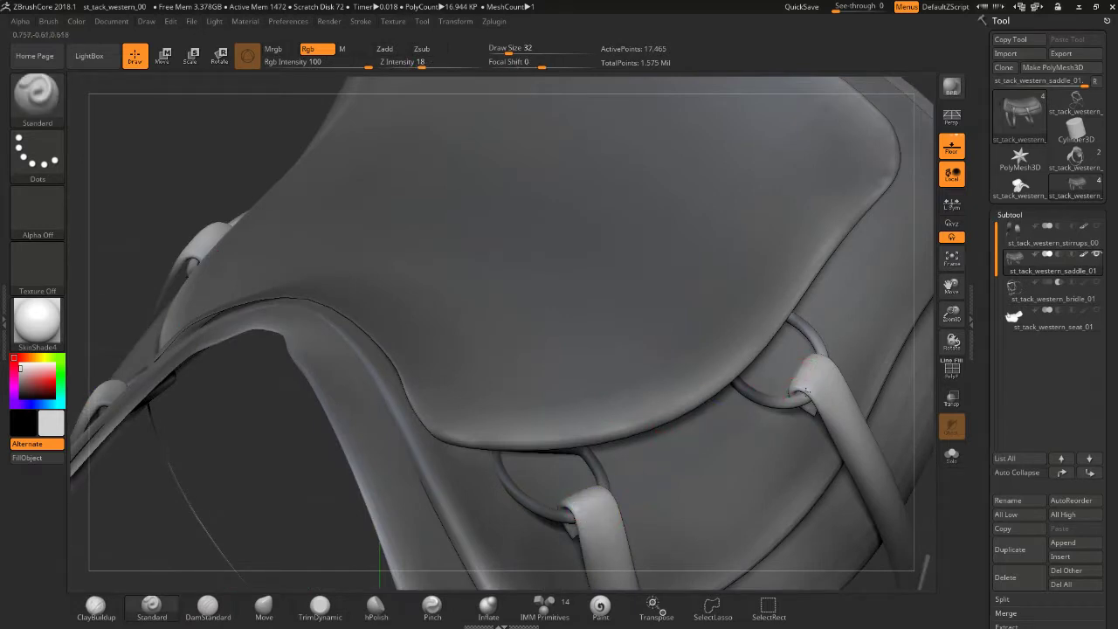
pyautogui.keyDown('shift'); pyautogui.moveTo(803, 382); pyautogui.dragTo(843, 429); pyautogui.keyUp('shift')
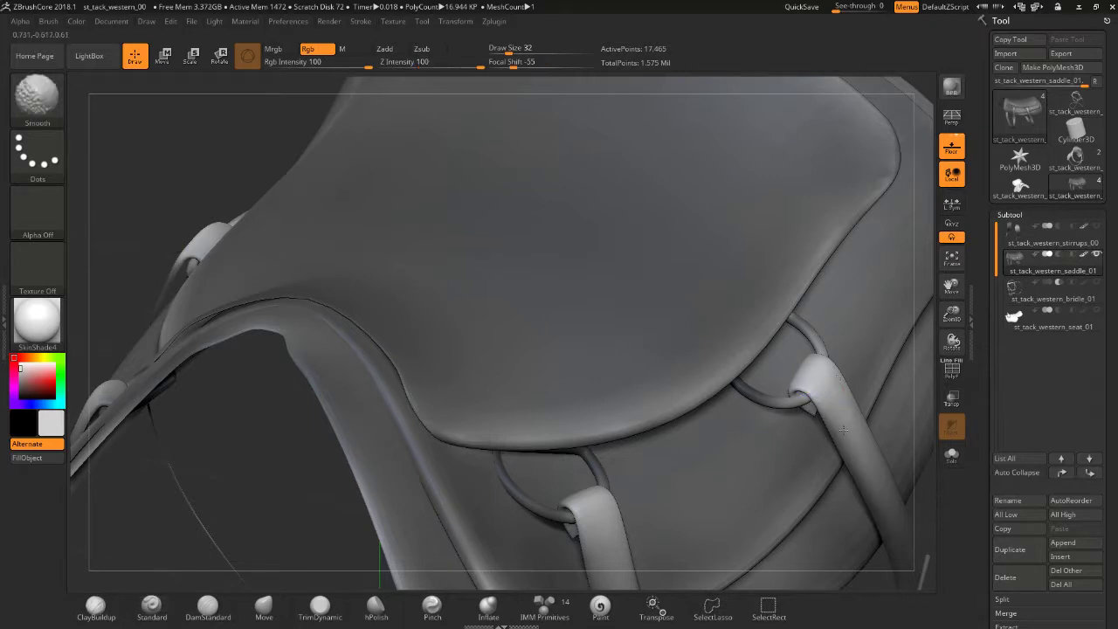
pyautogui.keyDown('shift'); pyautogui.moveTo(858, 470); pyautogui.dragTo(795, 431); pyautogui.keyUp('shift')
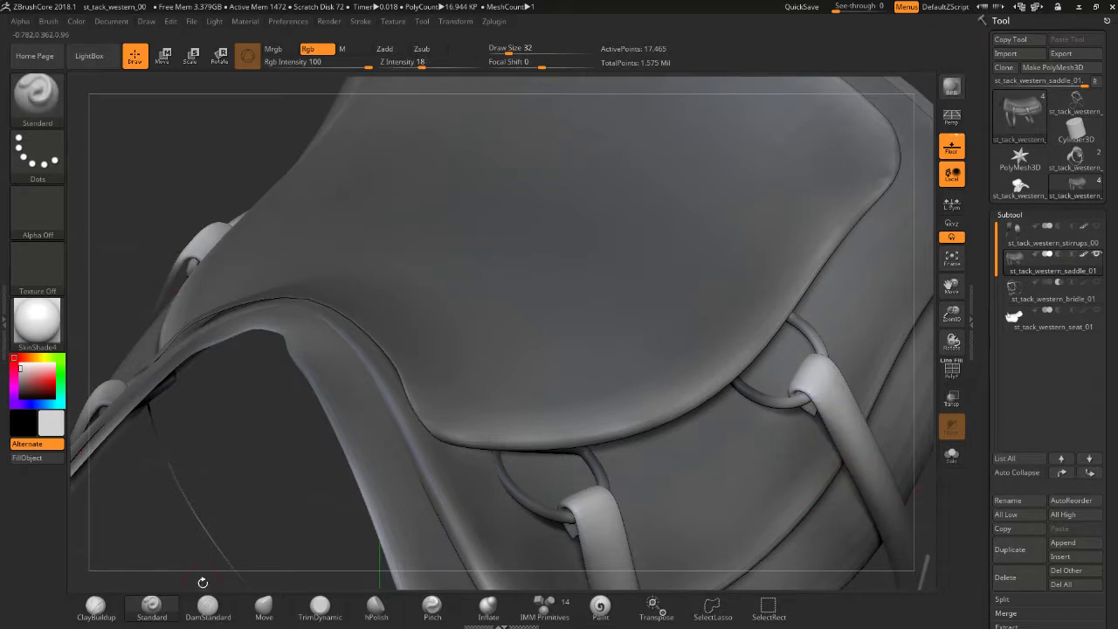
# - Sculpt the lower strap edge on the side, then smooth its bulge and the flap crease
pyautogui.moveTo(203, 581)
pyautogui.mouseDown()
pyautogui.moveTo(860, 207)
pyautogui.moveTo(324, 233)
pyautogui.mouseUp()
pyautogui.moveTo(346, 192)
pyautogui.mouseDown()
pyautogui.moveTo(430, 388)
pyautogui.moveTo(405, 428)
pyautogui.moveTo(400, 559)
pyautogui.mouseUp()
pyautogui.moveTo(399, 520)
pyautogui.mouseDown()
pyautogui.moveTo(406, 587)
pyautogui.moveTo(420, 417)
pyautogui.moveTo(430, 567)
pyautogui.mouseUp()
pyautogui.keyDown('shift'); pyautogui.moveTo(411, 524); pyautogui.dragTo(453, 555); pyautogui.keyUp('shift')
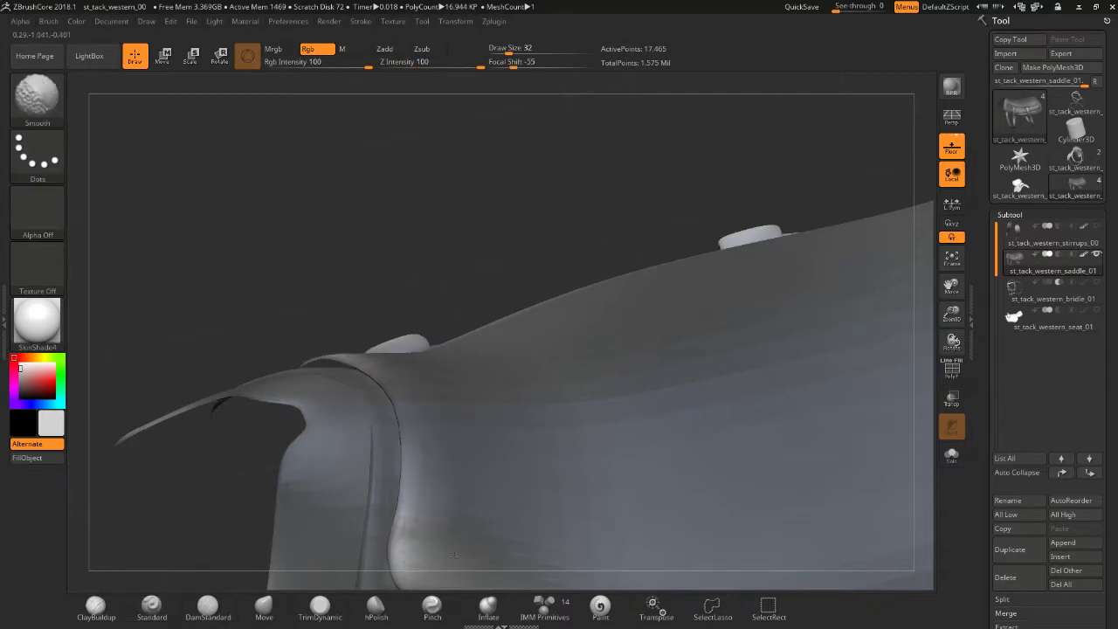
pyautogui.keyDown('shift'); pyautogui.moveTo(369, 385); pyautogui.dragTo(359, 570); pyautogui.keyUp('shift')
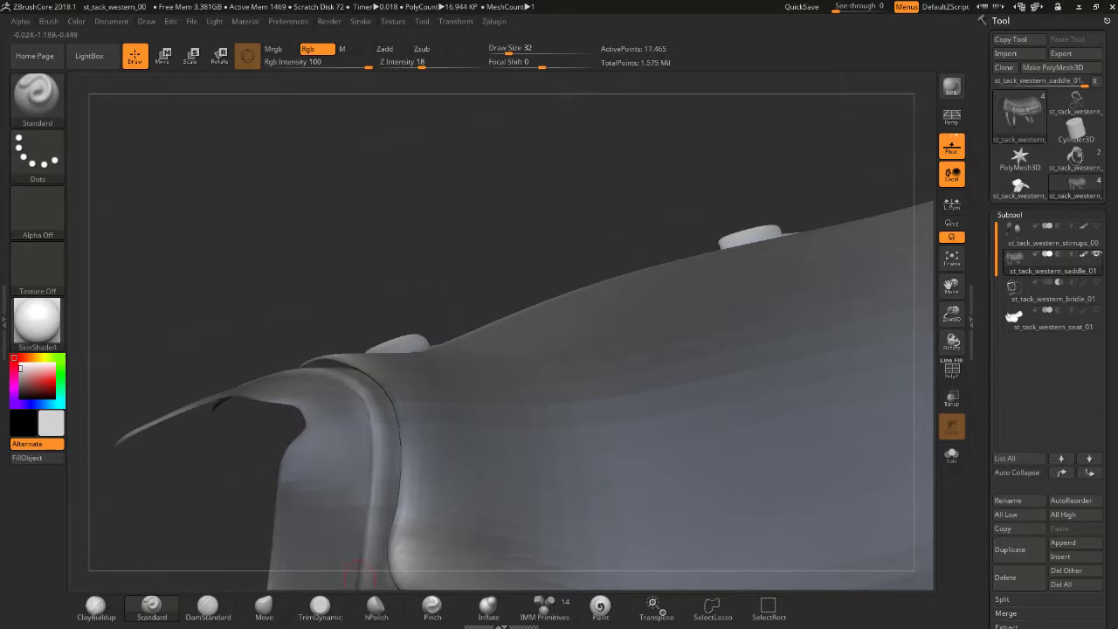
pyautogui.moveTo(370, 380); pyautogui.dragTo(494, 590, button='right')
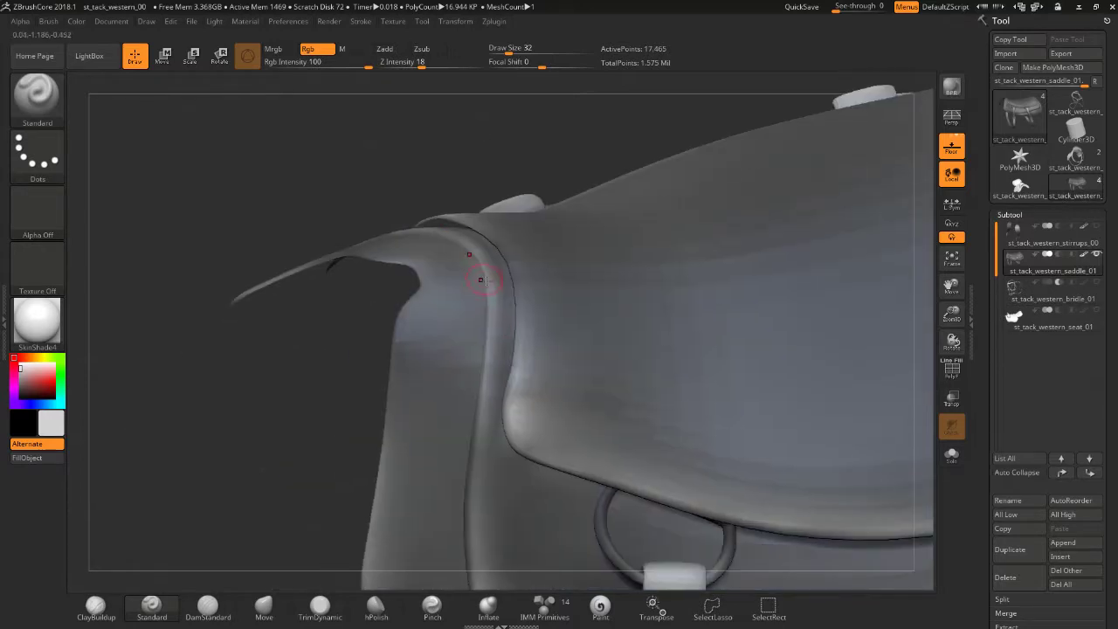
pyautogui.moveTo(337, 407); pyautogui.dragTo(434, 293, button='right')
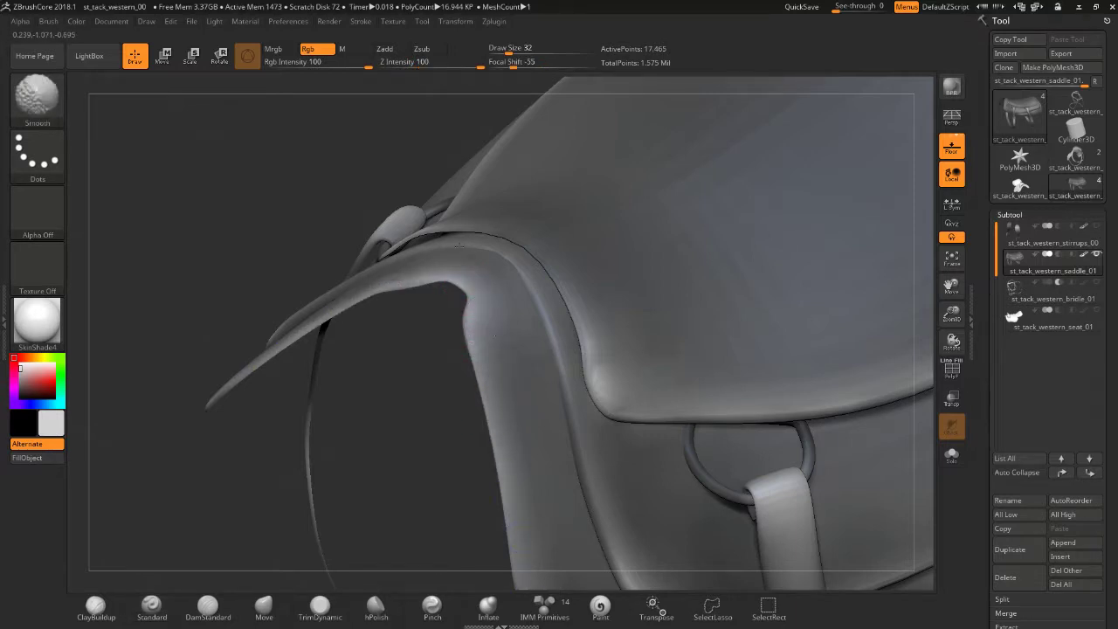
# - Inspect the smoothed seat, flap and hanging straps from front, top and underneath
pyautogui.moveTo(748, 402); pyautogui.dragTo(739, 379)
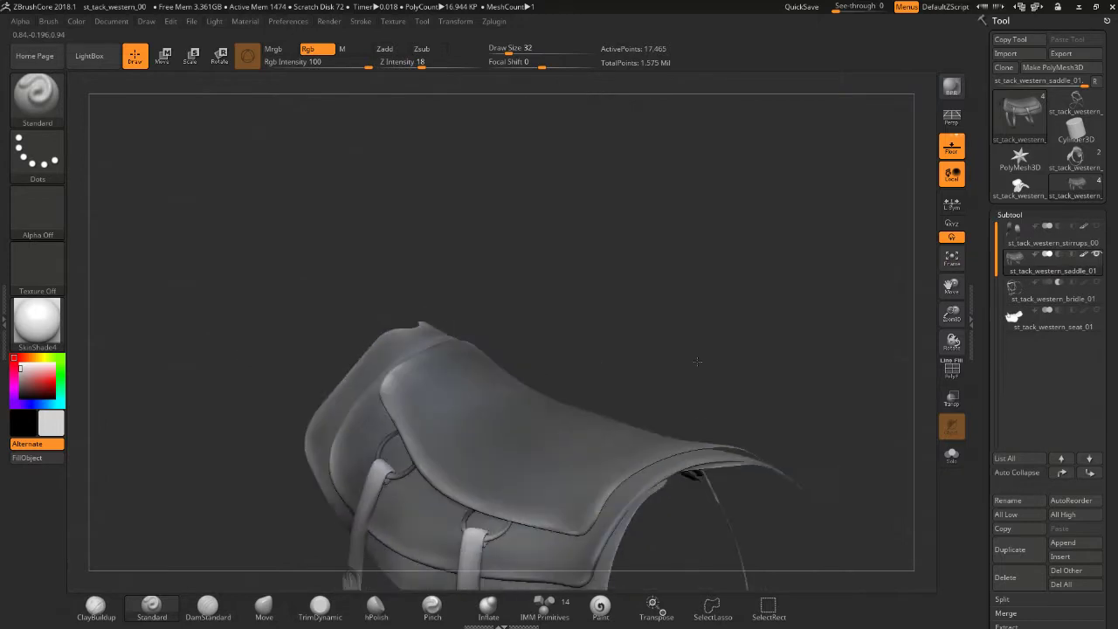
pyautogui.press('shift')
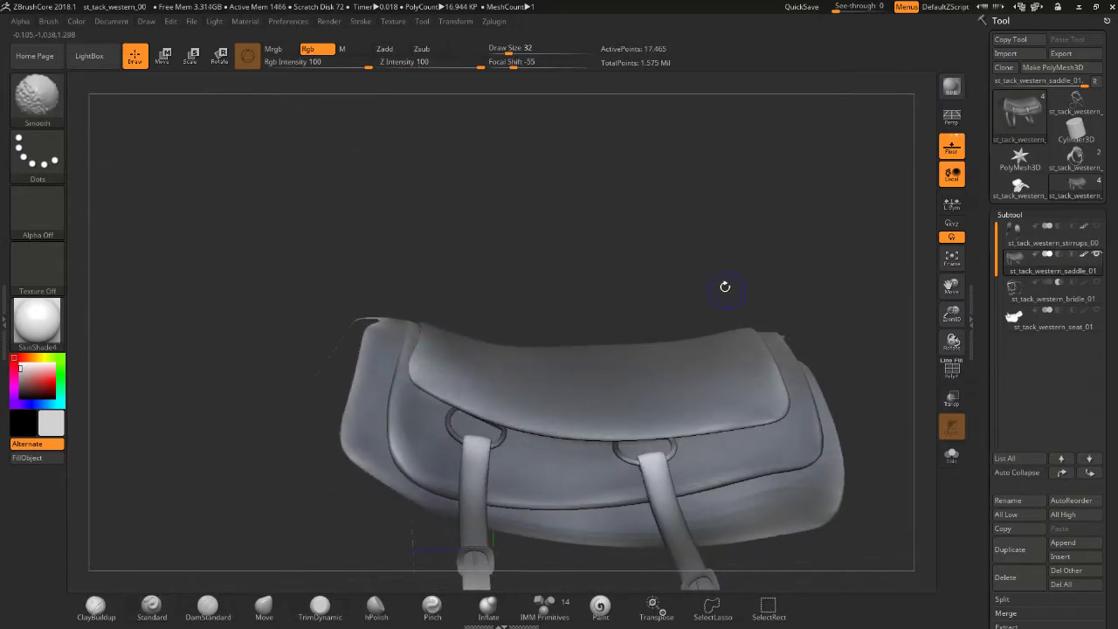
pyautogui.moveTo(724, 287); pyautogui.dragTo(808, 208)
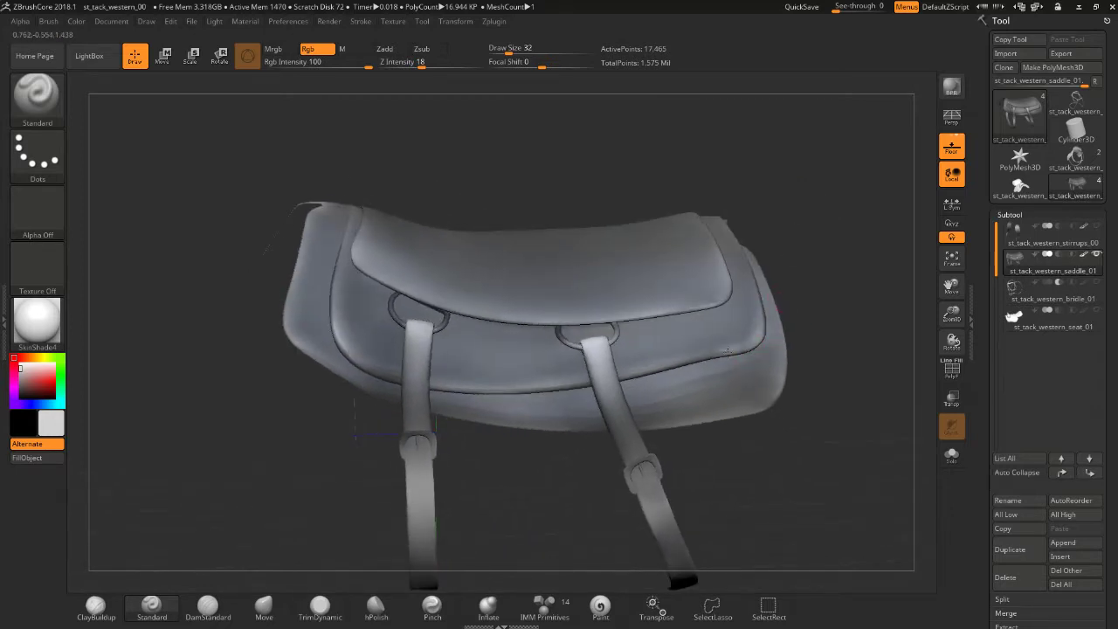
pyautogui.press('shift')
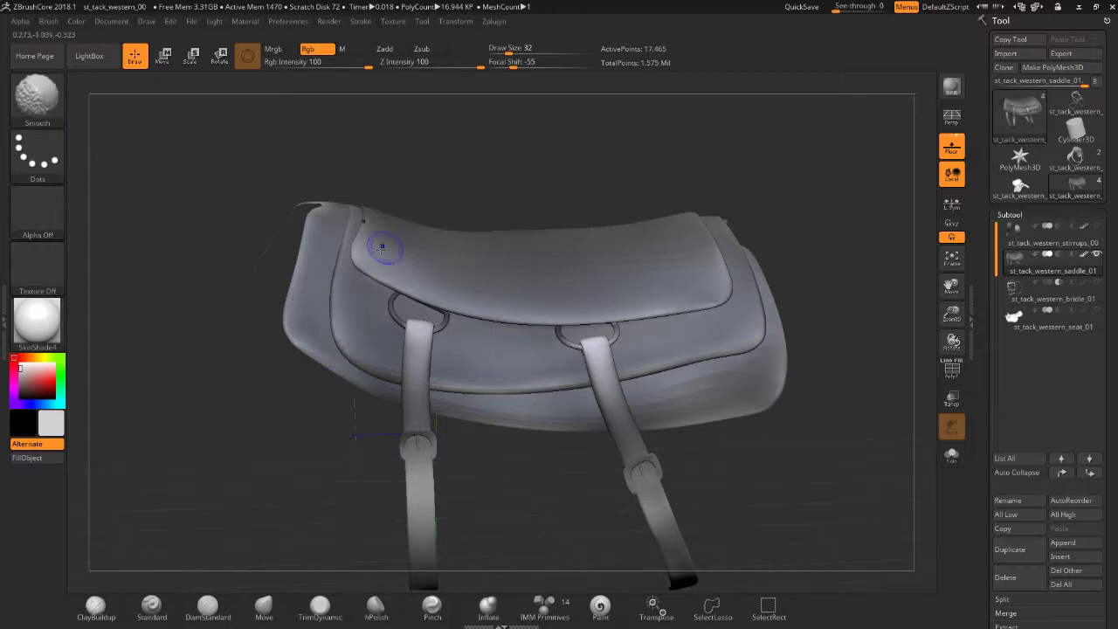
pyautogui.moveTo(769, 443); pyautogui.dragTo(739, 431)
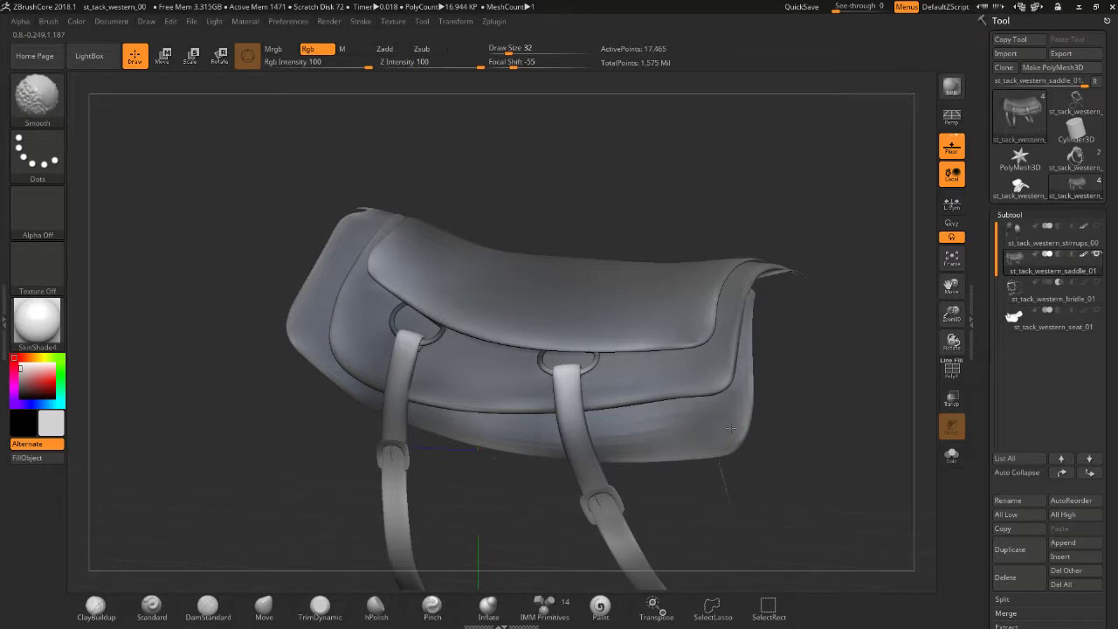
pyautogui.moveTo(789, 355); pyautogui.dragTo(674, 317)
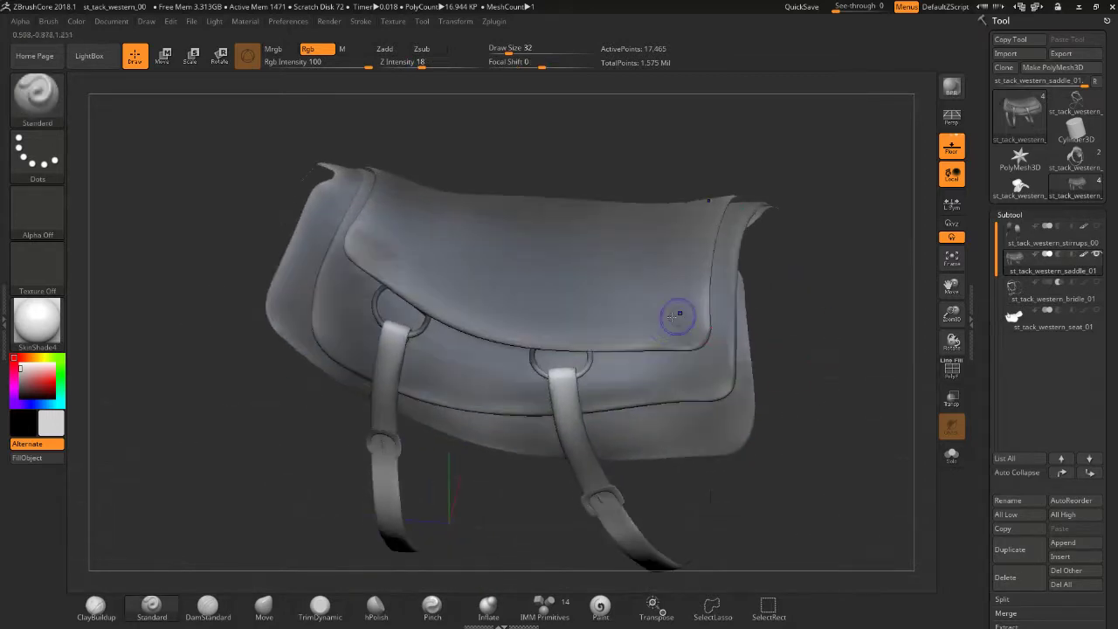
pyautogui.moveTo(740, 324); pyautogui.dragTo(802, 296)
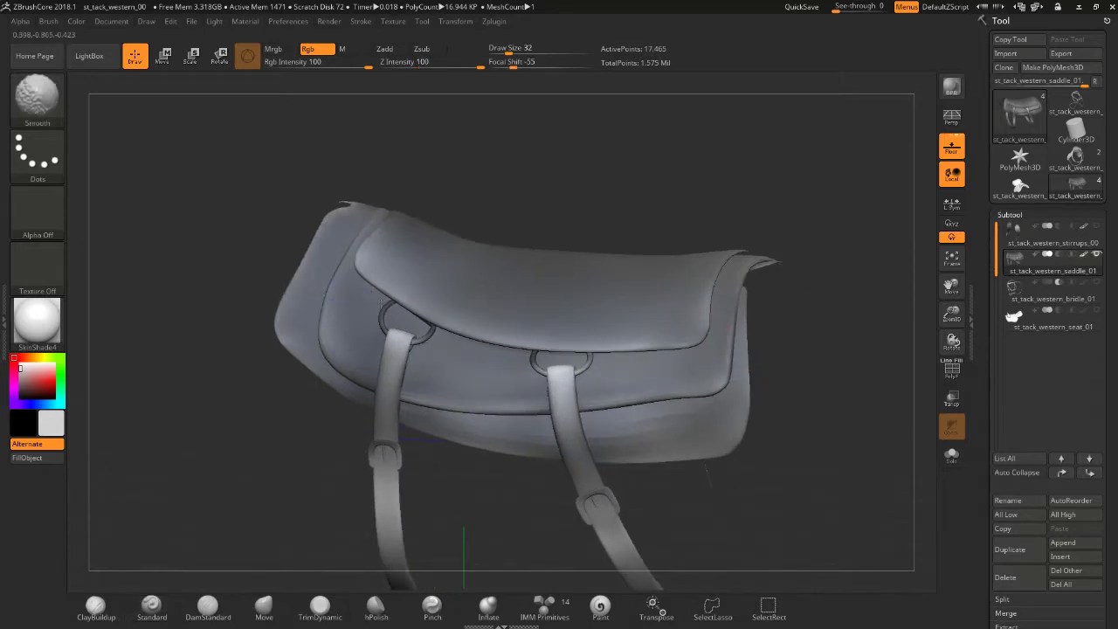
pyautogui.moveTo(542, 188)
pyautogui.mouseDown()
pyautogui.moveTo(604, 180)
pyautogui.moveTo(428, 376)
pyautogui.mouseUp()
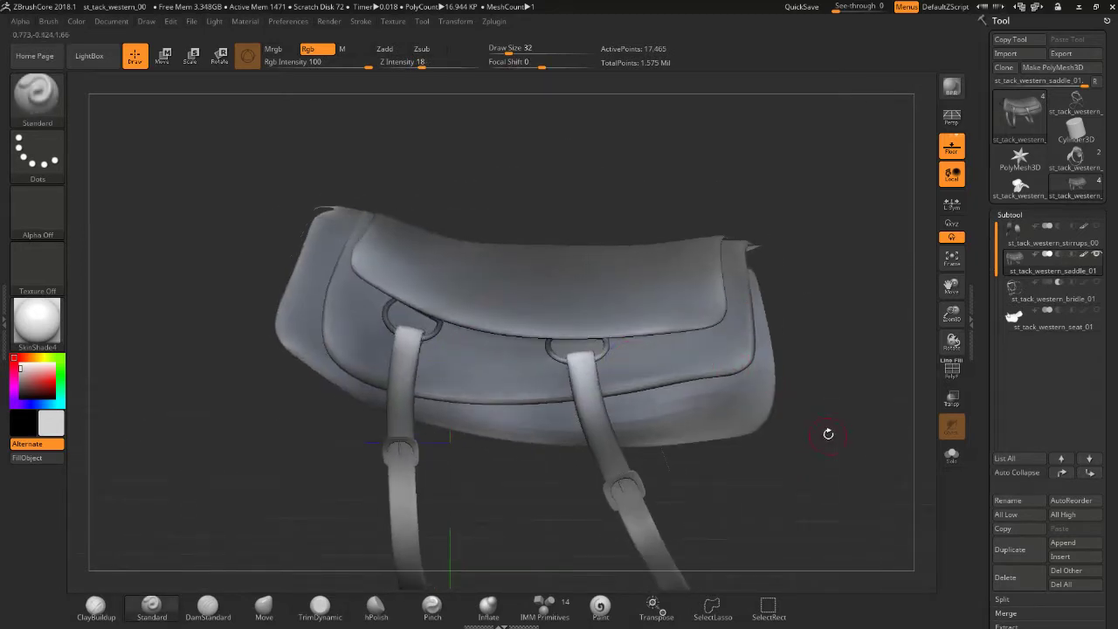
pyautogui.moveTo(826, 431); pyautogui.dragTo(318, 511)
pyautogui.moveTo(824, 449)
pyautogui.mouseDown()
pyautogui.moveTo(780, 223)
pyautogui.moveTo(711, 332)
pyautogui.mouseUp()
pyautogui.press('shift')
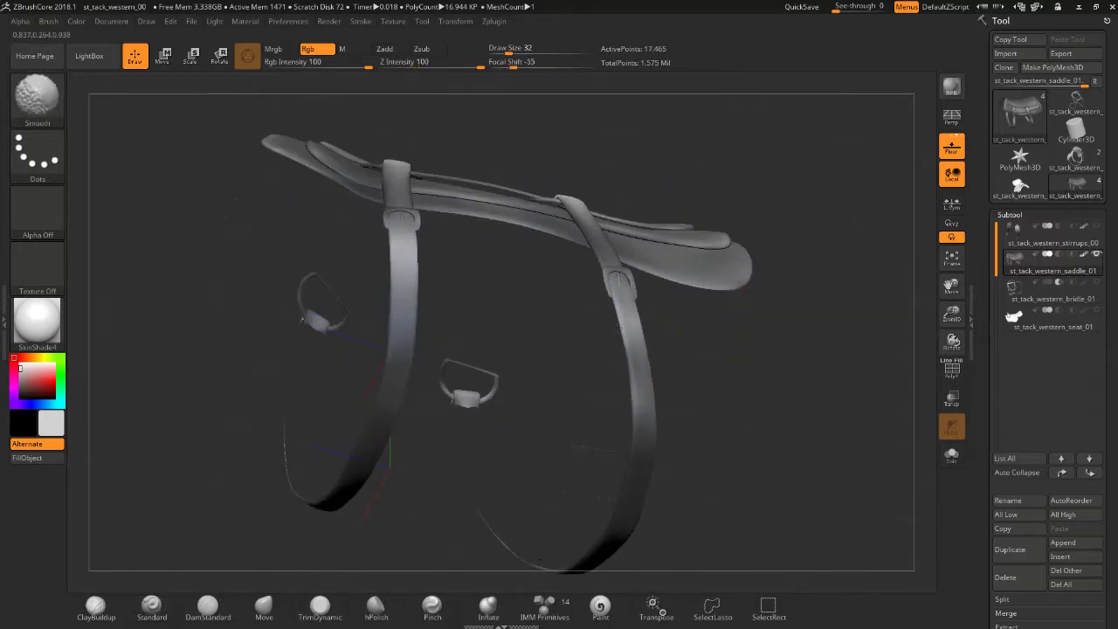
pyautogui.moveTo(731, 370)
pyautogui.mouseDown()
pyautogui.moveTo(741, 428)
pyautogui.moveTo(726, 265)
pyautogui.mouseUp()
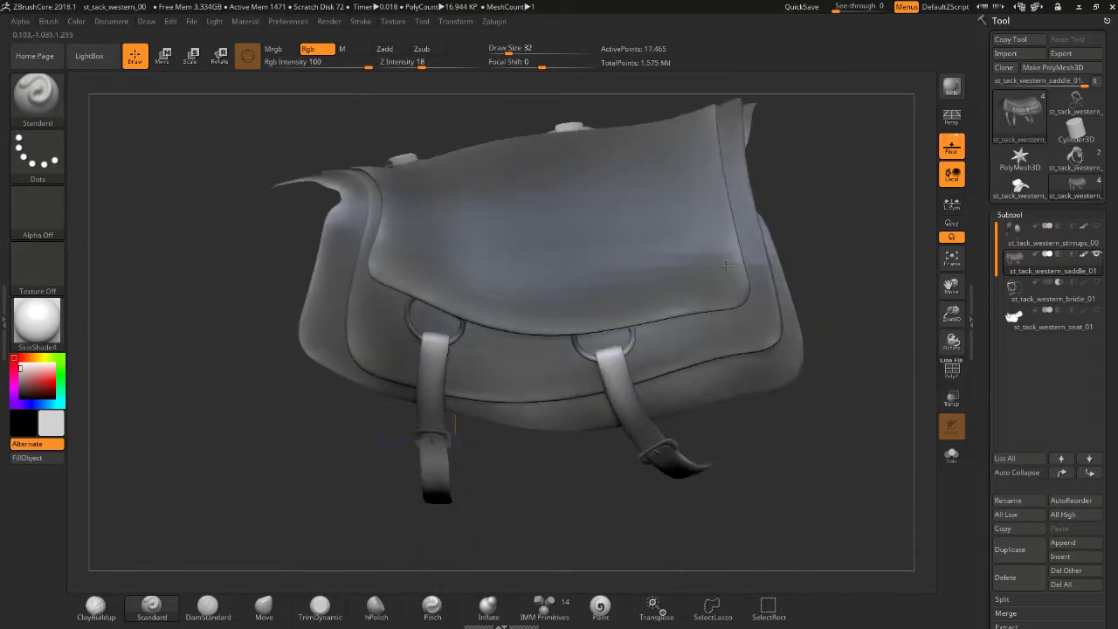
pyautogui.moveTo(816, 189)
pyautogui.mouseDown()
pyautogui.moveTo(763, 249)
pyautogui.moveTo(898, 163)
pyautogui.moveTo(684, 395)
pyautogui.mouseUp()
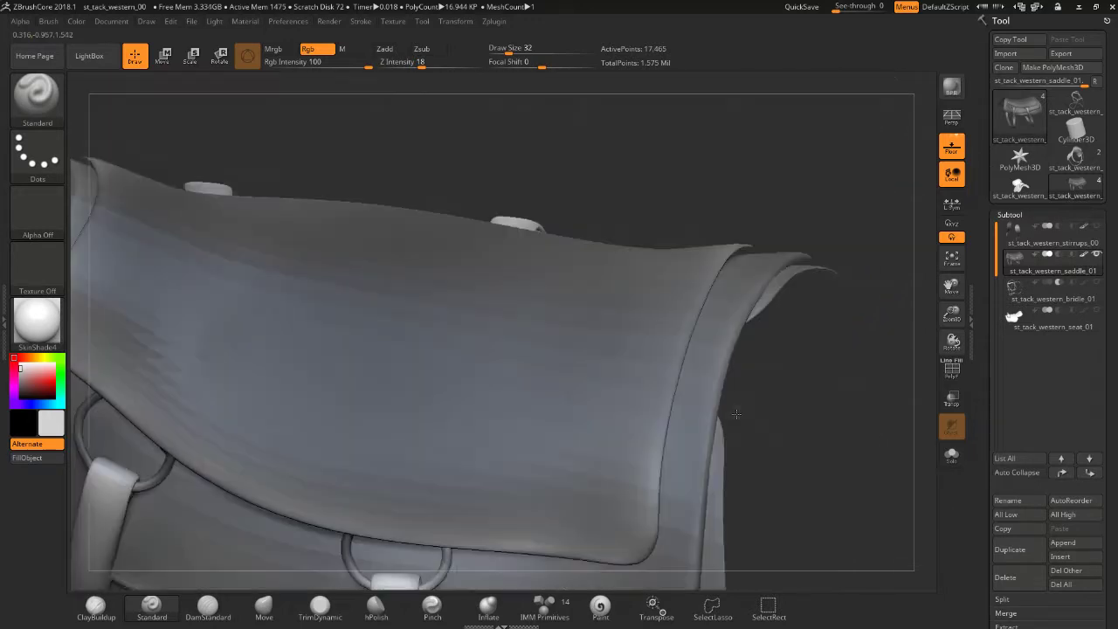
pyautogui.keyDown('shift'); pyautogui.moveTo(657, 516); pyautogui.dragTo(654, 436); pyautogui.keyUp('shift')
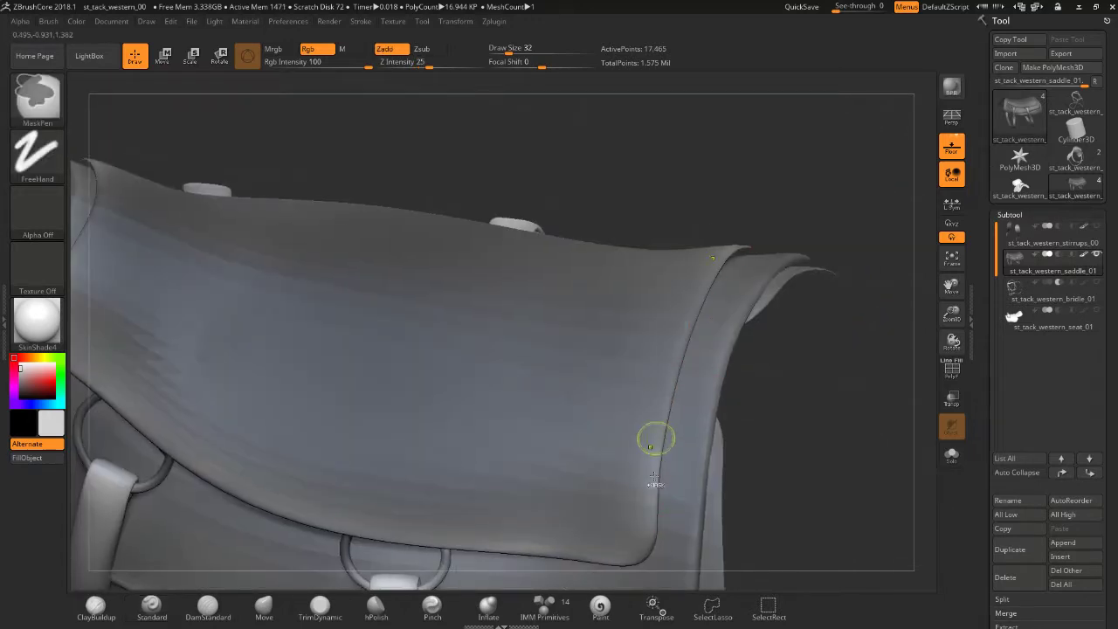
pyautogui.moveTo(694, 289)
pyautogui.mouseDown()
pyautogui.moveTo(660, 393)
pyautogui.moveTo(642, 535)
pyautogui.mouseUp()
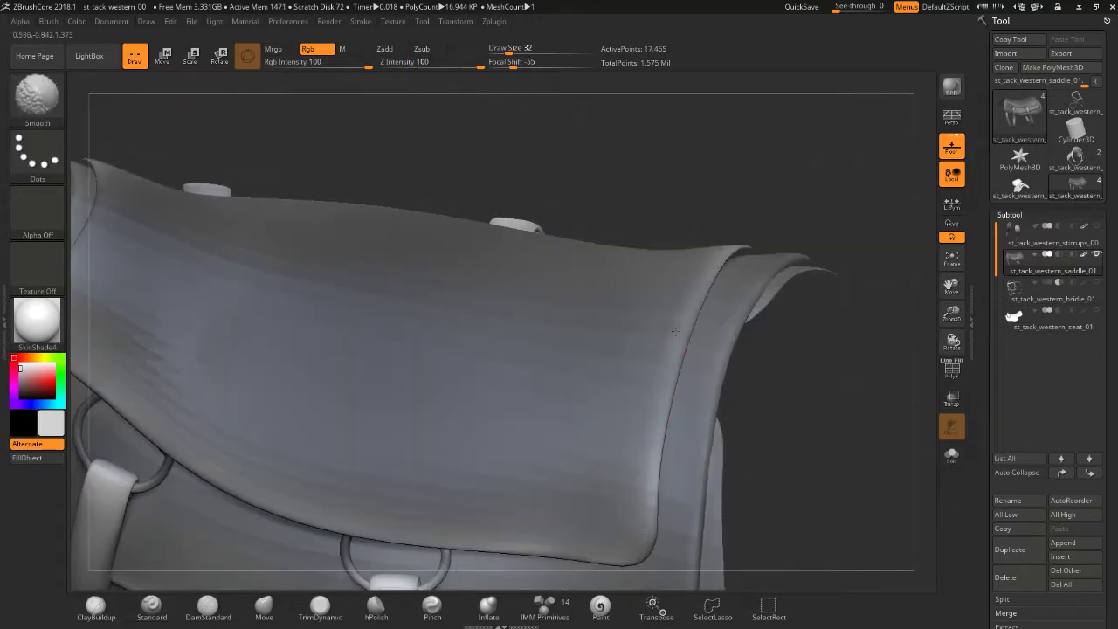
pyautogui.moveTo(815, 452)
pyautogui.mouseDown()
pyautogui.moveTo(807, 239)
pyautogui.moveTo(638, 394)
pyautogui.mouseUp()
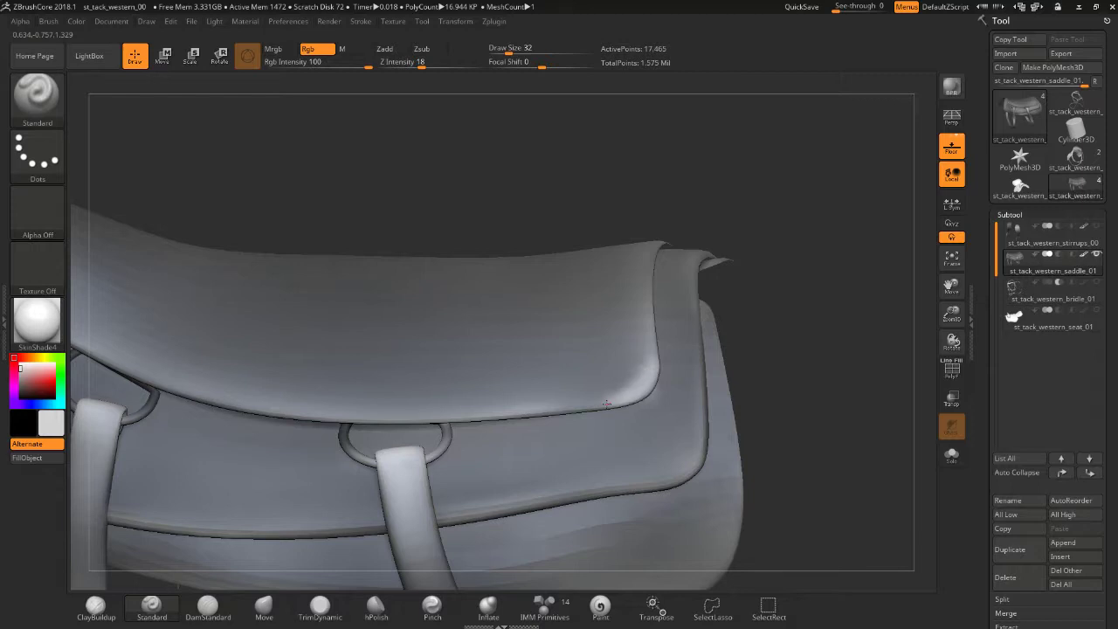
pyautogui.press('shift')
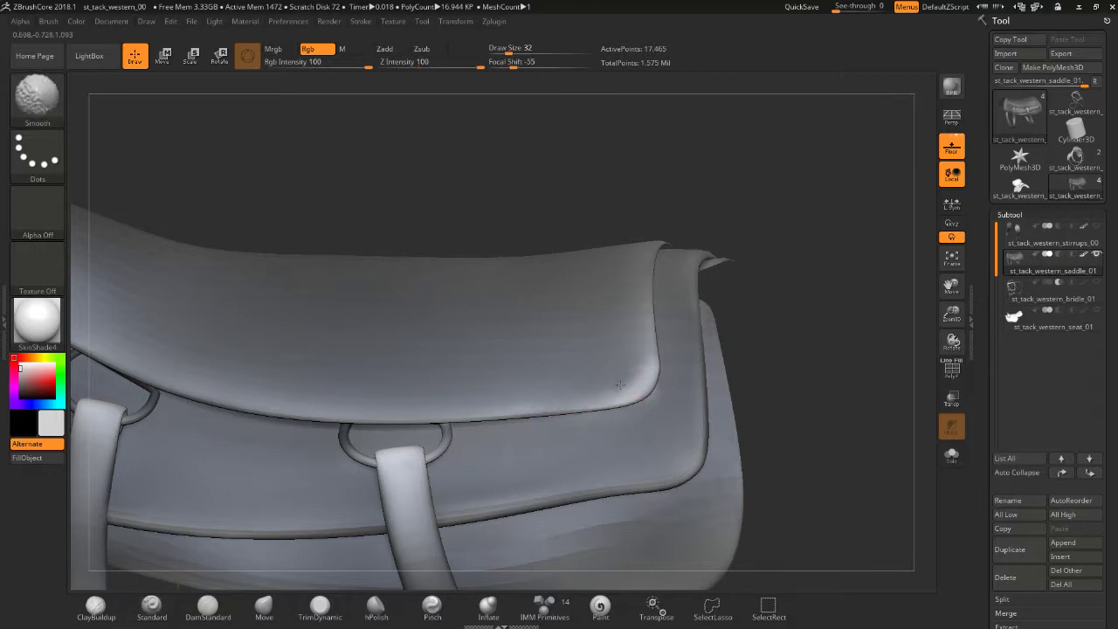
pyautogui.keyDown('shift'); pyautogui.moveTo(648, 391); pyautogui.dragTo(657, 367); pyautogui.keyUp('shift')
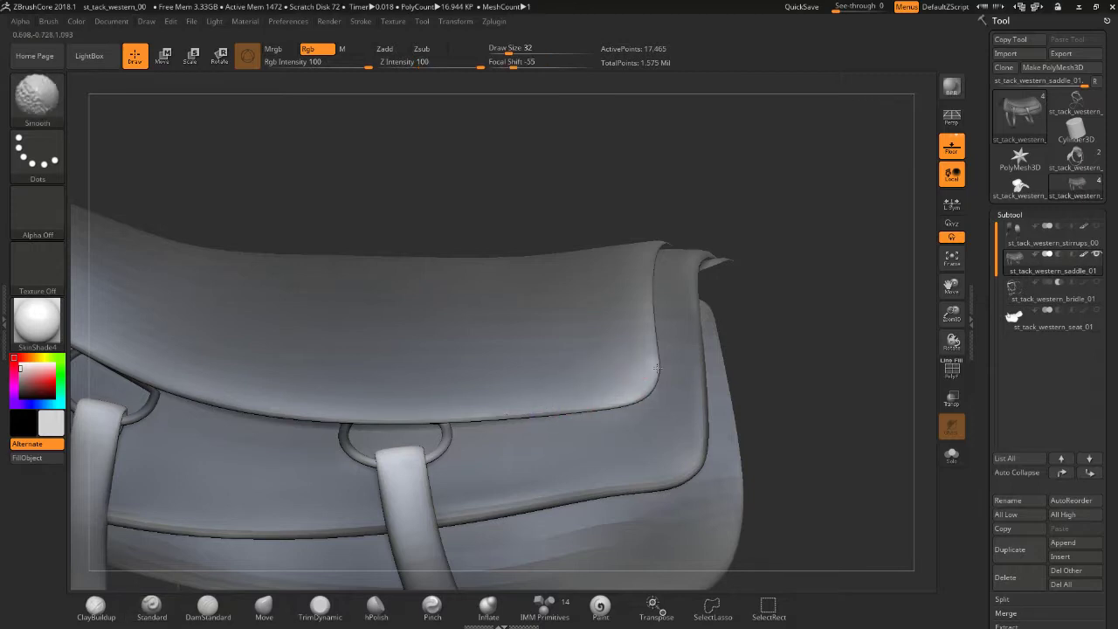
pyautogui.keyDown('shift'); pyautogui.moveTo(618, 404); pyautogui.dragTo(655, 354); pyautogui.keyUp('shift')
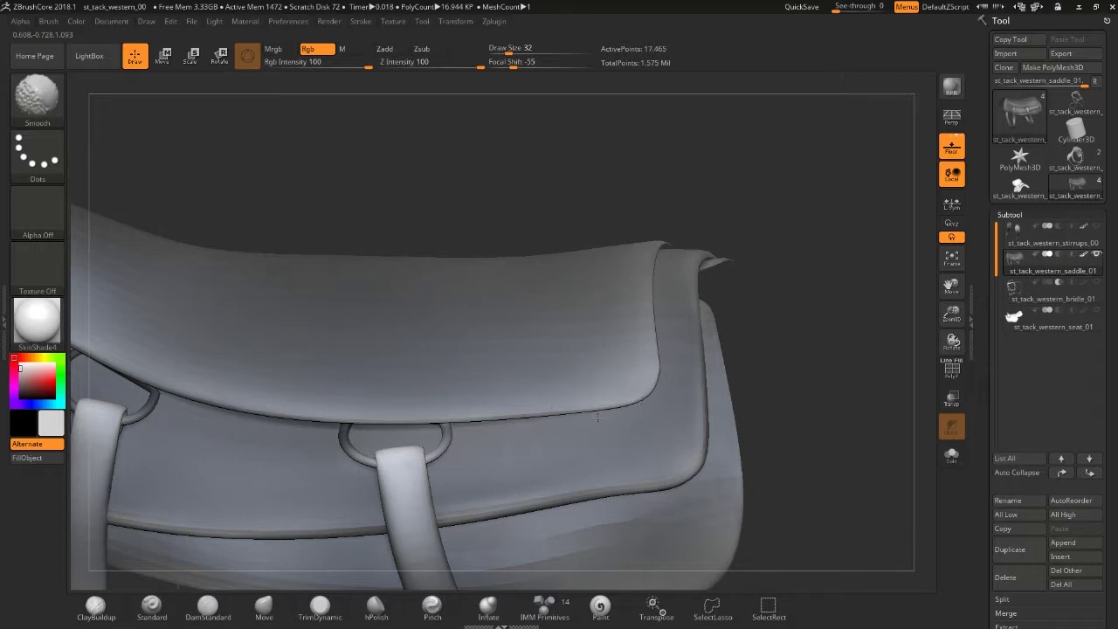
pyautogui.moveTo(673, 165)
pyautogui.mouseDown()
pyautogui.moveTo(664, 221)
pyautogui.moveTo(685, 263)
pyautogui.mouseUp()
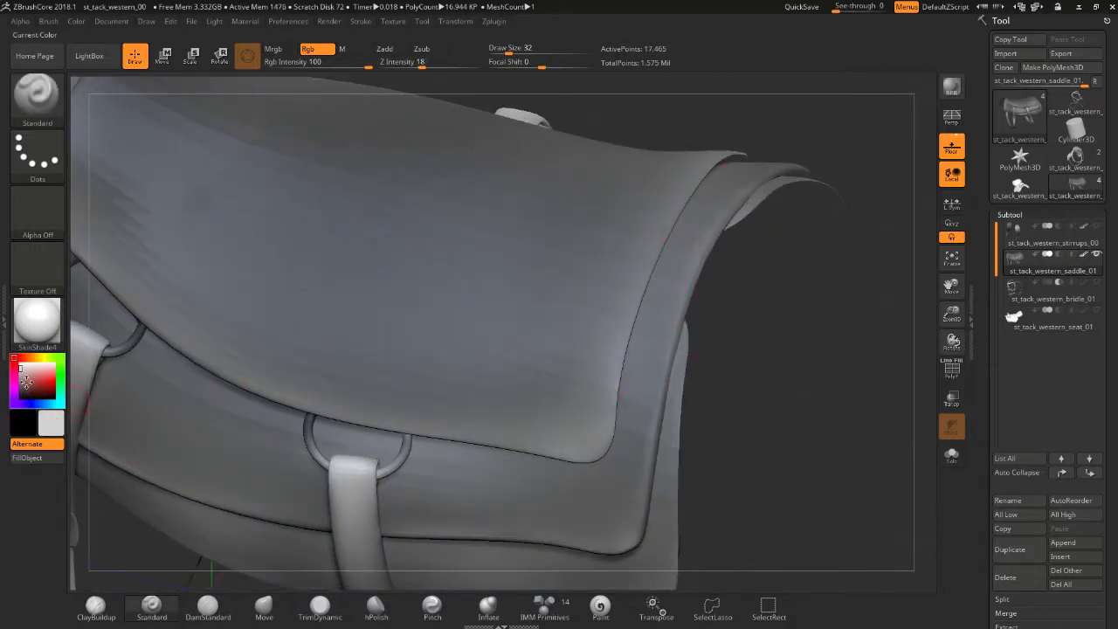
pyautogui.moveTo(26, 382); pyautogui.dragTo(19, 392)
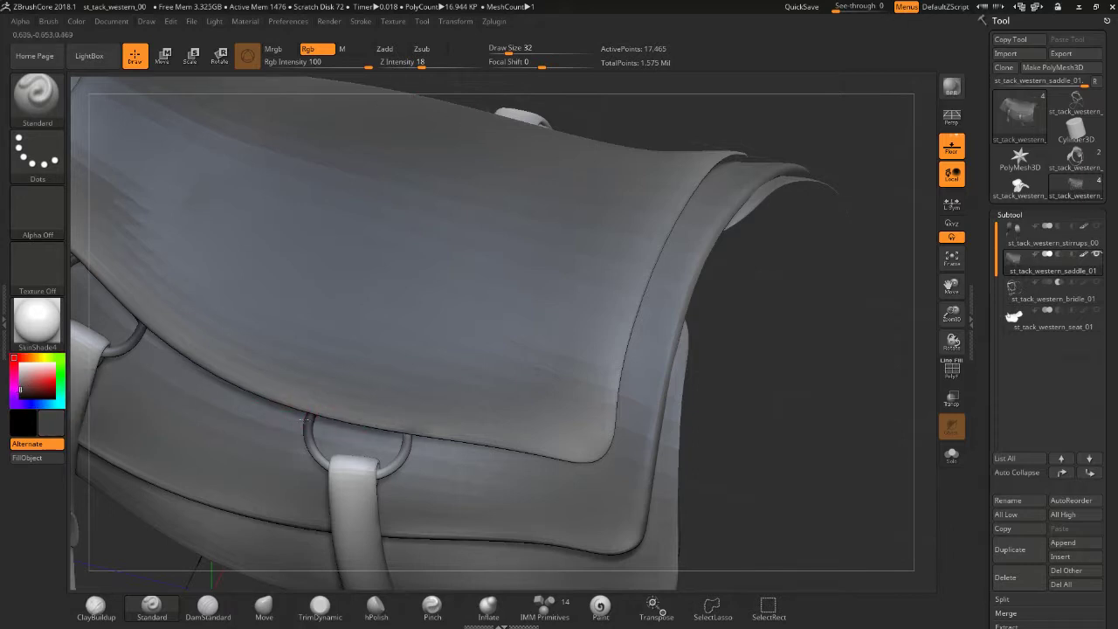
pyautogui.moveTo(292, 418); pyautogui.dragTo(570, 463)
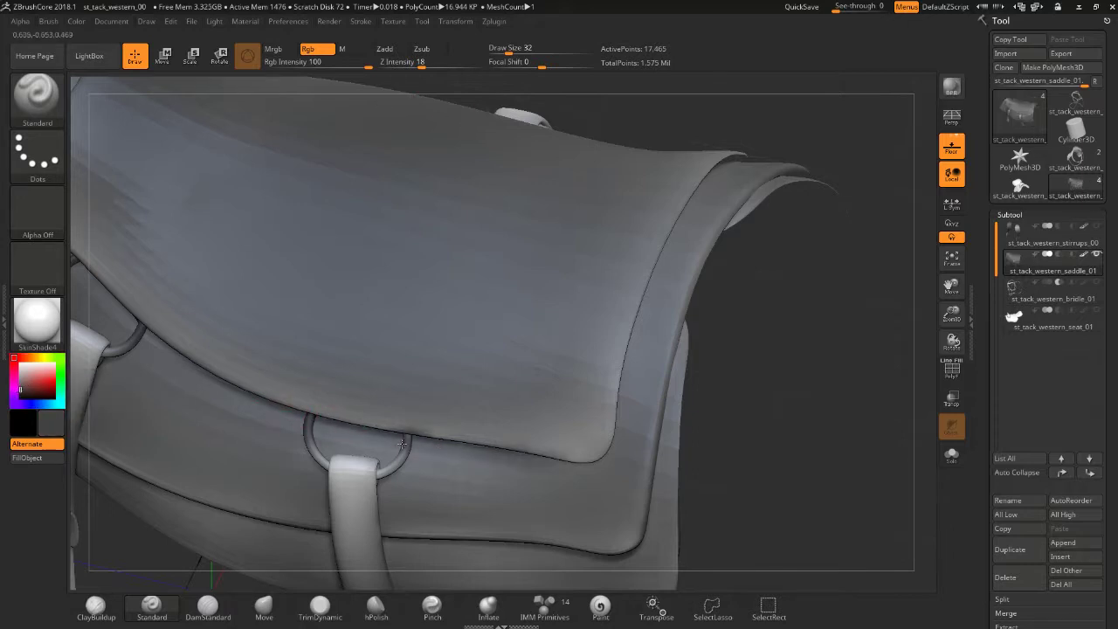
pyautogui.moveTo(341, 441); pyautogui.dragTo(585, 463)
pyautogui.moveTo(503, 470)
pyautogui.keyDown('shift'); pyautogui.mouseDown()
pyautogui.moveTo(411, 448)
pyautogui.moveTo(578, 470)
pyautogui.mouseUp(); pyautogui.keyUp('shift')
pyautogui.moveTo(500, 467); pyautogui.dragTo(446, 456)
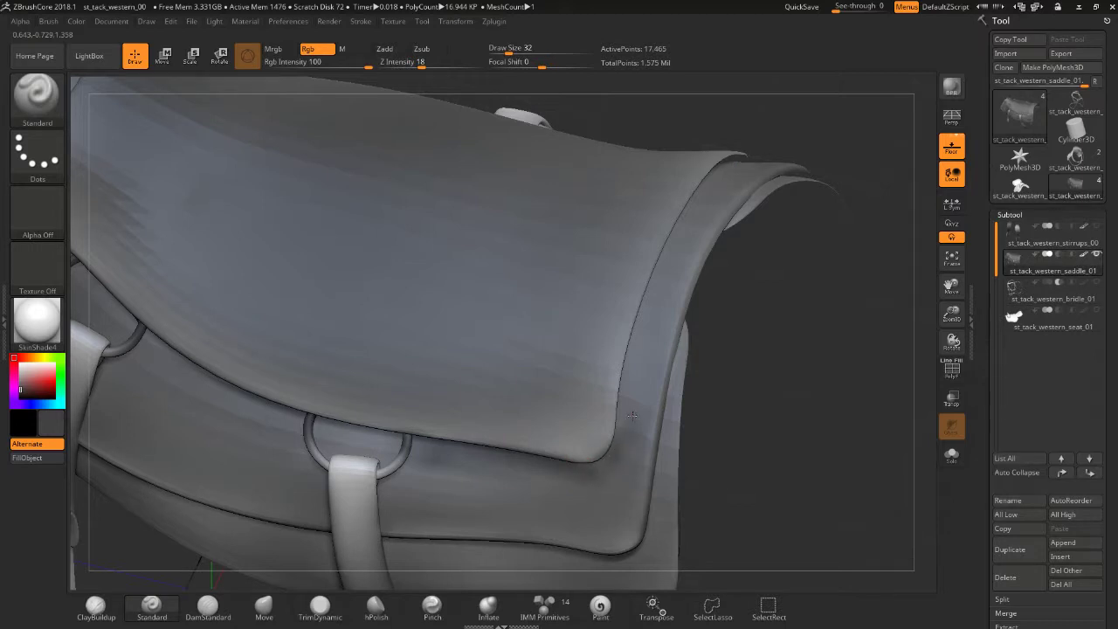
pyautogui.moveTo(619, 427)
pyautogui.mouseDown()
pyautogui.moveTo(716, 179)
pyautogui.moveTo(674, 274)
pyautogui.mouseUp()
pyautogui.keyDown('shift'); pyautogui.moveTo(617, 452); pyautogui.dragTo(442, 470); pyautogui.keyUp('shift')
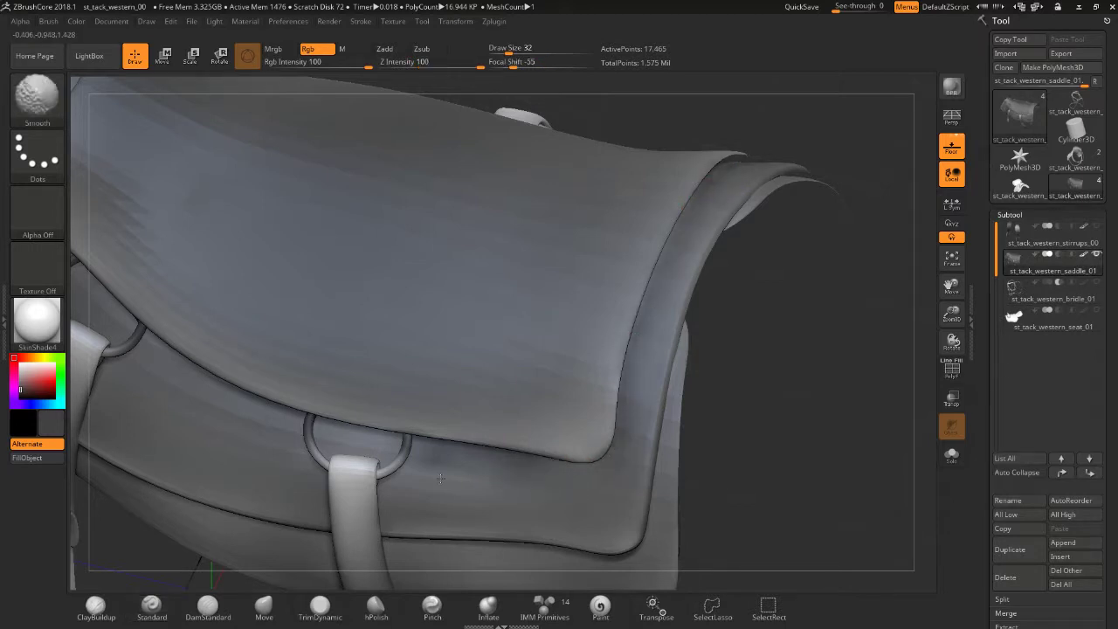
pyautogui.moveTo(798, 449); pyautogui.dragTo(824, 387)
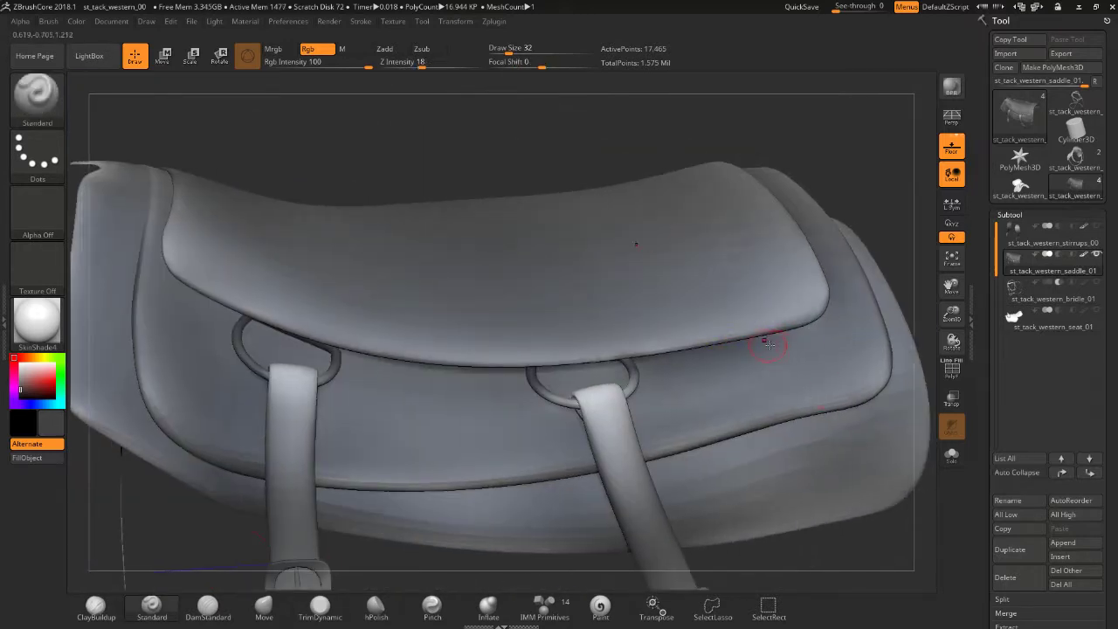
pyautogui.moveTo(827, 311); pyautogui.dragTo(798, 337)
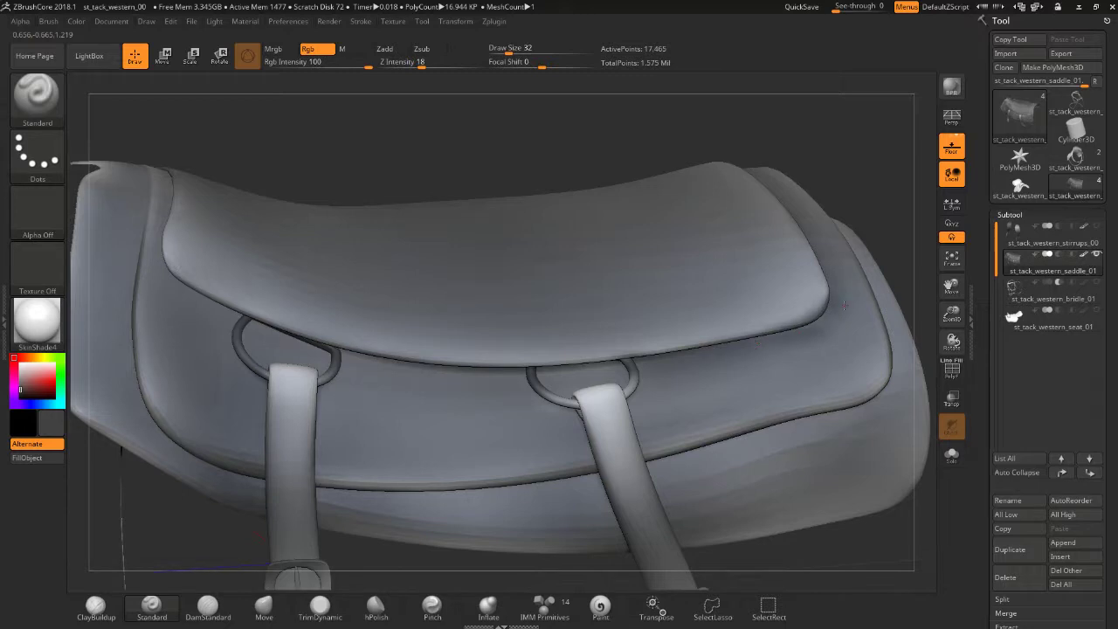
pyautogui.keyDown('shift'); pyautogui.moveTo(849, 305); pyautogui.dragTo(786, 366); pyautogui.keyUp('shift')
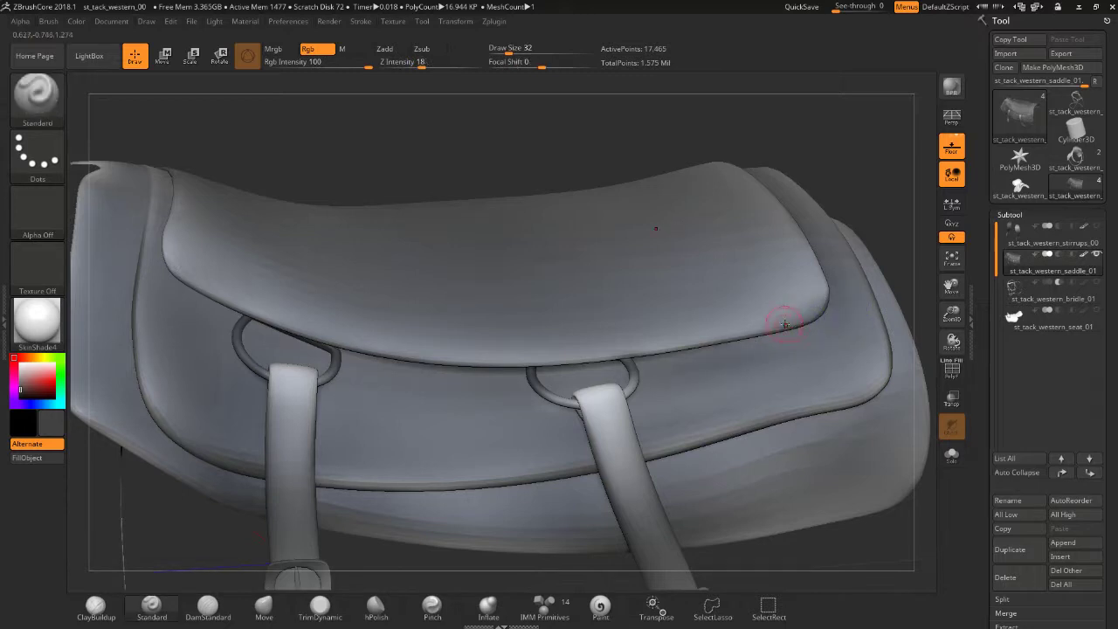
pyautogui.moveTo(706, 264); pyautogui.dragTo(725, 276, button='right')
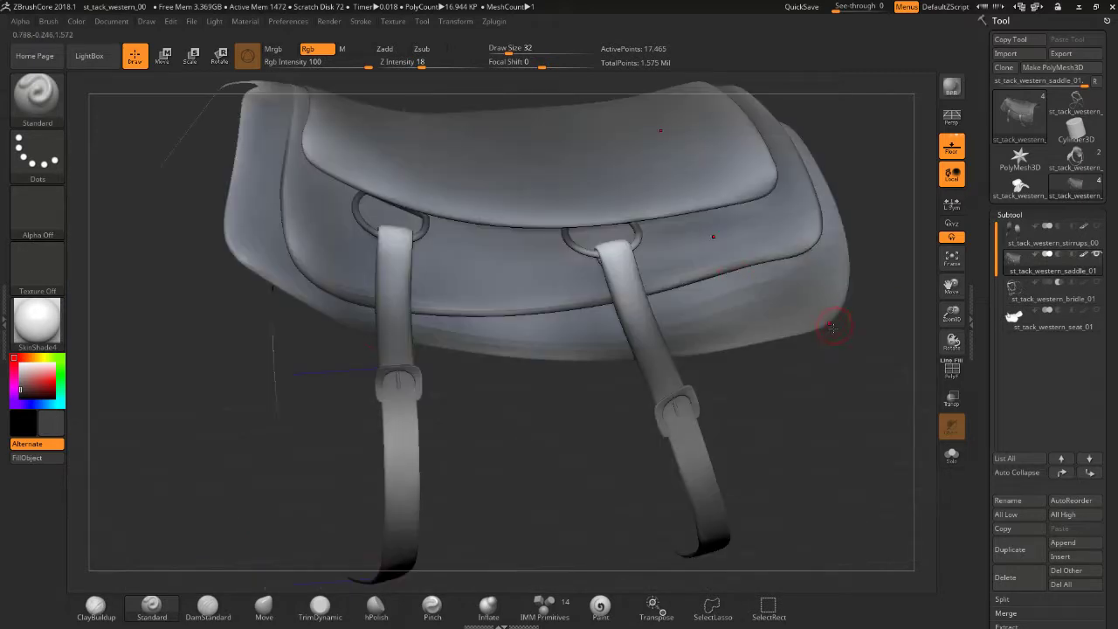
pyautogui.moveTo(825, 372); pyautogui.dragTo(883, 342, button='right')
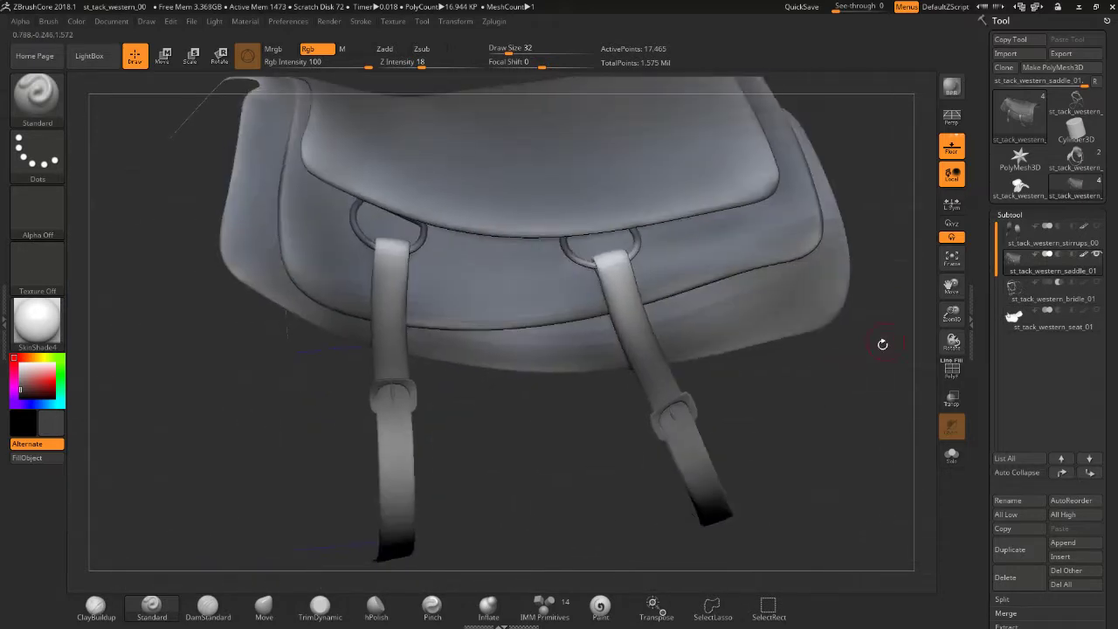
# - Divide the saddle twice in Tool > Geometry to reach SDiv 5
pyautogui.click(1010, 215)
pyautogui.click(1014, 228)
pyautogui.click(1005, 289)
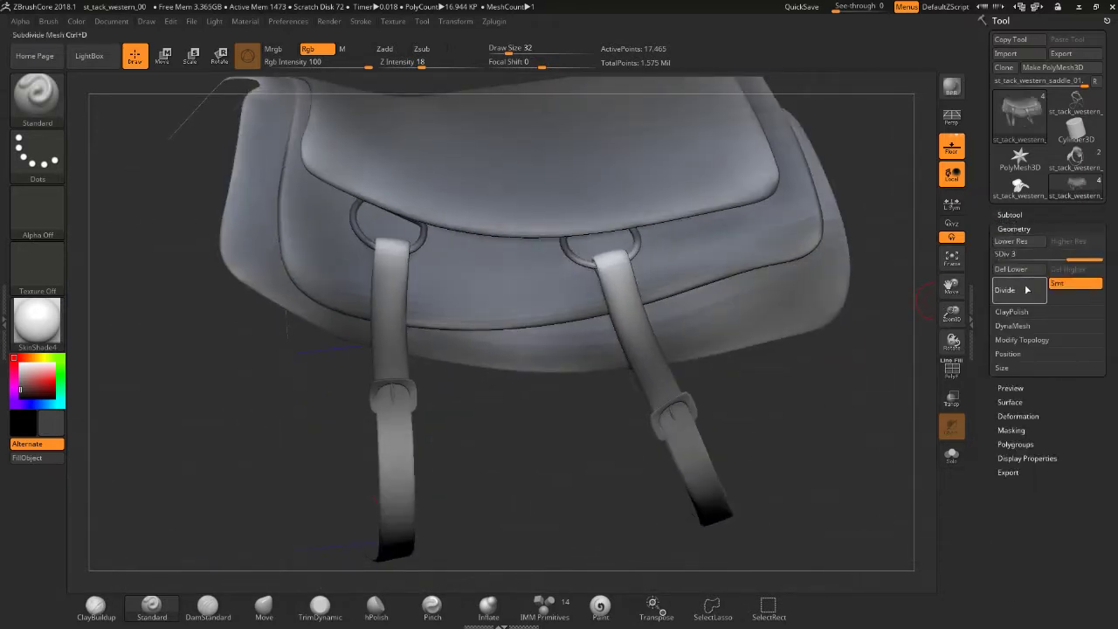
pyautogui.click(1038, 297)
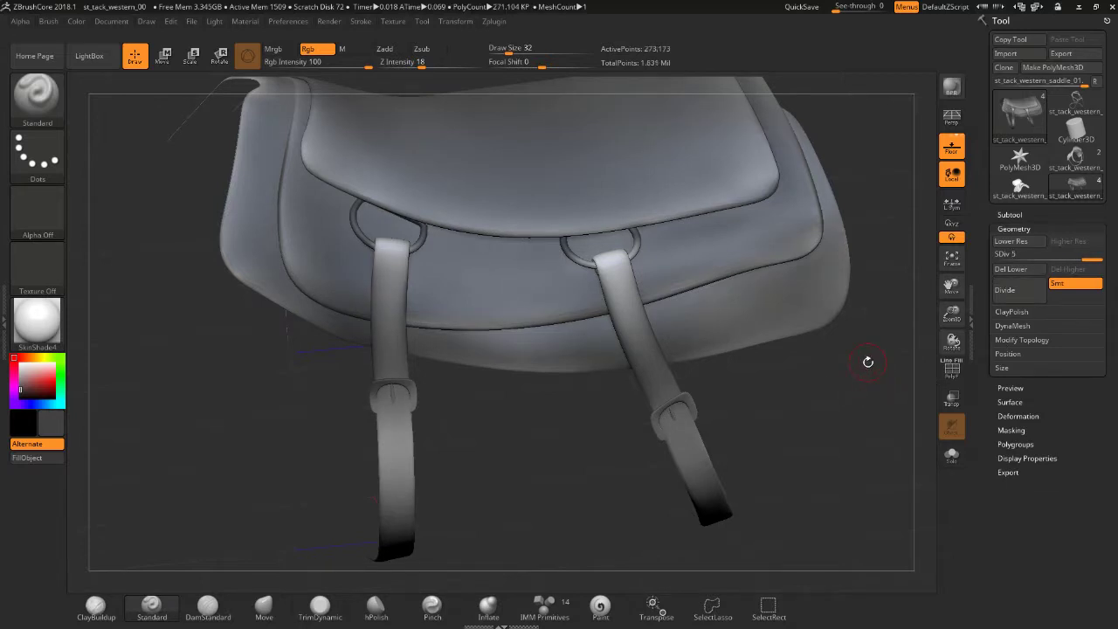
# - Smooth the right side of the saddle flap, then inspect the straps and buckles
pyautogui.moveTo(871, 385)
pyautogui.mouseDown(button='right')
pyautogui.moveTo(885, 538)
pyautogui.moveTo(850, 282)
pyautogui.mouseUp(button='right')
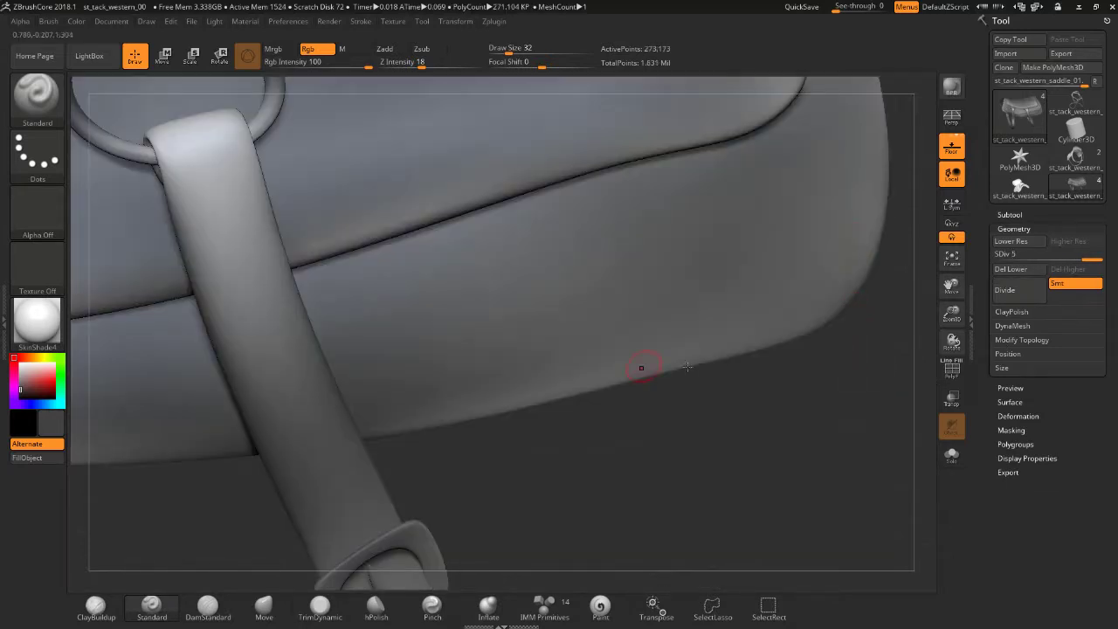
pyautogui.press('f')
pyautogui.moveTo(789, 141); pyautogui.dragTo(749, 217, button='right')
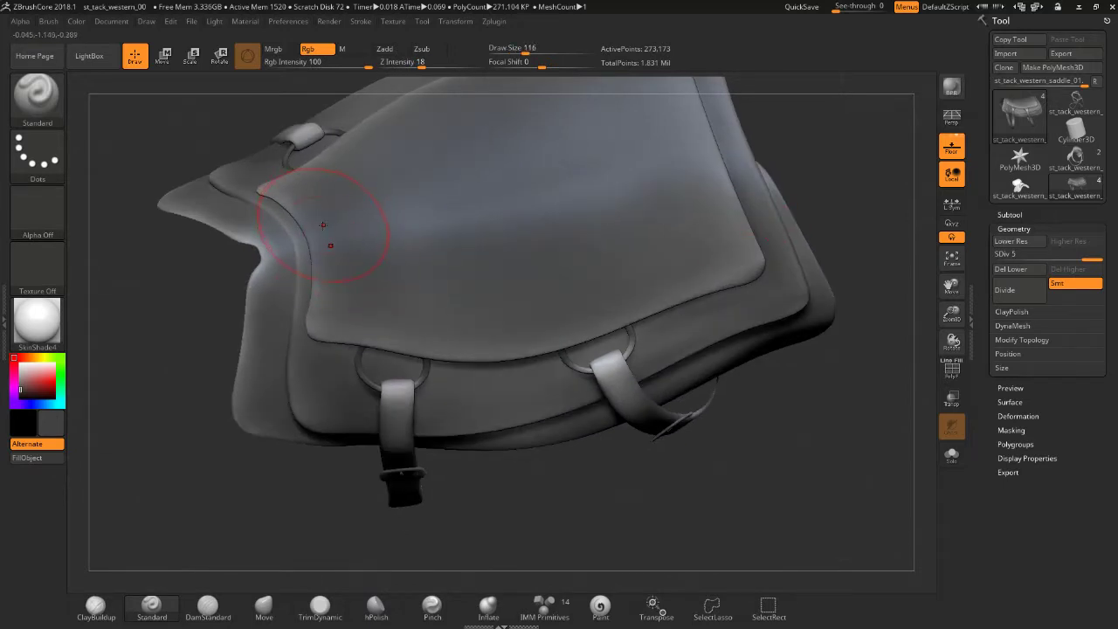
pyautogui.press('shift')
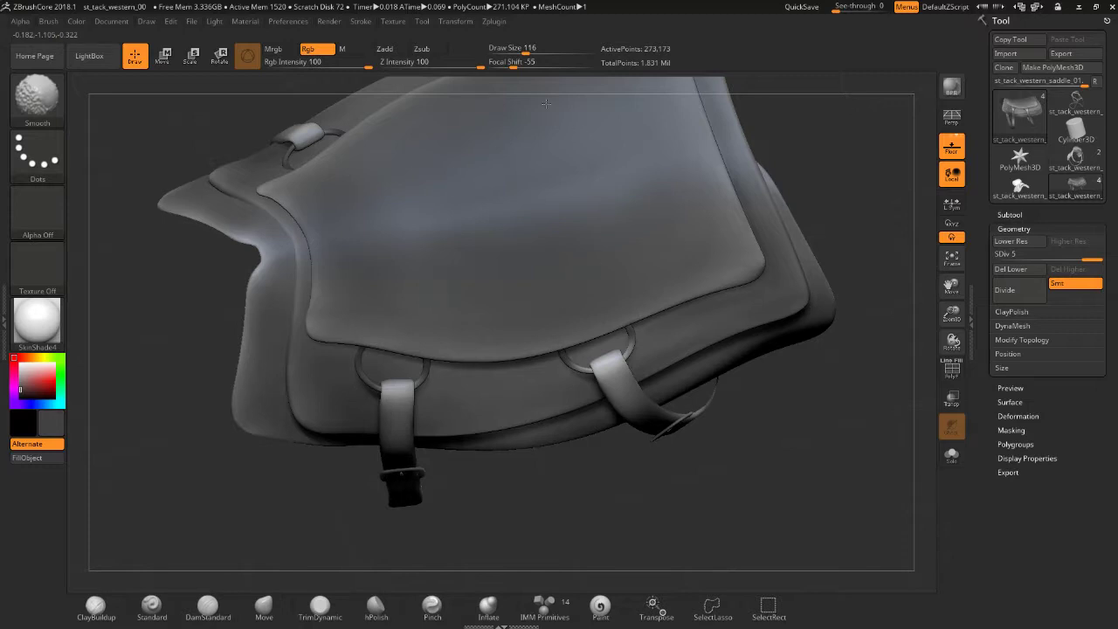
pyautogui.moveTo(546, 103); pyautogui.dragTo(715, 315, button='right')
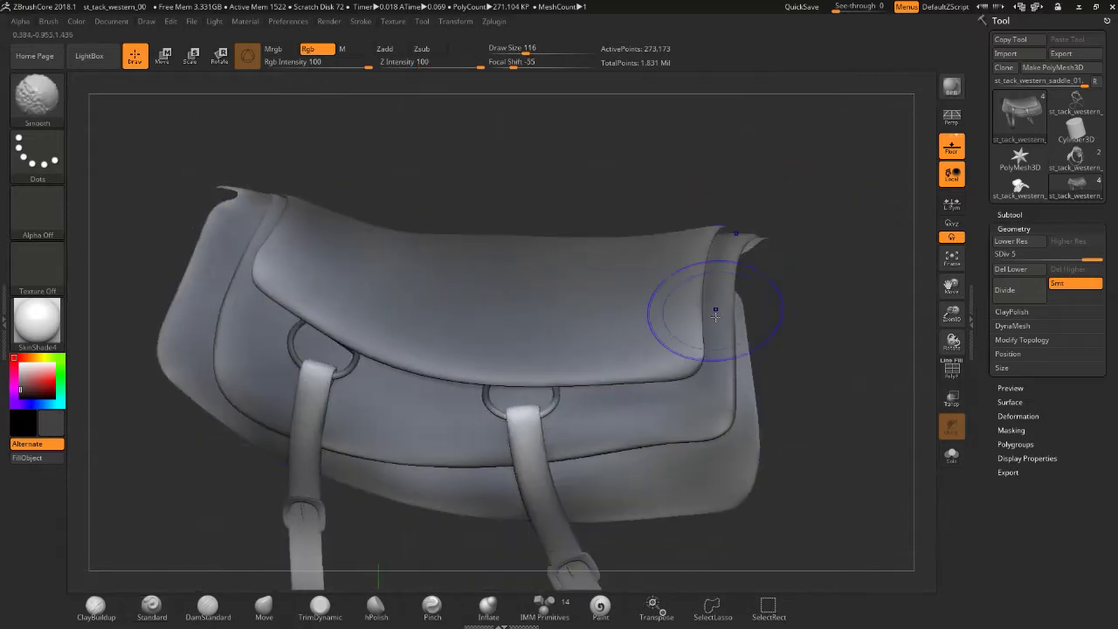
pyautogui.keyDown('shift'); pyautogui.moveTo(714, 315); pyautogui.dragTo(718, 436); pyautogui.keyUp('shift')
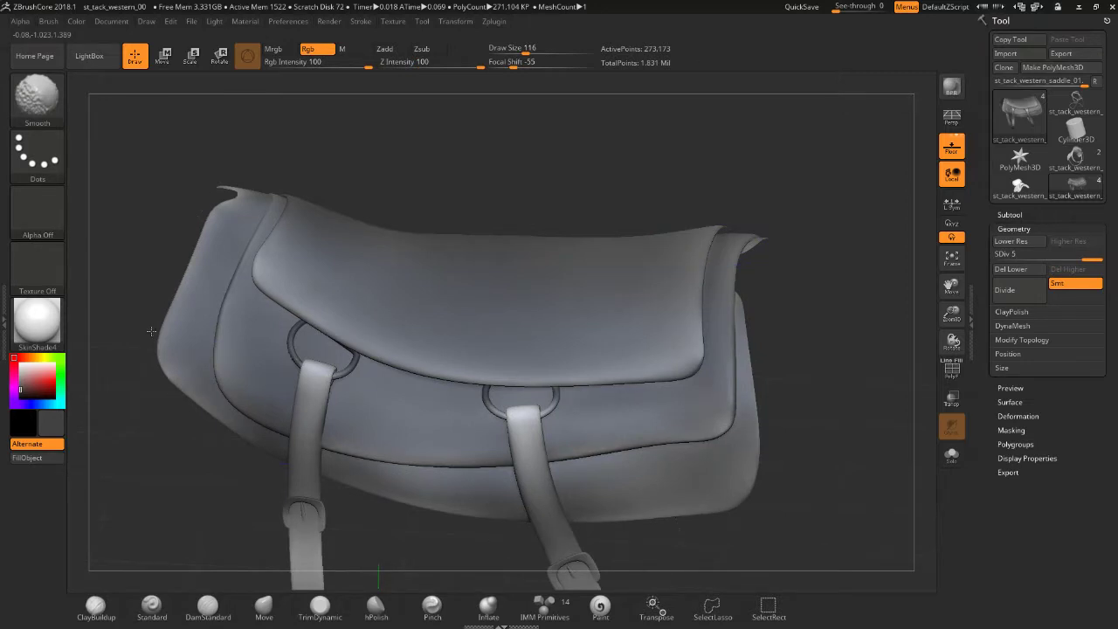
pyautogui.moveTo(200, 512); pyautogui.dragTo(337, 245, button='right')
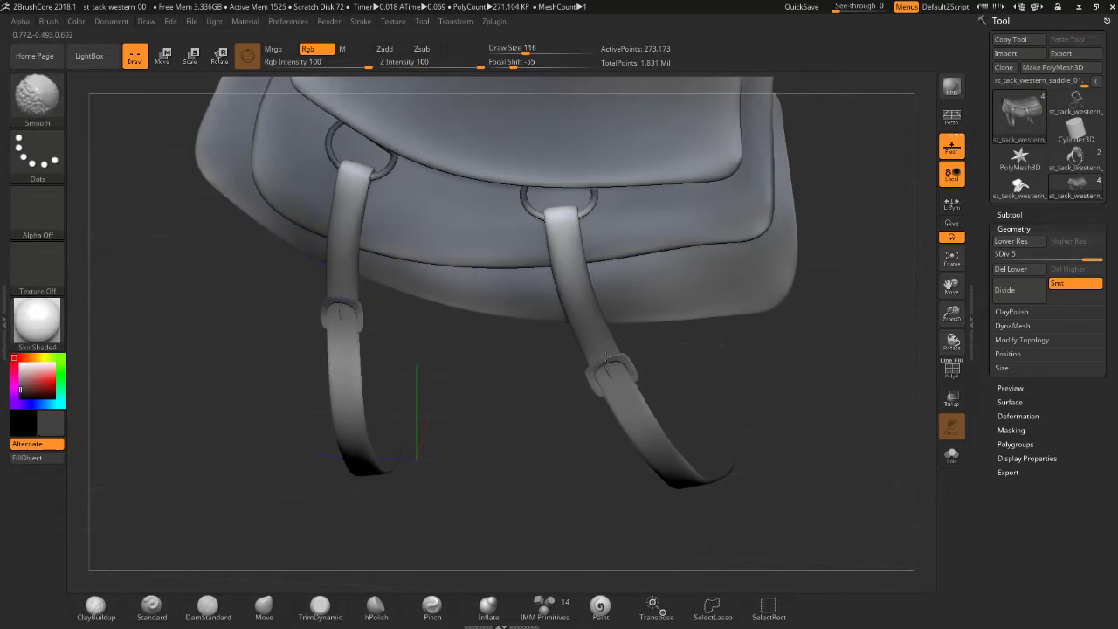
pyautogui.moveTo(619, 358); pyautogui.dragTo(590, 279, button='right')
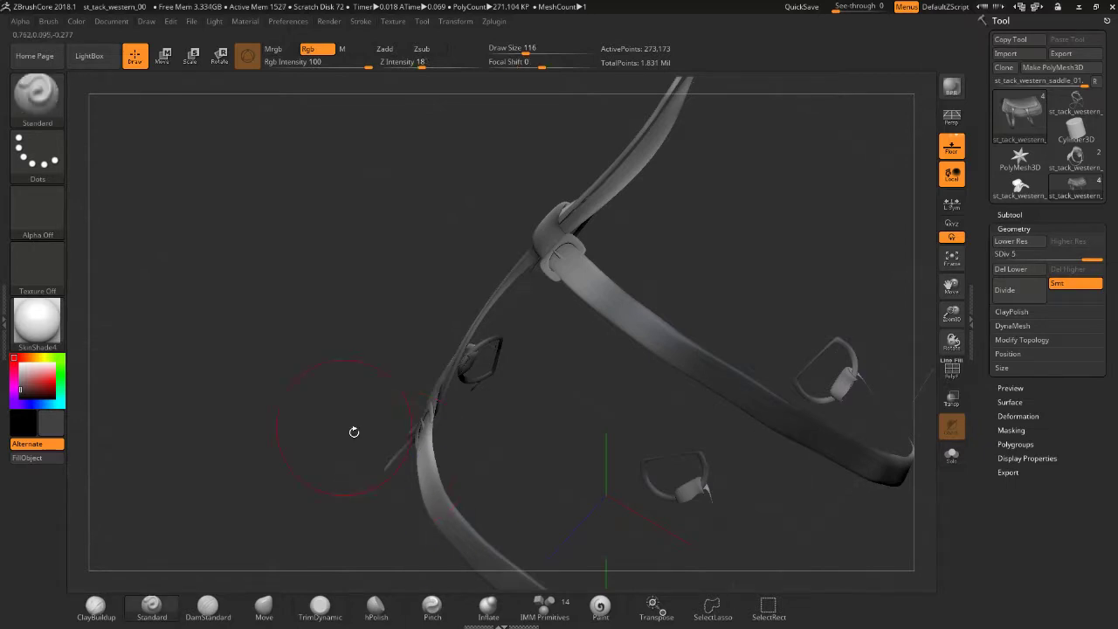
pyautogui.moveTo(352, 429)
pyautogui.mouseDown(button='right')
pyautogui.moveTo(462, 399)
pyautogui.moveTo(339, 214)
pyautogui.moveTo(827, 425)
pyautogui.moveTo(686, 405)
pyautogui.mouseUp(button='right')
pyautogui.press('shift')
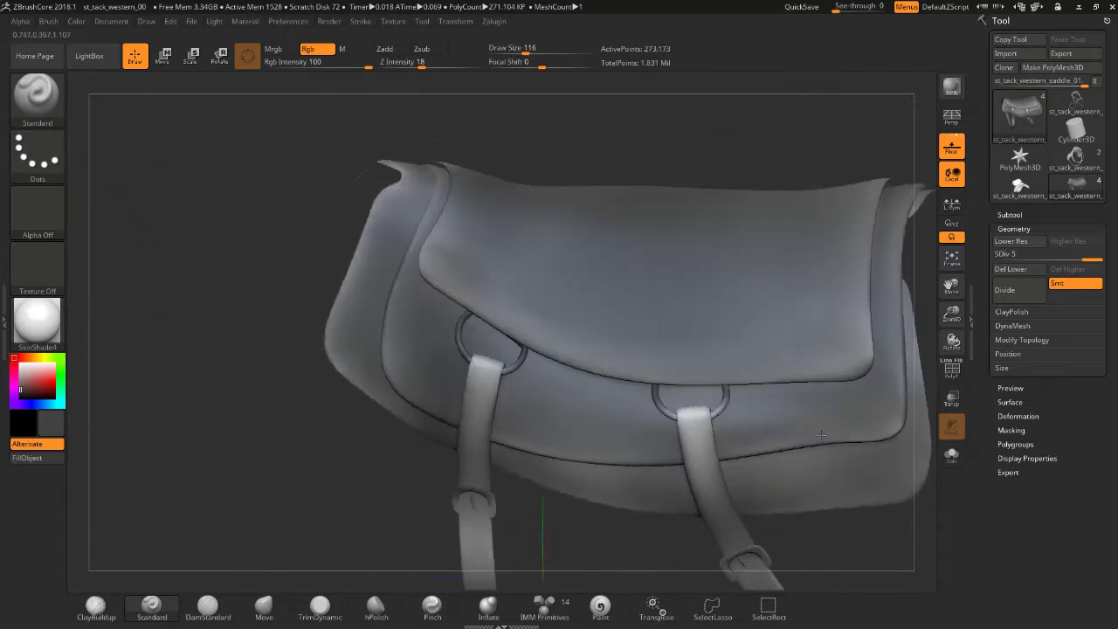
pyautogui.moveTo(662, 117)
pyautogui.mouseDown(button='right')
pyautogui.moveTo(674, 102)
pyautogui.moveTo(669, 117)
pyautogui.mouseUp(button='right')
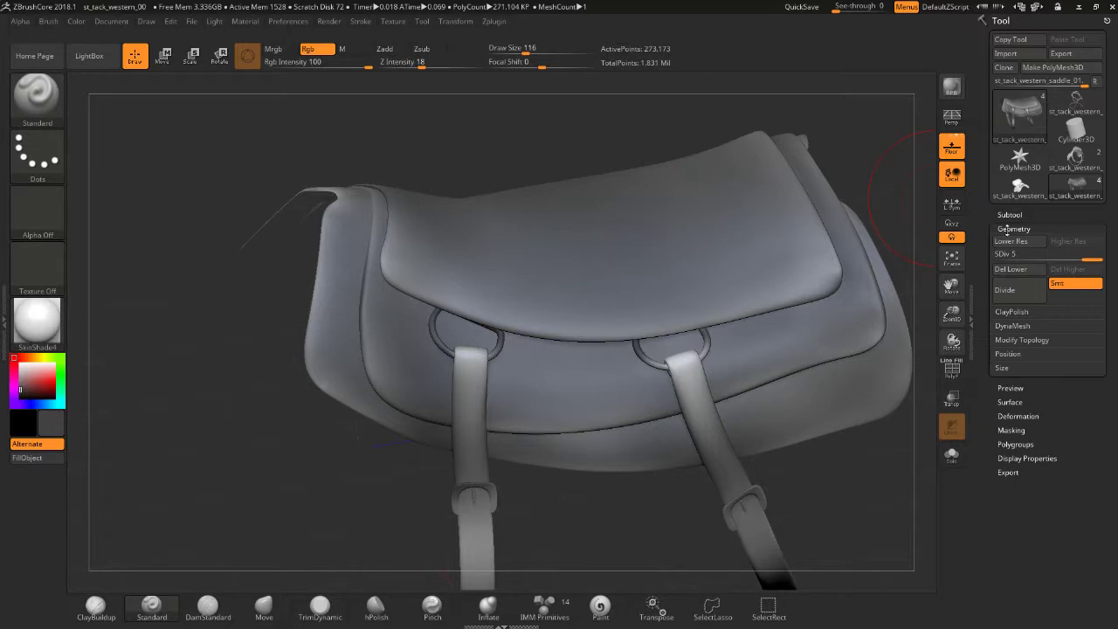
# - Divide the saddle once more to SDiv 6 and view its lower side
pyautogui.click(1020, 297)
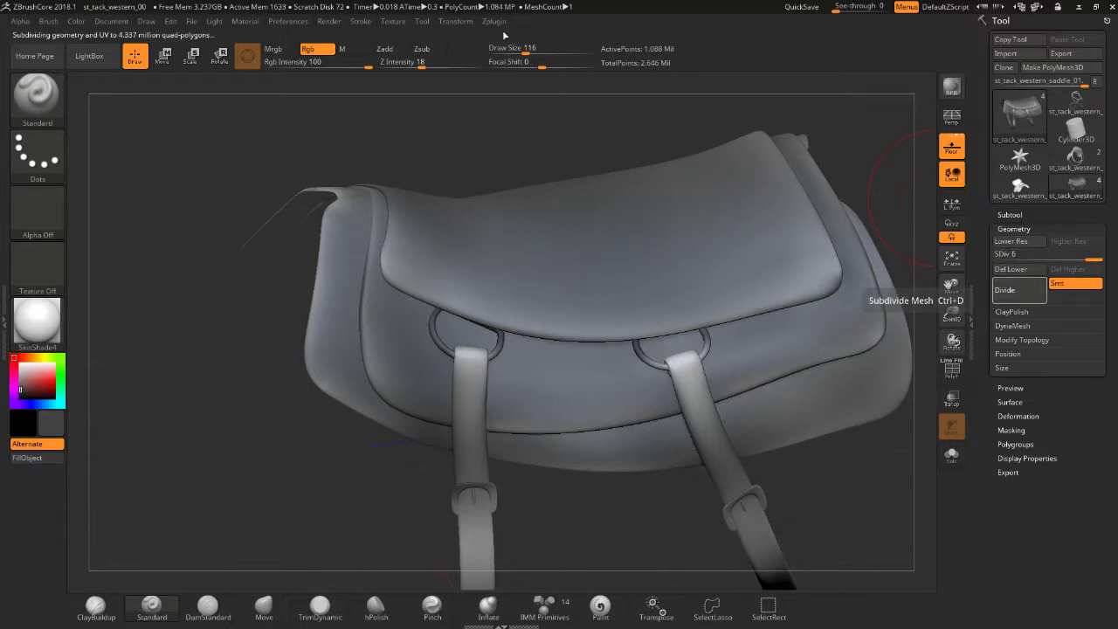
pyautogui.moveTo(478, 133); pyautogui.dragTo(464, 125)
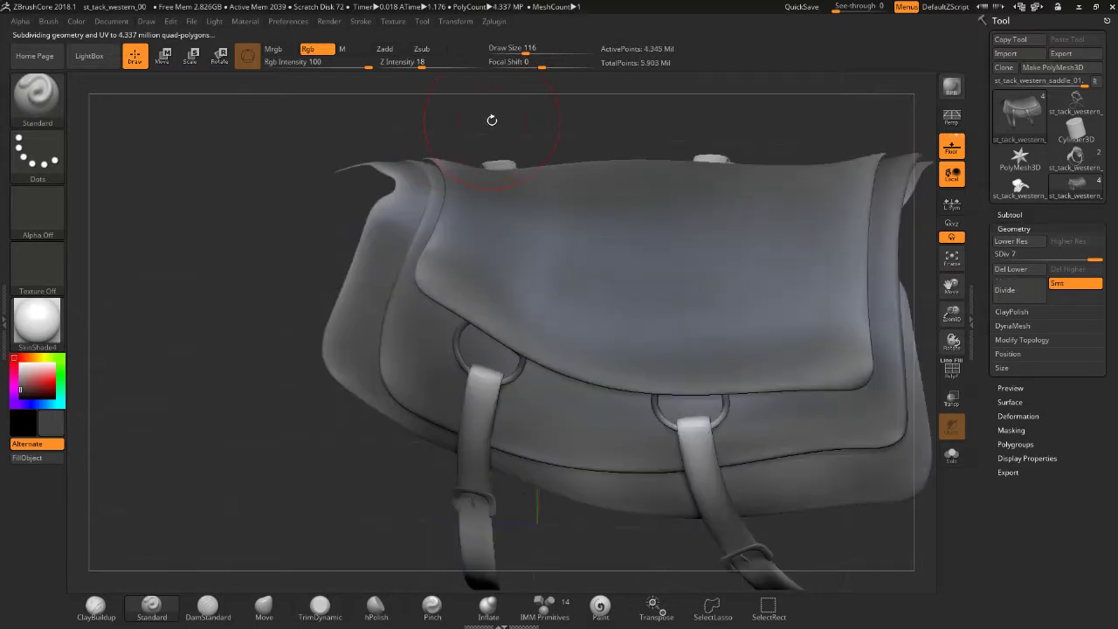
pyautogui.press('shift')
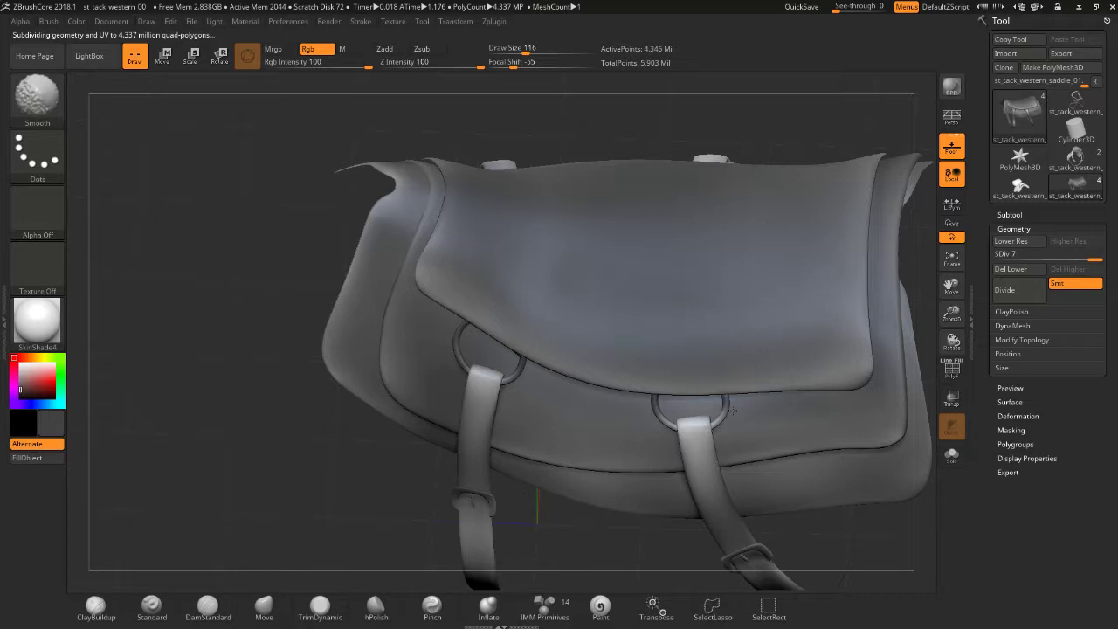
pyautogui.moveTo(701, 105)
pyautogui.mouseDown()
pyautogui.moveTo(904, 103)
pyautogui.moveTo(836, 319)
pyautogui.moveTo(775, 445)
pyautogui.moveTo(760, 437)
pyautogui.mouseUp()
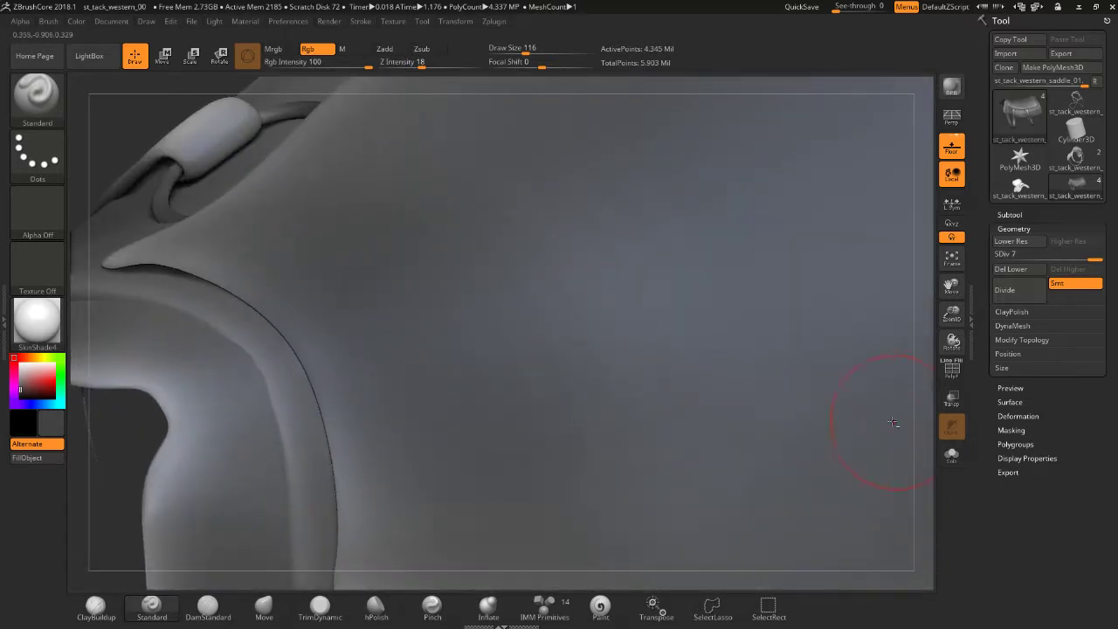
# - Step the saddle's SDiv slider down to level 4
pyautogui.press('shift')
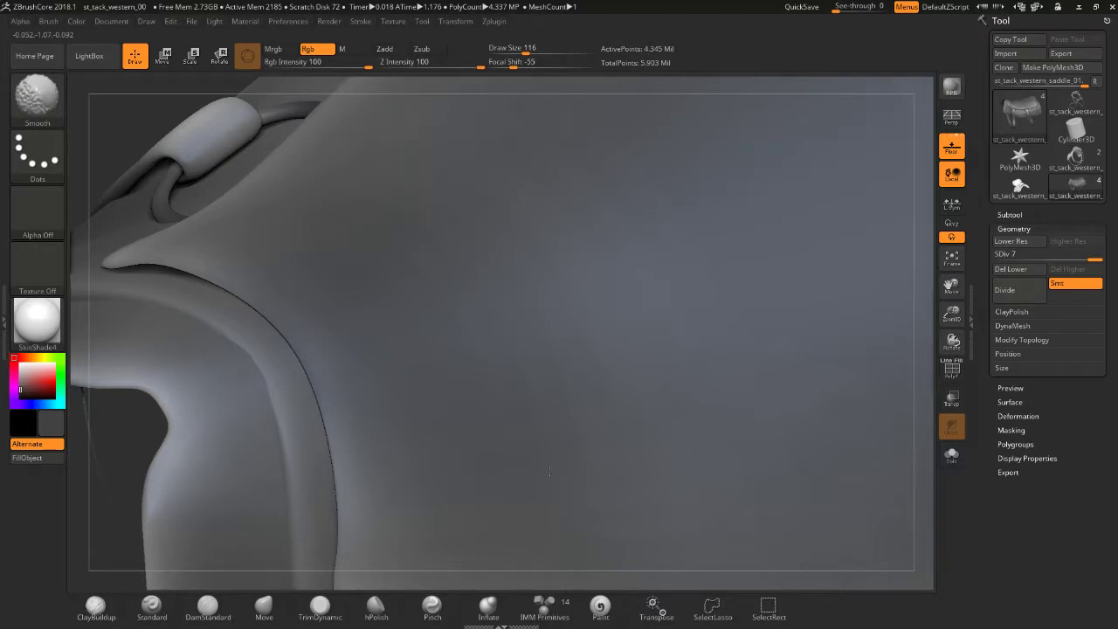
pyautogui.moveTo(919, 376); pyautogui.dragTo(811, 341)
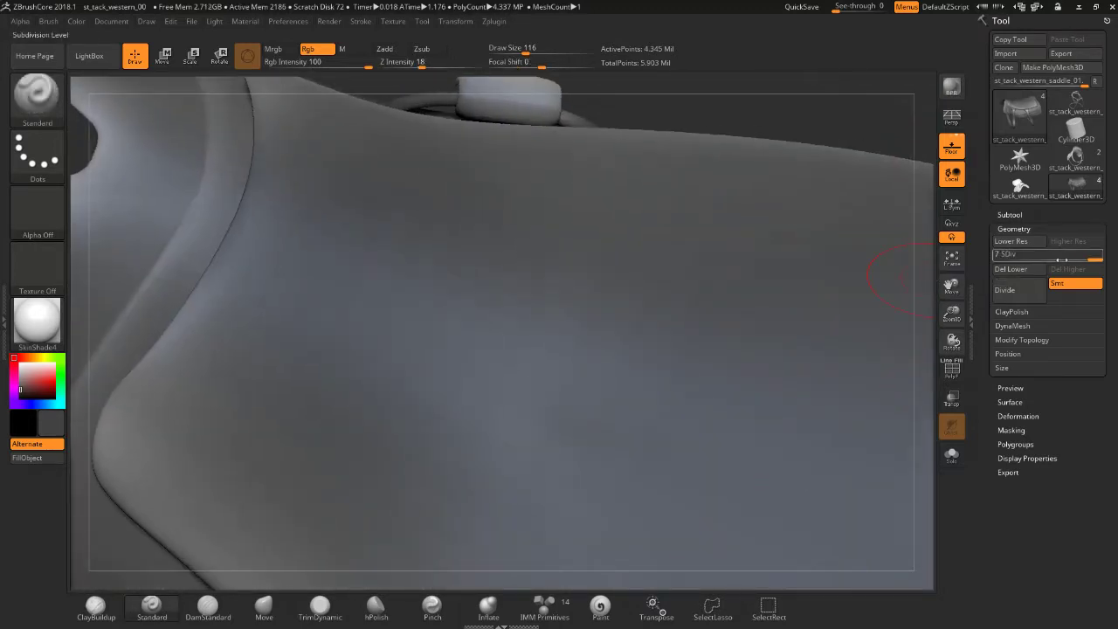
pyautogui.moveTo(1060, 259)
pyautogui.mouseDown()
pyautogui.moveTo(1048, 260)
pyautogui.moveTo(1093, 254)
pyautogui.mouseUp()
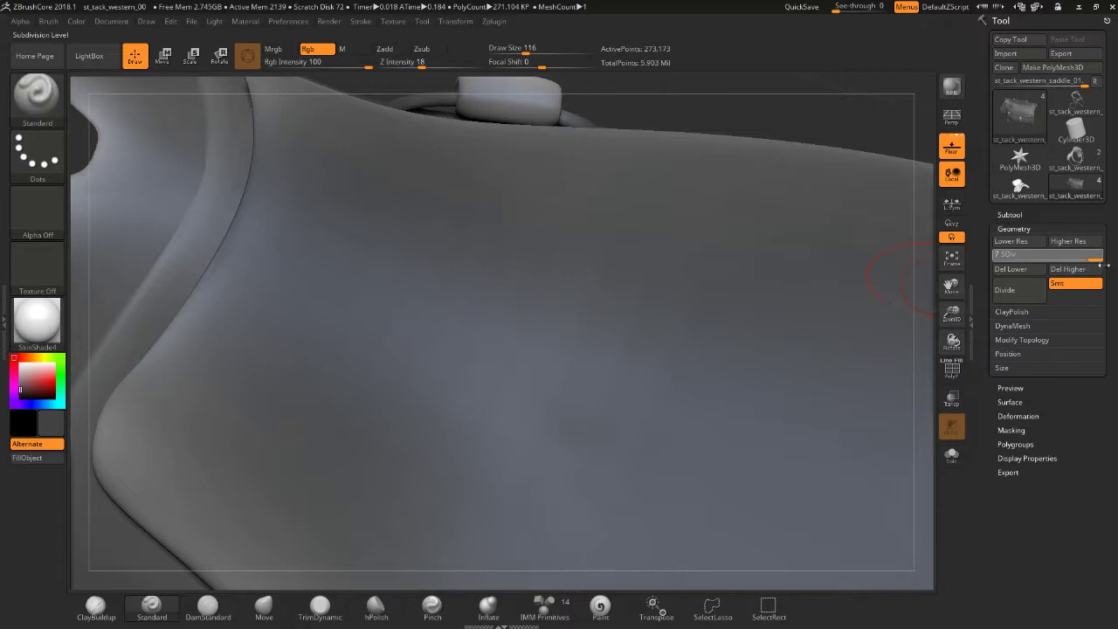
pyautogui.click(1085, 259)
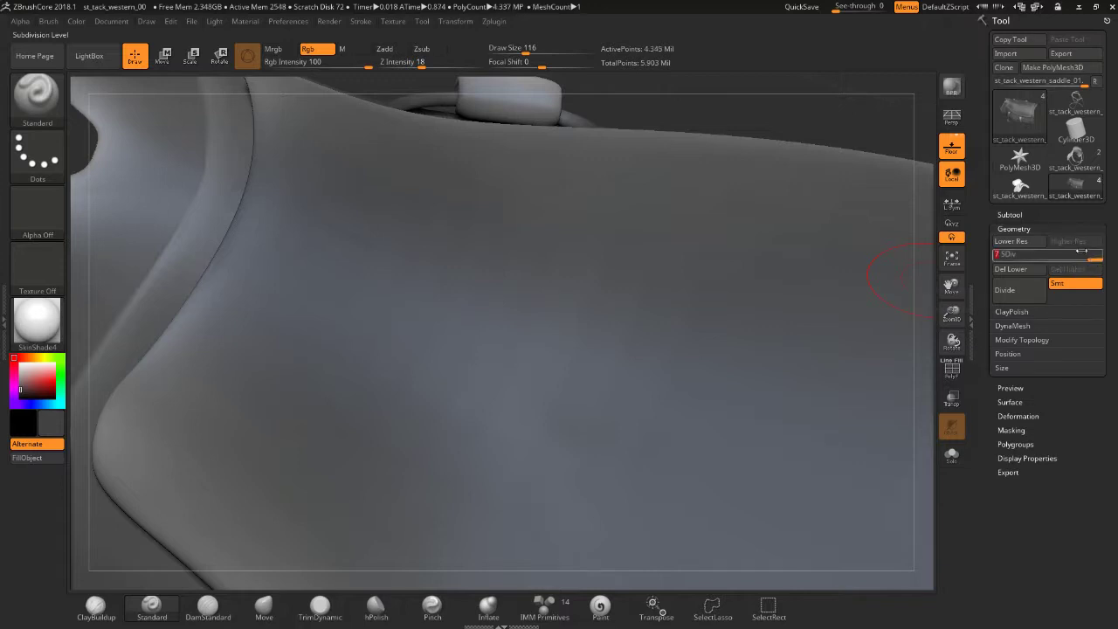
pyautogui.moveTo(1081, 253)
pyautogui.mouseDown()
pyautogui.moveTo(1032, 253)
pyautogui.moveTo(1095, 254)
pyautogui.moveTo(1083, 262)
pyautogui.mouseUp()
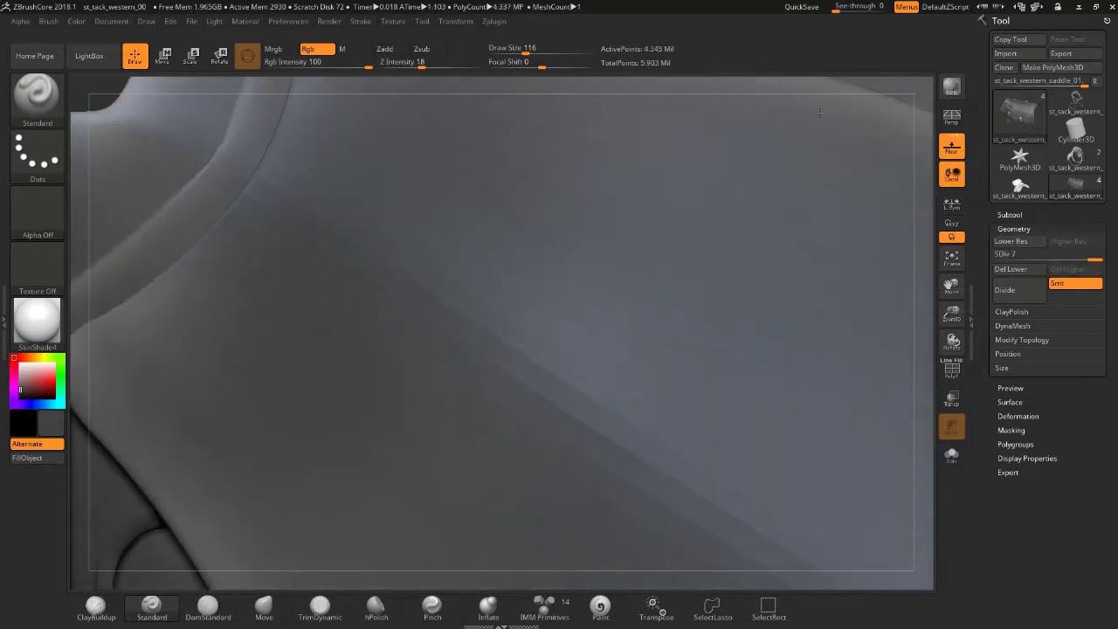
pyautogui.moveTo(805, 136); pyautogui.dragTo(848, 117, button='right')
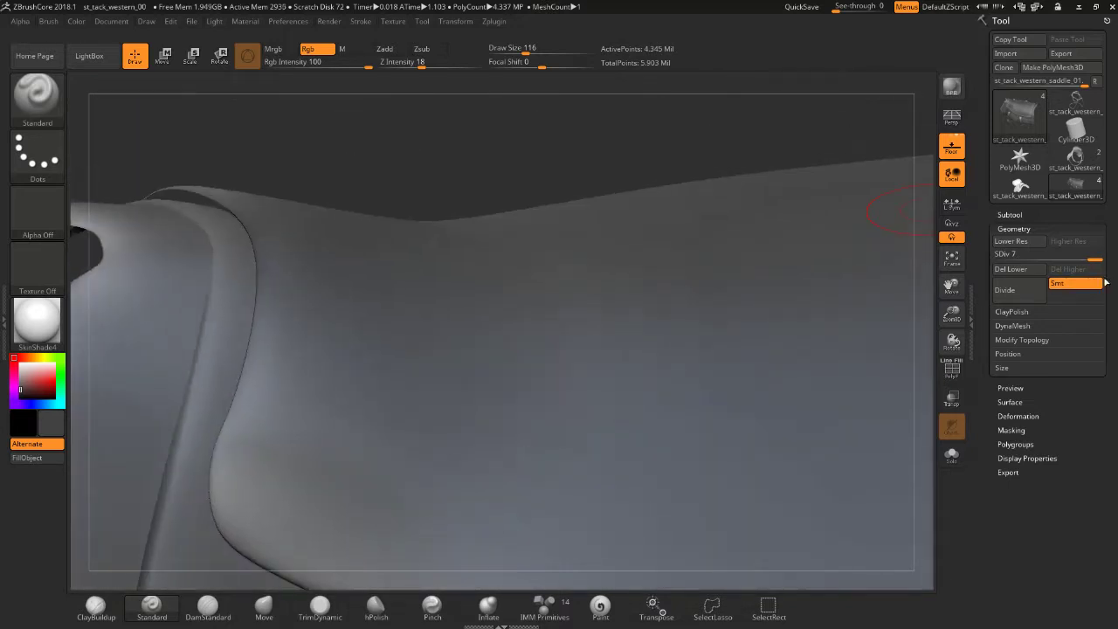
pyautogui.click(1080, 258)
pyautogui.write('4')
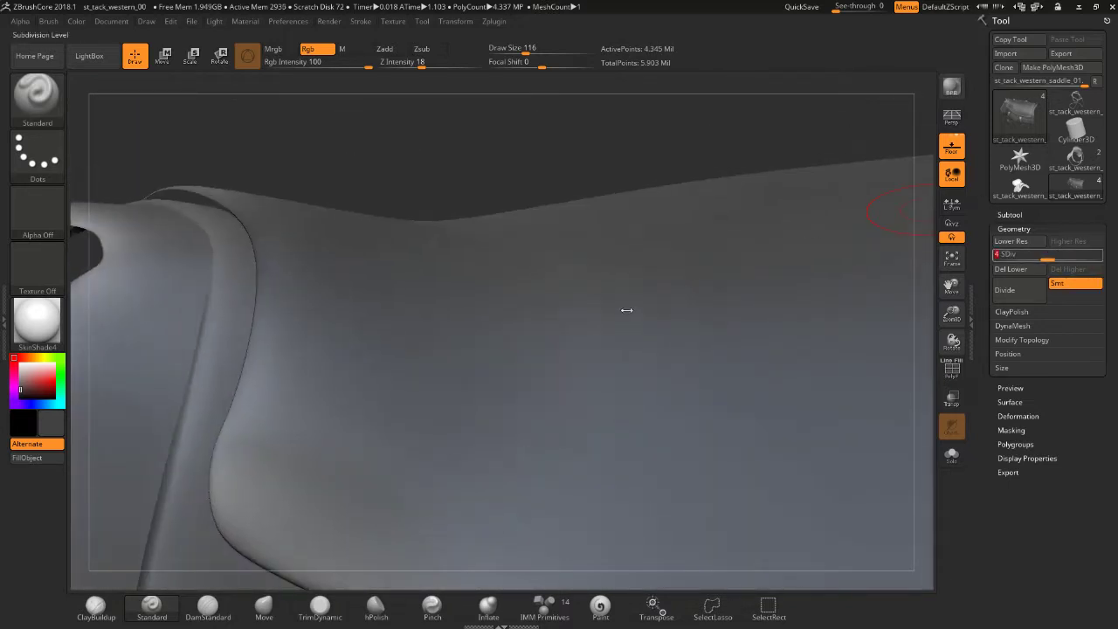
# - Smooth the left side of the saddle flap with the whole saddle framed
pyautogui.hotkey('shift', 'd')
pyautogui.hotkey('shift', 'd')
pyautogui.hotkey('shift', 'd')
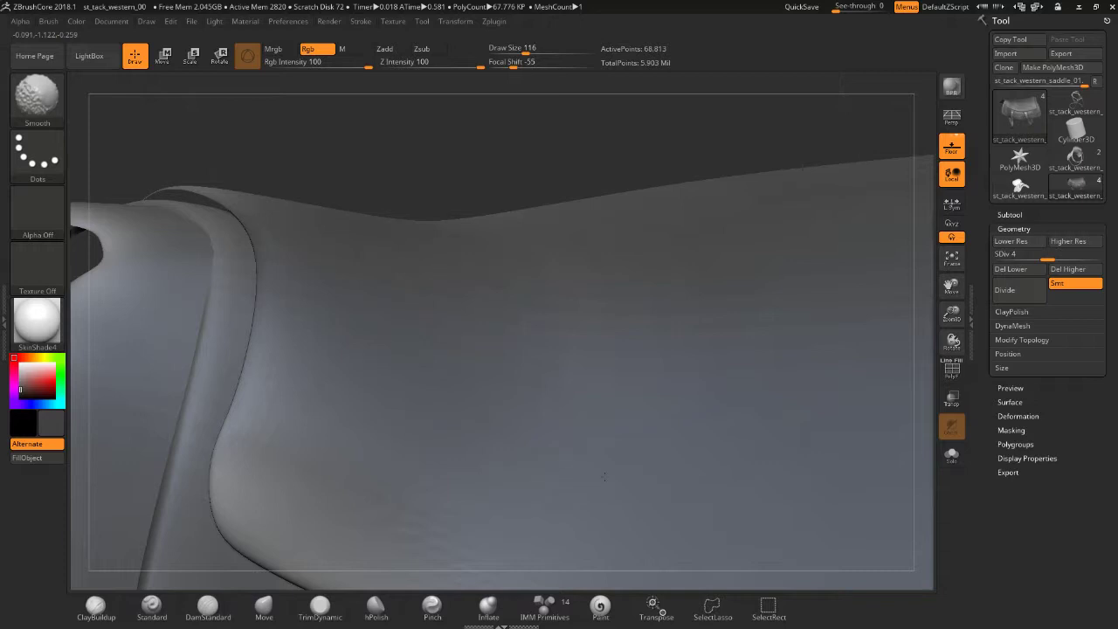
pyautogui.press('f')
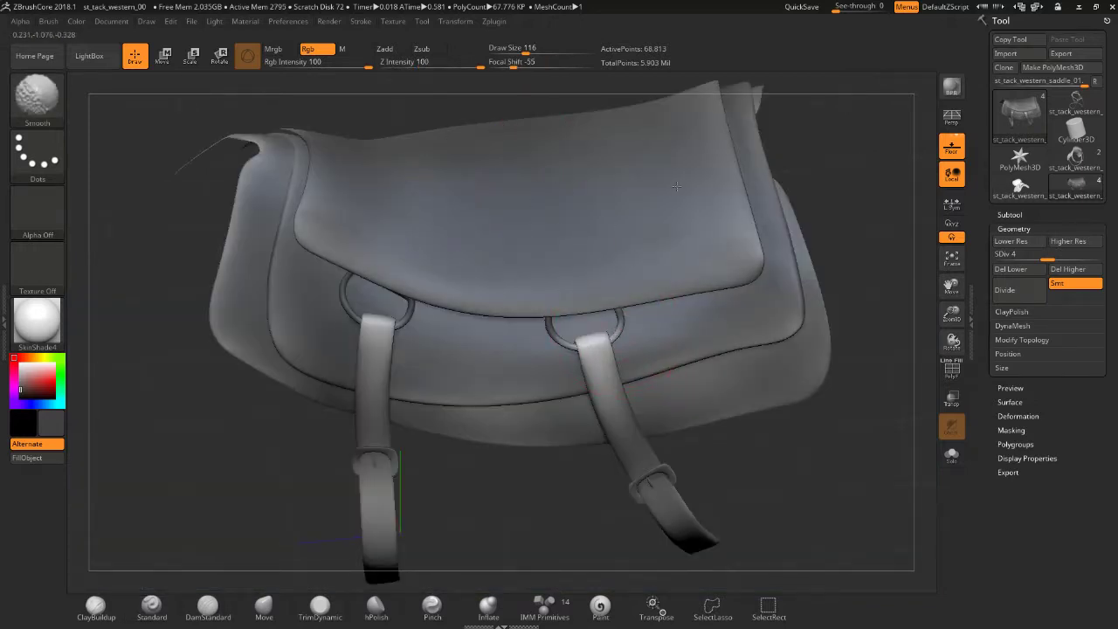
pyautogui.keyDown('shift'); pyautogui.moveTo(324, 237); pyautogui.dragTo(323, 347); pyautogui.keyUp('shift')
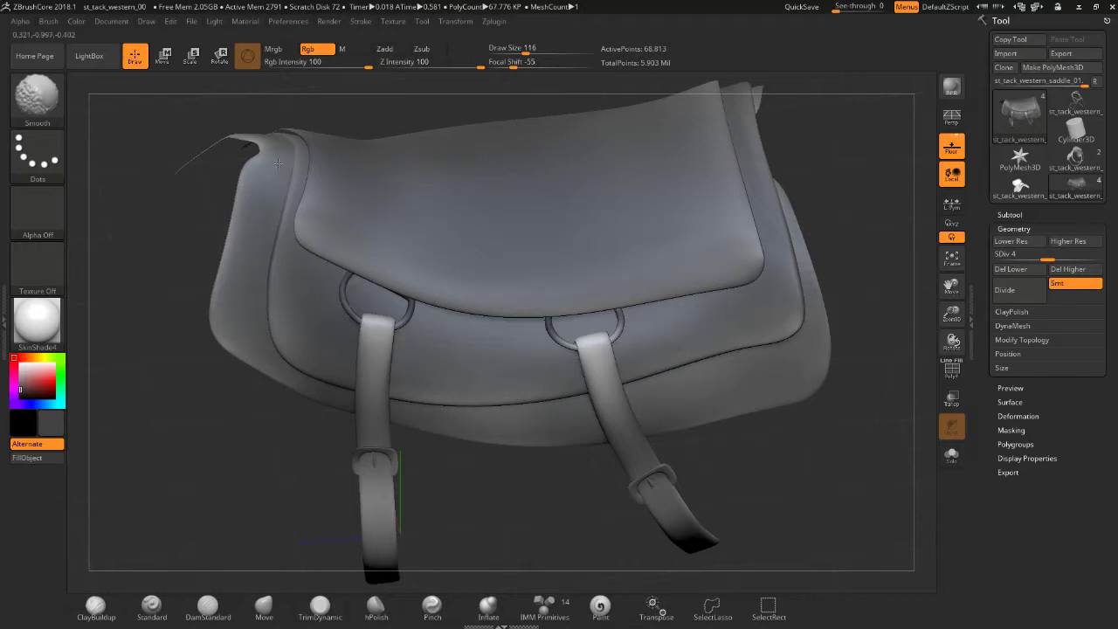
pyautogui.press('d')
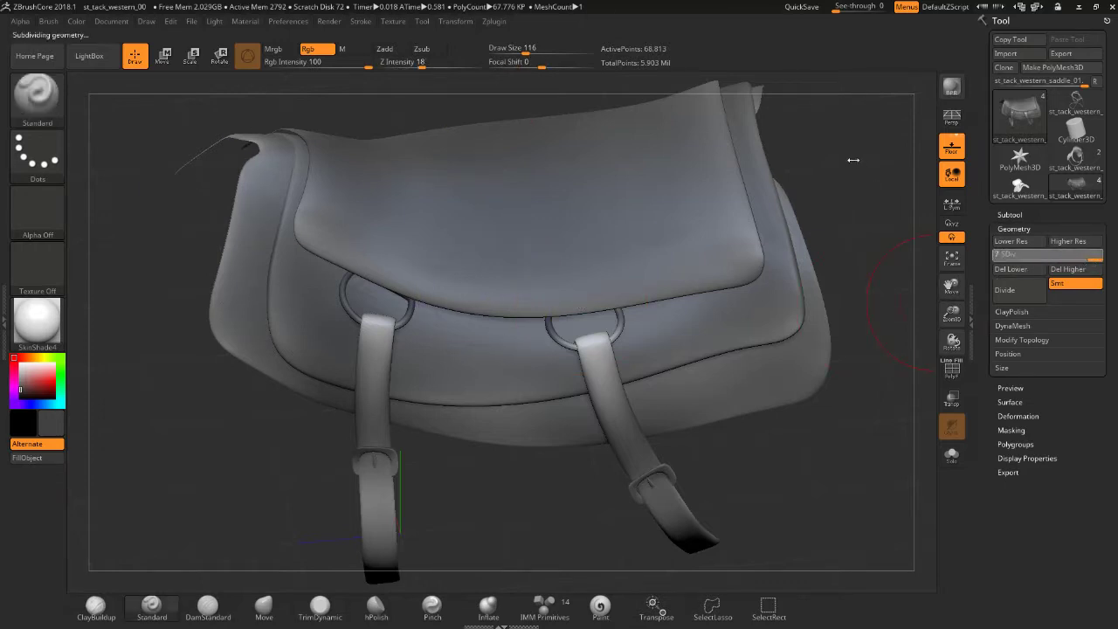
# - Drop the saddle to subdivision level 5 using the SDiv slider
pyautogui.moveTo(842, 181)
pyautogui.mouseDown()
pyautogui.moveTo(844, 166)
pyautogui.moveTo(855, 199)
pyautogui.mouseUp()
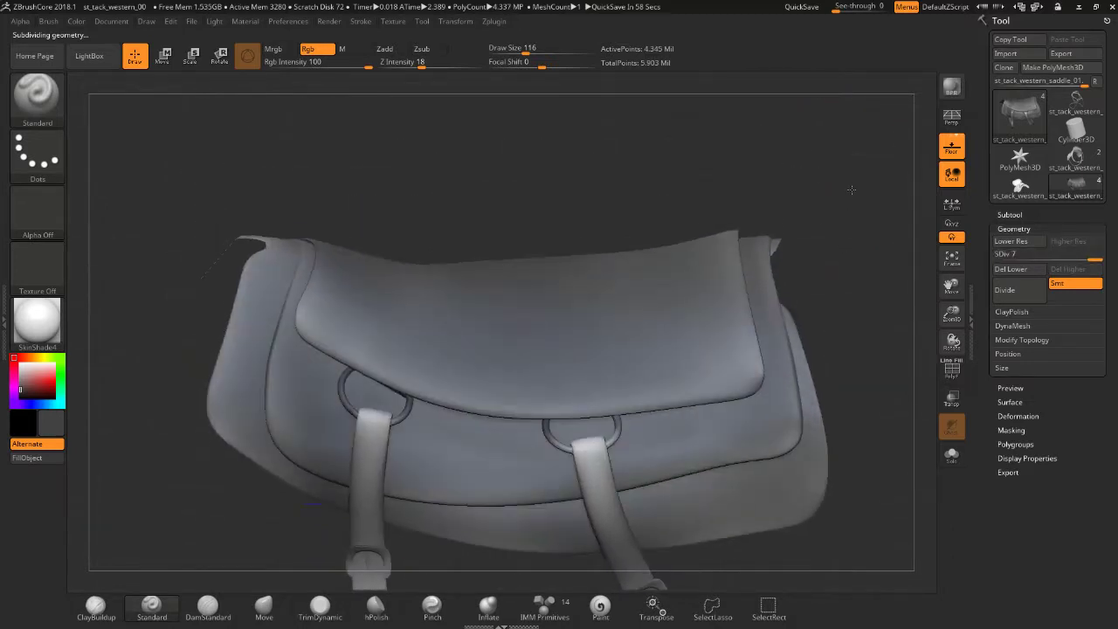
pyautogui.moveTo(847, 187); pyautogui.dragTo(849, 218)
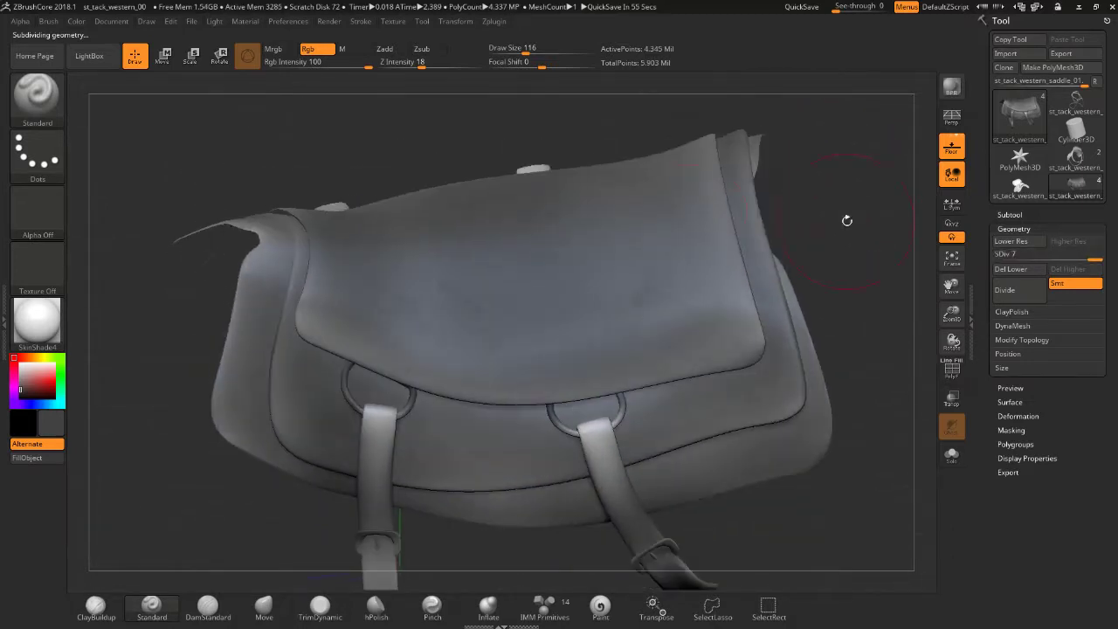
pyautogui.press('shift')
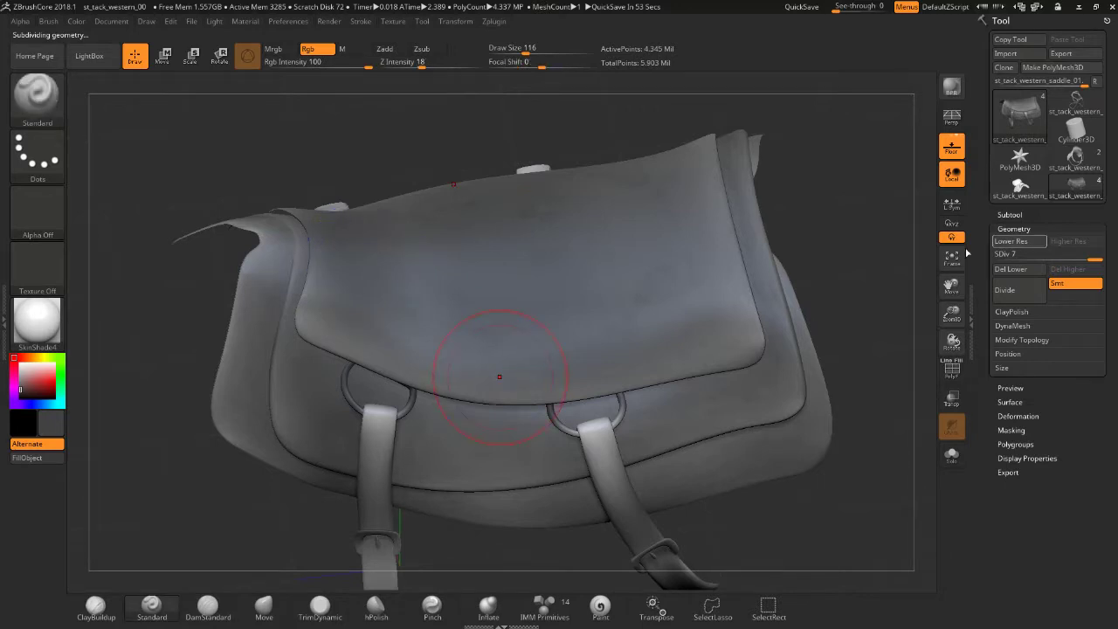
pyautogui.moveTo(1090, 254); pyautogui.dragTo(1058, 253)
pyautogui.click(1051, 251)
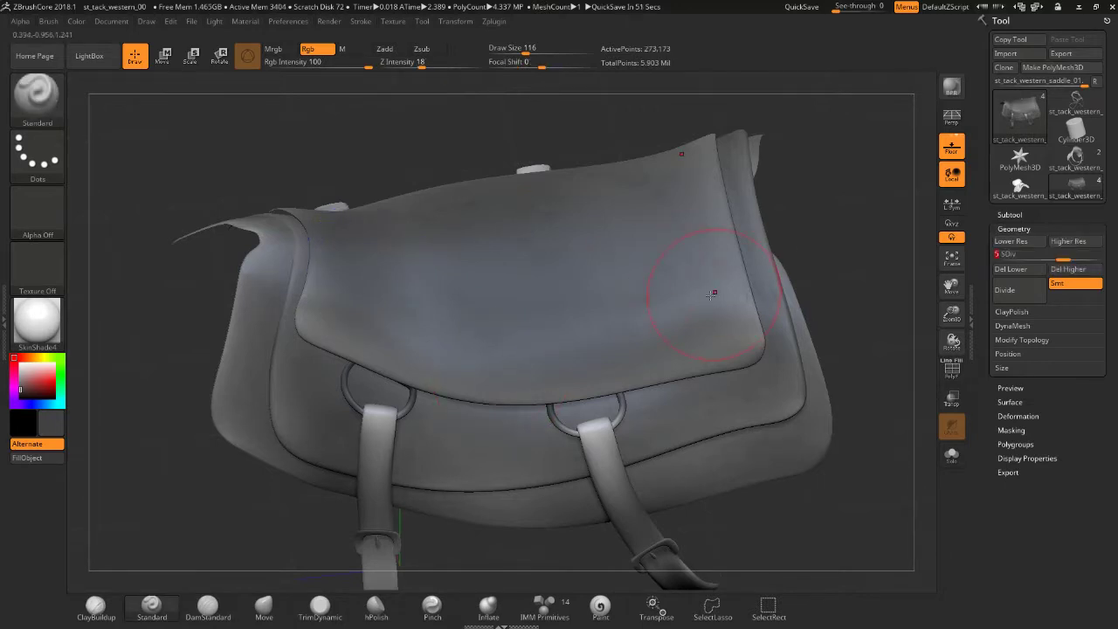
# - Smooth the flap's top-right corner, then raise the saddle to SDiv 6
pyautogui.press('shift')
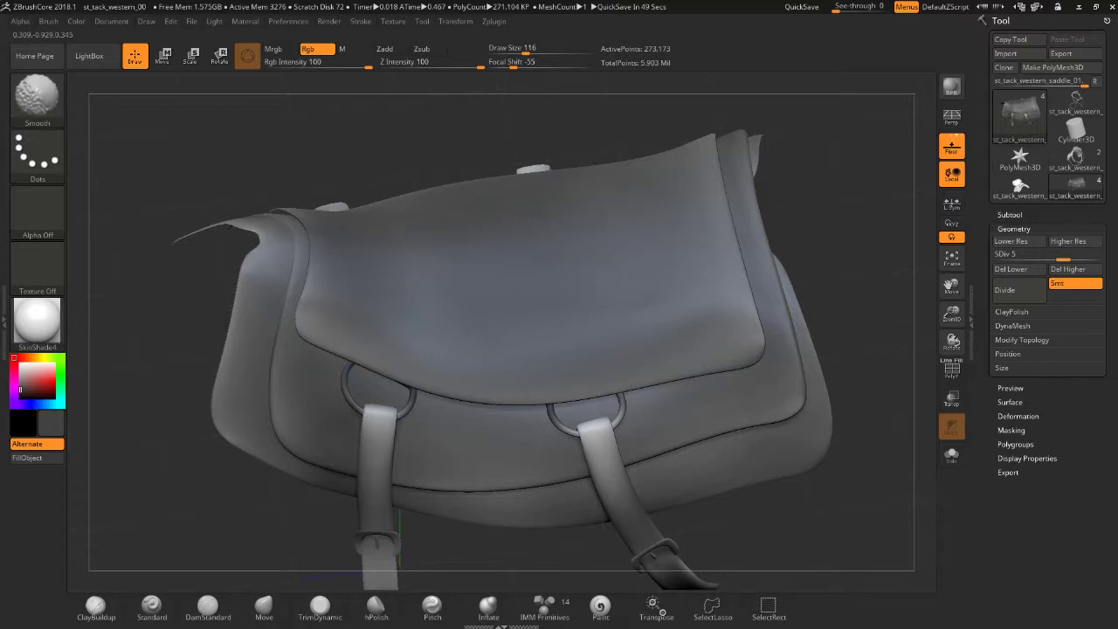
pyautogui.keyDown('shift'); pyautogui.moveTo(743, 153); pyautogui.dragTo(734, 189); pyautogui.keyUp('shift')
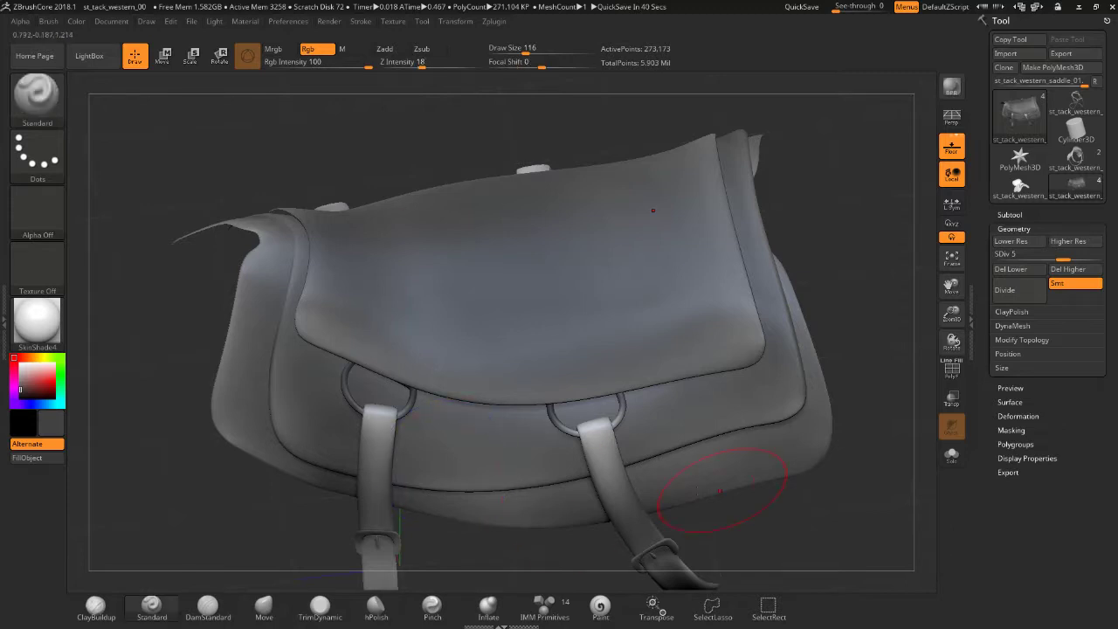
pyautogui.moveTo(725, 477); pyautogui.dragTo(657, 288)
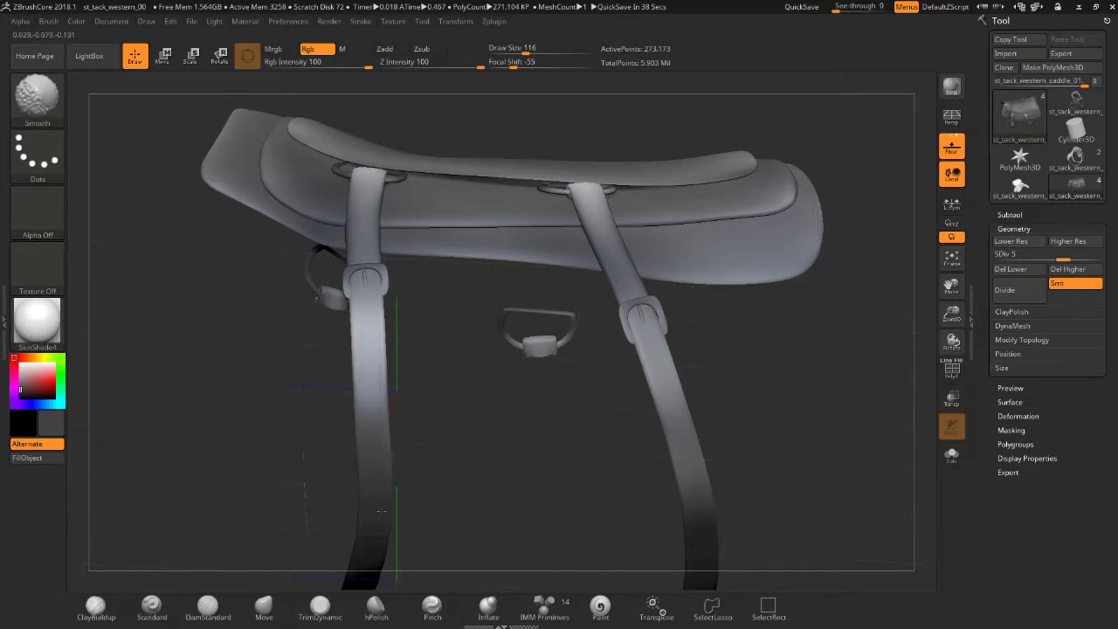
pyautogui.moveTo(352, 523); pyautogui.dragTo(419, 323)
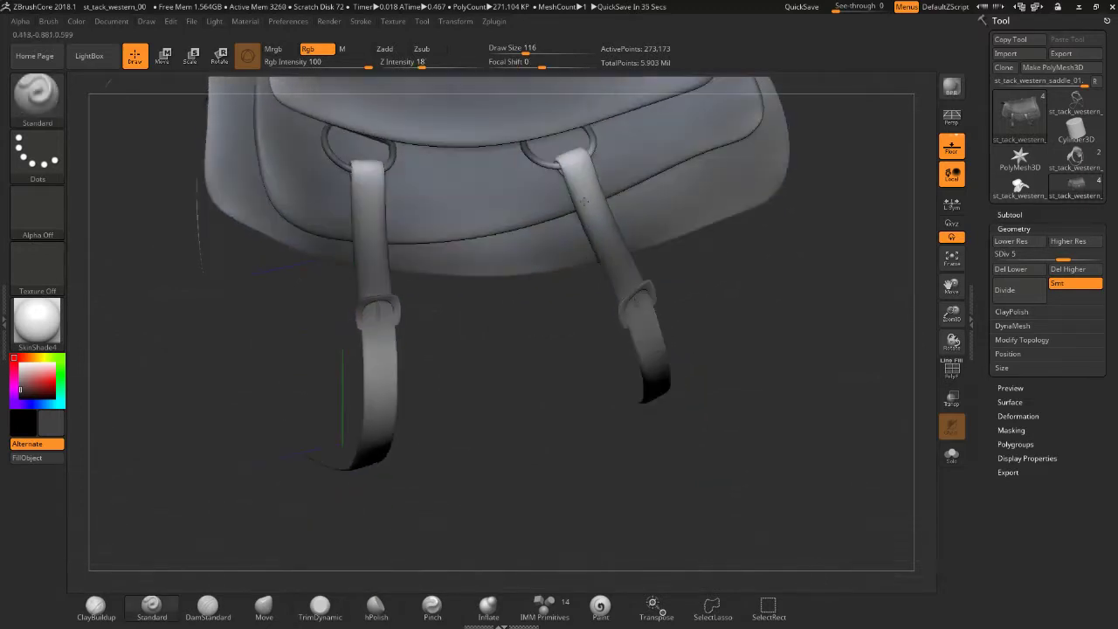
pyautogui.press('d')
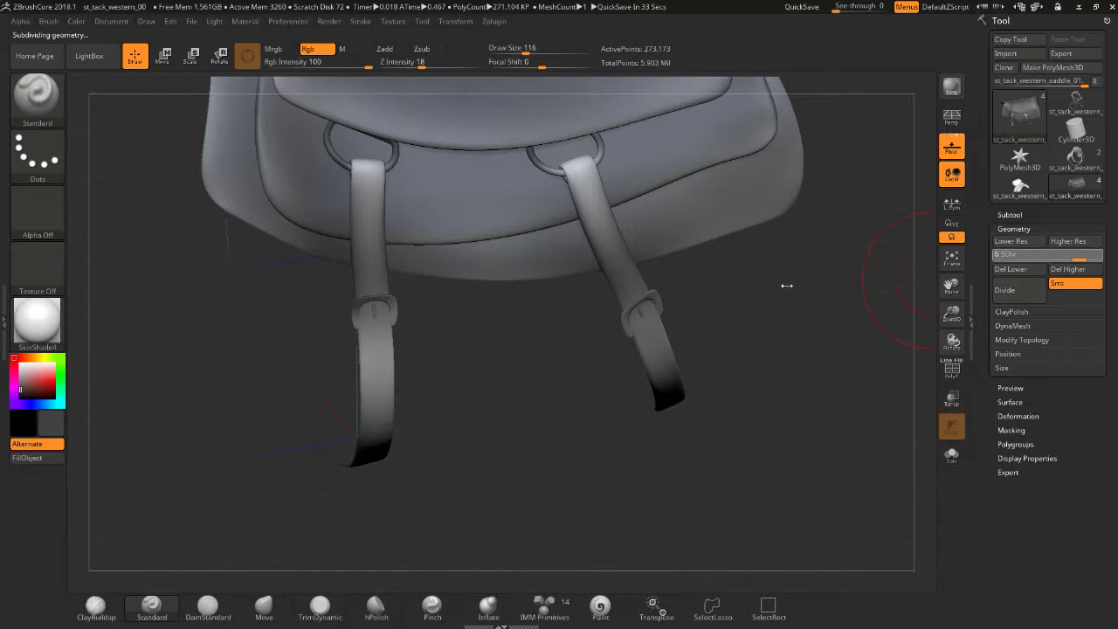
pyautogui.moveTo(782, 276); pyautogui.dragTo(816, 414)
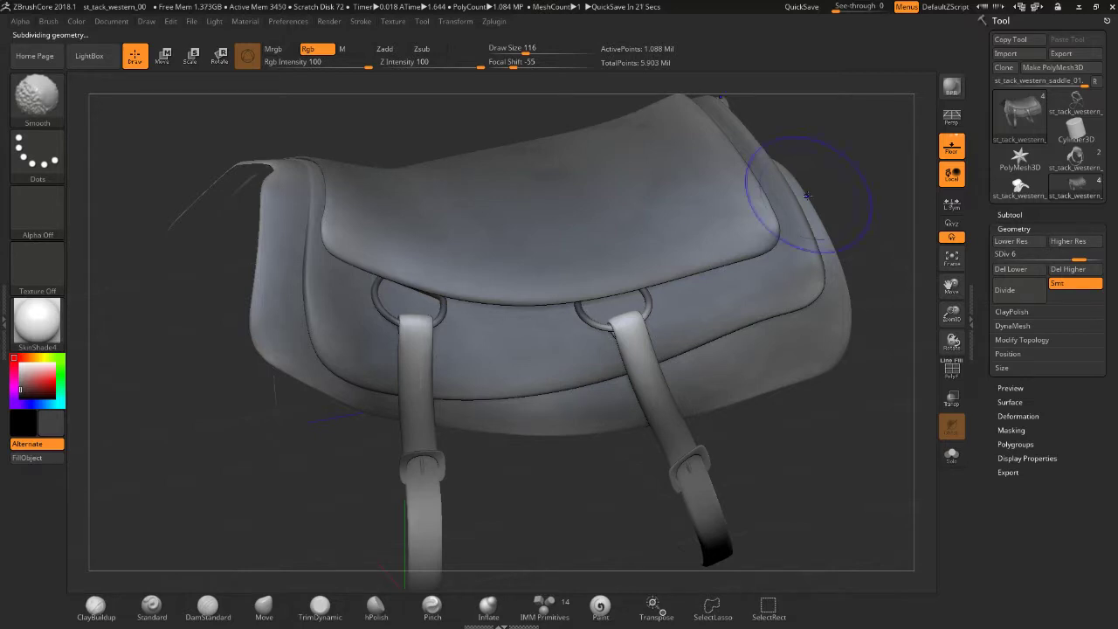
# - Smooth a band of bumps across the saddle's top flap at subdivision level 6
pyautogui.moveTo(798, 119); pyautogui.dragTo(545, 370)
pyautogui.press('shift')
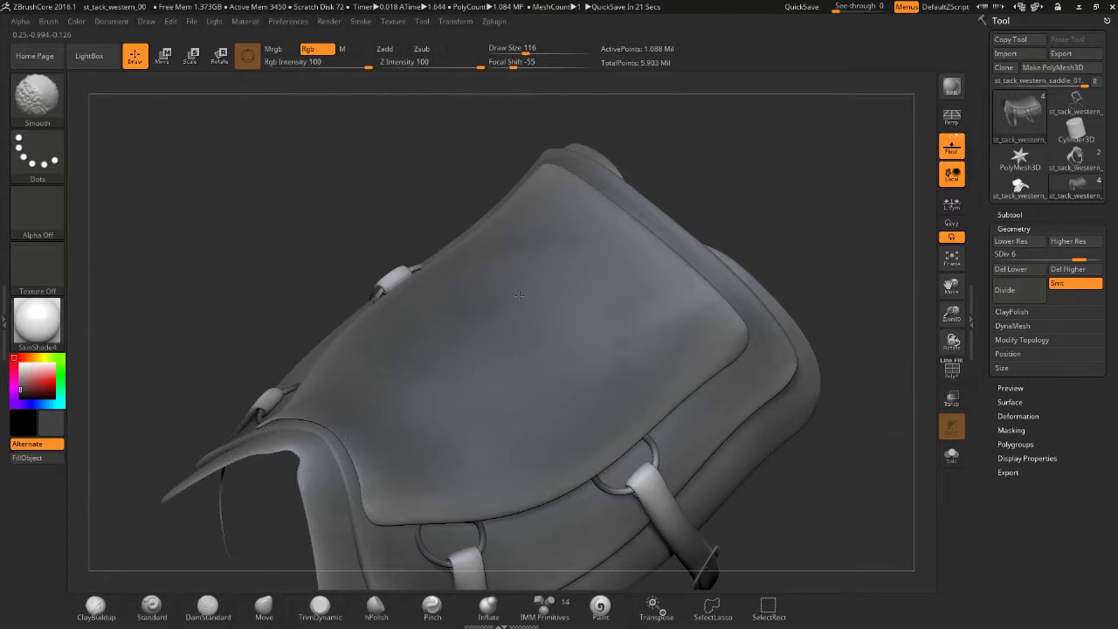
pyautogui.moveTo(752, 180); pyautogui.dragTo(472, 219)
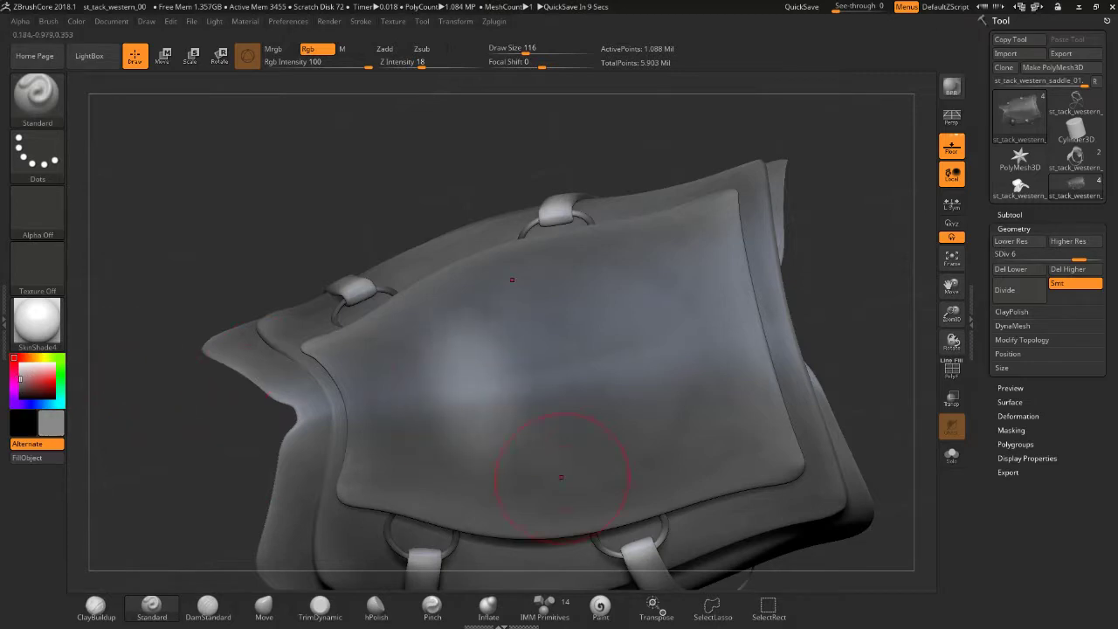
pyautogui.press('ctrl')
pyautogui.moveTo(376, 384)
pyautogui.mouseDown()
pyautogui.moveTo(492, 419)
pyautogui.moveTo(699, 288)
pyautogui.moveTo(711, 374)
pyautogui.mouseUp()
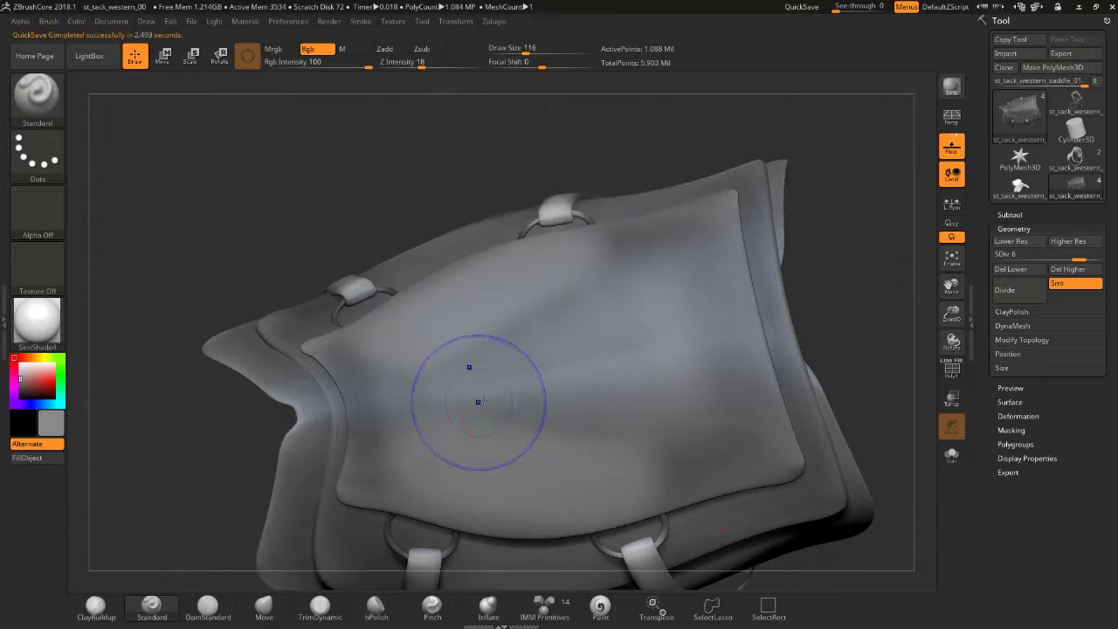
pyautogui.press('ctrl')
pyautogui.keyDown('shift'); pyautogui.moveTo(478, 452); pyautogui.dragTo(375, 447); pyautogui.keyUp('shift')
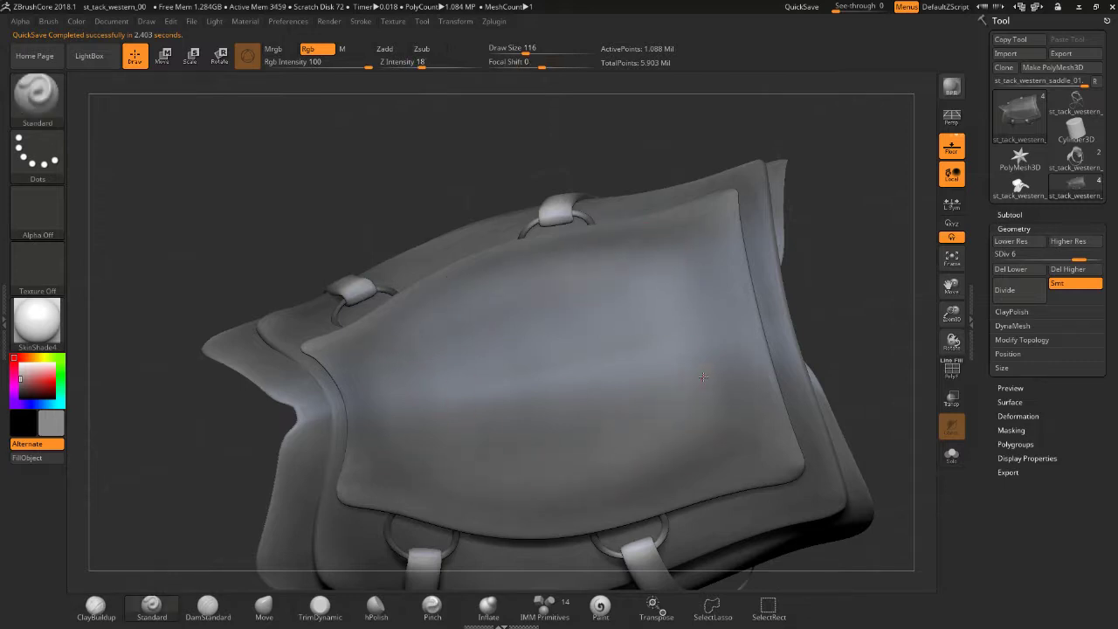
# - Smooth the flap further from a higher side-on angle and reduce draw size to 68
pyautogui.press('shift')
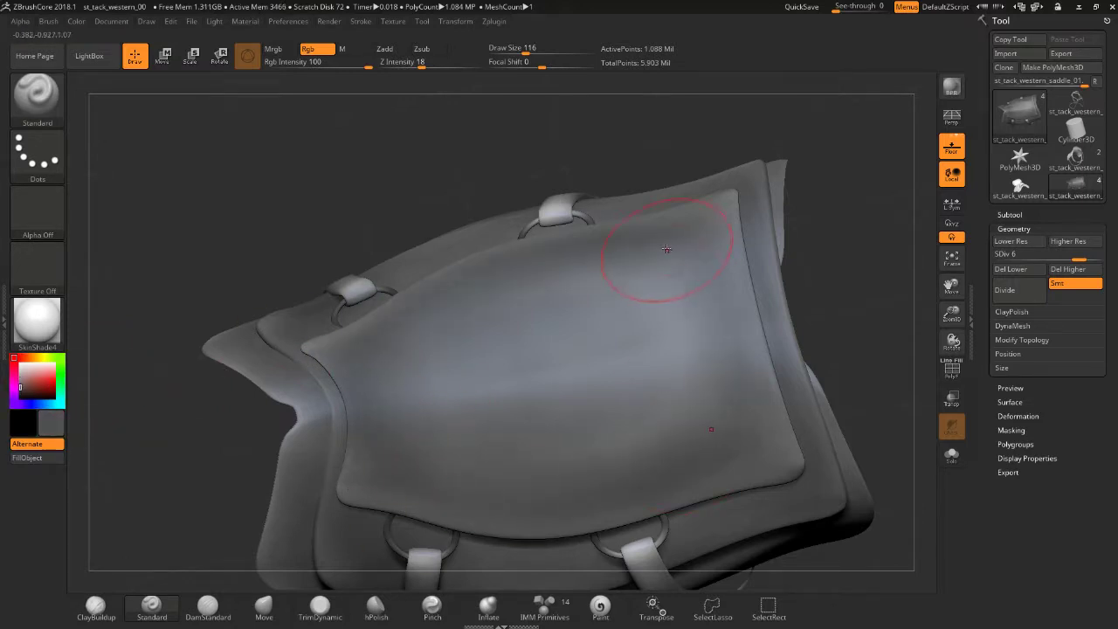
pyautogui.press('shift')
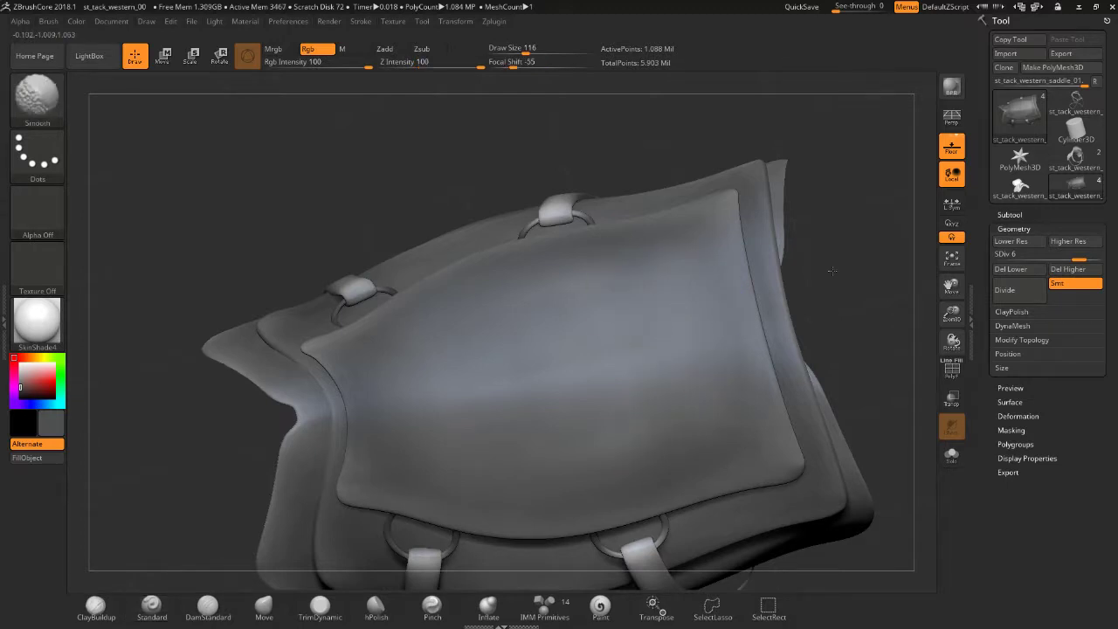
pyautogui.moveTo(831, 270); pyautogui.dragTo(711, 362)
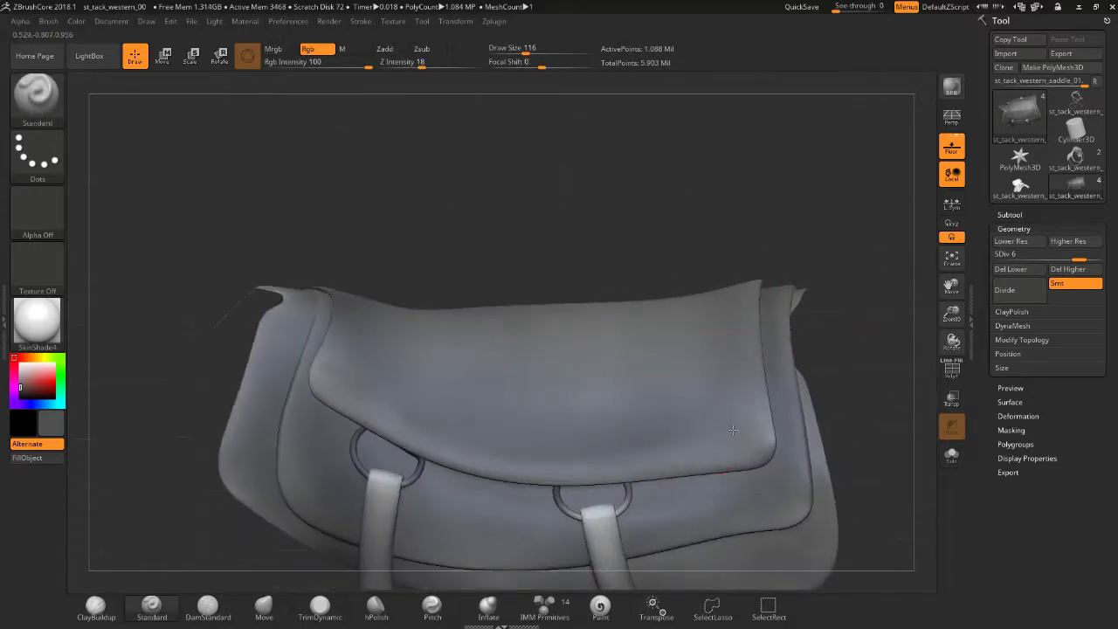
pyautogui.moveTo(791, 195); pyautogui.dragTo(714, 440)
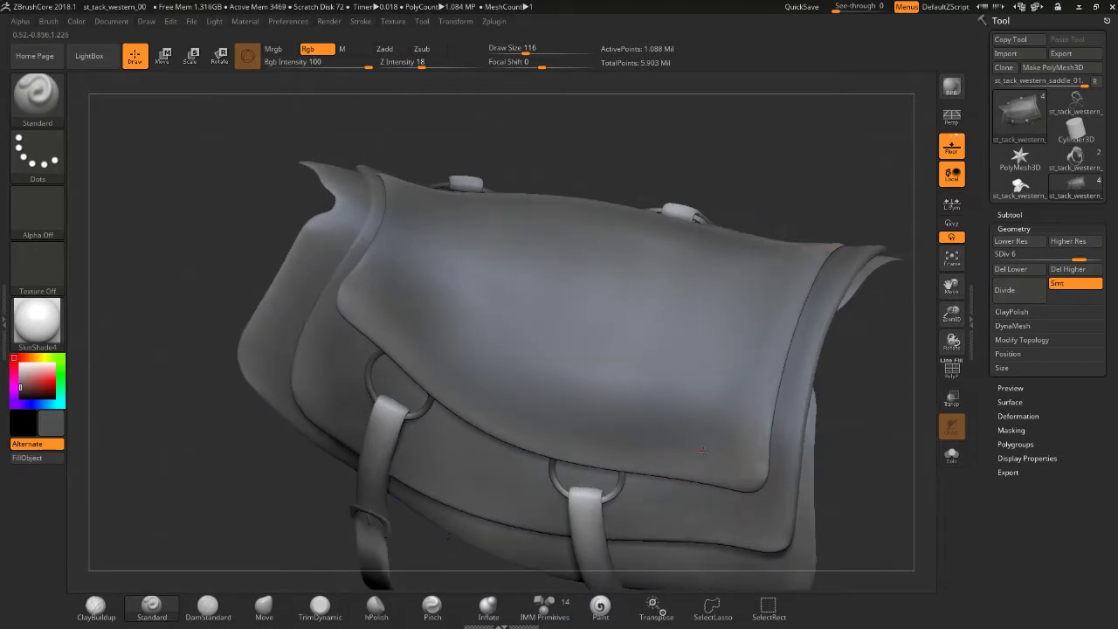
pyautogui.press('[')
pyautogui.press('[')
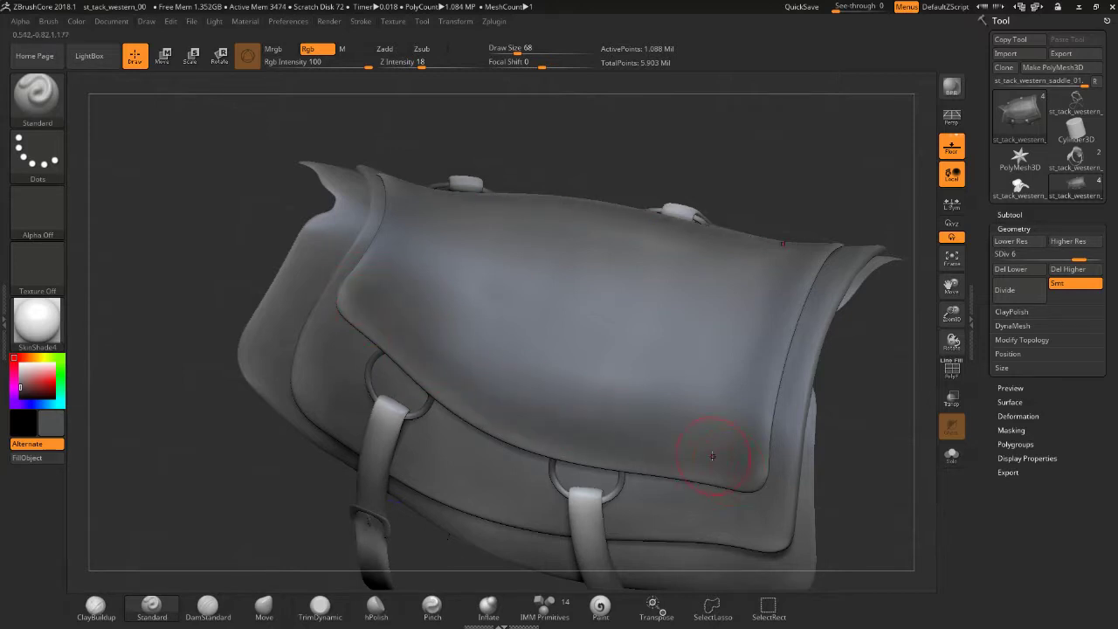
pyautogui.press('ctrl')
pyautogui.press('shift')
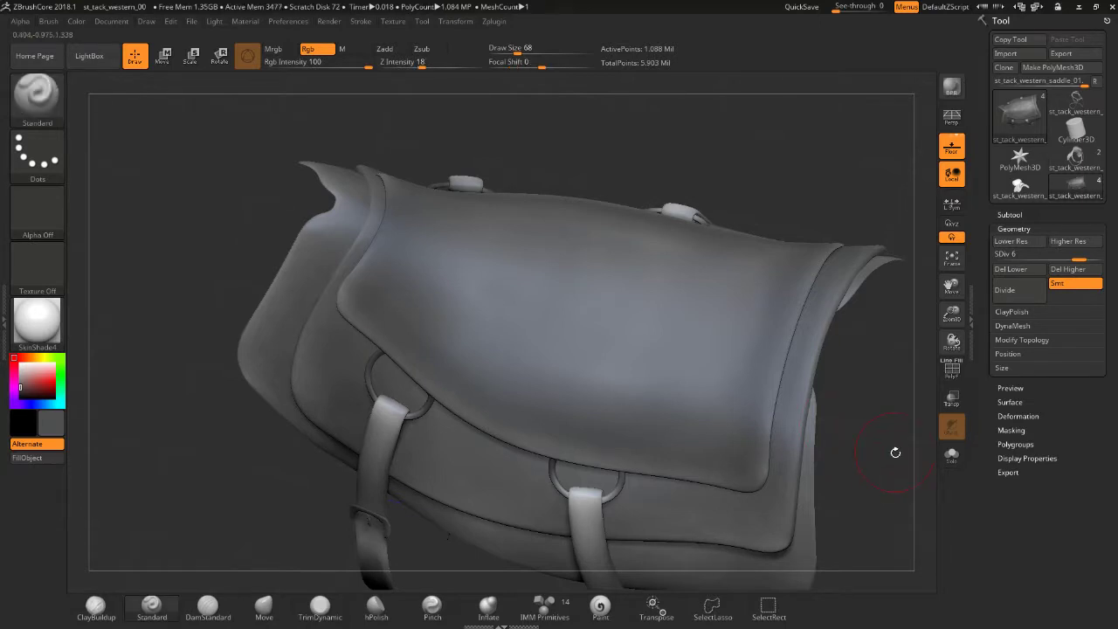
pyautogui.moveTo(894, 452)
pyautogui.mouseDown()
pyautogui.moveTo(883, 419)
pyautogui.moveTo(837, 377)
pyautogui.moveTo(755, 366)
pyautogui.mouseUp()
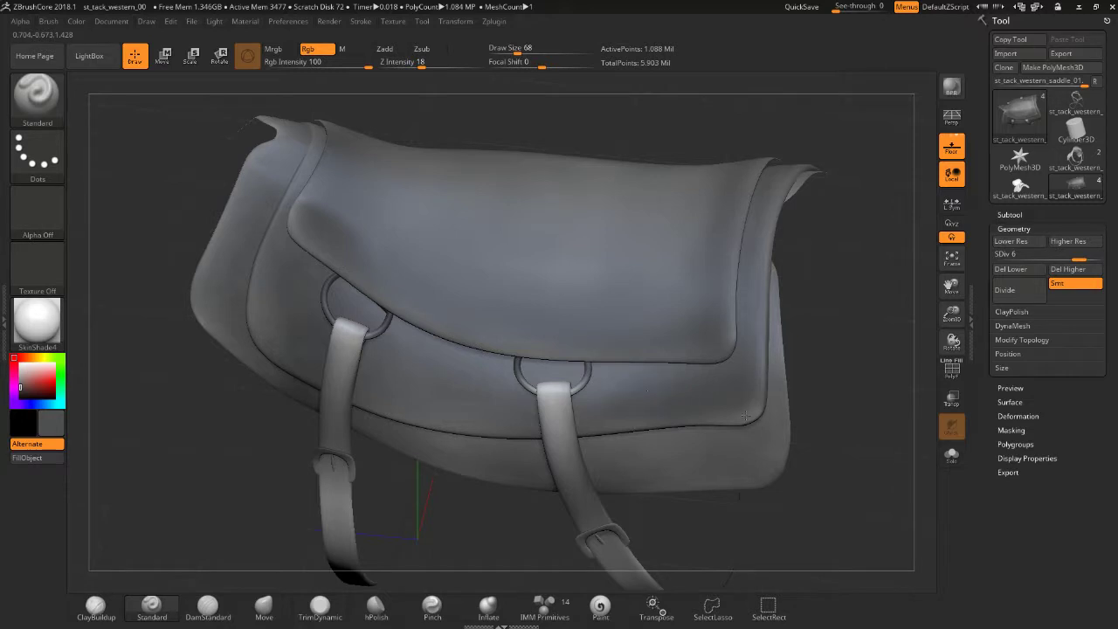
pyautogui.moveTo(823, 407); pyautogui.dragTo(791, 401)
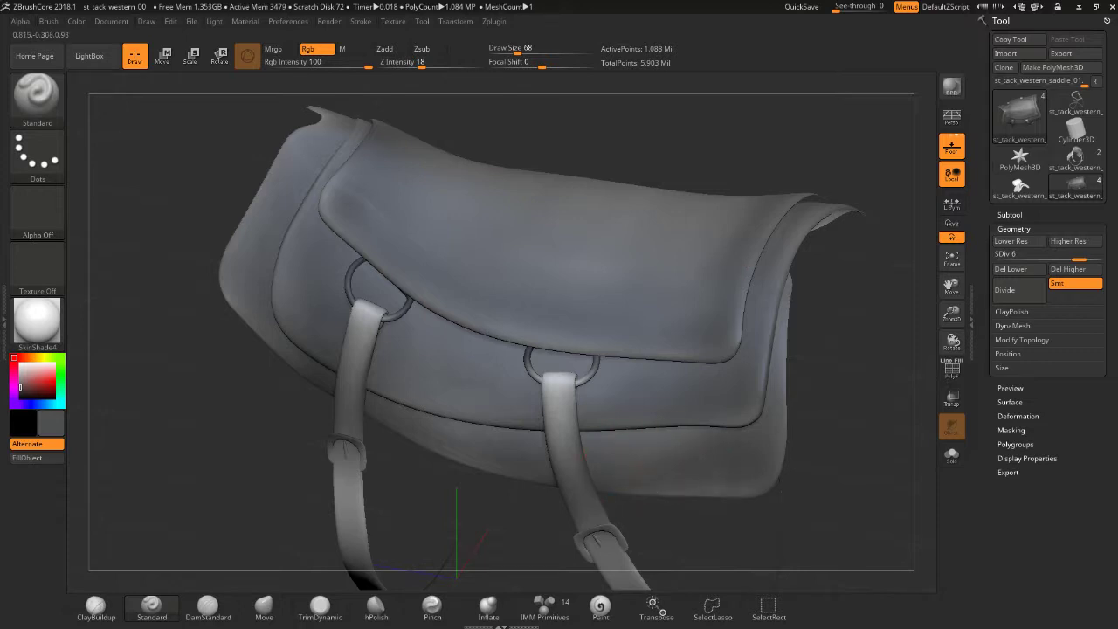
pyautogui.press('shift')
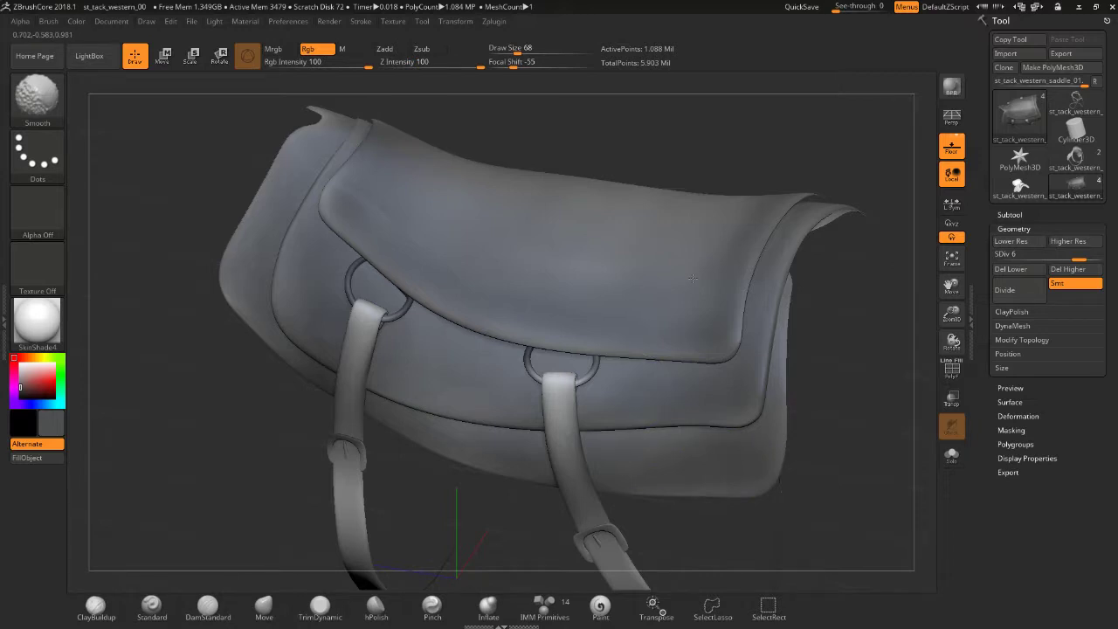
pyautogui.moveTo(661, 250); pyautogui.dragTo(711, 219, button='right')
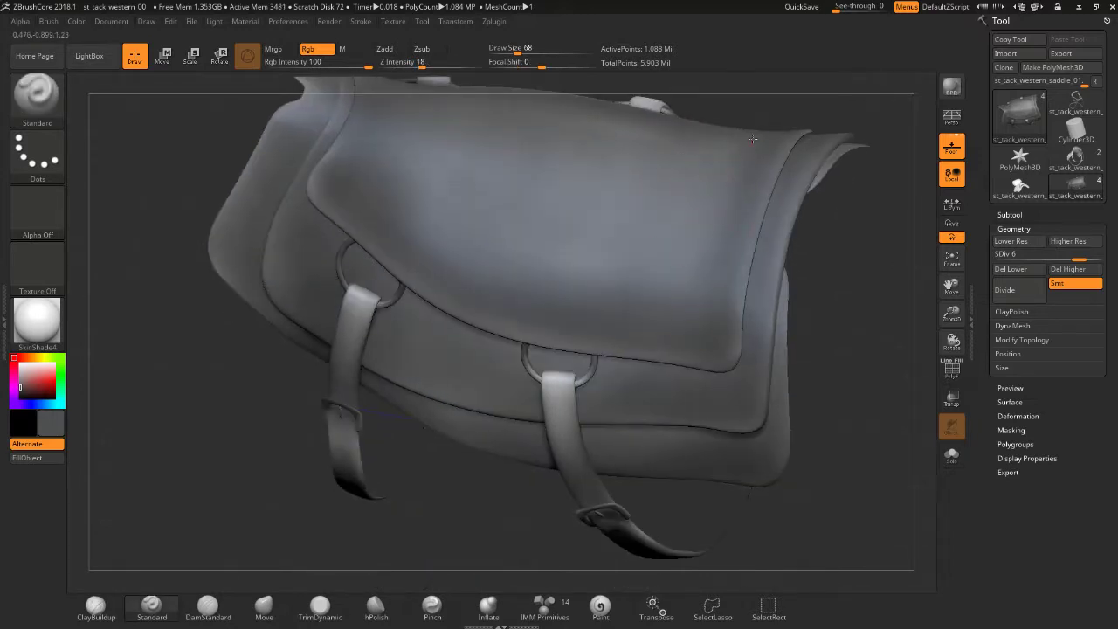
pyautogui.moveTo(725, 127); pyautogui.dragTo(751, 151, button='right')
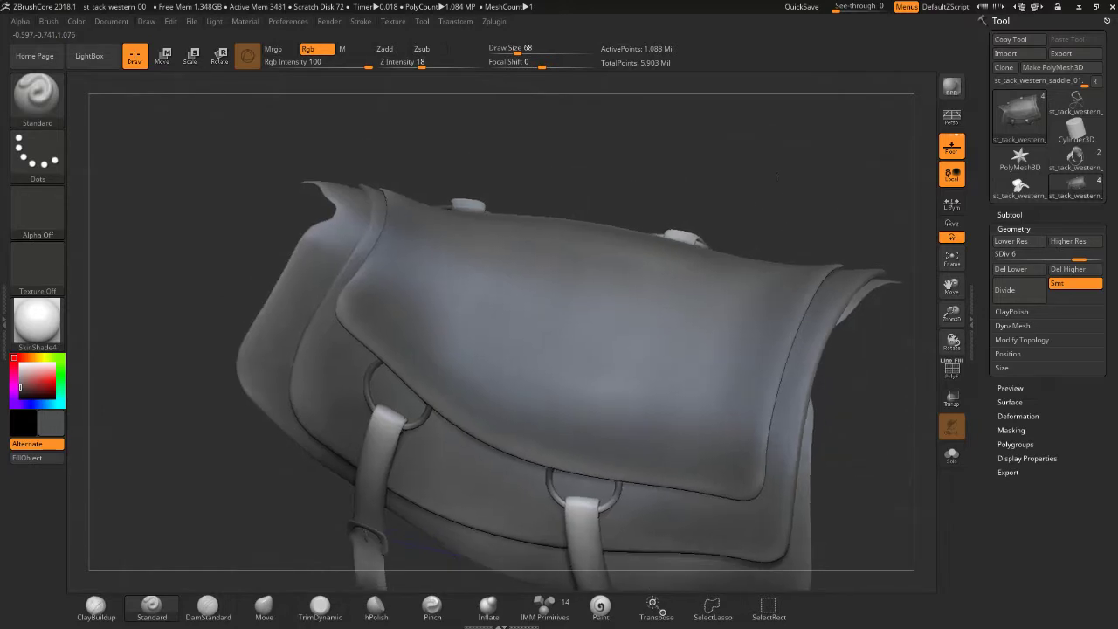
pyautogui.moveTo(569, 170); pyautogui.dragTo(529, 187, button='right')
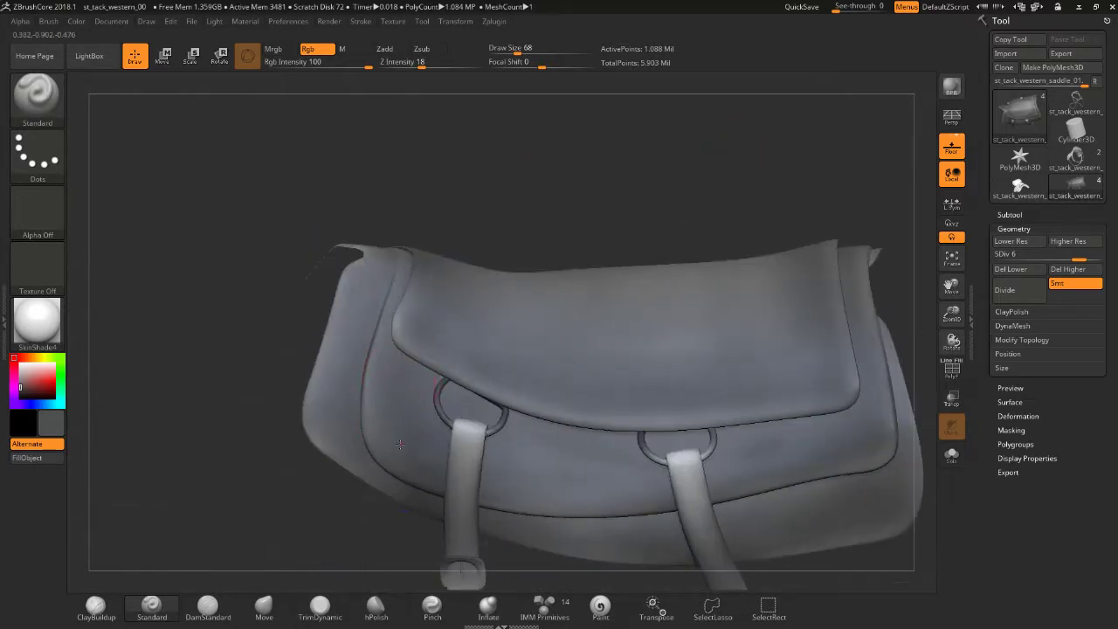
pyautogui.moveTo(529, 190); pyautogui.dragTo(477, 477, button='right')
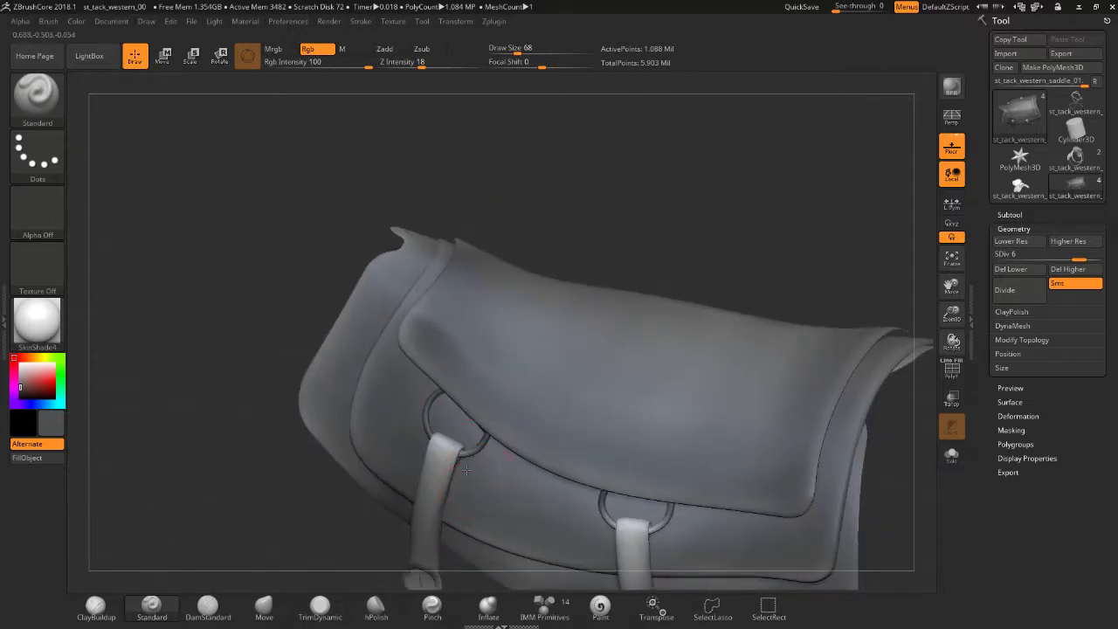
pyautogui.moveTo(603, 219)
pyautogui.mouseDown(button='right')
pyautogui.moveTo(591, 147)
pyautogui.moveTo(465, 268)
pyautogui.mouseUp(button='right')
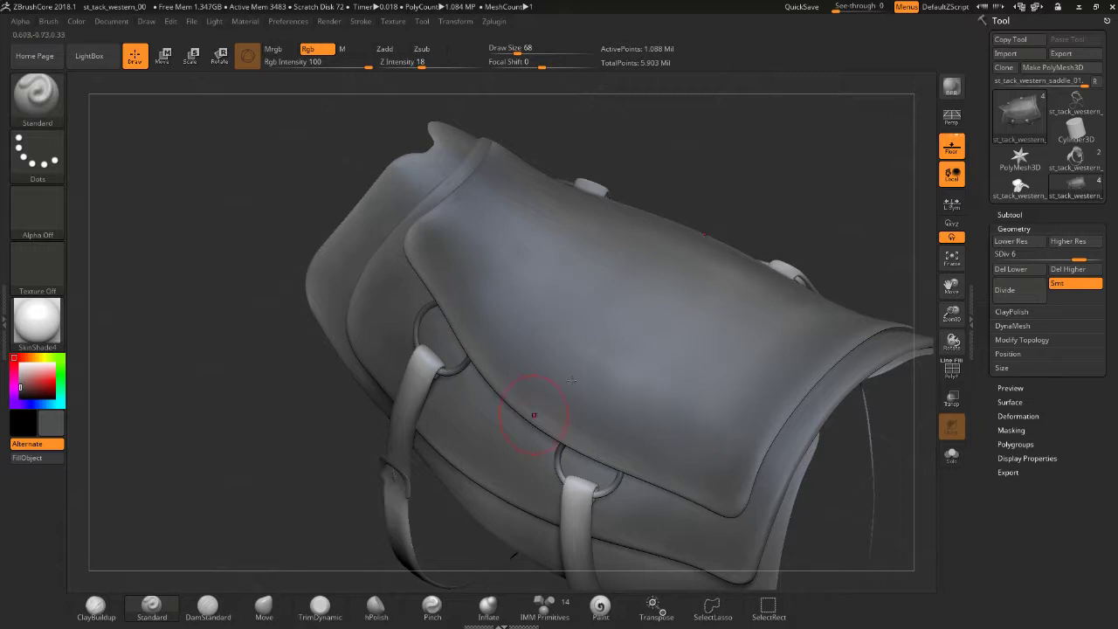
pyautogui.moveTo(524, 399); pyautogui.dragTo(600, 180, button='right')
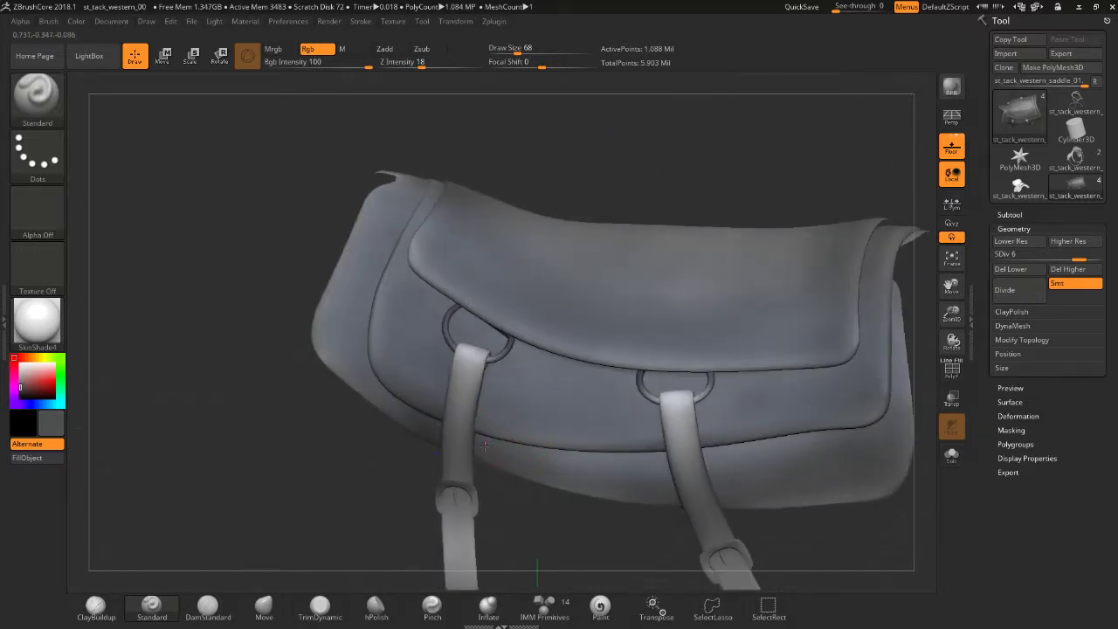
pyautogui.moveTo(555, 143); pyautogui.dragTo(352, 221, button='right')
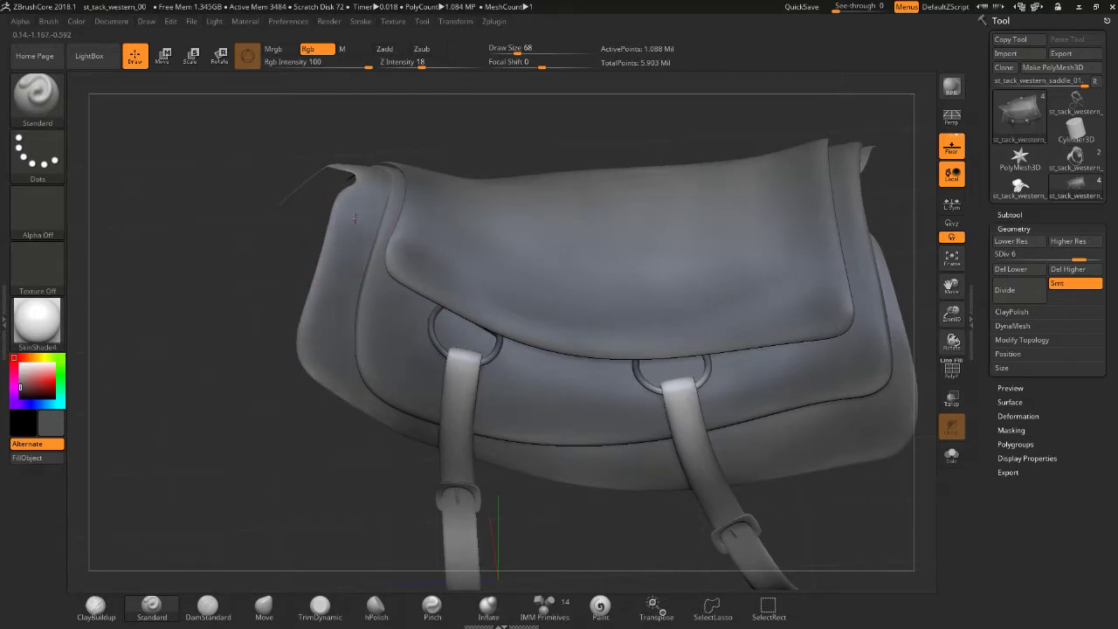
pyautogui.moveTo(517, 155); pyautogui.dragTo(611, 143, button='right')
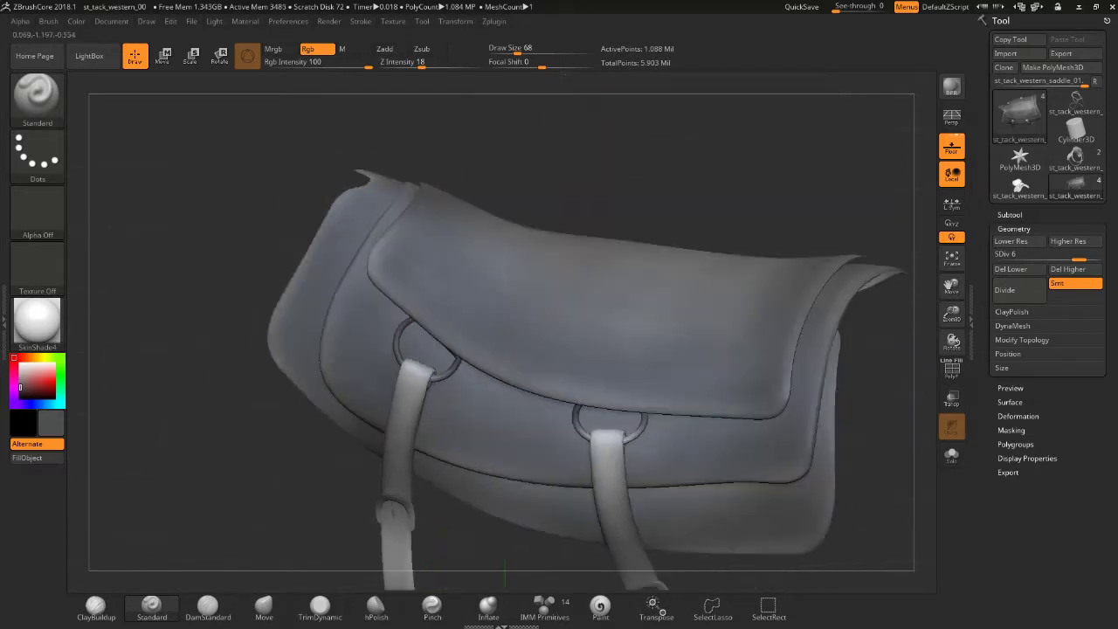
pyautogui.moveTo(716, 185)
pyautogui.mouseDown(button='right')
pyautogui.moveTo(726, 183)
pyautogui.moveTo(732, 204)
pyautogui.mouseUp(button='right')
pyautogui.moveTo(730, 508)
pyautogui.mouseDown(button='right')
pyautogui.moveTo(774, 463)
pyautogui.moveTo(729, 298)
pyautogui.moveTo(500, 486)
pyautogui.mouseUp(button='right')
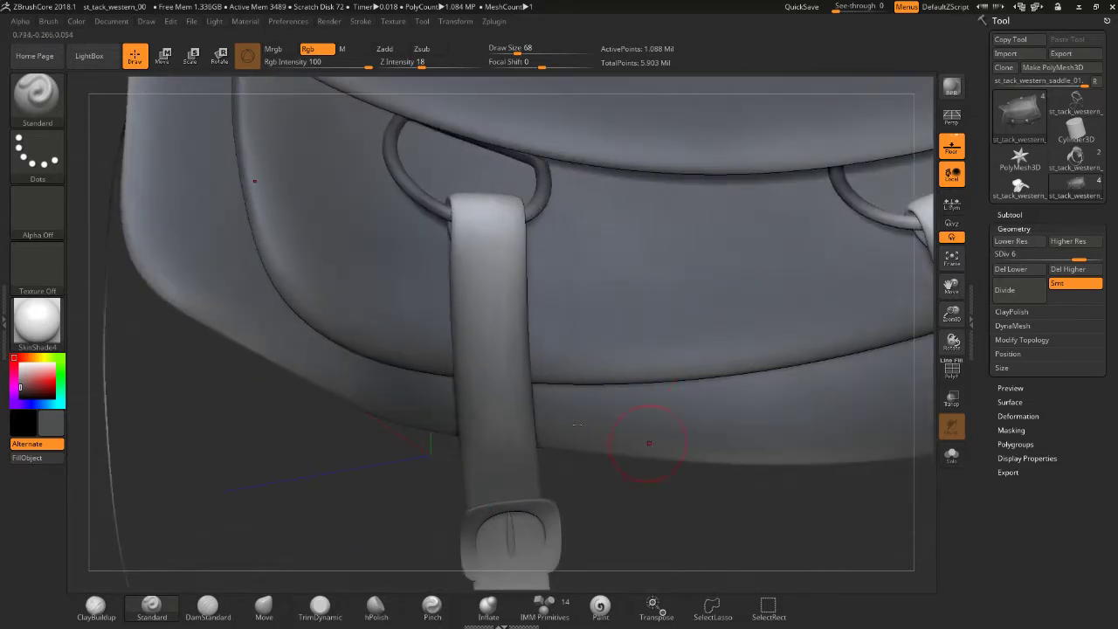
# - Smooth down the left hanging strap and set the secondary colour to a pale tint
pyautogui.moveTo(644, 437); pyautogui.dragTo(807, 324, button='right')
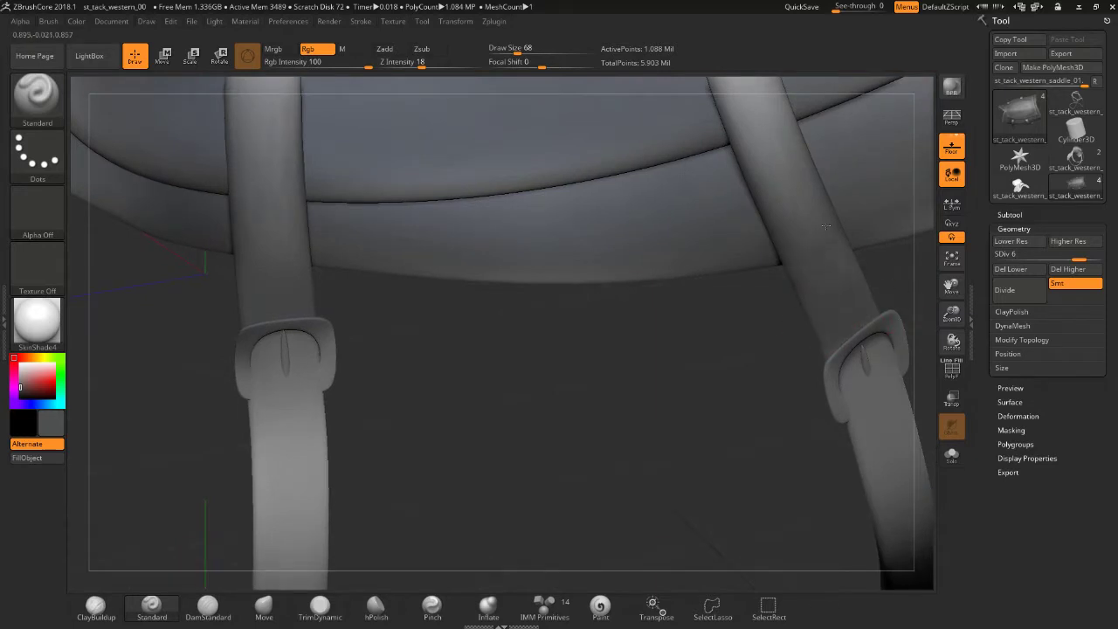
pyautogui.moveTo(812, 274)
pyautogui.mouseDown(button='right')
pyautogui.moveTo(708, 320)
pyautogui.moveTo(749, 385)
pyautogui.moveTo(552, 398)
pyautogui.mouseUp(button='right')
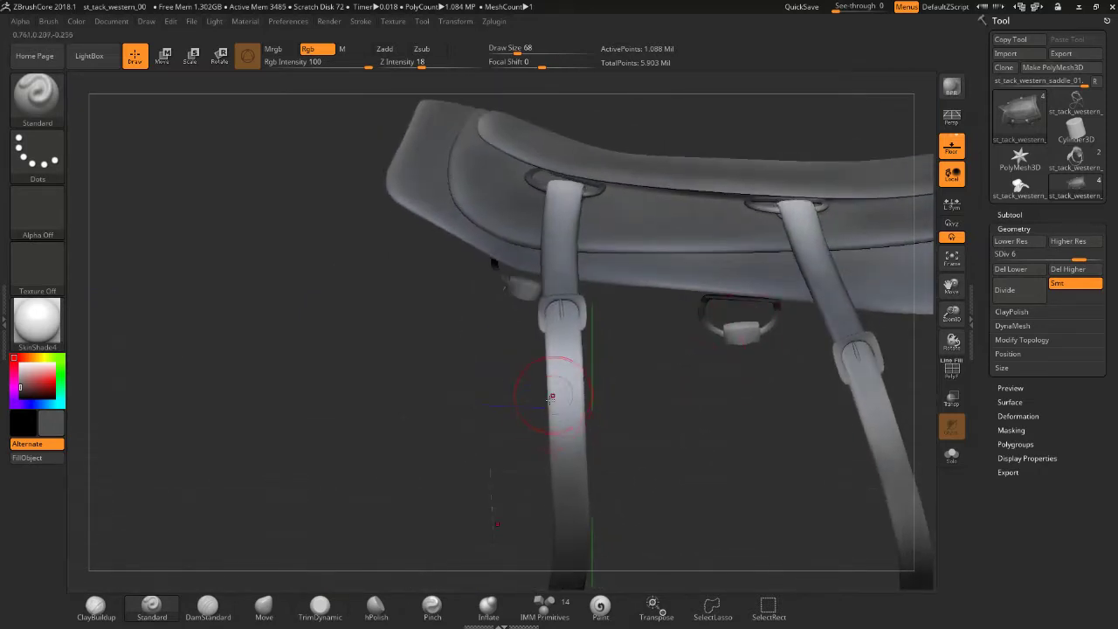
pyautogui.moveTo(552, 397)
pyautogui.mouseDown()
pyautogui.moveTo(535, 426)
pyautogui.moveTo(584, 451)
pyautogui.mouseUp()
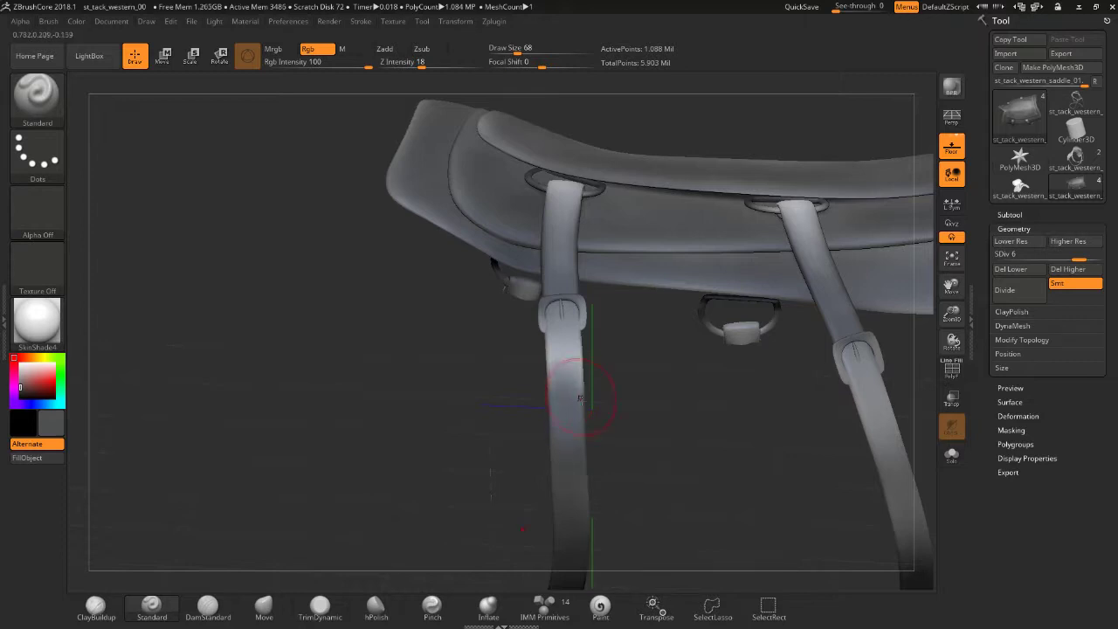
pyautogui.press('shift')
pyautogui.moveTo(604, 428)
pyautogui.mouseDown(button='right')
pyautogui.moveTo(666, 375)
pyautogui.moveTo(787, 419)
pyautogui.moveTo(789, 397)
pyautogui.mouseUp(button='right')
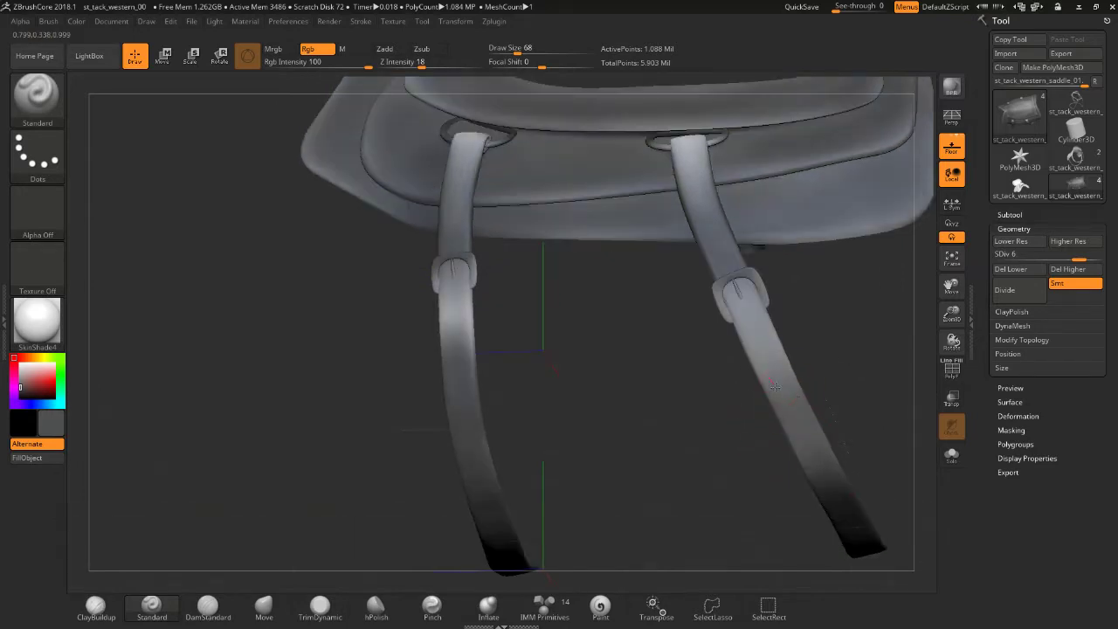
pyautogui.press('shift')
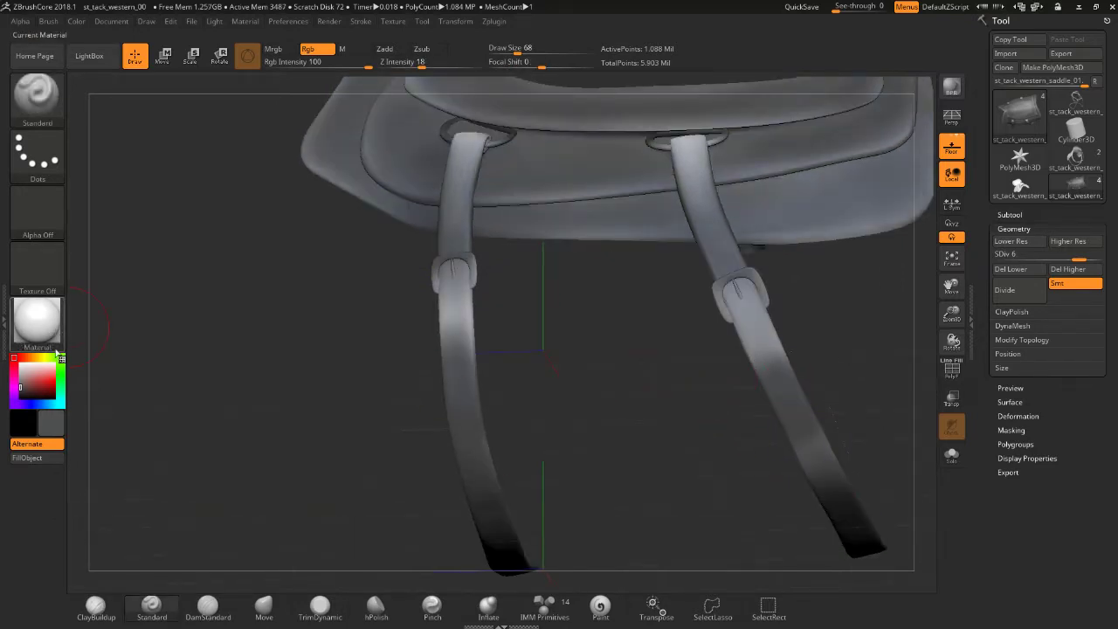
pyautogui.click(23, 374)
# - Smooth the straps and the rings under the bag from several orbited angles
pyautogui.moveTo(725, 359); pyautogui.dragTo(803, 349, button='right')
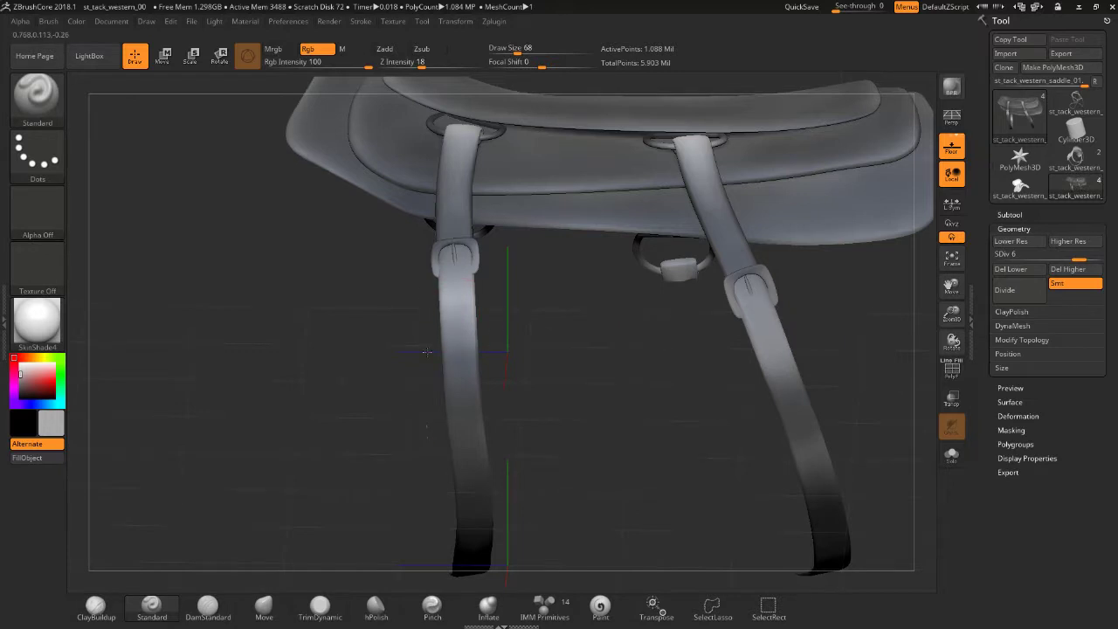
pyautogui.moveTo(696, 388)
pyautogui.mouseDown(button='right')
pyautogui.moveTo(827, 398)
pyautogui.moveTo(796, 361)
pyautogui.mouseUp(button='right')
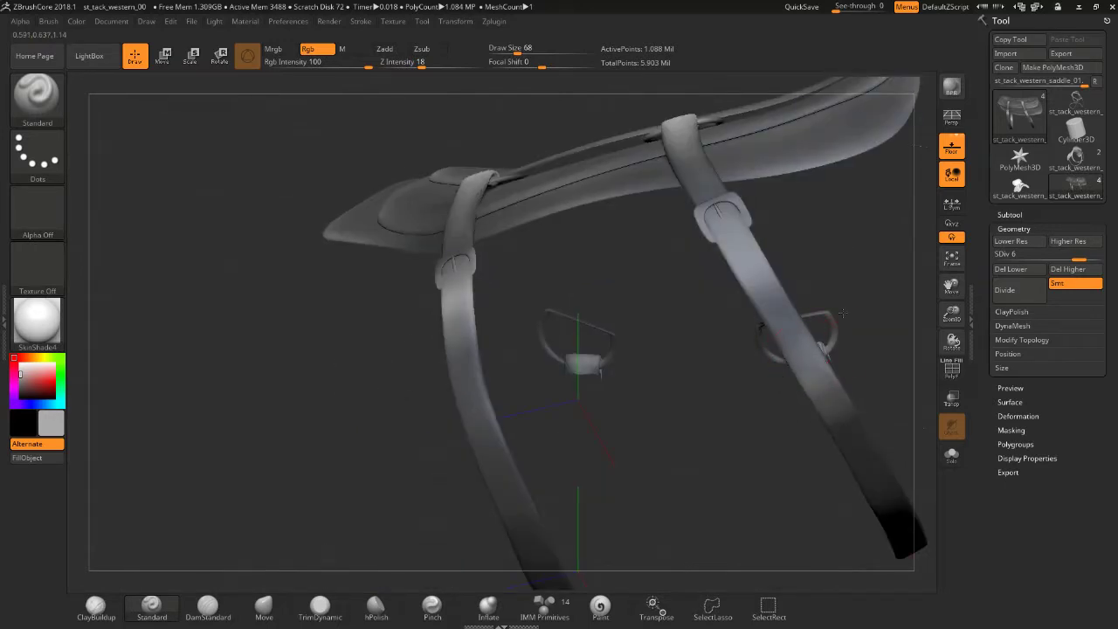
pyautogui.press('shift')
pyautogui.moveTo(836, 408); pyautogui.dragTo(840, 366, button='right')
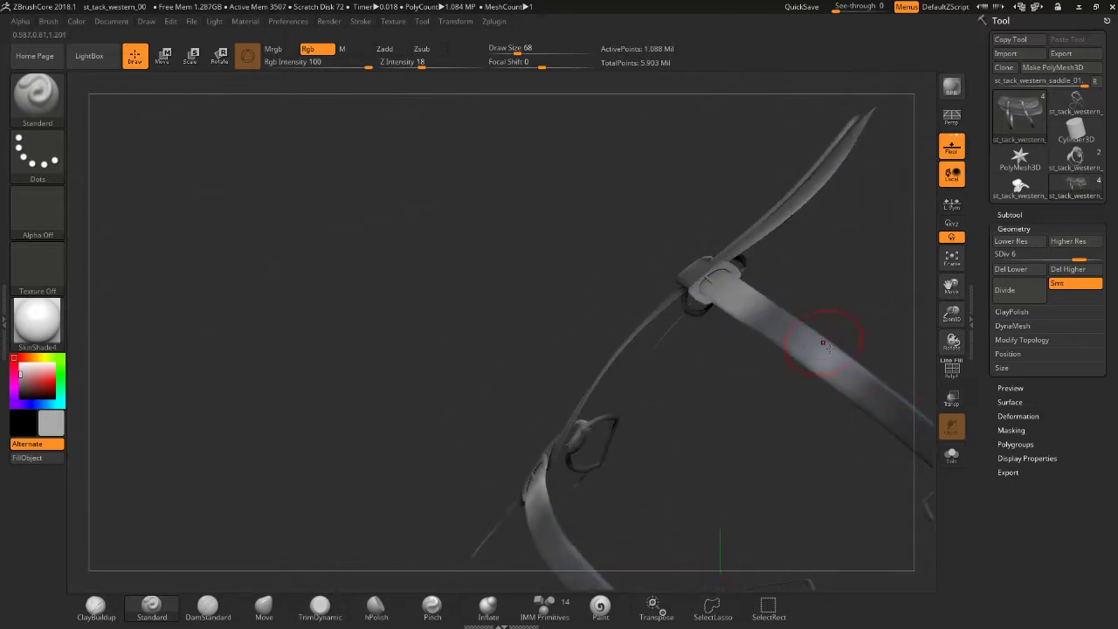
pyautogui.moveTo(695, 443)
pyautogui.mouseDown()
pyautogui.moveTo(602, 371)
pyautogui.moveTo(607, 354)
pyautogui.mouseUp()
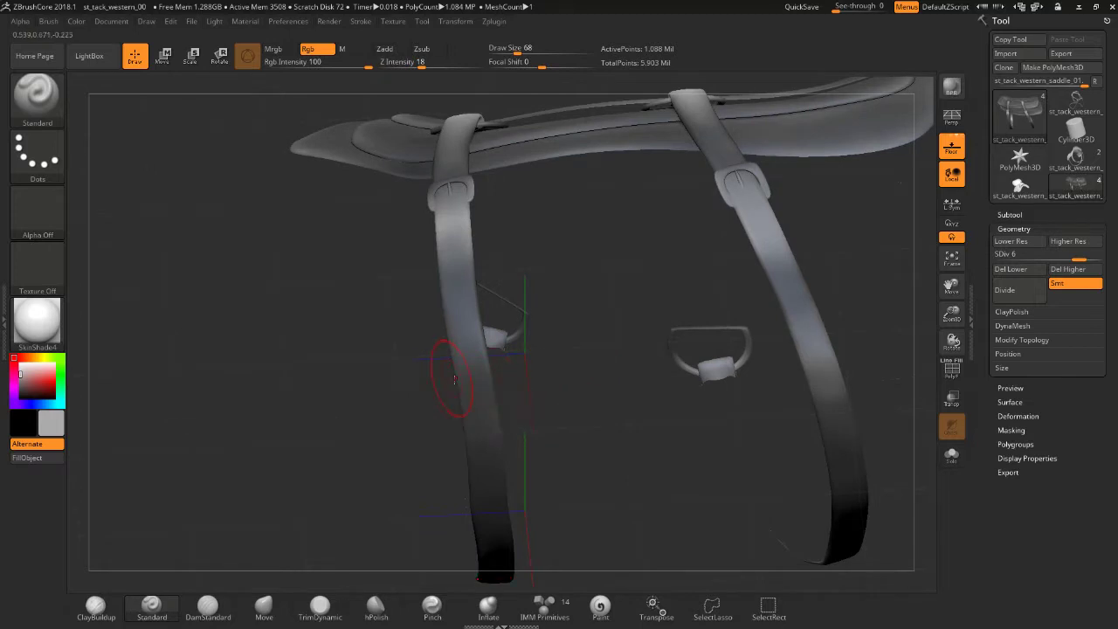
pyautogui.moveTo(449, 375); pyautogui.dragTo(497, 368)
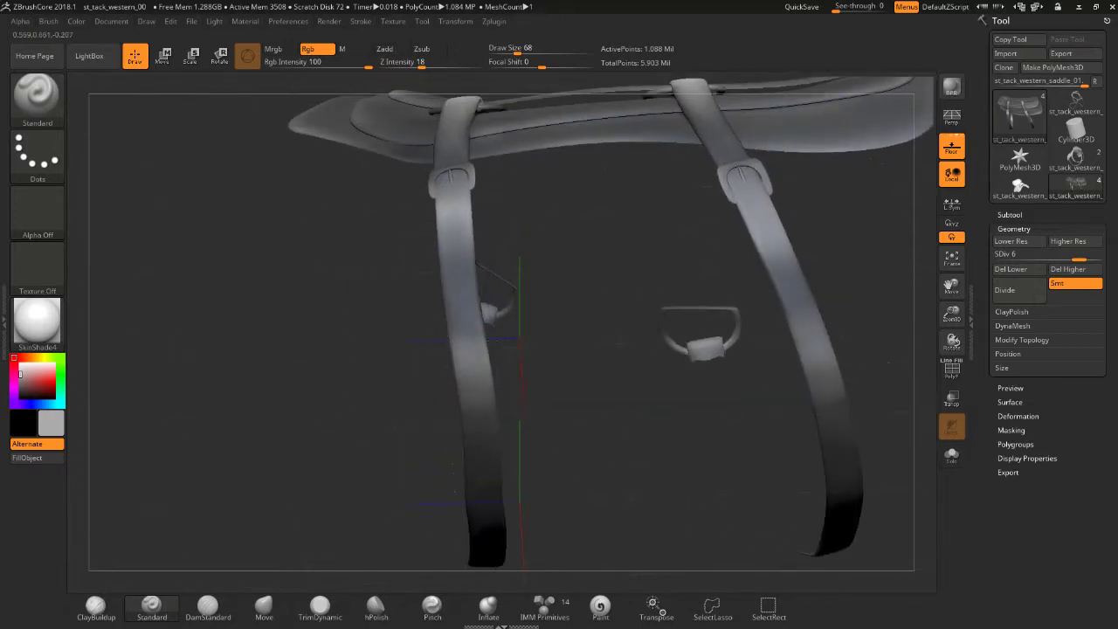
pyautogui.press('shift')
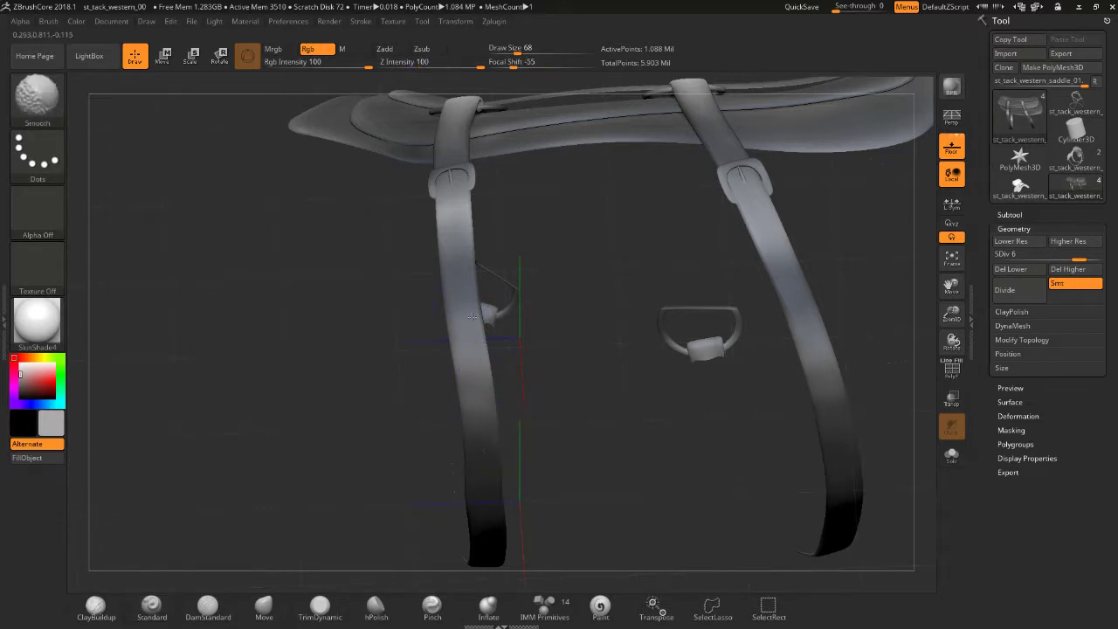
pyautogui.moveTo(537, 474); pyautogui.dragTo(687, 404)
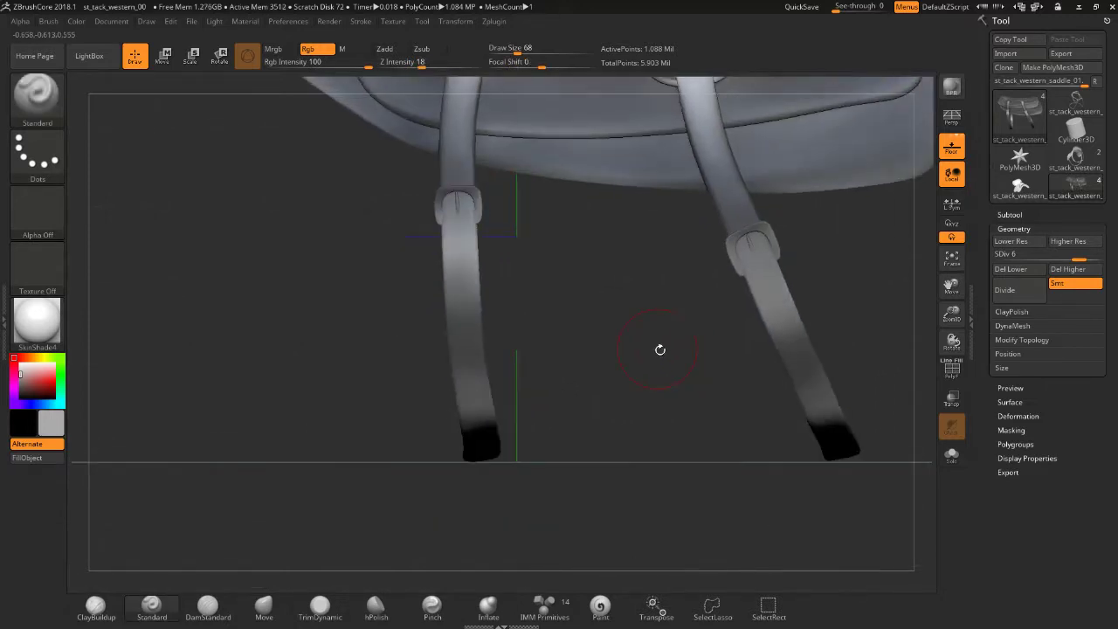
pyautogui.moveTo(660, 350); pyautogui.dragTo(638, 431)
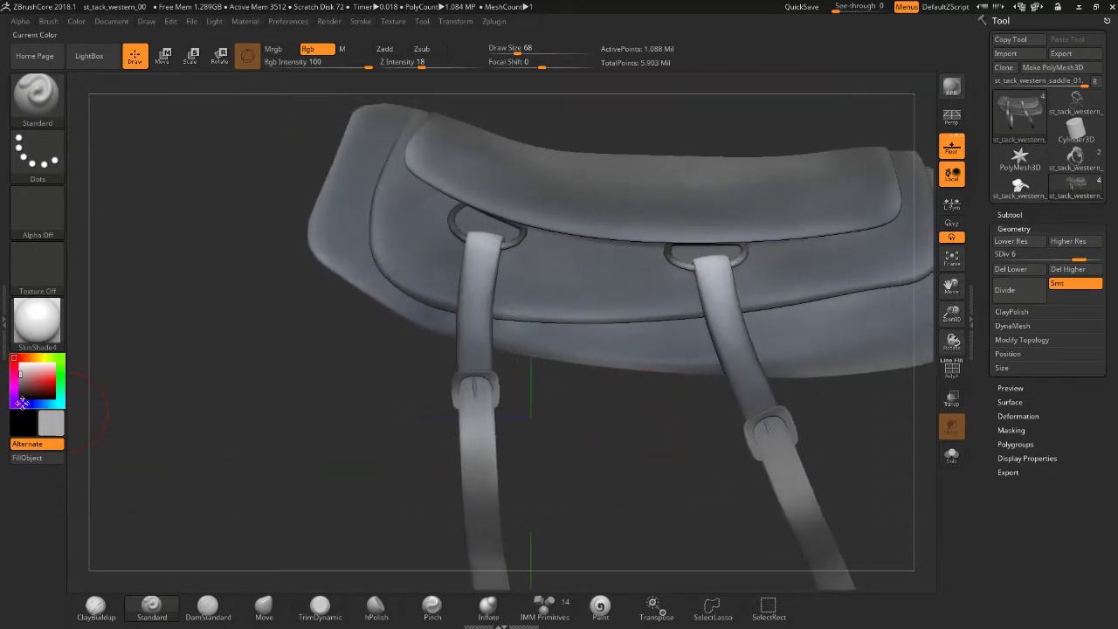
# - Pick greys and paint over the left and right strap buckles
pyautogui.click(20, 388)
pyautogui.moveTo(20, 388); pyautogui.dragTo(20, 379)
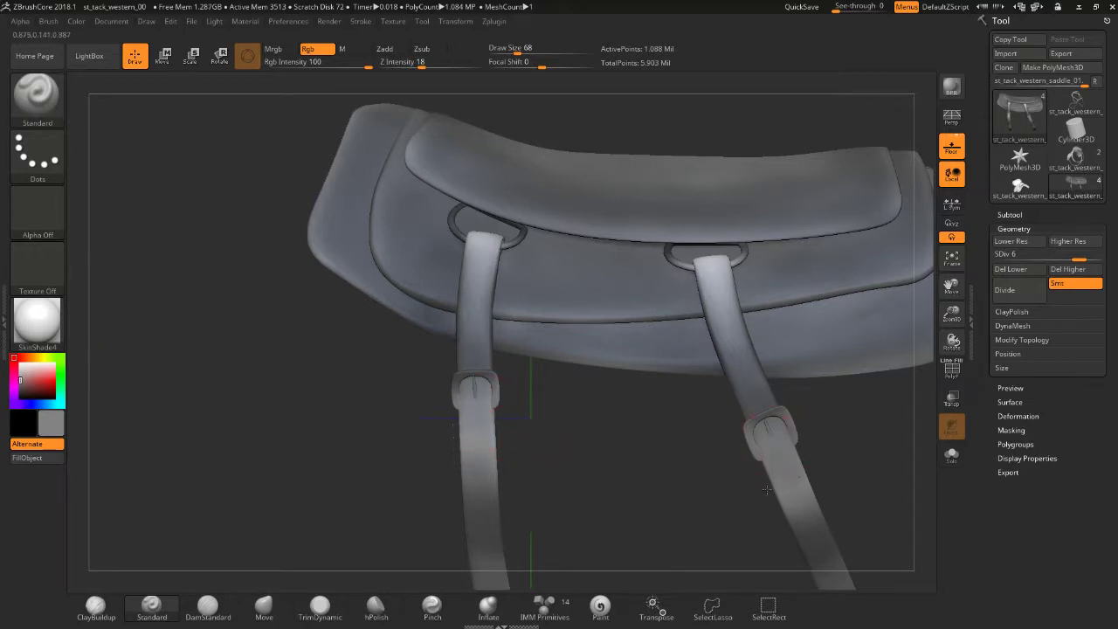
pyautogui.click(20, 390)
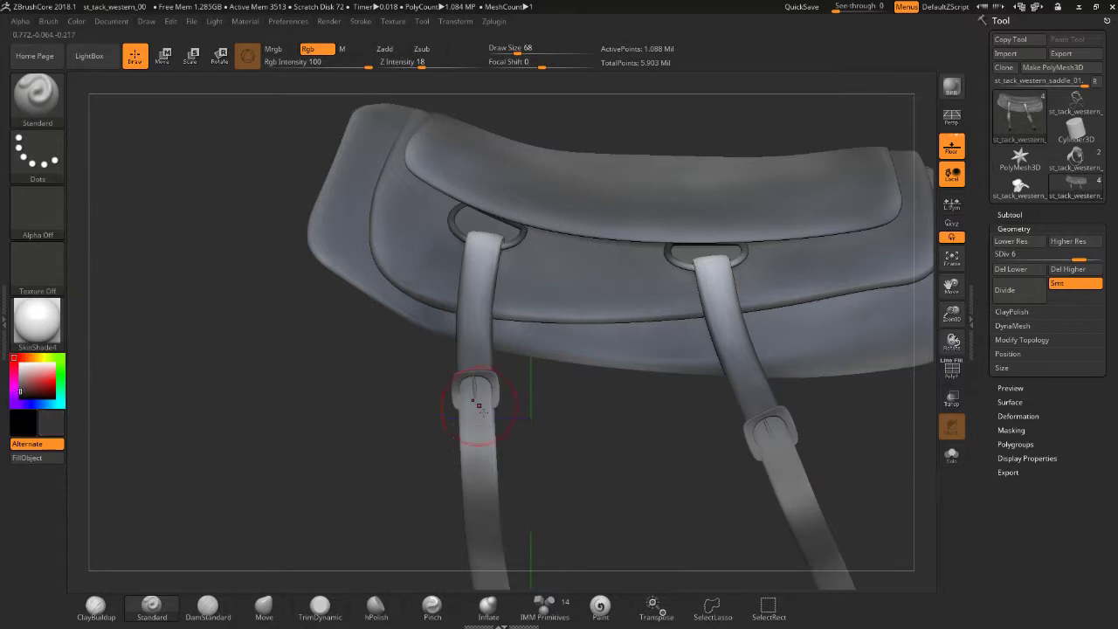
pyautogui.moveTo(479, 405); pyautogui.dragTo(469, 387)
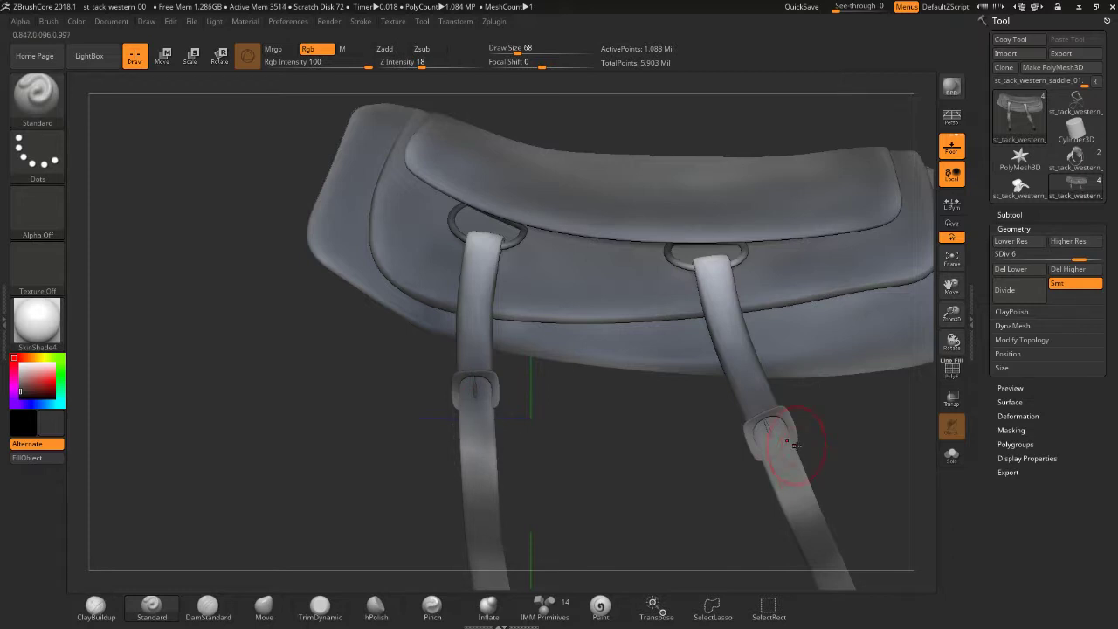
pyautogui.moveTo(757, 430)
pyautogui.mouseDown()
pyautogui.moveTo(774, 447)
pyautogui.moveTo(770, 416)
pyautogui.mouseUp()
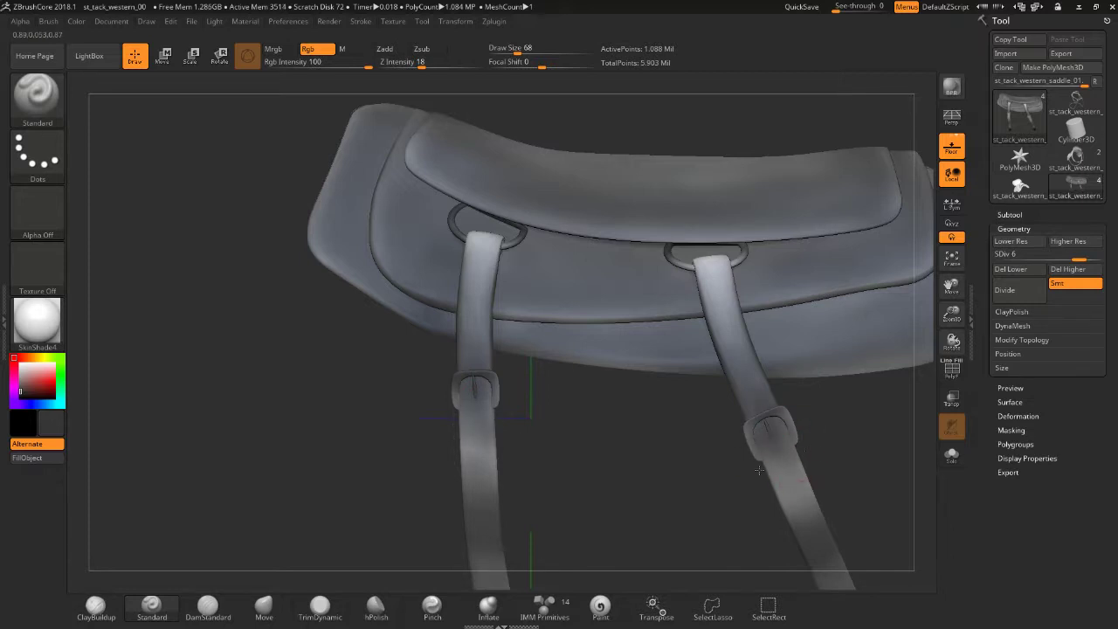
# - Set the secondary colour to near white and raise the saddle to subdivision level 7
pyautogui.moveTo(759, 471)
pyautogui.mouseDown()
pyautogui.moveTo(861, 431)
pyautogui.moveTo(822, 446)
pyautogui.mouseUp()
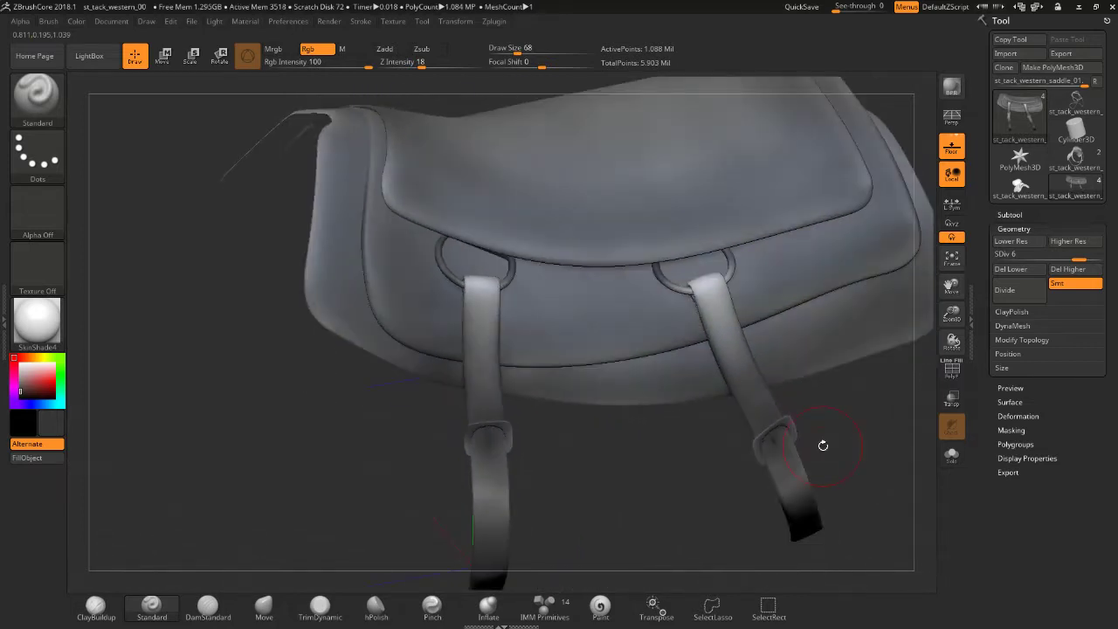
pyautogui.keyDown('alt'); pyautogui.moveTo(674, 469); pyautogui.dragTo(626, 465); pyautogui.keyUp('alt')
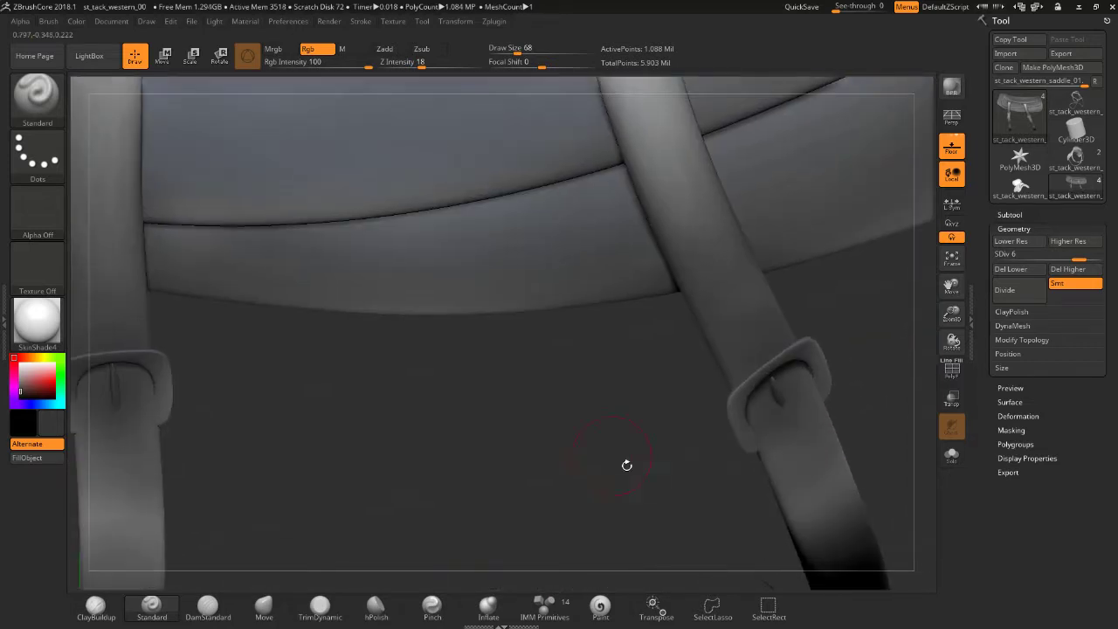
pyautogui.moveTo(339, 395); pyautogui.dragTo(362, 399)
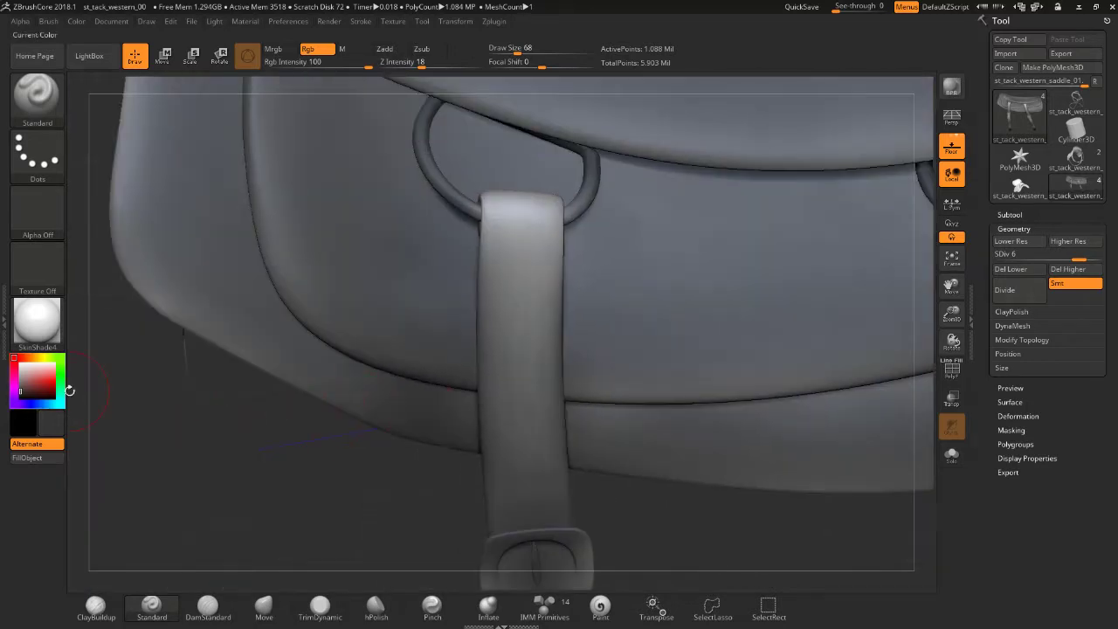
pyautogui.click(21, 364)
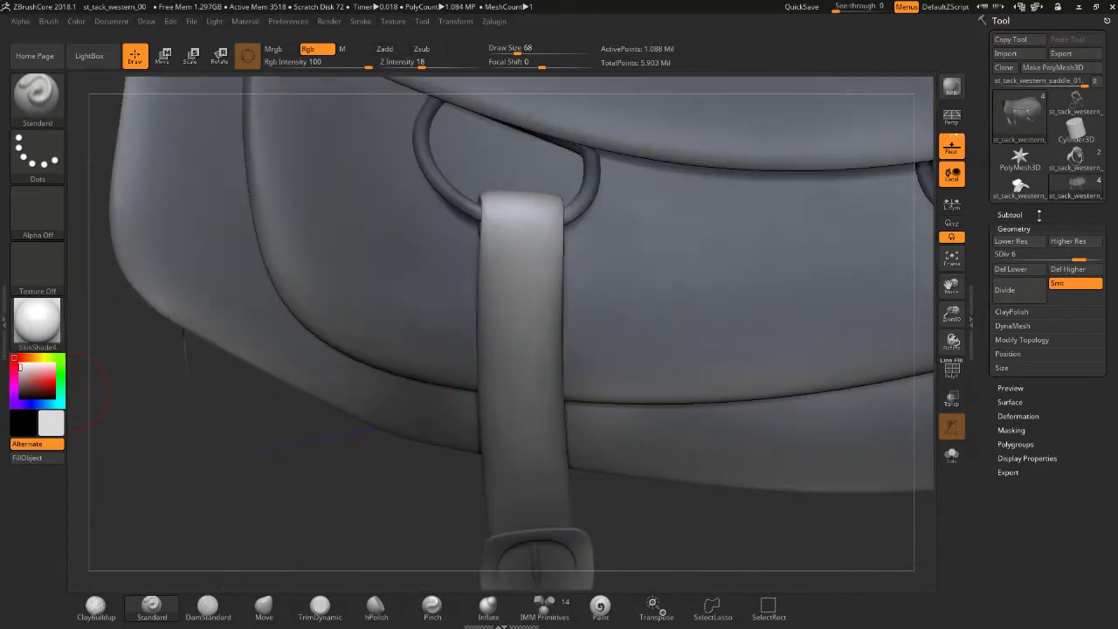
pyautogui.click(1083, 256)
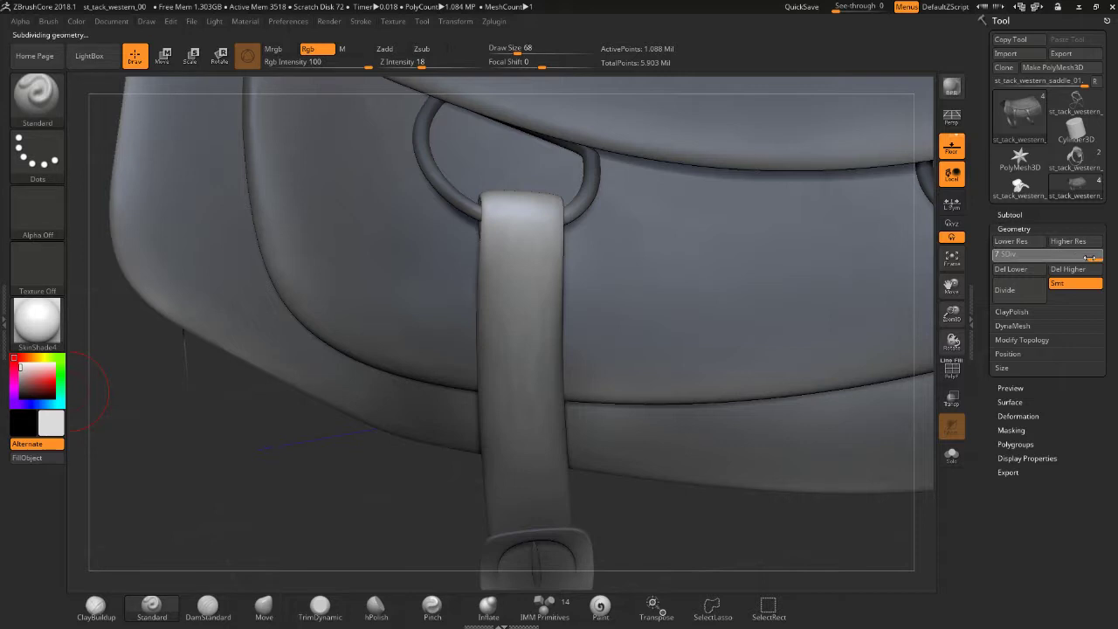
# - Smooth the strap along its full length below the ring at subdivision level 7
pyautogui.press('shift')
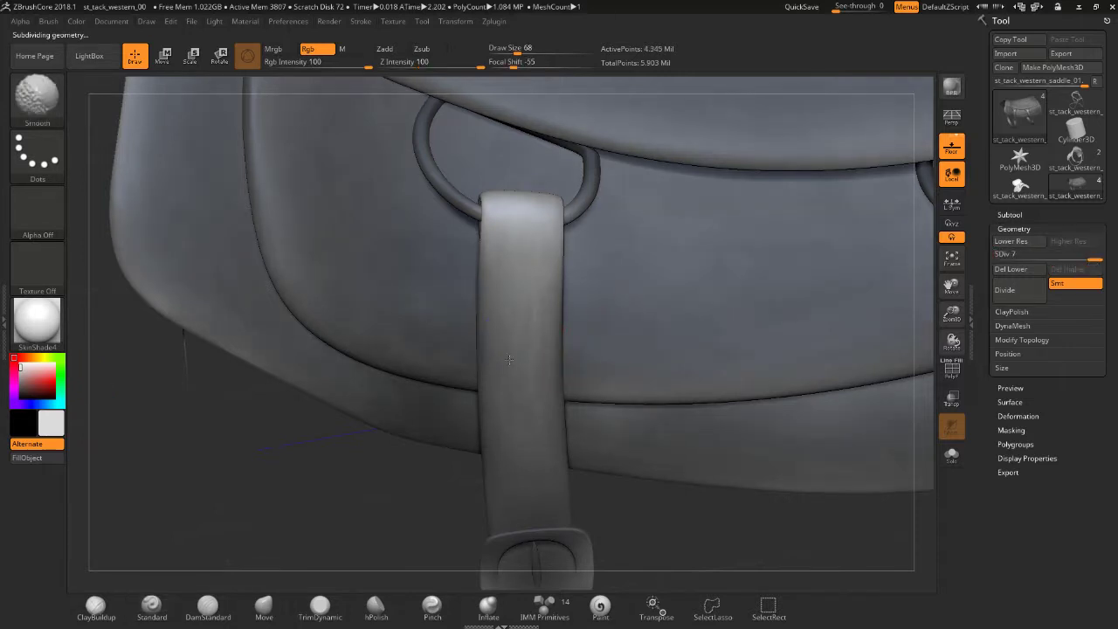
pyautogui.moveTo(699, 517); pyautogui.dragTo(671, 510)
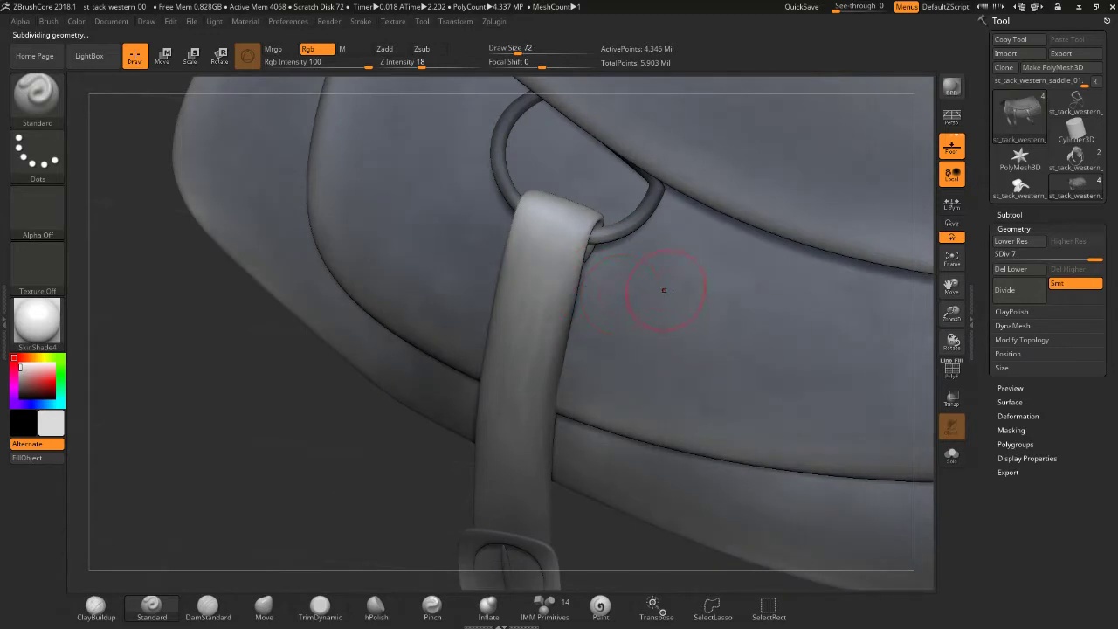
pyautogui.press('shift')
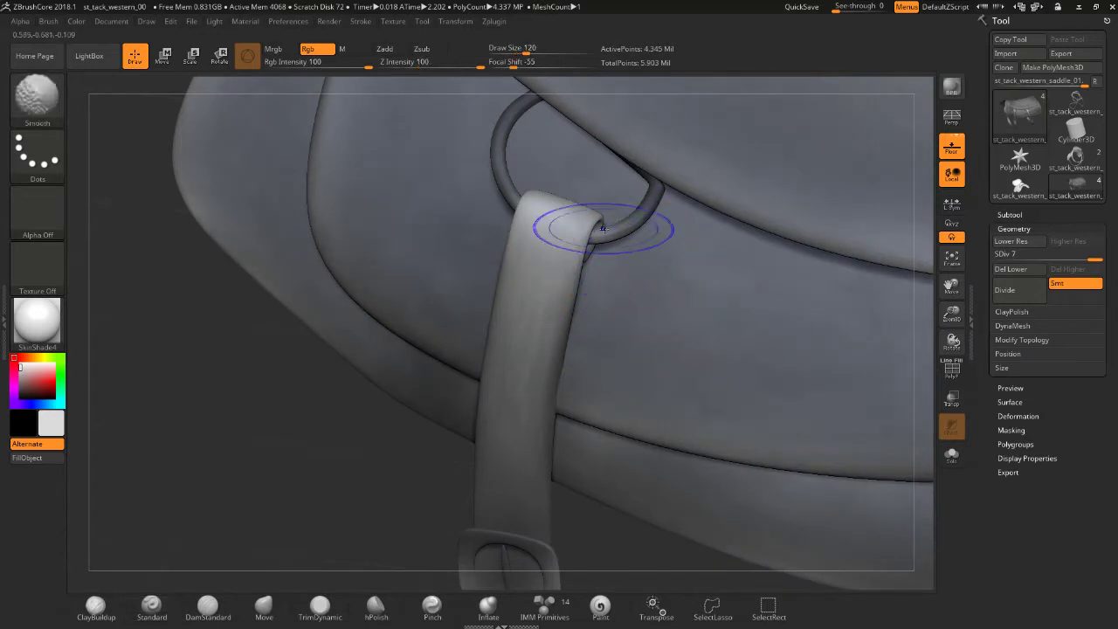
pyautogui.keyDown('shift'); pyautogui.moveTo(603, 228); pyautogui.dragTo(605, 343); pyautogui.keyUp('shift')
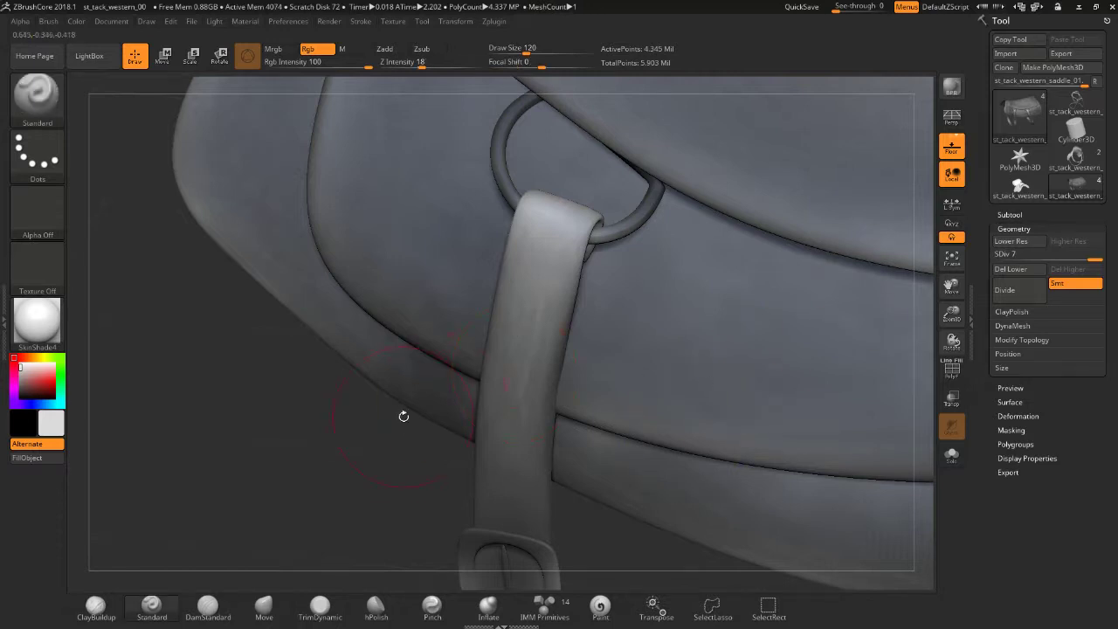
pyautogui.moveTo(402, 414); pyautogui.dragTo(419, 430)
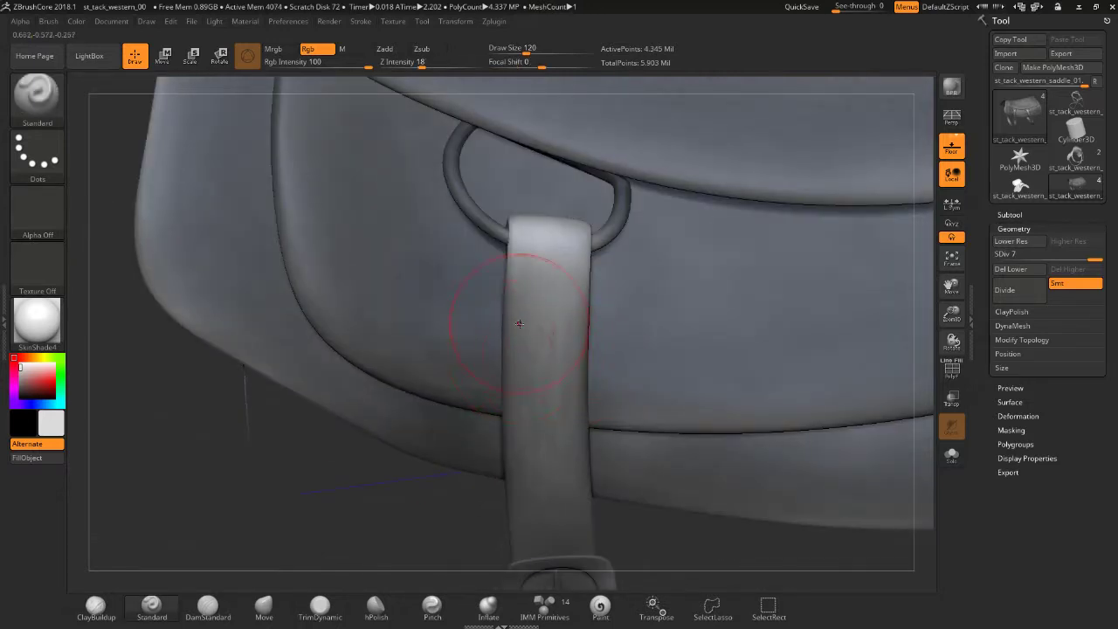
pyautogui.moveTo(542, 254); pyautogui.dragTo(521, 395)
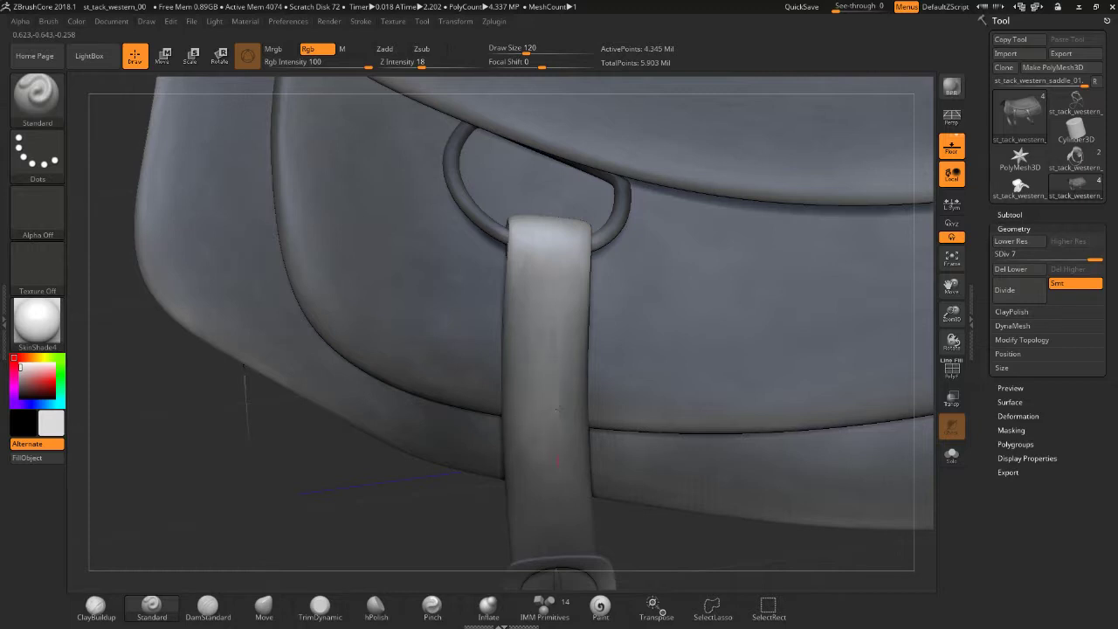
pyautogui.press('shift')
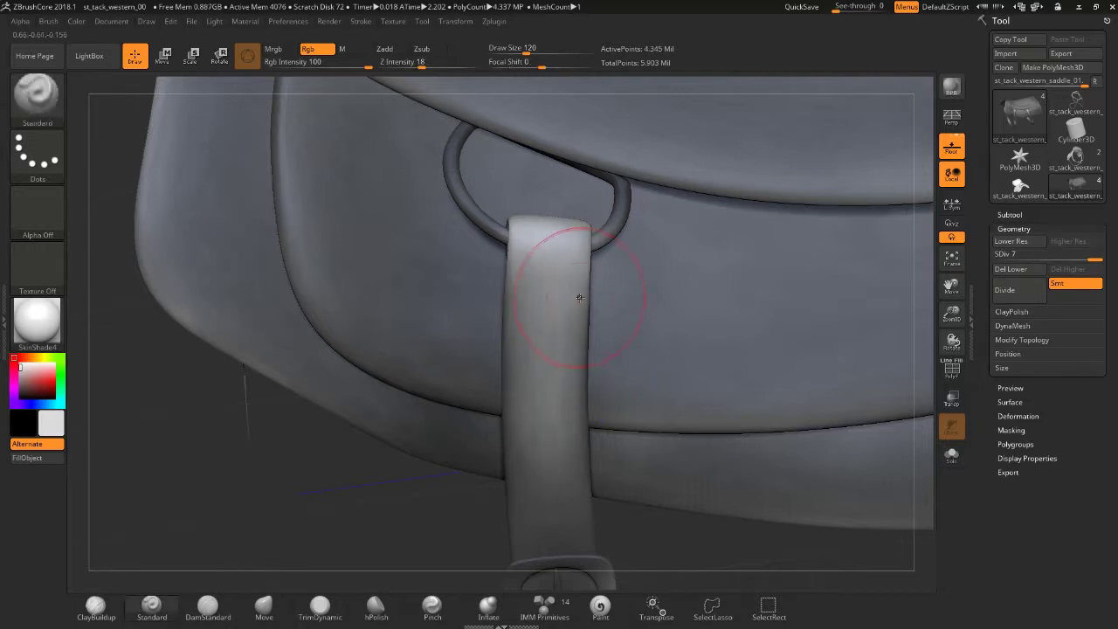
pyautogui.moveTo(559, 237); pyautogui.dragTo(572, 437)
pyautogui.press('shift')
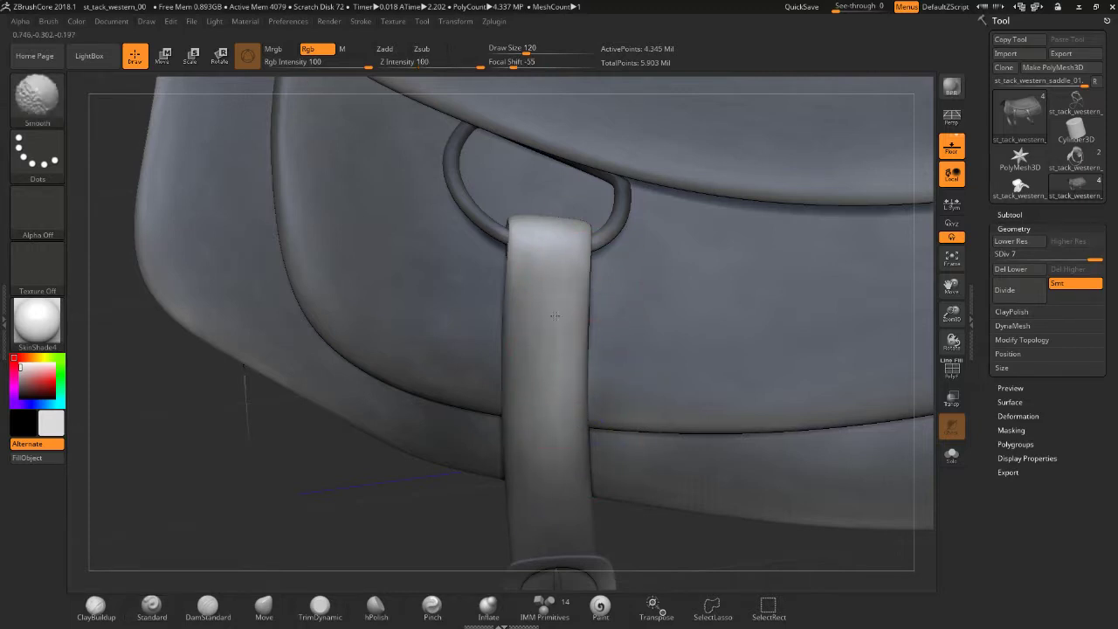
pyautogui.keyDown('shift'); pyautogui.moveTo(519, 434); pyautogui.dragTo(550, 228); pyautogui.keyUp('shift')
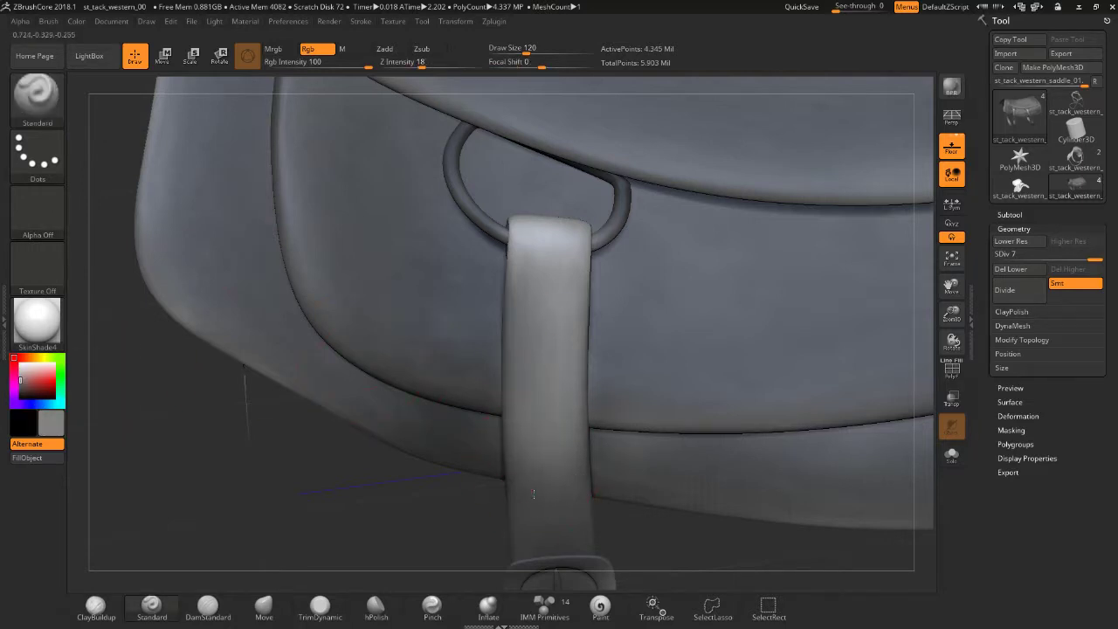
pyautogui.press('shift')
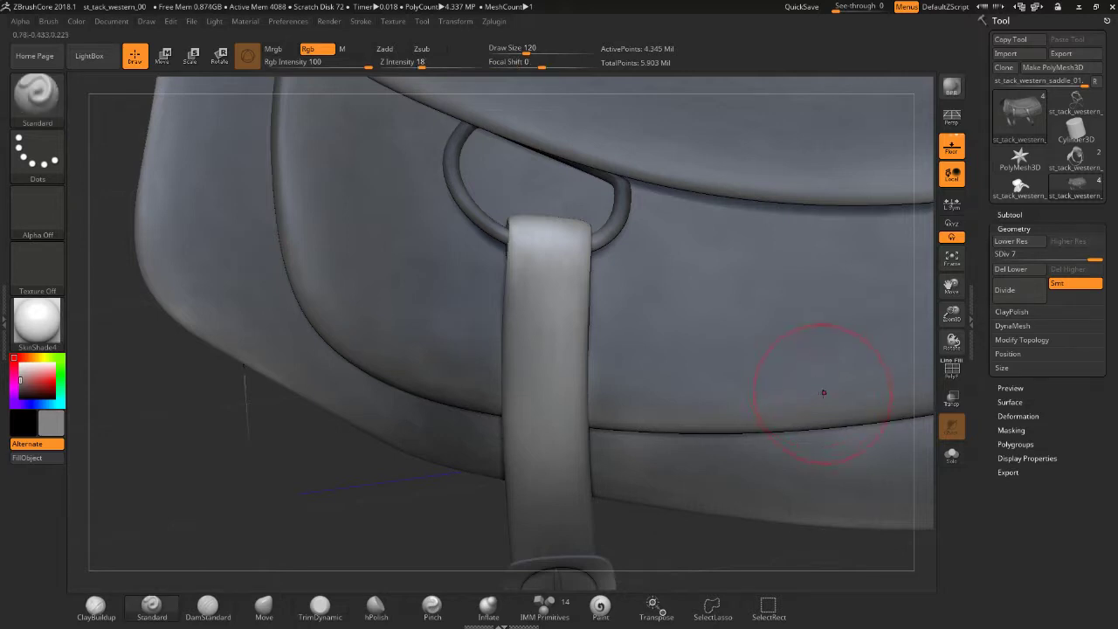
pyautogui.press('shift')
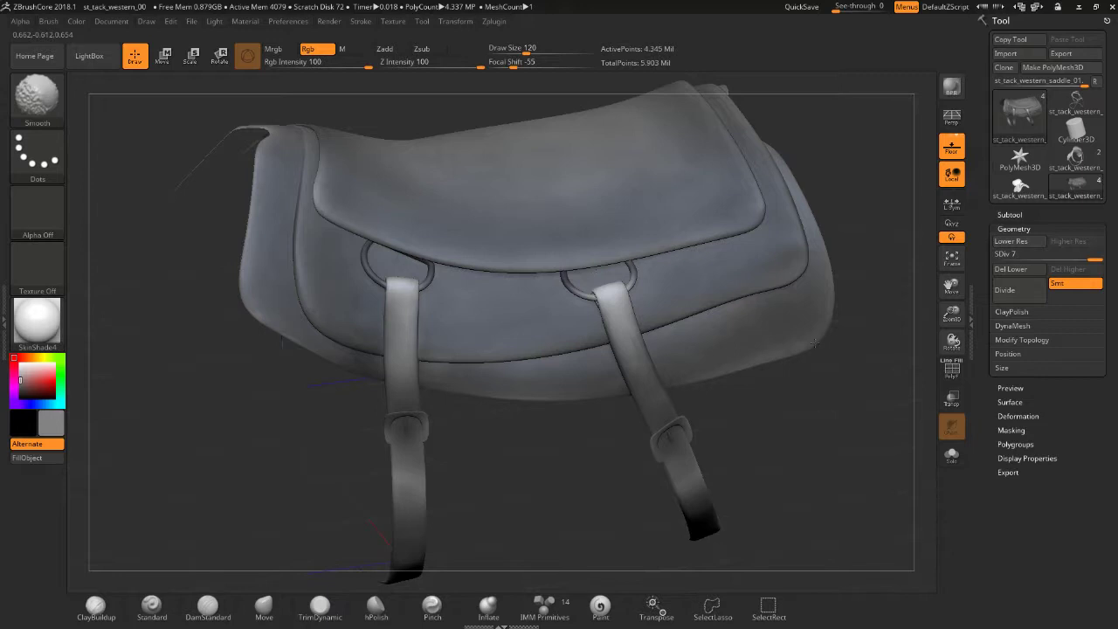
# - Smooth the top of the right strap near its ring
pyautogui.keyDown('shift'); pyautogui.moveTo(632, 342); pyautogui.dragTo(623, 290); pyautogui.keyUp('shift')
pyautogui.moveTo(294, 392)
pyautogui.mouseDown()
pyautogui.moveTo(226, 317)
pyautogui.moveTo(261, 360)
pyautogui.moveTo(357, 362)
pyautogui.mouseUp()
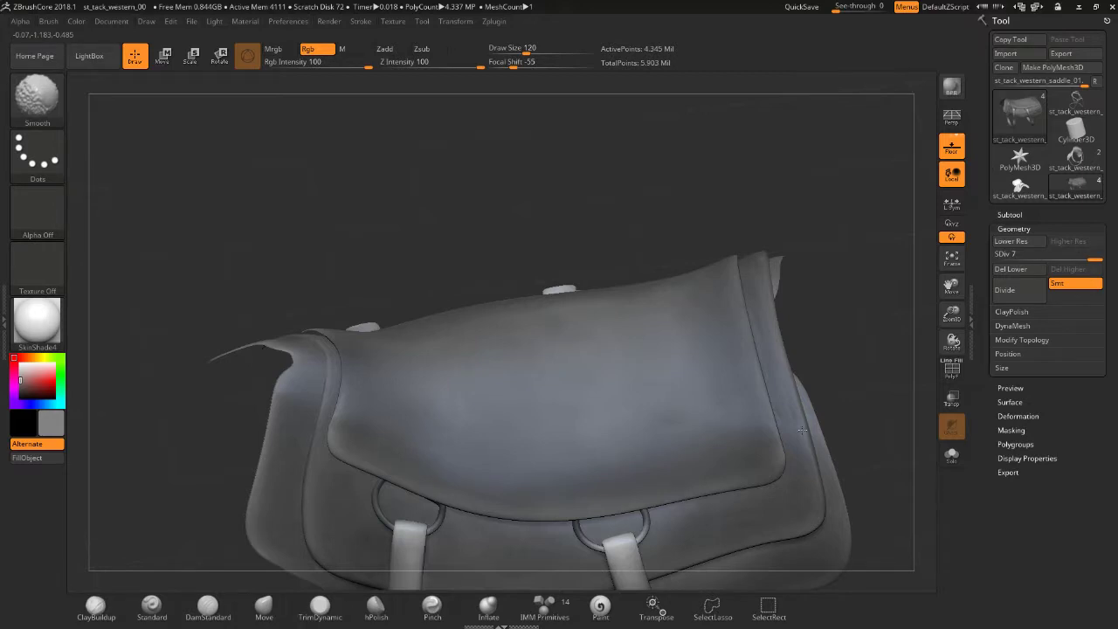
pyautogui.moveTo(804, 431)
pyautogui.mouseDown()
pyautogui.moveTo(848, 411)
pyautogui.moveTo(508, 217)
pyautogui.mouseUp()
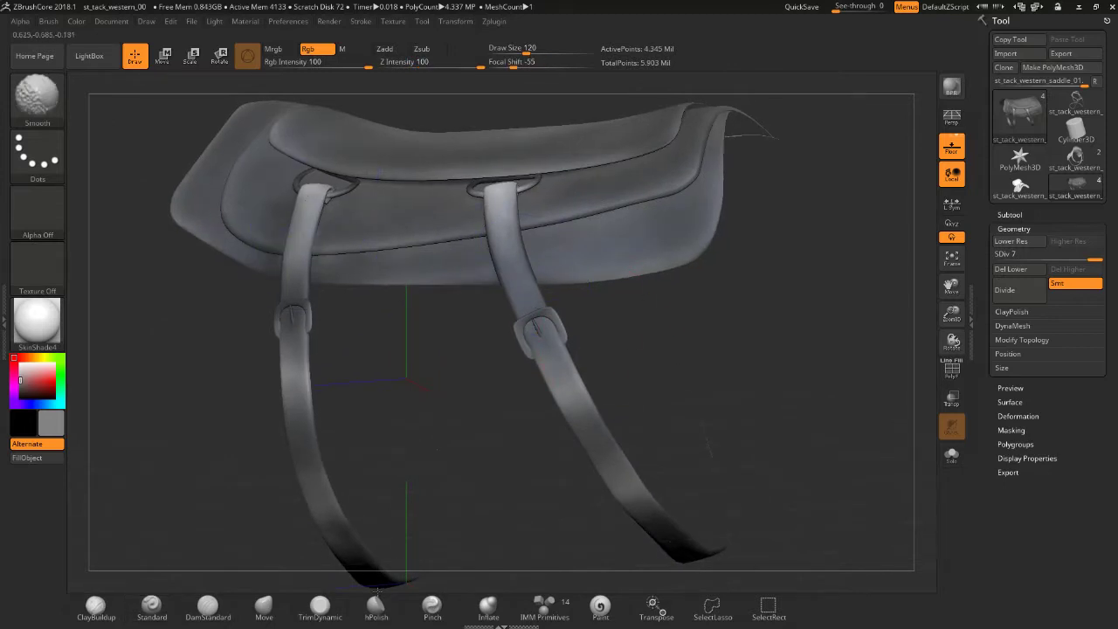
pyautogui.press('shift')
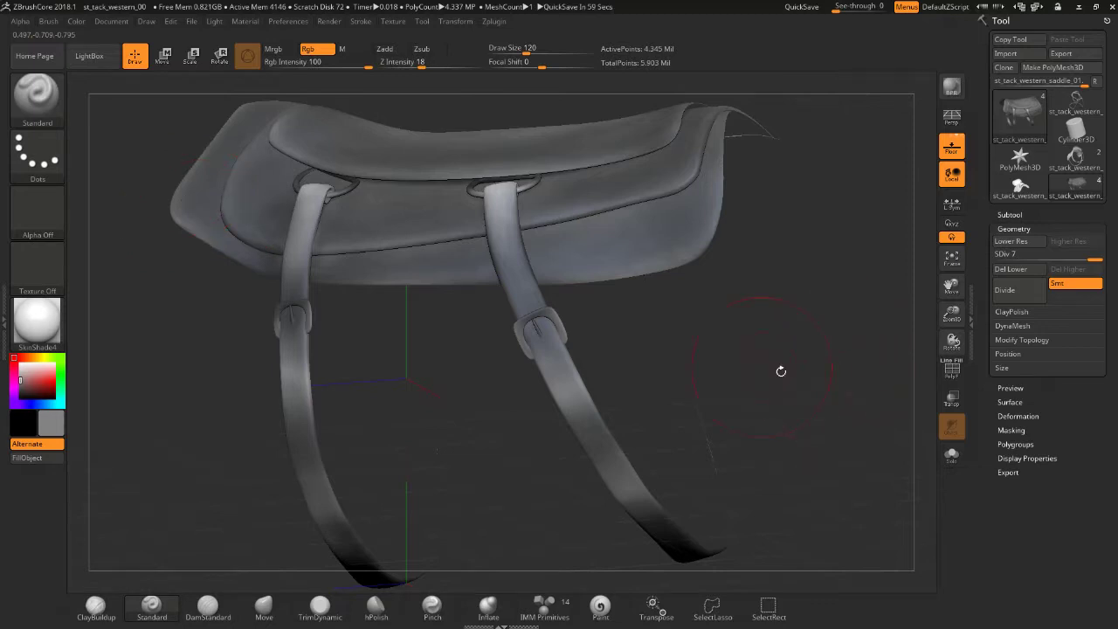
pyautogui.moveTo(753, 364)
pyautogui.mouseDown()
pyautogui.moveTo(841, 387)
pyautogui.moveTo(664, 367)
pyautogui.mouseUp()
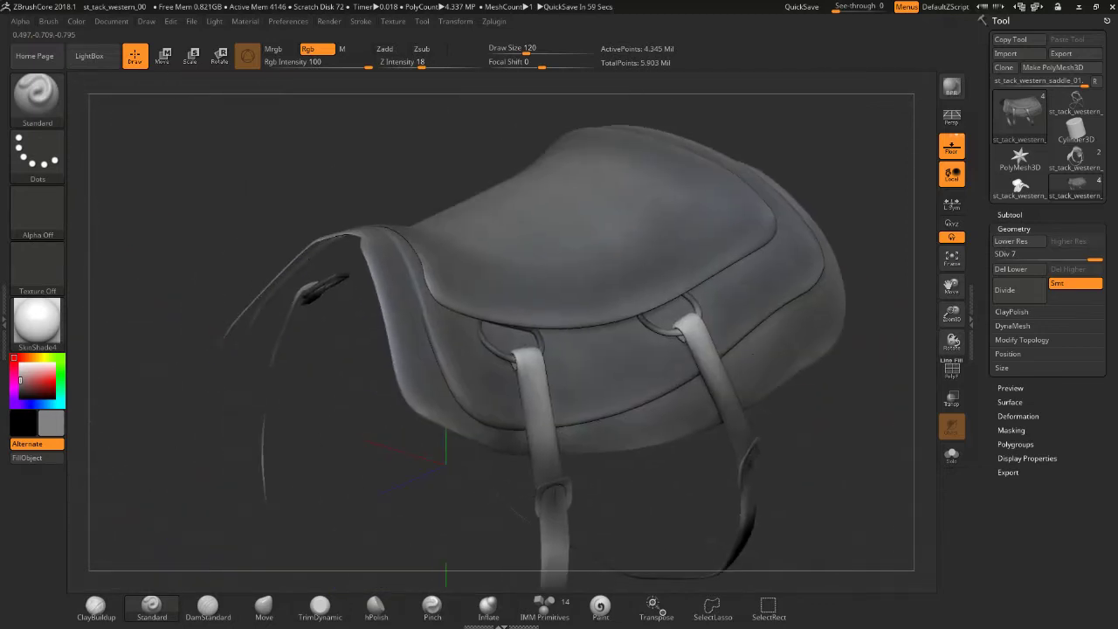
pyautogui.press('shift')
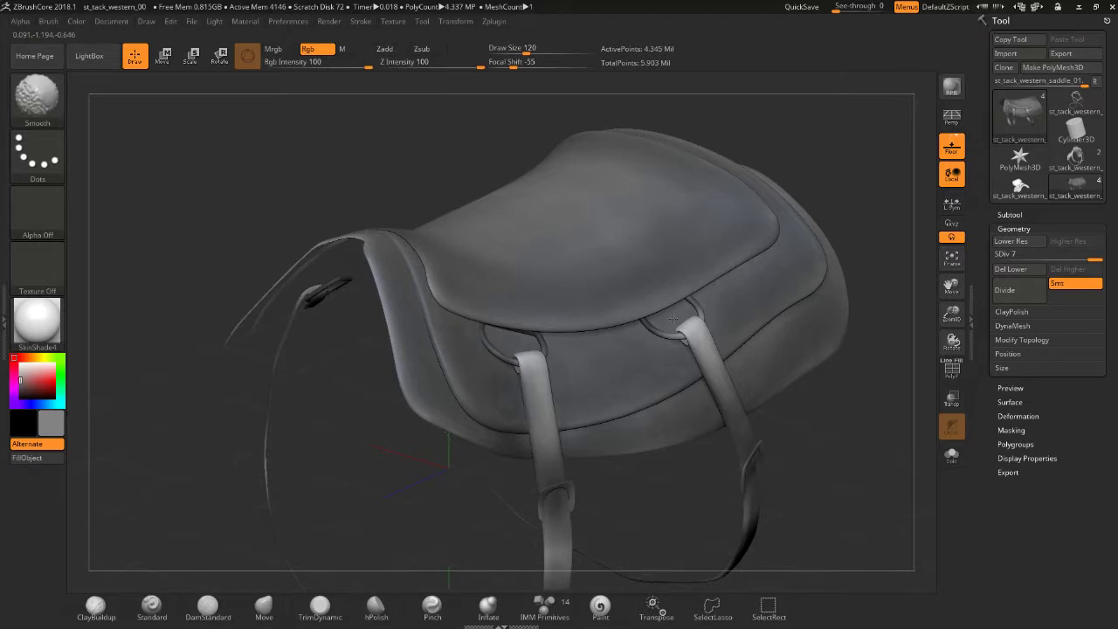
pyautogui.moveTo(816, 207); pyautogui.dragTo(637, 199)
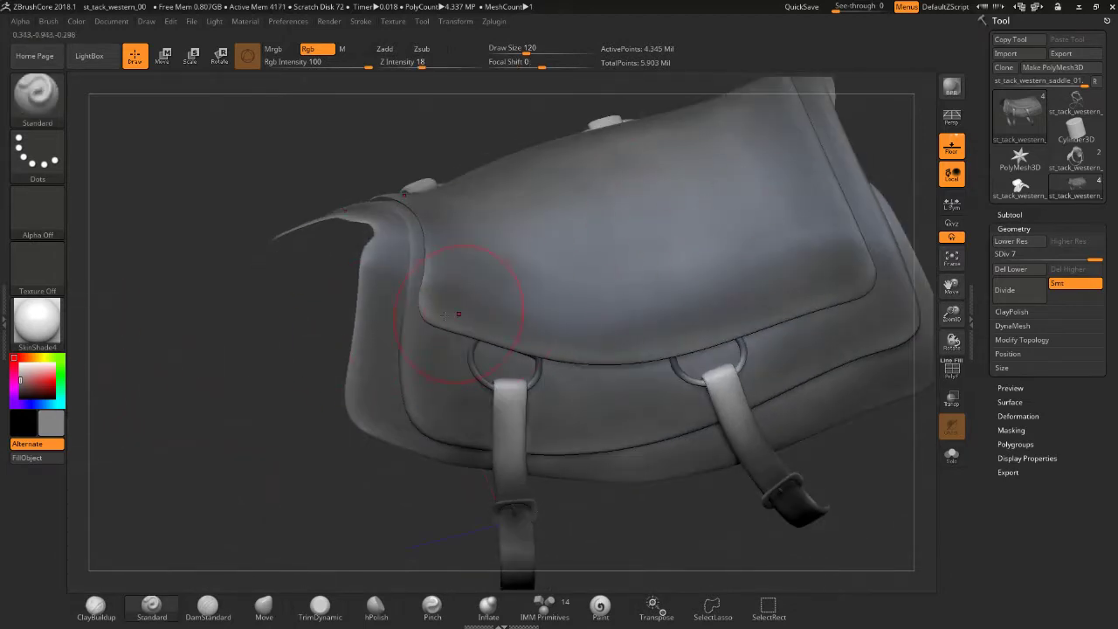
pyautogui.moveTo(876, 135); pyautogui.dragTo(838, 201)
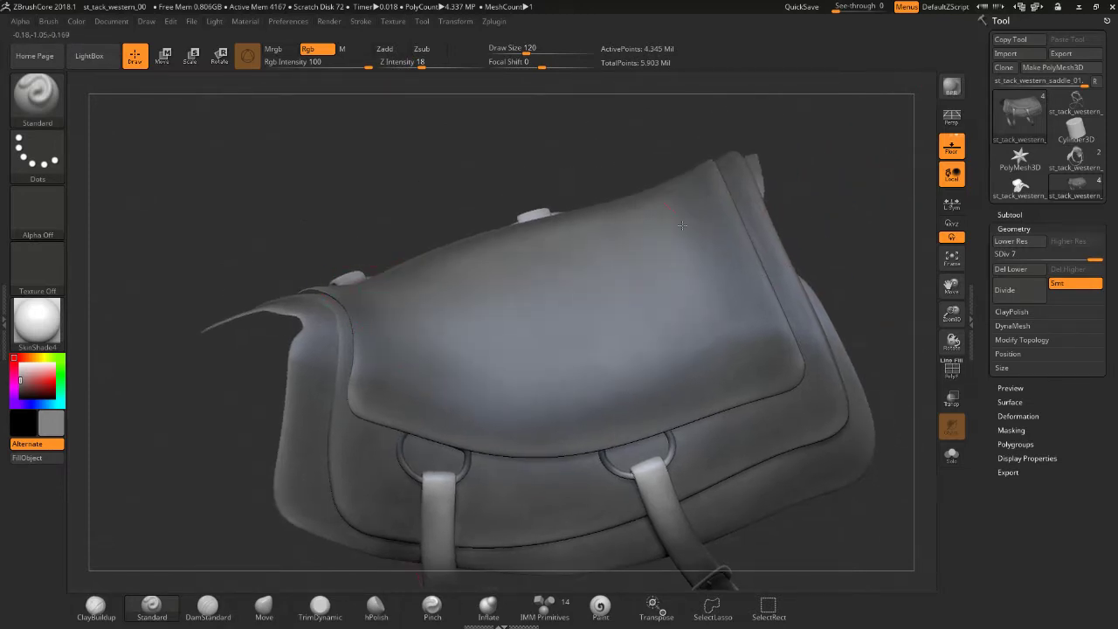
# - Smooth the flap's upper-right area, dismiss the undo history note, and lower draw size to 88
pyautogui.moveTo(673, 332); pyautogui.dragTo(725, 201)
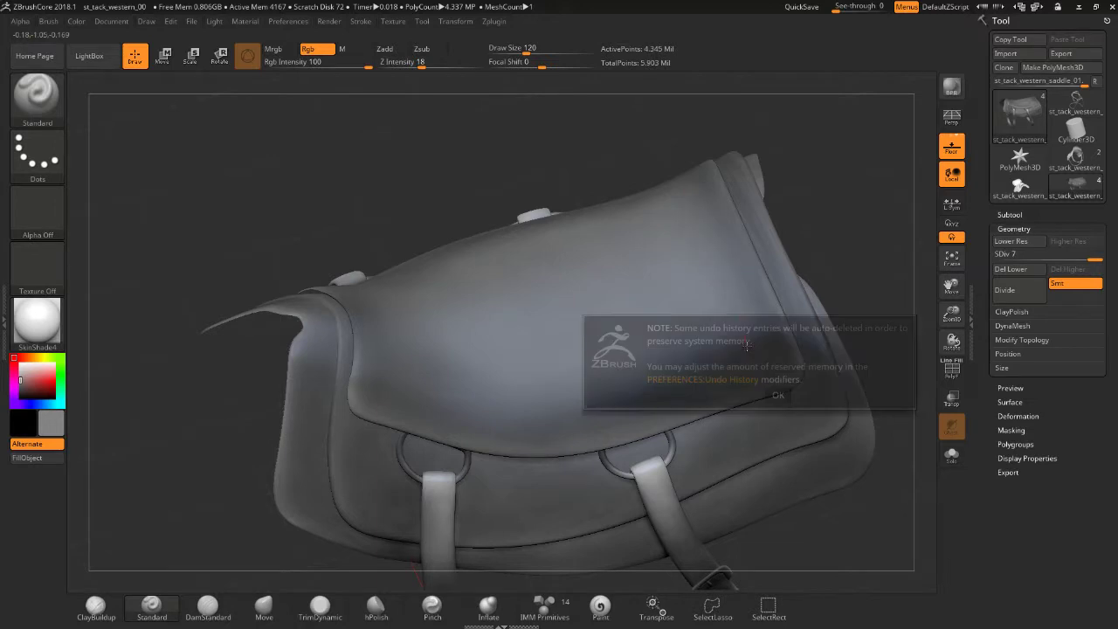
pyautogui.click(780, 395)
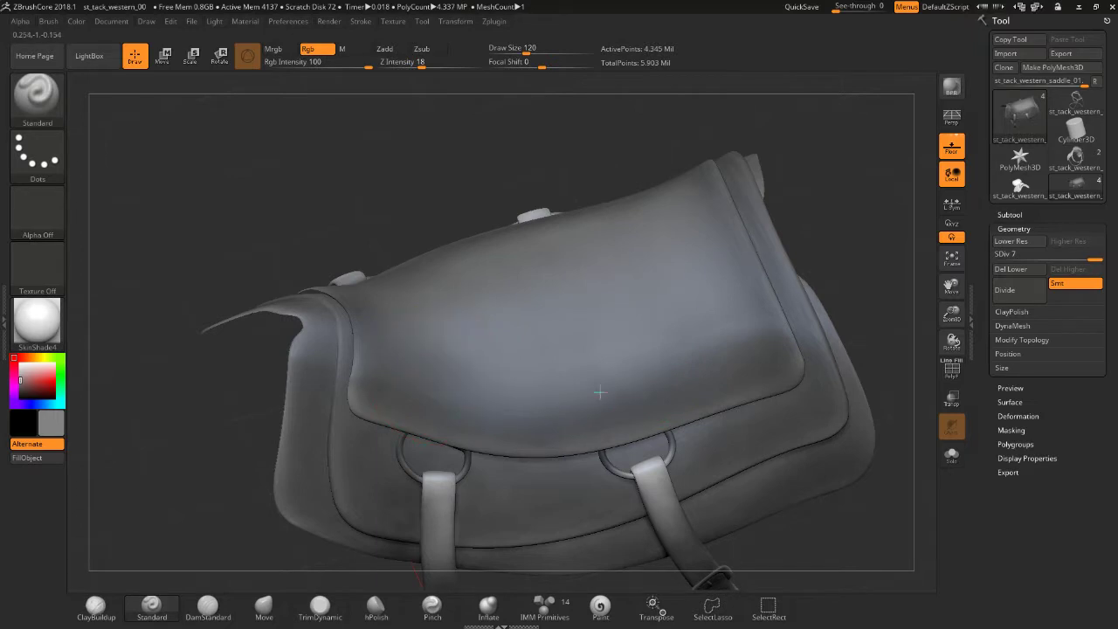
pyautogui.moveTo(841, 219)
pyautogui.mouseDown()
pyautogui.moveTo(840, 188)
pyautogui.moveTo(821, 210)
pyautogui.mouseUp()
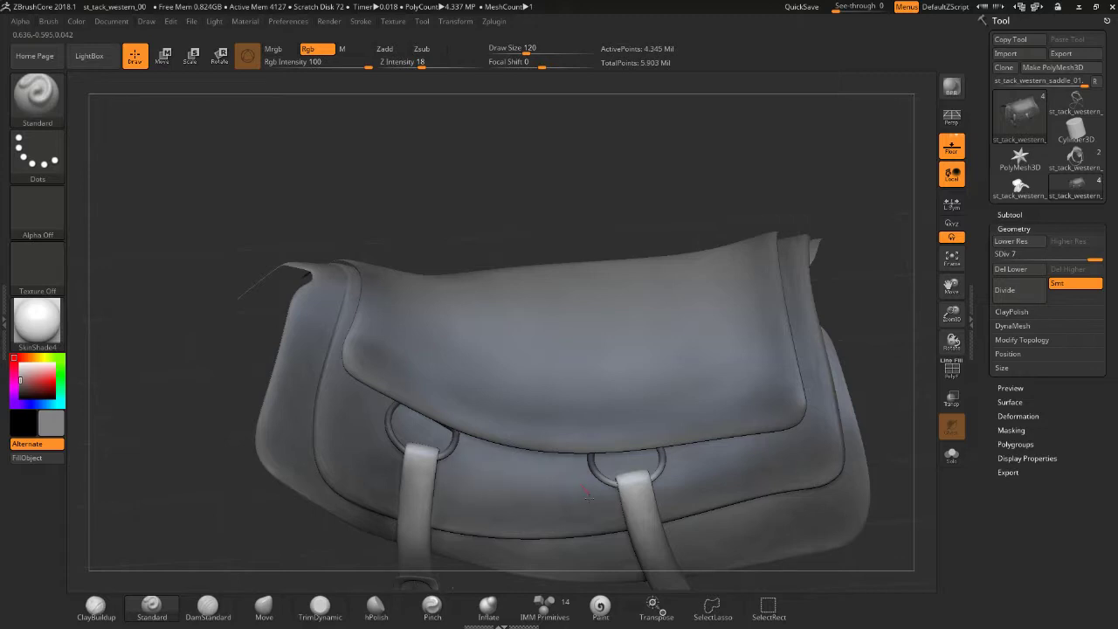
pyautogui.moveTo(574, 197); pyautogui.dragTo(592, 189)
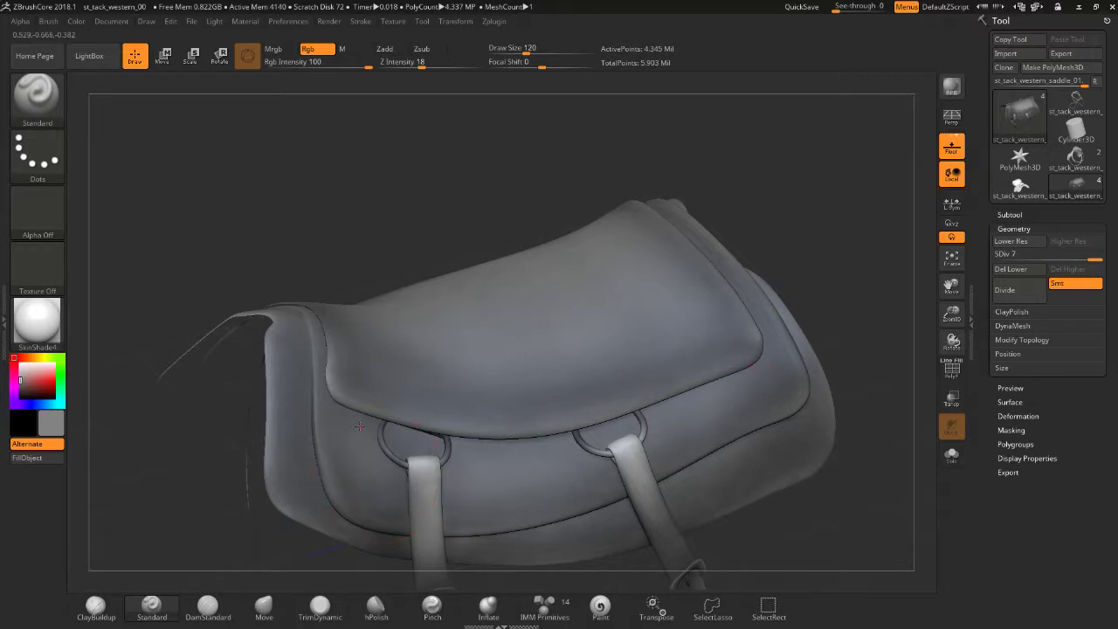
pyautogui.moveTo(375, 362); pyautogui.dragTo(315, 475)
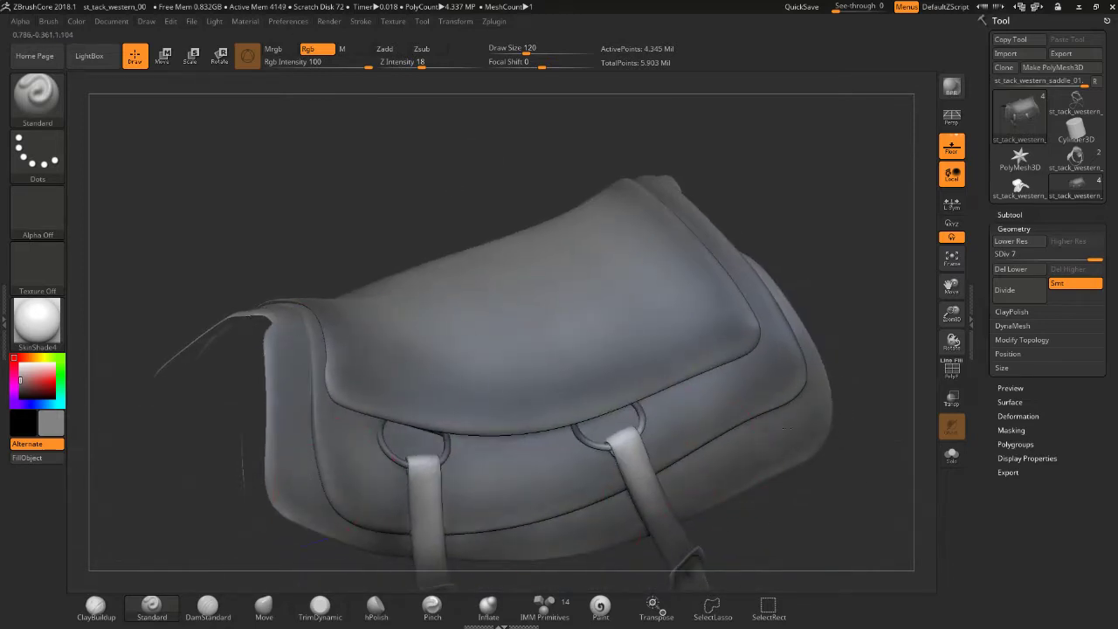
pyautogui.moveTo(818, 384)
pyautogui.mouseDown()
pyautogui.moveTo(802, 275)
pyautogui.moveTo(653, 248)
pyautogui.mouseUp()
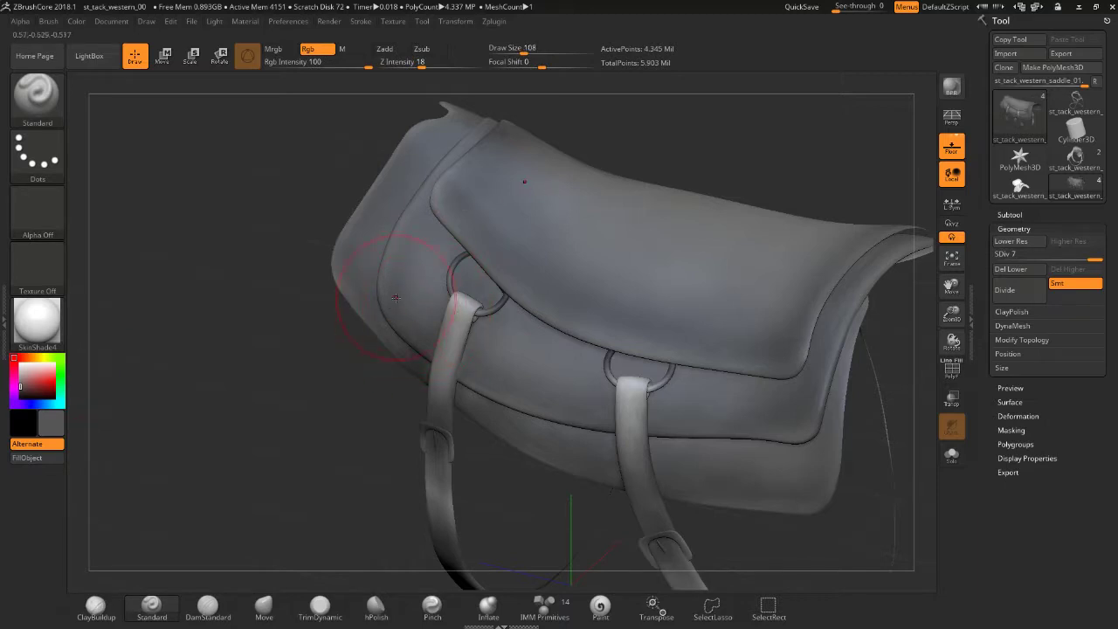
pyautogui.press('[')
pyautogui.press('[')
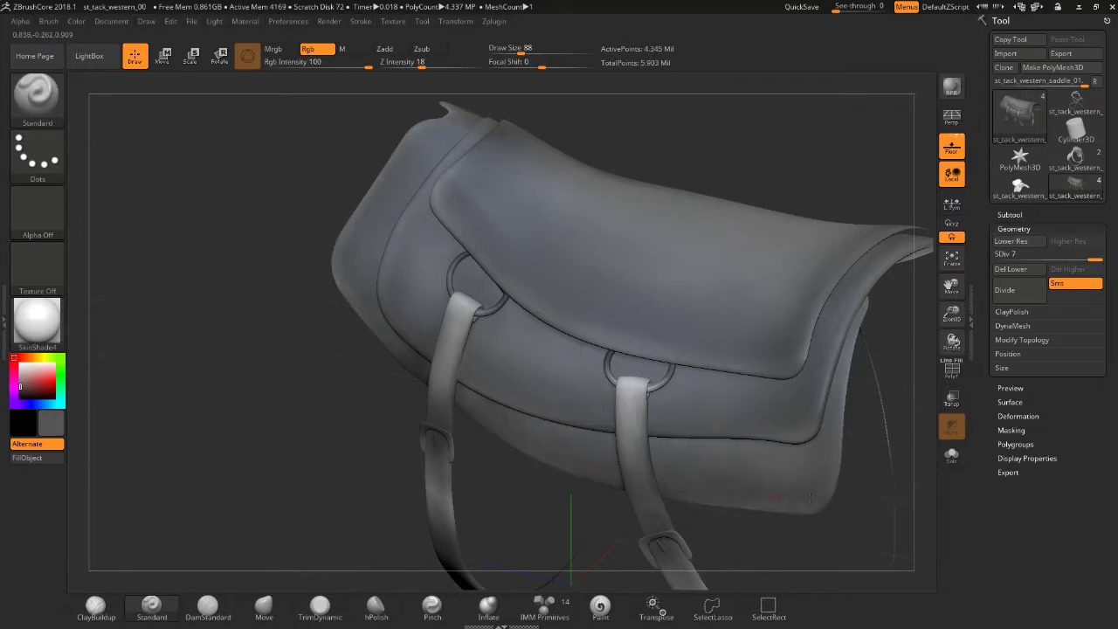
pyautogui.moveTo(874, 495); pyautogui.dragTo(253, 331)
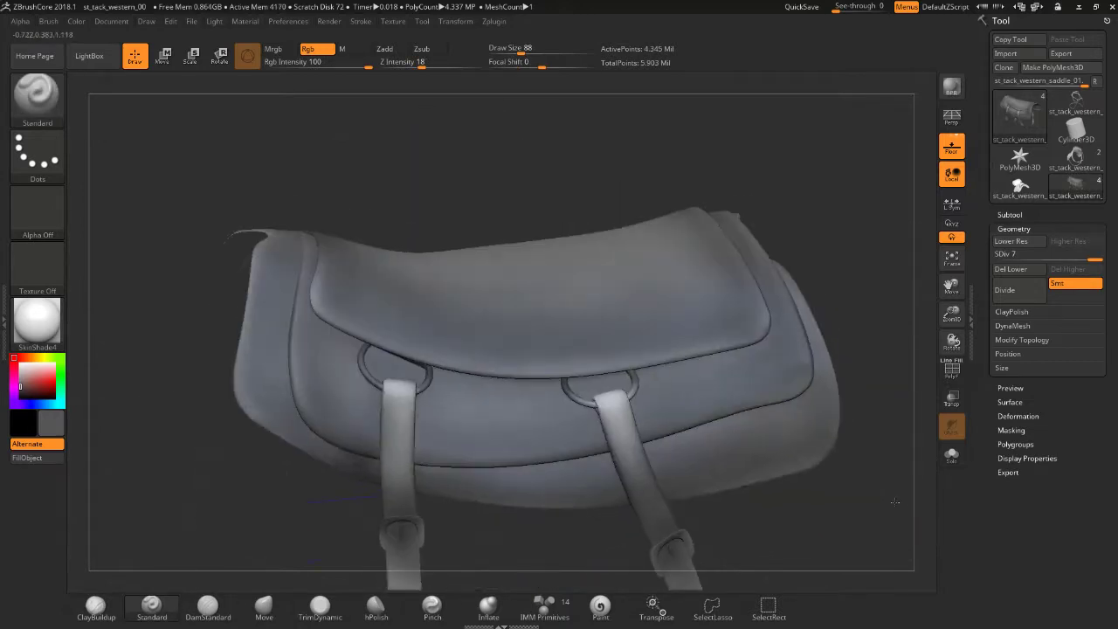
# - Show the seat and stirrups subtools, keeping the bridle hidden
pyautogui.click(1010, 214)
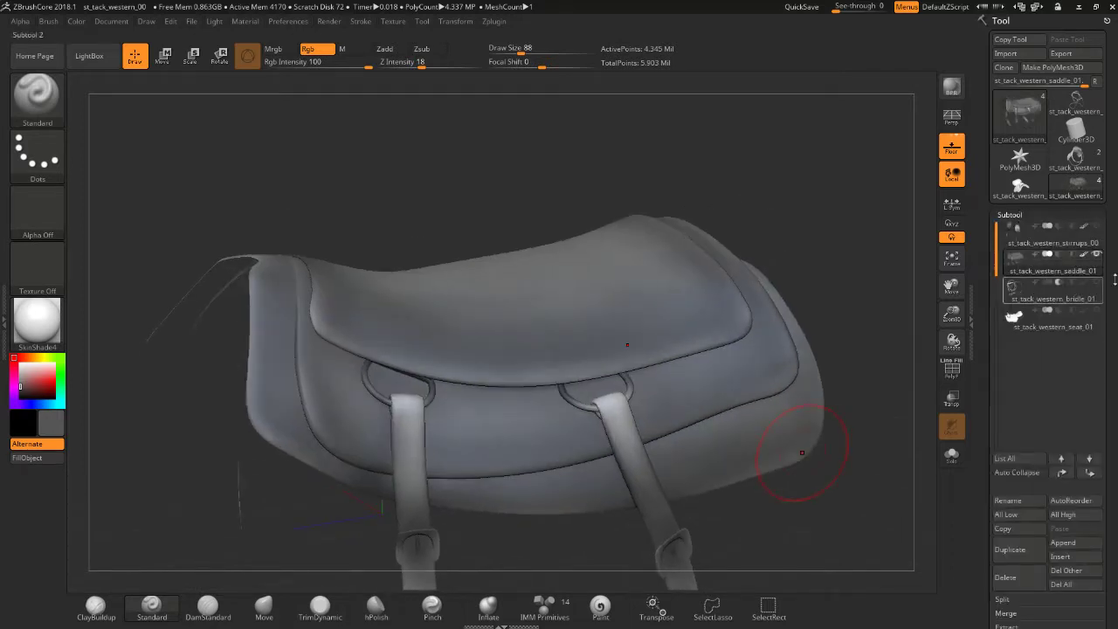
pyautogui.click(1097, 282)
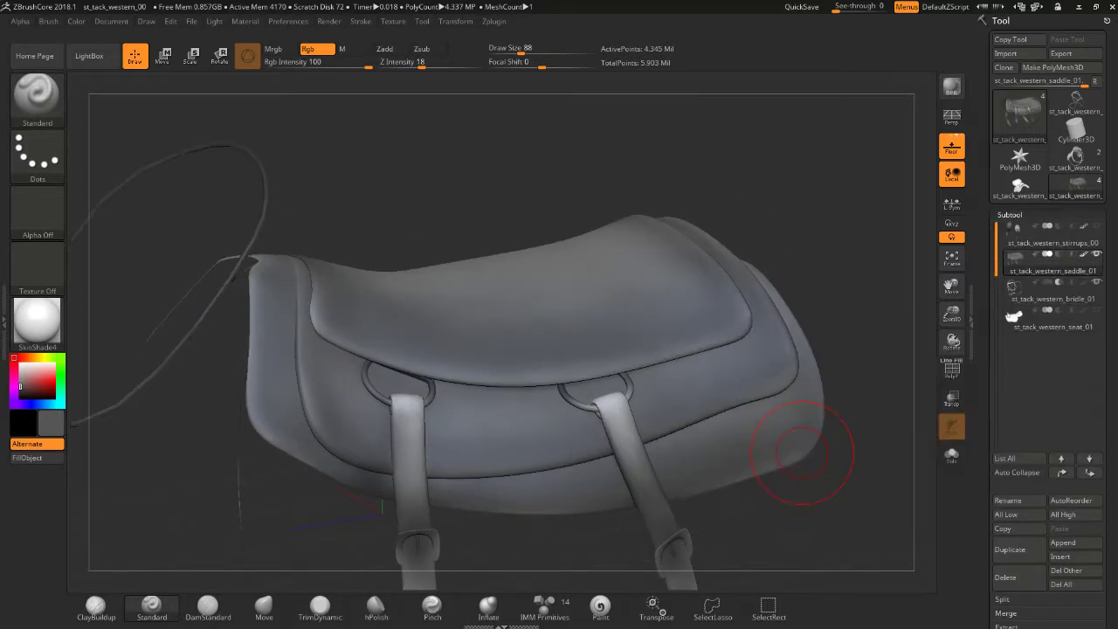
pyautogui.click(1097, 282)
pyautogui.click(1097, 310)
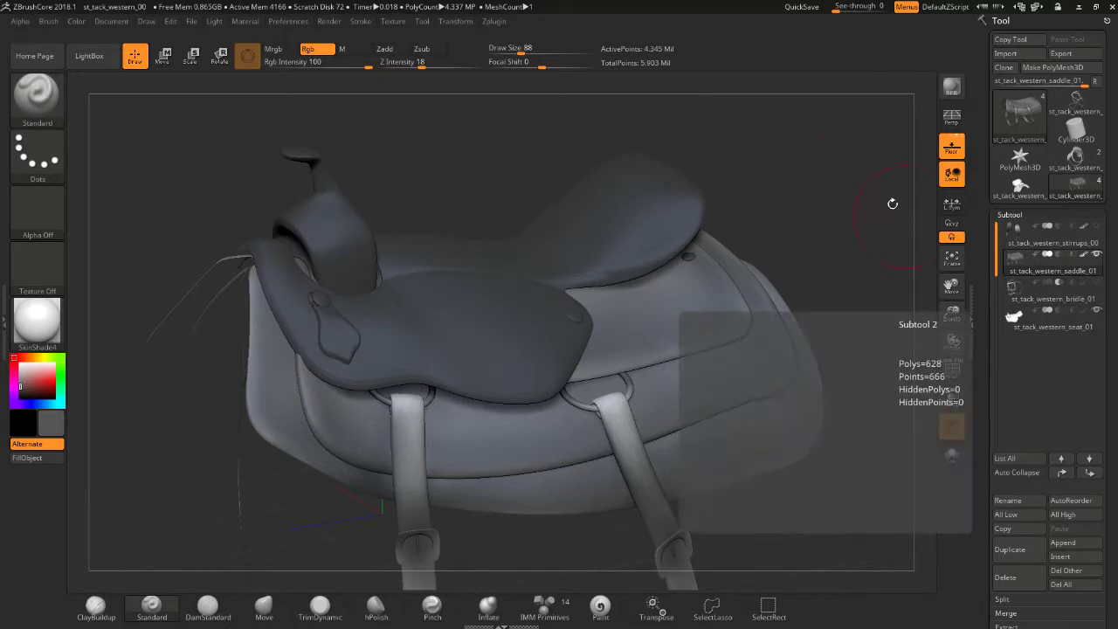
pyautogui.moveTo(908, 205)
pyautogui.mouseDown()
pyautogui.moveTo(847, 171)
pyautogui.moveTo(882, 179)
pyautogui.mouseUp()
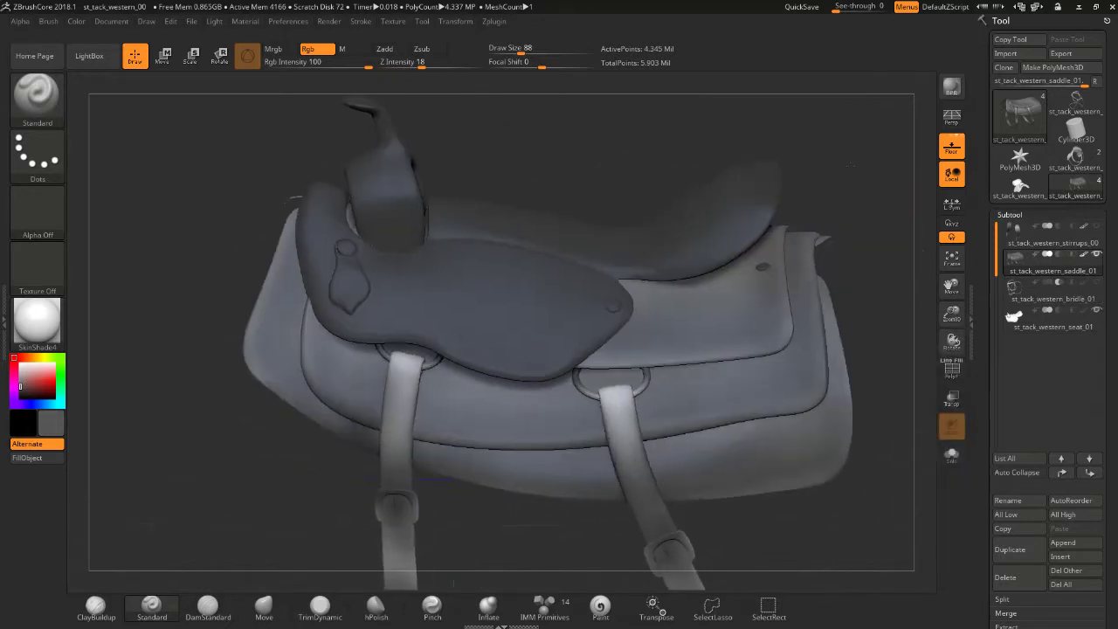
pyautogui.click(1093, 227)
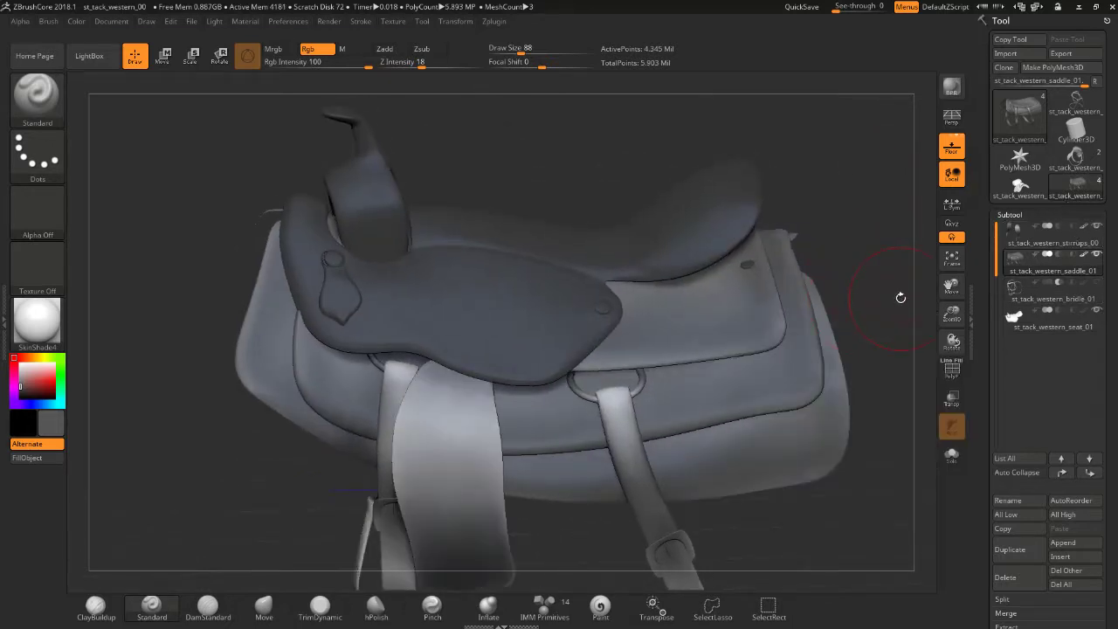
pyautogui.moveTo(901, 298)
pyautogui.mouseDown()
pyautogui.moveTo(849, 228)
pyautogui.moveTo(791, 265)
pyautogui.mouseUp()
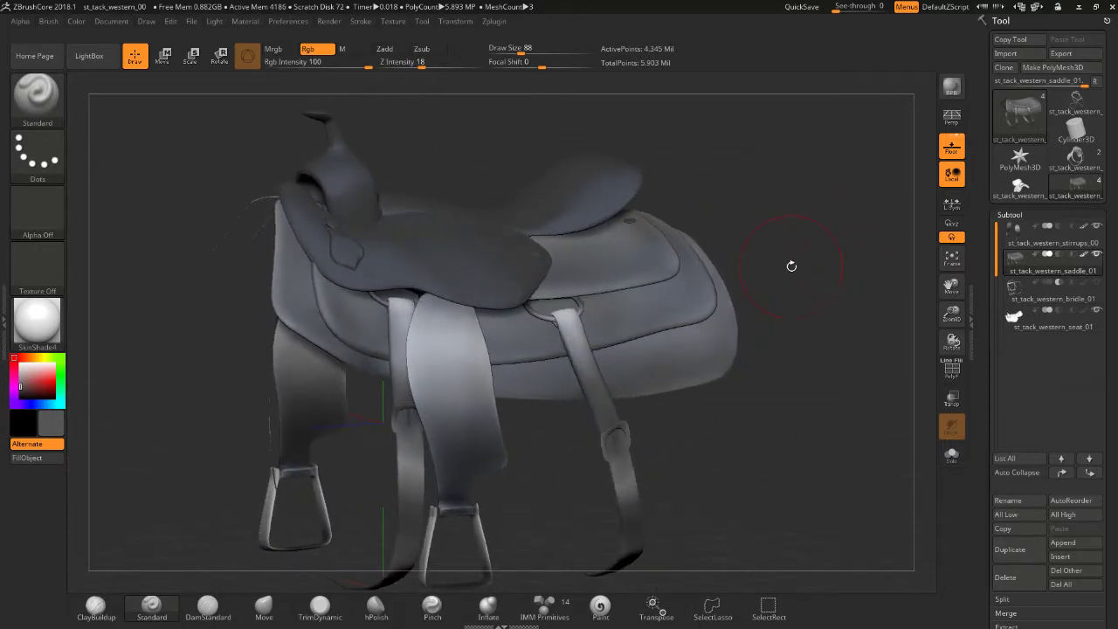
pyautogui.moveTo(817, 341)
pyautogui.mouseDown()
pyautogui.moveTo(816, 275)
pyautogui.moveTo(810, 302)
pyautogui.moveTo(693, 337)
pyautogui.mouseUp()
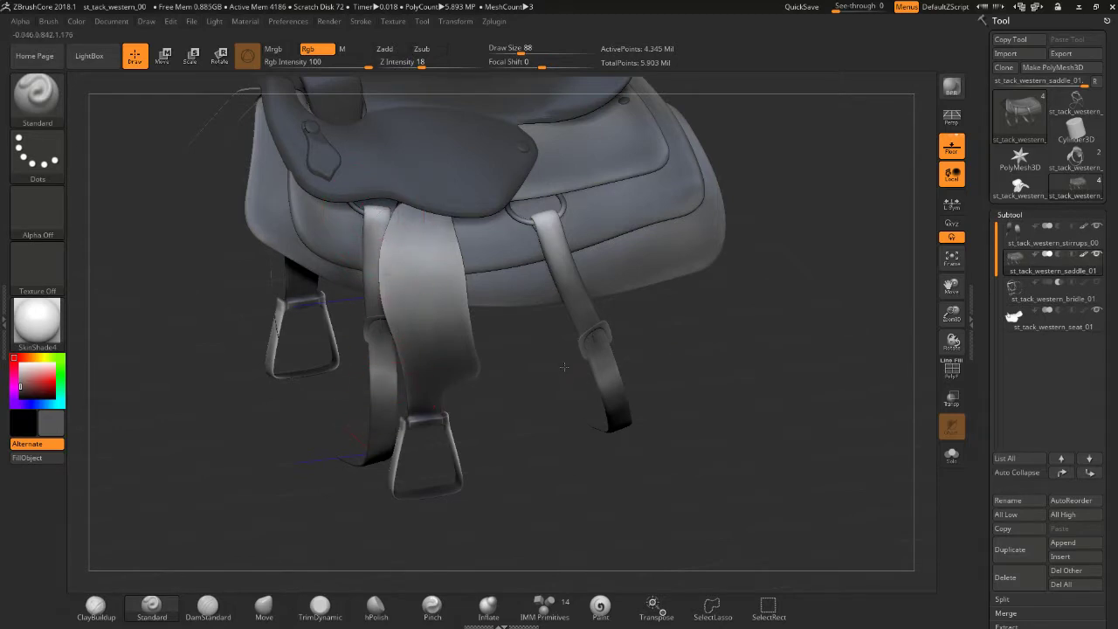
pyautogui.moveTo(564, 367)
pyautogui.mouseDown()
pyautogui.moveTo(567, 418)
pyautogui.moveTo(481, 385)
pyautogui.mouseUp()
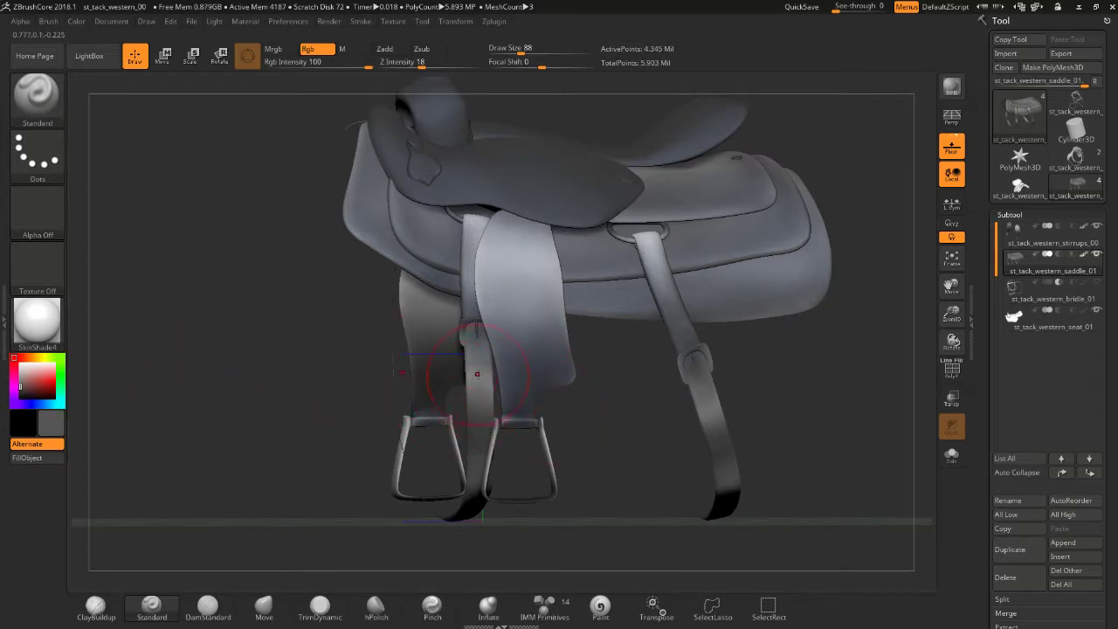
# - Sample a dark colour from the model and fill the seat with it
pyautogui.moveTo(42, 378); pyautogui.dragTo(519, 391)
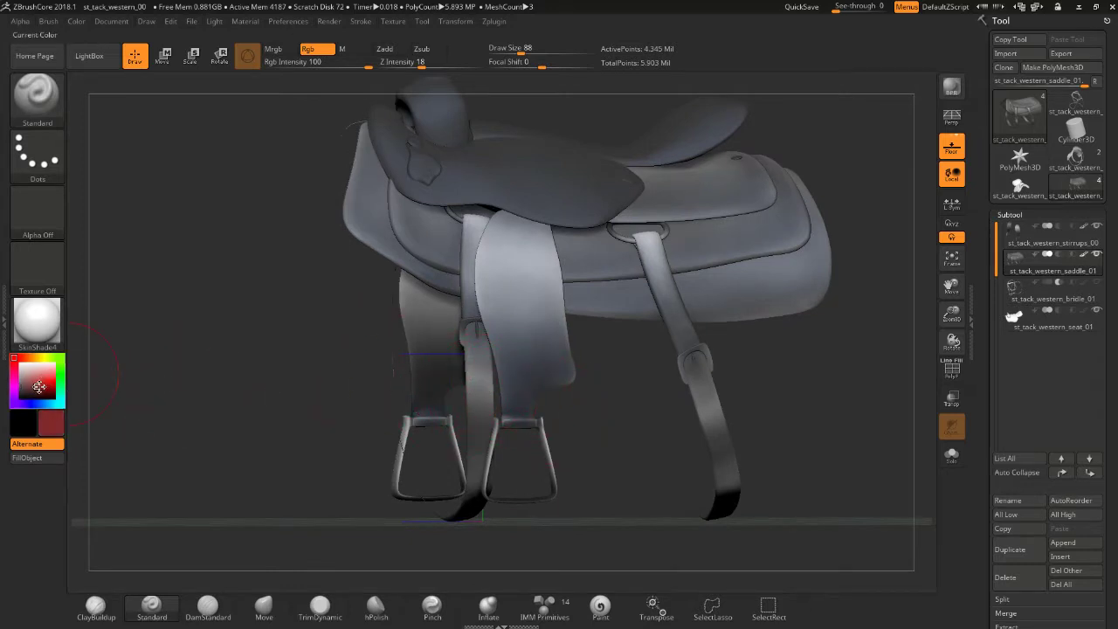
pyautogui.hotkey('ctrl', 'f')
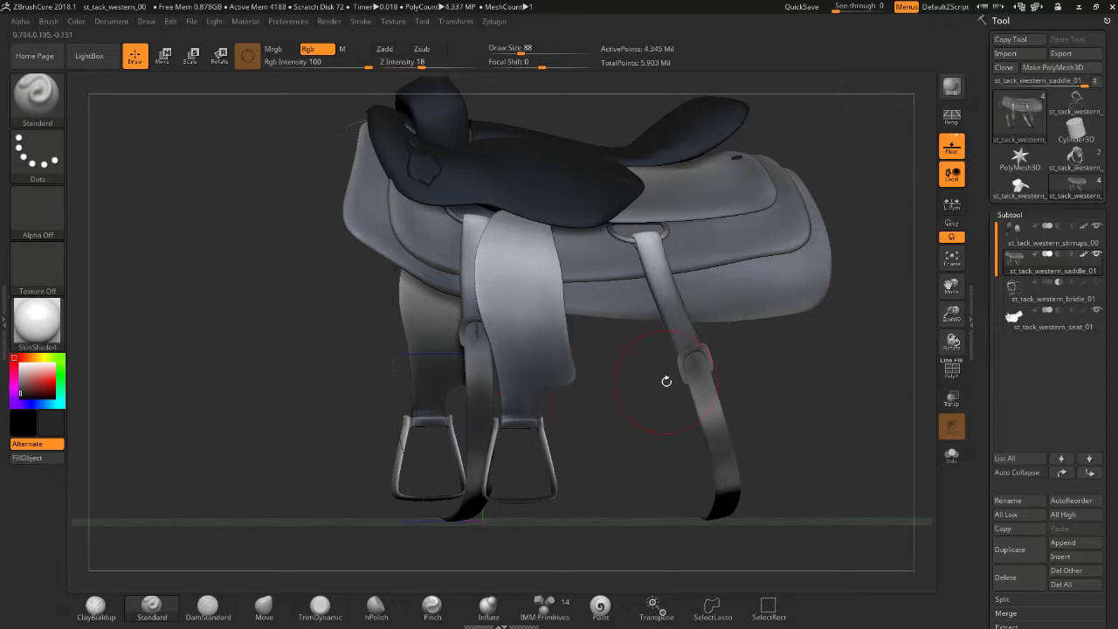
pyautogui.moveTo(666, 381); pyautogui.dragTo(800, 394)
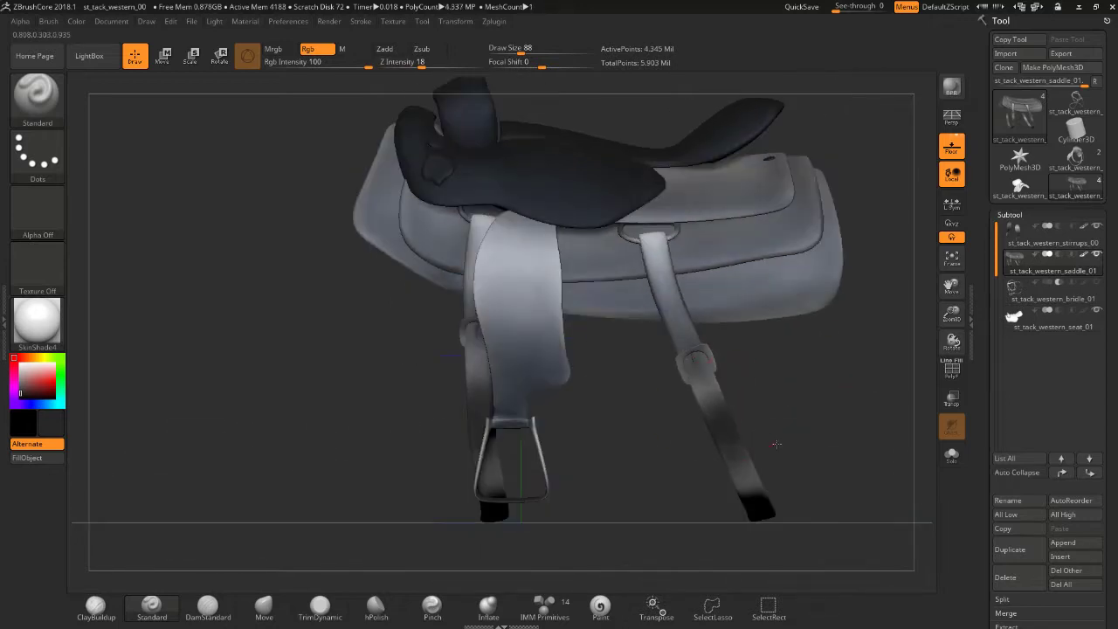
pyautogui.press('shift')
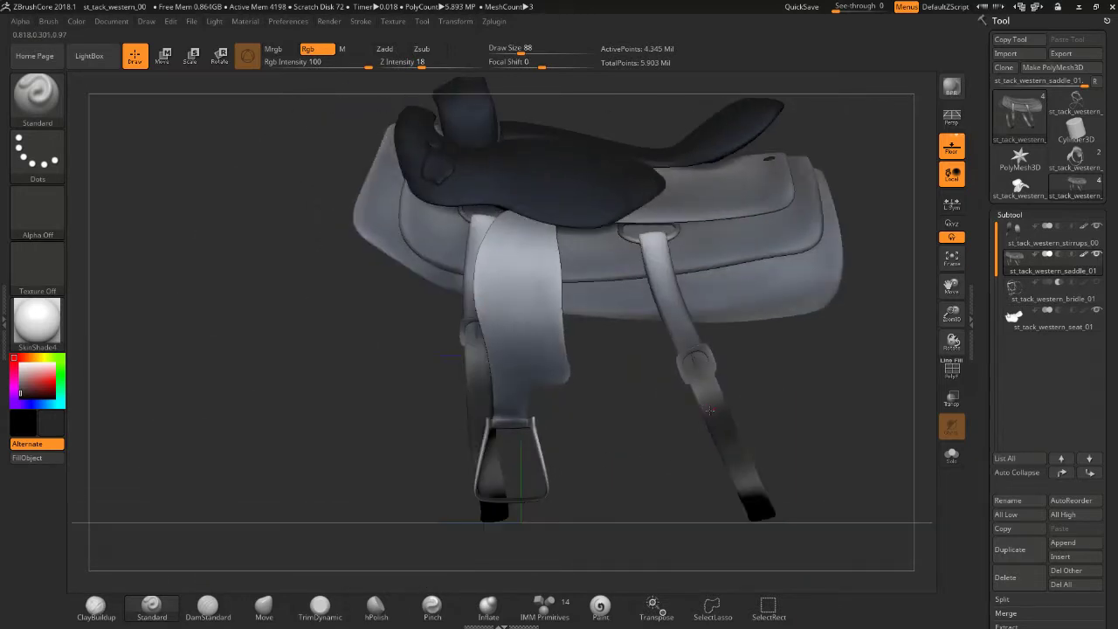
pyautogui.press('shift')
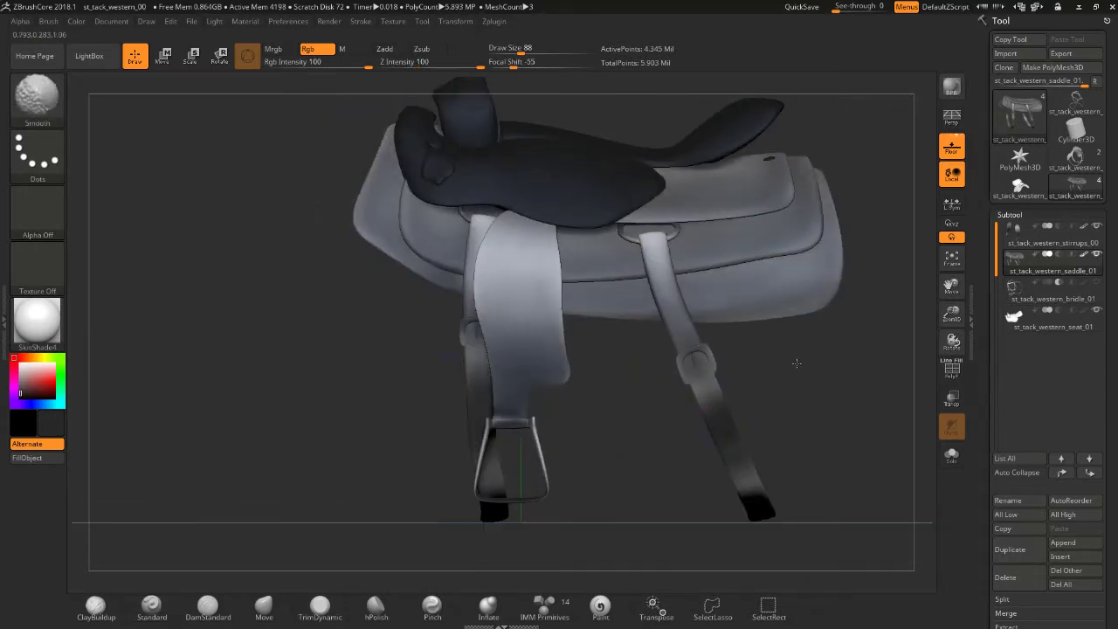
pyautogui.moveTo(796, 362); pyautogui.dragTo(780, 388)
pyautogui.moveTo(878, 453)
pyautogui.mouseDown()
pyautogui.moveTo(821, 384)
pyautogui.moveTo(821, 362)
pyautogui.mouseUp()
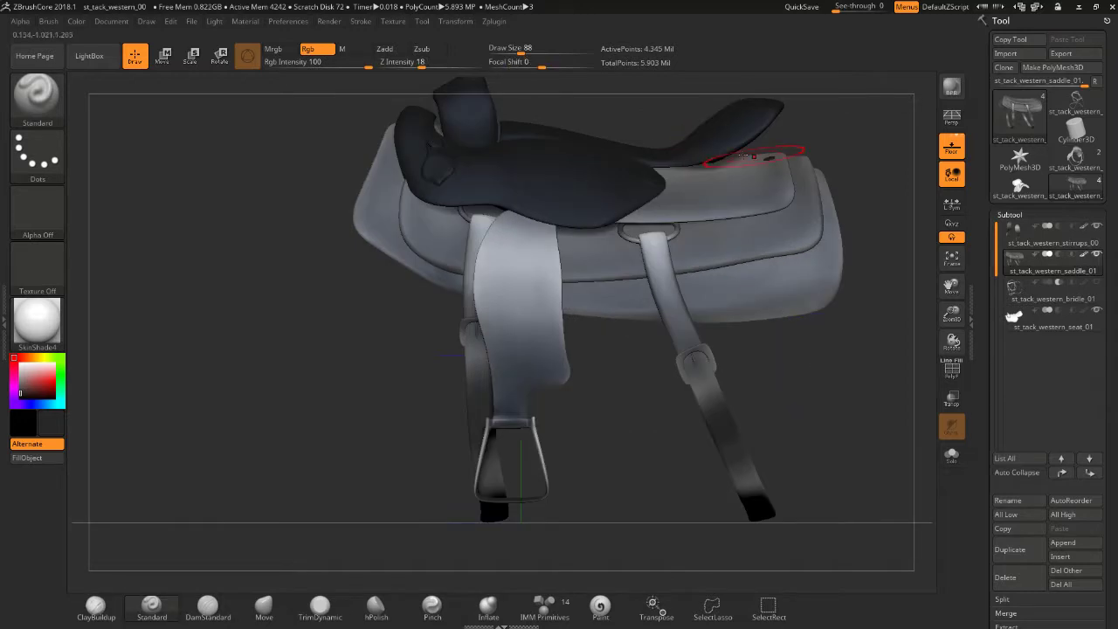
pyautogui.moveTo(750, 156); pyautogui.dragTo(671, 207)
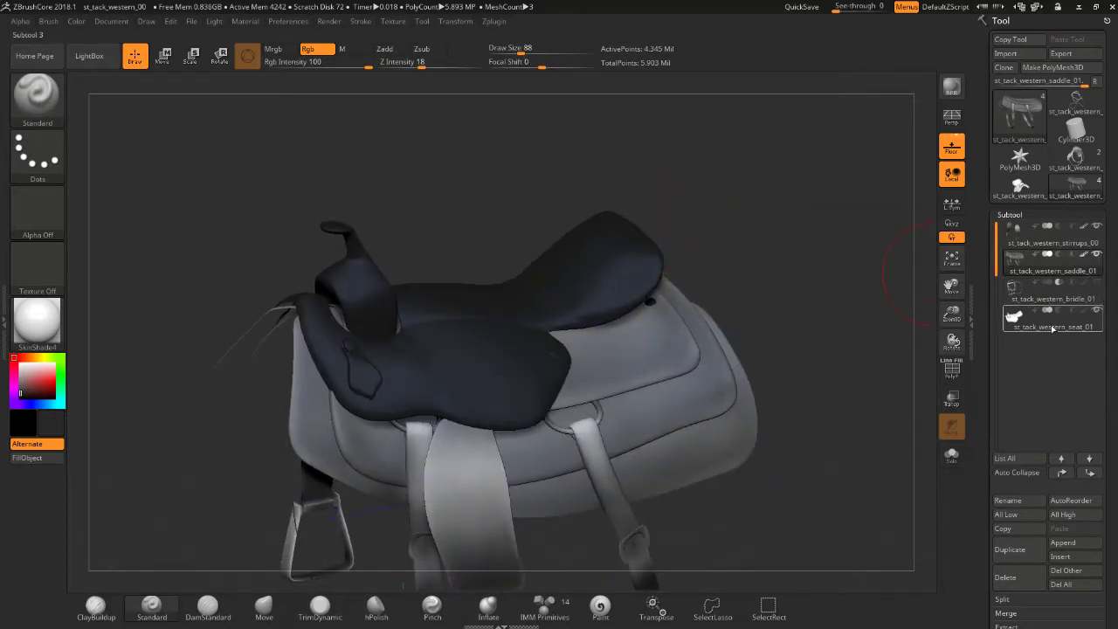
# - Show the bridle subtool and divide it up to subdivision level 5
pyautogui.click(1097, 282)
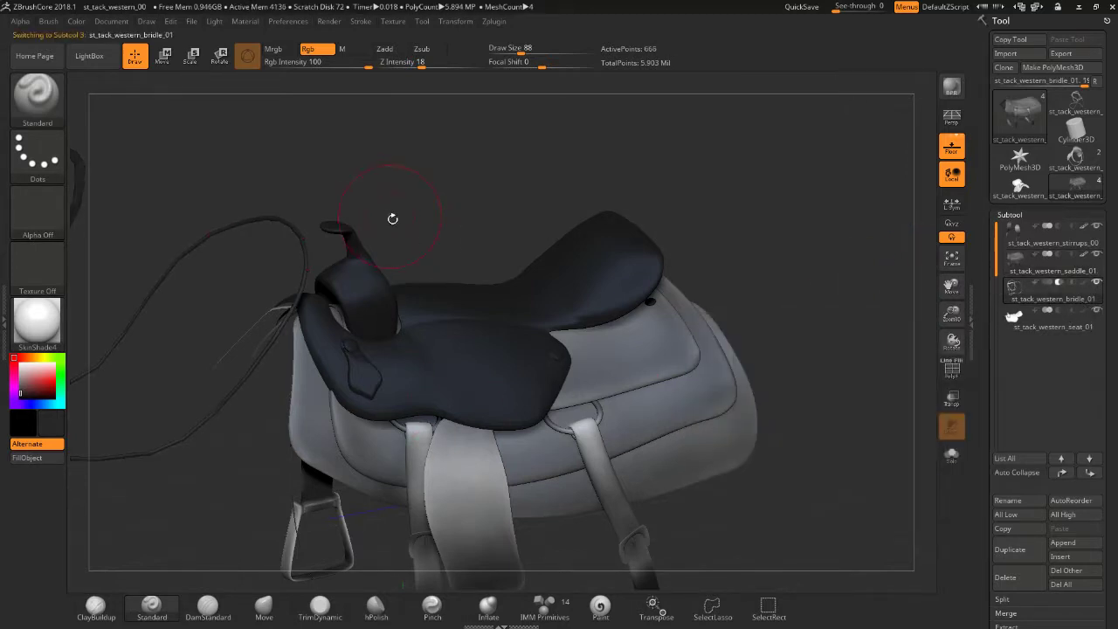
pyautogui.moveTo(392, 218)
pyautogui.mouseDown()
pyautogui.moveTo(847, 204)
pyautogui.moveTo(610, 216)
pyautogui.mouseUp()
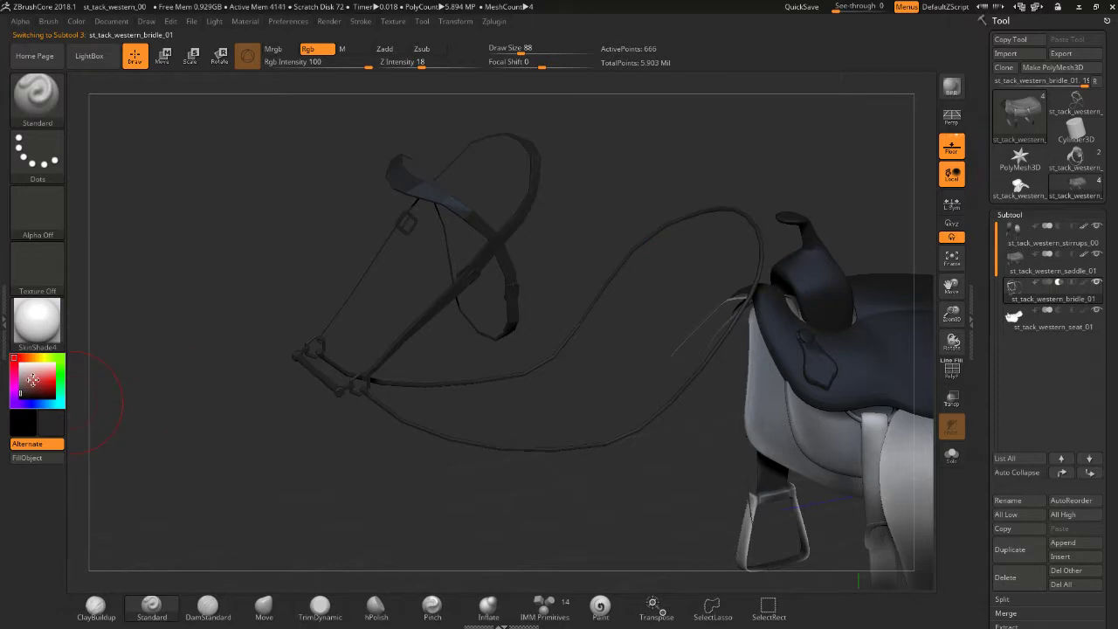
pyautogui.moveTo(33, 379); pyautogui.dragTo(11, 376)
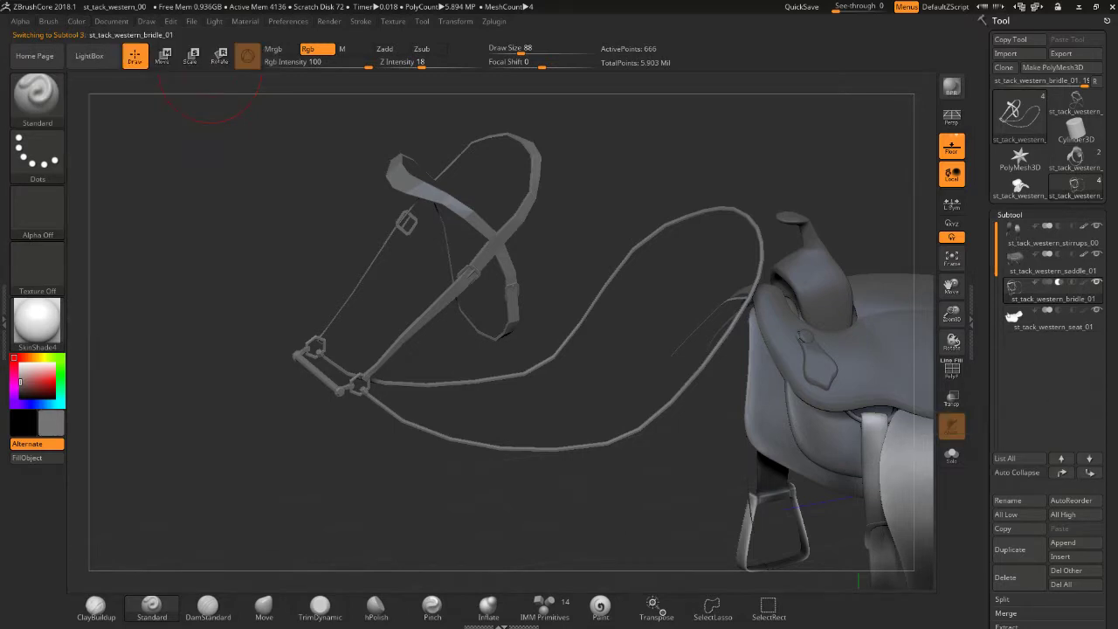
pyautogui.click(1009, 214)
pyautogui.click(1013, 228)
pyautogui.click(1022, 291)
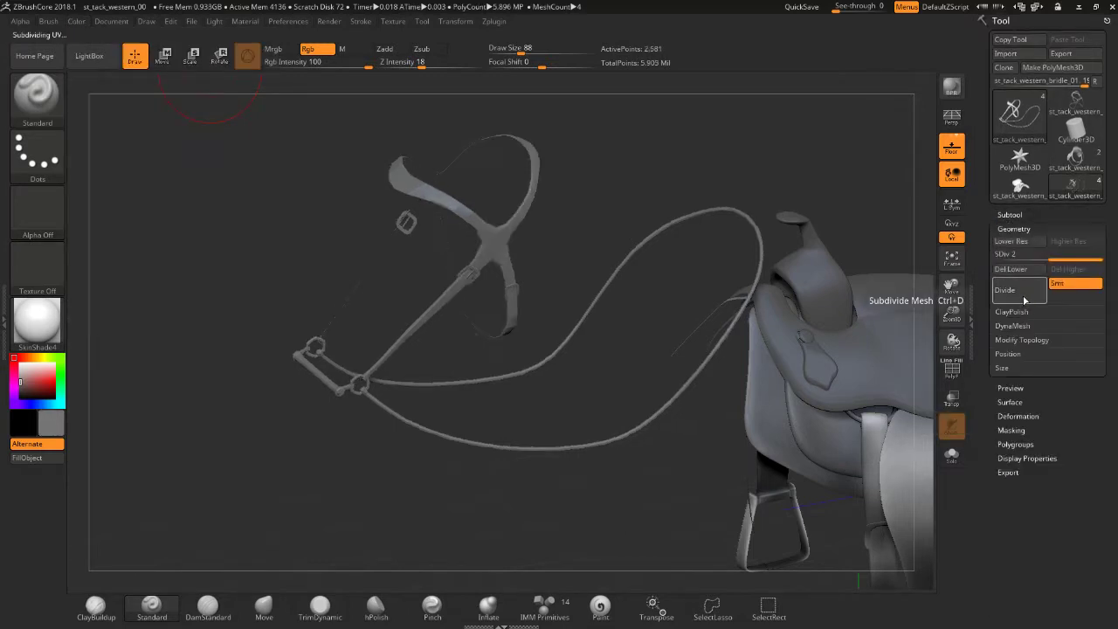
pyautogui.click(1025, 296)
pyautogui.click(1026, 295)
pyautogui.click(1026, 295)
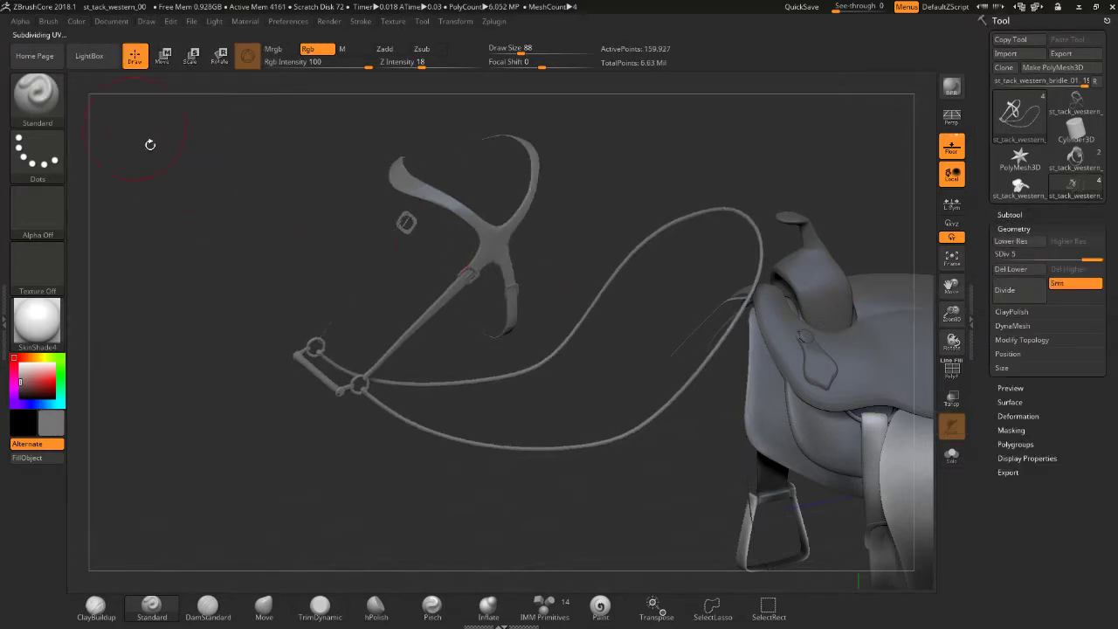
# - Fill the bridle with light grey via FillObject, then pick a darker working colour
pyautogui.click(77, 21)
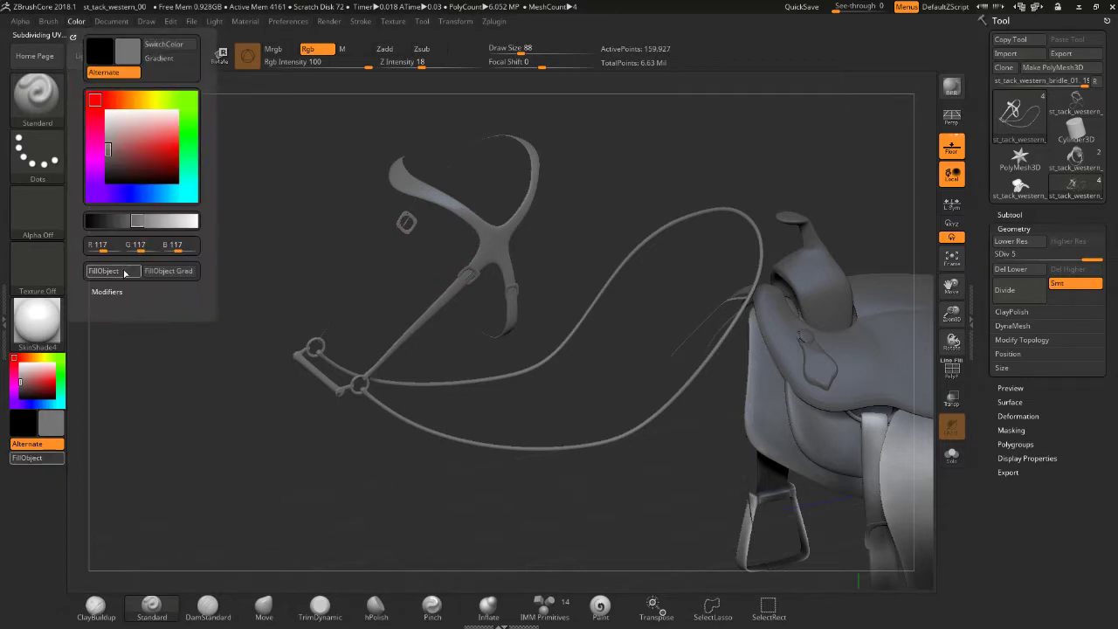
pyautogui.moveTo(282, 417); pyautogui.dragTo(259, 398)
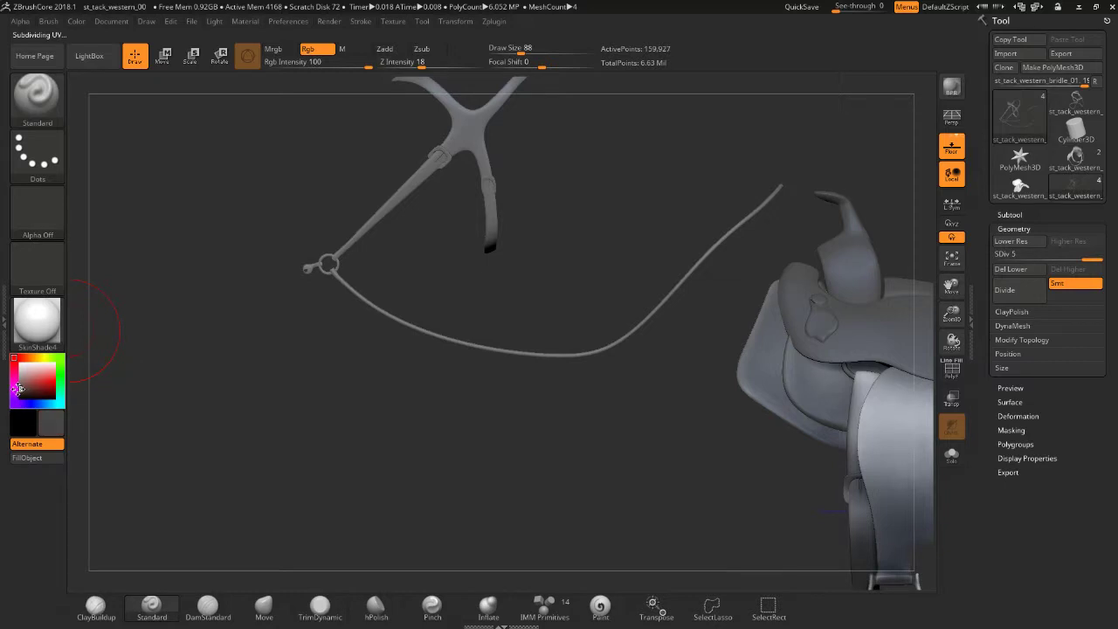
pyautogui.moveTo(18, 389); pyautogui.dragTo(20, 377)
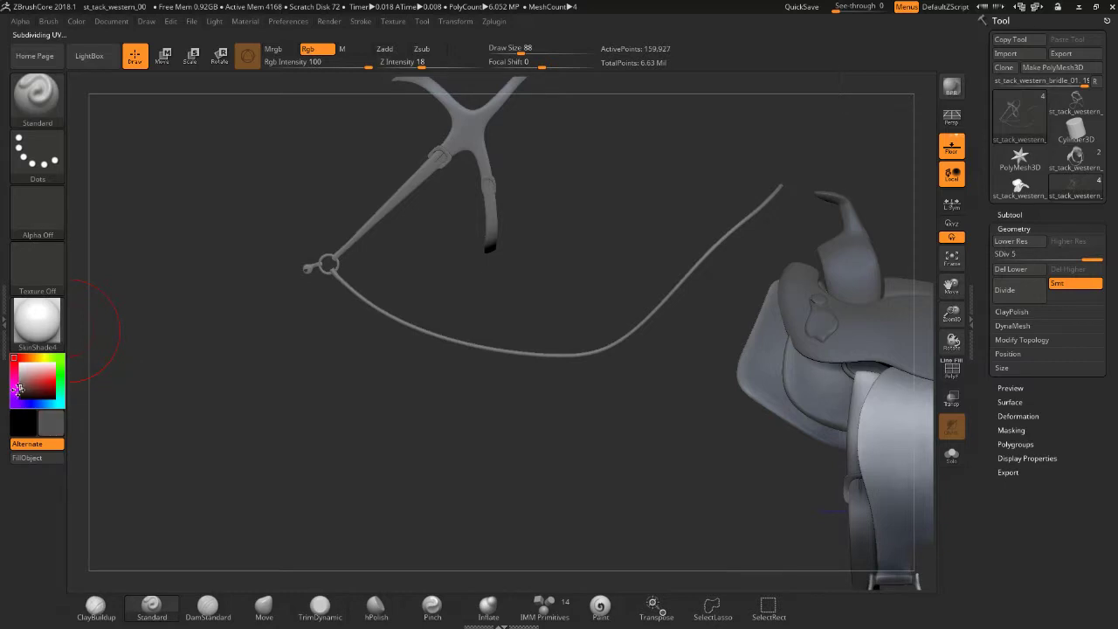
pyautogui.click(86, 21)
pyautogui.click(99, 271)
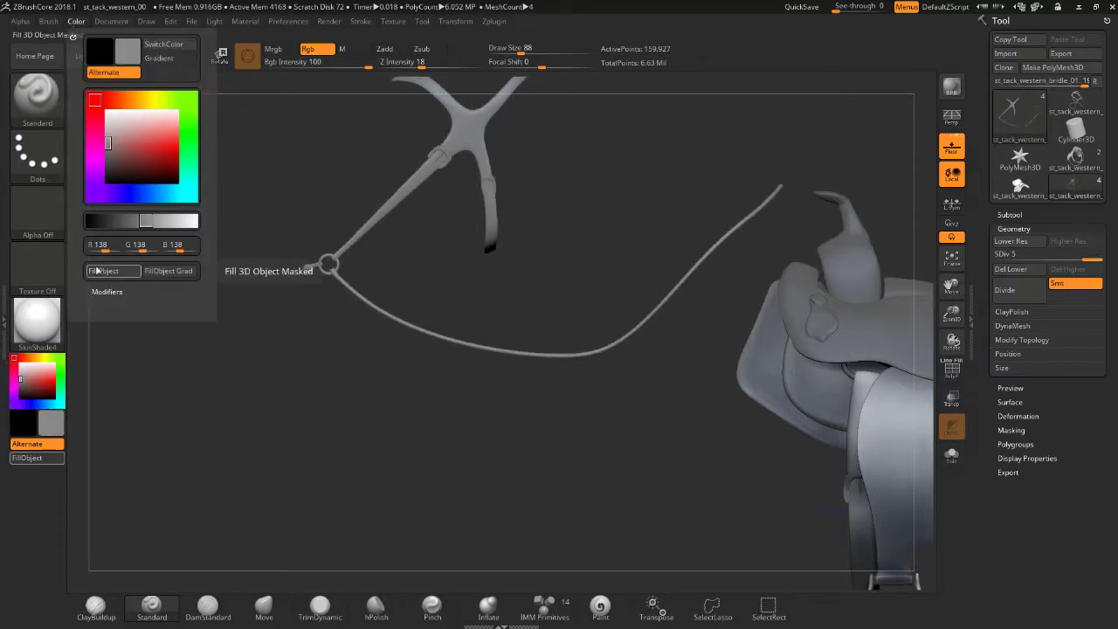
pyautogui.click(12, 389)
pyautogui.moveTo(336, 237); pyautogui.dragTo(352, 245)
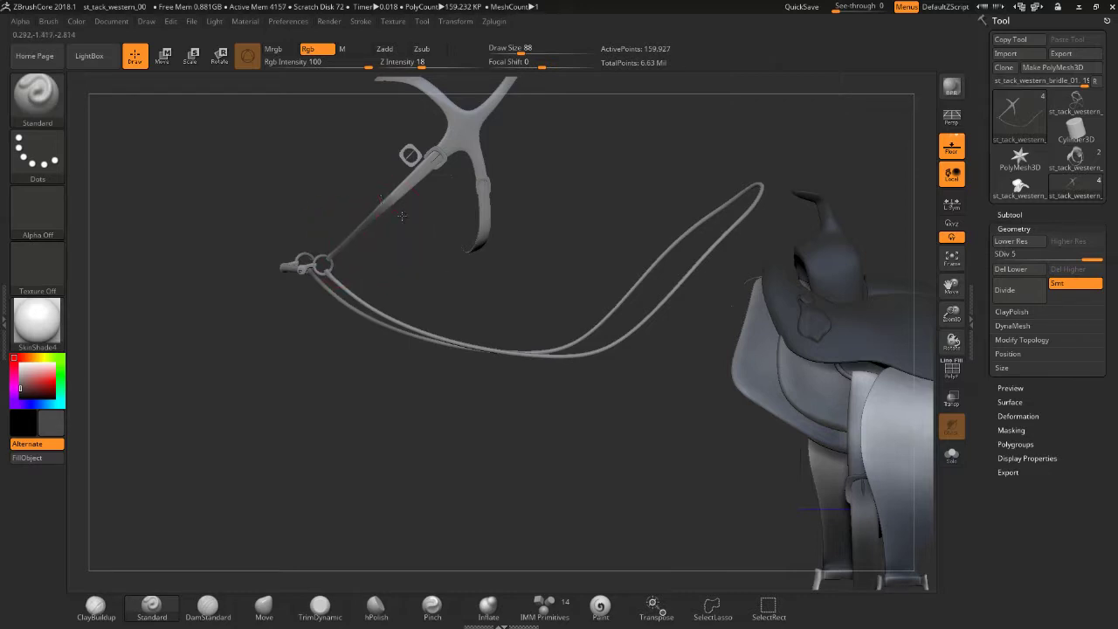
pyautogui.moveTo(536, 232); pyautogui.dragTo(554, 303)
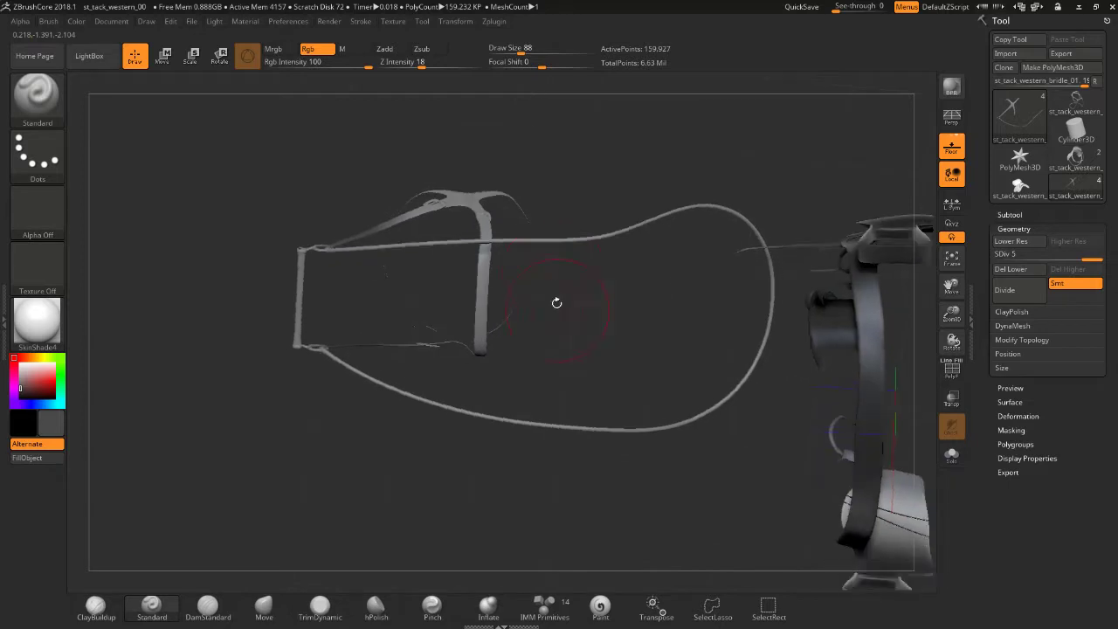
pyautogui.moveTo(459, 238); pyautogui.dragTo(477, 282)
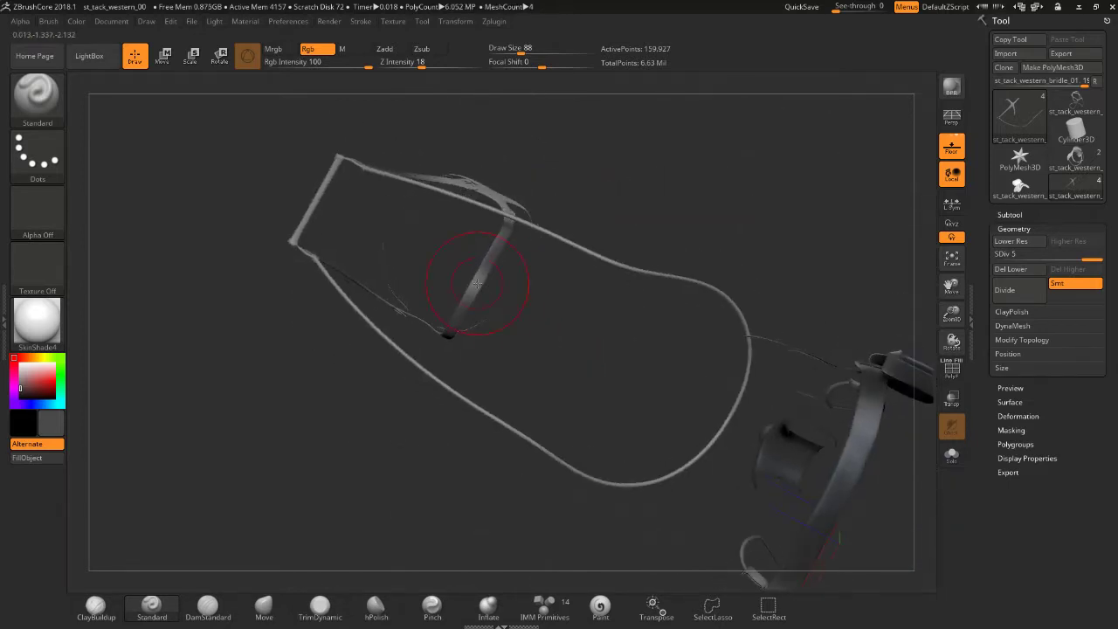
pyautogui.moveTo(554, 307); pyautogui.dragTo(552, 430)
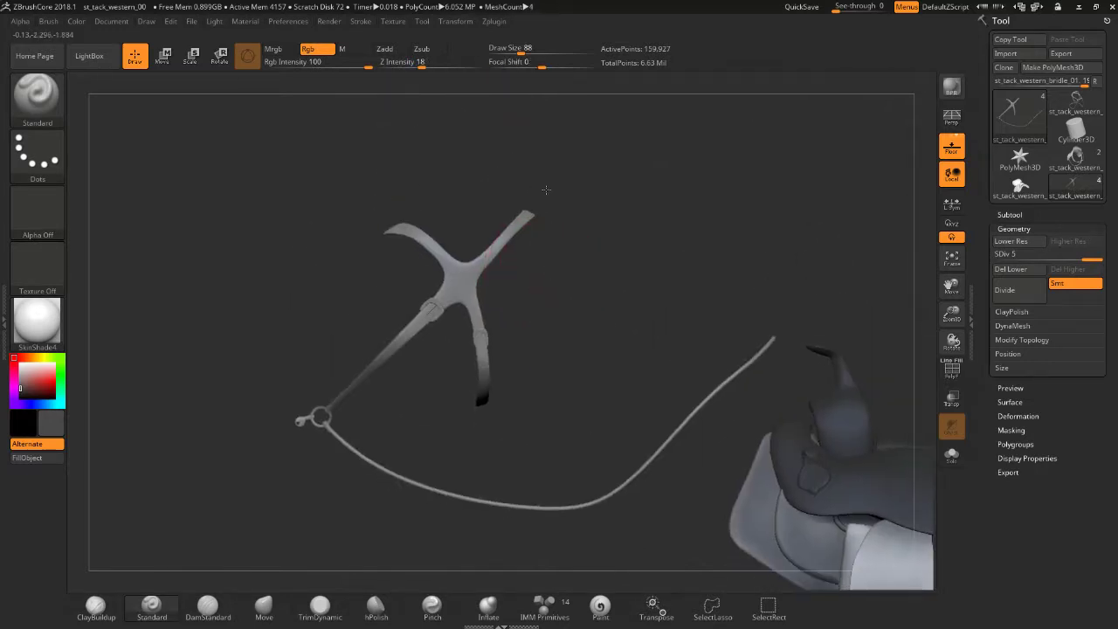
pyautogui.moveTo(533, 213)
pyautogui.mouseDown()
pyautogui.moveTo(599, 366)
pyautogui.moveTo(461, 387)
pyautogui.moveTo(420, 428)
pyautogui.mouseUp()
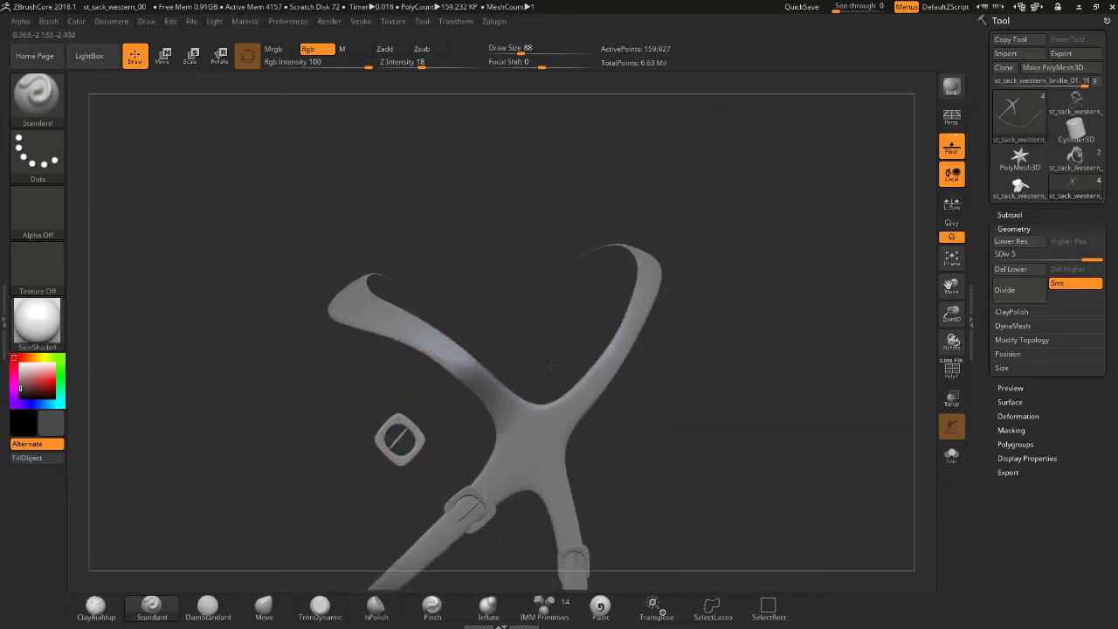
pyautogui.moveTo(442, 402); pyautogui.dragTo(392, 348)
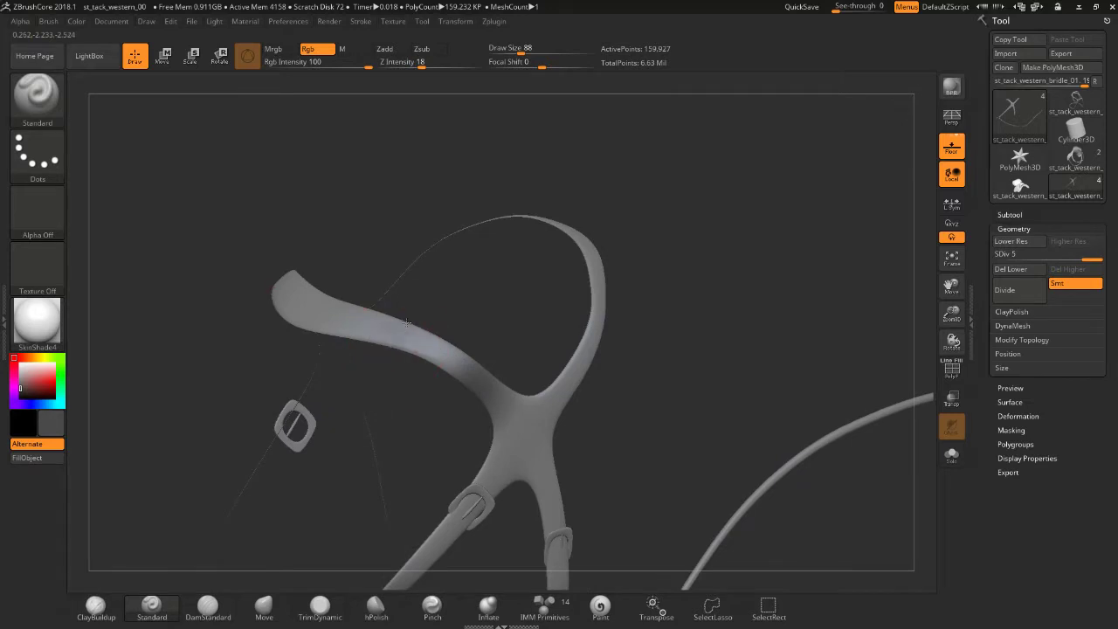
pyautogui.moveTo(464, 187); pyautogui.dragTo(500, 179)
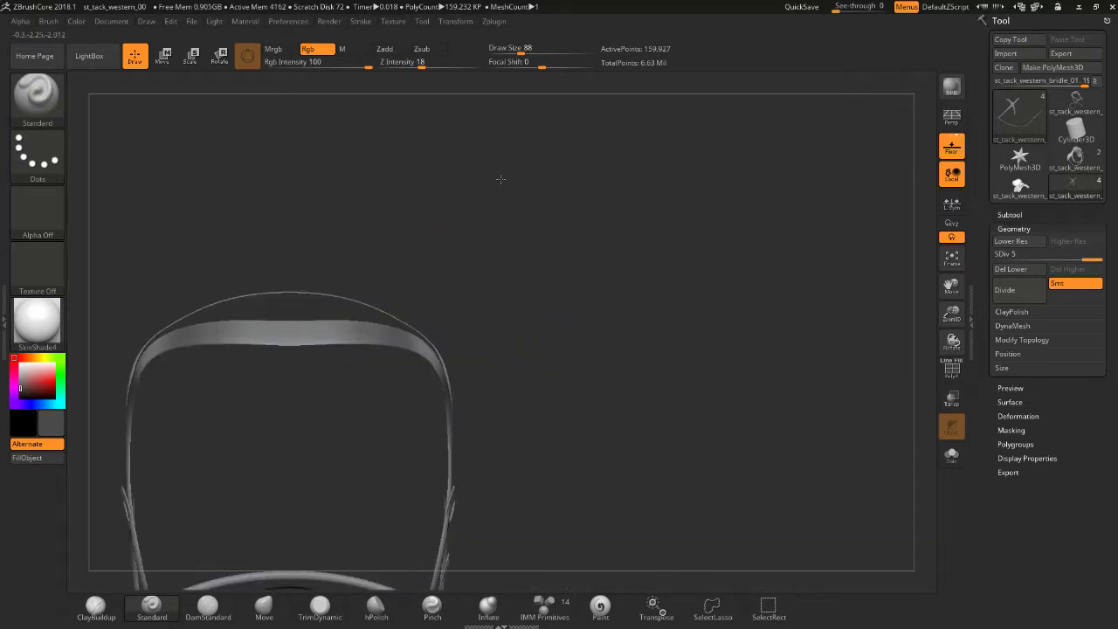
pyautogui.moveTo(526, 230)
pyautogui.mouseDown()
pyautogui.moveTo(314, 362)
pyautogui.moveTo(542, 250)
pyautogui.moveTo(531, 264)
pyautogui.moveTo(486, 250)
pyautogui.moveTo(557, 399)
pyautogui.mouseUp()
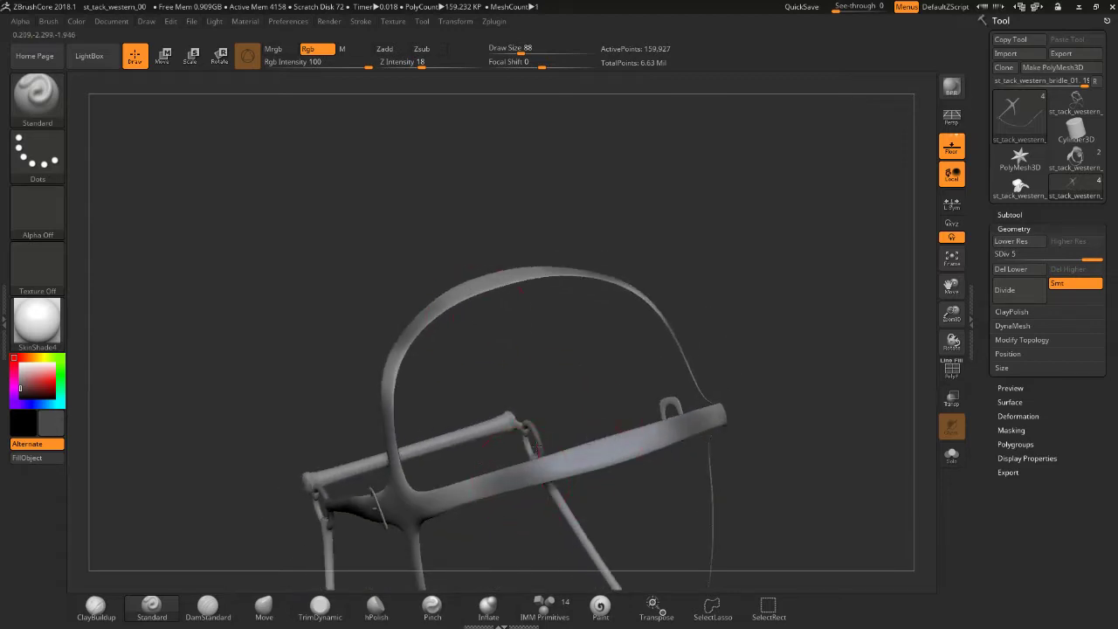
pyautogui.moveTo(577, 457)
pyautogui.mouseDown()
pyautogui.moveTo(629, 151)
pyautogui.moveTo(627, 272)
pyautogui.mouseUp()
pyautogui.press('f')
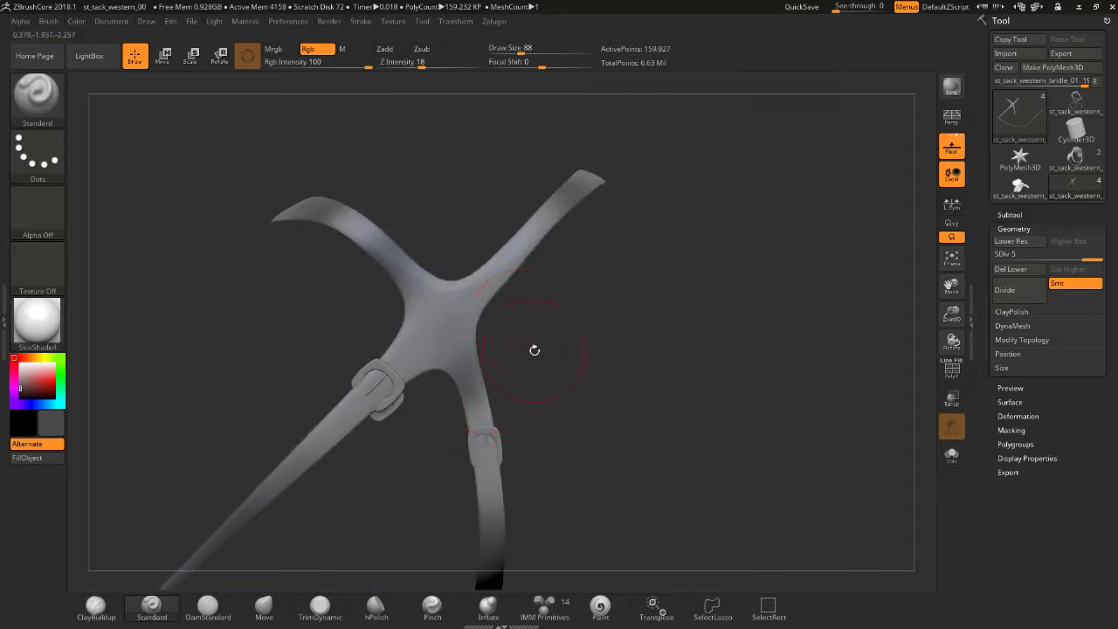
pyautogui.moveTo(535, 350)
pyautogui.mouseDown()
pyautogui.moveTo(529, 376)
pyautogui.moveTo(484, 404)
pyautogui.moveTo(594, 333)
pyautogui.mouseUp()
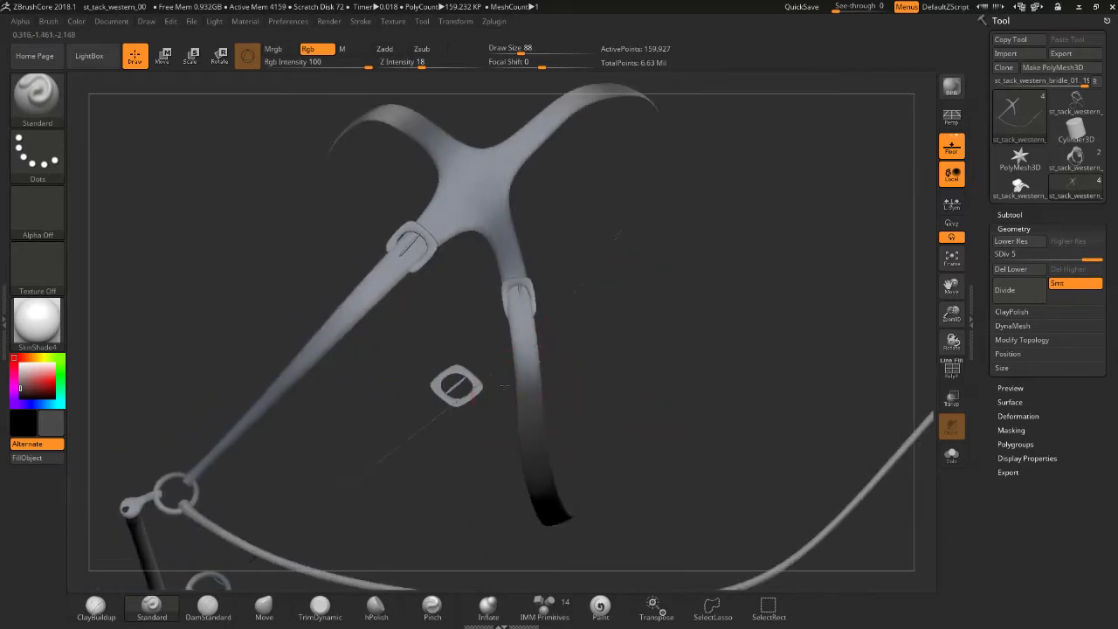
pyautogui.moveTo(20, 388); pyautogui.dragTo(20, 369)
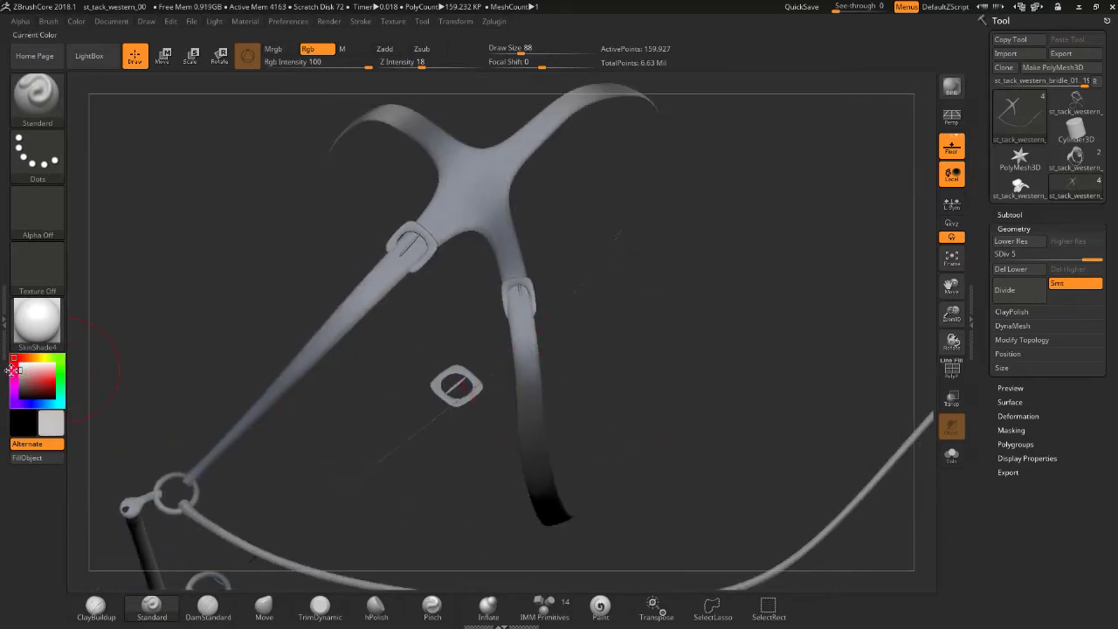
pyautogui.moveTo(434, 203)
pyautogui.mouseDown(button='right')
pyautogui.moveTo(617, 192)
pyautogui.moveTo(580, 300)
pyautogui.mouseUp(button='right')
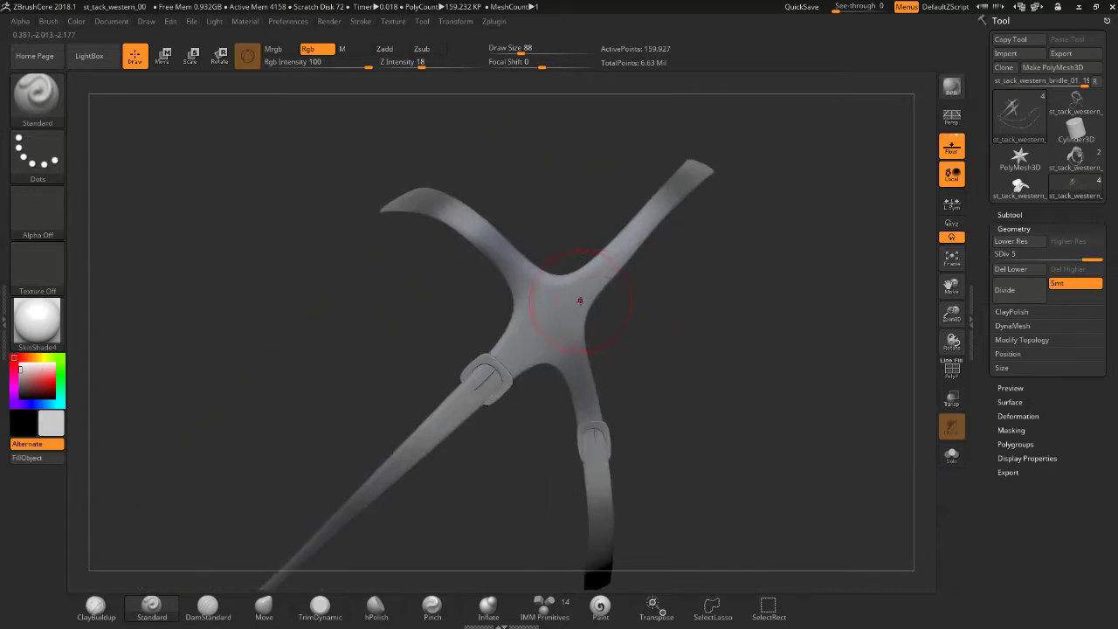
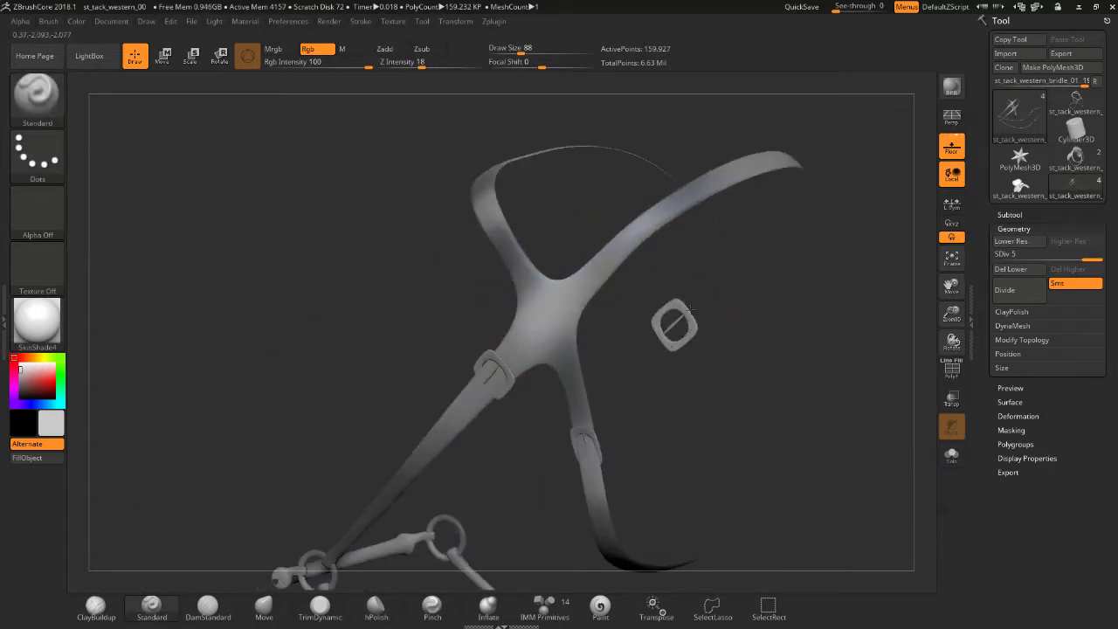
# - Sculpt the cheek strap's curve with the Standard brush, evening out its uneven bright patches
pyautogui.moveTo(666, 260); pyautogui.dragTo(515, 297, button='right')
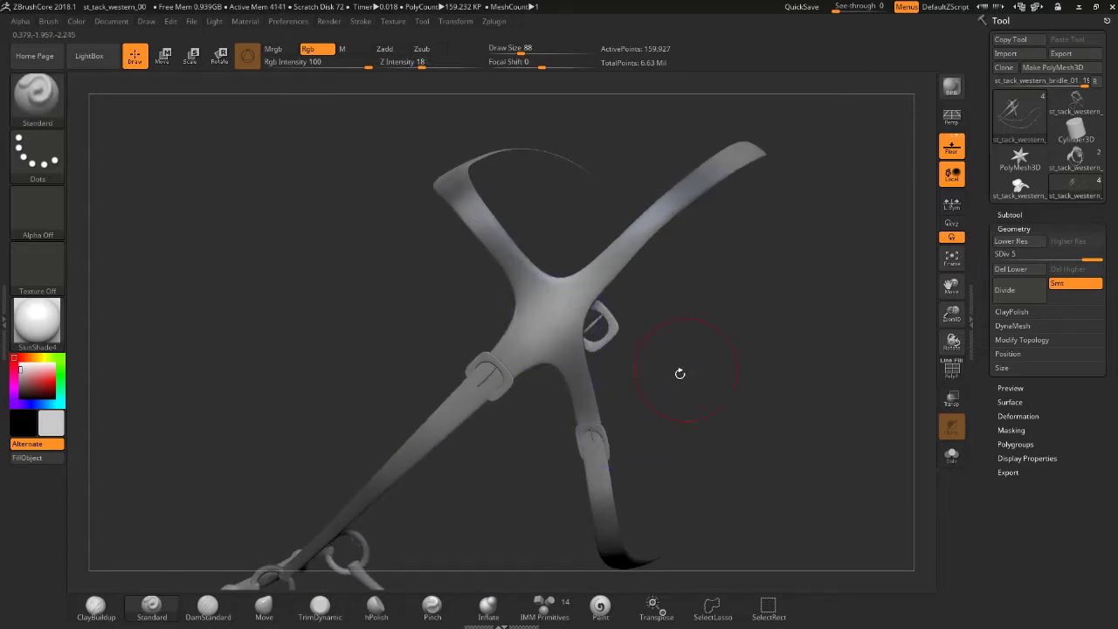
pyautogui.moveTo(728, 338); pyautogui.dragTo(535, 223, button='right')
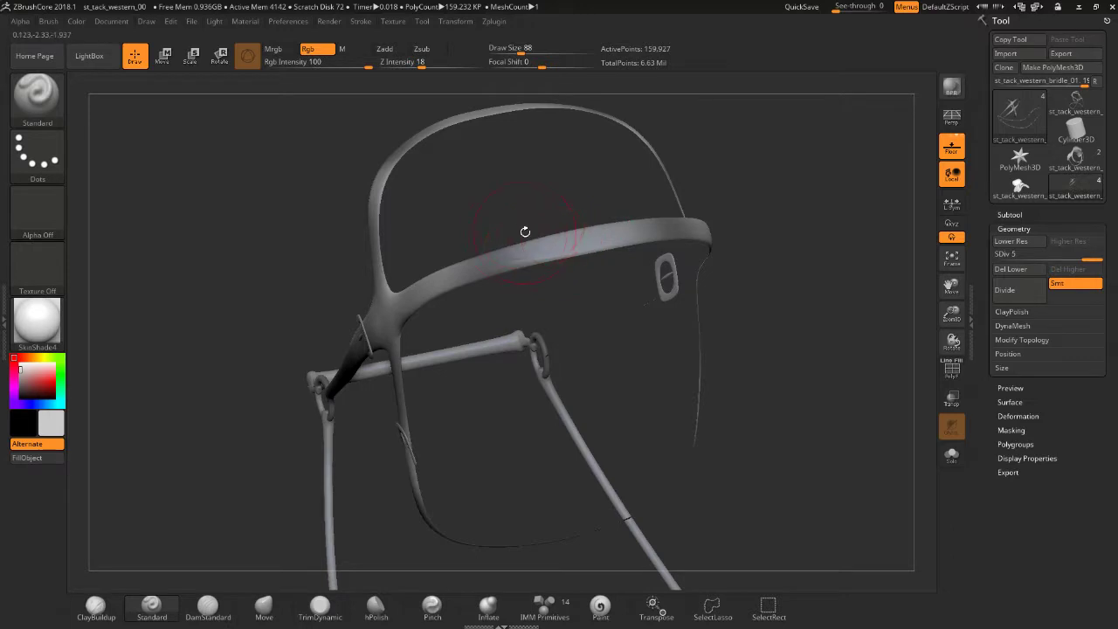
pyautogui.moveTo(517, 219)
pyautogui.mouseDown(button='right')
pyautogui.moveTo(579, 300)
pyautogui.moveTo(341, 566)
pyautogui.mouseUp(button='right')
pyautogui.moveTo(615, 145); pyautogui.dragTo(745, 238, button='right')
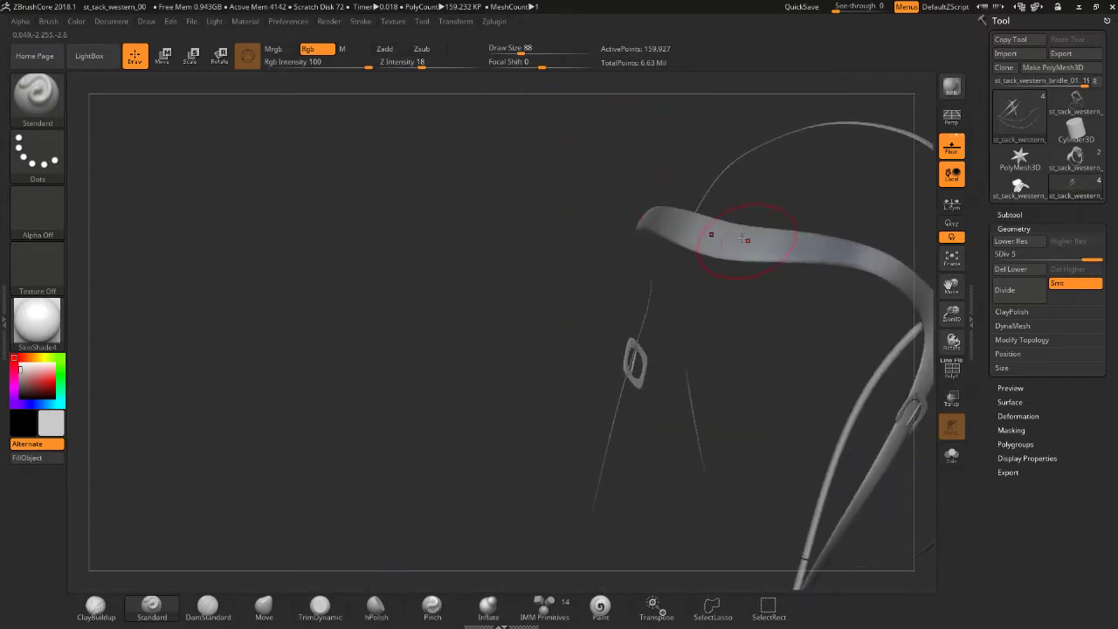
pyautogui.moveTo(784, 233); pyautogui.dragTo(773, 225)
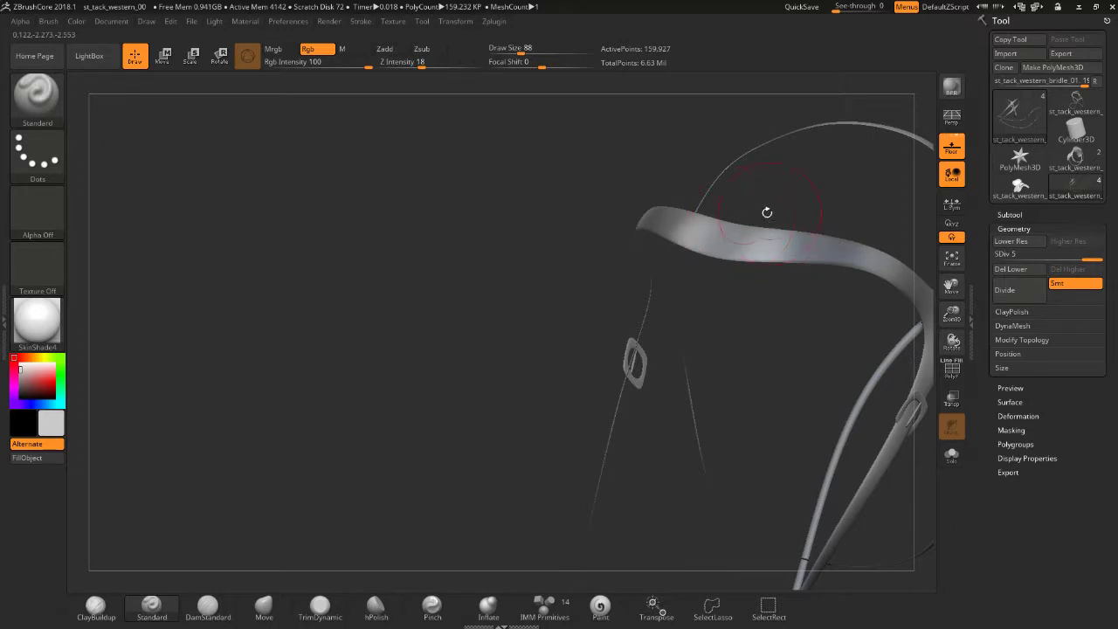
pyautogui.moveTo(790, 232); pyautogui.dragTo(800, 220, button='right')
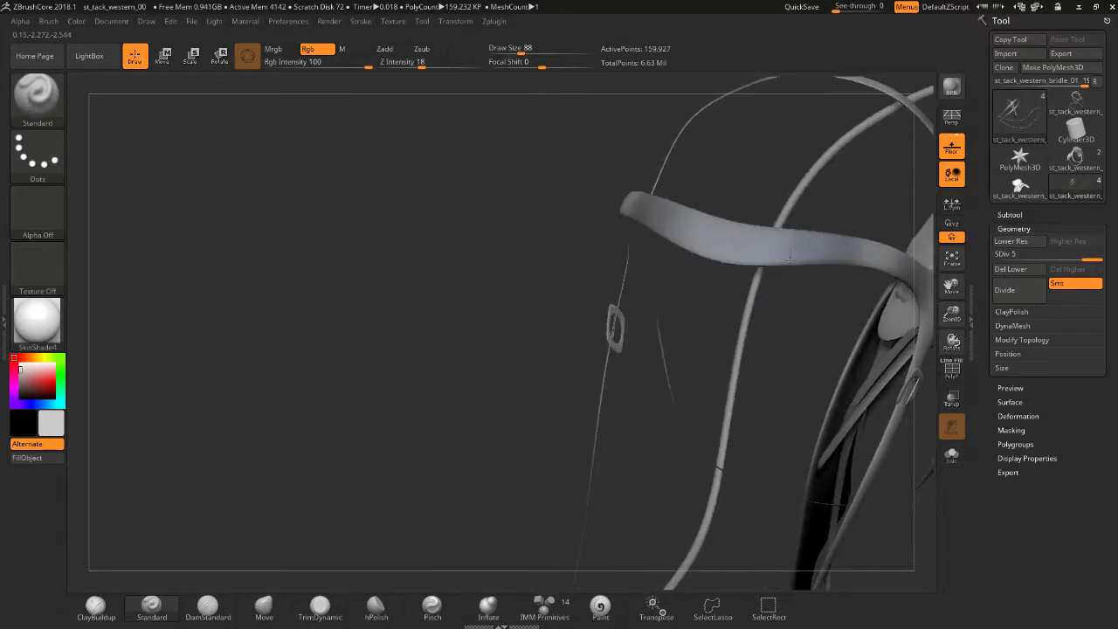
pyautogui.moveTo(790, 255); pyautogui.dragTo(780, 271)
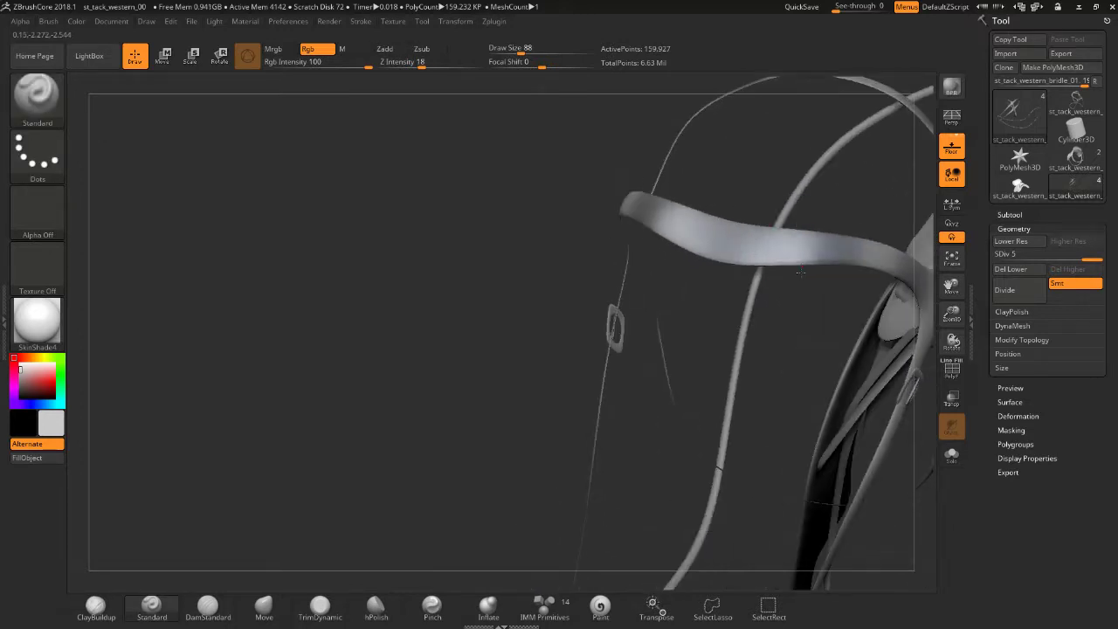
pyautogui.keyDown('shift'); pyautogui.moveTo(818, 230); pyautogui.dragTo(746, 246); pyautogui.keyUp('shift')
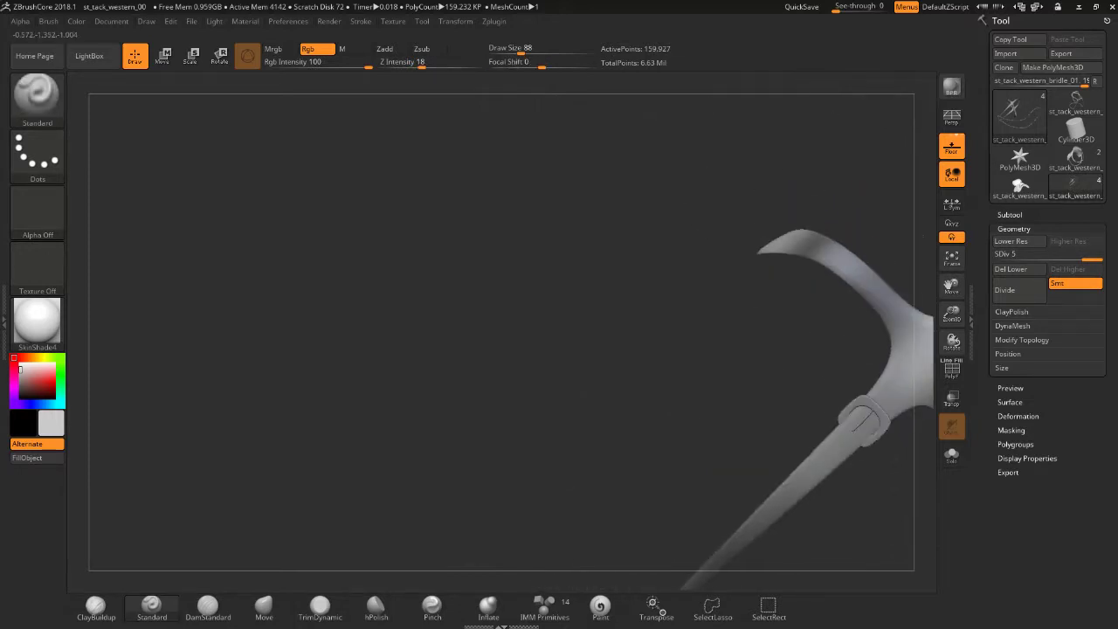
pyautogui.moveTo(869, 258); pyautogui.dragTo(846, 290)
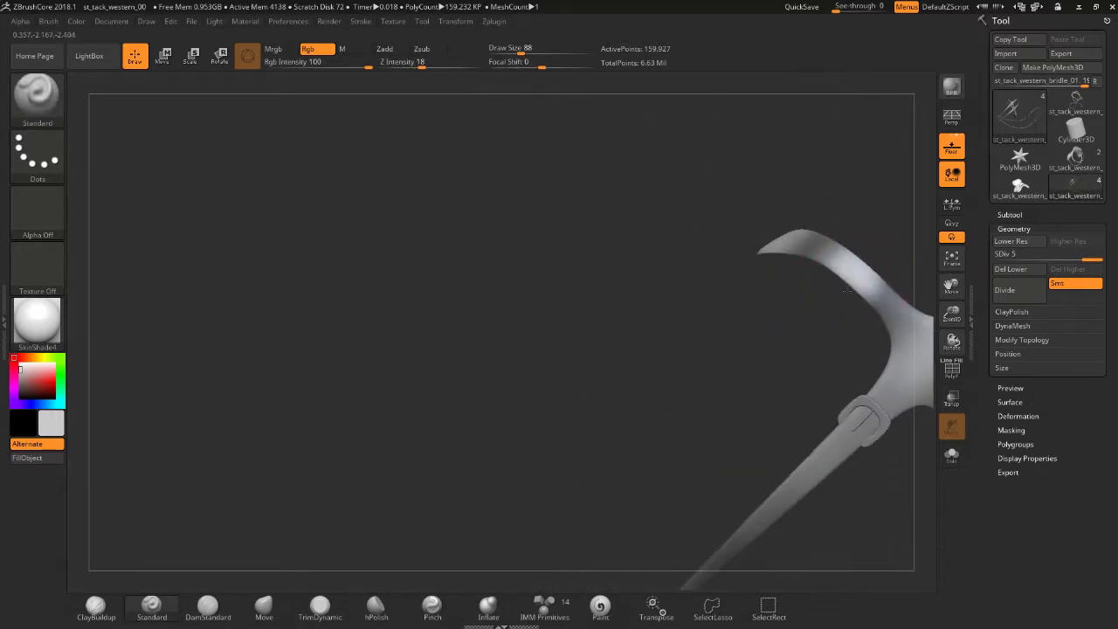
pyautogui.keyDown('shift'); pyautogui.moveTo(895, 261); pyautogui.dragTo(845, 277); pyautogui.keyUp('shift')
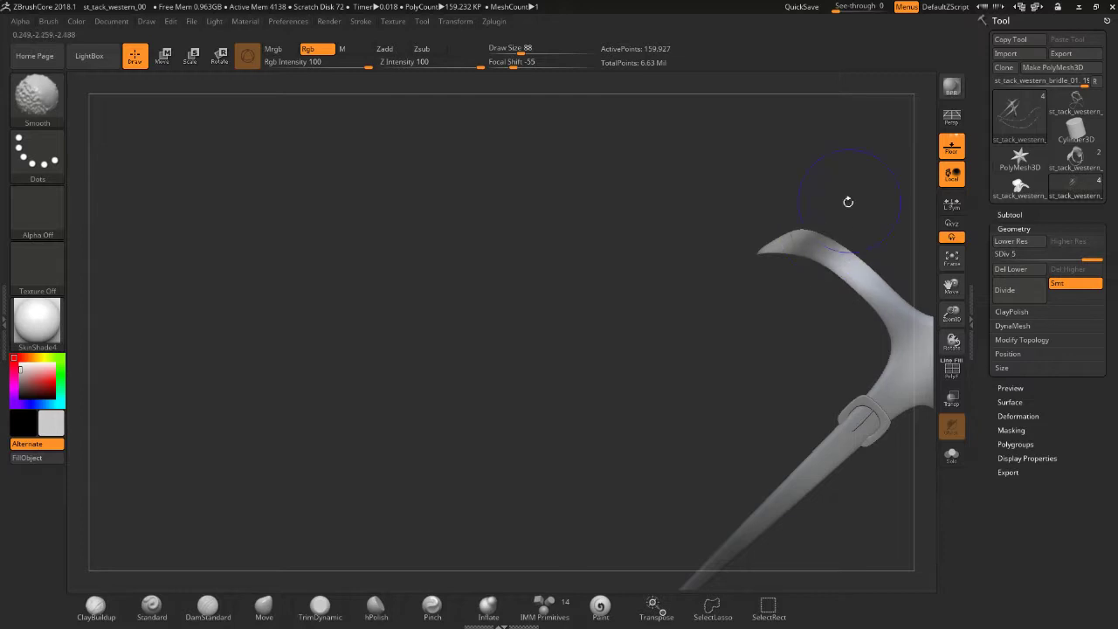
# - Smooth the strap's right side and remove the stray duplicate buckle and rings
pyautogui.moveTo(847, 202)
pyautogui.mouseDown()
pyautogui.moveTo(846, 170)
pyautogui.moveTo(705, 184)
pyautogui.moveTo(804, 332)
pyautogui.moveTo(799, 349)
pyautogui.mouseUp()
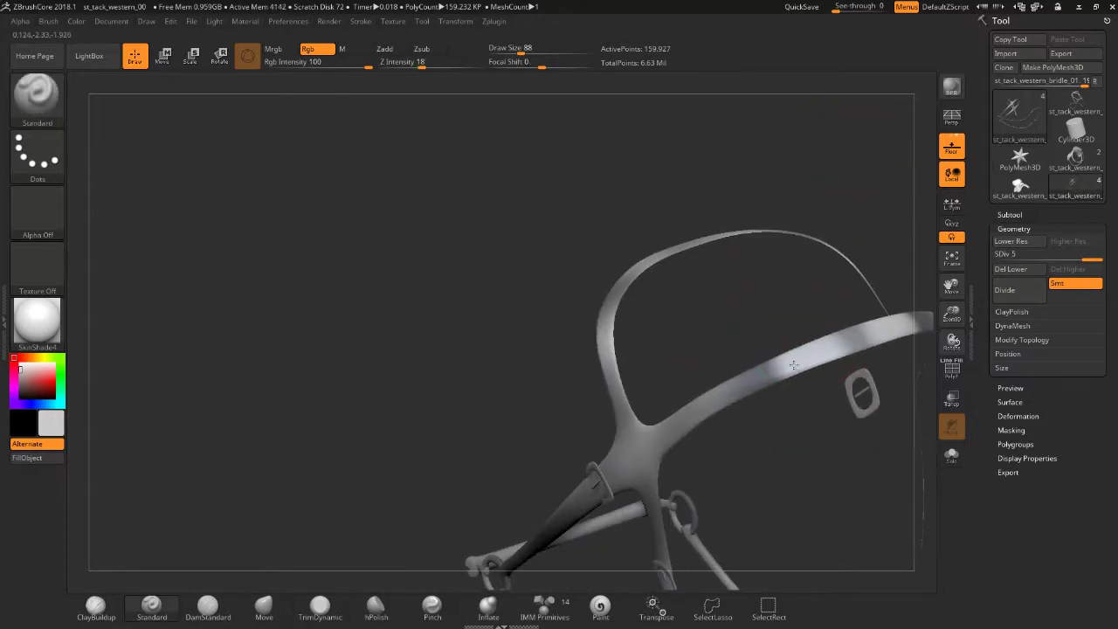
pyautogui.moveTo(821, 194); pyautogui.dragTo(868, 181)
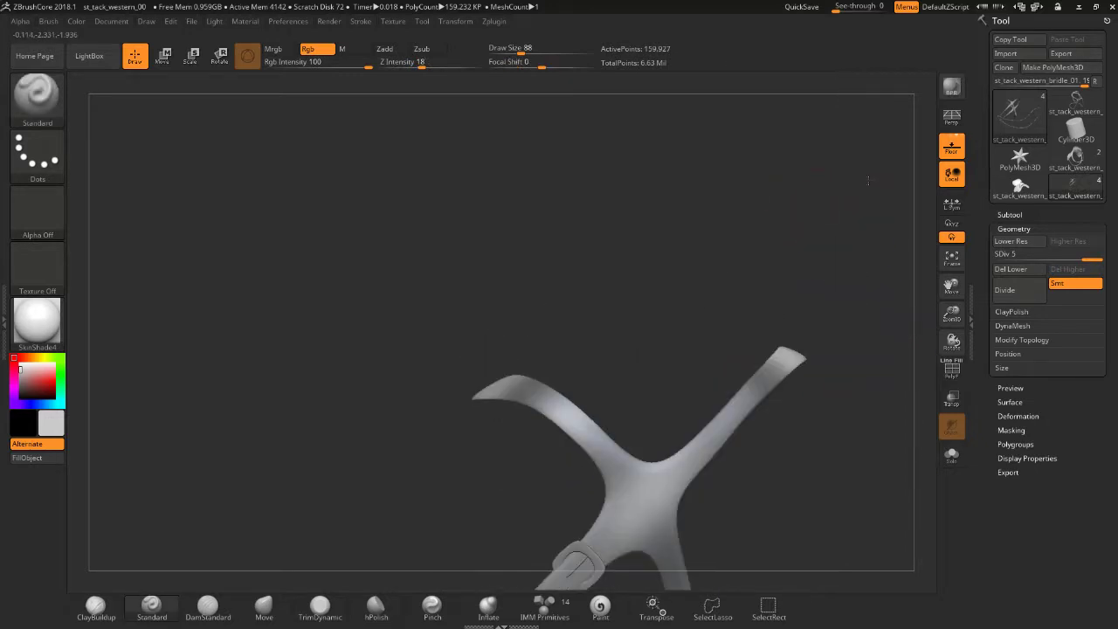
pyautogui.moveTo(826, 340)
pyautogui.mouseDown()
pyautogui.moveTo(734, 340)
pyautogui.moveTo(689, 372)
pyautogui.moveTo(699, 387)
pyautogui.moveTo(676, 393)
pyautogui.moveTo(688, 423)
pyautogui.mouseUp()
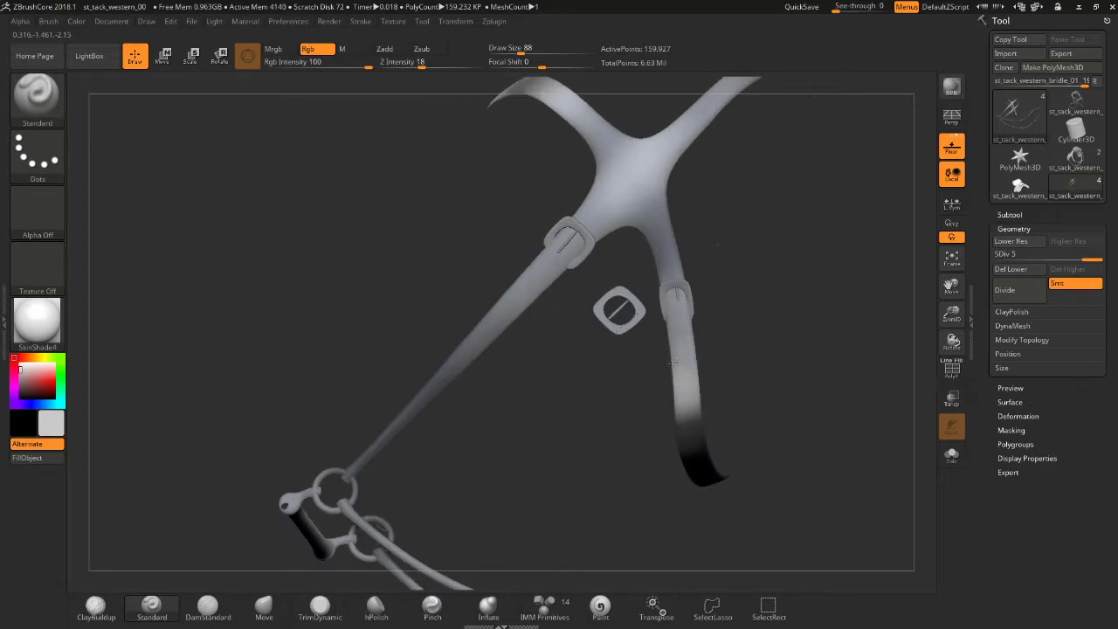
pyautogui.moveTo(759, 320)
pyautogui.mouseDown()
pyautogui.moveTo(576, 407)
pyautogui.moveTo(724, 378)
pyautogui.mouseUp()
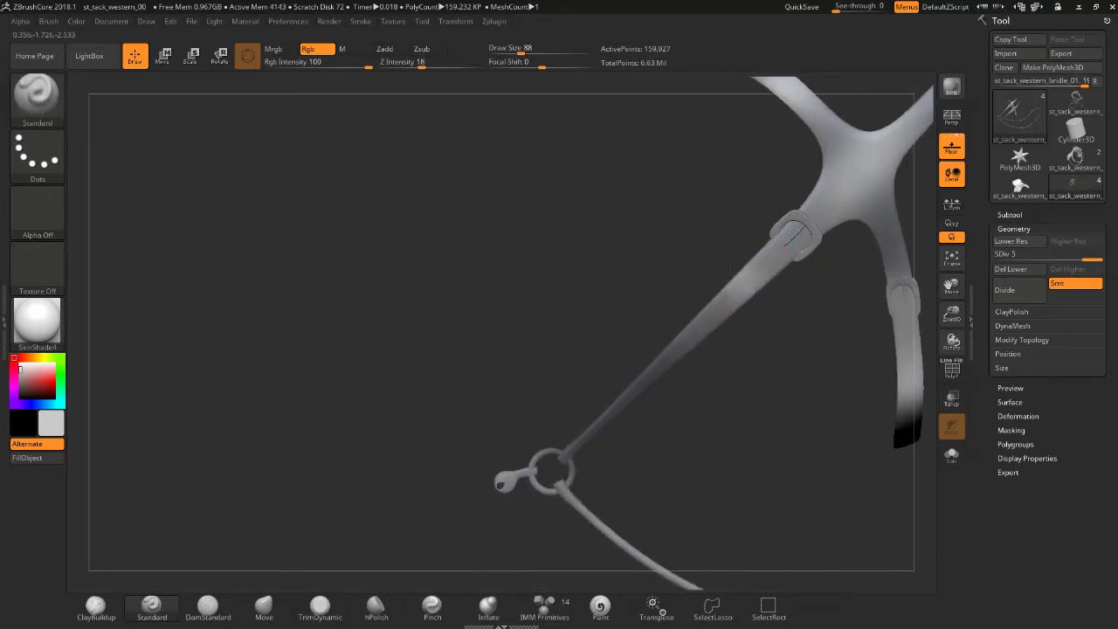
pyautogui.moveTo(734, 288)
pyautogui.mouseDown()
pyautogui.moveTo(759, 312)
pyautogui.moveTo(700, 288)
pyautogui.mouseUp()
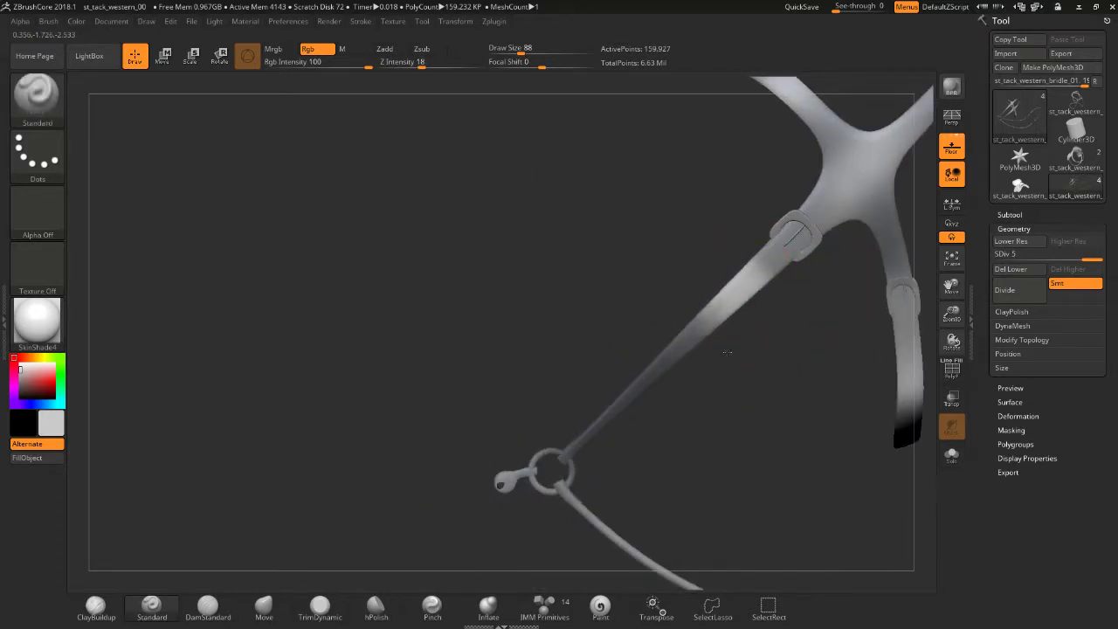
pyautogui.press('shift')
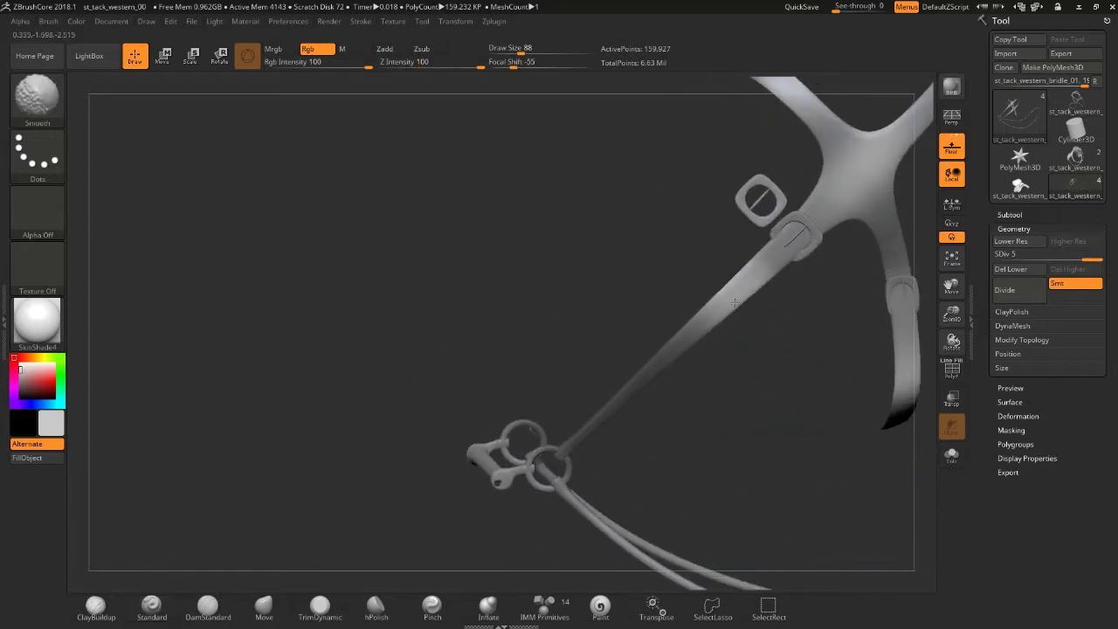
pyautogui.keyDown('ctrl'); pyautogui.keyDown('shift'); pyautogui.click(733, 340); pyautogui.keyUp('shift'); pyautogui.keyUp('ctrl')
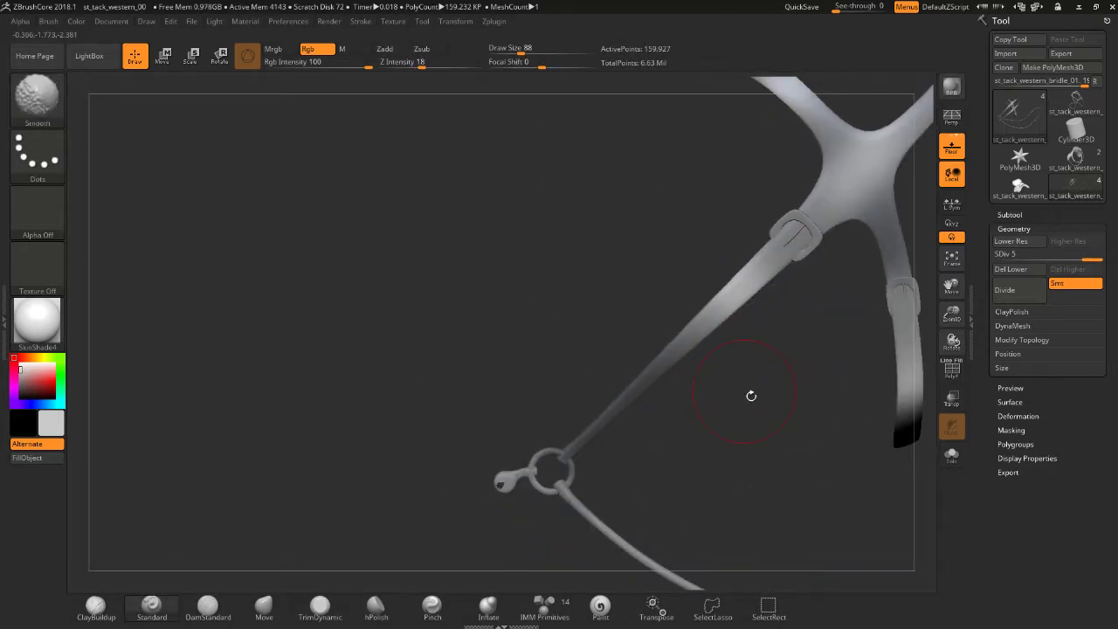
pyautogui.moveTo(776, 403); pyautogui.dragTo(697, 548)
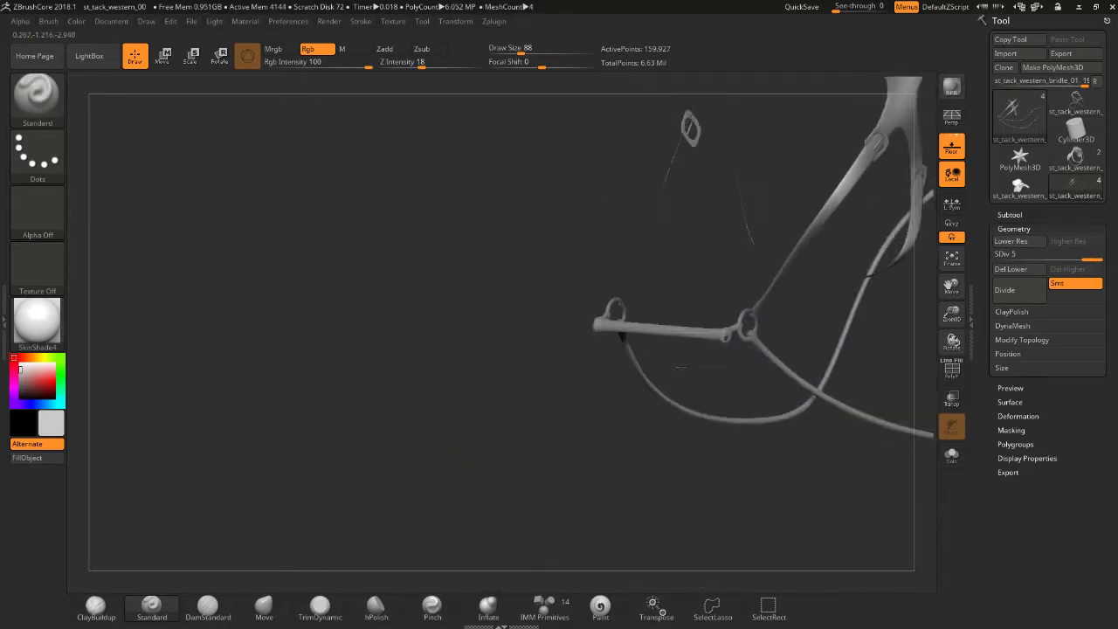
# - Smooth the bit's mouthpiece bar on both sides of its ring joints
pyautogui.moveTo(559, 464)
pyautogui.mouseDown()
pyautogui.moveTo(634, 301)
pyautogui.moveTo(671, 394)
pyautogui.moveTo(690, 339)
pyautogui.mouseUp()
pyautogui.moveTo(693, 301)
pyautogui.mouseDown()
pyautogui.moveTo(652, 288)
pyautogui.moveTo(656, 319)
pyautogui.moveTo(580, 335)
pyautogui.moveTo(710, 351)
pyautogui.mouseUp()
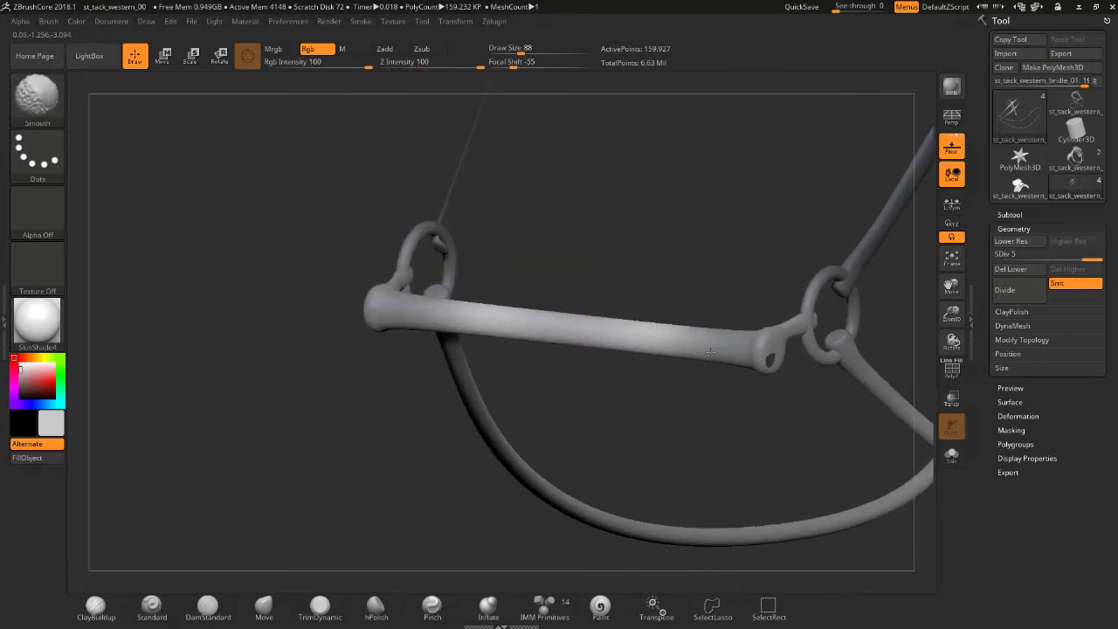
pyautogui.moveTo(760, 427); pyautogui.dragTo(733, 410)
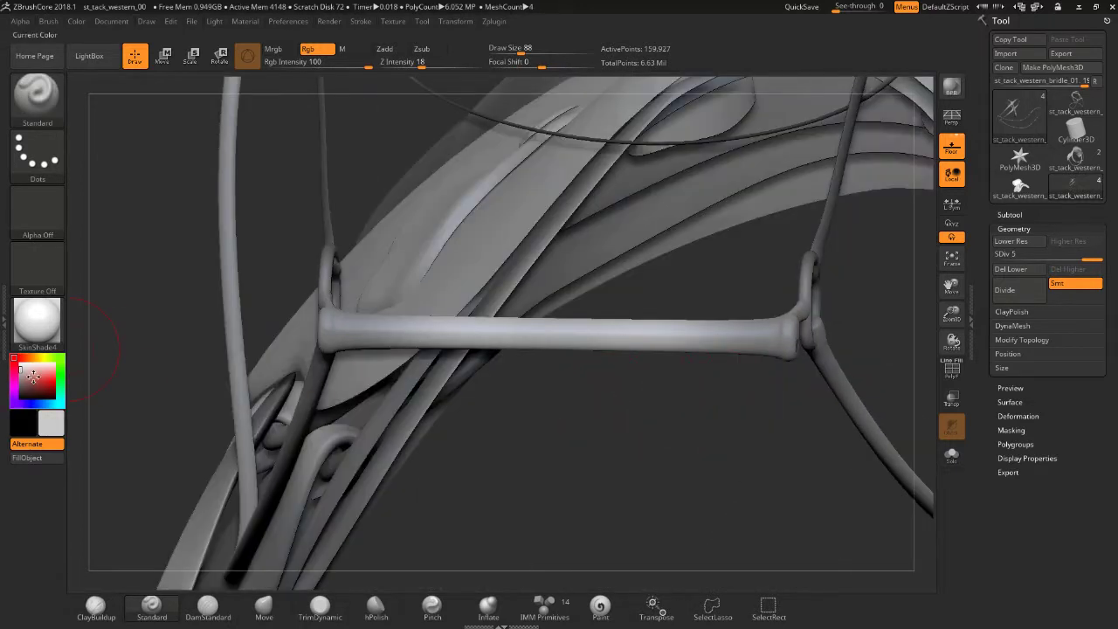
pyautogui.click(21, 389)
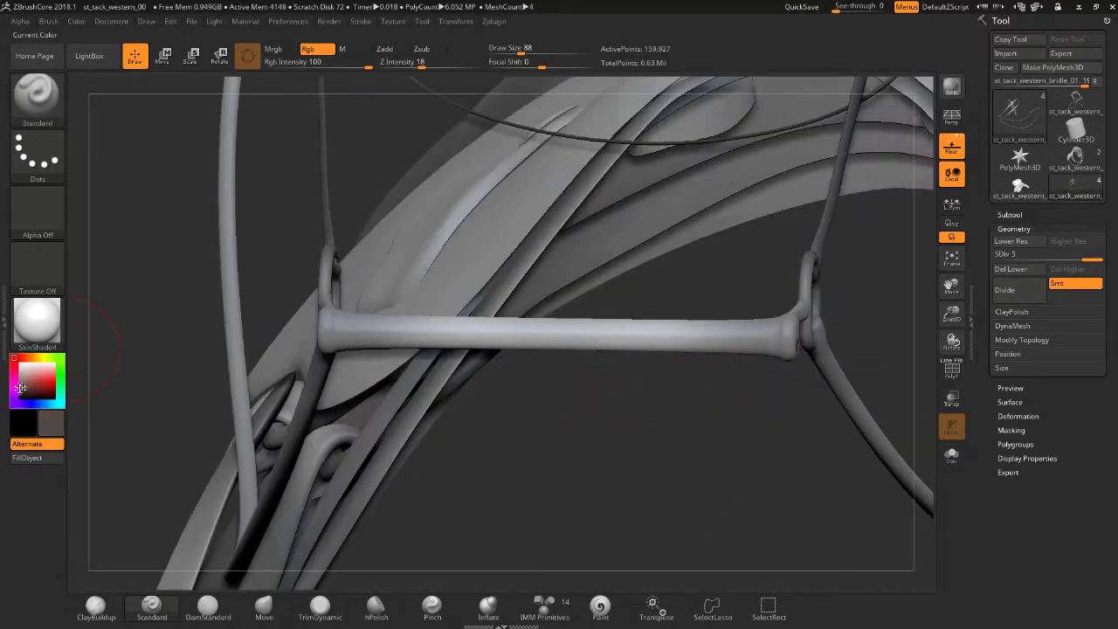
pyautogui.moveTo(694, 467); pyautogui.dragTo(714, 375)
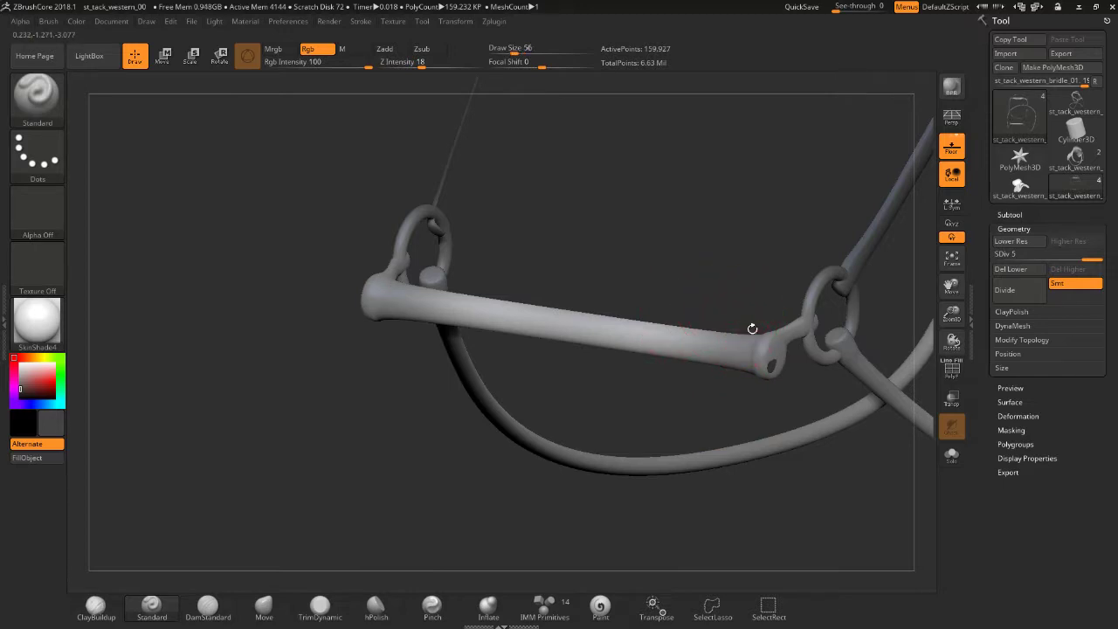
pyautogui.moveTo(752, 328); pyautogui.dragTo(725, 356)
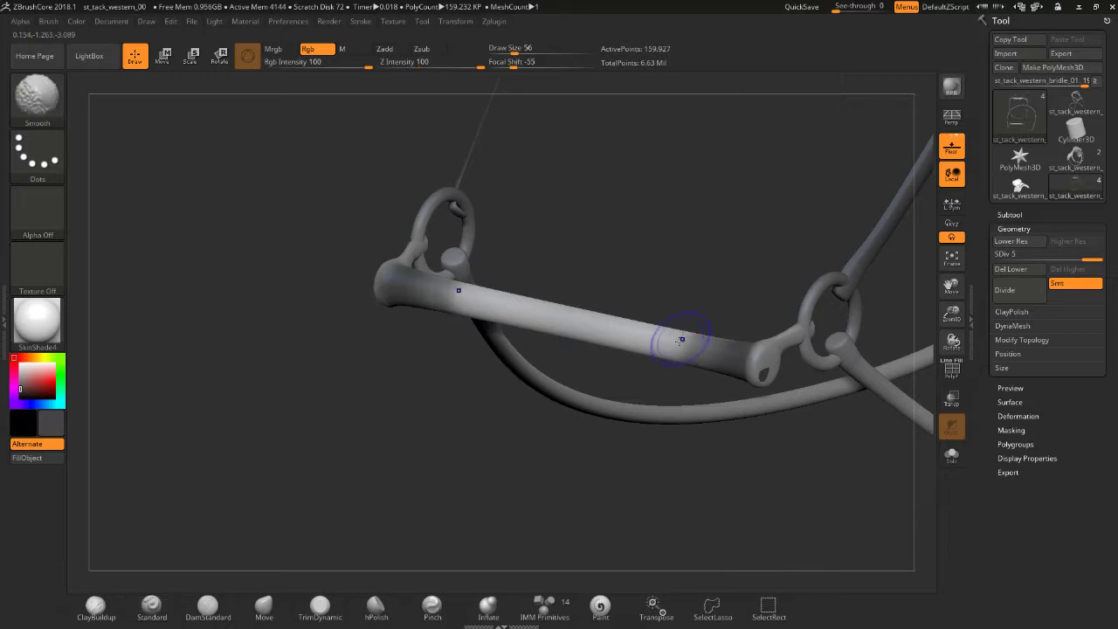
pyautogui.keyDown('shift'); pyautogui.moveTo(676, 337); pyautogui.dragTo(709, 355); pyautogui.keyUp('shift')
pyautogui.moveTo(665, 292)
pyautogui.mouseDown()
pyautogui.moveTo(625, 260)
pyautogui.moveTo(671, 385)
pyautogui.mouseUp()
pyautogui.moveTo(607, 343)
pyautogui.keyDown('shift'); pyautogui.mouseDown()
pyautogui.moveTo(668, 349)
pyautogui.moveTo(667, 370)
pyautogui.mouseUp(); pyautogui.keyUp('shift')
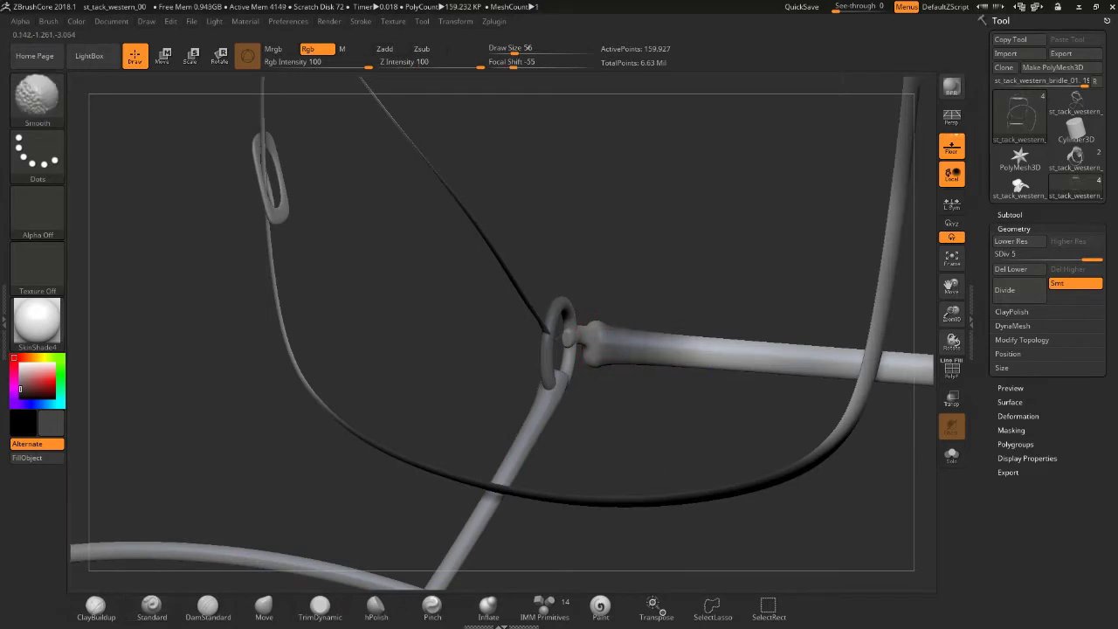
pyautogui.moveTo(696, 255)
pyautogui.mouseDown()
pyautogui.moveTo(611, 327)
pyautogui.moveTo(651, 302)
pyautogui.moveTo(744, 469)
pyautogui.moveTo(689, 431)
pyautogui.mouseUp()
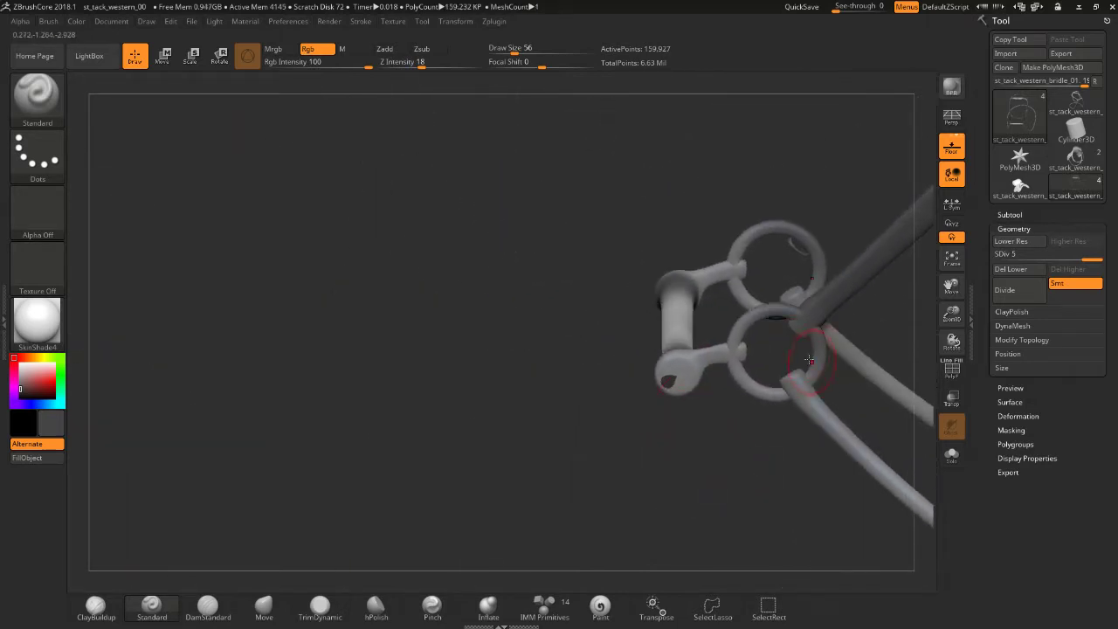
# - Smooth the joint where the strap end meets the bit ring
pyautogui.moveTo(807, 109)
pyautogui.keyDown('alt'); pyautogui.mouseDown()
pyautogui.moveTo(880, 347)
pyautogui.moveTo(790, 243)
pyautogui.mouseUp(); pyautogui.keyUp('alt')
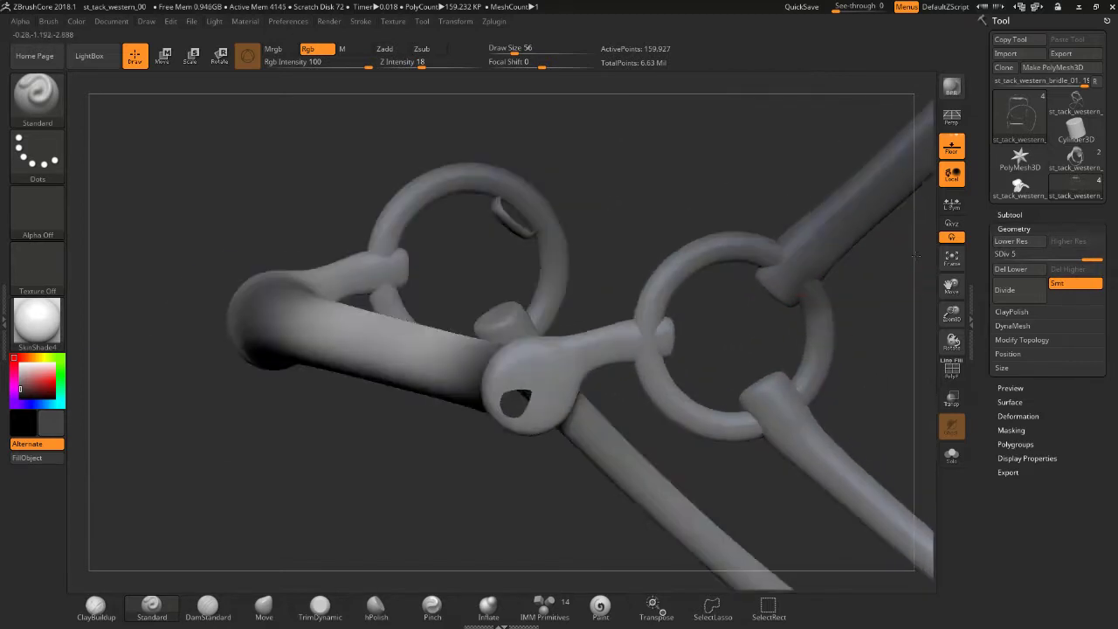
pyautogui.press('shift')
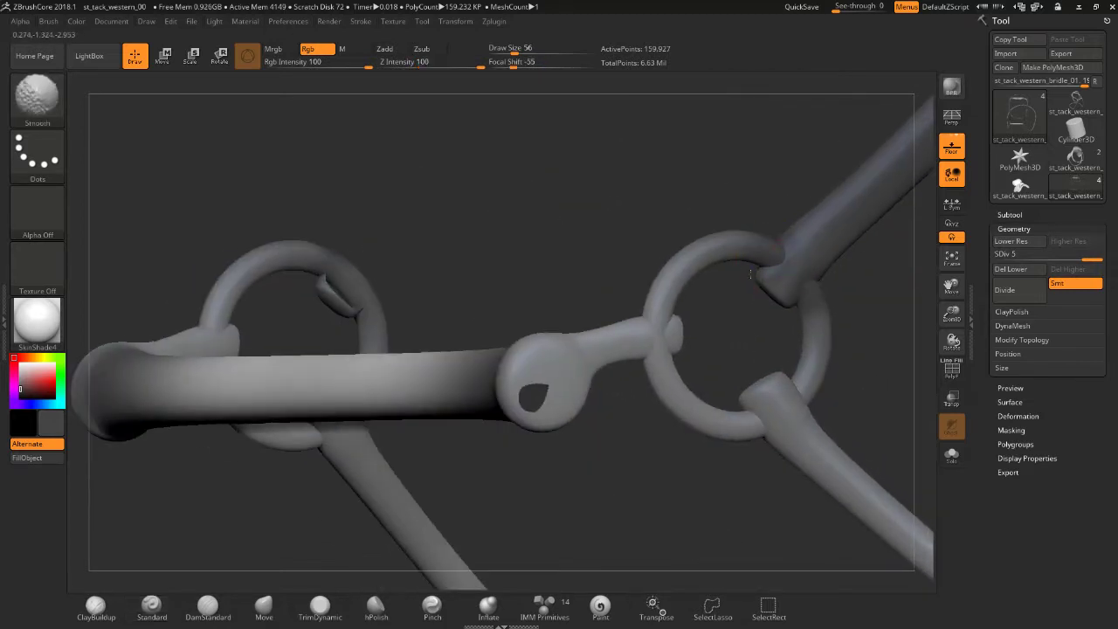
pyautogui.moveTo(874, 330); pyautogui.dragTo(825, 385)
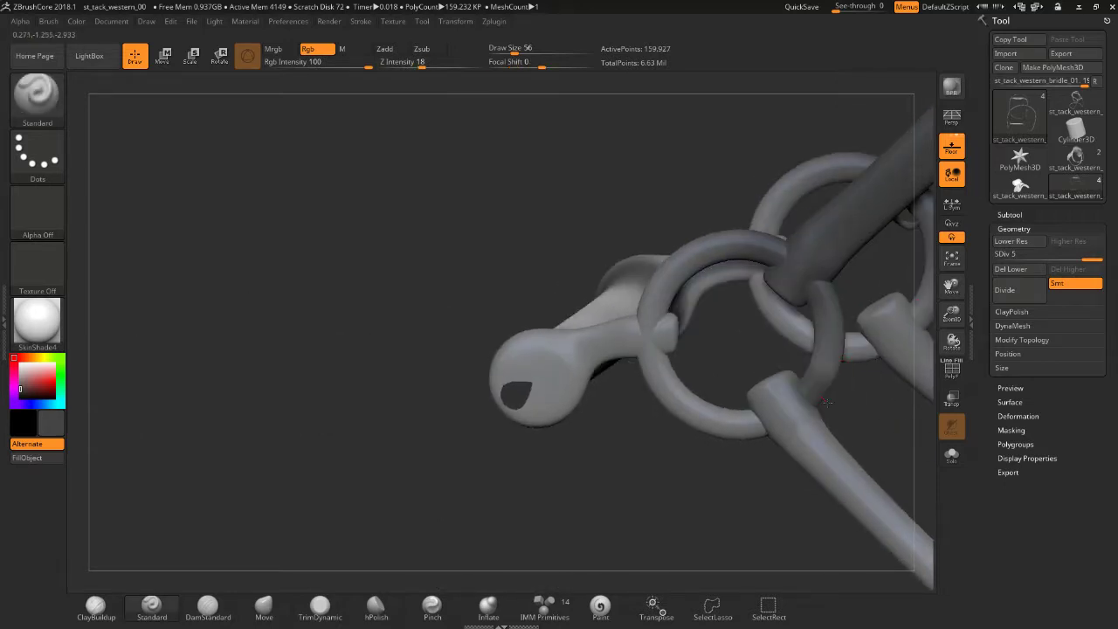
pyautogui.press('shift')
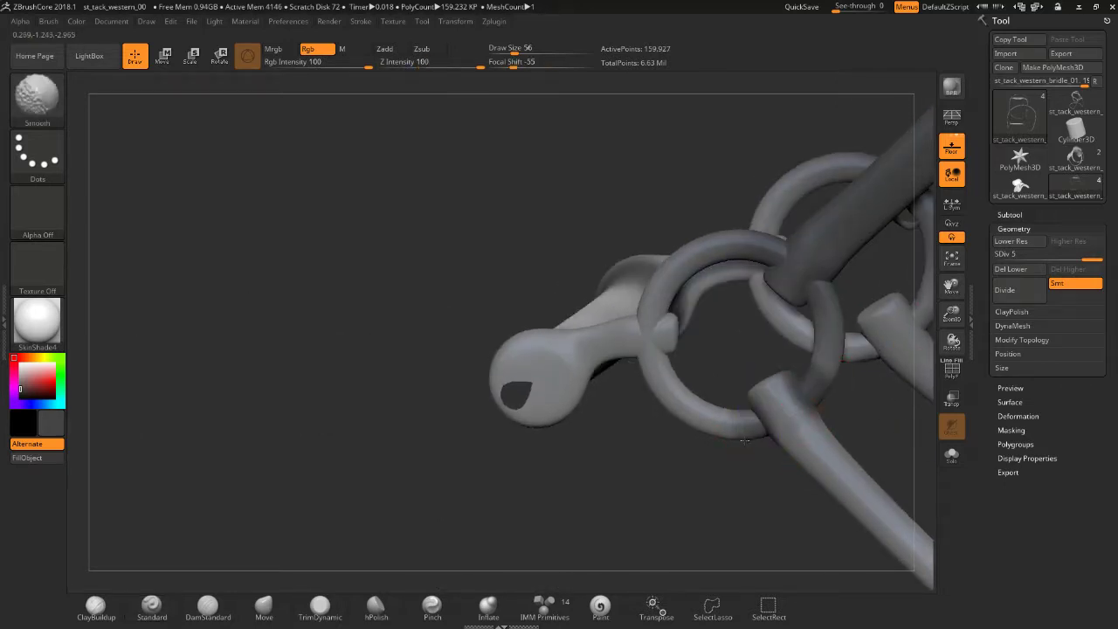
pyautogui.moveTo(846, 431)
pyautogui.mouseDown()
pyautogui.moveTo(931, 408)
pyautogui.moveTo(724, 394)
pyautogui.mouseUp()
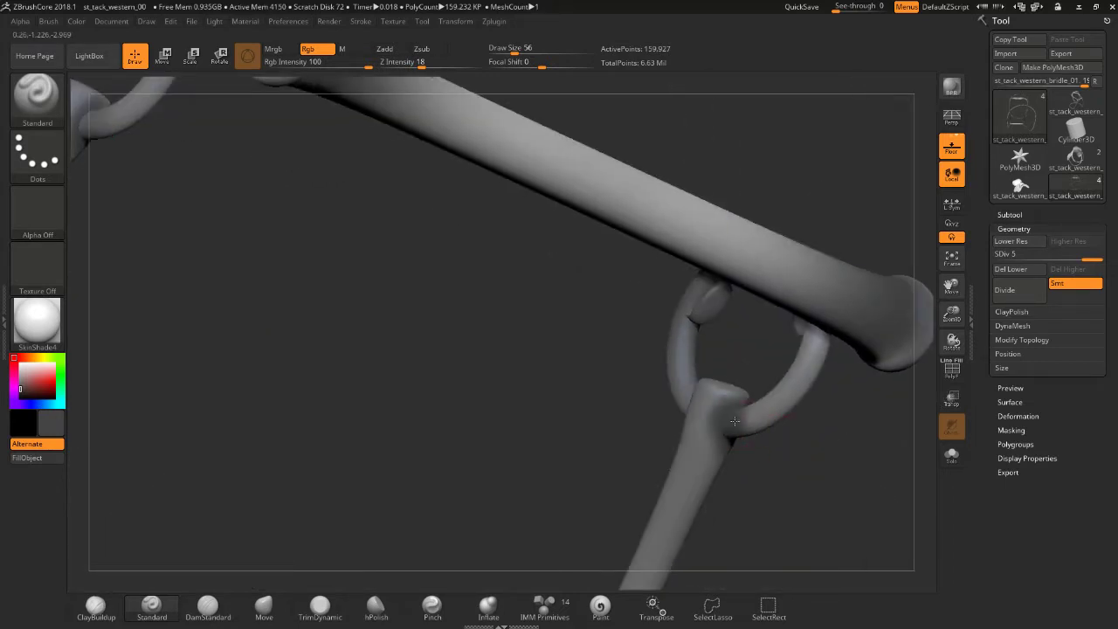
pyautogui.moveTo(786, 466); pyautogui.dragTo(677, 404)
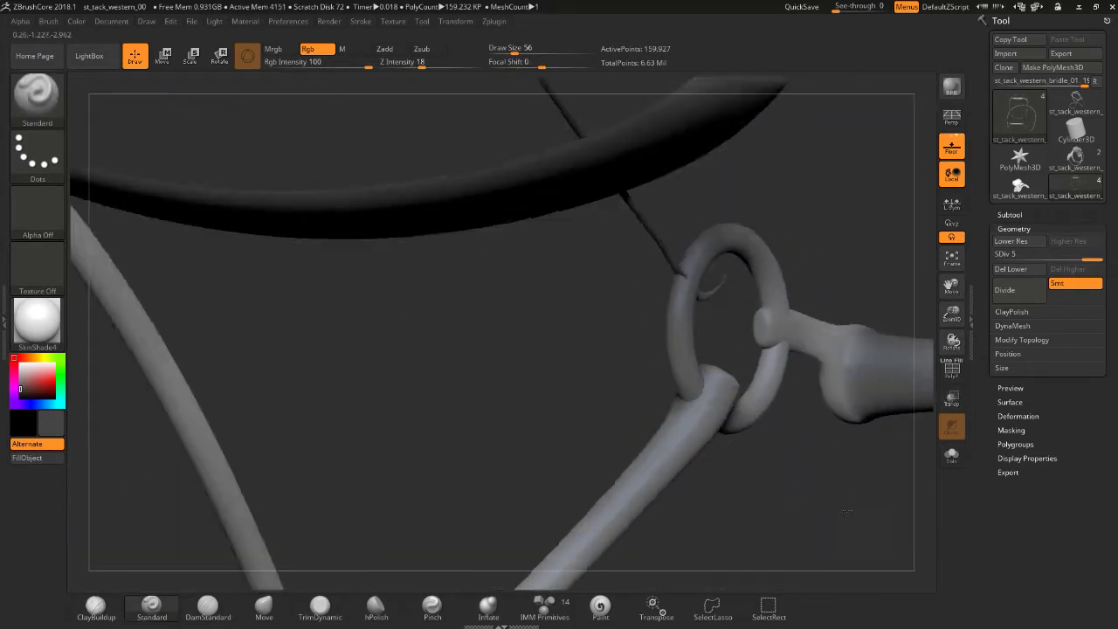
pyautogui.press('shift')
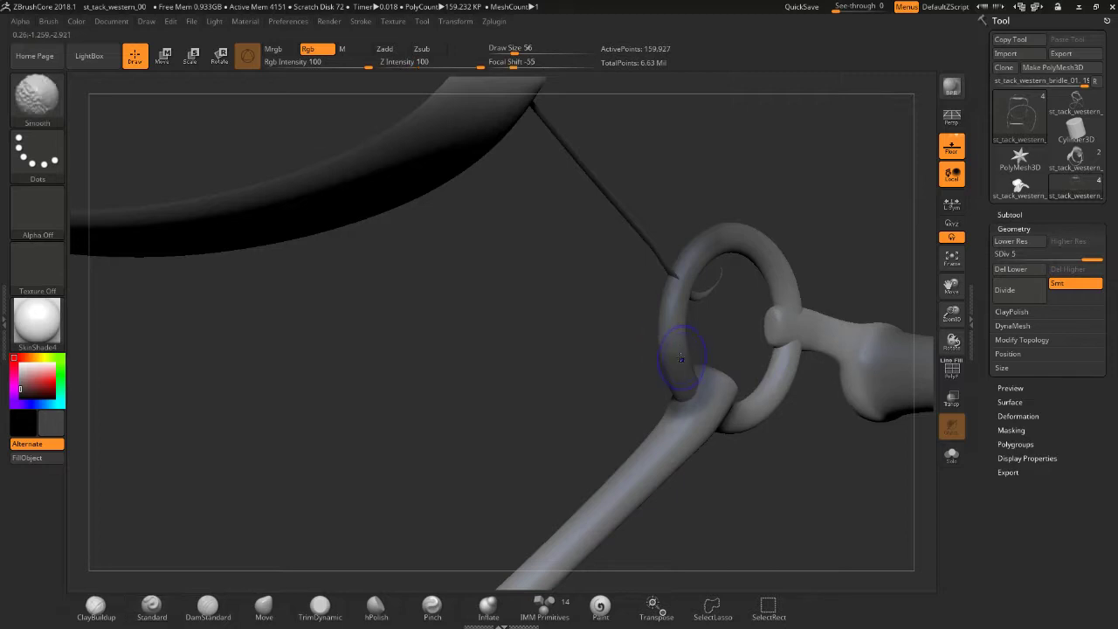
pyautogui.moveTo(819, 254)
pyautogui.mouseDown()
pyautogui.moveTo(824, 292)
pyautogui.moveTo(809, 293)
pyautogui.mouseUp()
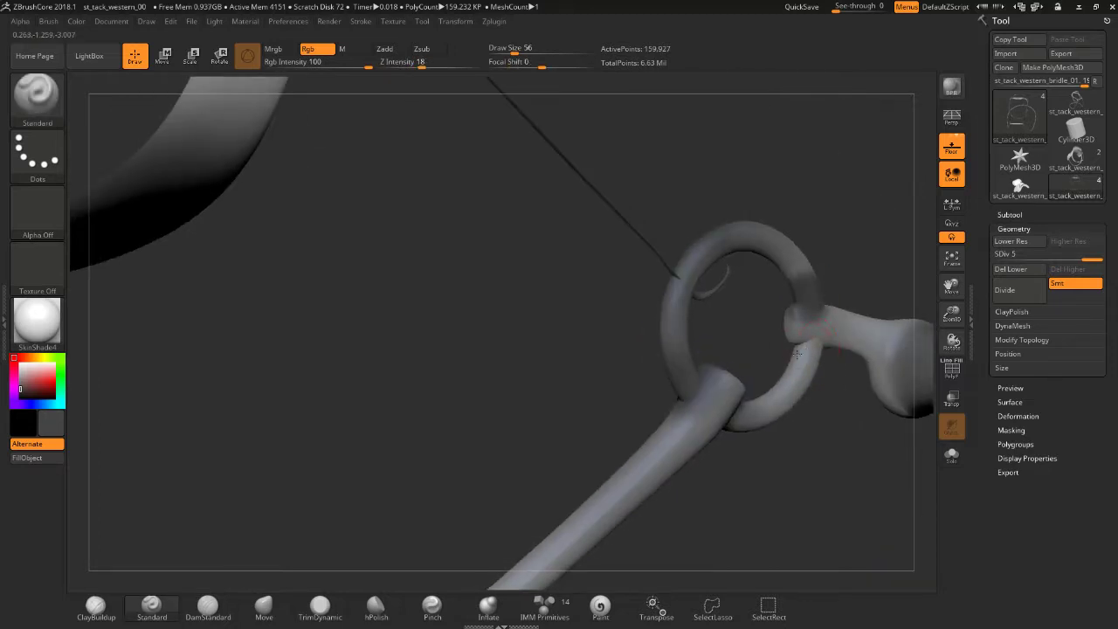
pyautogui.moveTo(812, 354)
pyautogui.keyDown('shift'); pyautogui.mouseDown()
pyautogui.moveTo(811, 303)
pyautogui.moveTo(718, 287)
pyautogui.mouseUp(); pyautogui.keyUp('shift')
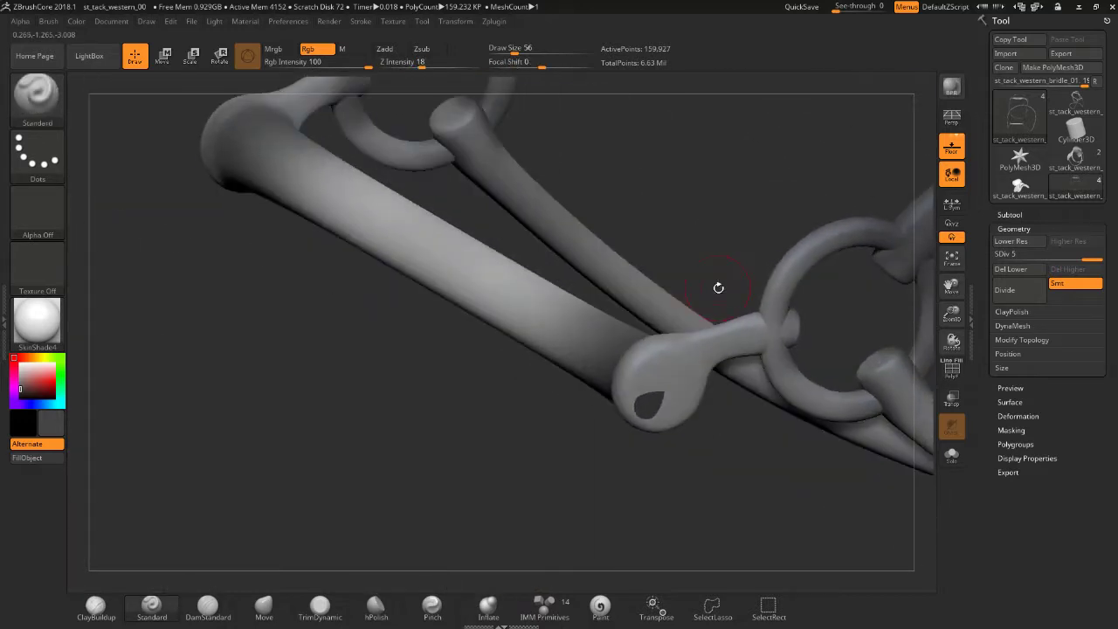
# - Set the secondary colour to white, shrink the brush, and smooth the ring-eyelet joint
pyautogui.click(21, 365)
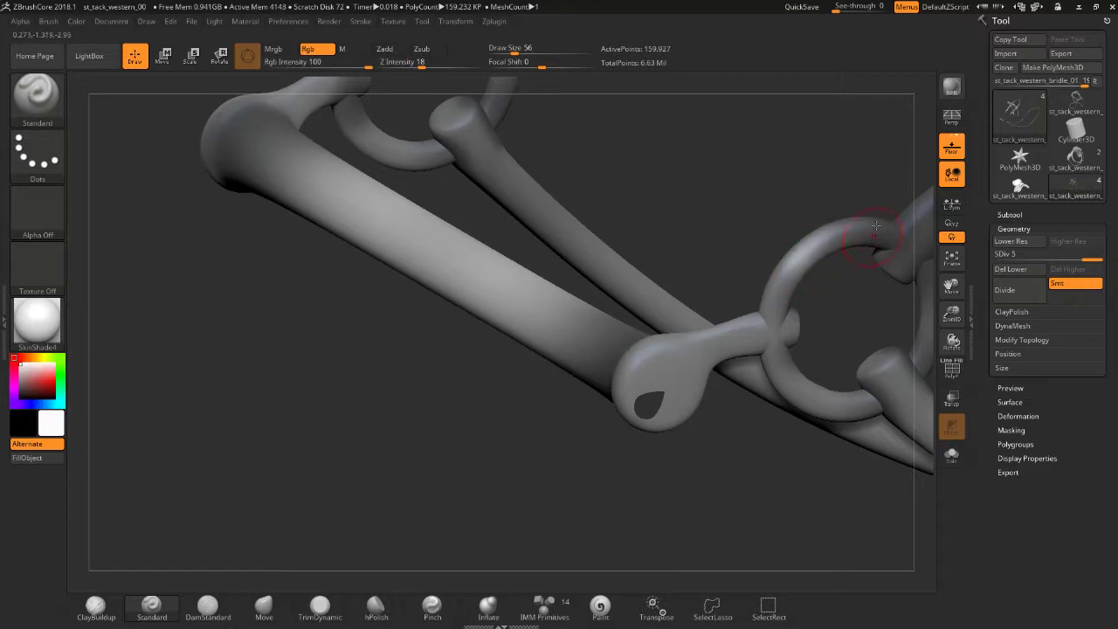
pyautogui.moveTo(800, 264)
pyautogui.mouseDown(button='right')
pyautogui.moveTo(828, 292)
pyautogui.moveTo(789, 396)
pyautogui.mouseUp(button='right')
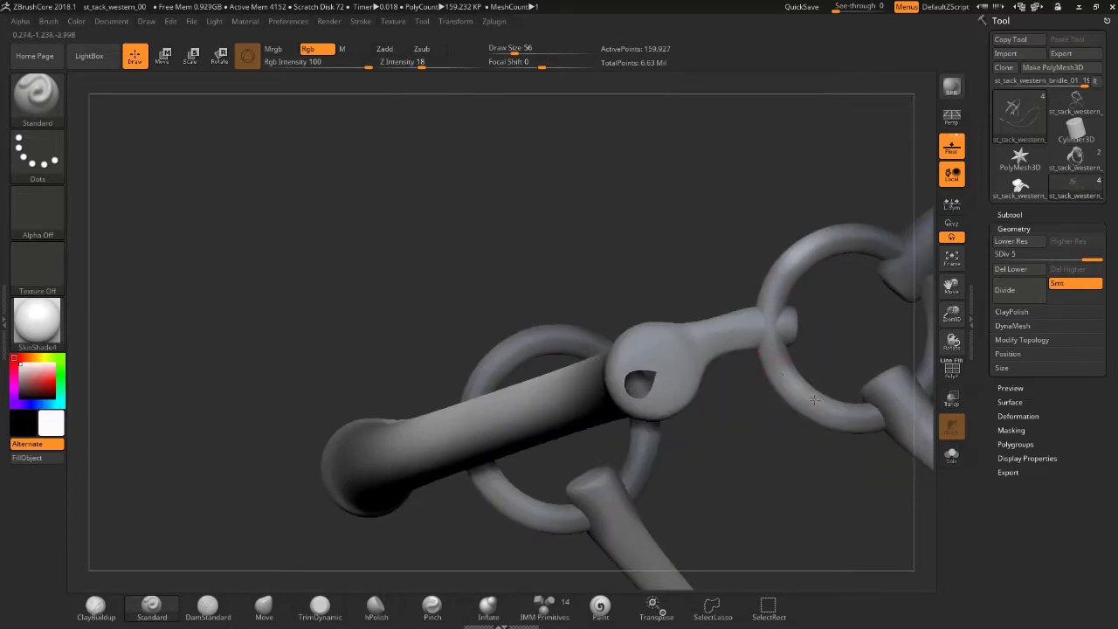
pyautogui.press('[')
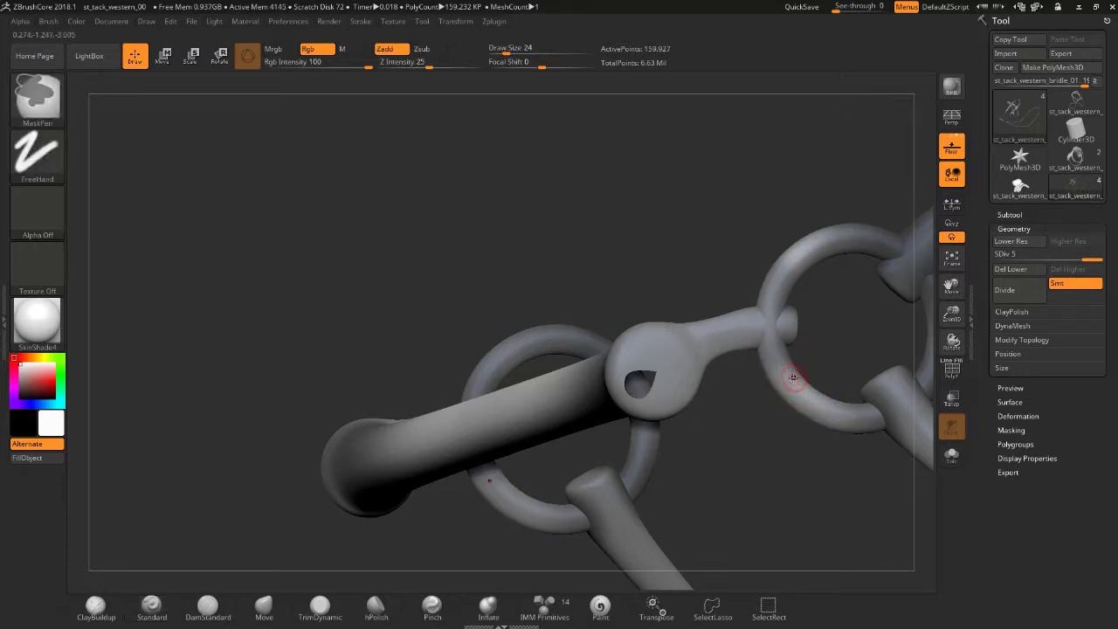
pyautogui.moveTo(865, 414); pyautogui.dragTo(744, 401, button='right')
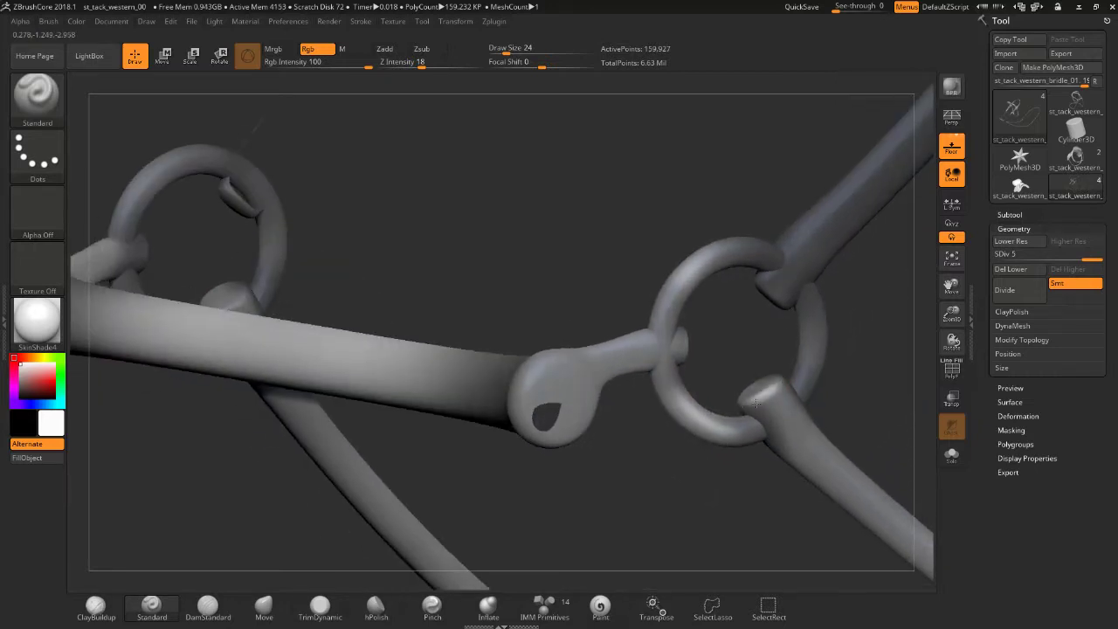
pyautogui.press('shift')
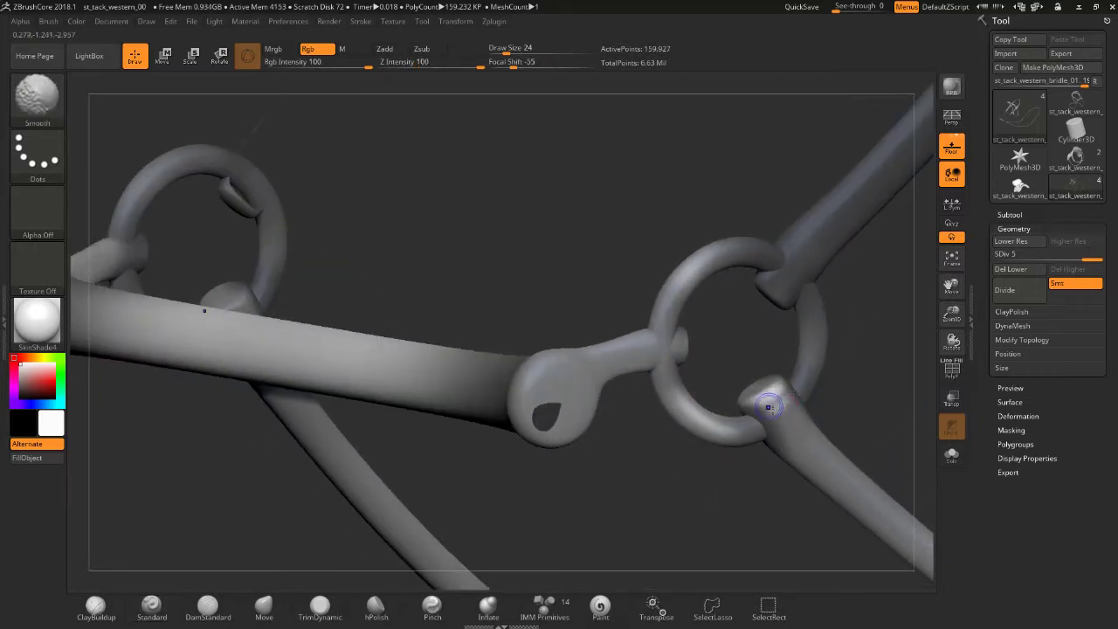
pyautogui.moveTo(878, 383); pyautogui.dragTo(795, 389)
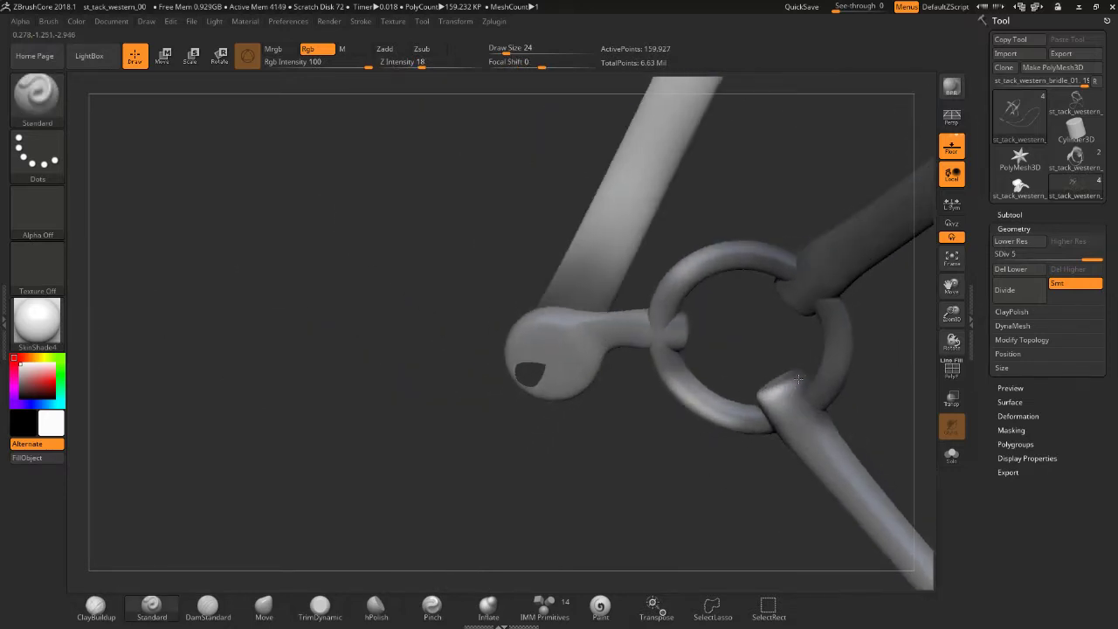
pyautogui.moveTo(852, 404); pyautogui.dragTo(778, 401)
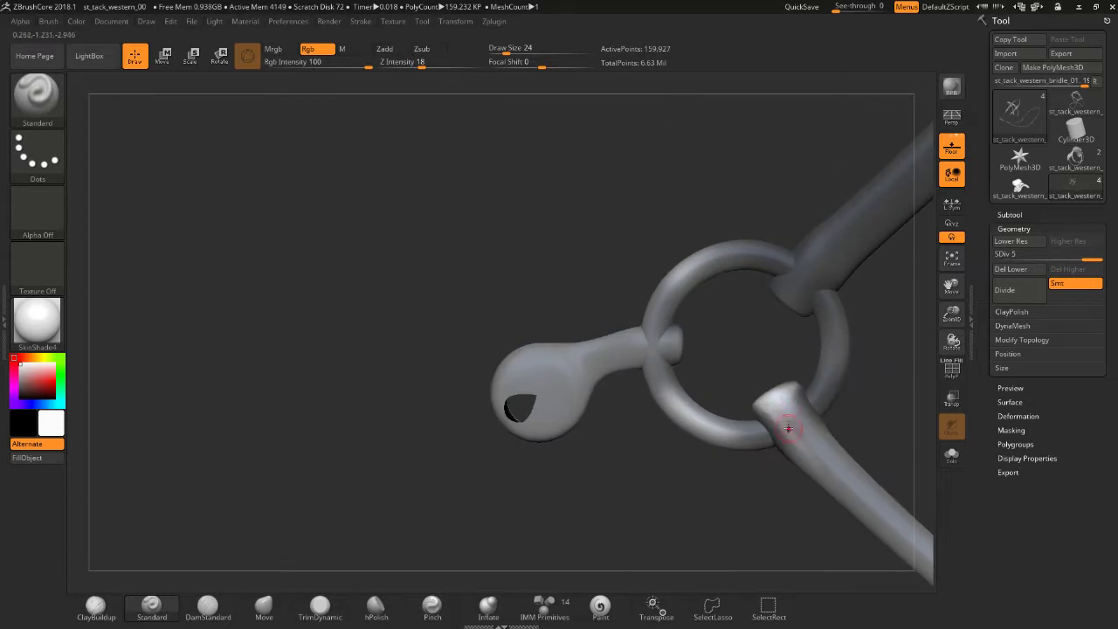
pyautogui.press('shift')
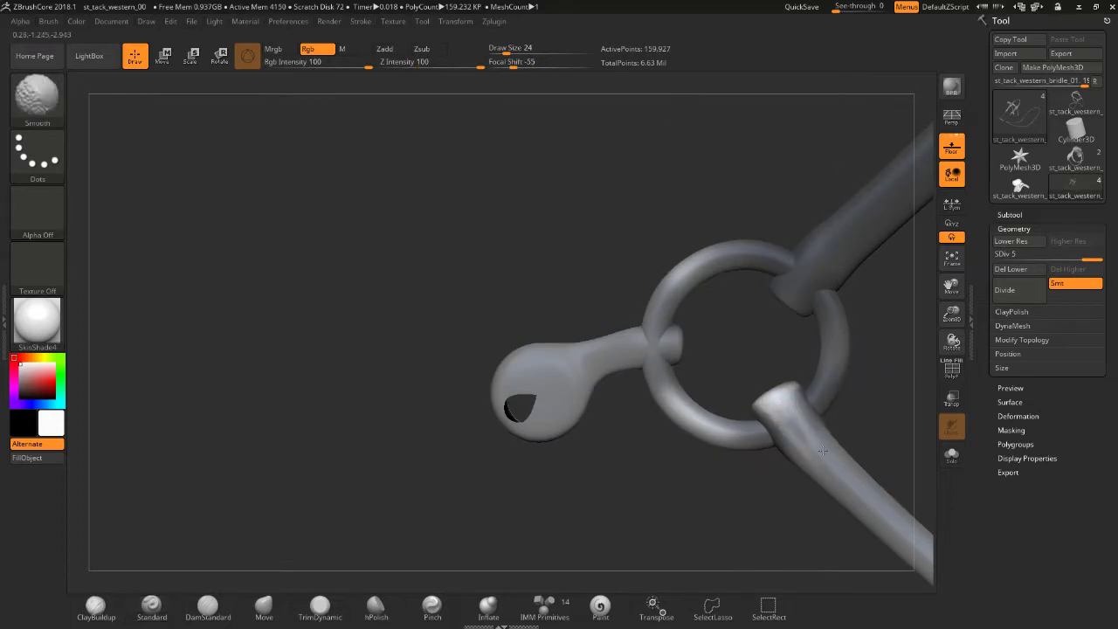
# - Unhide the bar and second ring, clear the mask, and smooth the ring's right side
pyautogui.keyDown('ctrl'); pyautogui.keyDown('shift'); pyautogui.click(859, 411); pyautogui.keyUp('shift'); pyautogui.keyUp('ctrl')
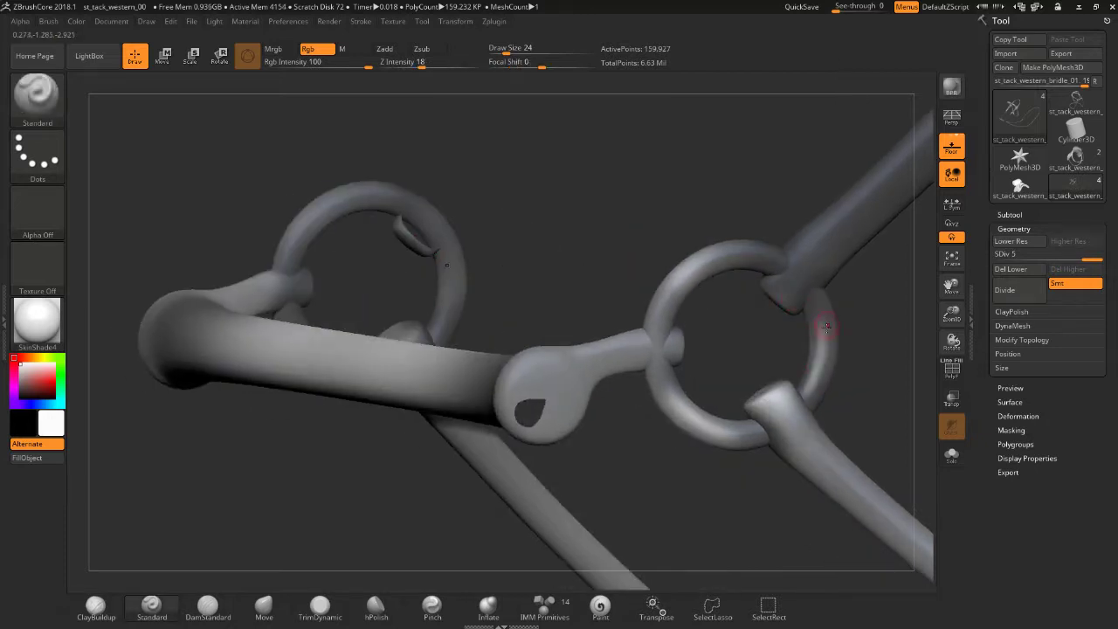
pyautogui.press('ctrl')
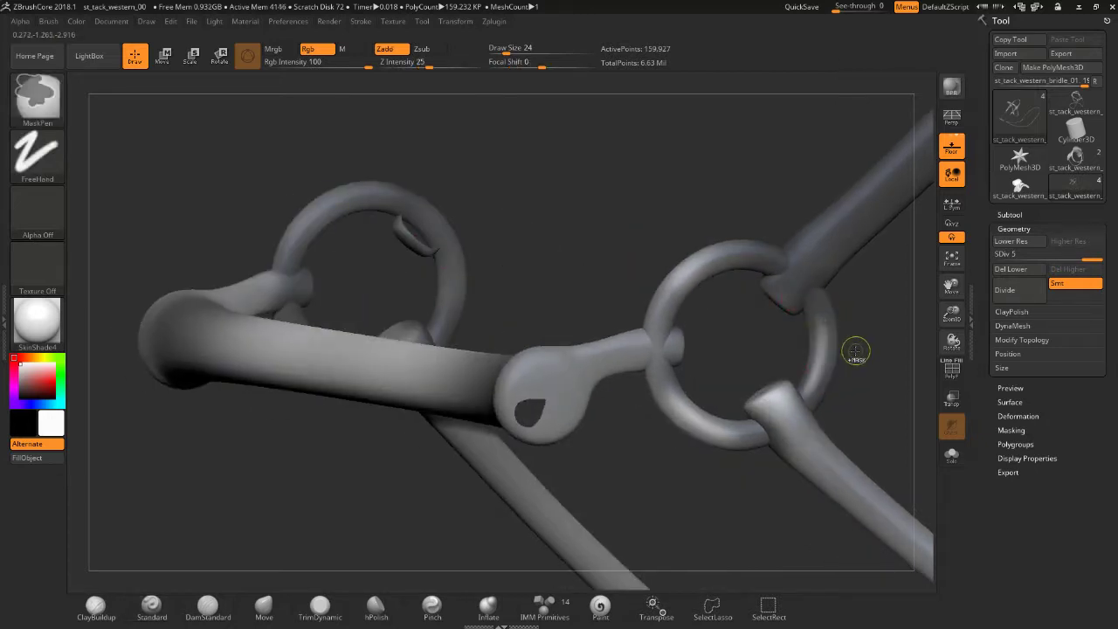
pyautogui.keyDown('ctrl'); pyautogui.click(831, 358); pyautogui.keyUp('ctrl')
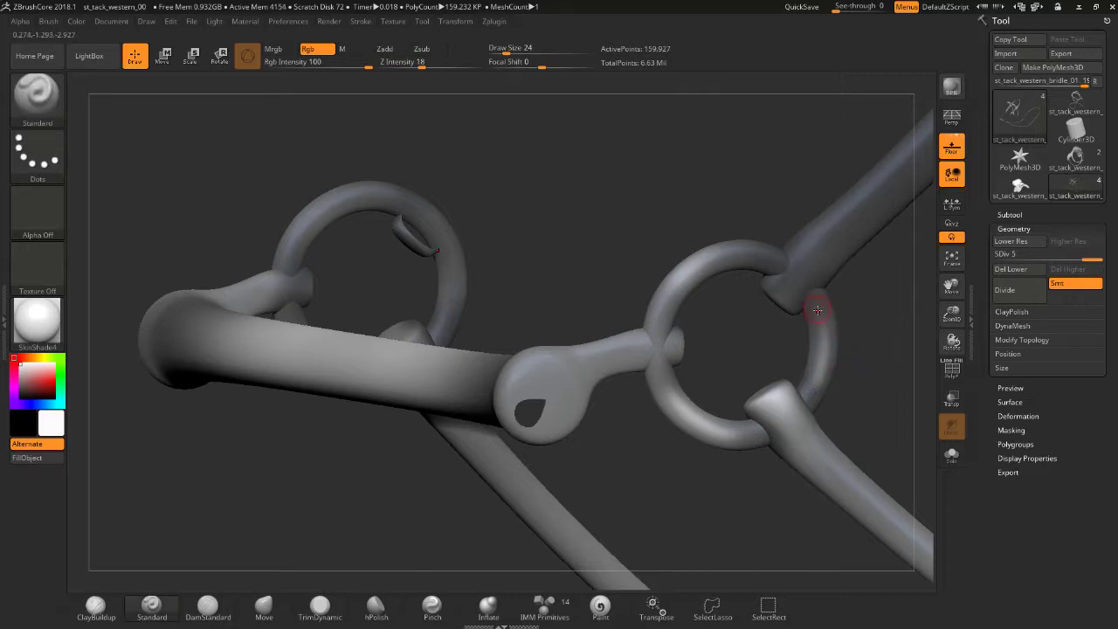
pyautogui.moveTo(817, 309); pyautogui.dragTo(826, 360)
pyautogui.press('shift')
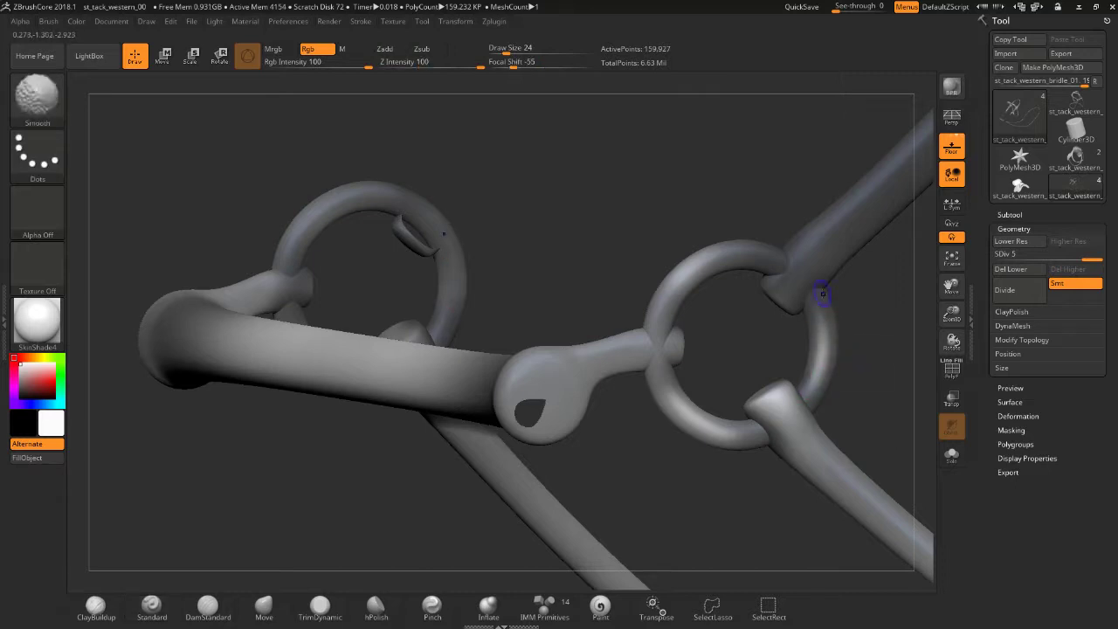
# - Smooth the upper strap joint and the neck where the bar end meets the ring
pyautogui.moveTo(821, 319)
pyautogui.mouseDown()
pyautogui.moveTo(705, 267)
pyautogui.moveTo(759, 231)
pyautogui.mouseUp()
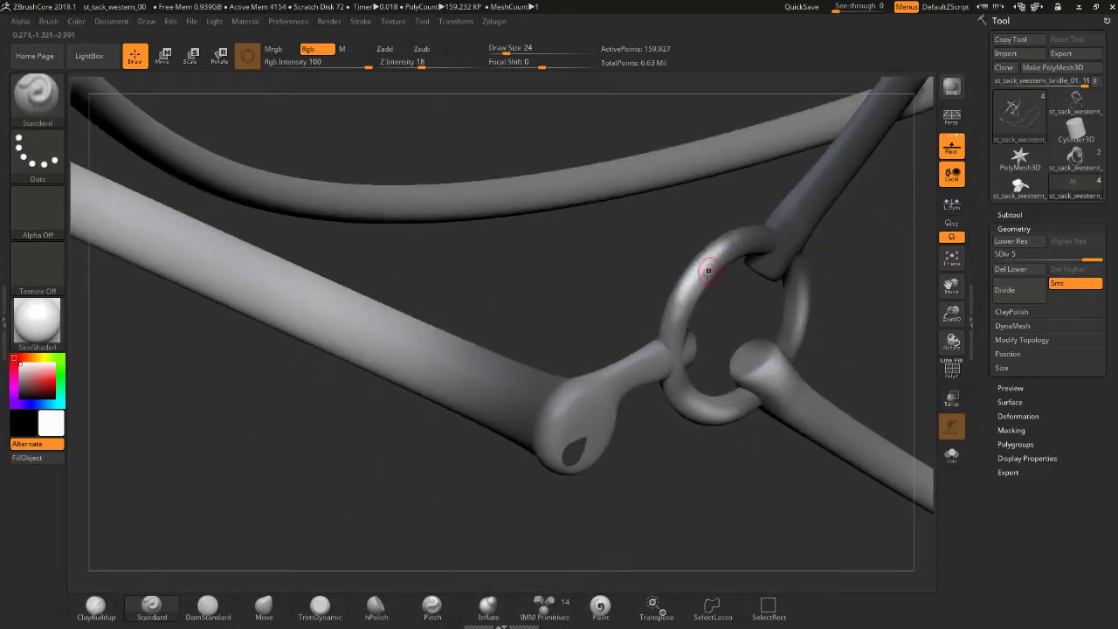
pyautogui.press('shift')
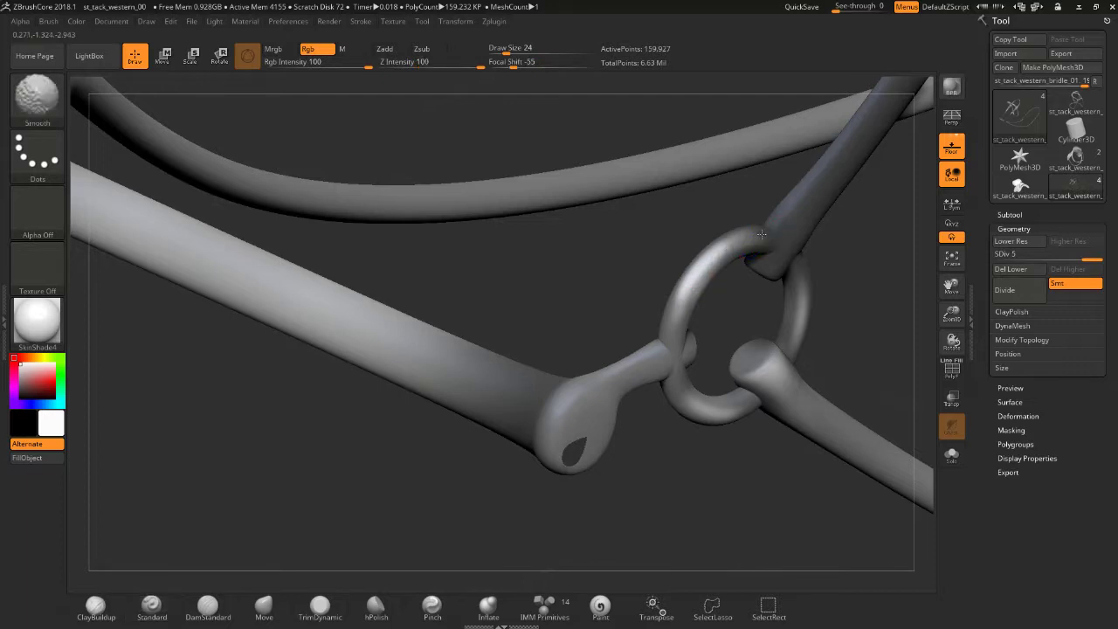
pyautogui.moveTo(687, 322)
pyautogui.mouseDown()
pyautogui.moveTo(739, 300)
pyautogui.moveTo(742, 267)
pyautogui.mouseUp()
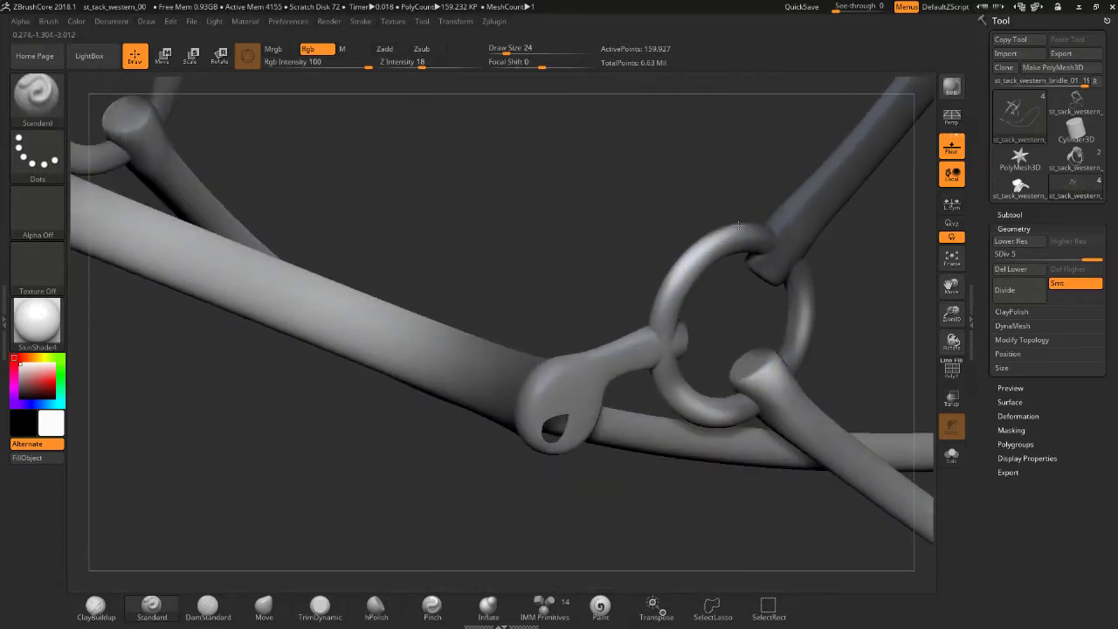
pyautogui.press('shift')
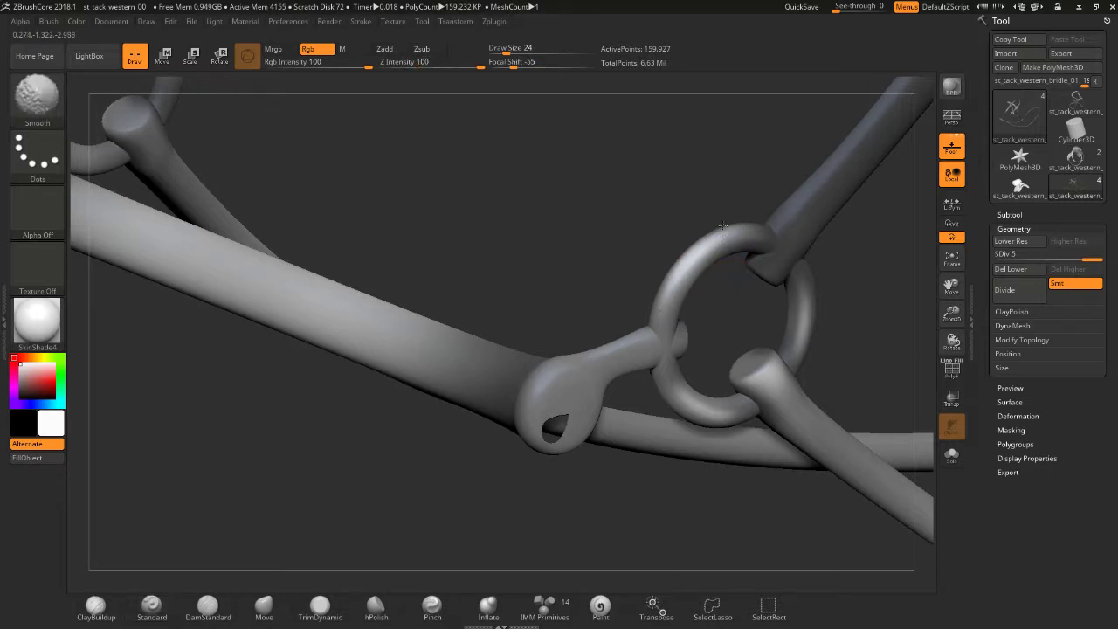
pyautogui.moveTo(748, 314); pyautogui.dragTo(675, 282)
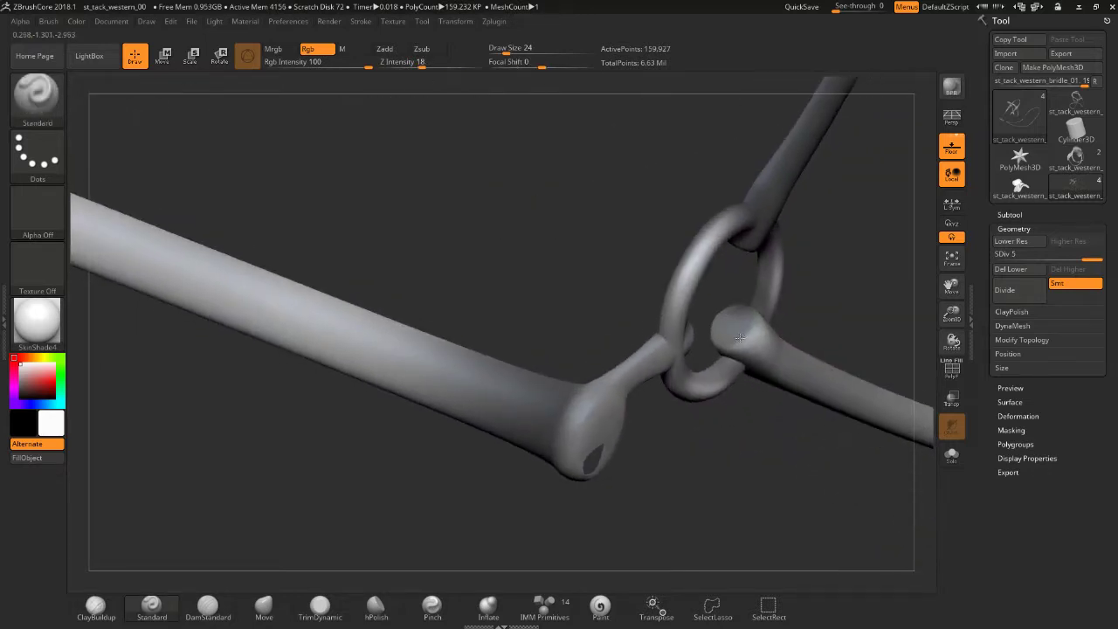
pyautogui.moveTo(683, 441)
pyautogui.mouseDown()
pyautogui.moveTo(637, 411)
pyautogui.moveTo(615, 421)
pyautogui.mouseUp()
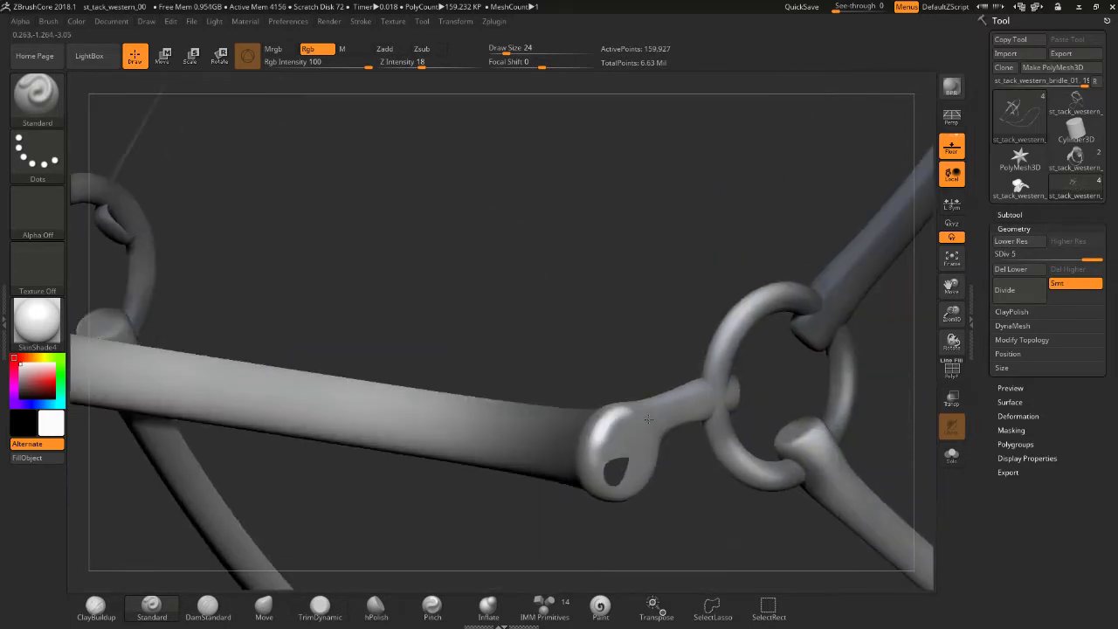
pyautogui.press('shift')
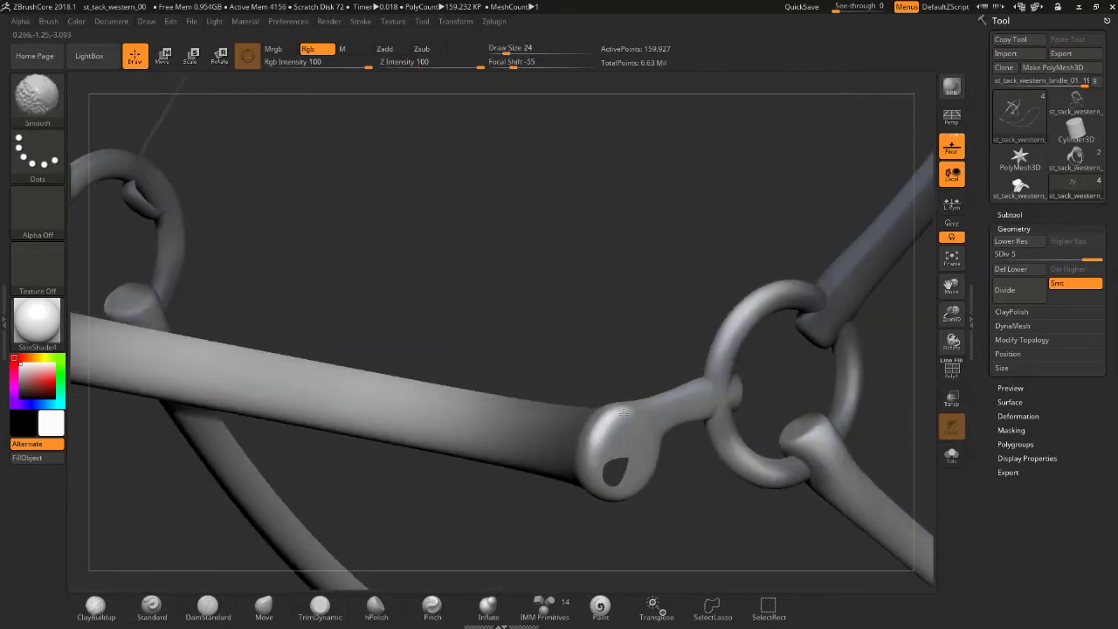
pyautogui.moveTo(629, 412); pyautogui.dragTo(676, 359)
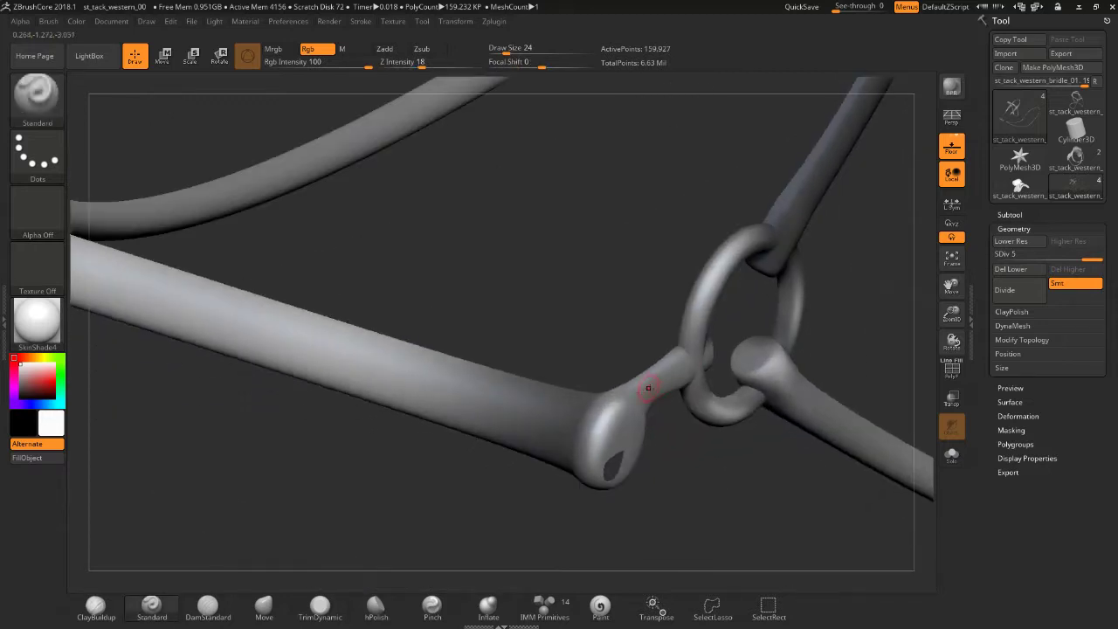
pyautogui.press('shift')
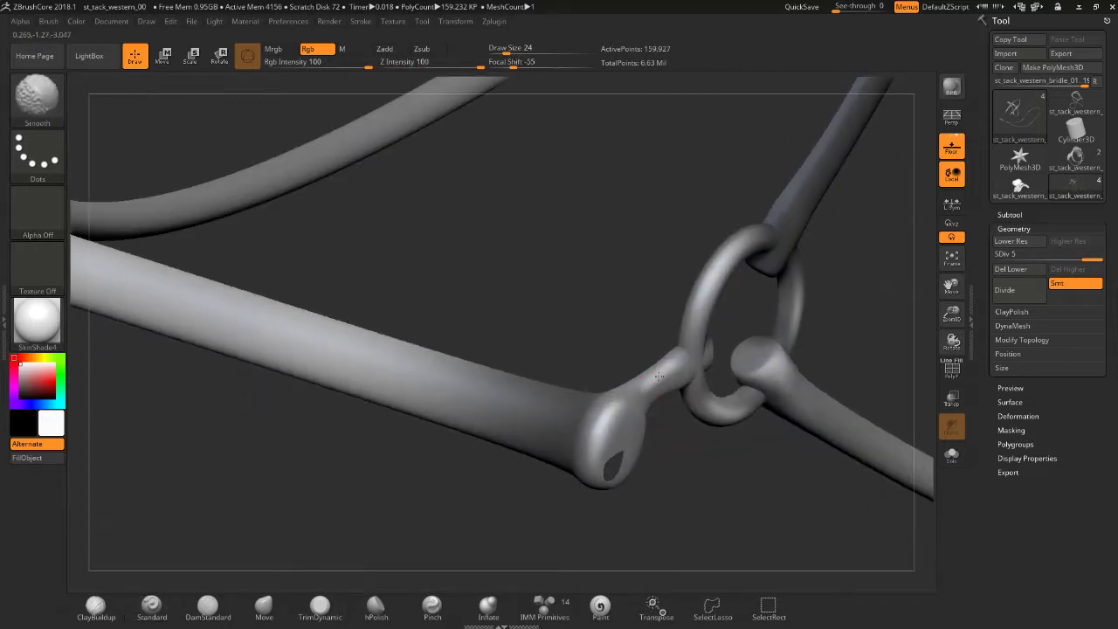
pyautogui.moveTo(680, 430)
pyautogui.mouseDown()
pyautogui.moveTo(663, 365)
pyautogui.moveTo(638, 389)
pyautogui.moveTo(664, 376)
pyautogui.mouseUp()
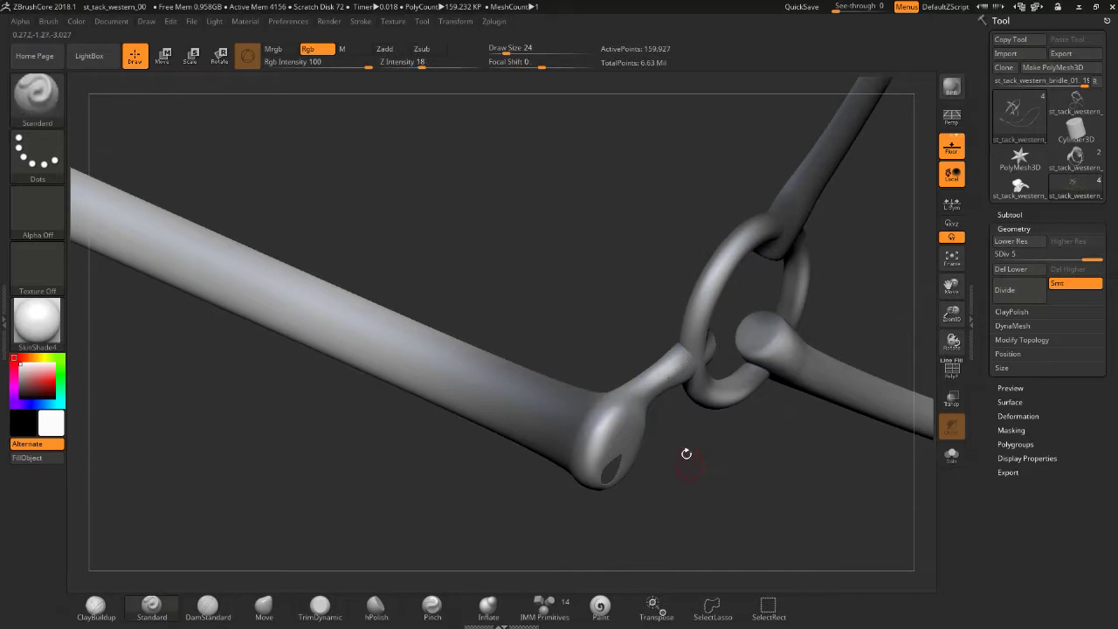
pyautogui.moveTo(684, 452)
pyautogui.mouseDown()
pyautogui.moveTo(680, 393)
pyautogui.moveTo(572, 381)
pyautogui.mouseUp()
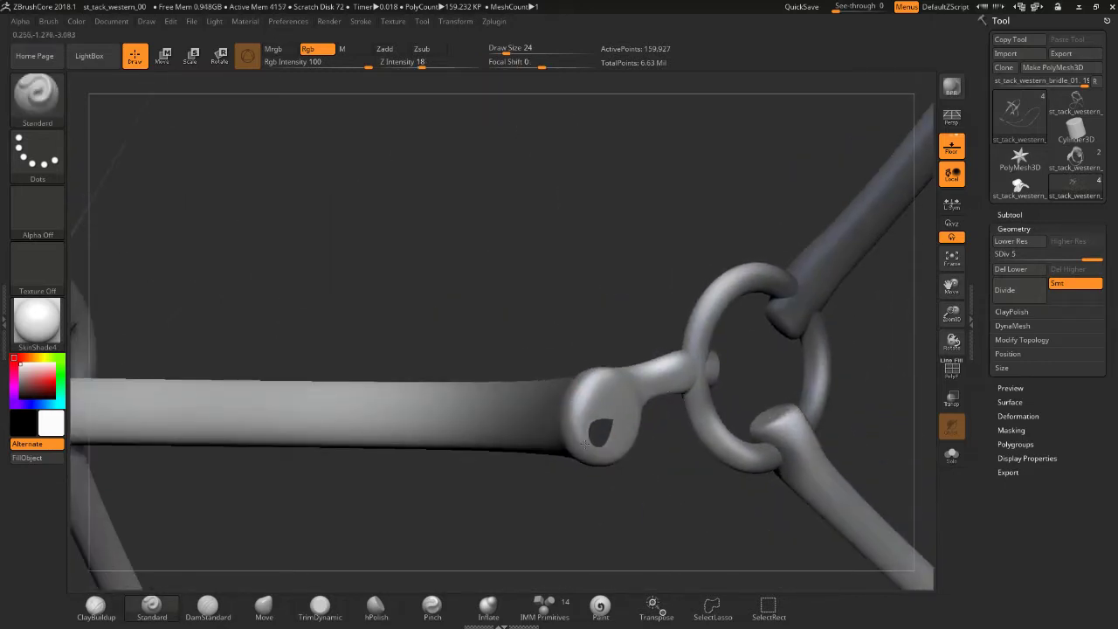
pyautogui.keyDown('shift'); pyautogui.moveTo(576, 430); pyautogui.dragTo(578, 396); pyautogui.keyUp('shift')
pyautogui.press('shift')
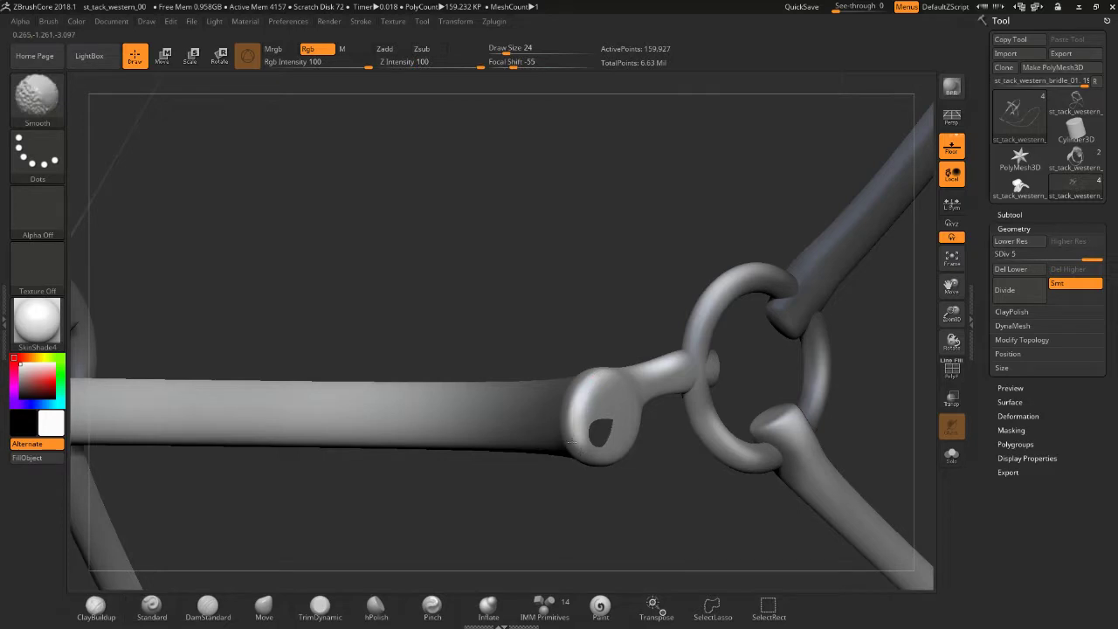
pyautogui.moveTo(574, 442); pyautogui.dragTo(619, 387)
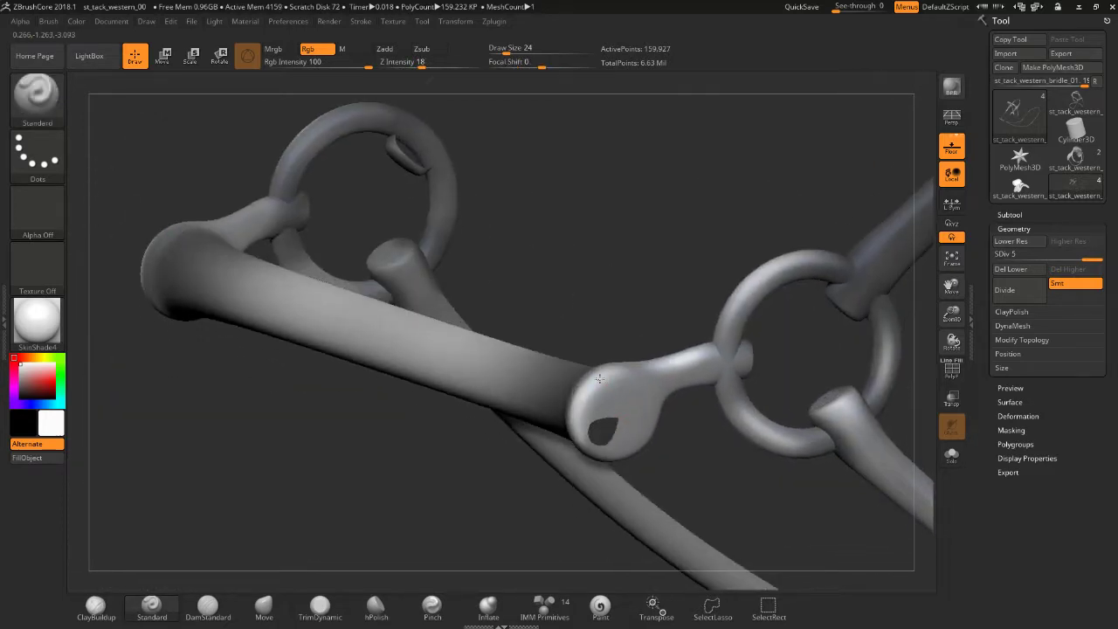
pyautogui.moveTo(652, 439); pyautogui.dragTo(639, 418)
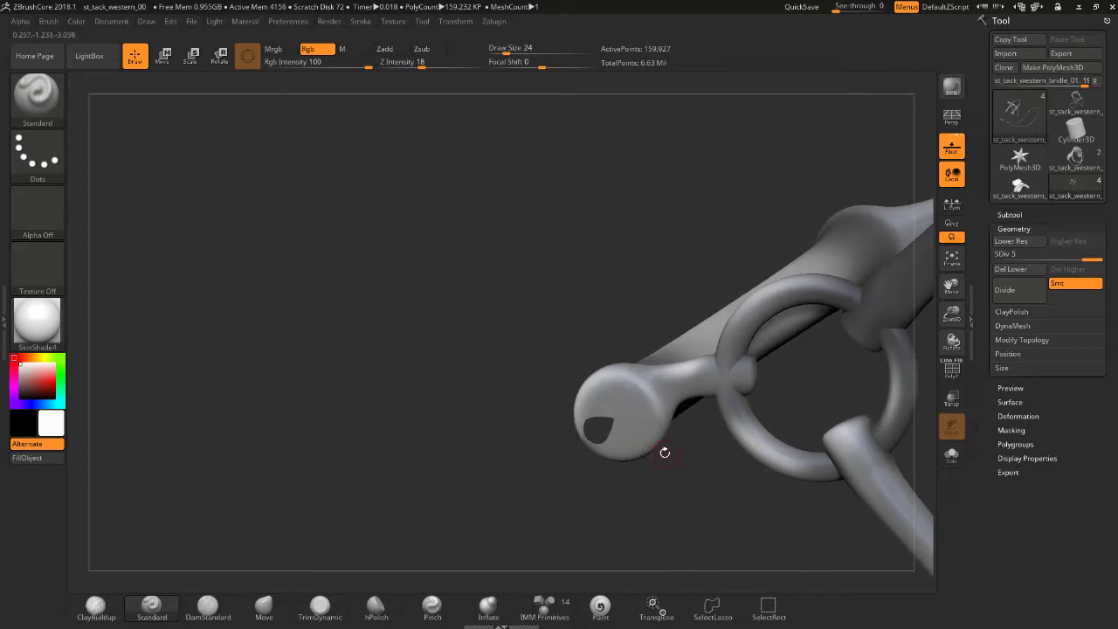
pyautogui.keyDown('shift'); pyautogui.moveTo(649, 420); pyautogui.dragTo(657, 427); pyautogui.keyUp('shift')
pyautogui.moveTo(684, 490); pyautogui.dragTo(611, 401)
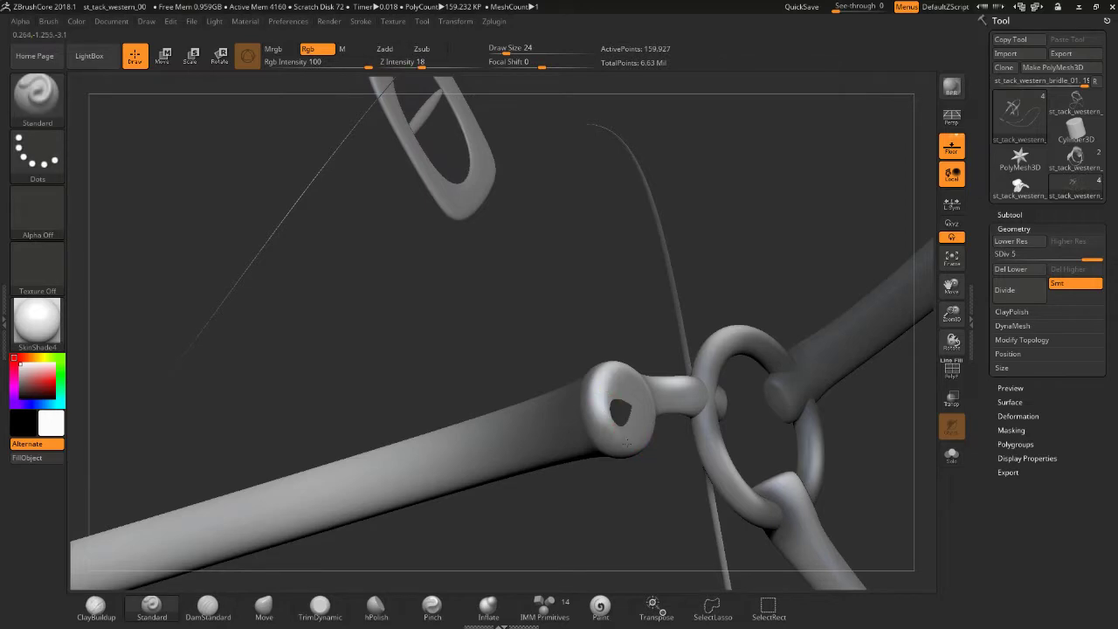
pyautogui.press('shift')
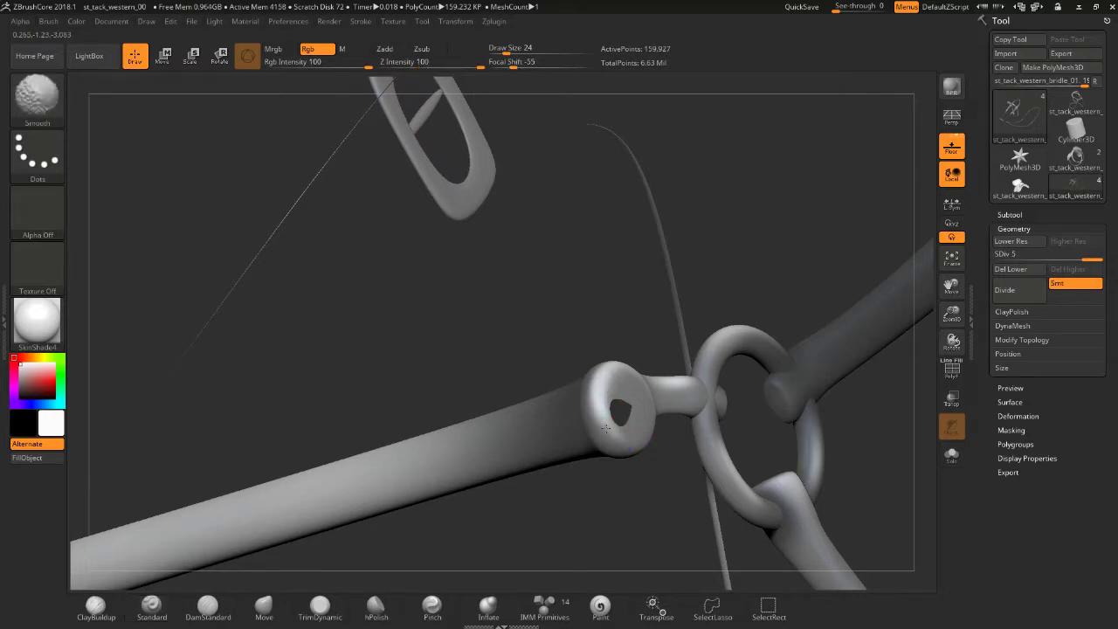
pyautogui.moveTo(599, 323); pyautogui.dragTo(618, 365)
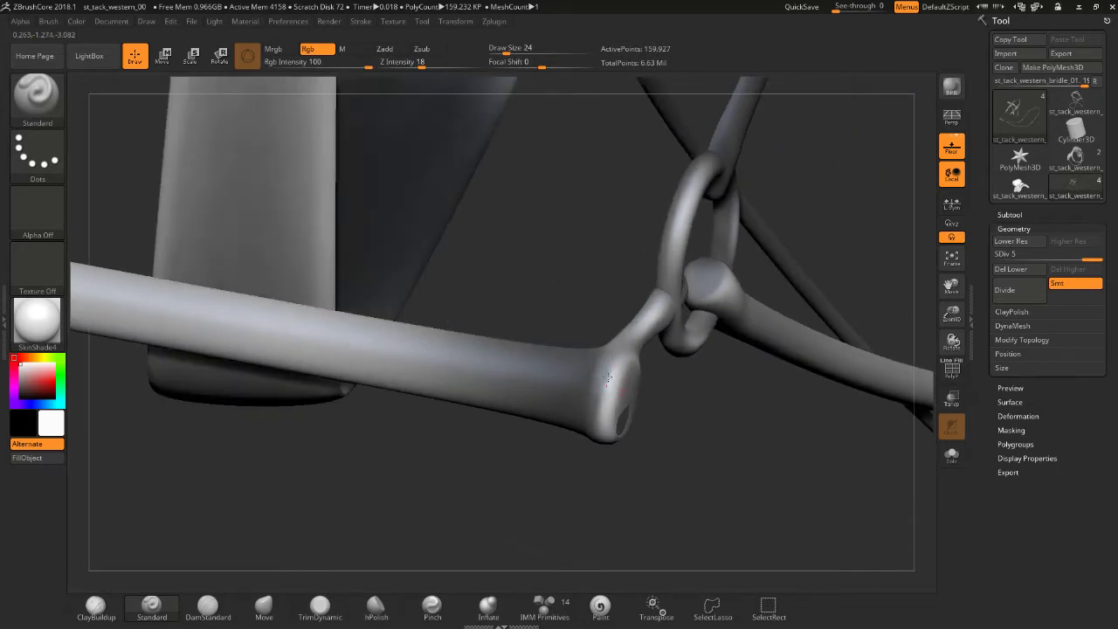
pyautogui.press('shift')
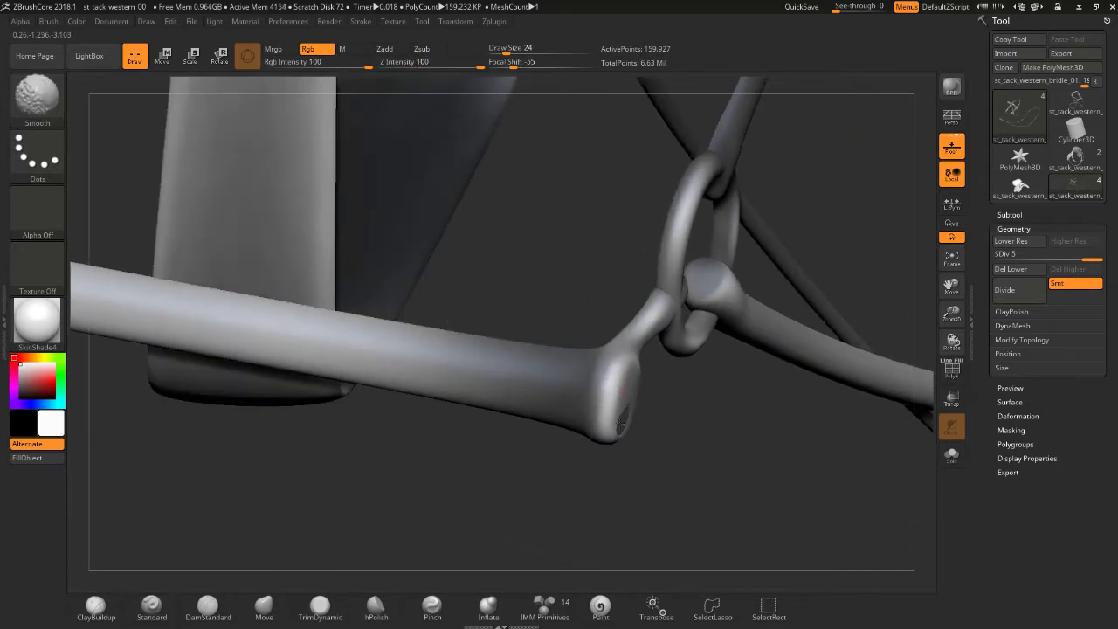
pyautogui.moveTo(620, 425)
pyautogui.mouseDown()
pyautogui.moveTo(657, 433)
pyautogui.moveTo(790, 388)
pyautogui.moveTo(809, 353)
pyautogui.moveTo(628, 316)
pyautogui.mouseUp()
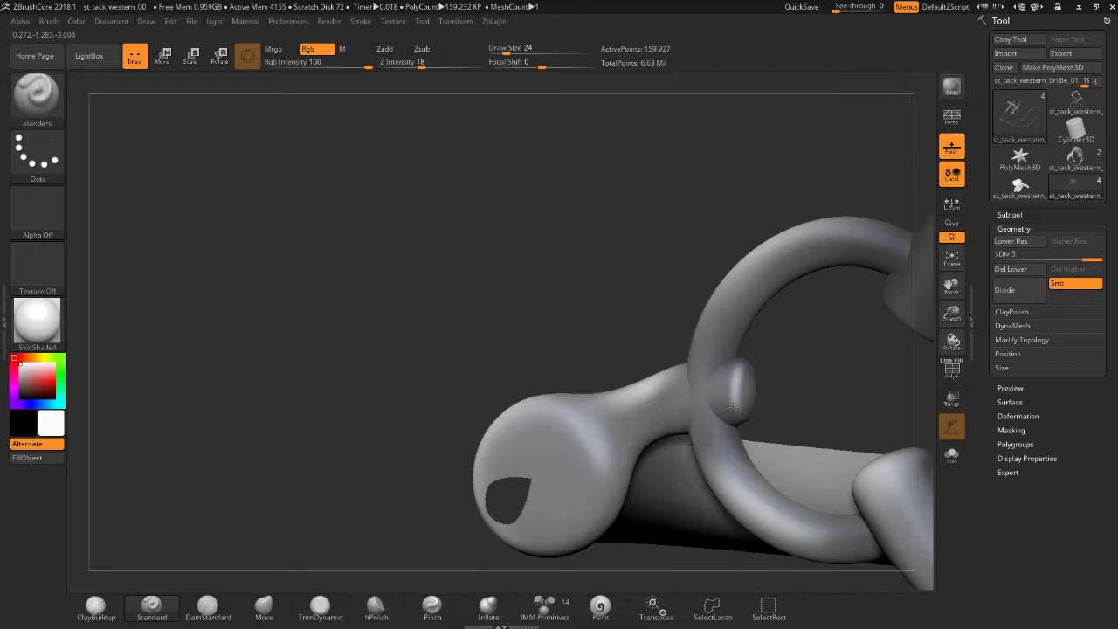
pyautogui.press('shift')
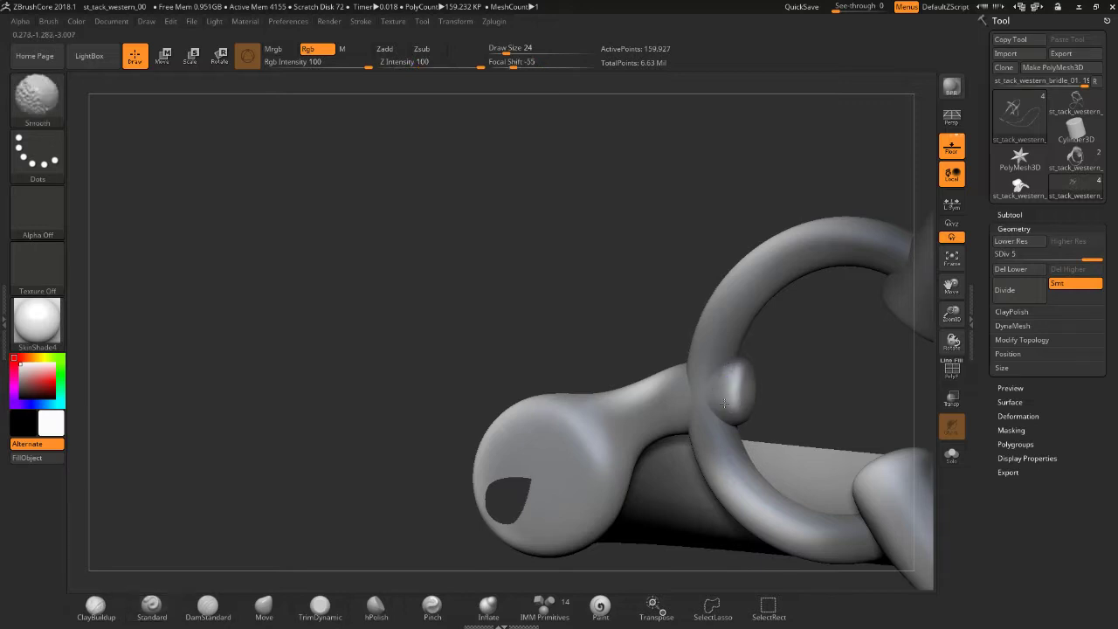
pyautogui.moveTo(793, 361); pyautogui.dragTo(735, 363)
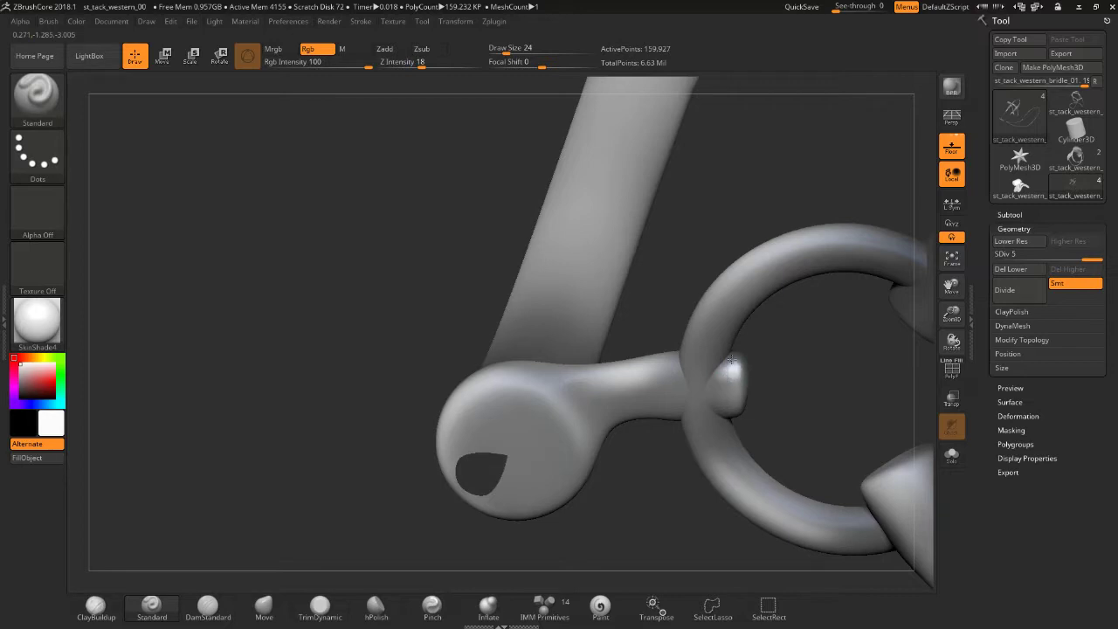
pyautogui.press('shift')
pyautogui.moveTo(738, 408); pyautogui.dragTo(729, 366)
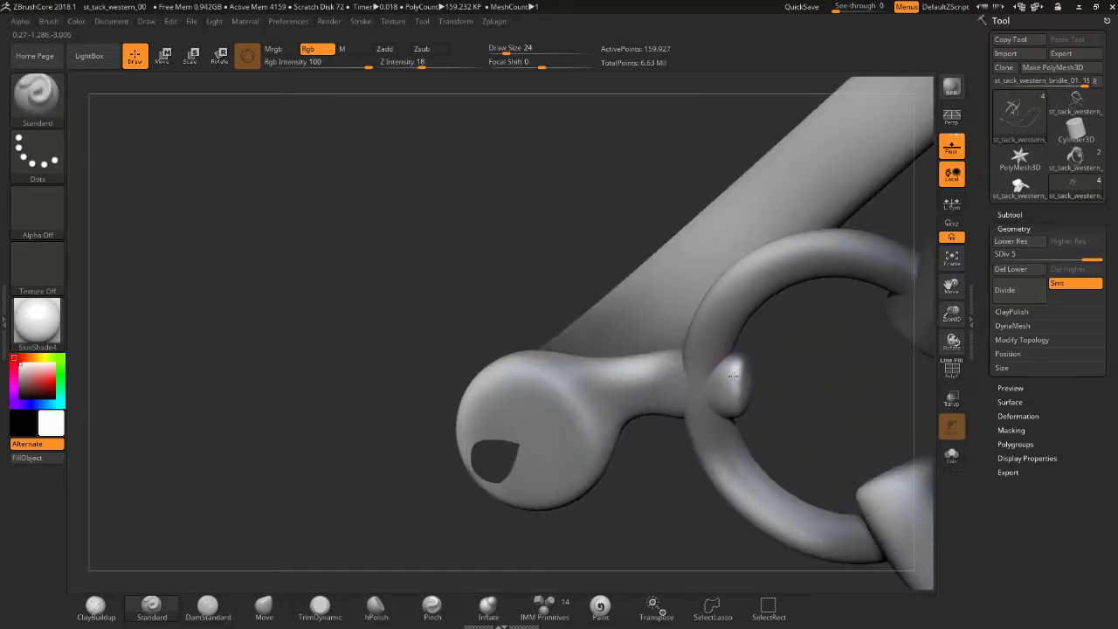
pyautogui.press('shift')
pyautogui.moveTo(788, 373); pyautogui.dragTo(730, 375)
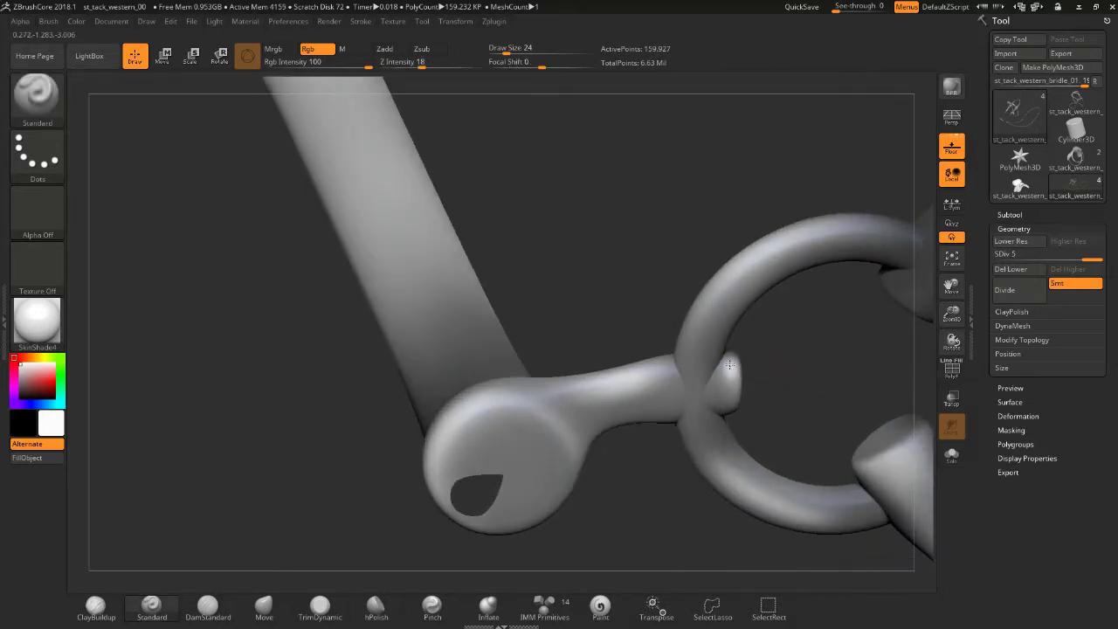
pyautogui.press('shift')
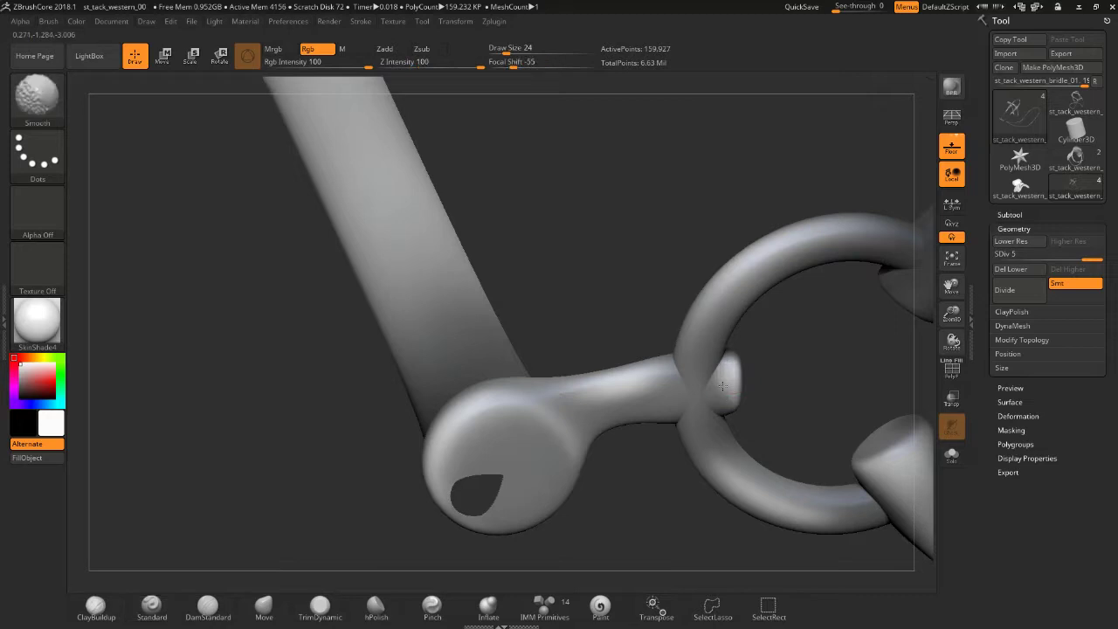
pyautogui.moveTo(739, 435); pyautogui.dragTo(739, 407)
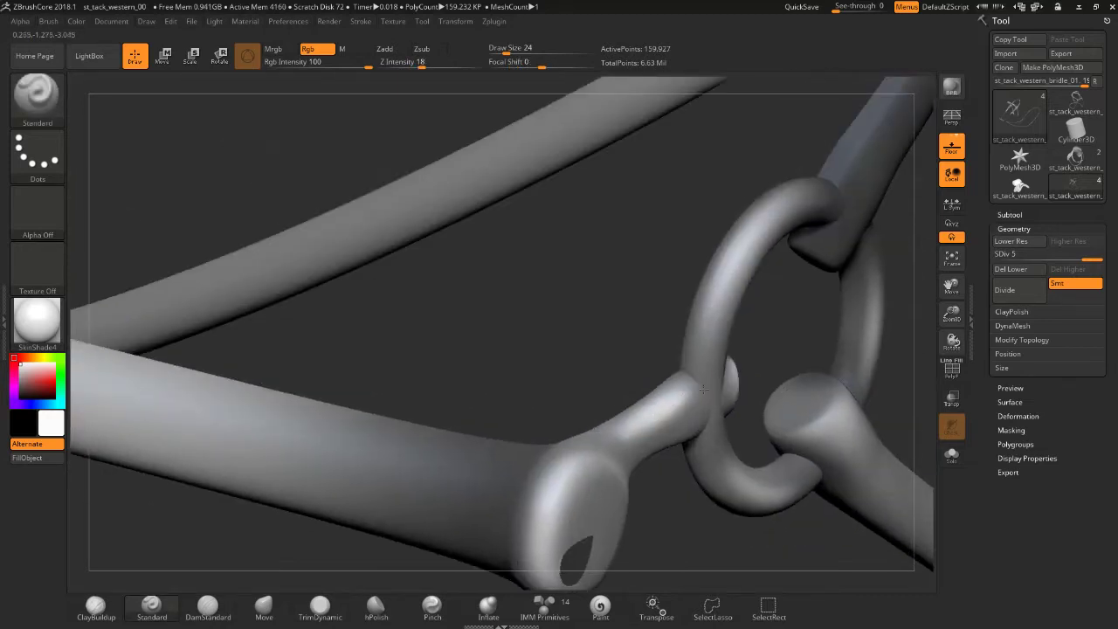
# - Smooth a spot on the ring's surface and then along its right side
pyautogui.press('shift')
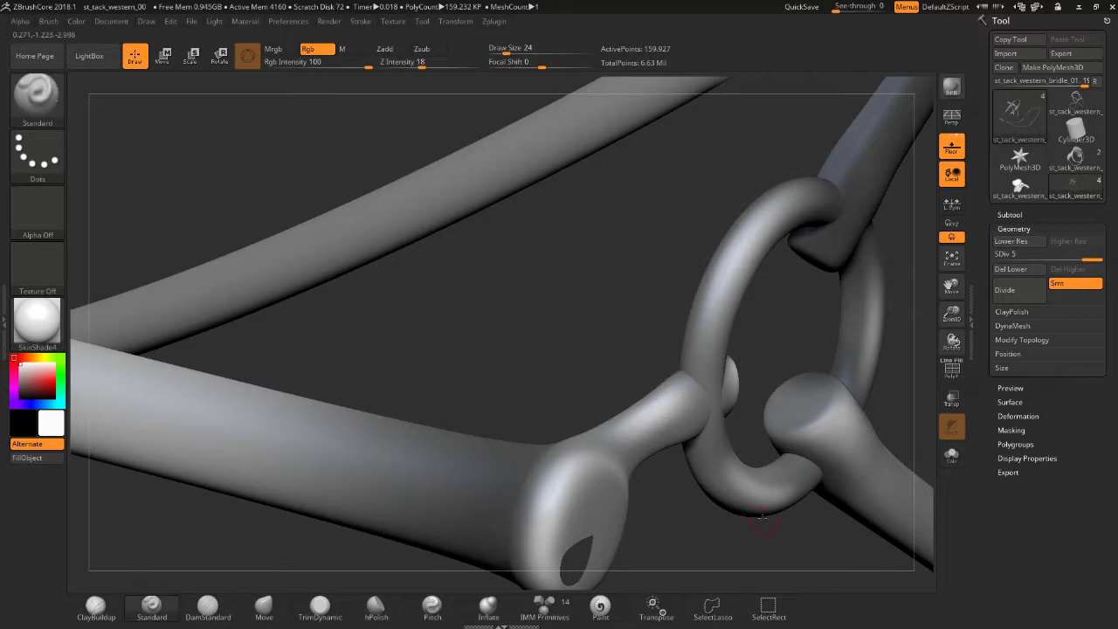
pyautogui.moveTo(806, 525)
pyautogui.mouseDown()
pyautogui.moveTo(738, 356)
pyautogui.moveTo(661, 333)
pyautogui.mouseUp()
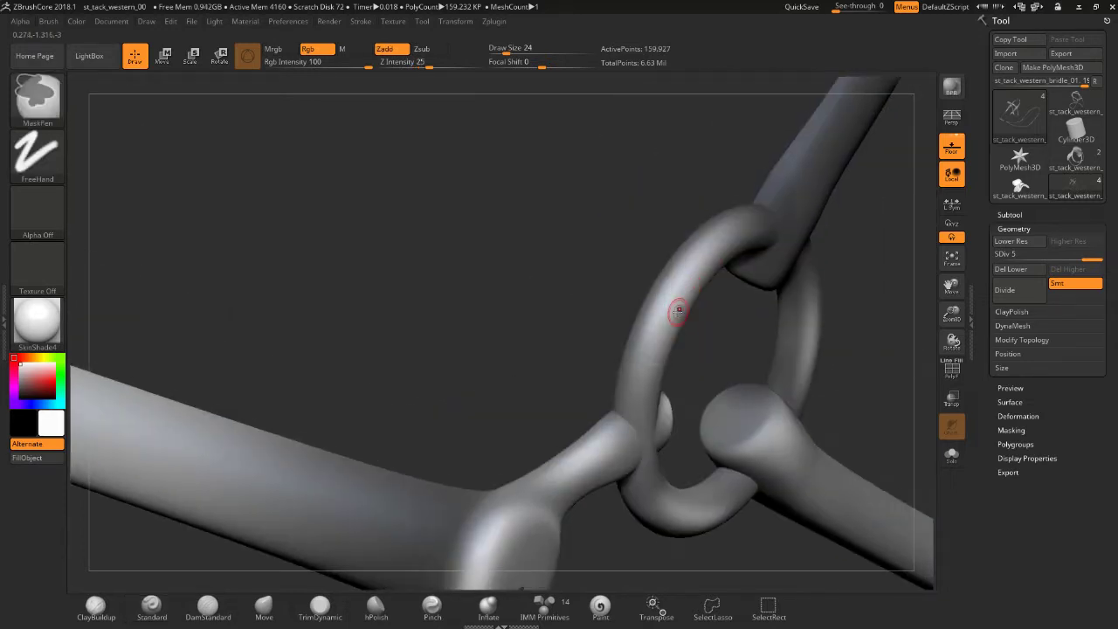
pyautogui.keyDown('shift'); pyautogui.moveTo(676, 312); pyautogui.dragTo(661, 337); pyautogui.keyUp('shift')
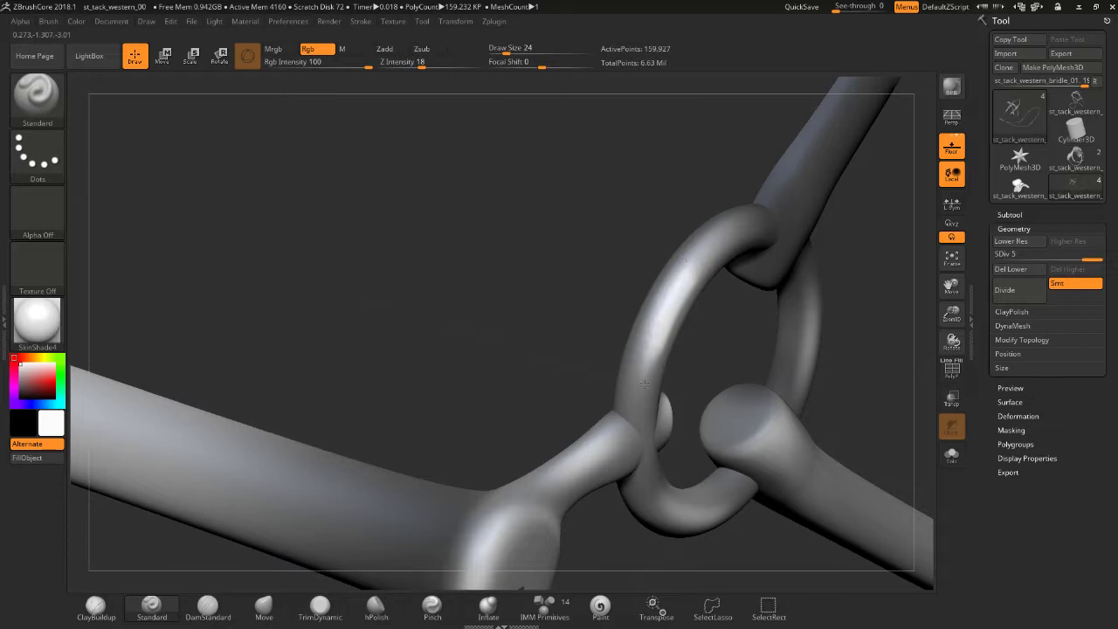
pyautogui.press('shift')
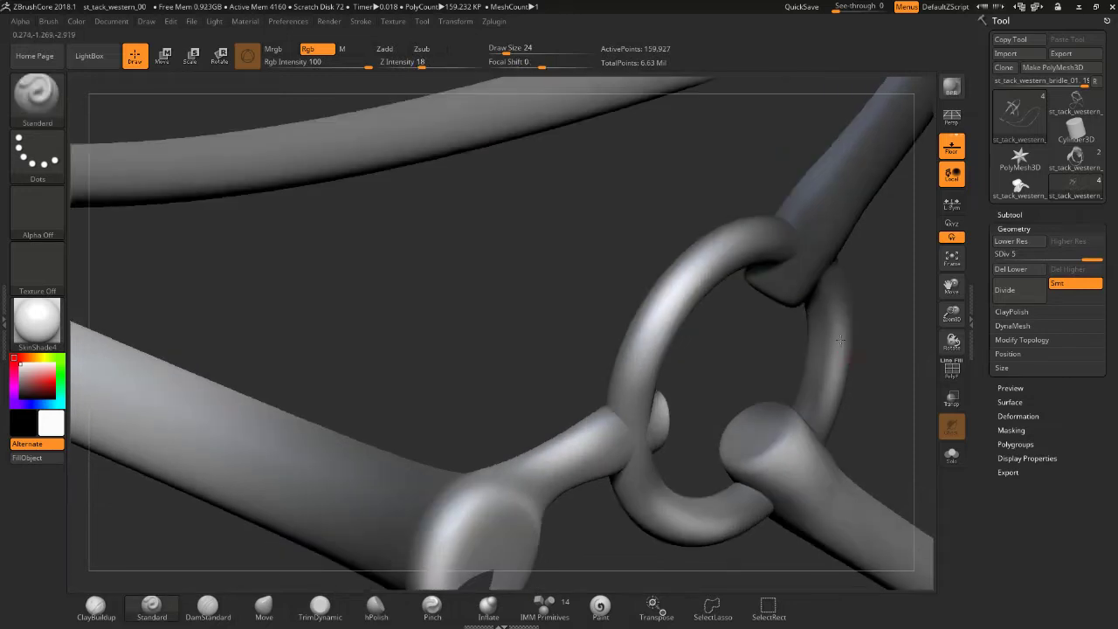
pyautogui.moveTo(816, 320); pyautogui.dragTo(835, 341)
pyautogui.moveTo(828, 381)
pyautogui.mouseDown()
pyautogui.moveTo(824, 320)
pyautogui.moveTo(827, 414)
pyautogui.mouseUp()
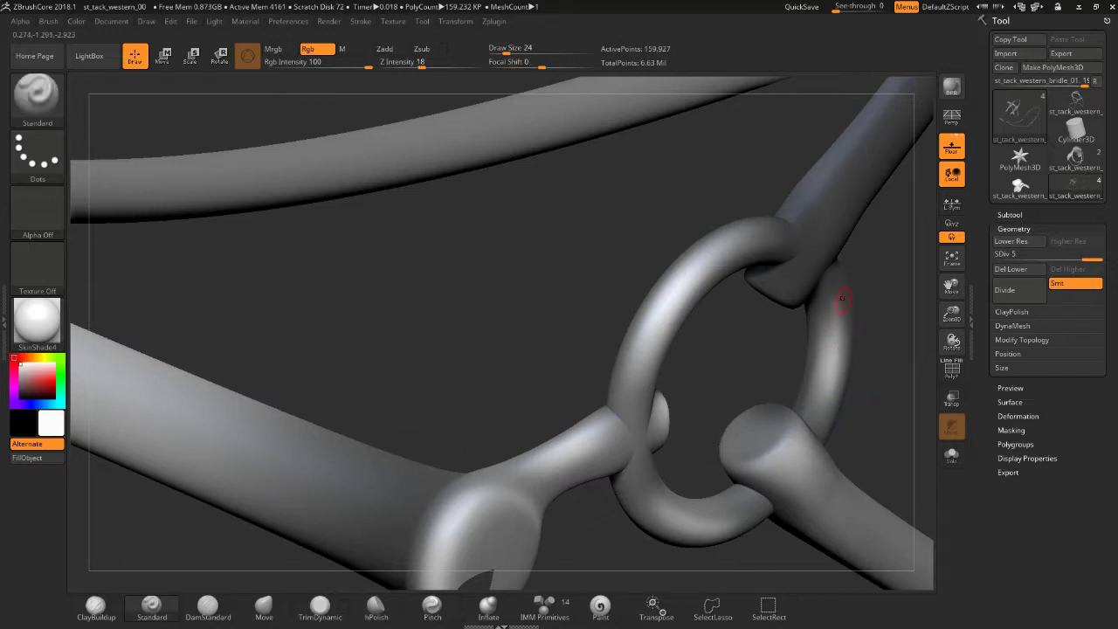
pyautogui.moveTo(842, 294)
pyautogui.mouseDown()
pyautogui.moveTo(838, 379)
pyautogui.moveTo(830, 301)
pyautogui.moveTo(836, 367)
pyautogui.mouseUp()
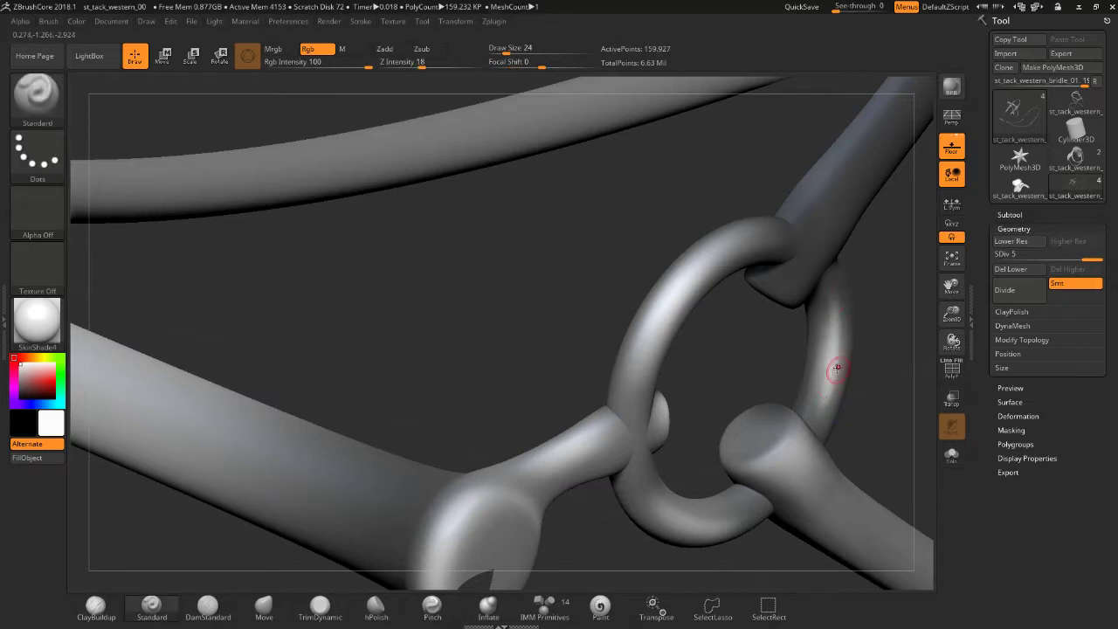
pyautogui.keyDown('shift'); pyautogui.moveTo(827, 308); pyautogui.dragTo(817, 384); pyautogui.keyUp('shift')
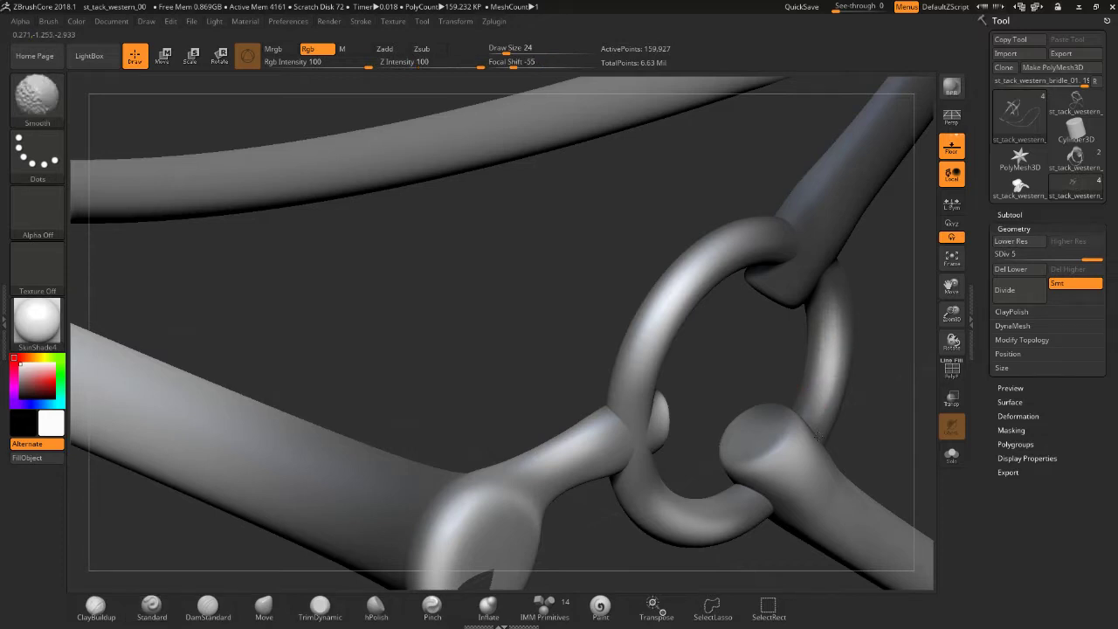
# - Smooth the ring's inner left side
pyautogui.moveTo(878, 425)
pyautogui.mouseDown()
pyautogui.moveTo(642, 387)
pyautogui.moveTo(631, 348)
pyautogui.mouseUp()
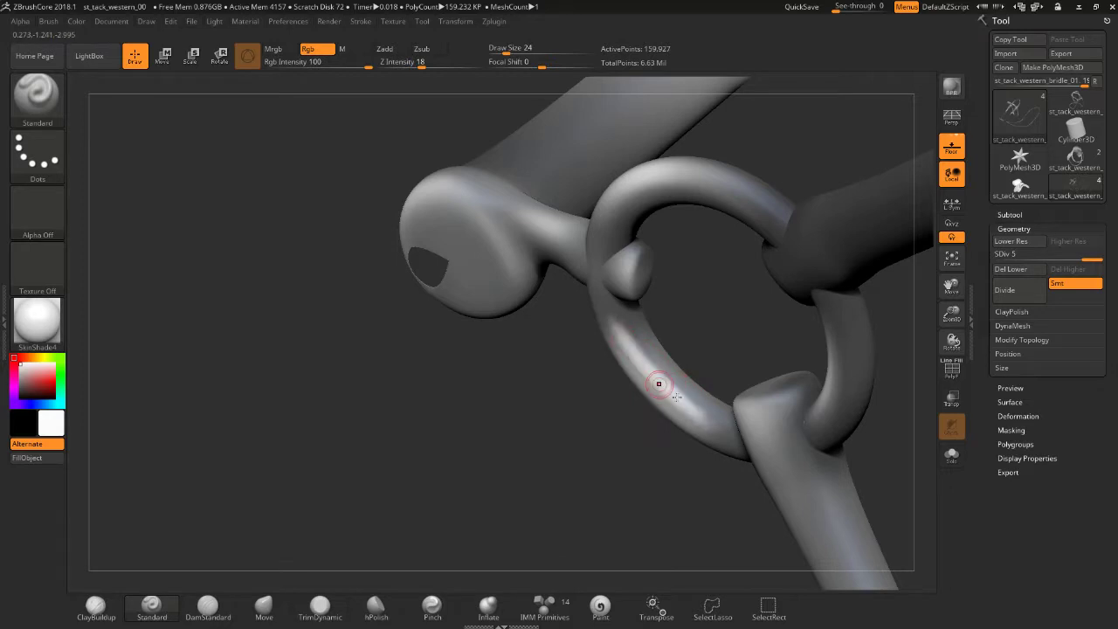
pyautogui.keyDown('shift'); pyautogui.moveTo(623, 337); pyautogui.dragTo(607, 306); pyautogui.keyUp('shift')
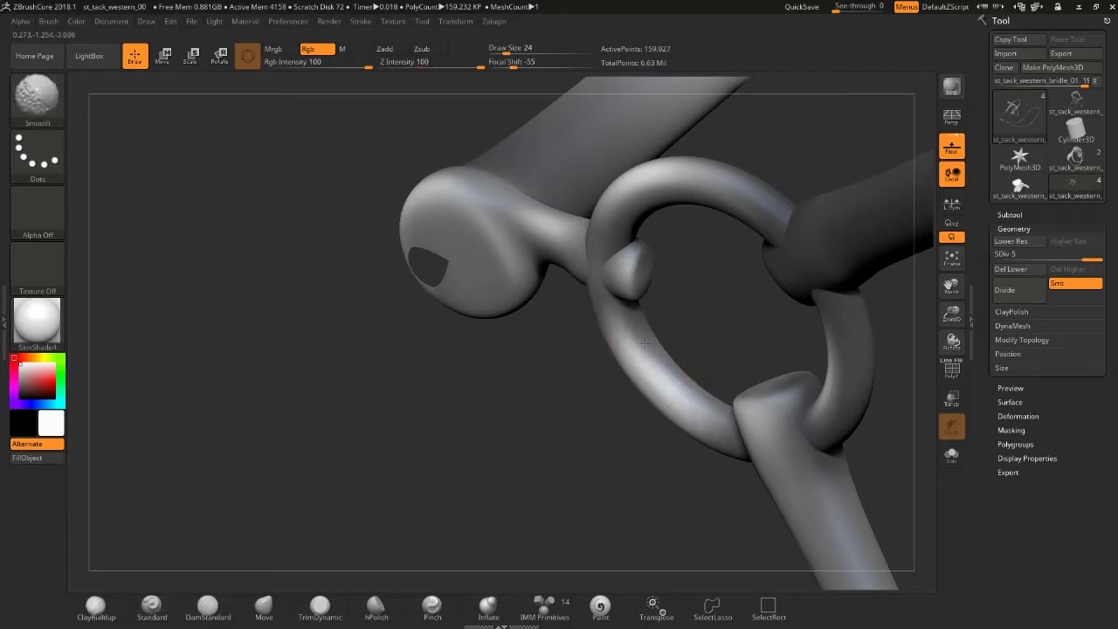
pyautogui.moveTo(643, 344)
pyautogui.mouseDown()
pyautogui.moveTo(653, 400)
pyautogui.moveTo(748, 329)
pyautogui.mouseUp()
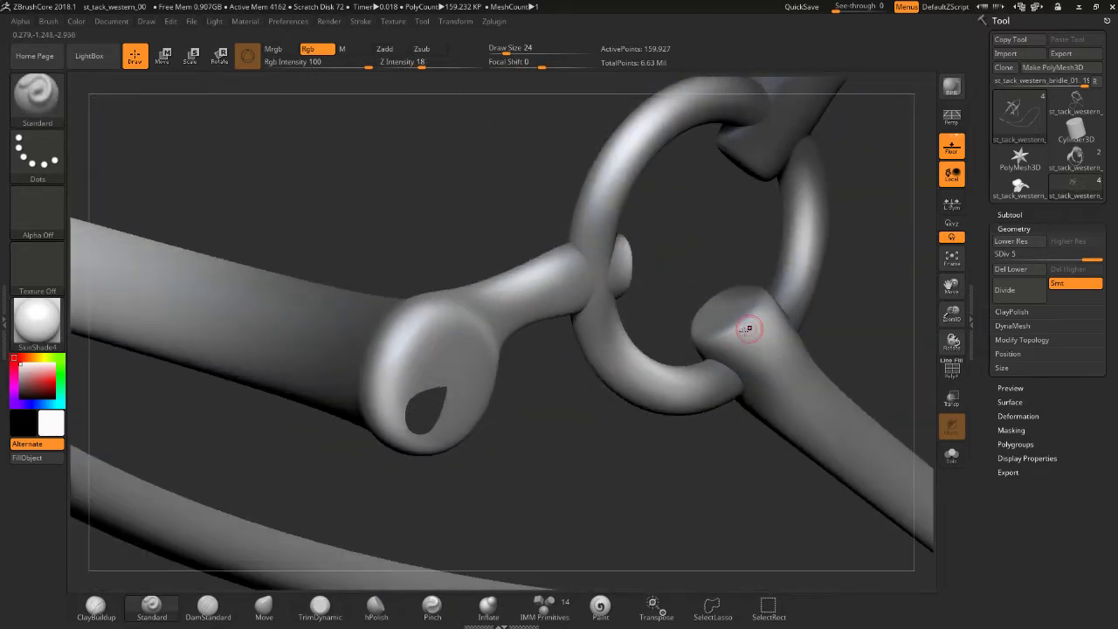
pyautogui.moveTo(867, 315)
pyautogui.mouseDown()
pyautogui.moveTo(803, 403)
pyautogui.moveTo(689, 425)
pyautogui.mouseUp()
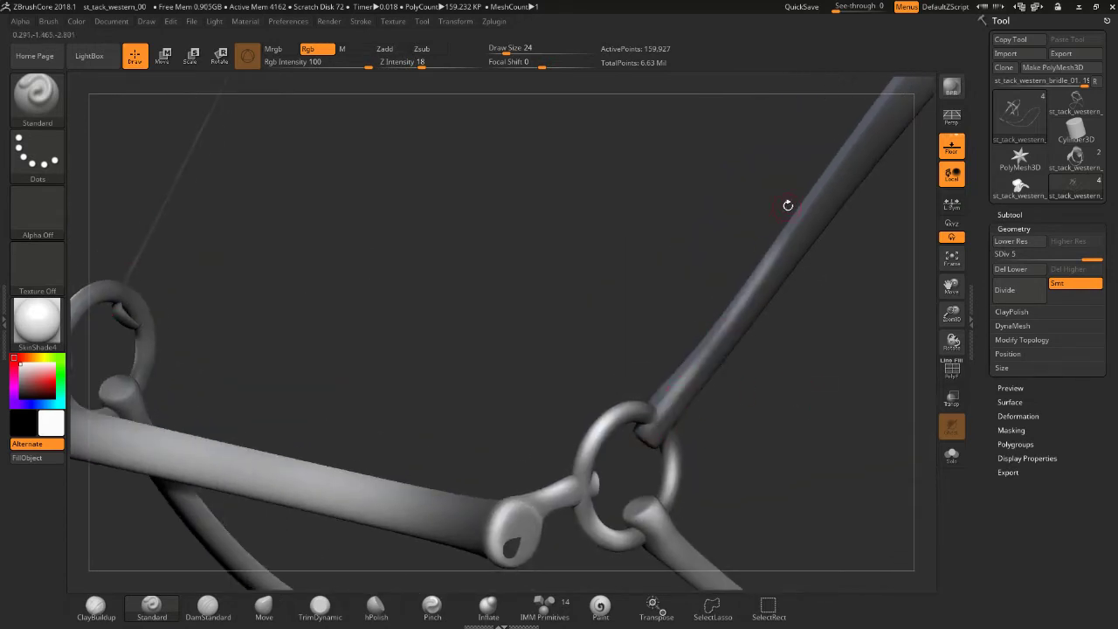
# - Smooth the rein strap's bumpy shaft above the ring, stroking up and down its length
pyautogui.moveTo(806, 324)
pyautogui.mouseDown()
pyautogui.moveTo(812, 310)
pyautogui.moveTo(714, 437)
pyautogui.mouseUp()
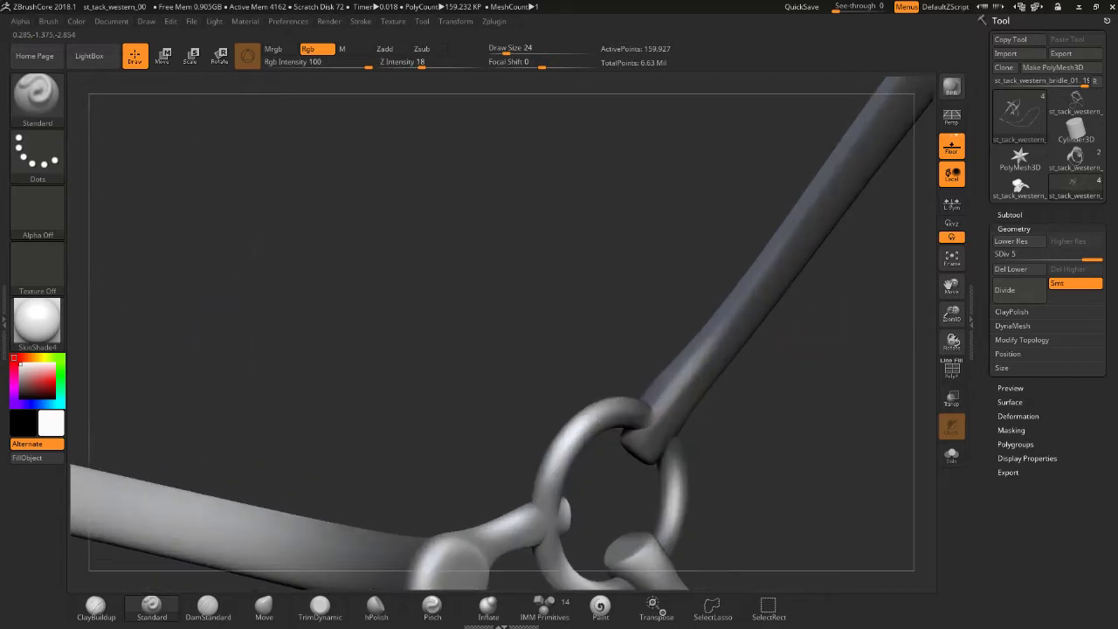
pyautogui.keyDown('shift'); pyautogui.moveTo(743, 277); pyautogui.dragTo(655, 425); pyautogui.keyUp('shift')
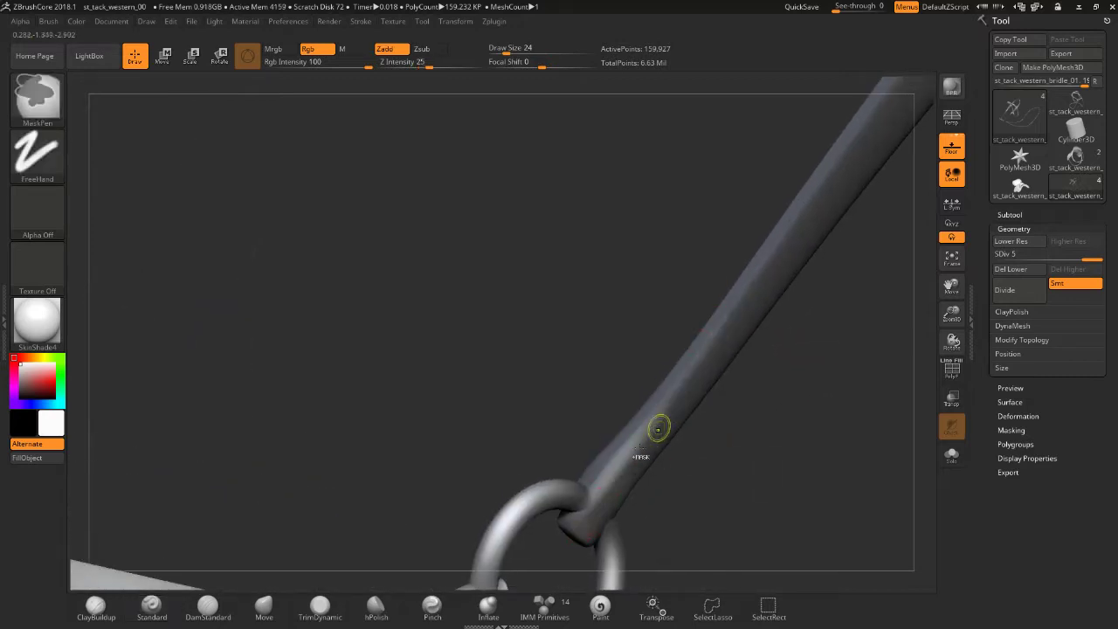
pyautogui.moveTo(711, 317)
pyautogui.keyDown('shift'); pyautogui.mouseDown()
pyautogui.moveTo(609, 478)
pyautogui.moveTo(793, 203)
pyautogui.mouseUp(); pyautogui.keyUp('shift')
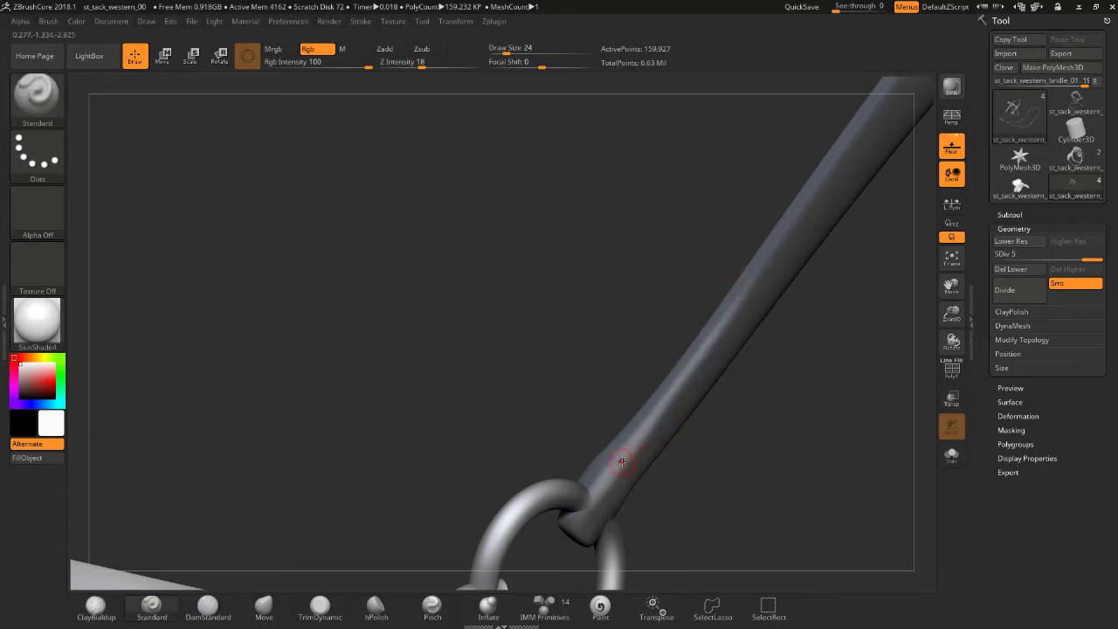
pyautogui.moveTo(622, 461)
pyautogui.keyDown('shift'); pyautogui.mouseDown()
pyautogui.moveTo(802, 189)
pyautogui.moveTo(689, 375)
pyautogui.mouseUp(); pyautogui.keyUp('shift')
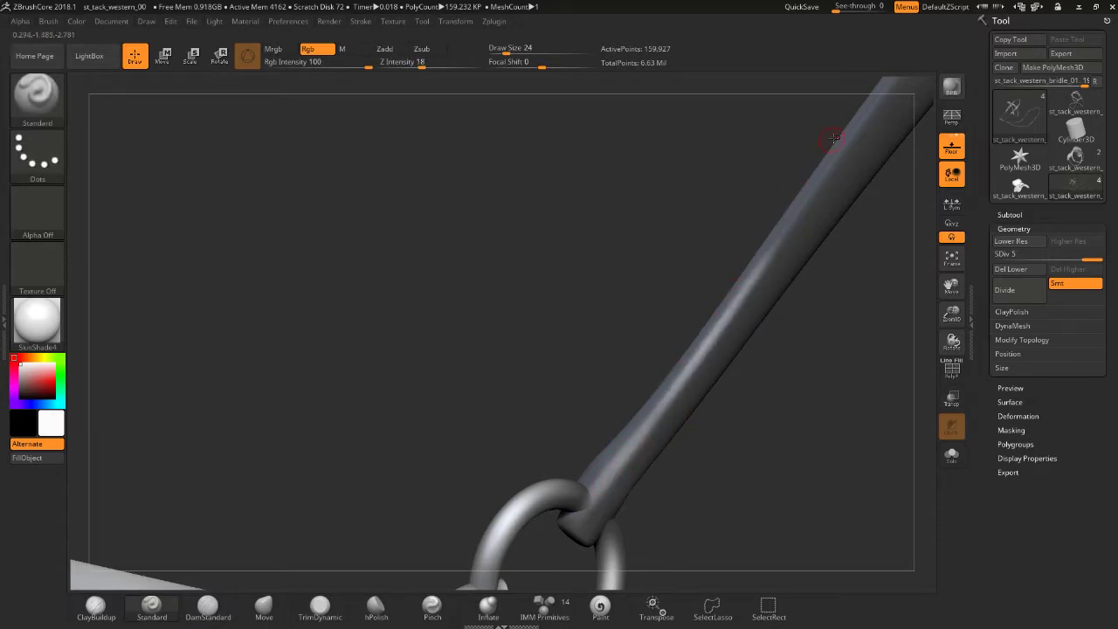
pyautogui.keyDown('shift'); pyautogui.moveTo(834, 138); pyautogui.dragTo(669, 418); pyautogui.keyUp('shift')
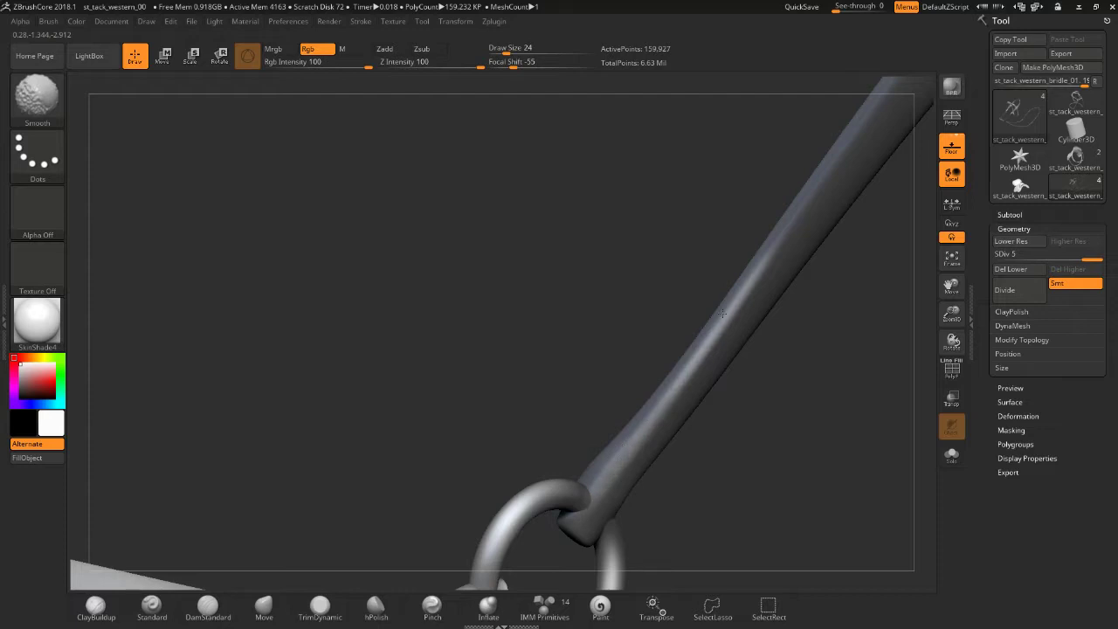
pyautogui.moveTo(639, 434)
pyautogui.keyDown('shift'); pyautogui.mouseDown()
pyautogui.moveTo(612, 455)
pyautogui.moveTo(777, 224)
pyautogui.mouseUp(); pyautogui.keyUp('shift')
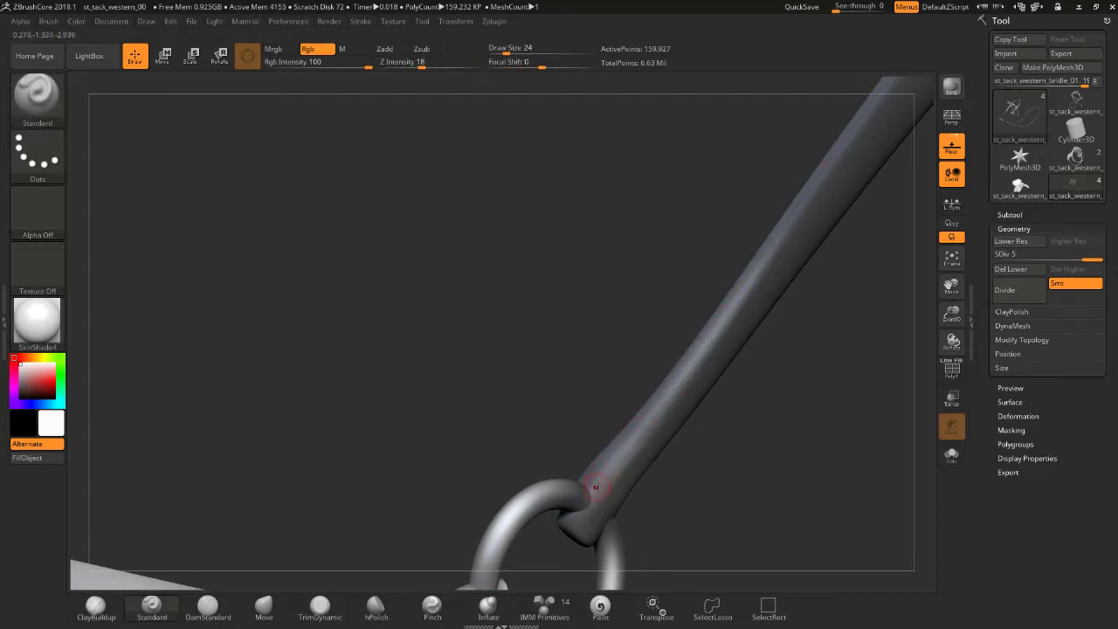
pyautogui.moveTo(624, 455)
pyautogui.keyDown('shift'); pyautogui.mouseDown()
pyautogui.moveTo(803, 218)
pyautogui.moveTo(651, 427)
pyautogui.moveTo(794, 180)
pyautogui.moveTo(644, 379)
pyautogui.moveTo(832, 158)
pyautogui.mouseUp(); pyautogui.keyUp('shift')
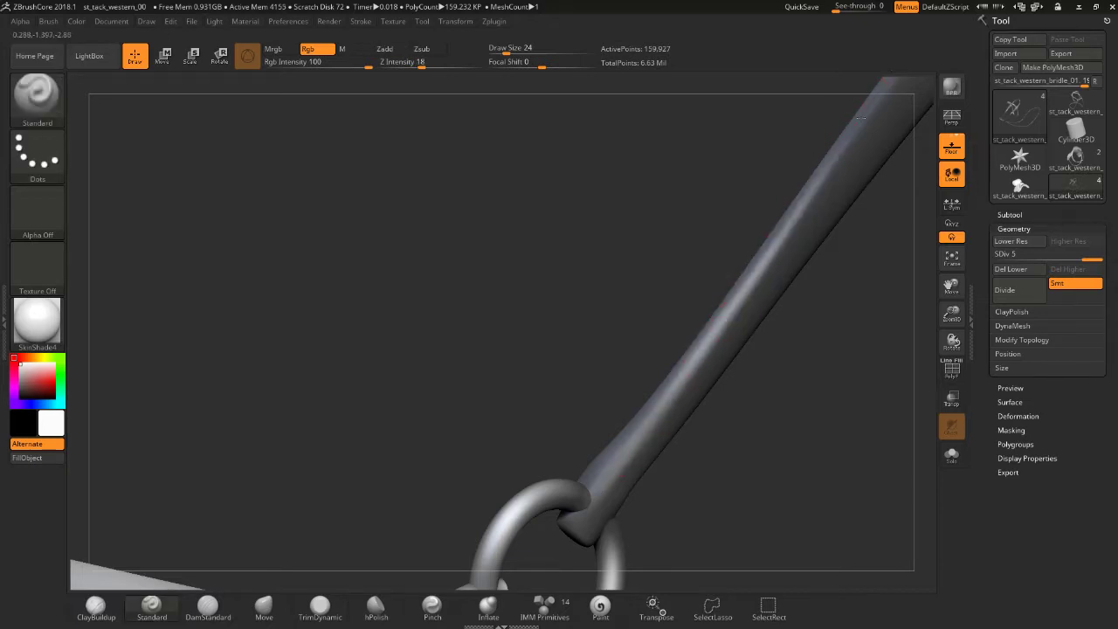
pyautogui.moveTo(753, 282)
pyautogui.keyDown('shift'); pyautogui.mouseDown()
pyautogui.moveTo(884, 163)
pyautogui.moveTo(767, 283)
pyautogui.mouseUp(); pyautogui.keyUp('shift')
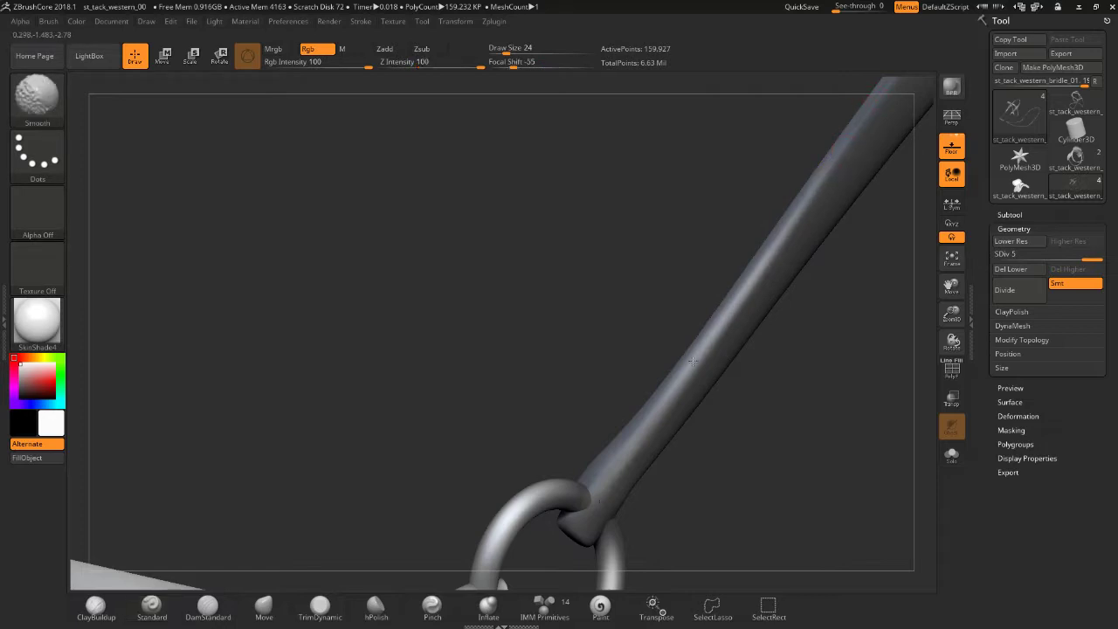
pyautogui.moveTo(582, 492); pyautogui.dragTo(630, 395, button='right')
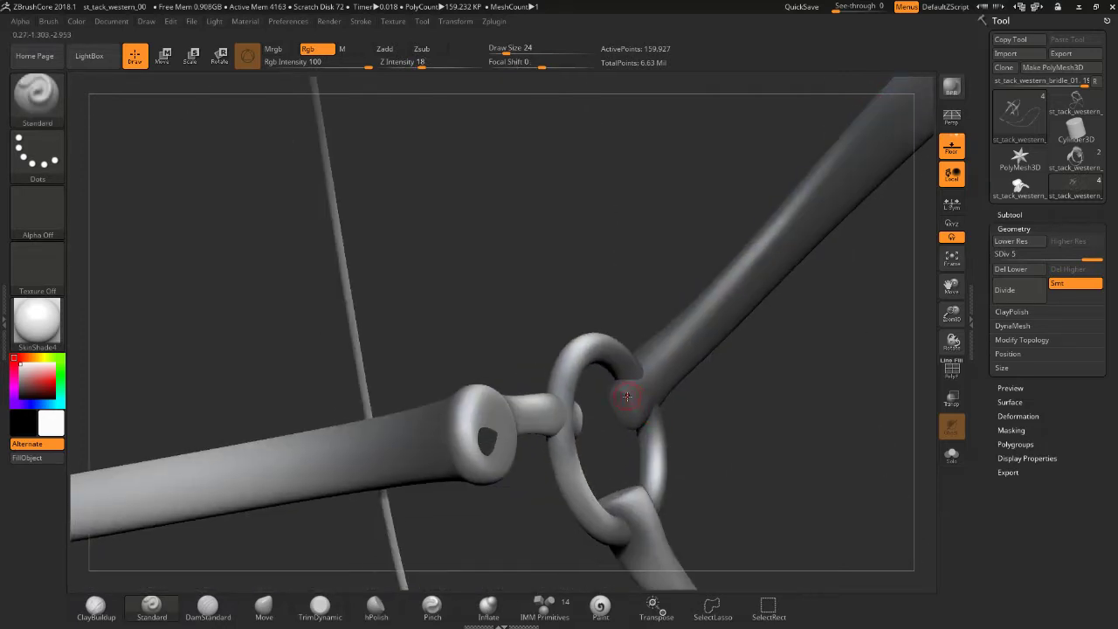
# - Build up the bit shaft end inside the ring, then frame and rotate to the cheek straps
pyautogui.moveTo(630, 395)
pyautogui.mouseDown()
pyautogui.moveTo(641, 414)
pyautogui.moveTo(620, 390)
pyautogui.mouseUp()
pyautogui.press('f')
pyautogui.moveTo(711, 300); pyautogui.dragTo(329, 485)
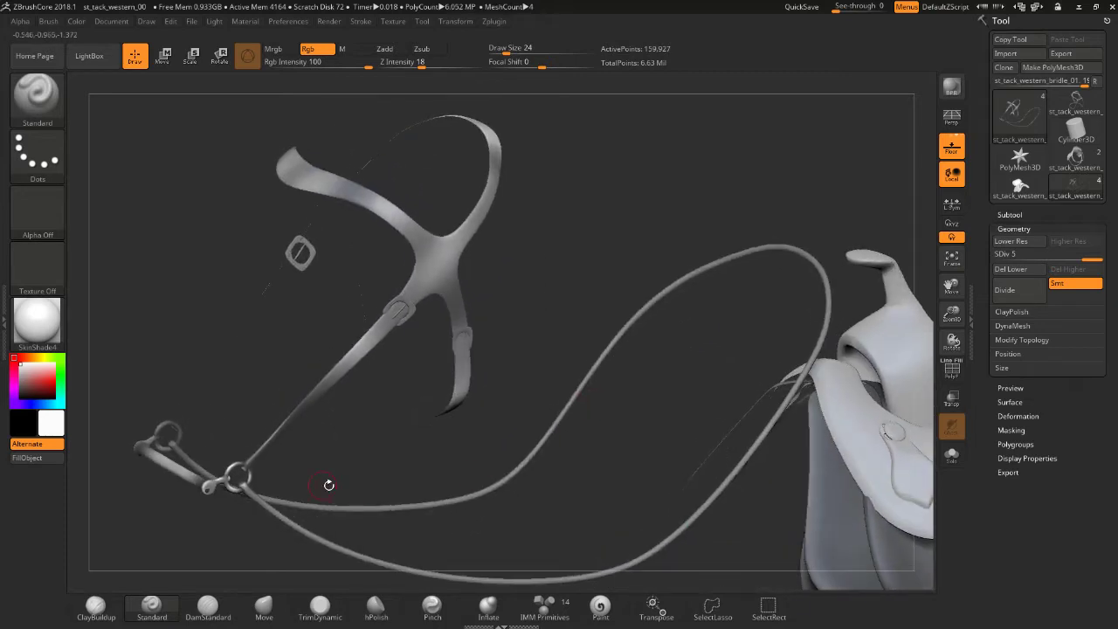
pyautogui.keyDown('alt'); pyautogui.moveTo(347, 443); pyautogui.dragTo(444, 404); pyautogui.keyUp('alt')
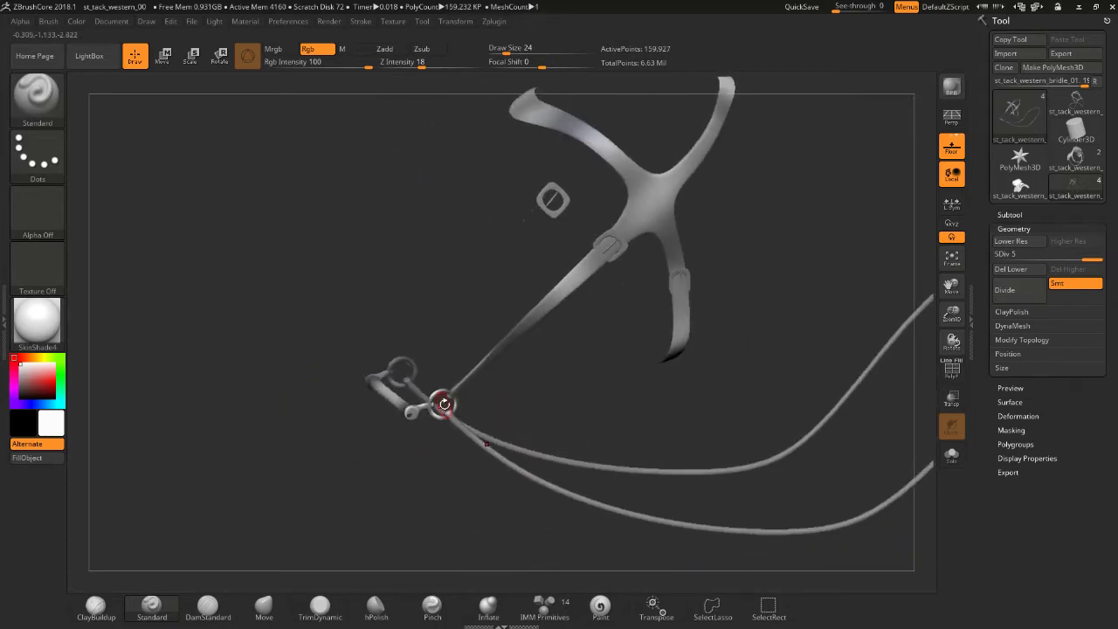
pyautogui.moveTo(539, 403)
pyautogui.mouseDown()
pyautogui.moveTo(606, 381)
pyautogui.moveTo(488, 438)
pyautogui.mouseUp()
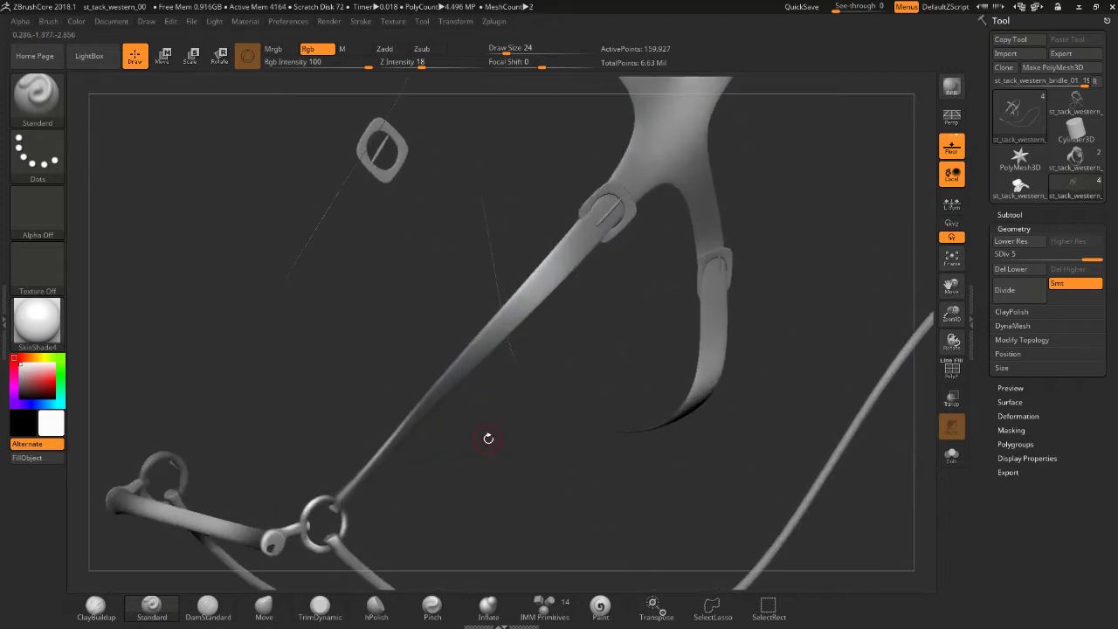
pyautogui.moveTo(594, 391); pyautogui.dragTo(716, 260)
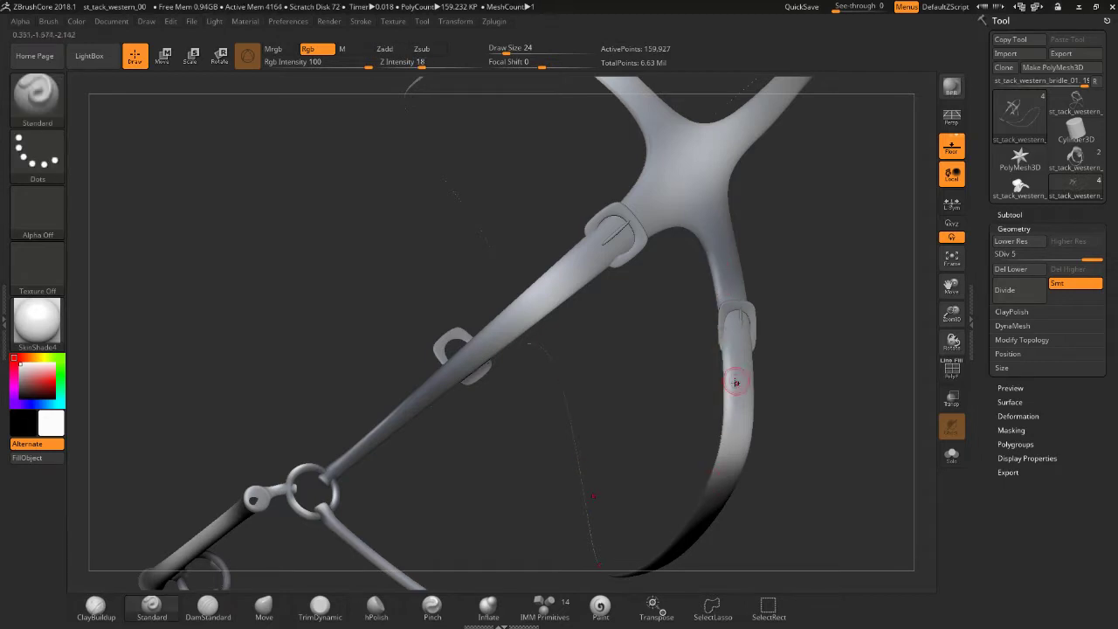
# - Smooth the headstall strap joints around and below the buckle
pyautogui.press('shift')
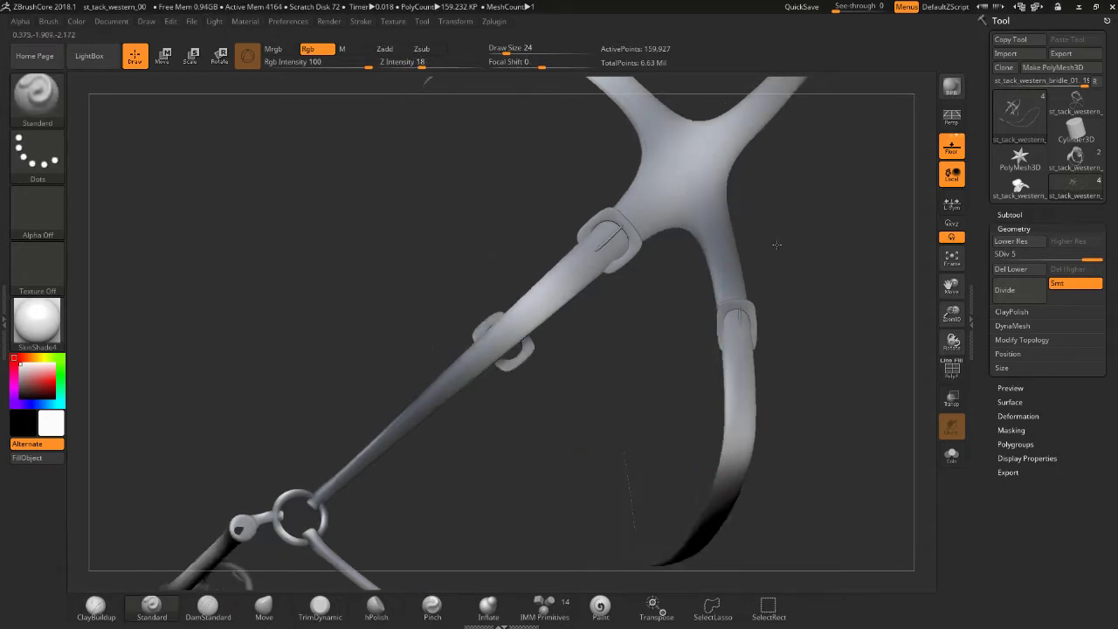
pyautogui.keyDown('shift'); pyautogui.moveTo(723, 304); pyautogui.dragTo(774, 239); pyautogui.keyUp('shift')
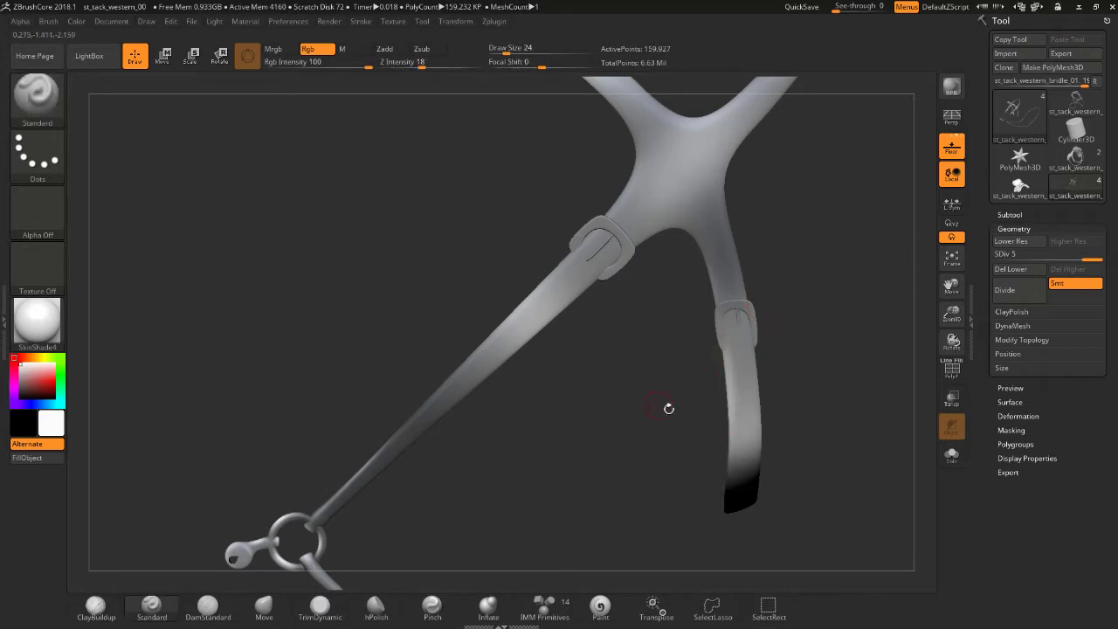
pyautogui.moveTo(667, 407)
pyautogui.mouseDown()
pyautogui.moveTo(775, 223)
pyautogui.moveTo(693, 299)
pyautogui.mouseUp()
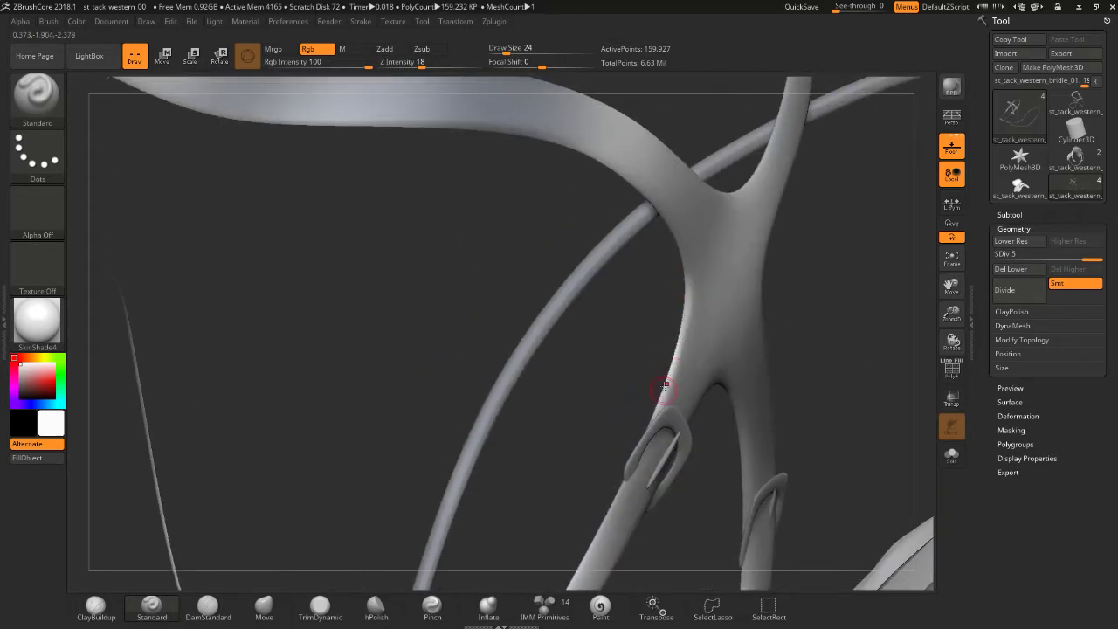
pyautogui.press('shift')
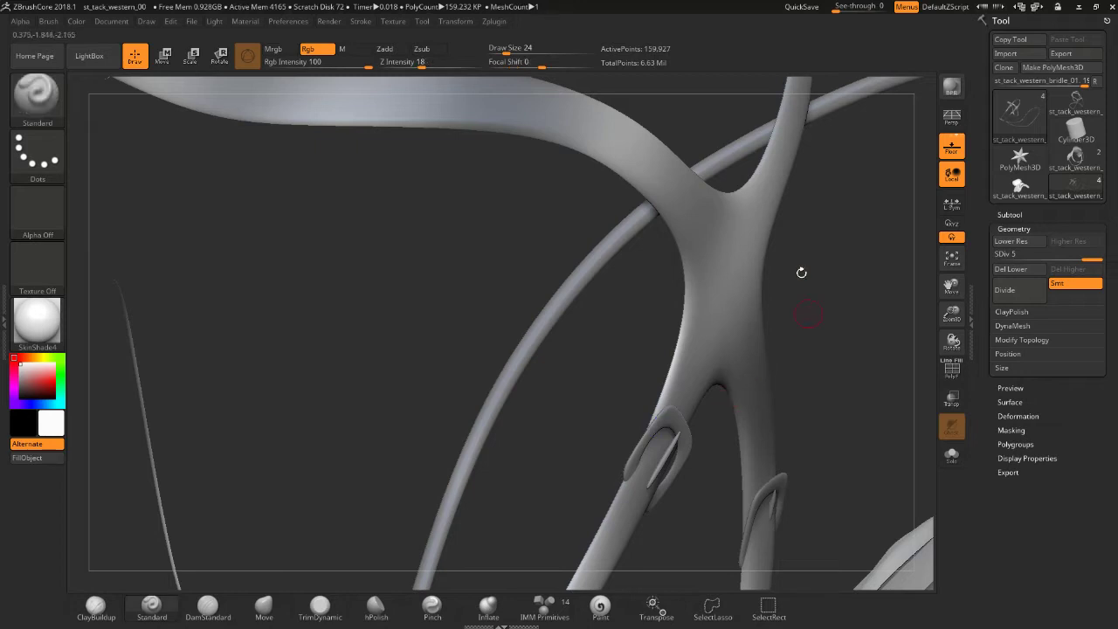
pyautogui.moveTo(804, 269); pyautogui.dragTo(763, 229)
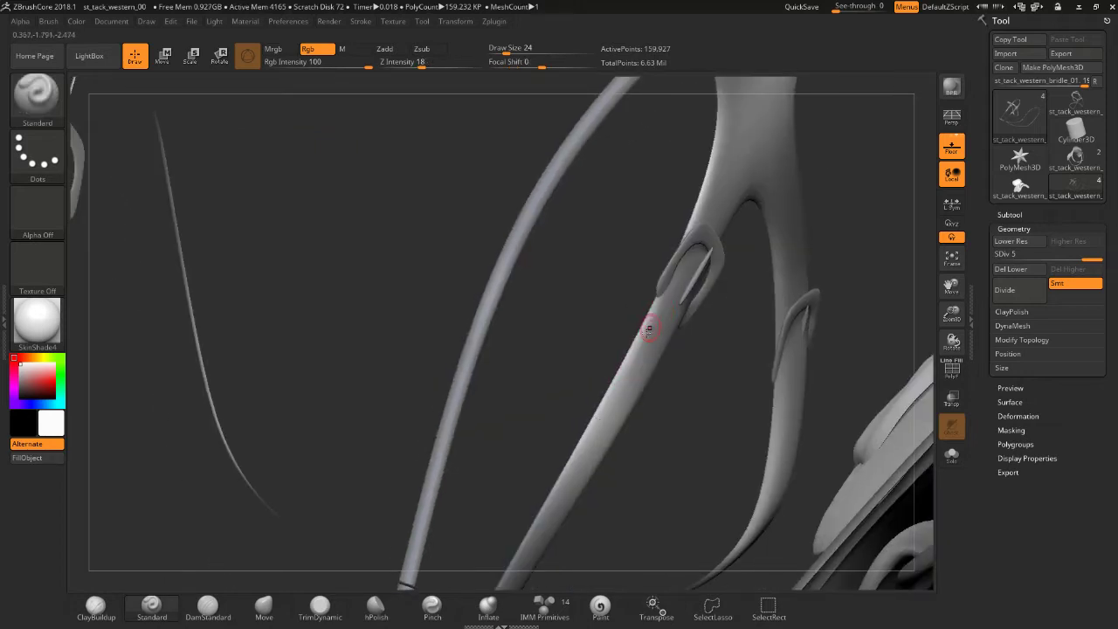
pyautogui.press('shift')
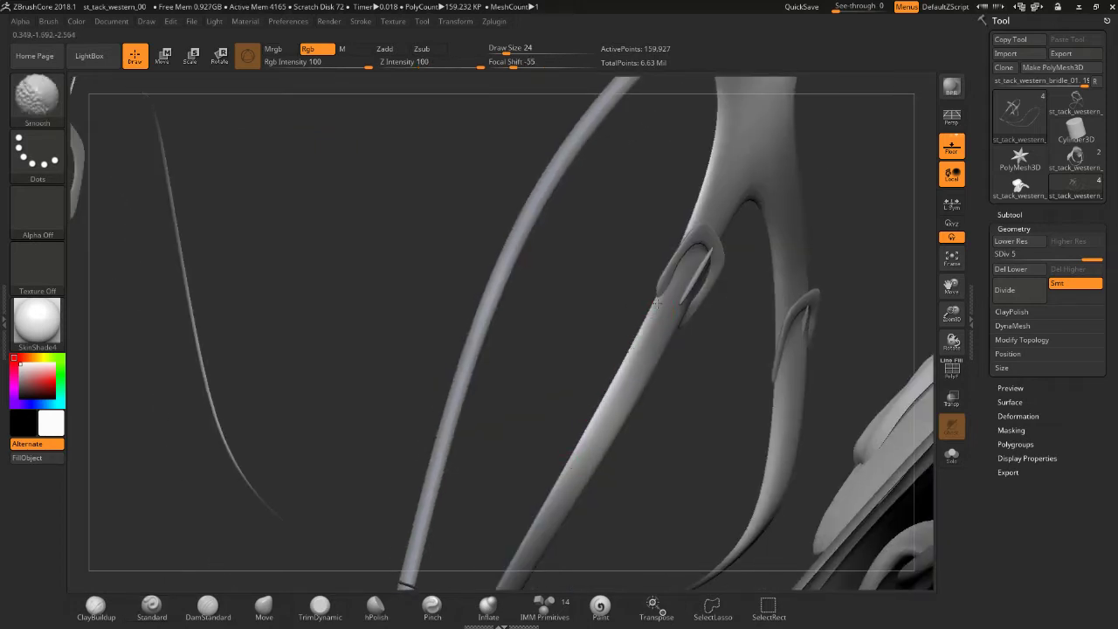
# - Pick dark grey as the main colour, raise Draw Size to 76, and paint along the rein
pyautogui.press('f')
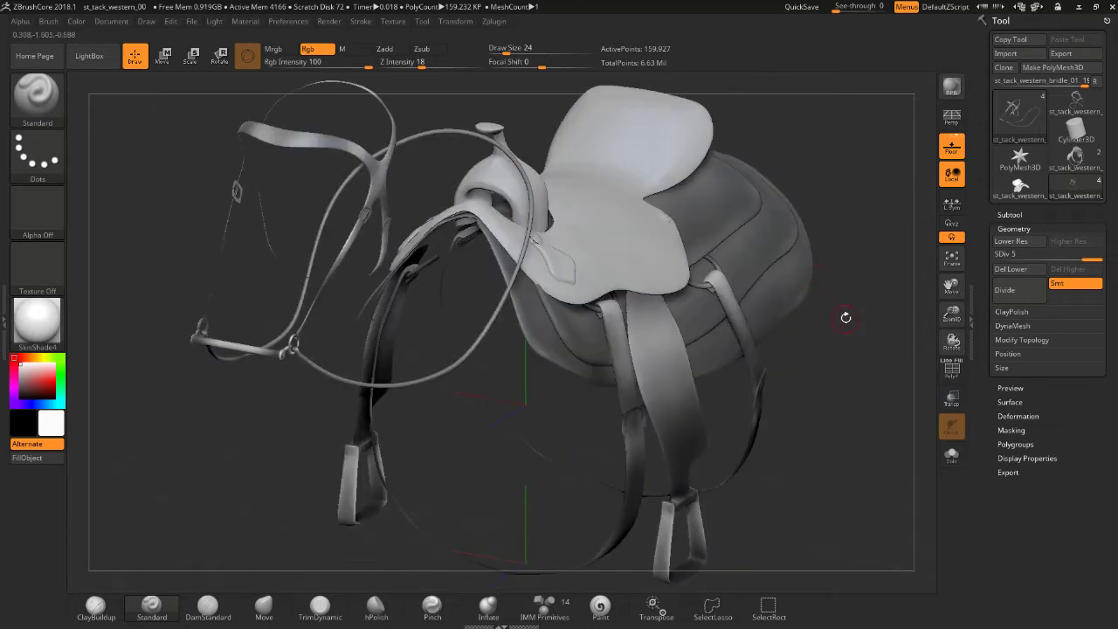
pyautogui.moveTo(846, 317)
pyautogui.mouseDown()
pyautogui.moveTo(820, 291)
pyautogui.moveTo(711, 294)
pyautogui.mouseUp()
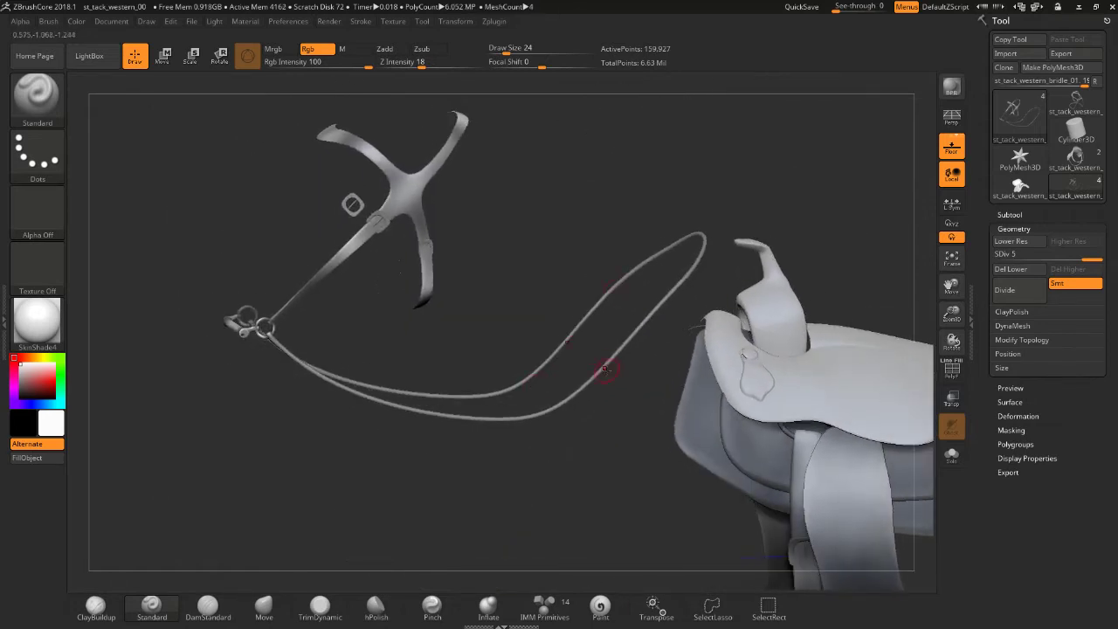
pyautogui.moveTo(21, 389); pyautogui.dragTo(16, 391)
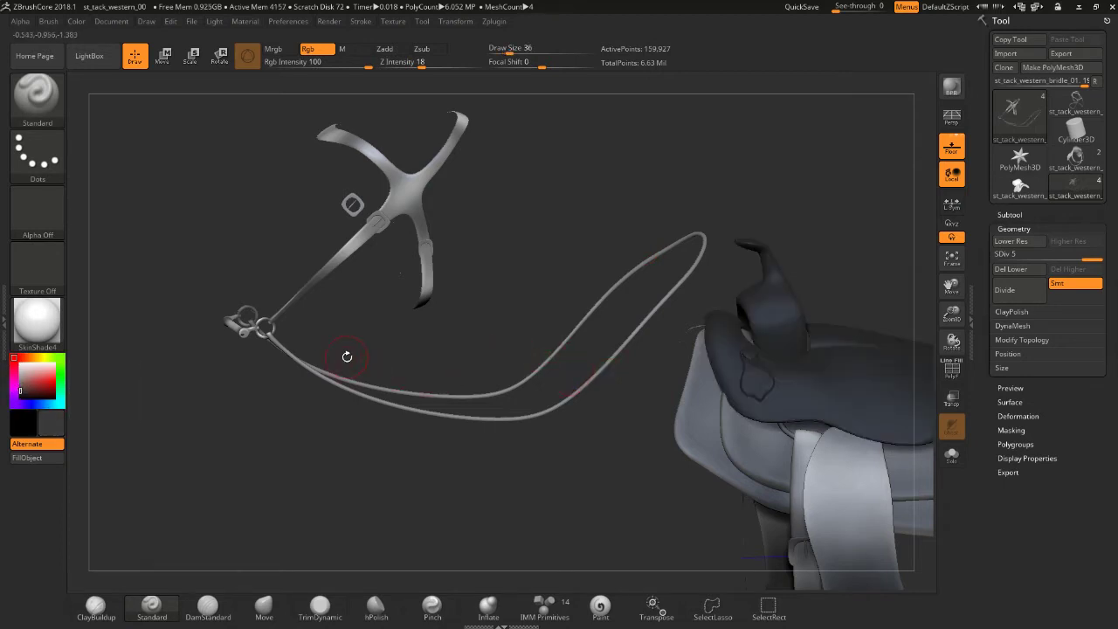
pyautogui.press(']')
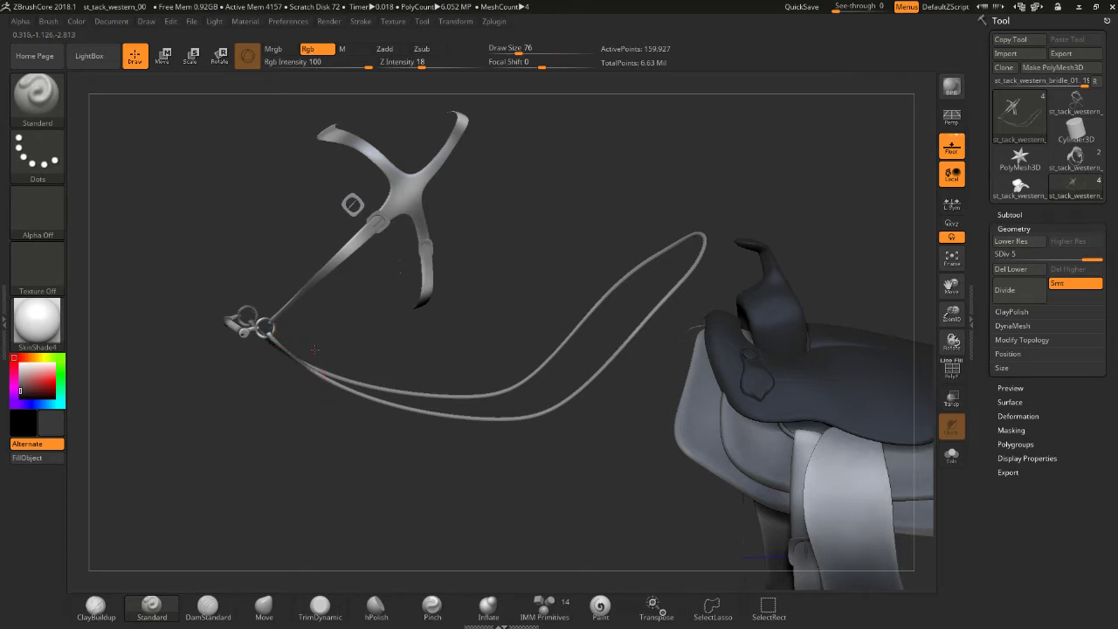
pyautogui.moveTo(315, 349)
pyautogui.mouseDown()
pyautogui.moveTo(466, 475)
pyautogui.moveTo(541, 341)
pyautogui.moveTo(471, 402)
pyautogui.mouseUp()
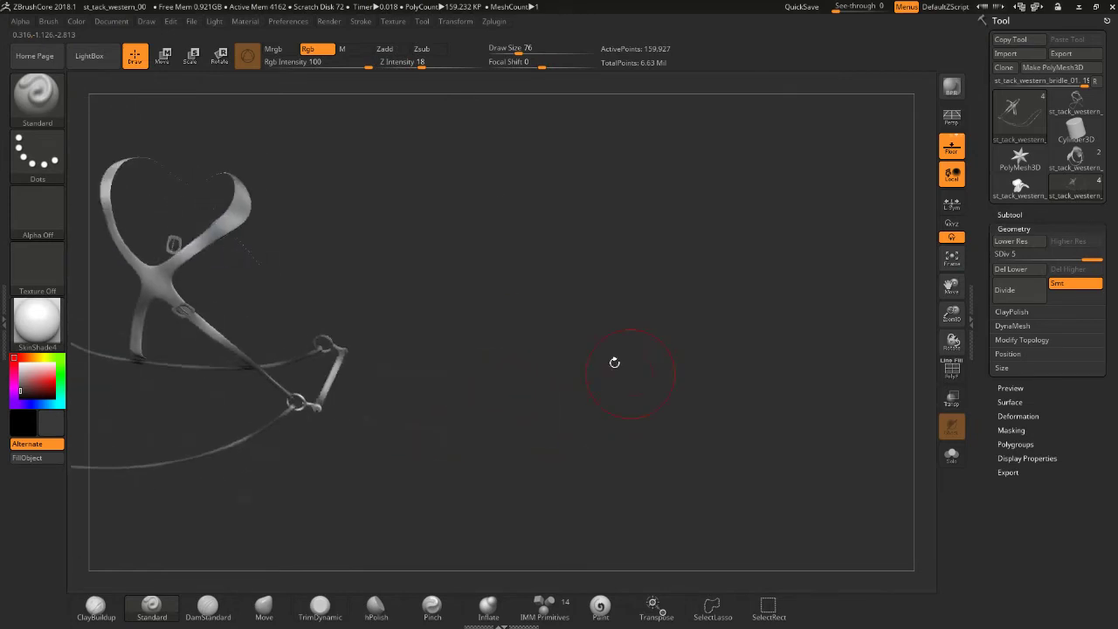
# - Orbit around the bridle, rein and saddle to show the stirrup and side flap
pyautogui.moveTo(614, 362); pyautogui.dragTo(523, 487)
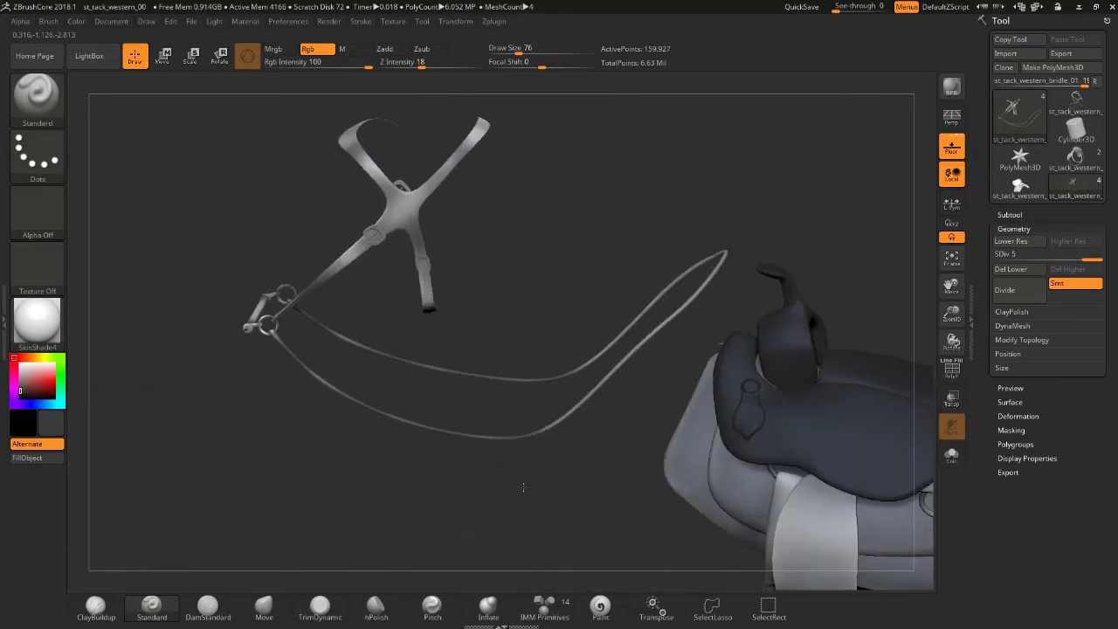
pyautogui.moveTo(609, 483)
pyautogui.mouseDown()
pyautogui.moveTo(471, 330)
pyautogui.moveTo(576, 503)
pyautogui.moveTo(519, 398)
pyautogui.moveTo(543, 379)
pyautogui.mouseUp()
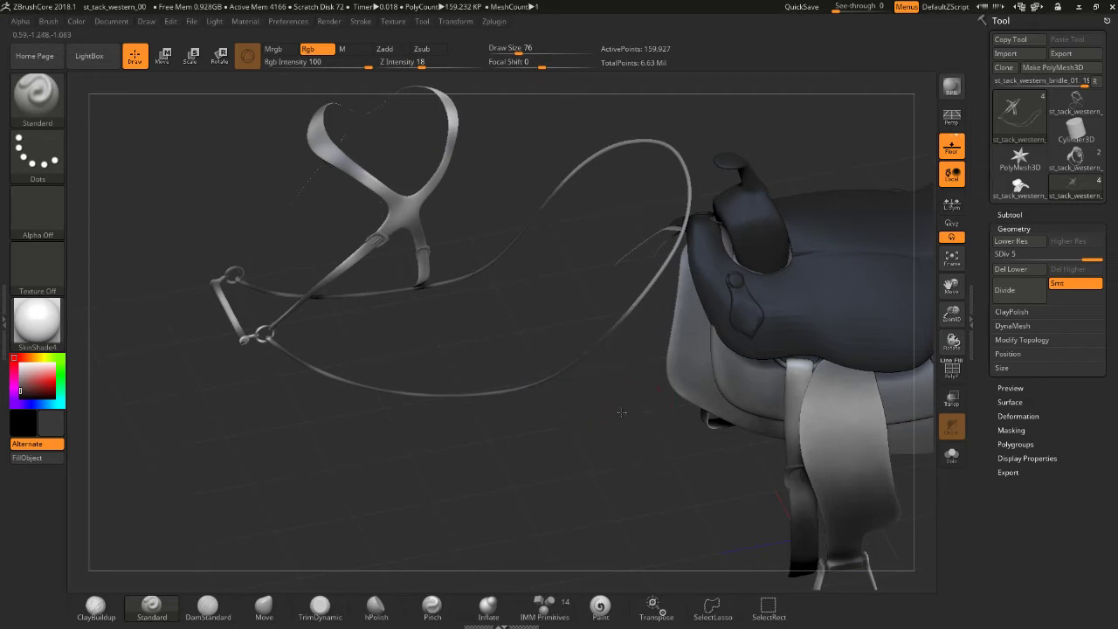
pyautogui.moveTo(629, 332); pyautogui.dragTo(390, 407)
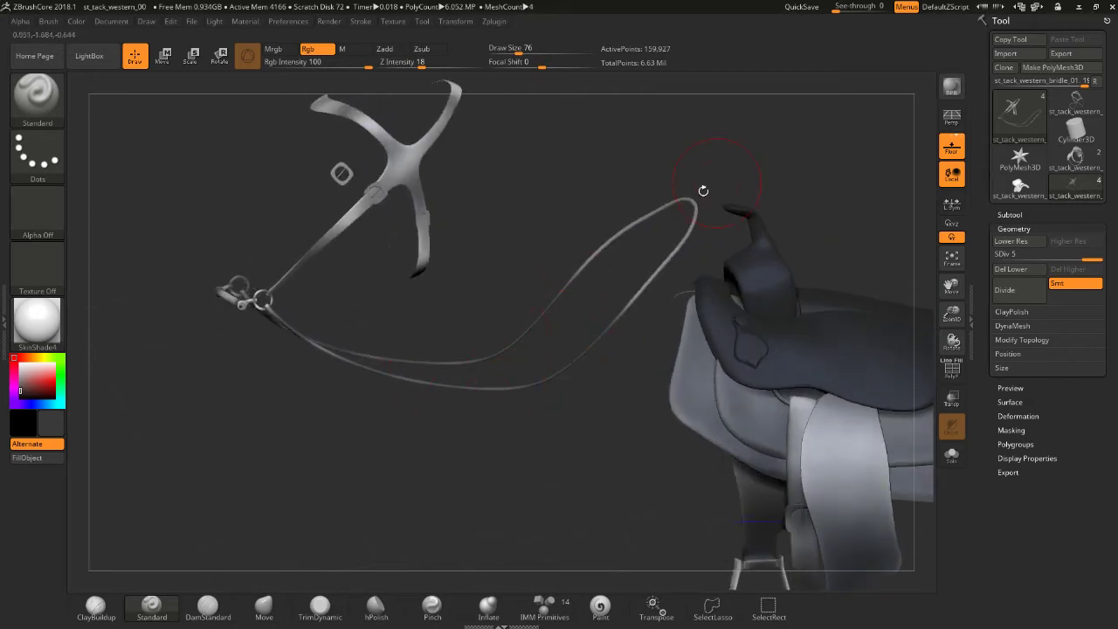
pyautogui.moveTo(704, 191); pyautogui.dragTo(690, 223)
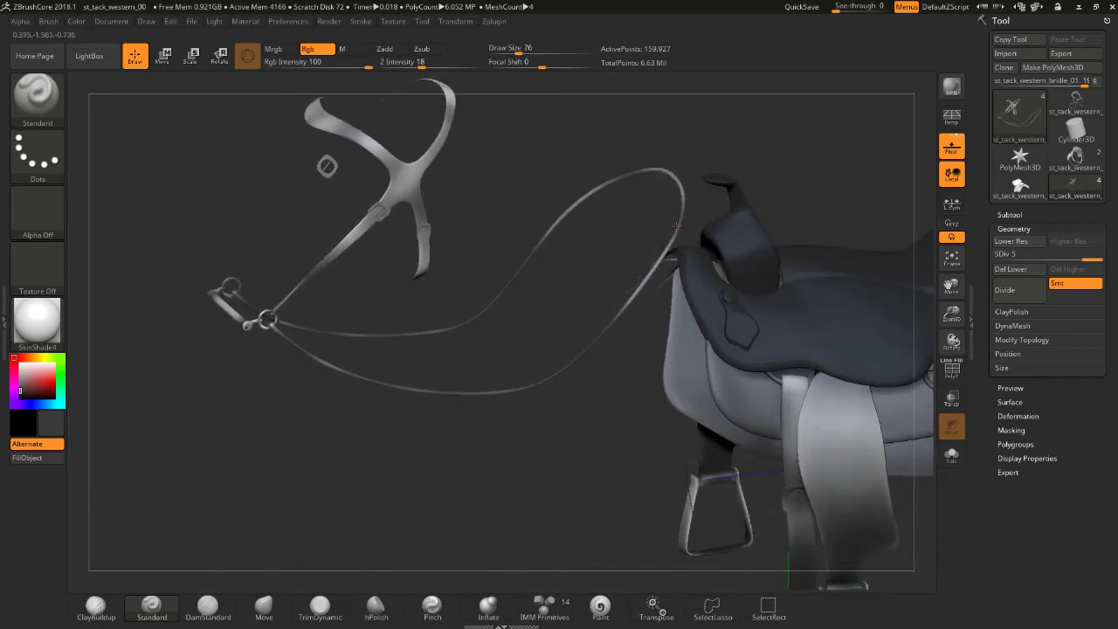
pyautogui.moveTo(768, 145)
pyautogui.mouseDown()
pyautogui.moveTo(767, 136)
pyautogui.moveTo(780, 246)
pyautogui.moveTo(763, 255)
pyautogui.moveTo(715, 227)
pyautogui.mouseUp()
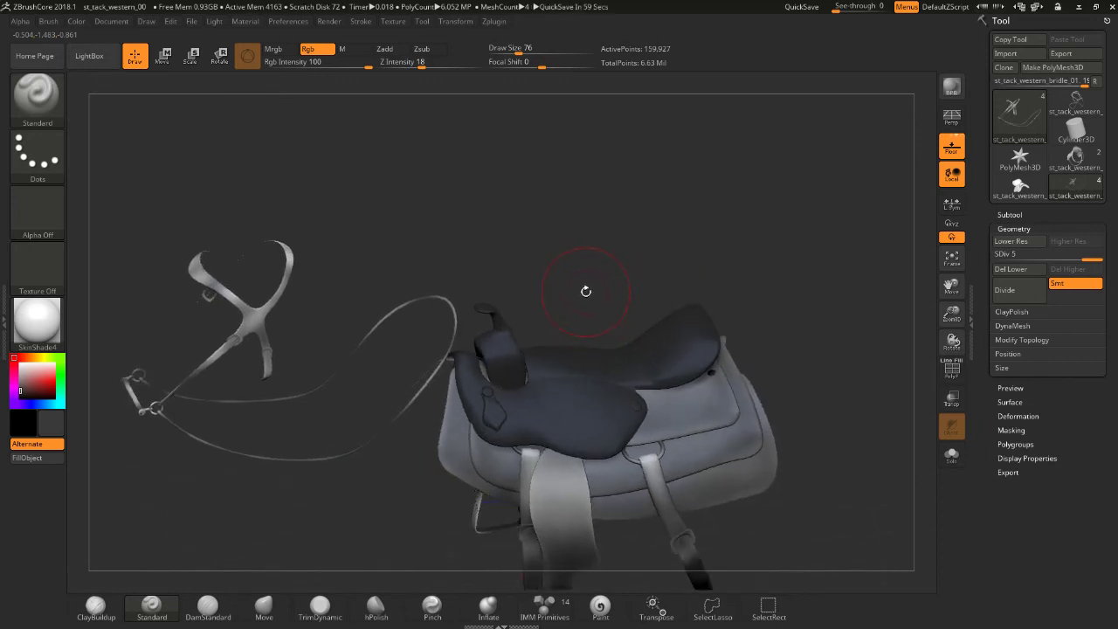
# - Save the project over st_tack_western_00.ZPR and minimize ZBrushCore
pyautogui.click(191, 22)
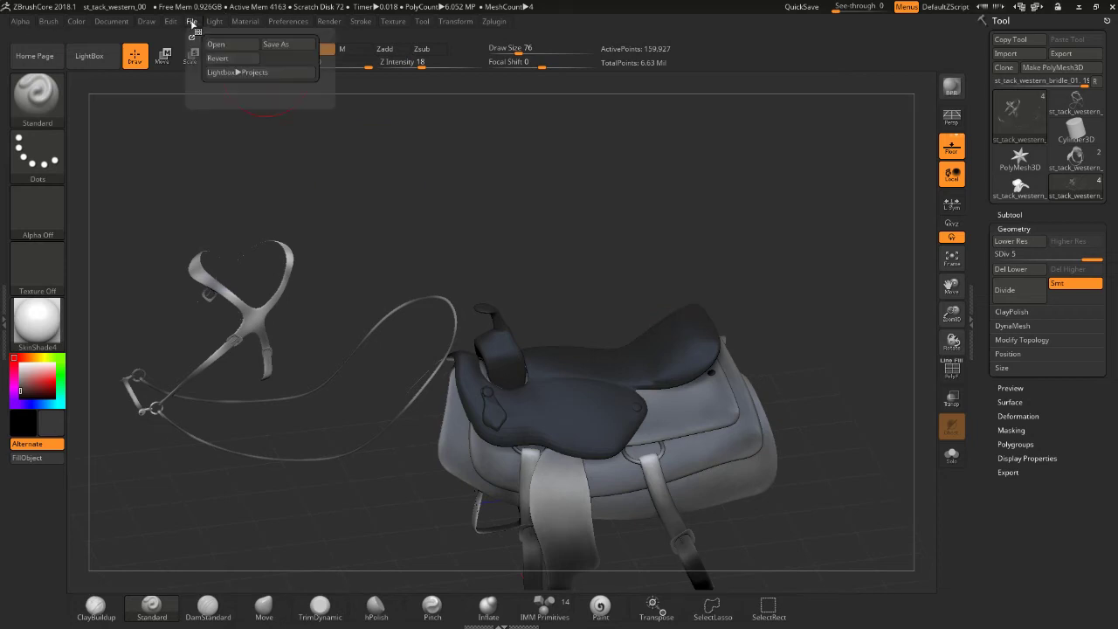
pyautogui.click(279, 45)
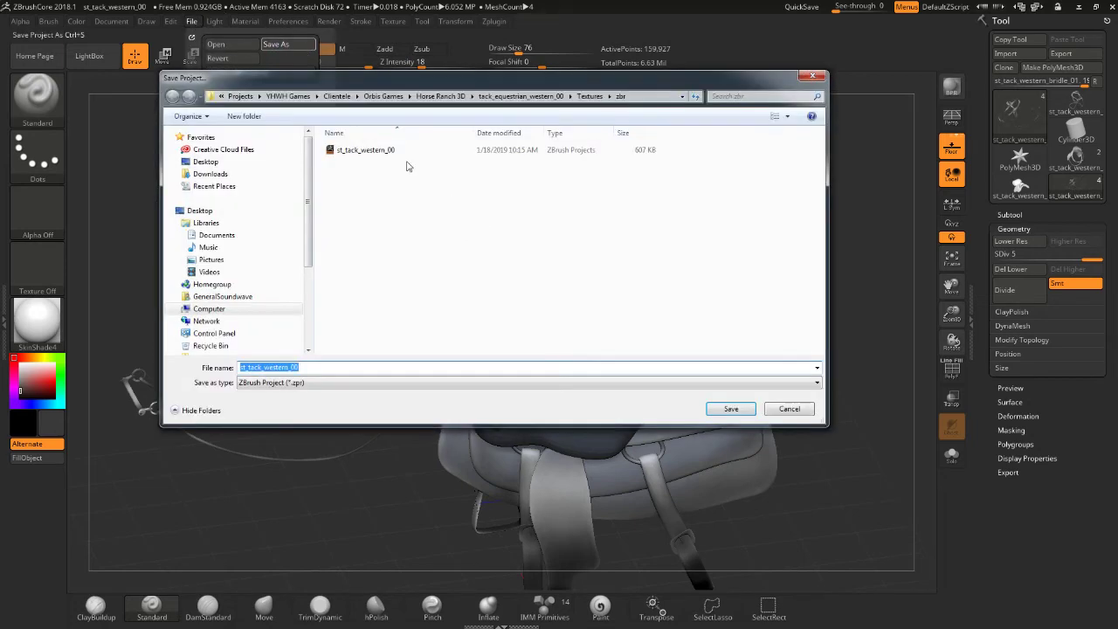
pyautogui.click(376, 150)
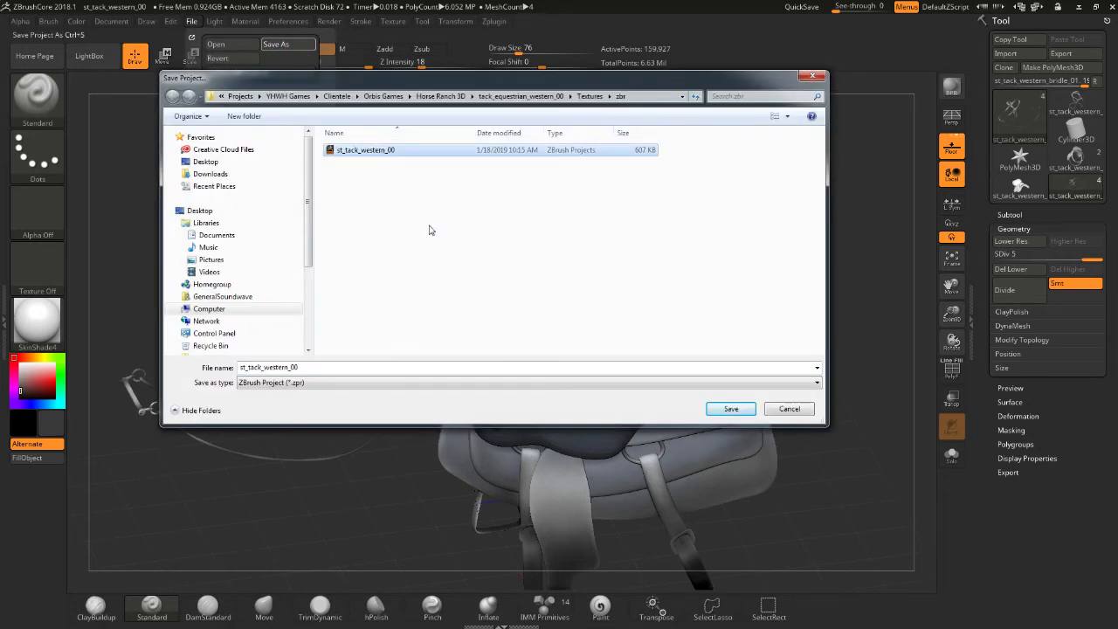
pyautogui.click(729, 409)
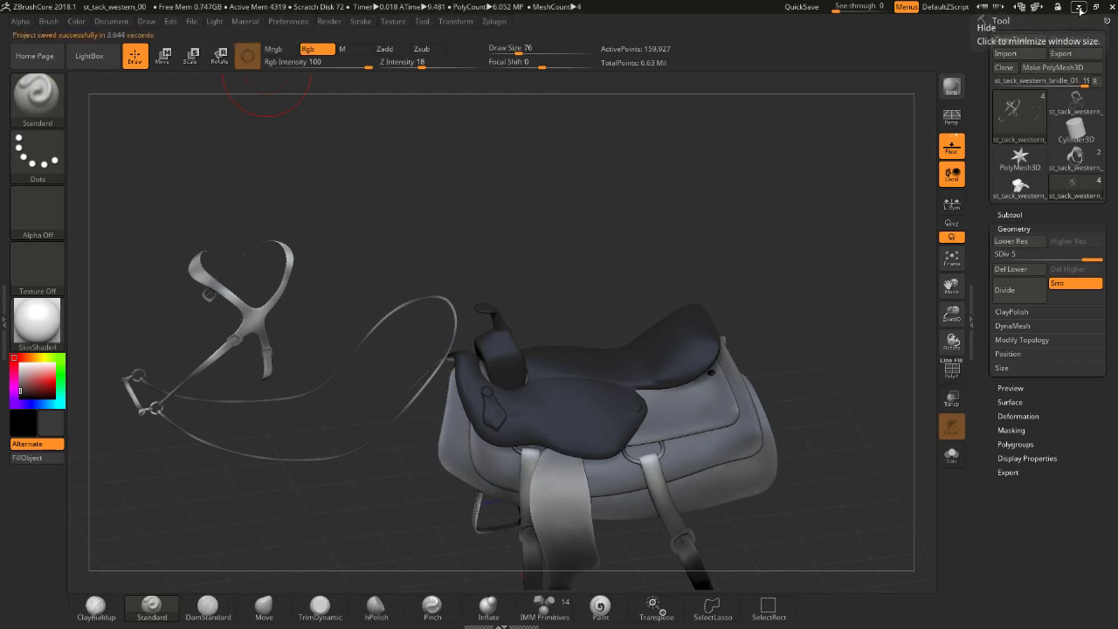
pyautogui.click(1078, 8)
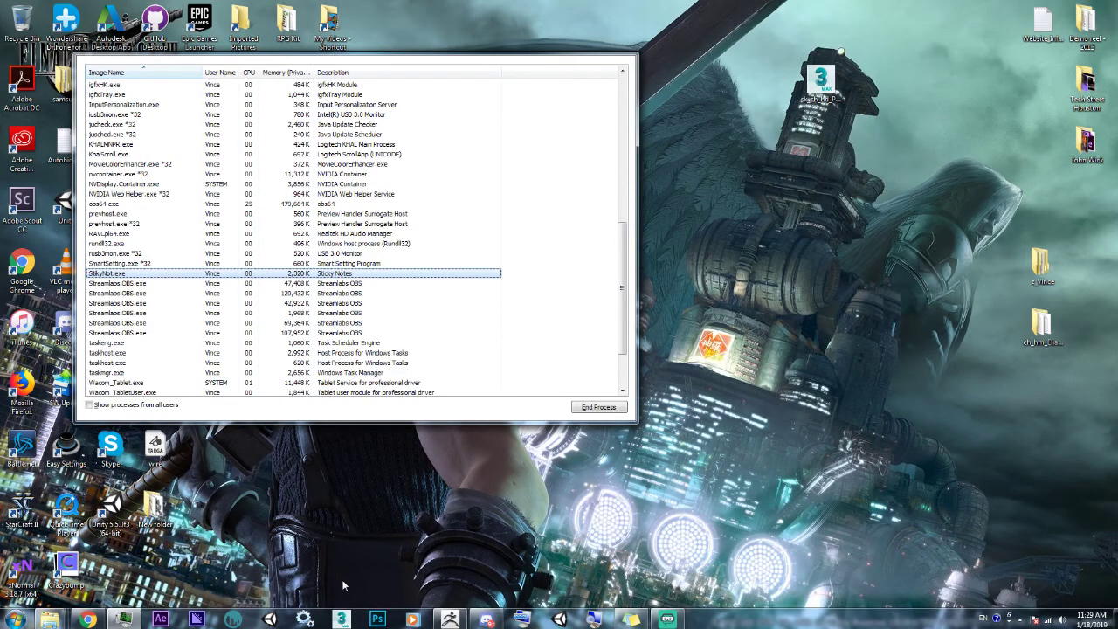
pyautogui.click(343, 618)
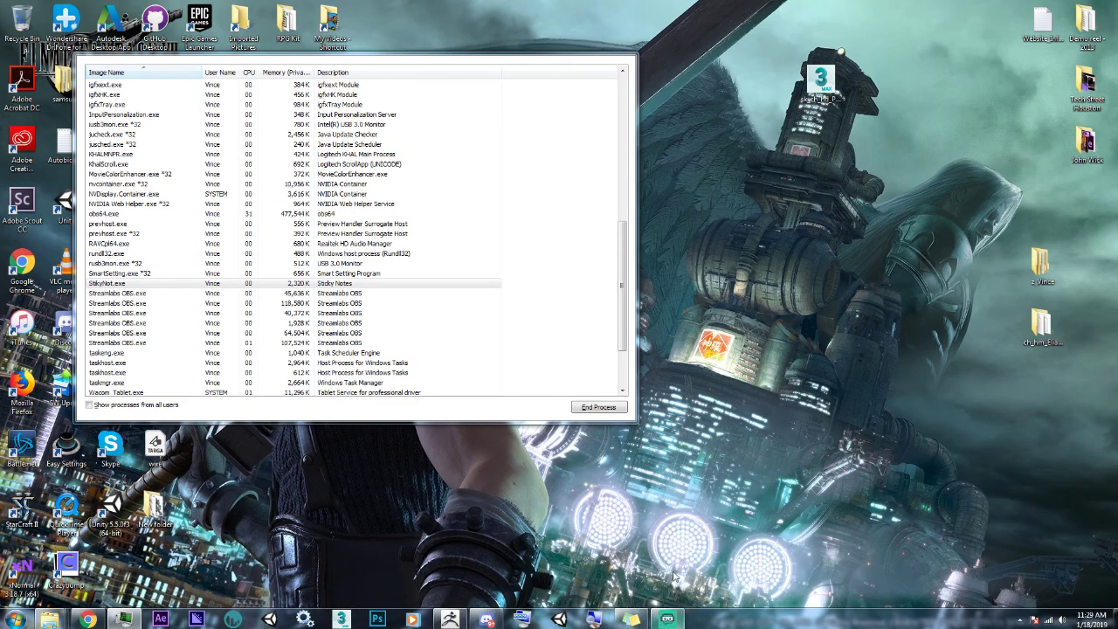
pyautogui.click(664, 618)
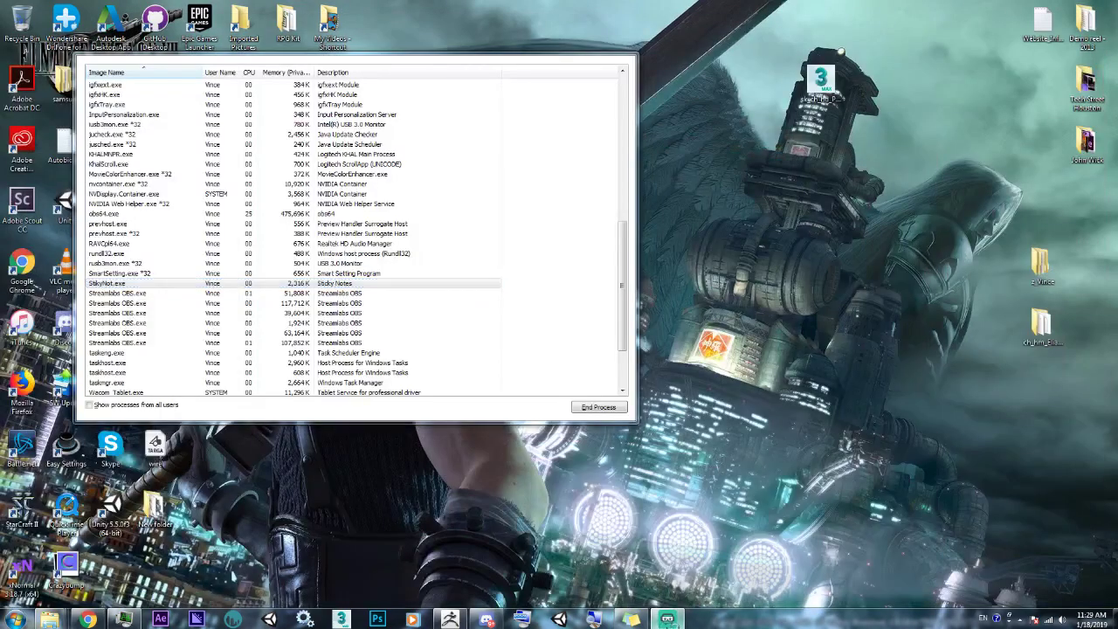